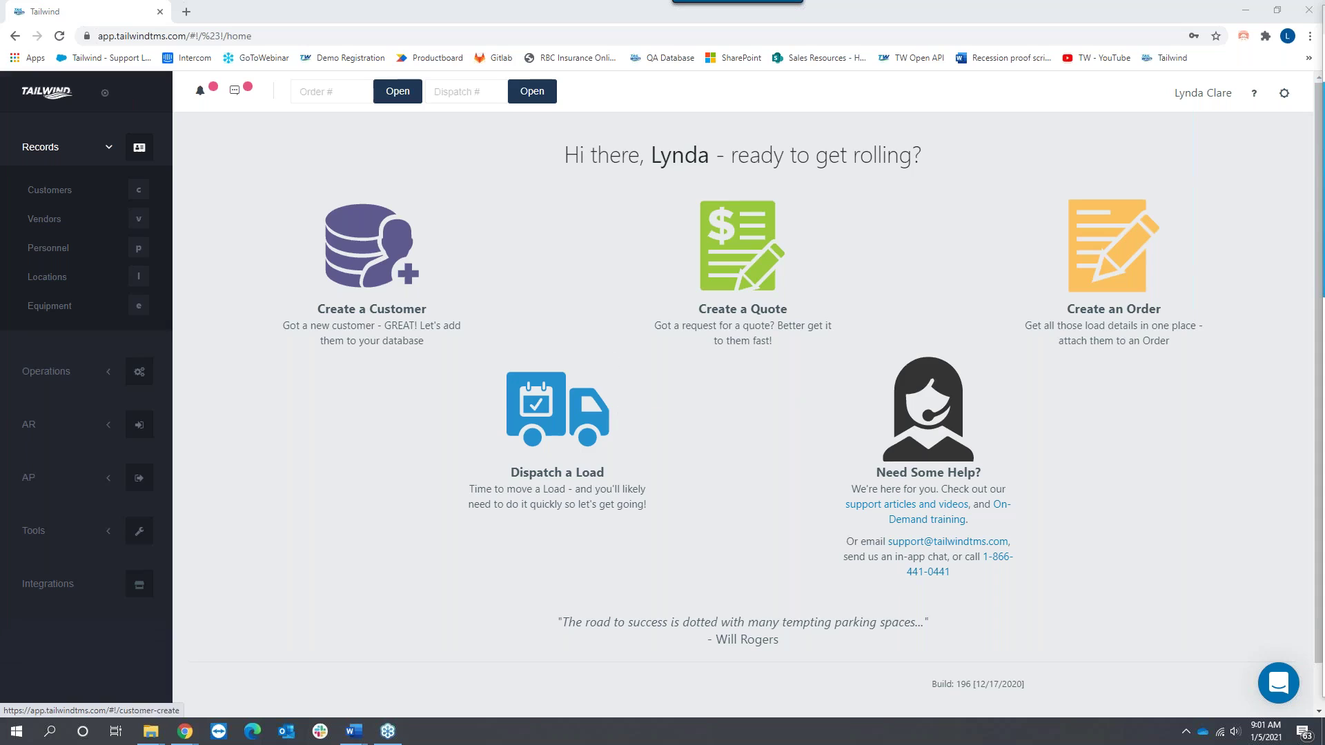
Step: Glance at the personnel list, return to the dashboard, then browse the support articles and videos site
{"action": "left_click", "coordinate": [45, 247]}
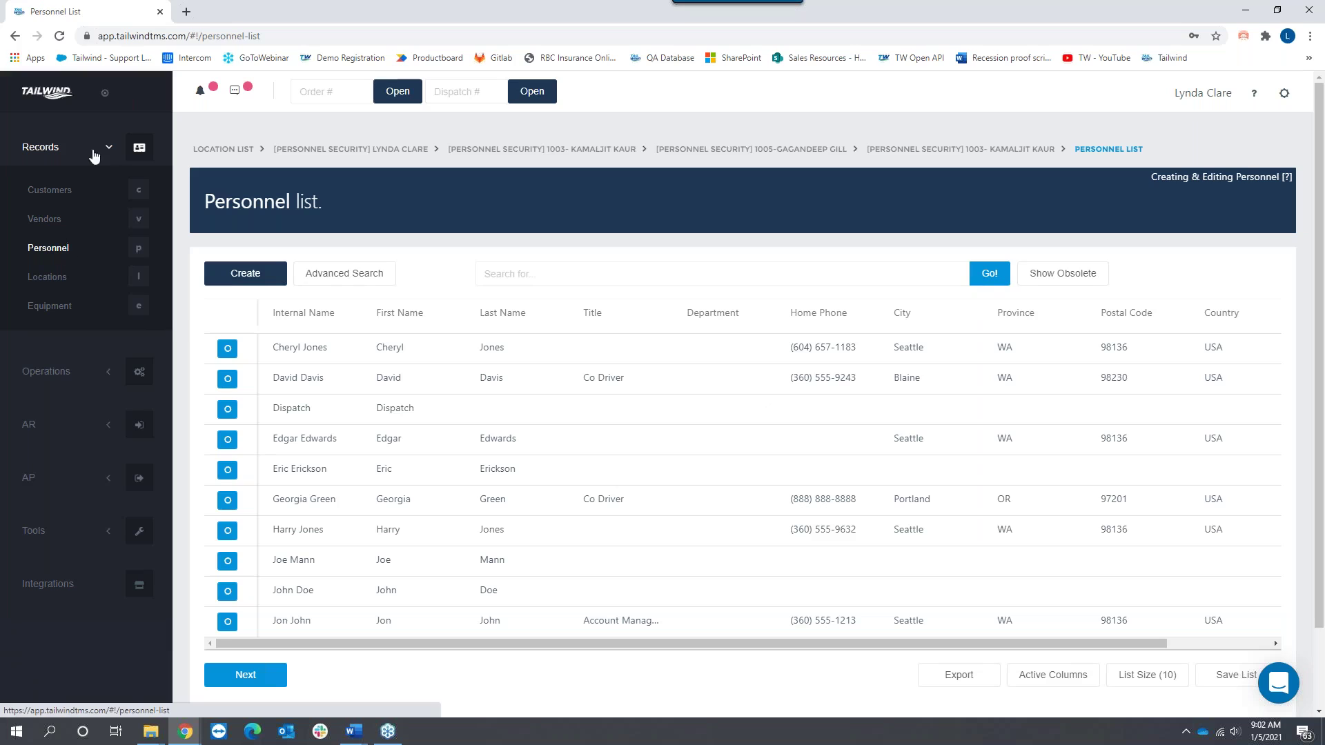
{"action": "left_click", "coordinate": [46, 95]}
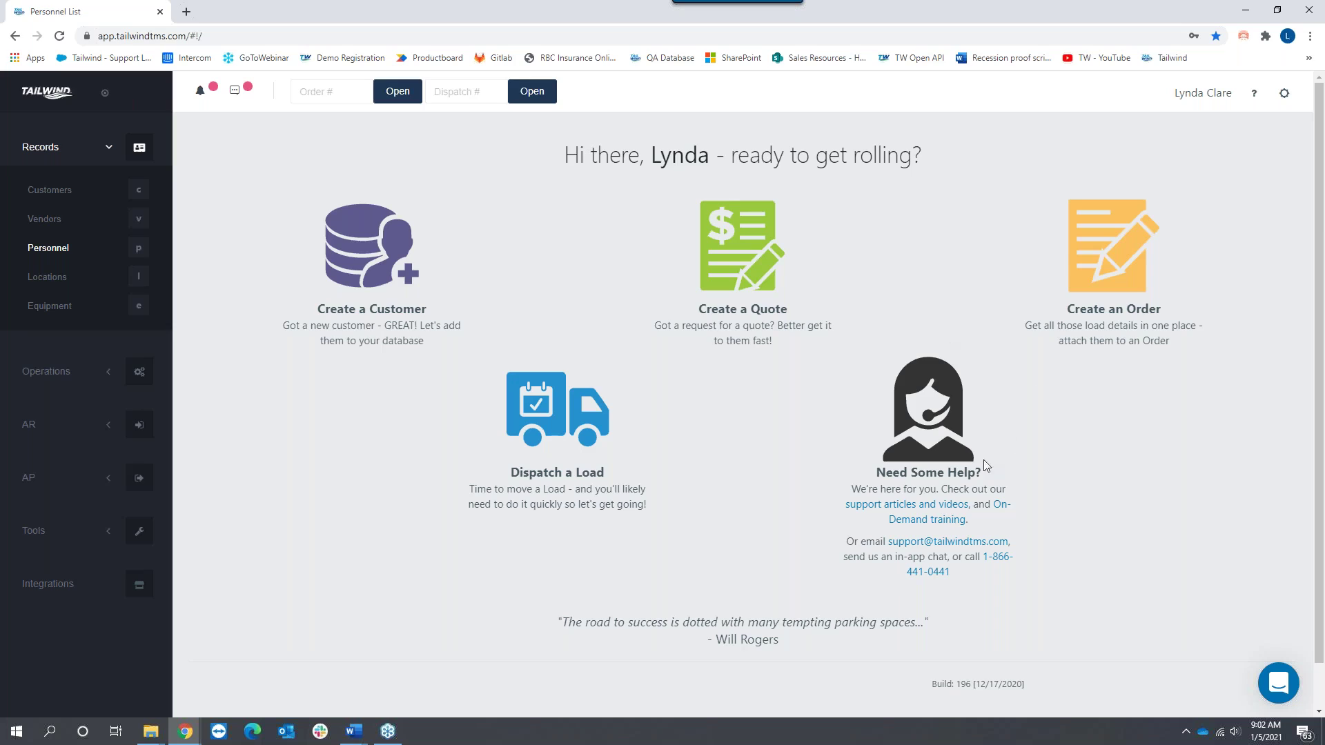
{"action": "left_click", "coordinate": [918, 508]}
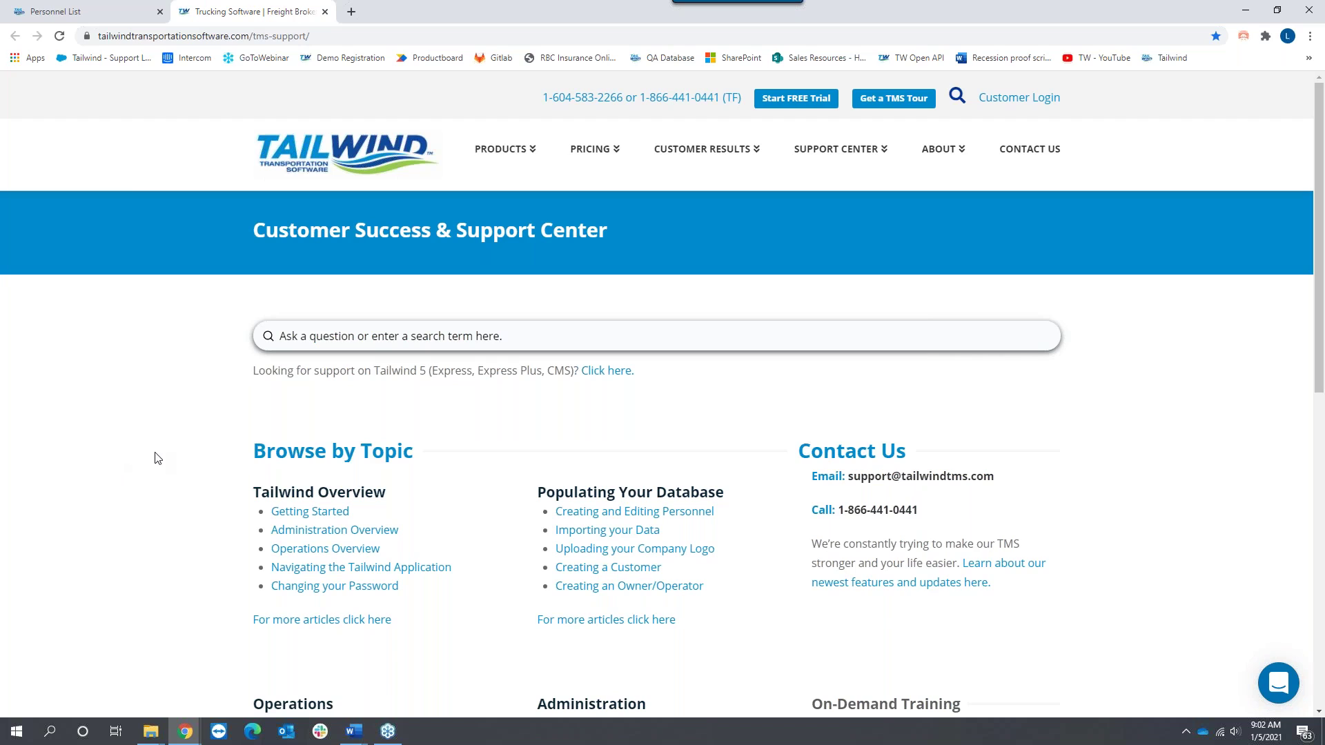
{"action": "scroll", "coordinate": [157, 458], "scroll_direction": "down", "scroll_amount": 1}
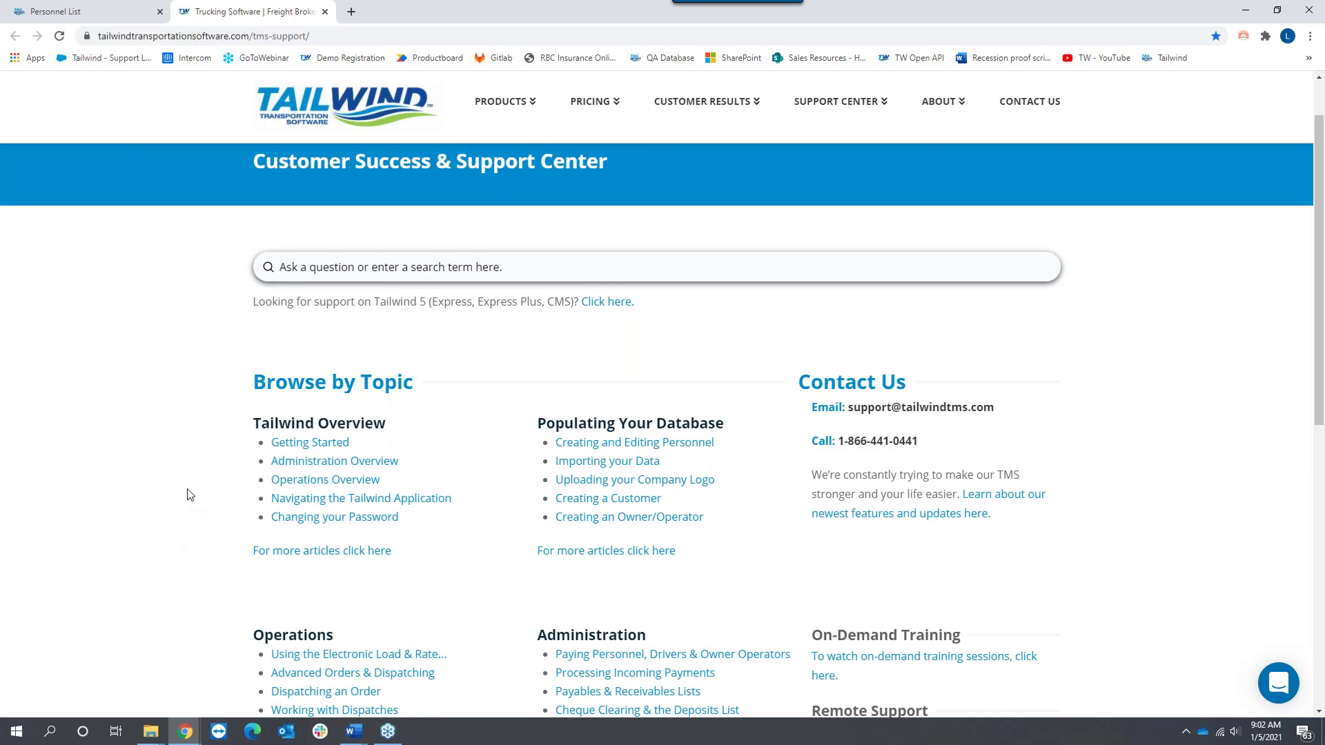
{"action": "scroll", "coordinate": [188, 497], "scroll_direction": "down", "scroll_amount": 2}
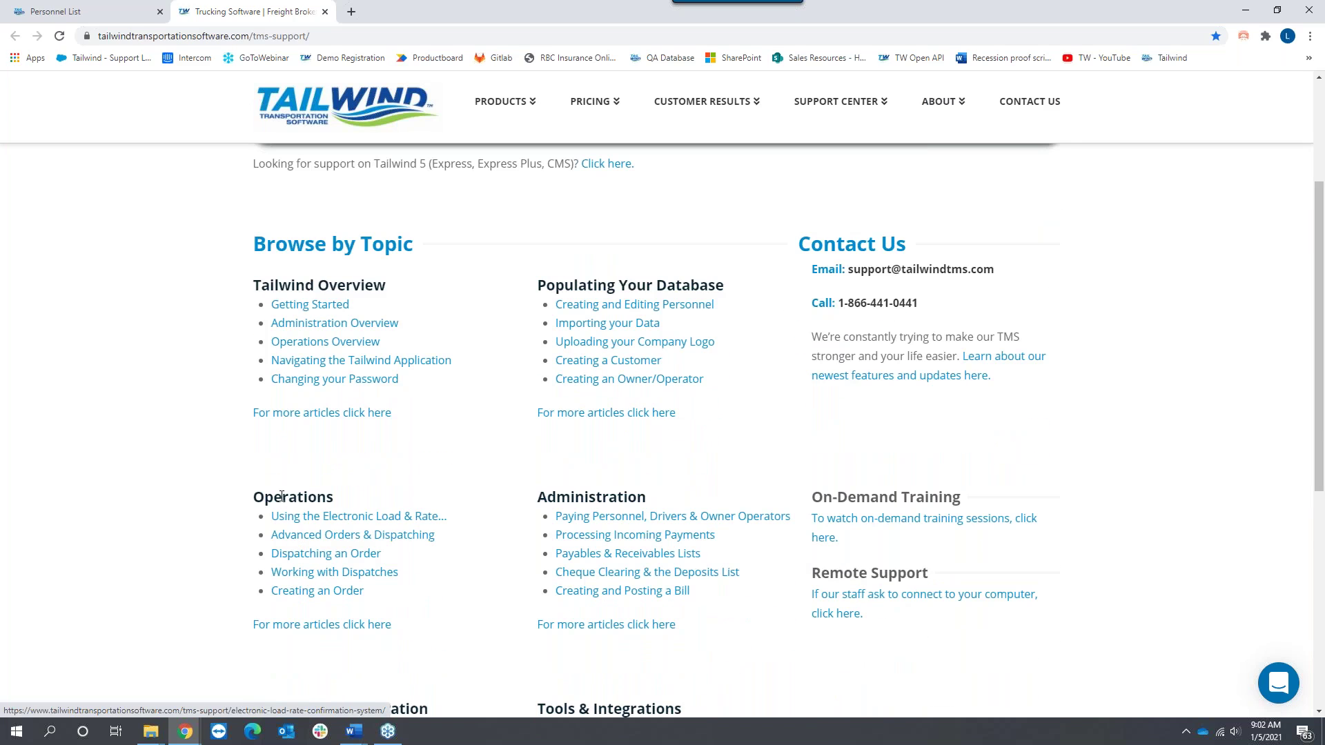
Step: View all Operations support articles, then go back to the topic list
{"action": "left_click", "coordinate": [314, 625]}
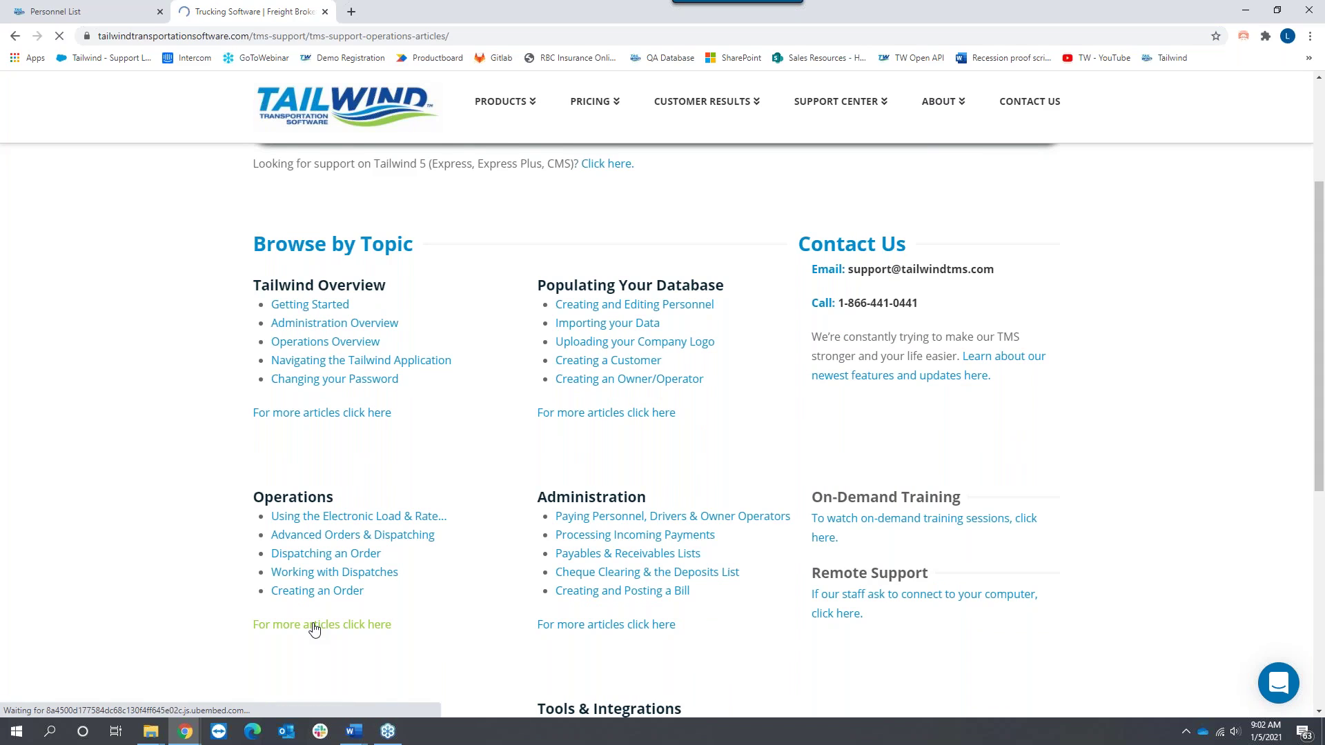
{"action": "scroll", "coordinate": [185, 462], "scroll_direction": "down", "scroll_amount": 2}
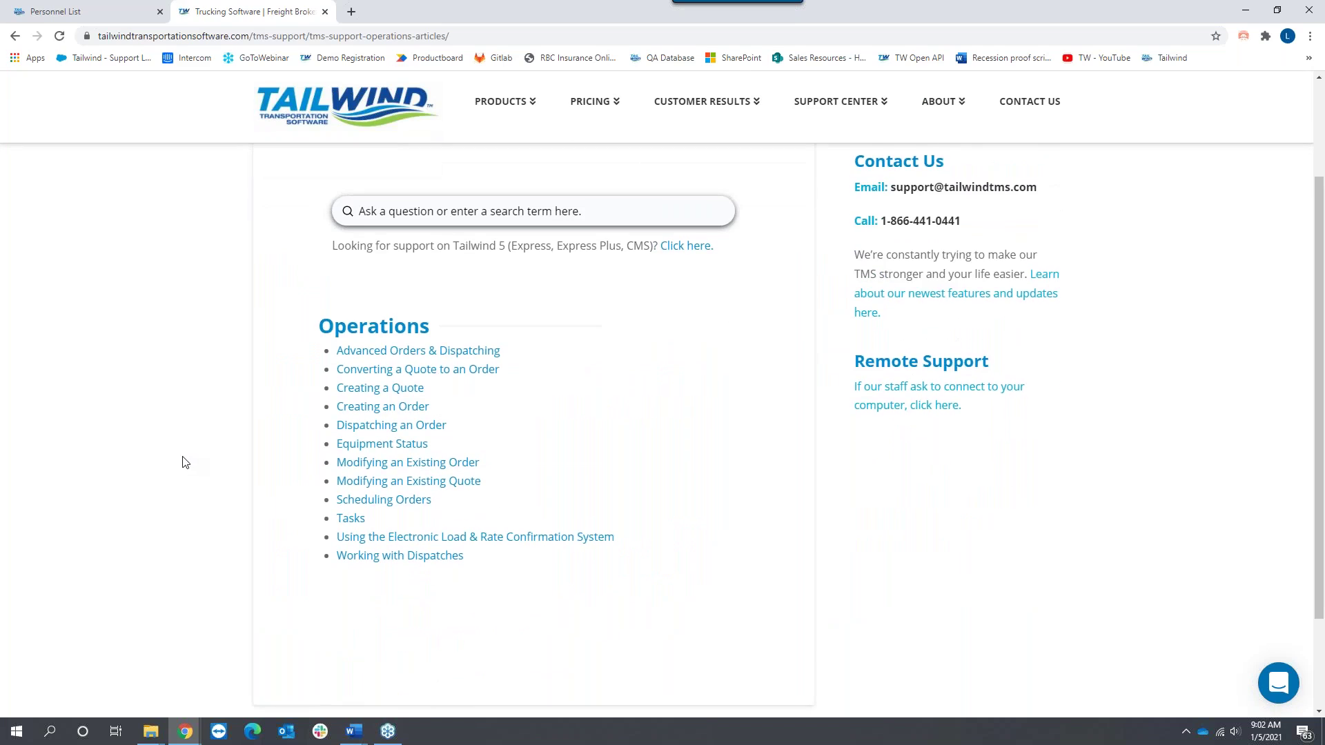
{"action": "scroll", "coordinate": [183, 459], "scroll_direction": "up", "scroll_amount": 2}
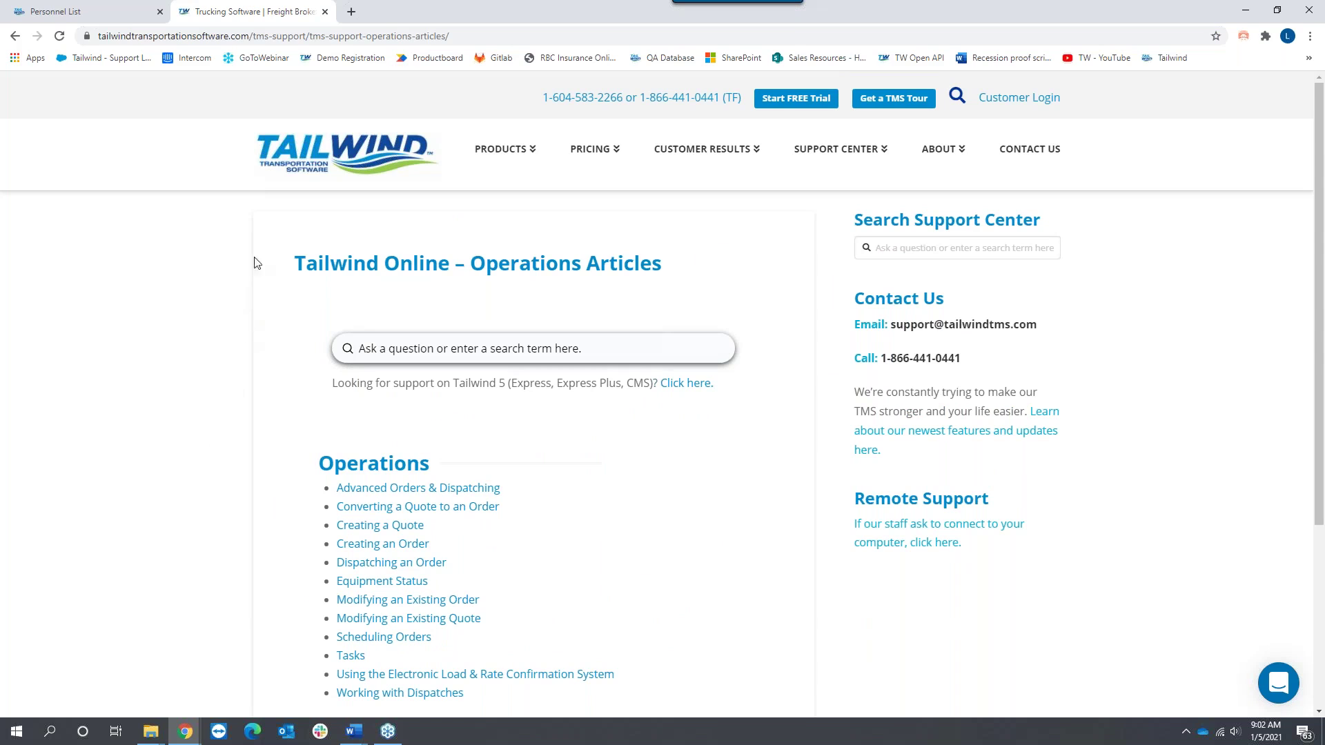
{"action": "left_click", "coordinate": [15, 36]}
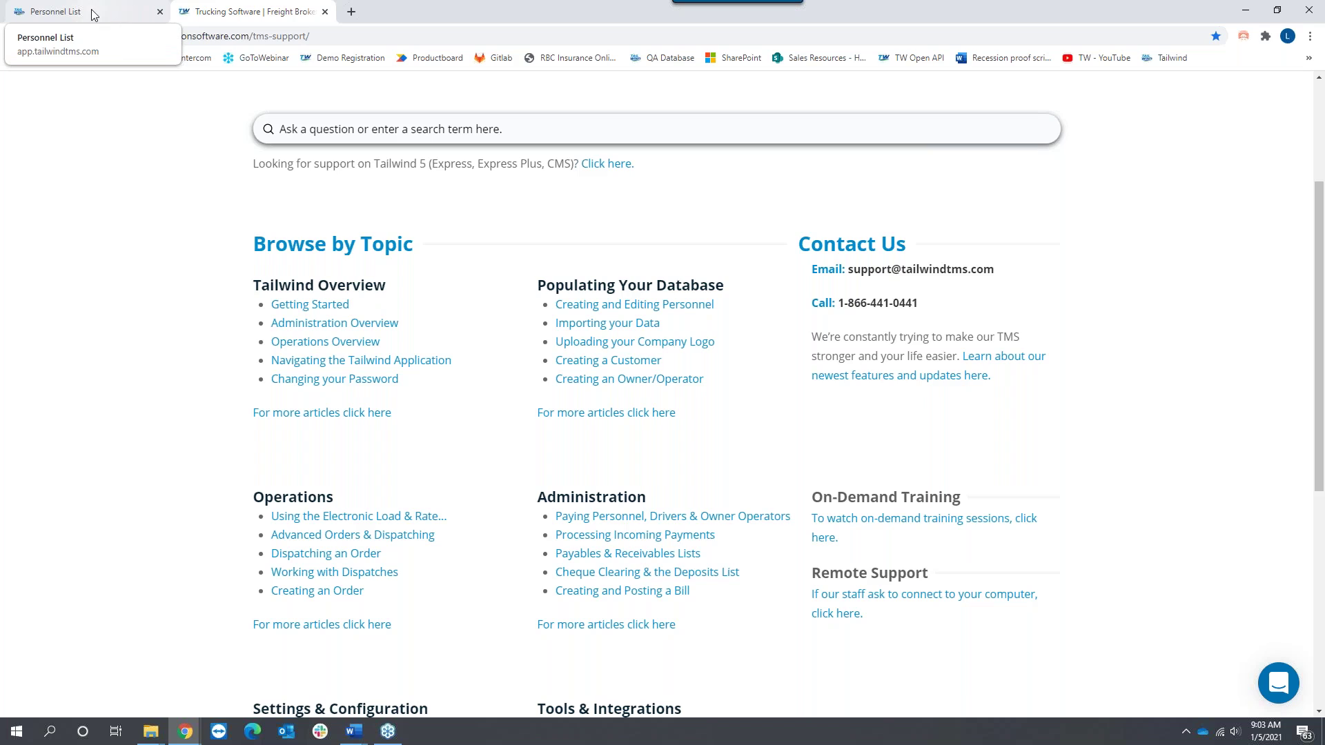
Step: Back in Tailwind TMS, start a message to customer success in the support chat, then close it
{"action": "left_click", "coordinate": [107, 17]}
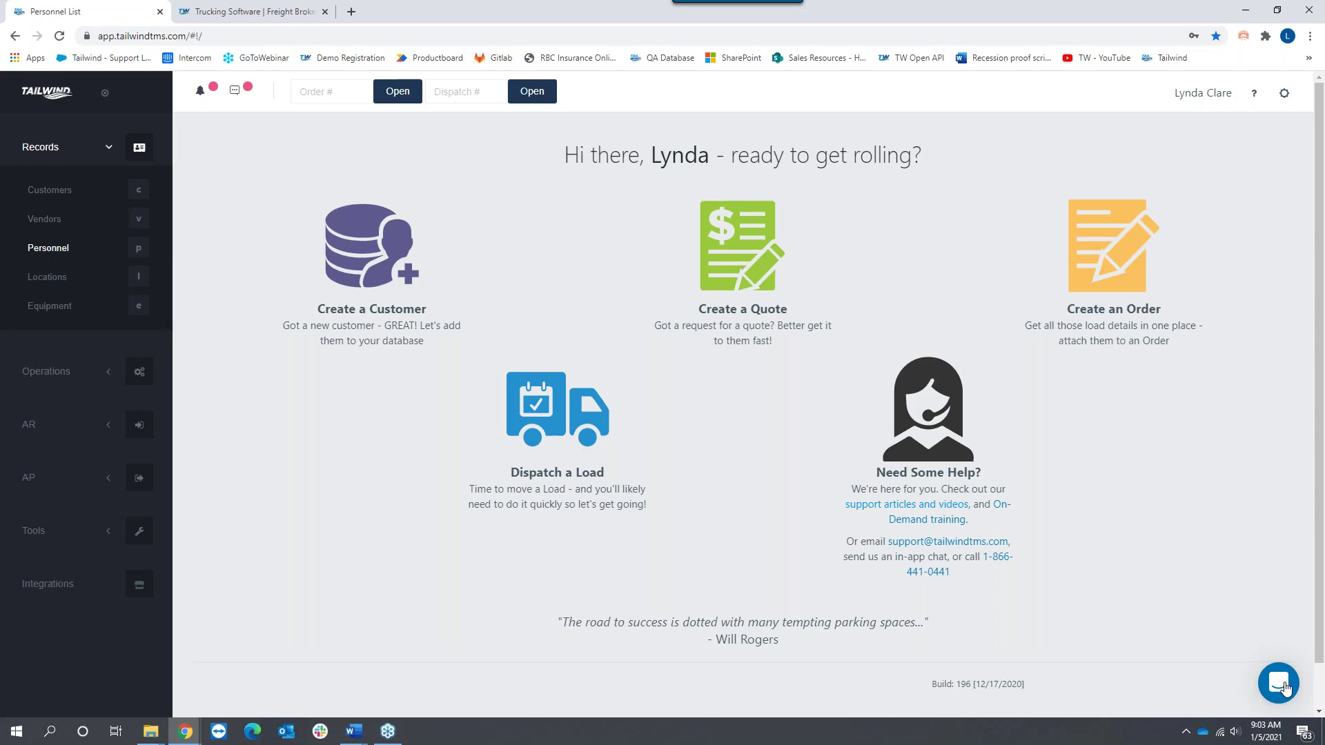
{"action": "left_click", "coordinate": [1280, 684]}
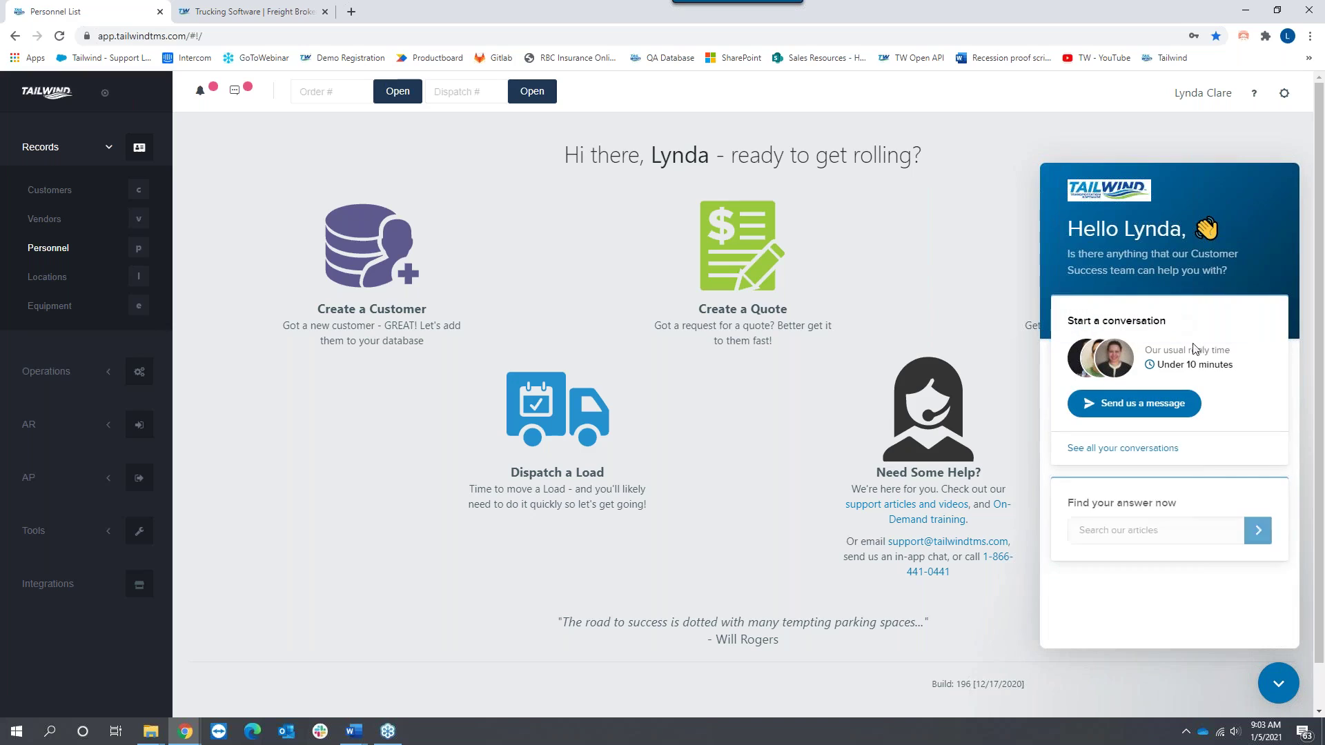
{"action": "left_click", "coordinate": [1119, 409]}
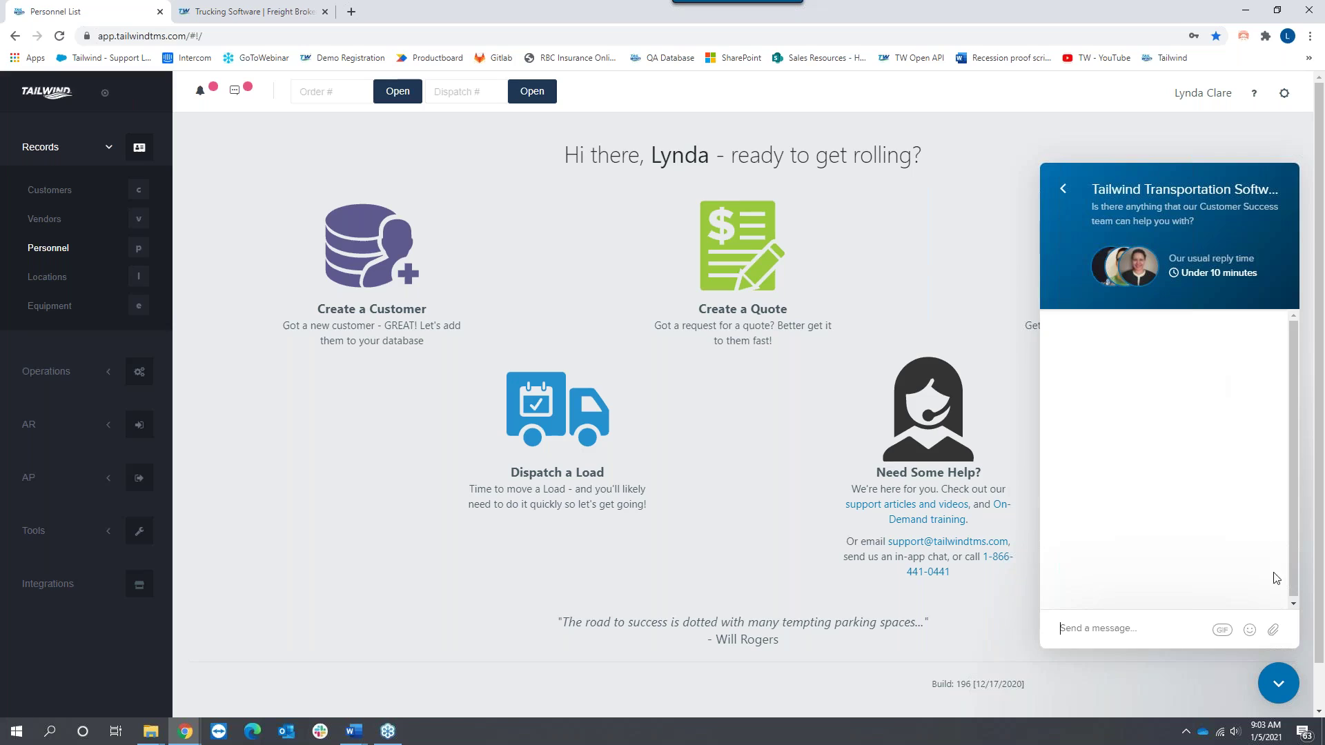
{"action": "left_click", "coordinate": [1277, 690]}
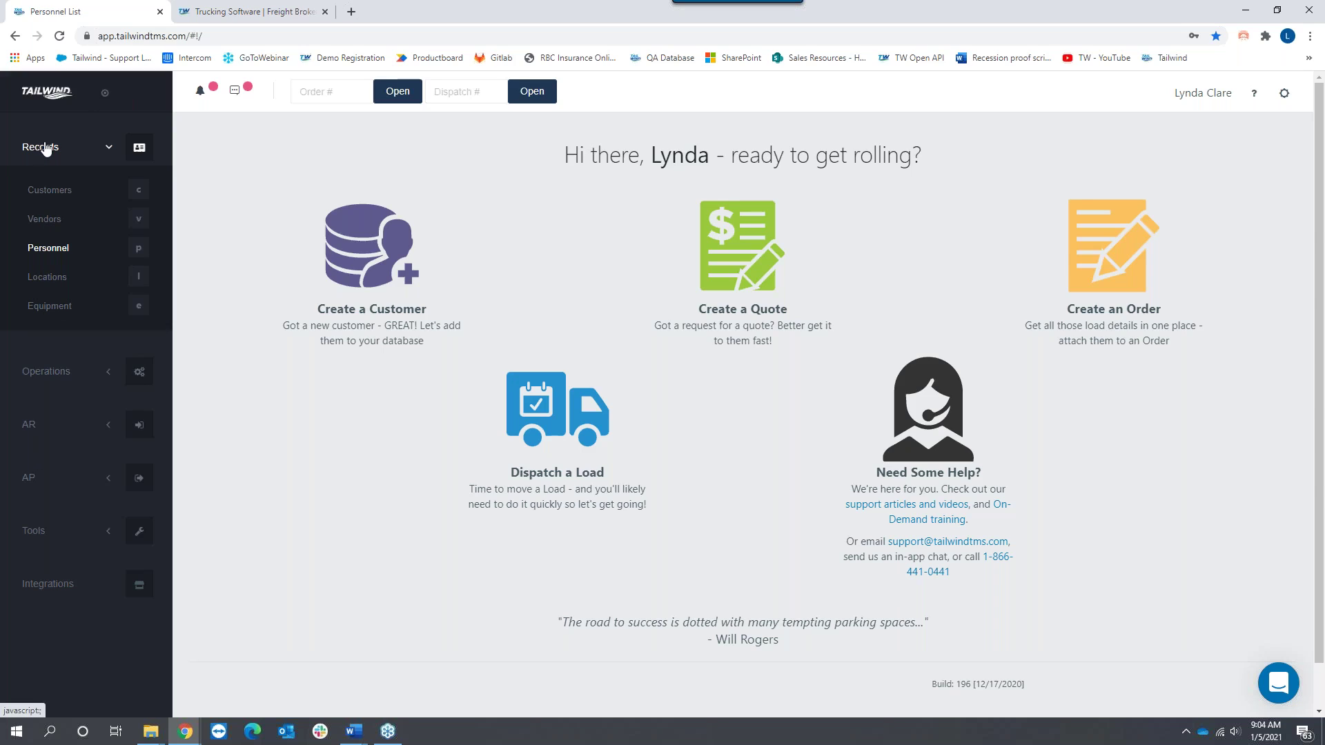
{"action": "left_click", "coordinate": [46, 373]}
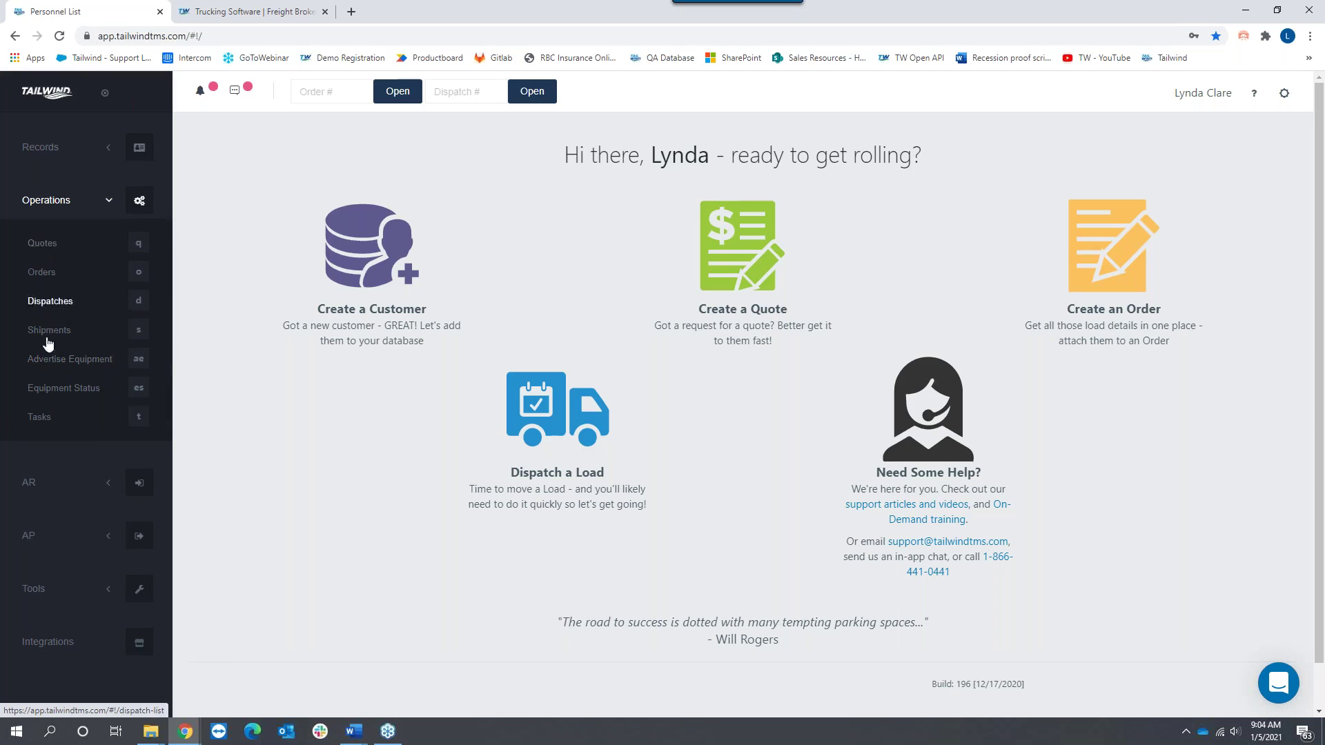
{"action": "left_click", "coordinate": [29, 484]}
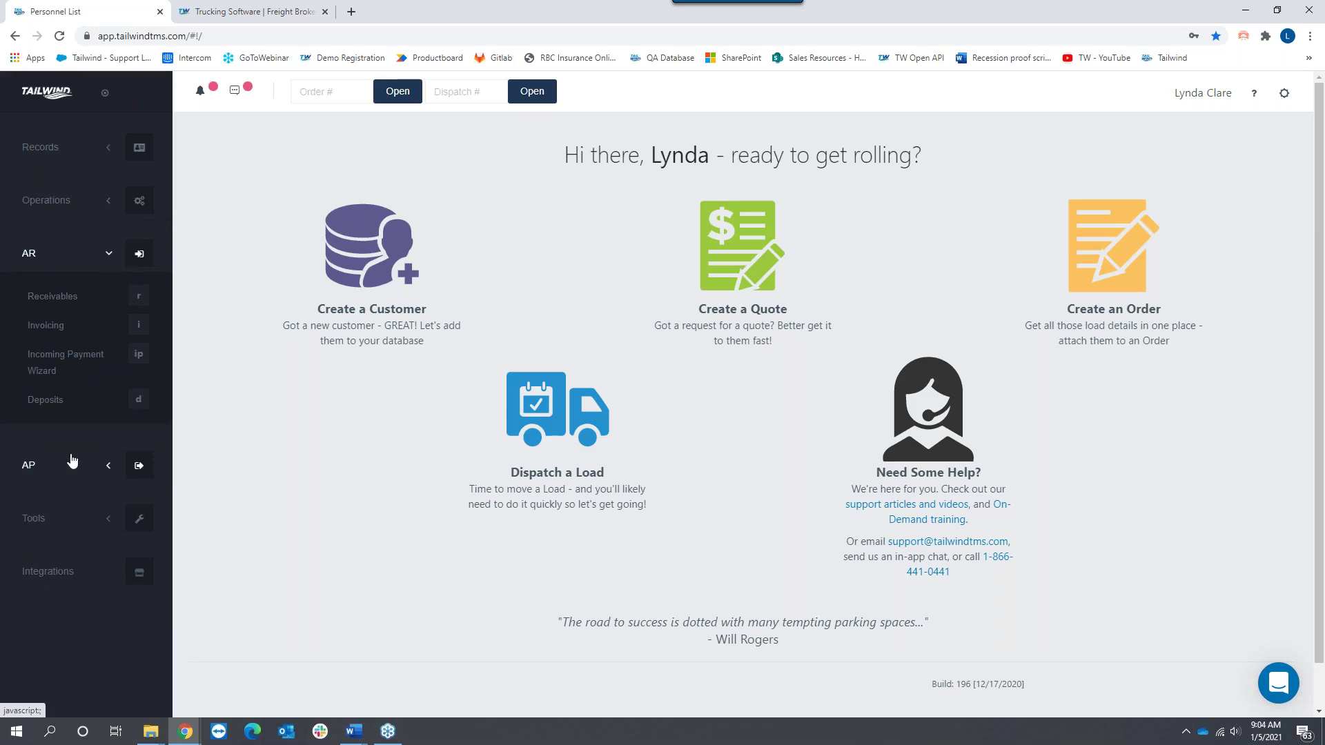
{"action": "left_click", "coordinate": [29, 466]}
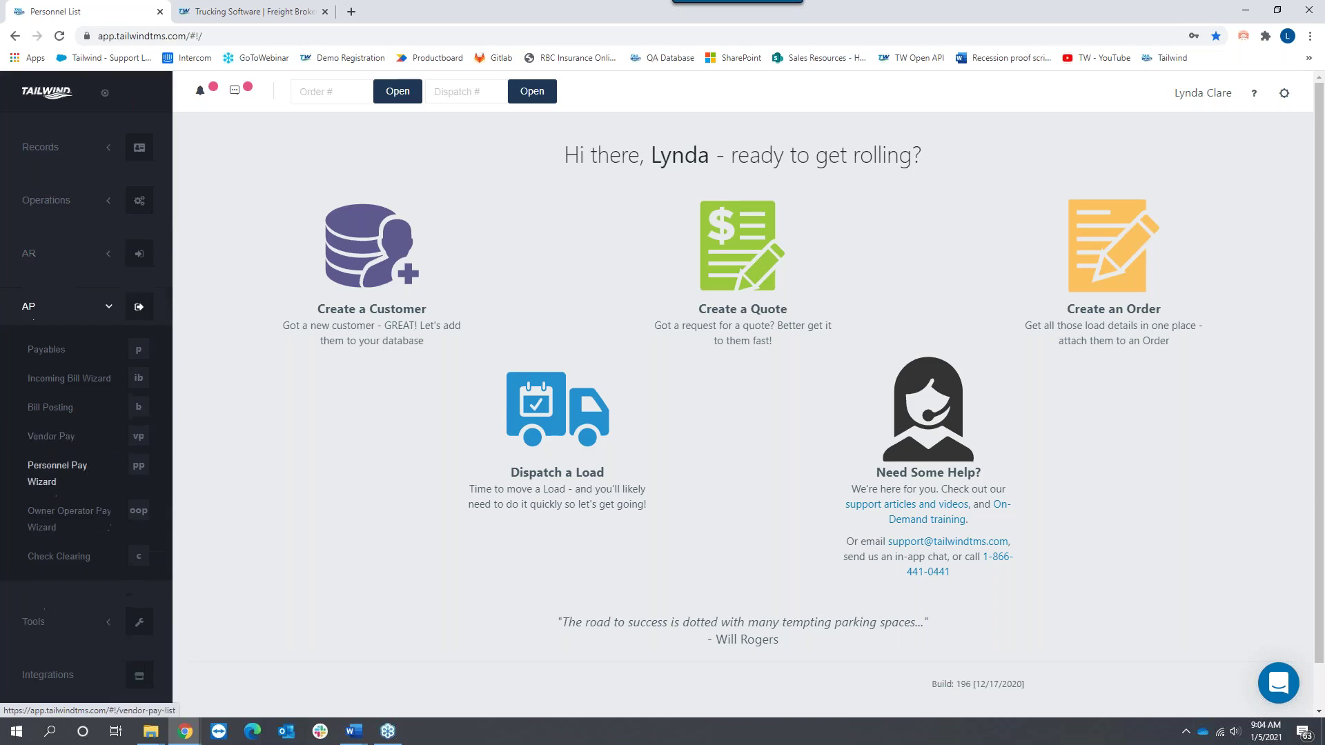
{"action": "left_click", "coordinate": [39, 629]}
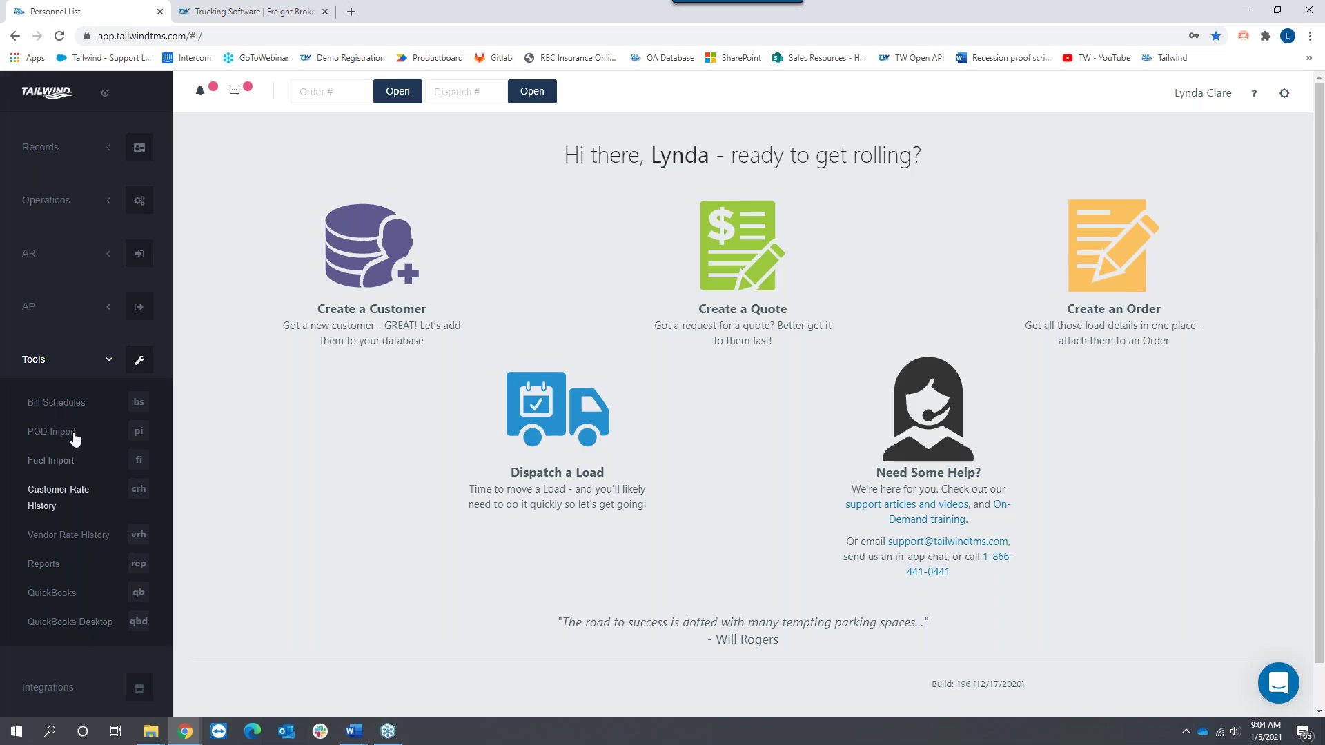
{"action": "left_click", "coordinate": [57, 157]}
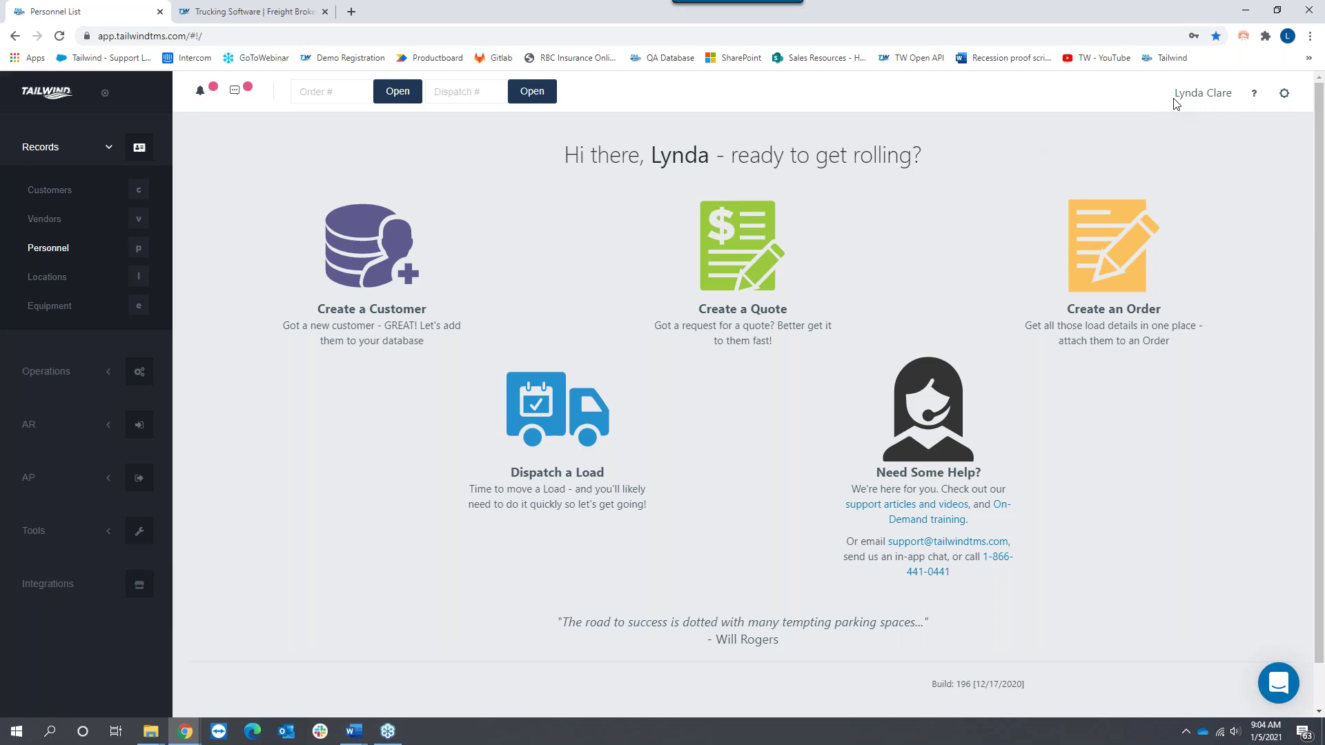
Step: Highlight the signed-in user's name, check the help options, and show the account settings menu
{"action": "left_click_drag", "start_coordinate": [1176, 100], "coordinate": [1231, 99]}
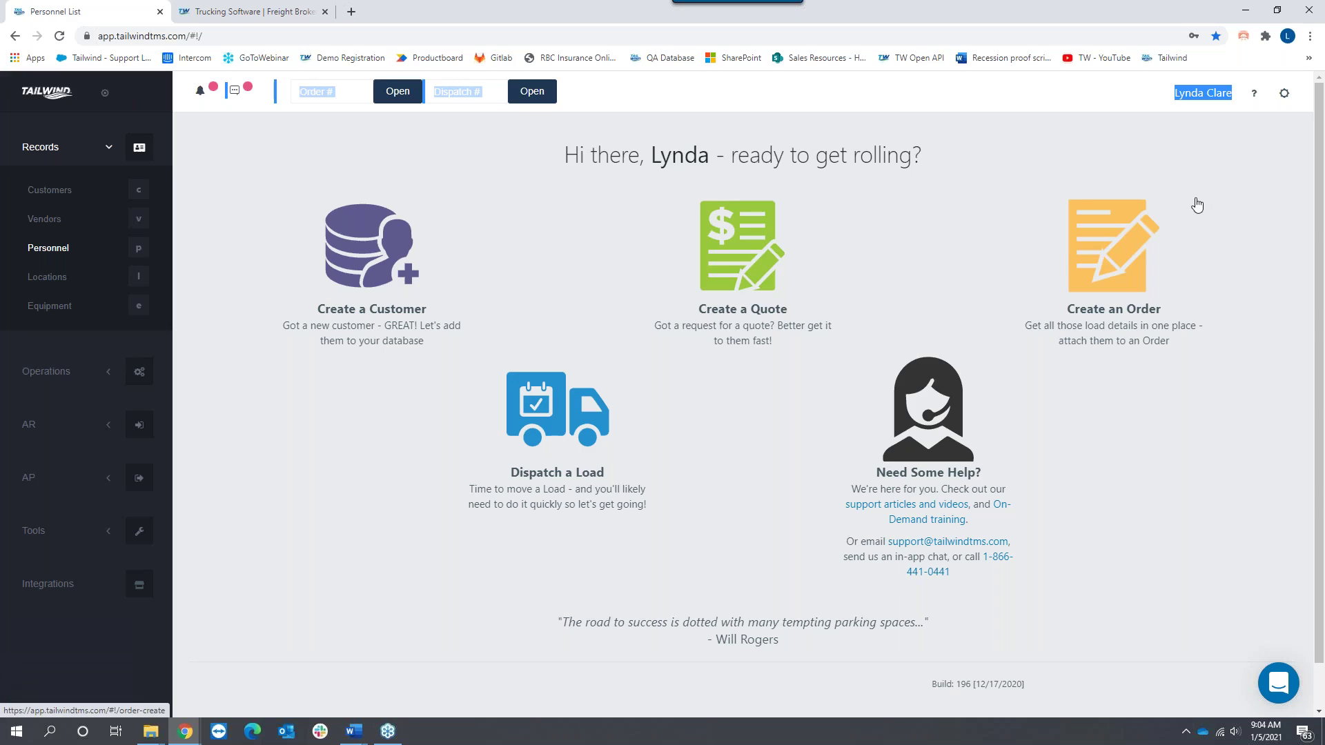
{"action": "left_click", "coordinate": [1256, 98]}
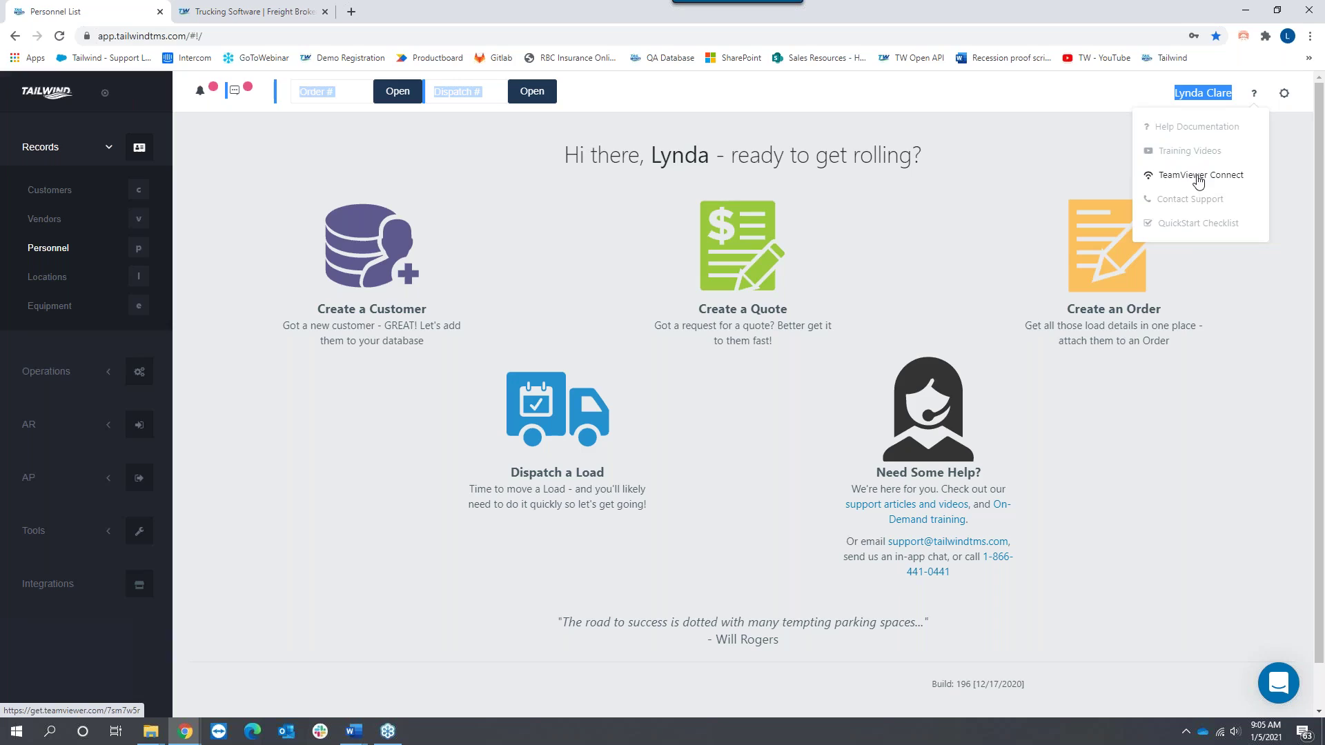
{"action": "left_click", "coordinate": [1285, 98]}
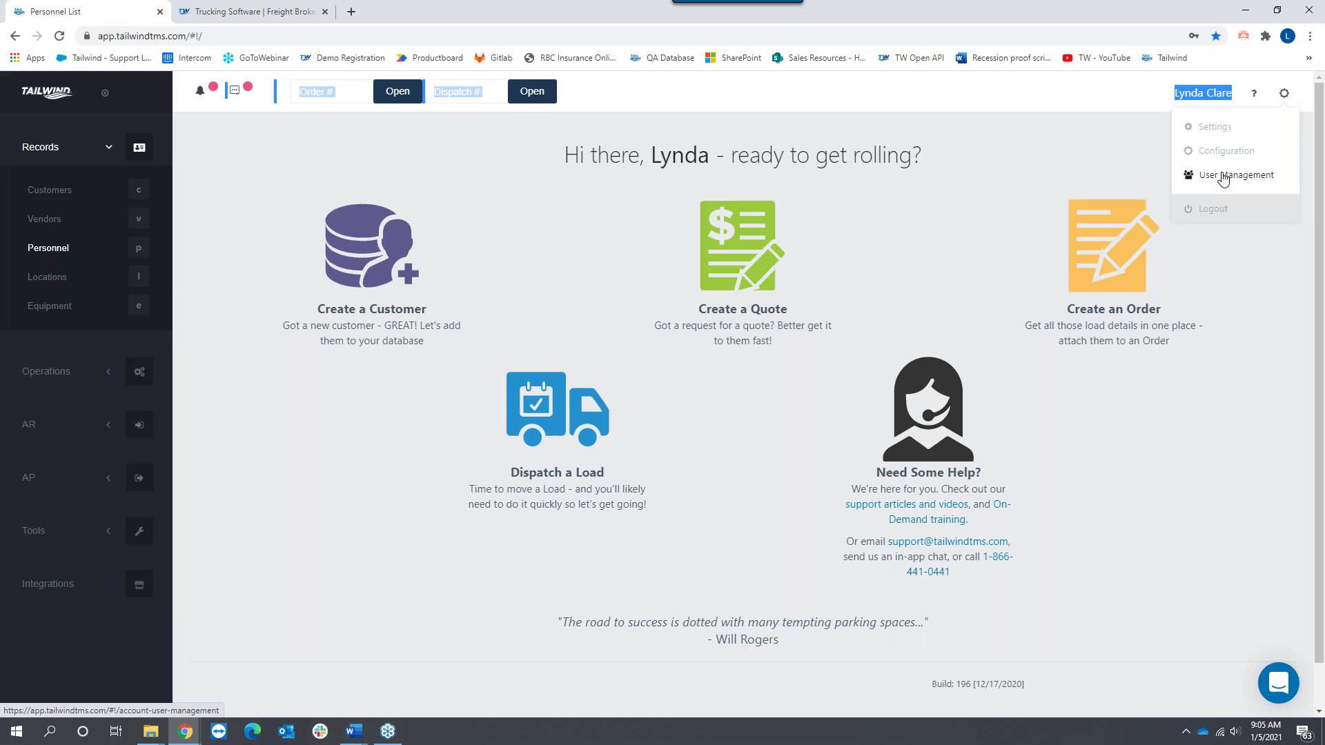
Step: Open User Management, note the 4-user subscription count, and scroll through registered users and personnel
{"action": "left_click", "coordinate": [1224, 178]}
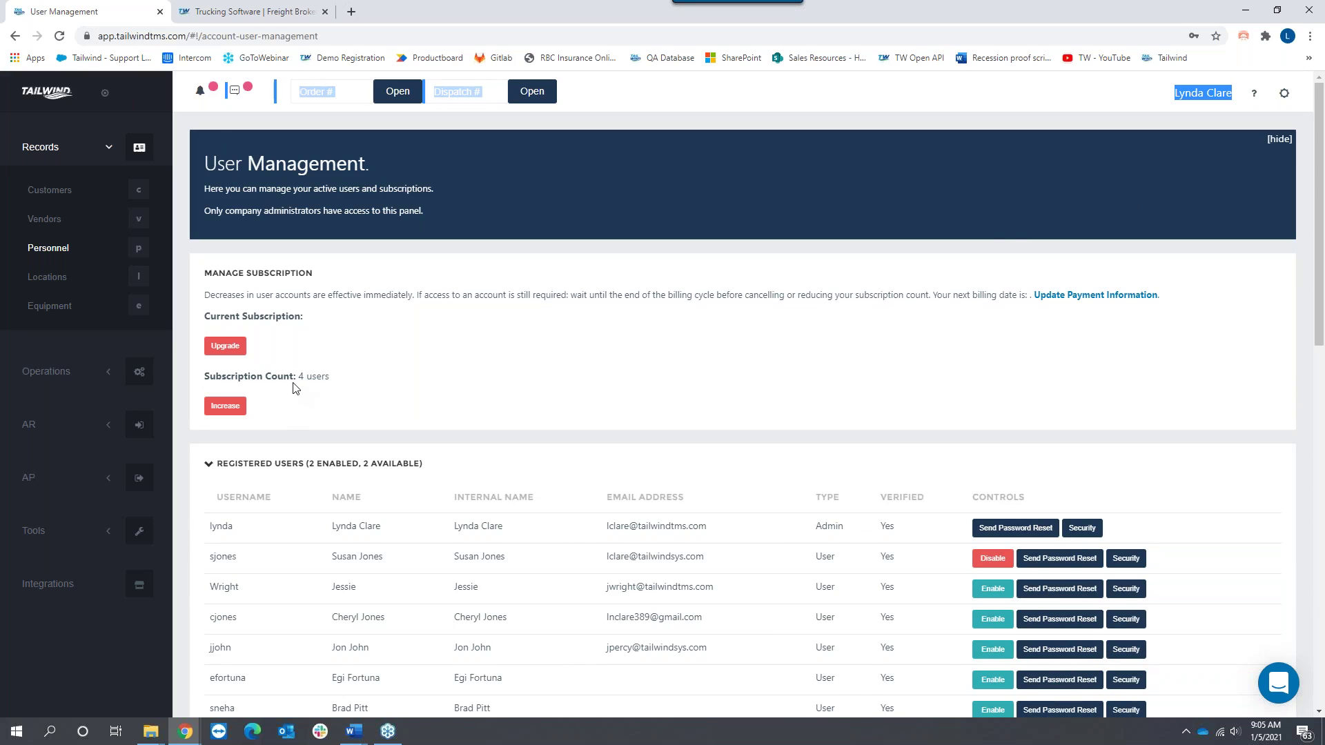
{"action": "left_click_drag", "start_coordinate": [295, 380], "coordinate": [354, 383]}
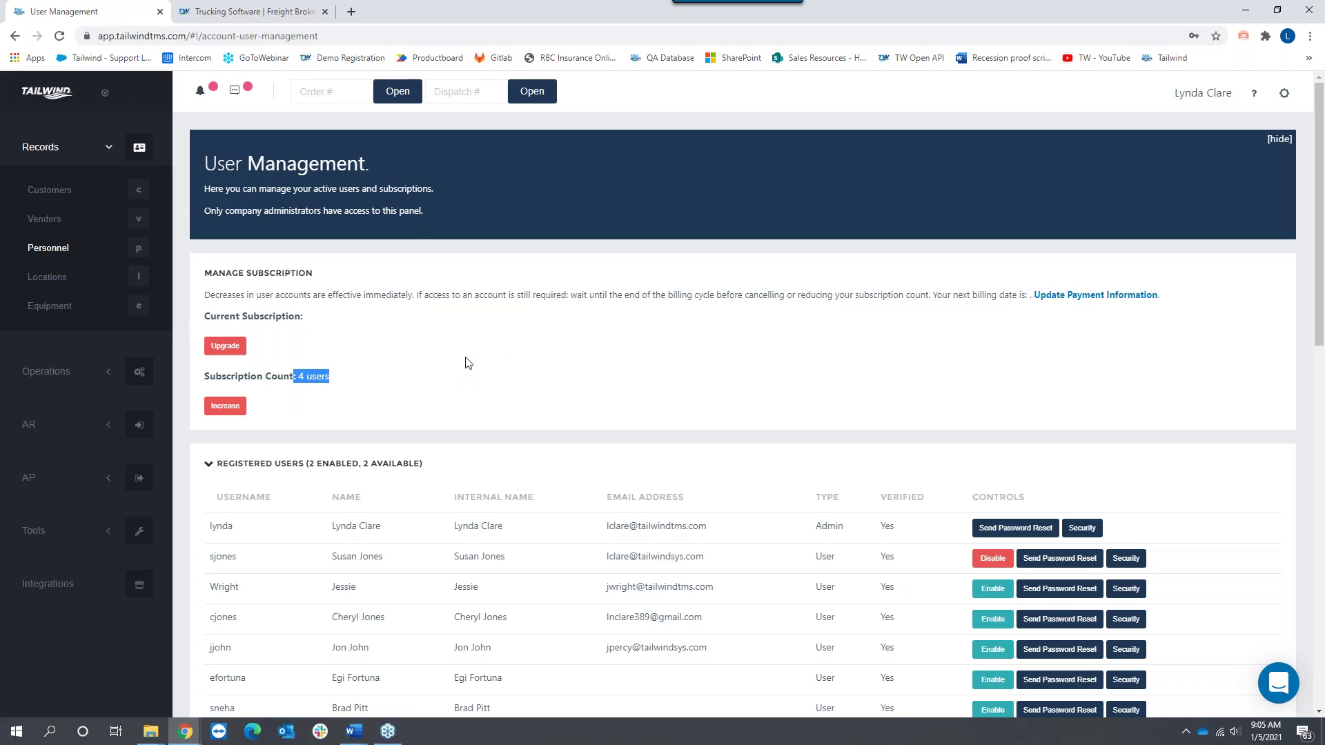
{"action": "scroll", "coordinate": [470, 369], "scroll_direction": "down", "scroll_amount": 3}
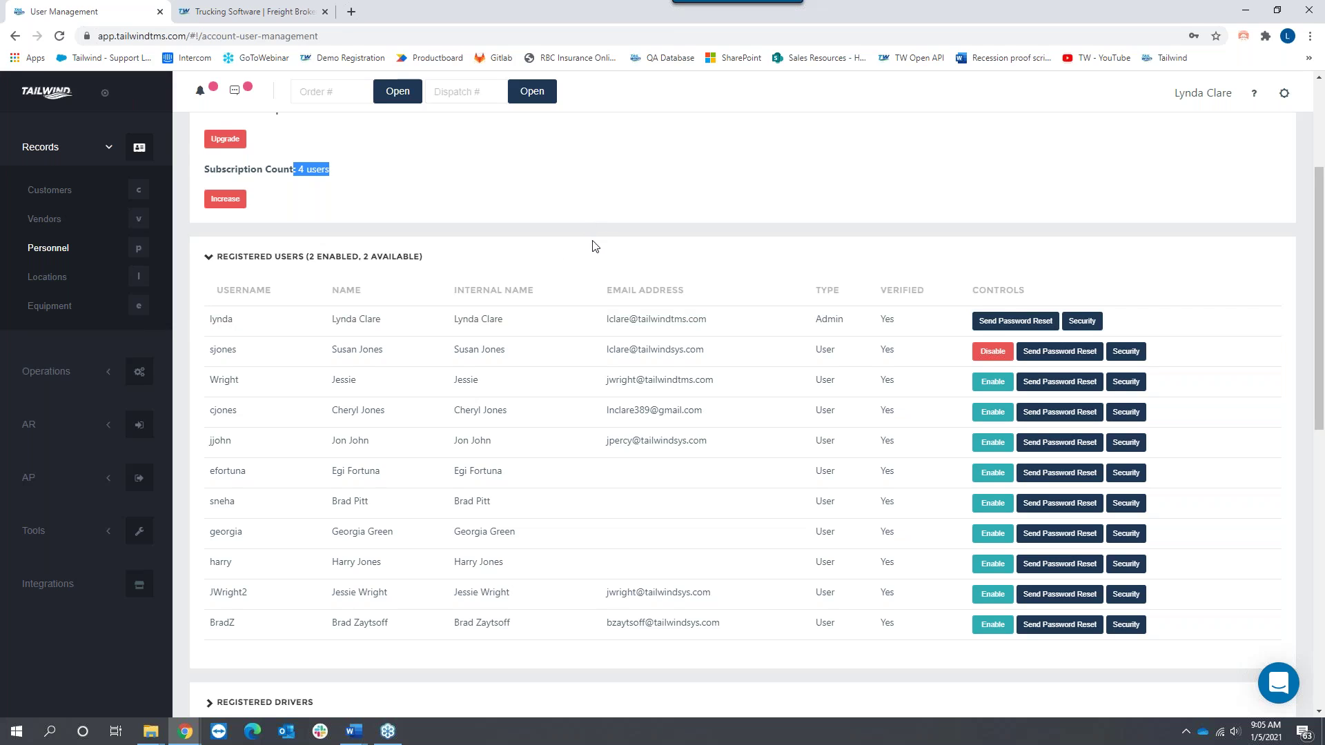
{"action": "scroll", "coordinate": [592, 253], "scroll_direction": "down", "scroll_amount": 1}
{"action": "scroll", "coordinate": [592, 258], "scroll_direction": "down", "scroll_amount": 5}
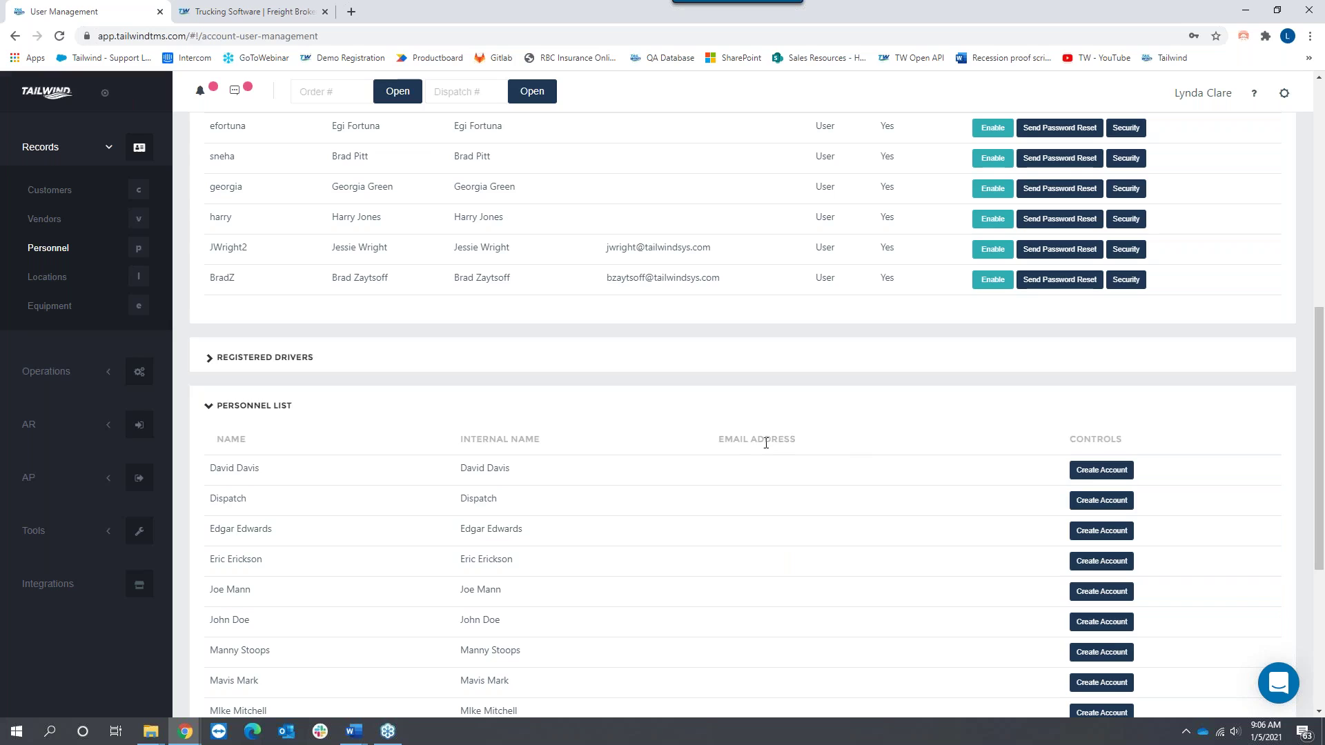
{"action": "scroll", "coordinate": [750, 451], "scroll_direction": "up", "scroll_amount": 3}
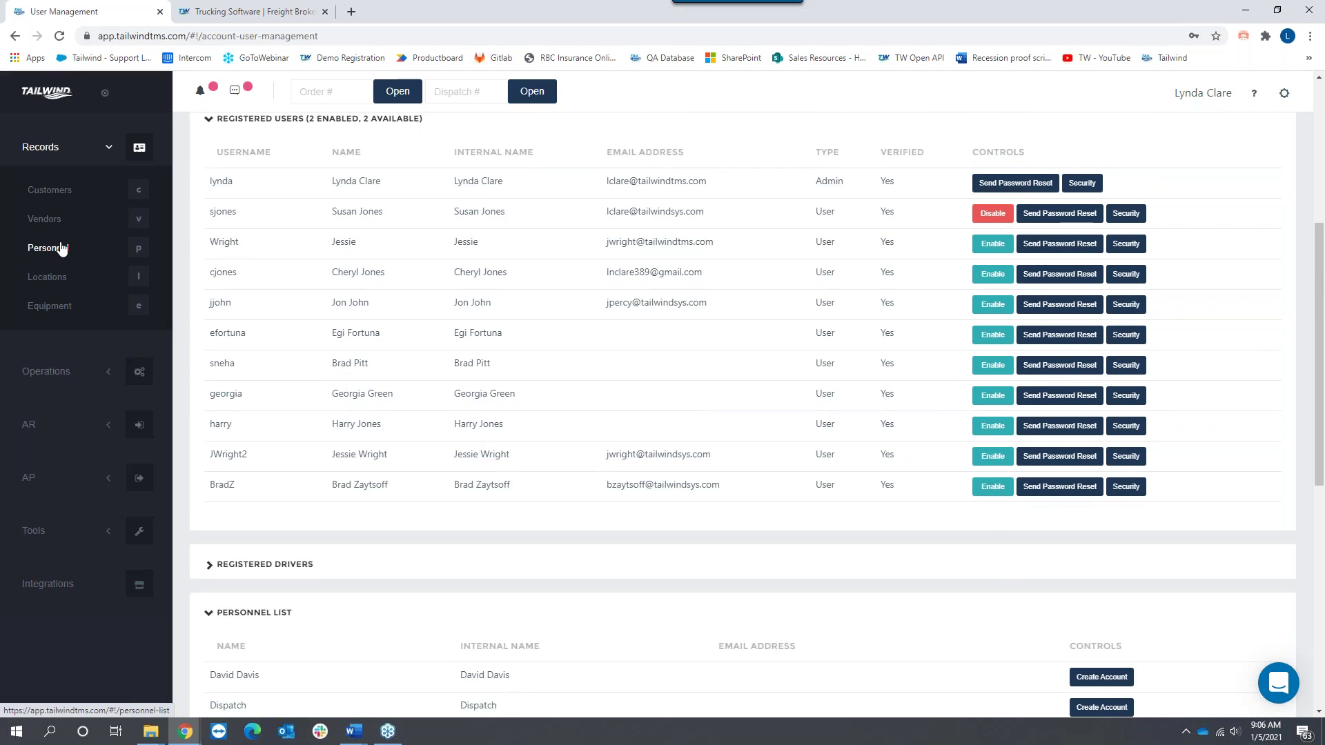
{"action": "scroll", "coordinate": [421, 305], "scroll_direction": "up", "scroll_amount": 3}
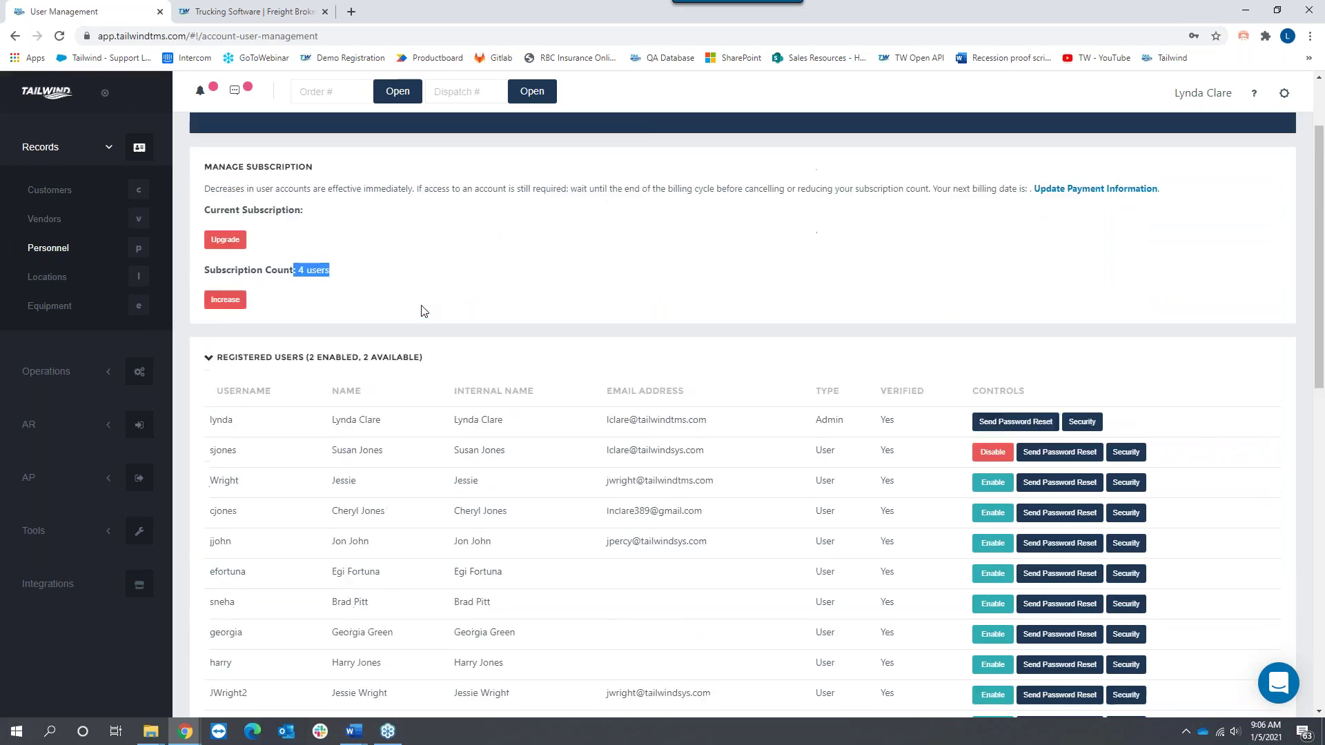
{"action": "scroll", "coordinate": [424, 311], "scroll_direction": "up", "scroll_amount": 2}
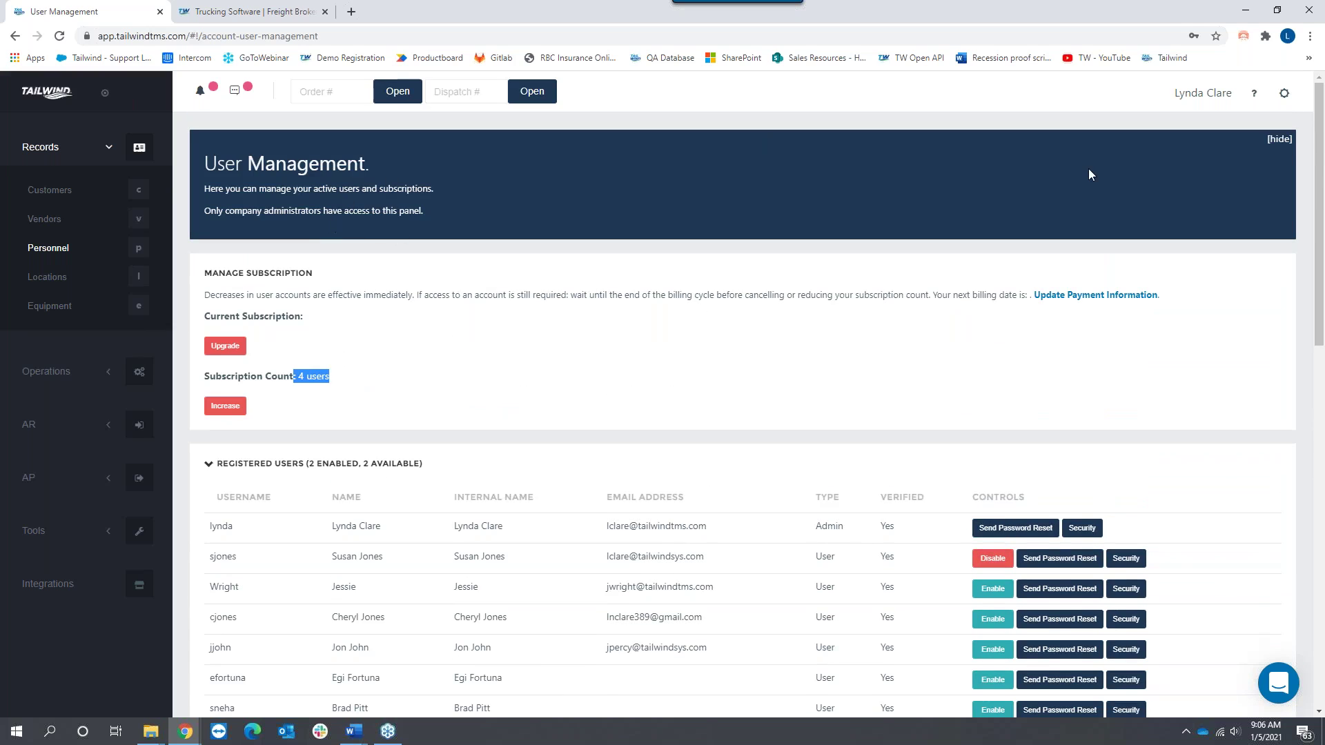
Step: Go to Configuration from the gear menu, then Company Information > General Information
{"action": "left_click", "coordinate": [1287, 94]}
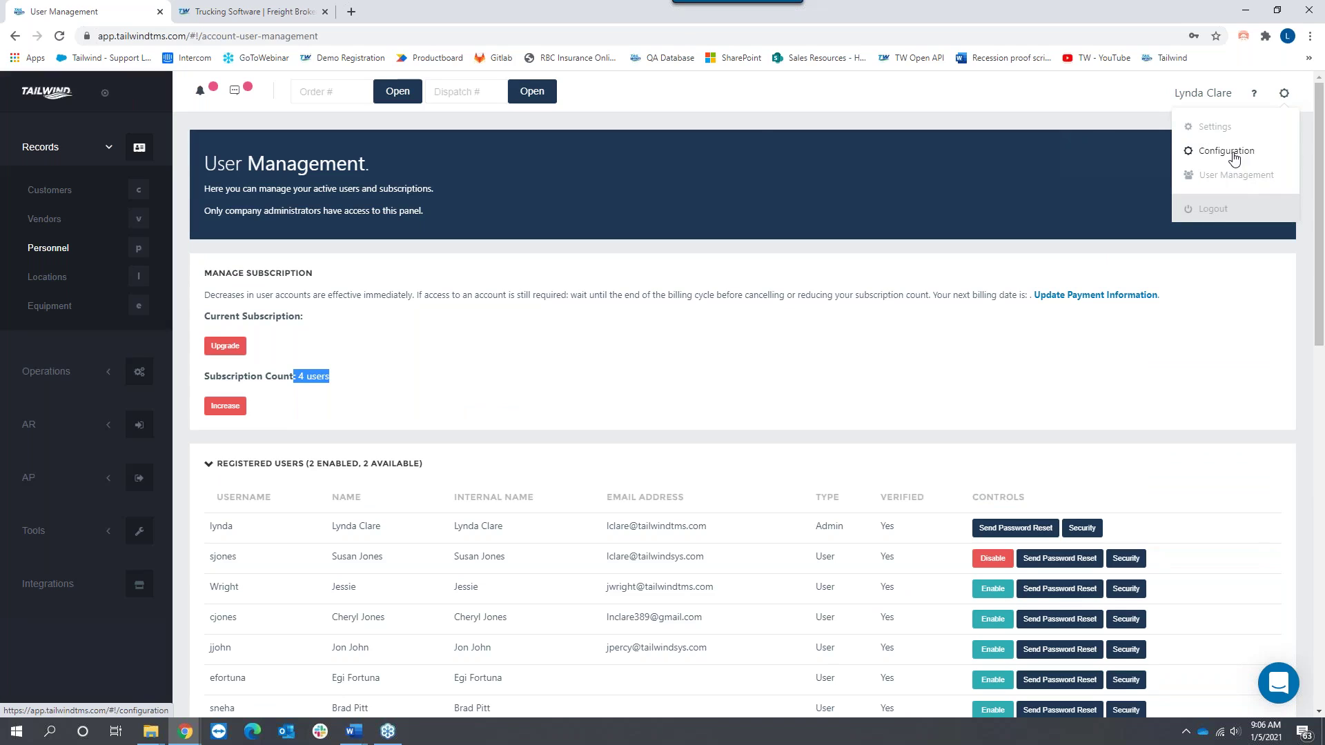
{"action": "left_click", "coordinate": [1234, 157]}
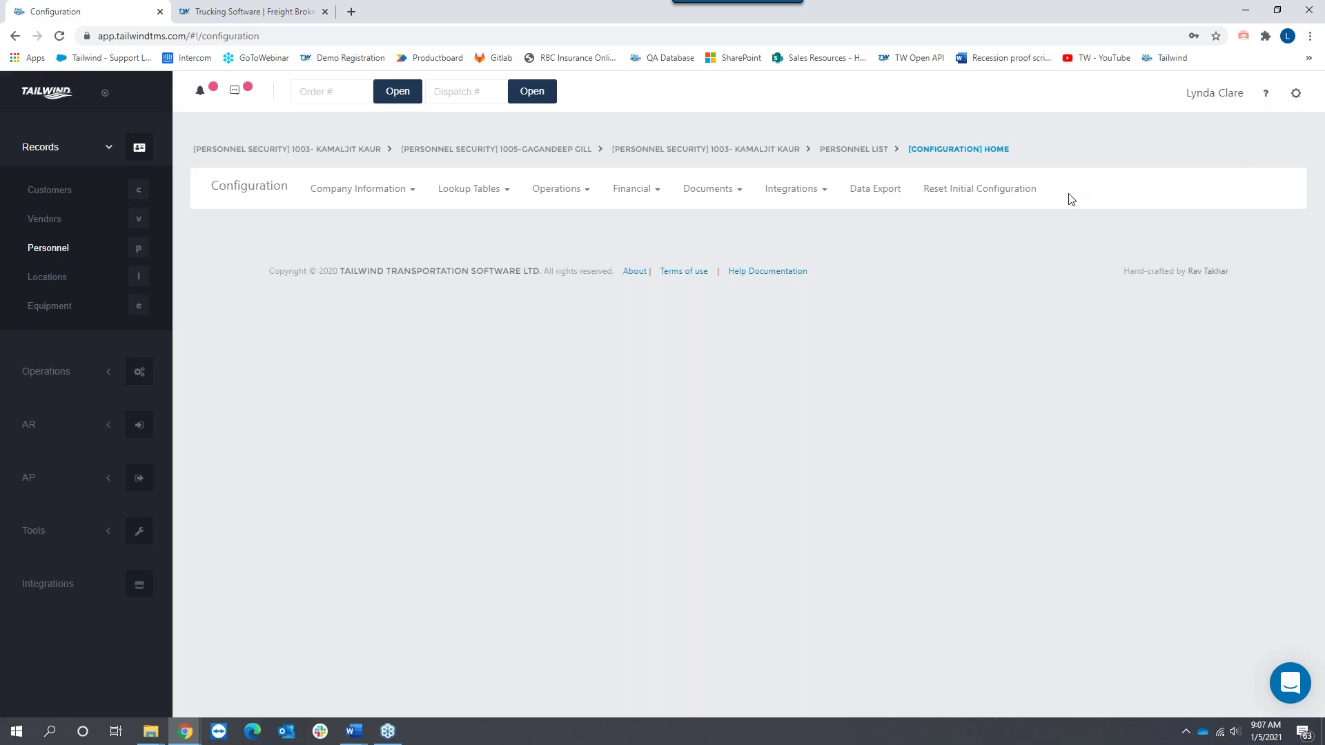
{"action": "left_click_drag", "start_coordinate": [1045, 189], "coordinate": [209, 190]}
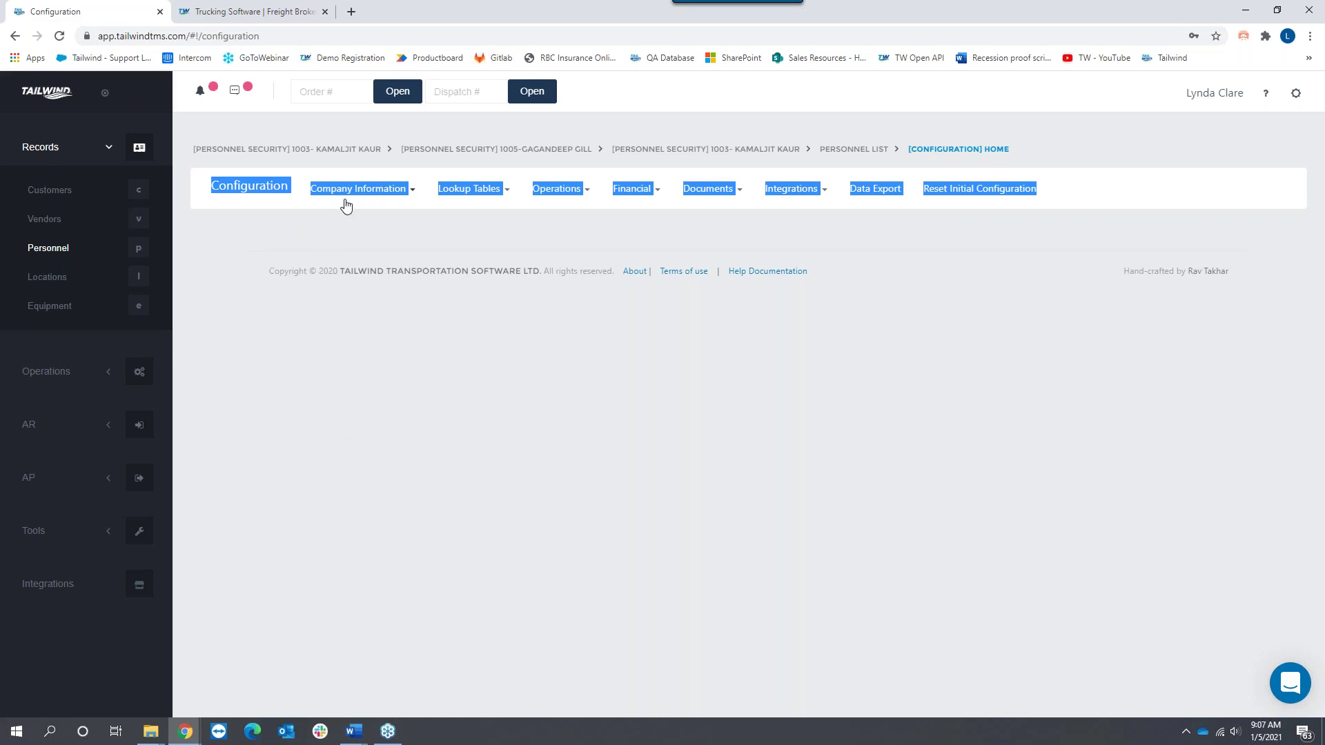
{"action": "left_click", "coordinate": [363, 188]}
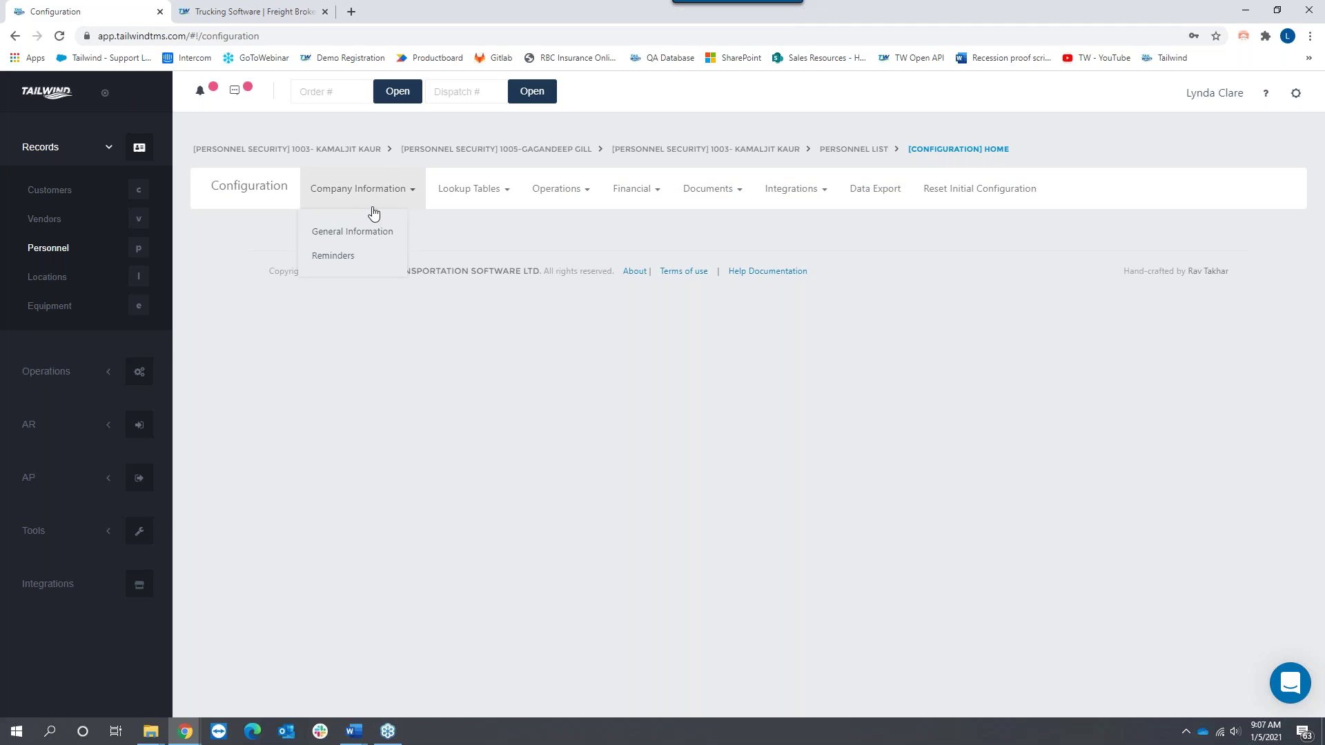
{"action": "left_click", "coordinate": [357, 233]}
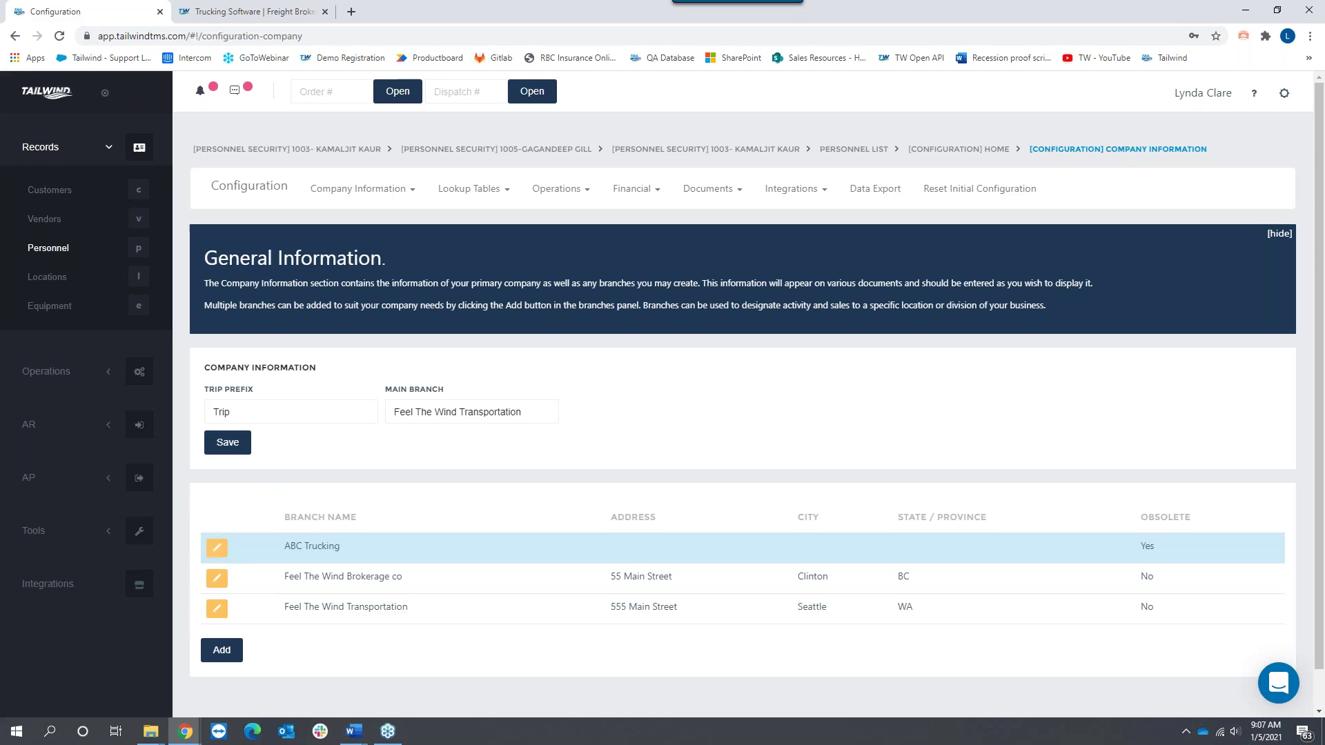
Step: Edit the ABC Trucking branch, then go to Operations > Orders and view order 1114
{"action": "left_click", "coordinate": [221, 551]}
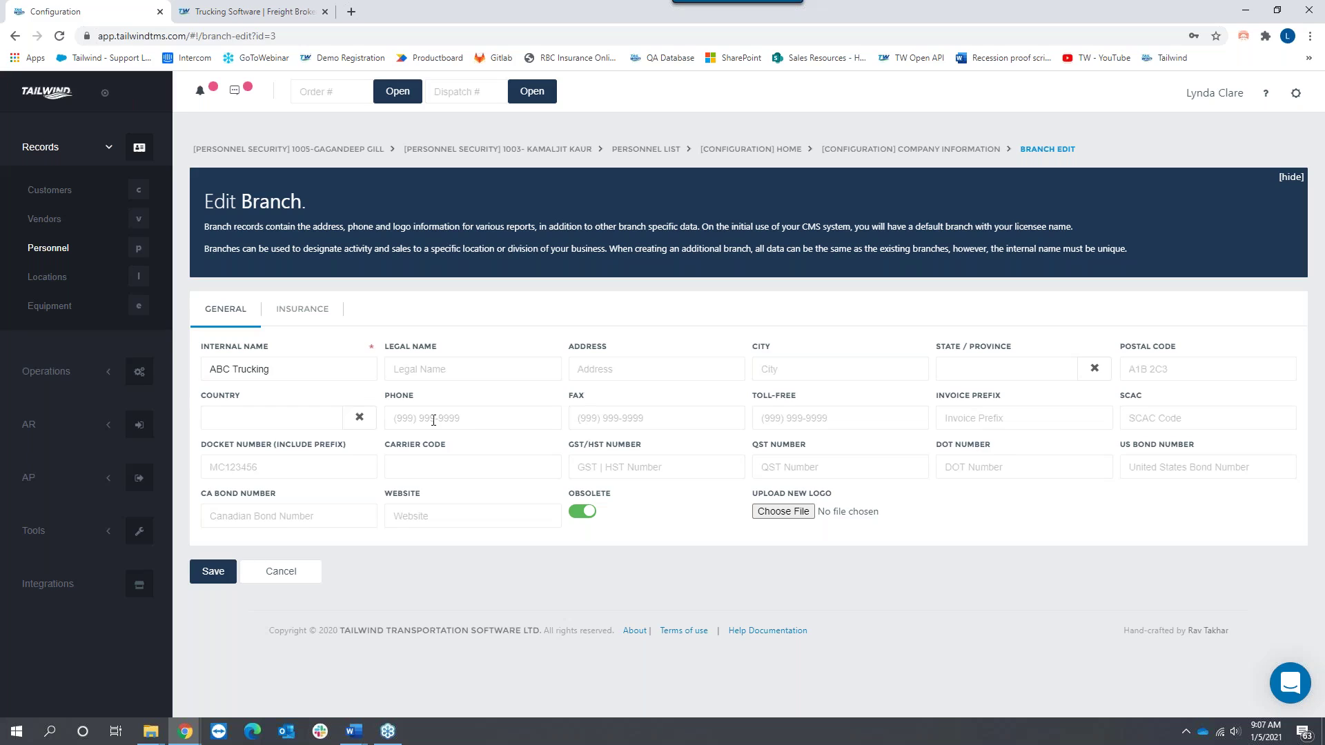
{"action": "left_click", "coordinate": [46, 371]}
{"action": "left_click", "coordinate": [56, 285]}
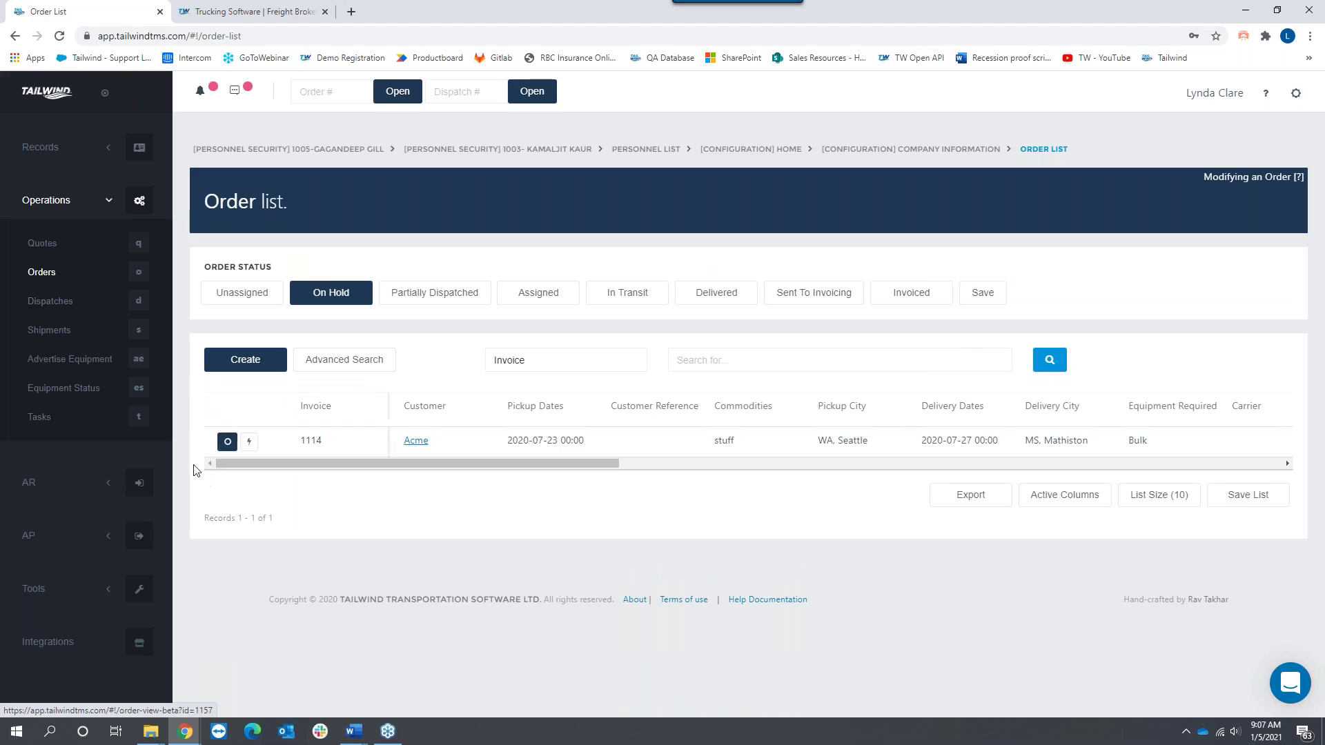
{"action": "left_click", "coordinate": [227, 442]}
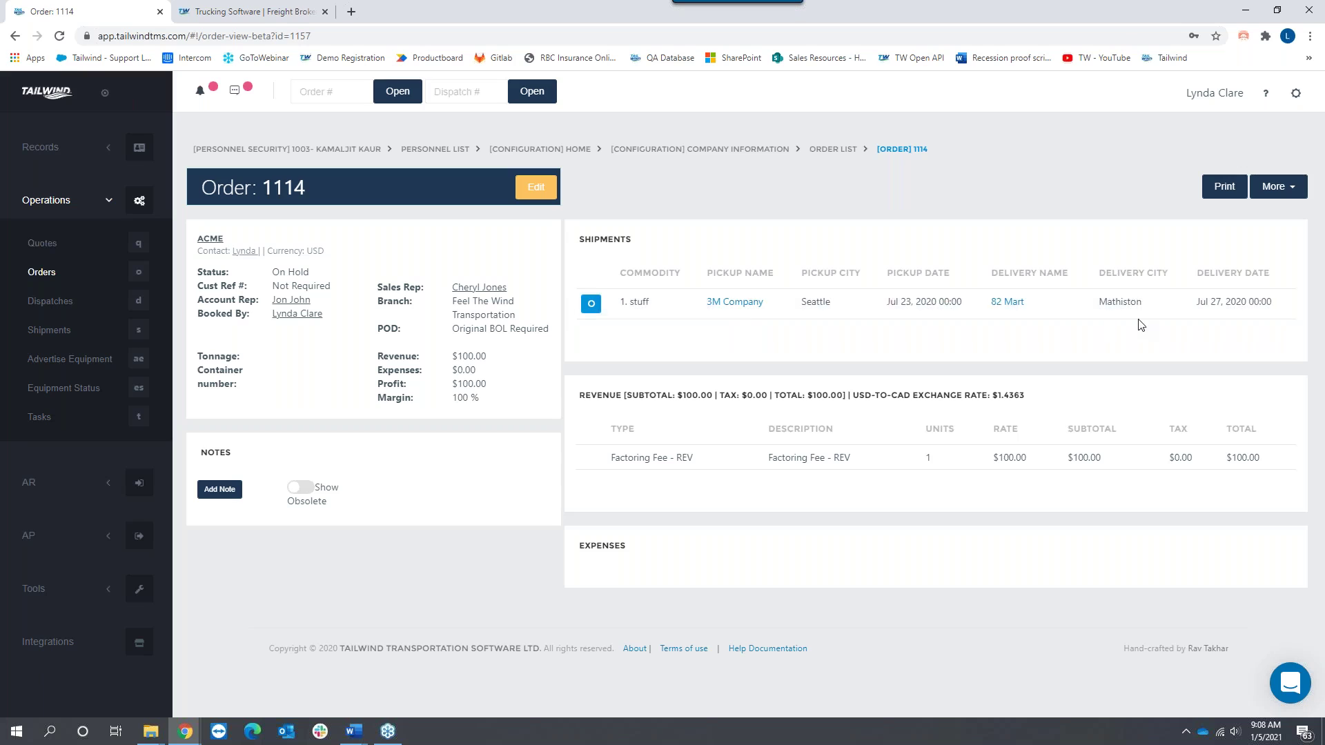
Step: Bring up the Print Menu for order 1114
{"action": "left_click", "coordinate": [1224, 188]}
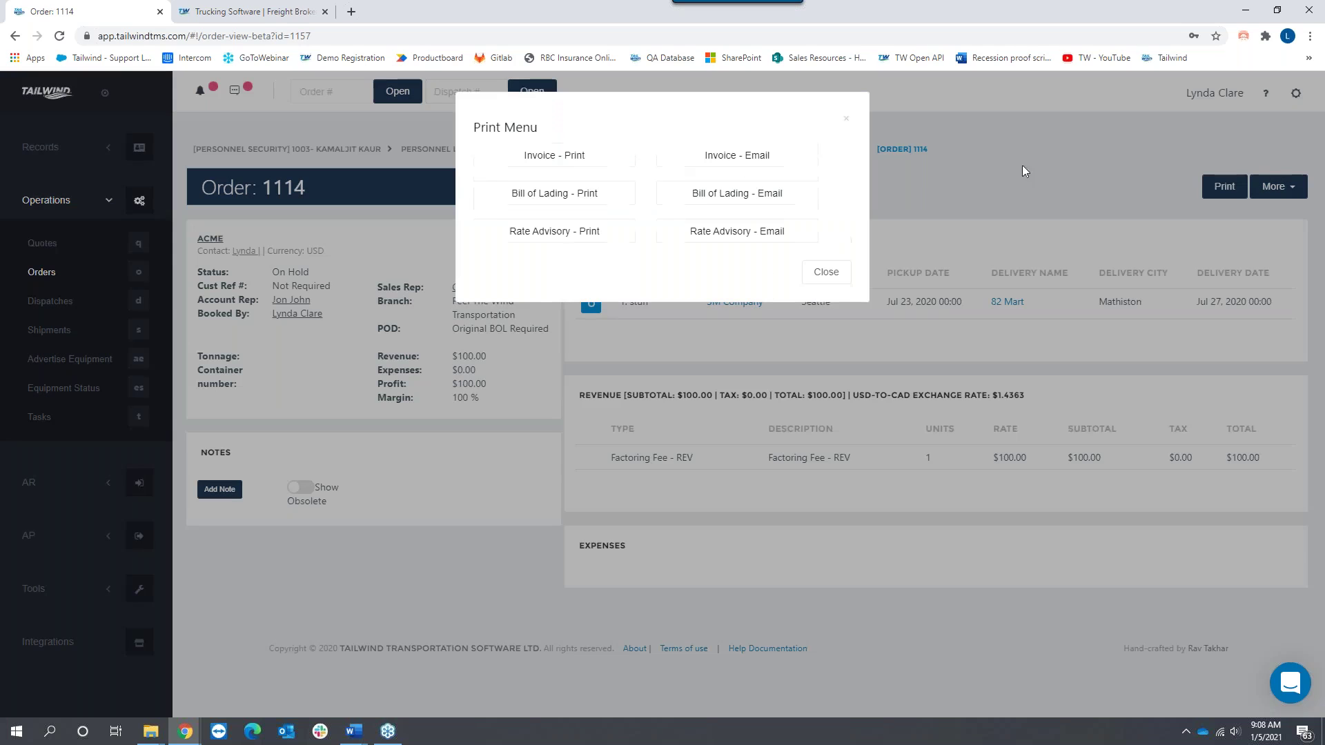
Step: Print the order 1114 invoice and highlight the company address in the PDF
{"action": "left_click", "coordinate": [567, 162]}
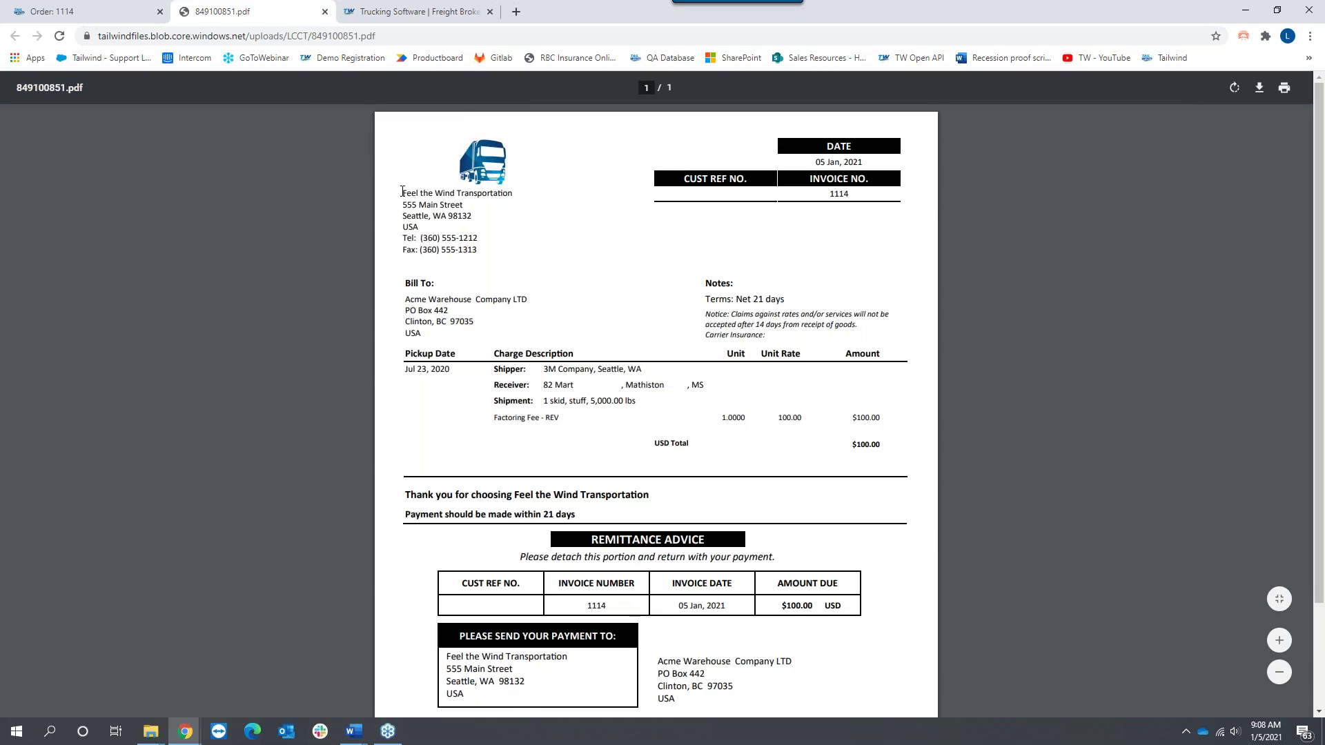
{"action": "left_click_drag", "start_coordinate": [402, 192], "coordinate": [462, 250]}
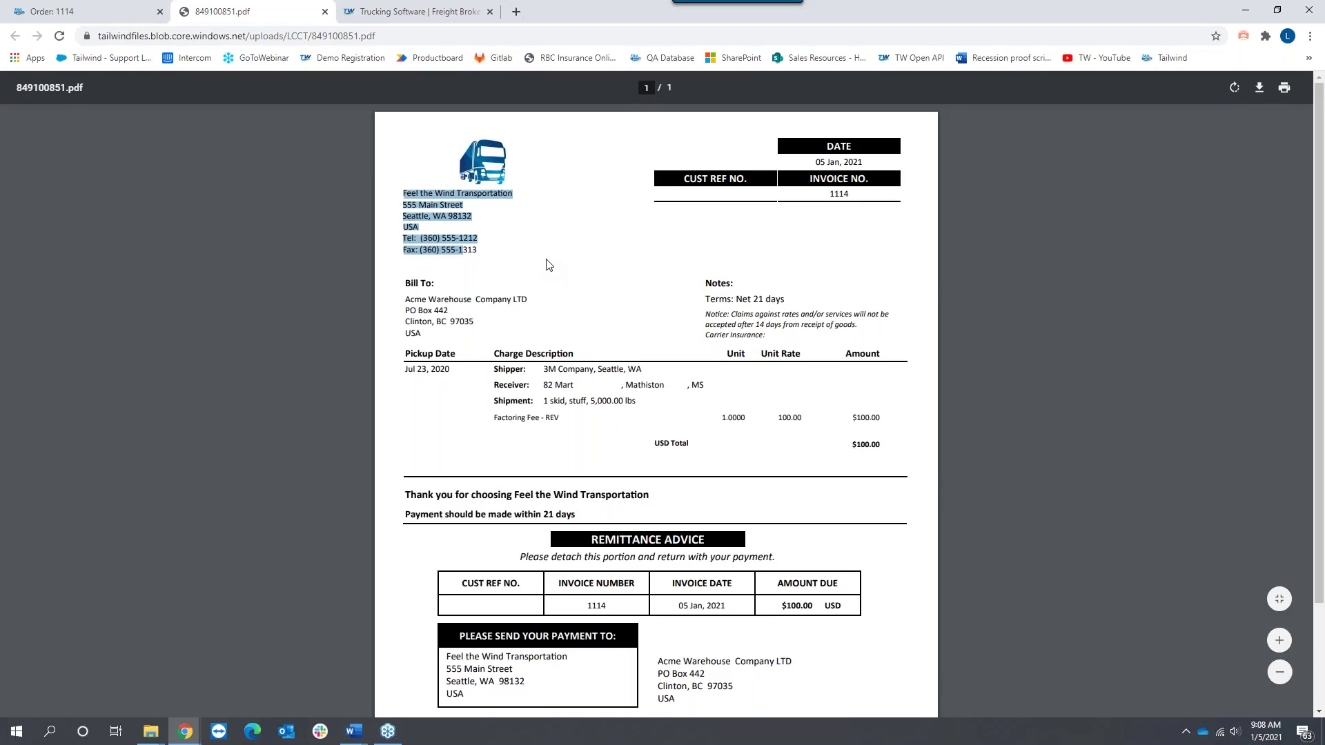
Step: Return from order 1114 to Configuration > Company Information > General Information and edit ABC Trucking
{"action": "left_click", "coordinate": [95, 17]}
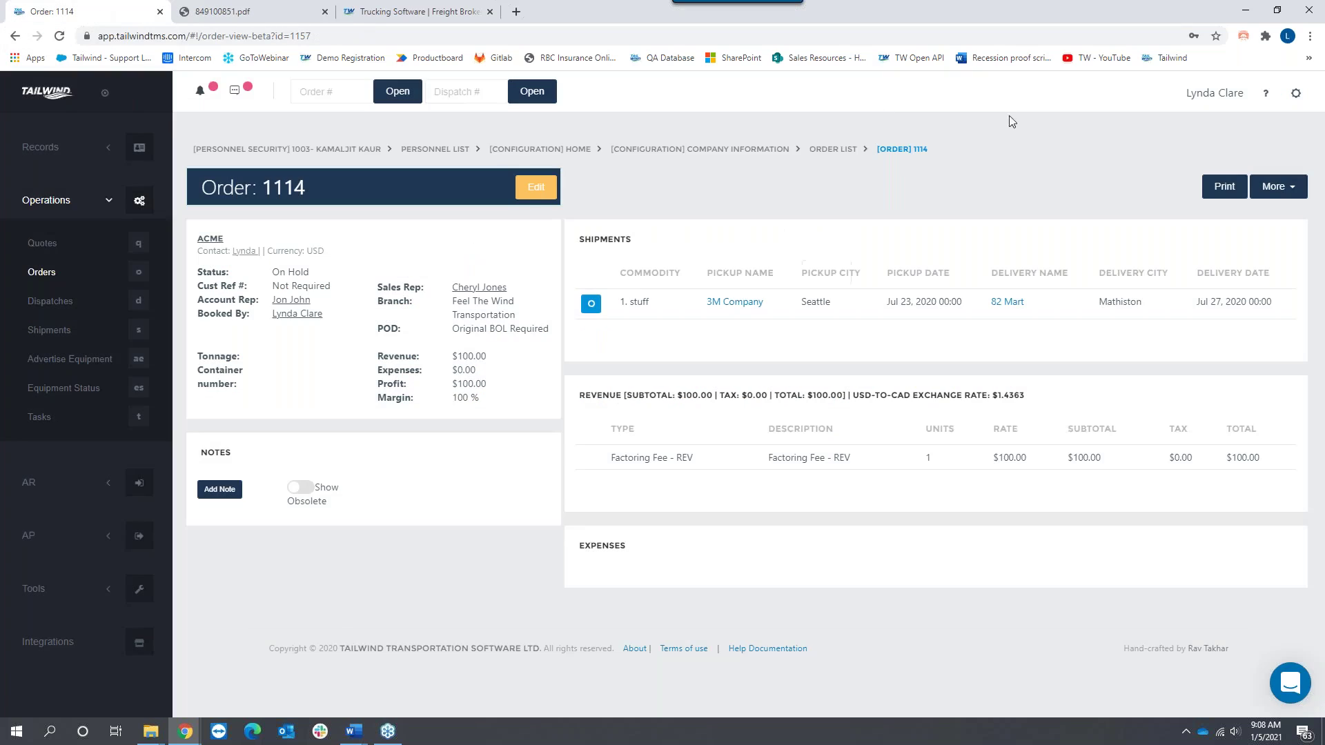
{"action": "left_click", "coordinate": [1297, 97]}
{"action": "left_click", "coordinate": [1242, 152]}
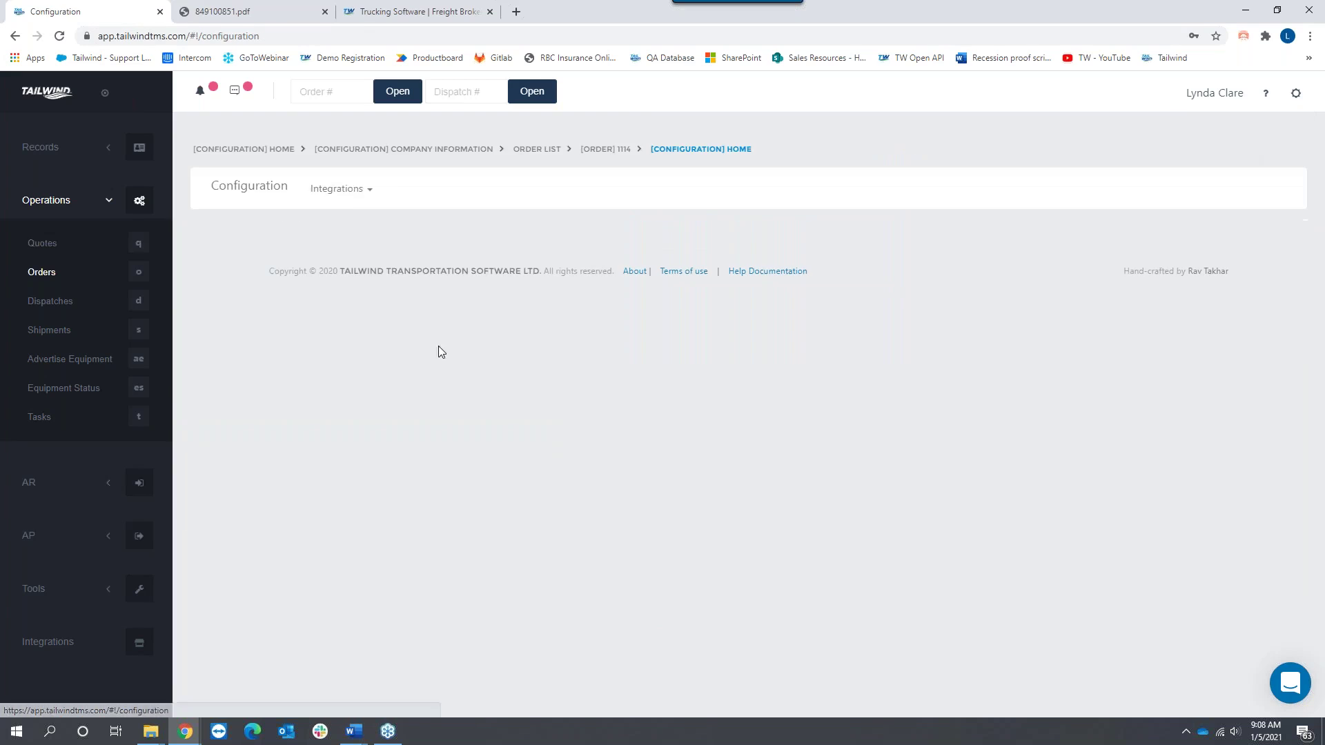
{"action": "left_click", "coordinate": [374, 200]}
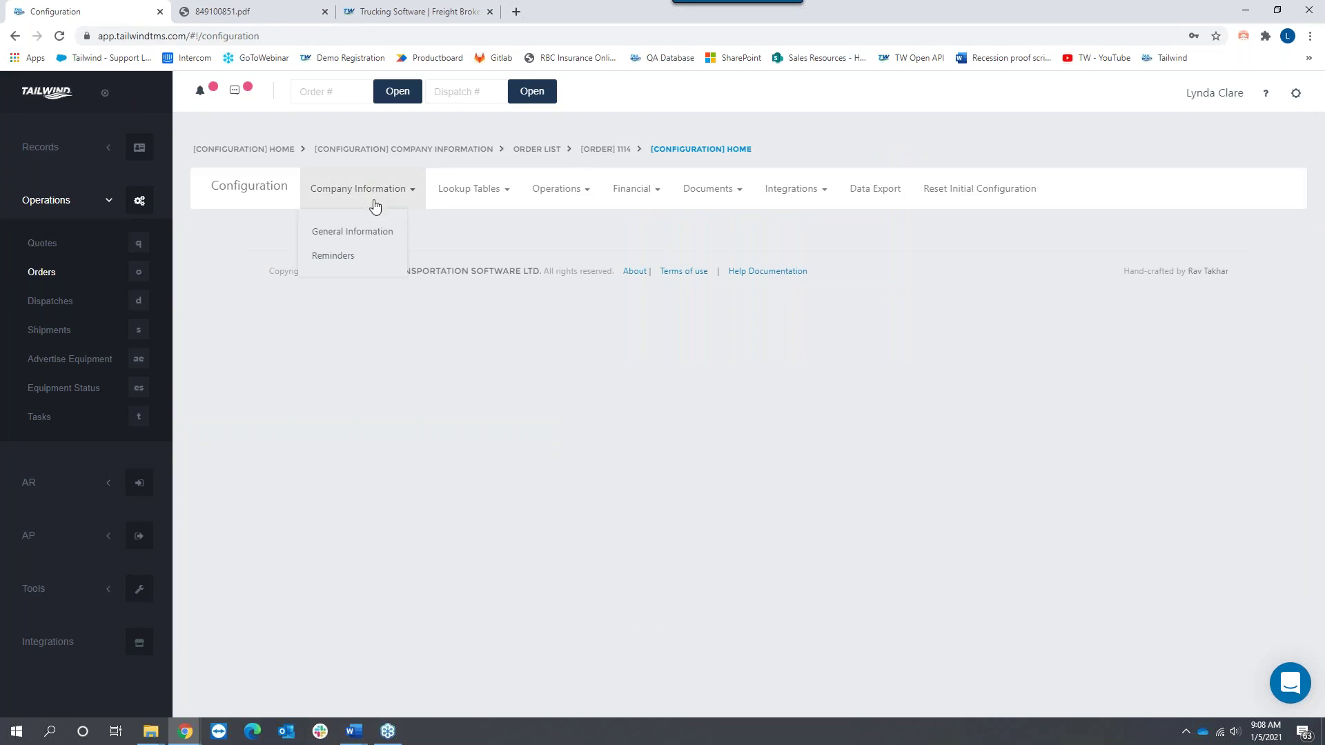
{"action": "left_click", "coordinate": [350, 231]}
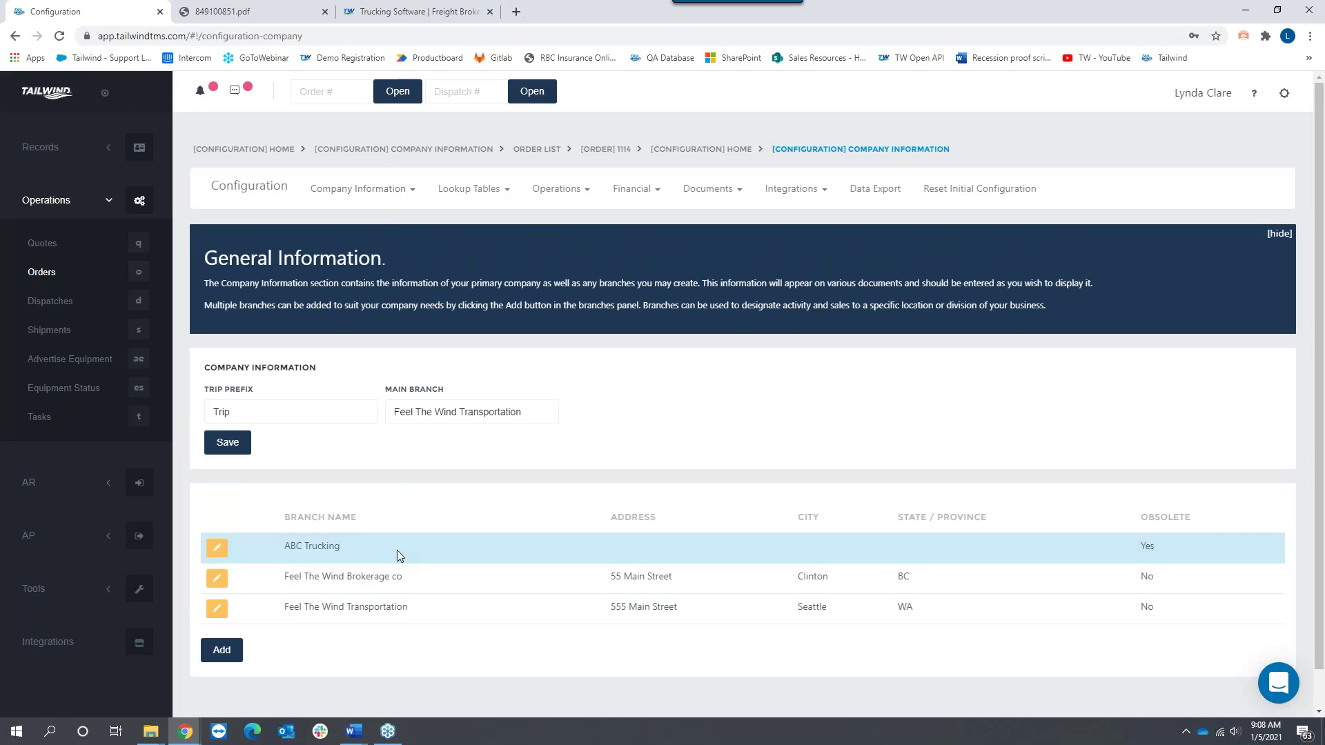
{"action": "left_click", "coordinate": [216, 549]}
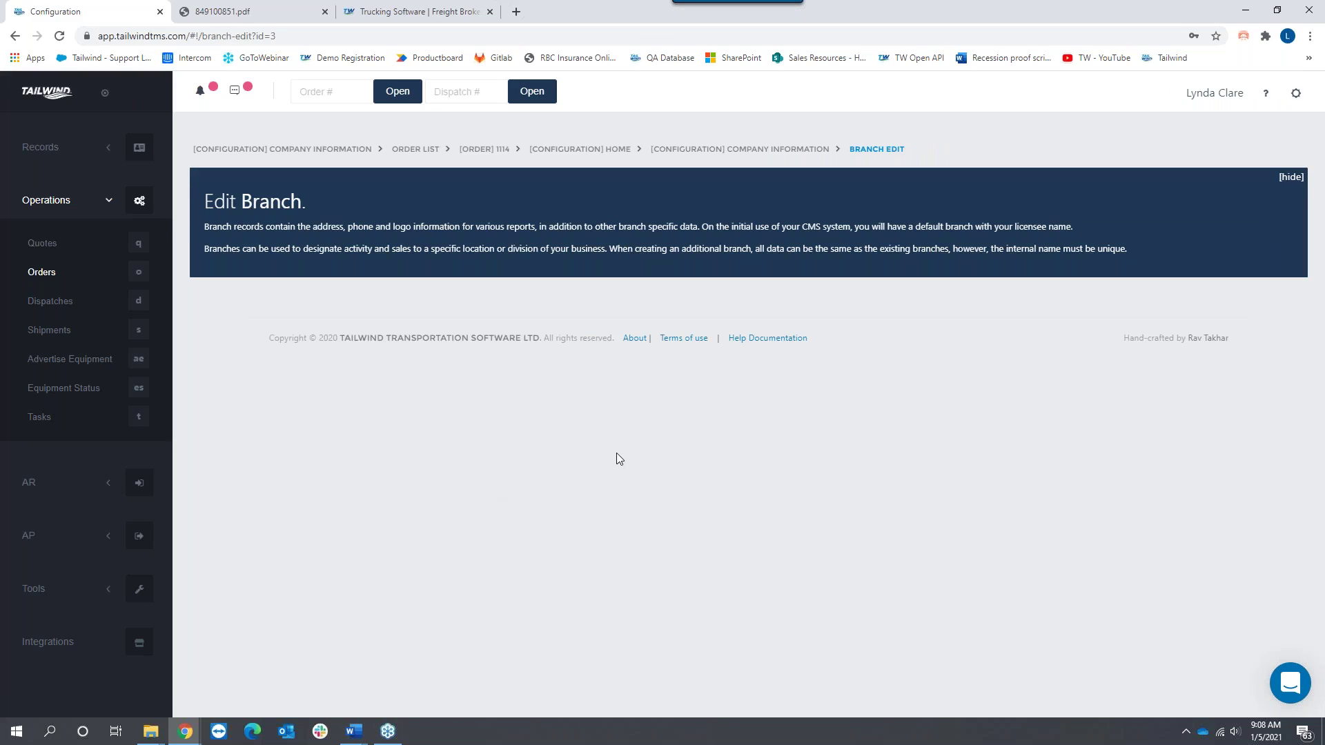
Step: Review ABC Trucking's Legal Name, Address and logo fields, then its insurance details
{"action": "left_click", "coordinate": [413, 366]}
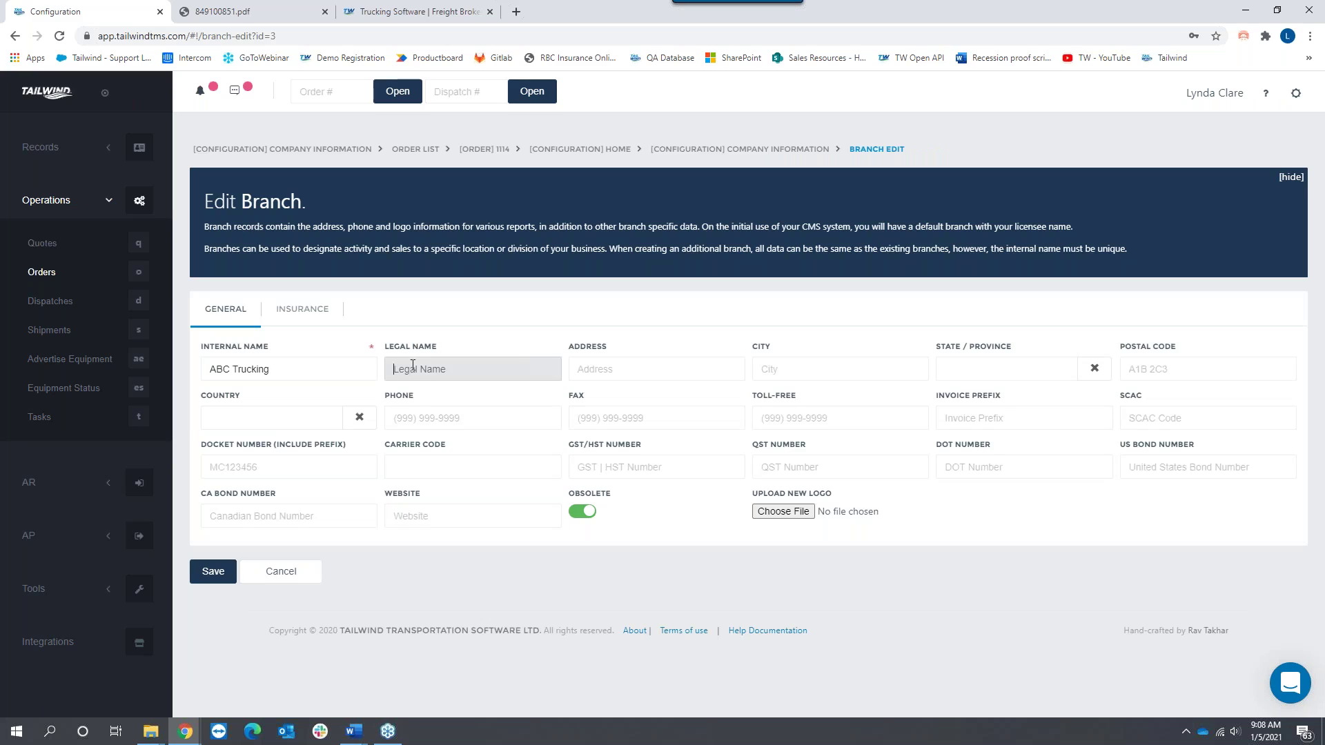
{"action": "left_click", "coordinate": [604, 369]}
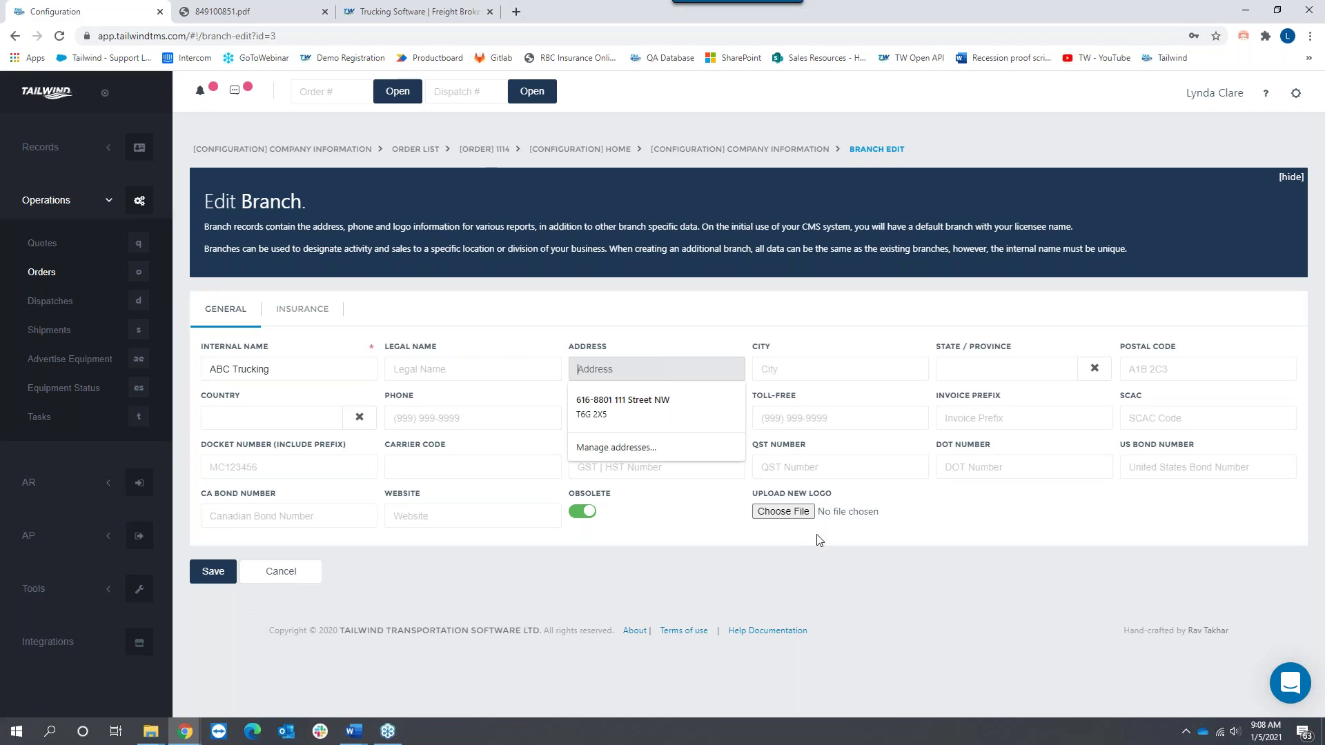
{"action": "left_click_drag", "start_coordinate": [836, 498], "coordinate": [745, 504]}
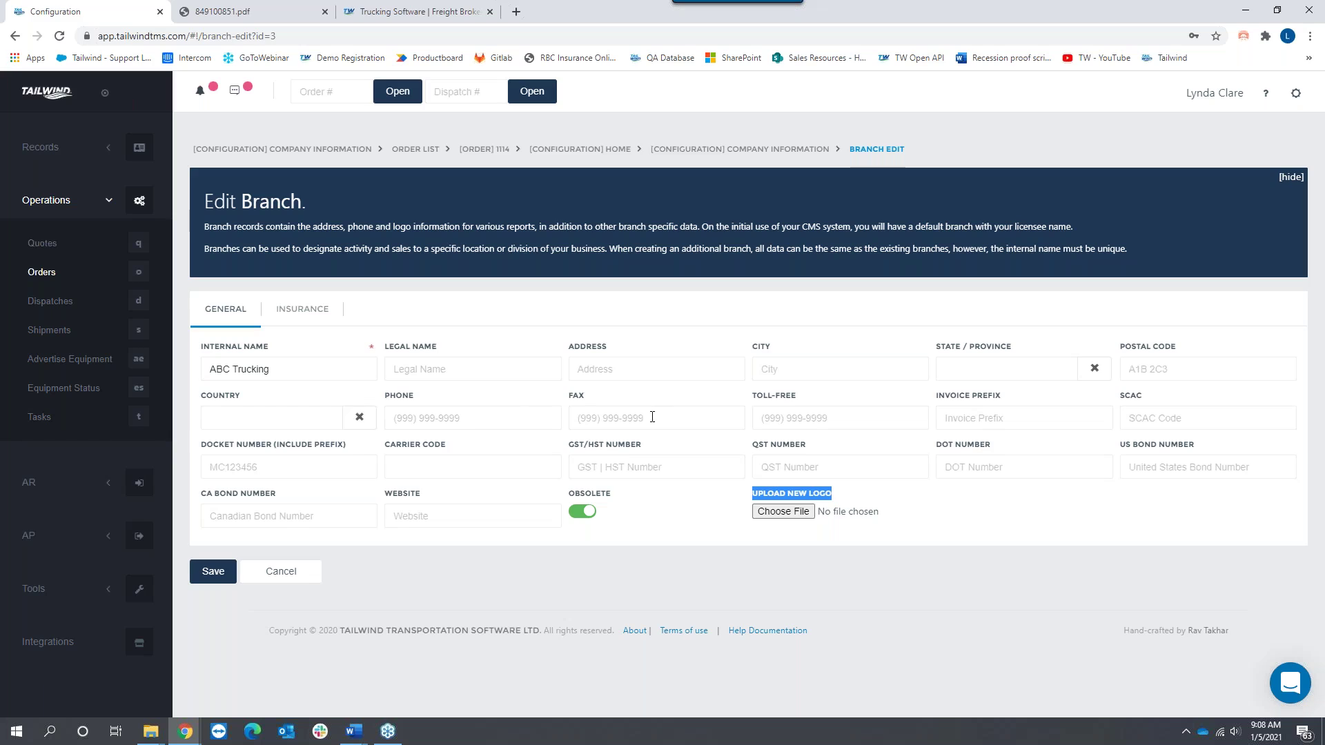
{"action": "left_click", "coordinate": [308, 311]}
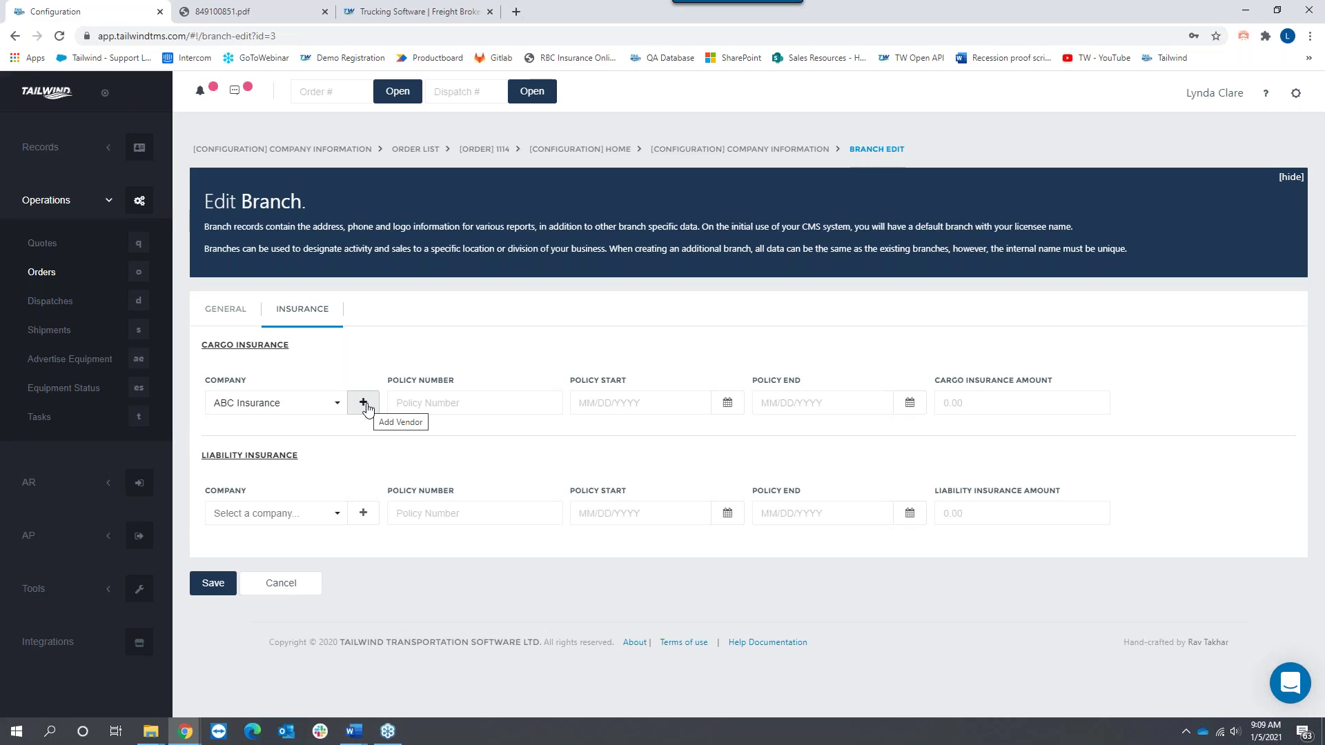
Step: Discard the ABC Trucking branch edits without saving and confirm leaving the form
{"action": "left_click", "coordinate": [20, 150]}
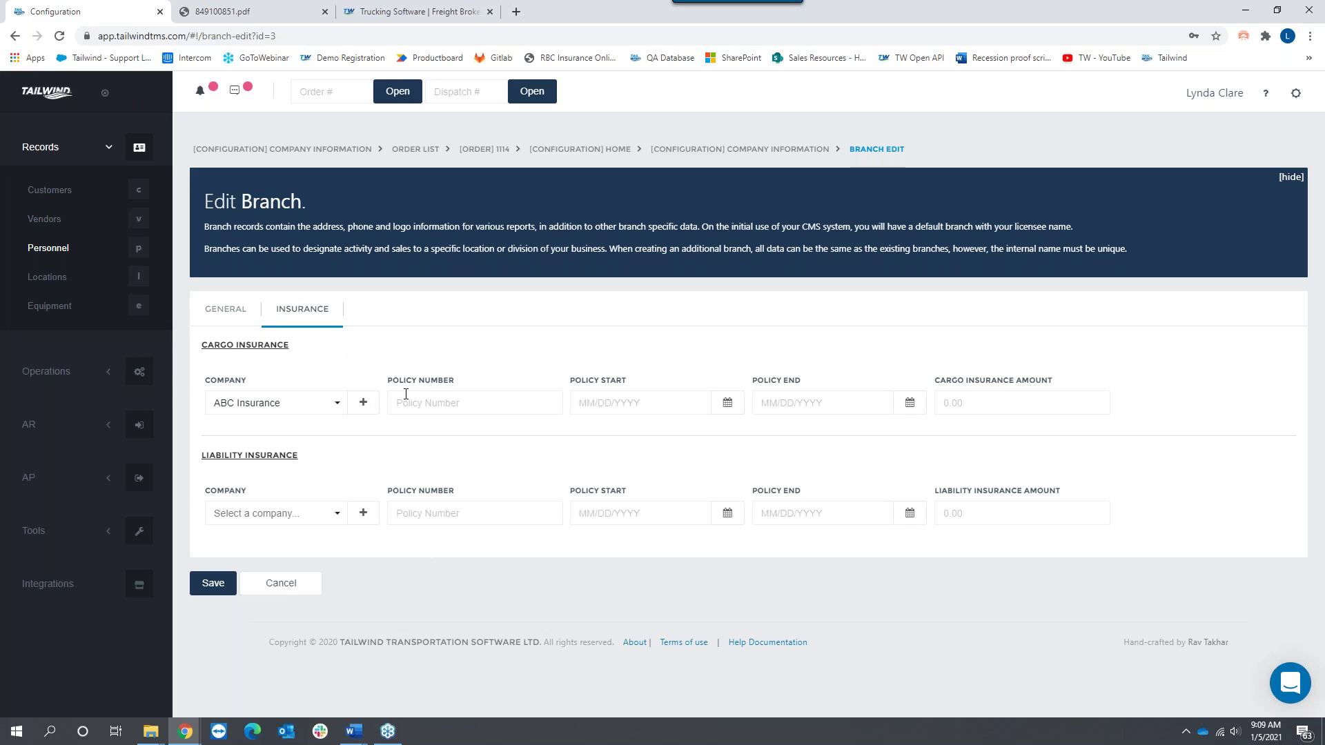
{"action": "left_click", "coordinate": [276, 588]}
{"action": "left_click", "coordinate": [755, 389]}
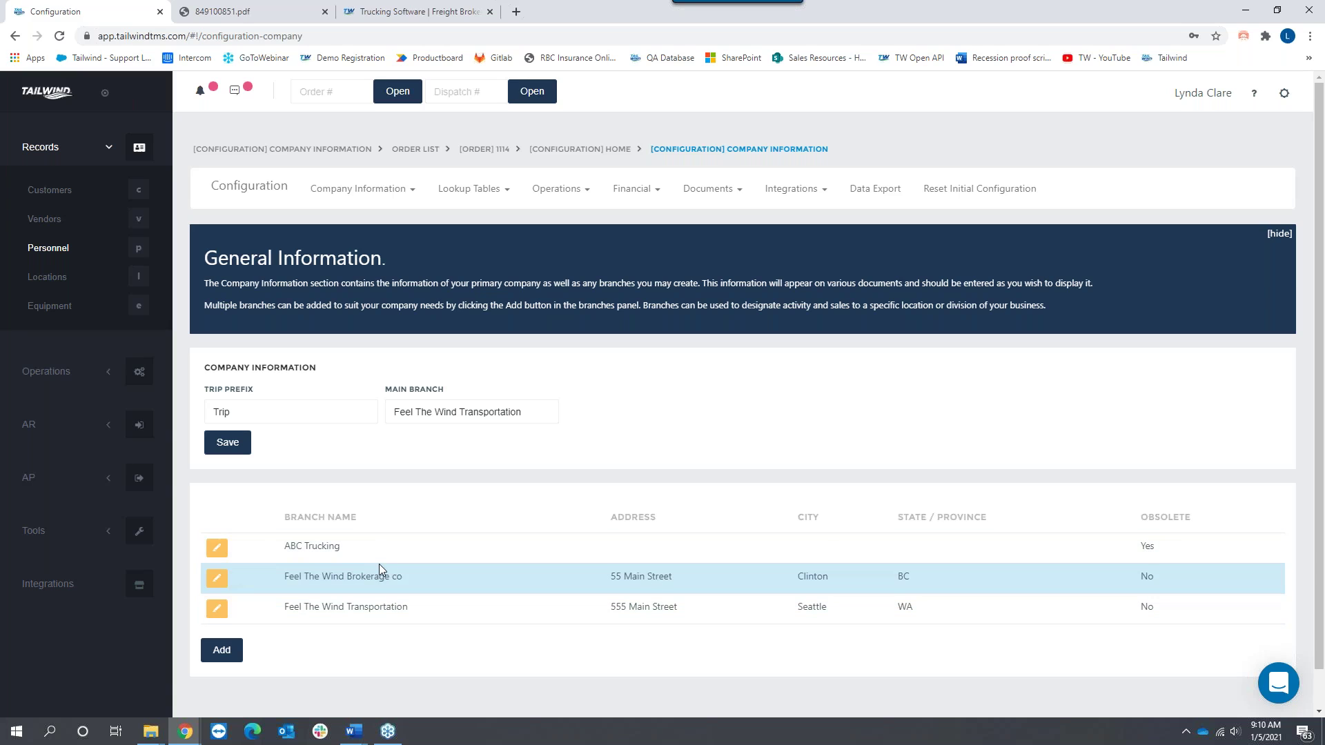
Step: Highlight both Feel The Wind branch names, review Company Reminders, then go to Personnel
{"action": "left_click_drag", "start_coordinate": [413, 610], "coordinate": [279, 610]}
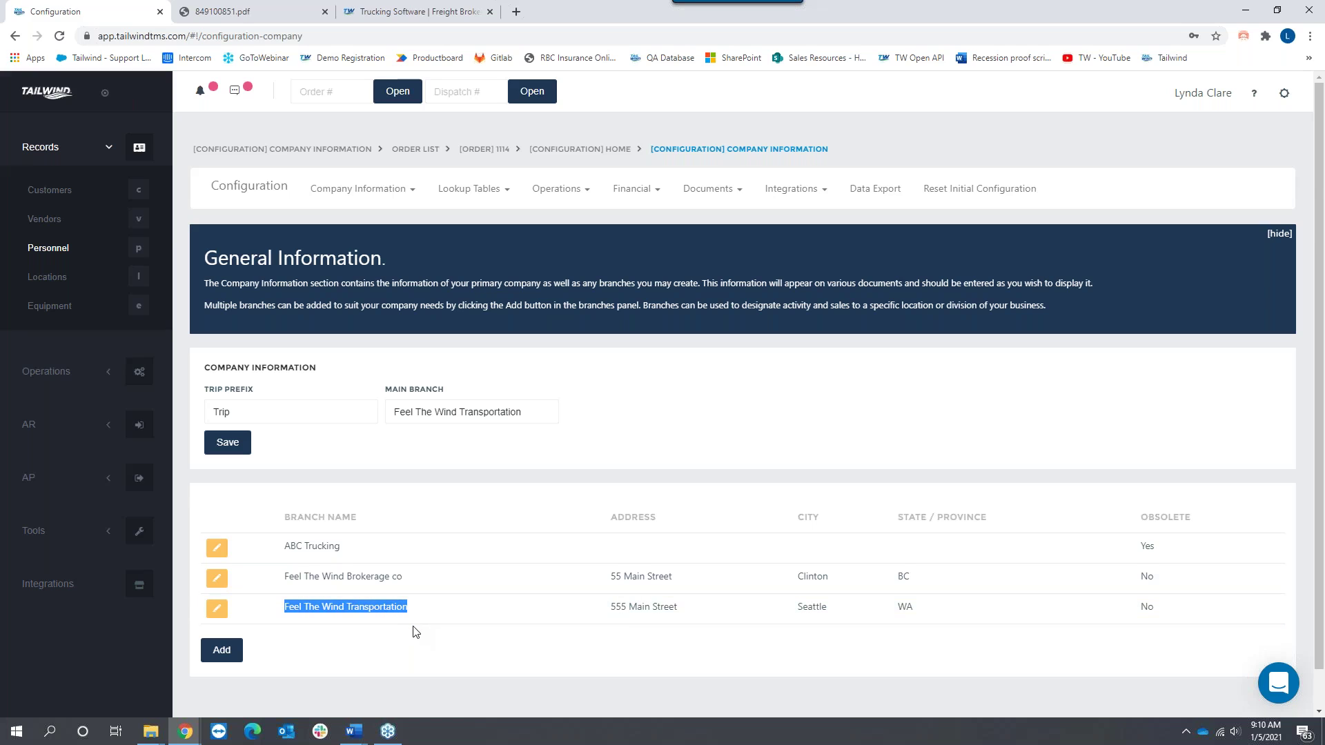
{"action": "left_click_drag", "start_coordinate": [407, 574], "coordinate": [283, 572]}
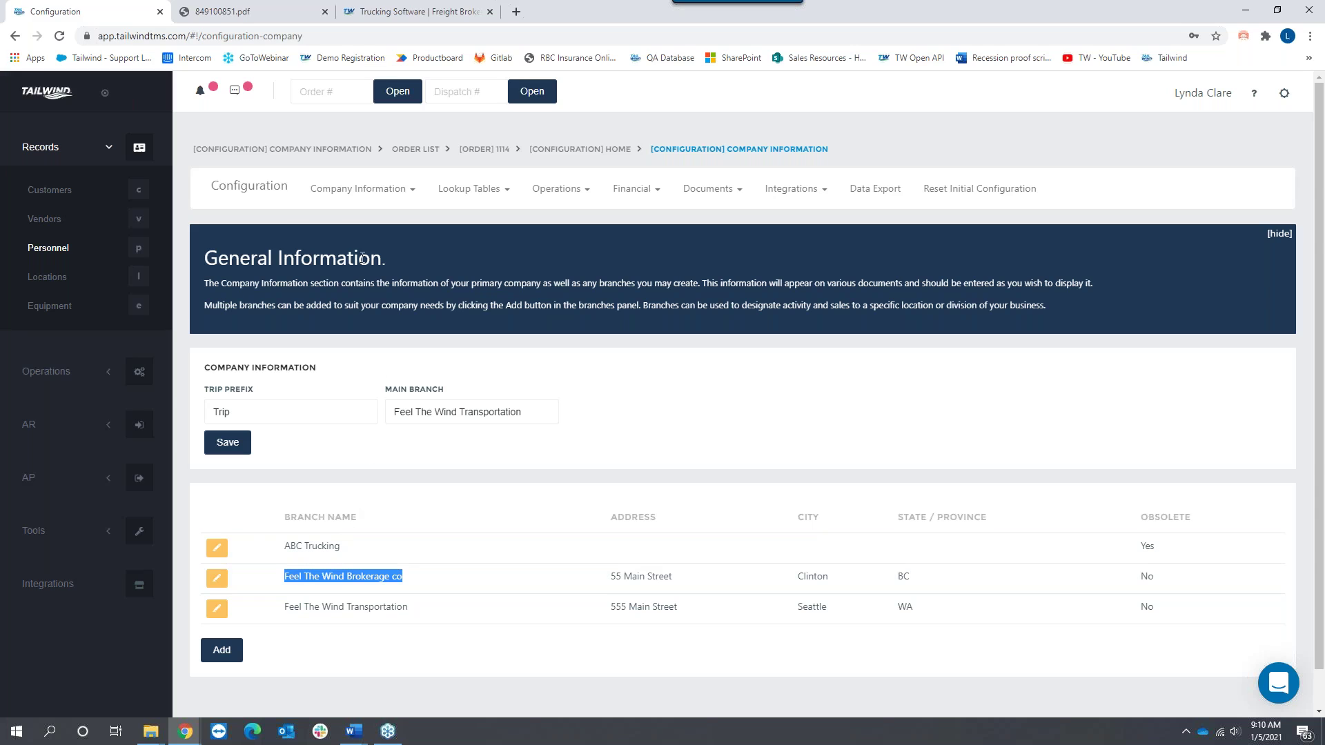
{"action": "left_click", "coordinate": [353, 193]}
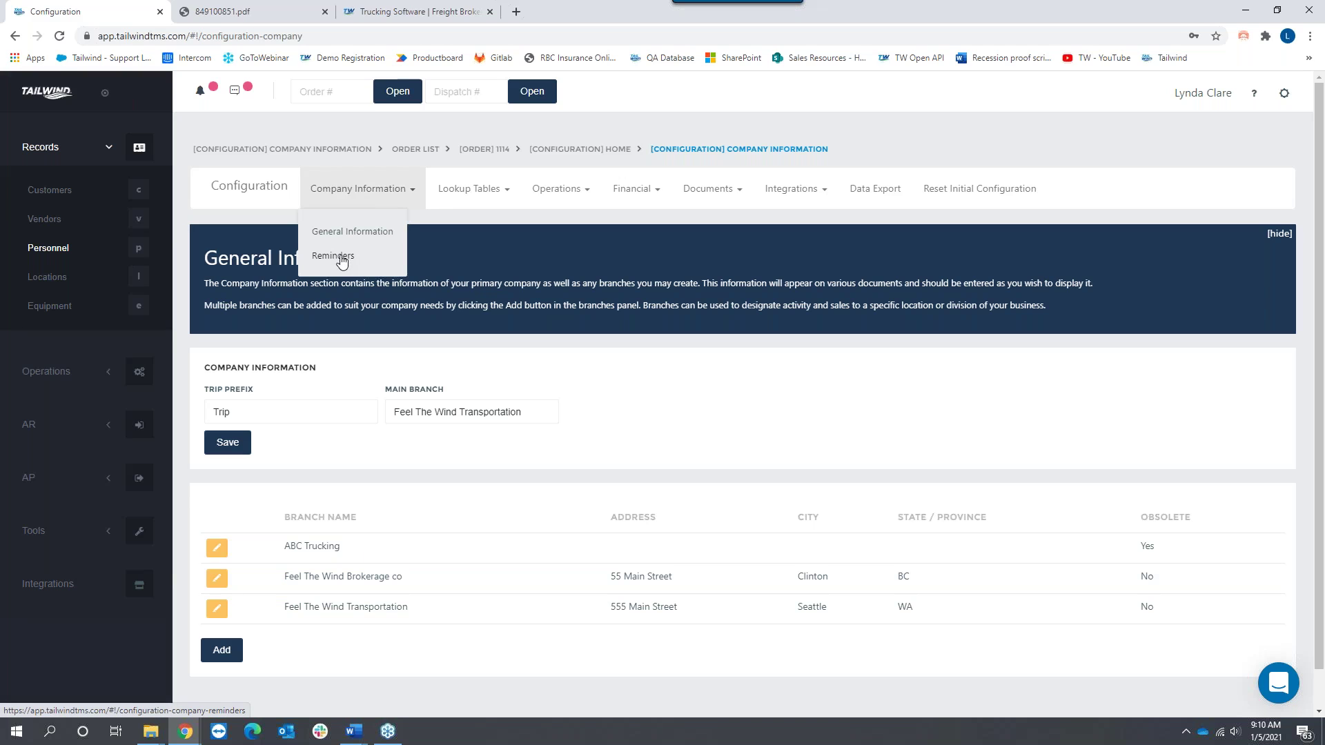
{"action": "left_click", "coordinate": [342, 259]}
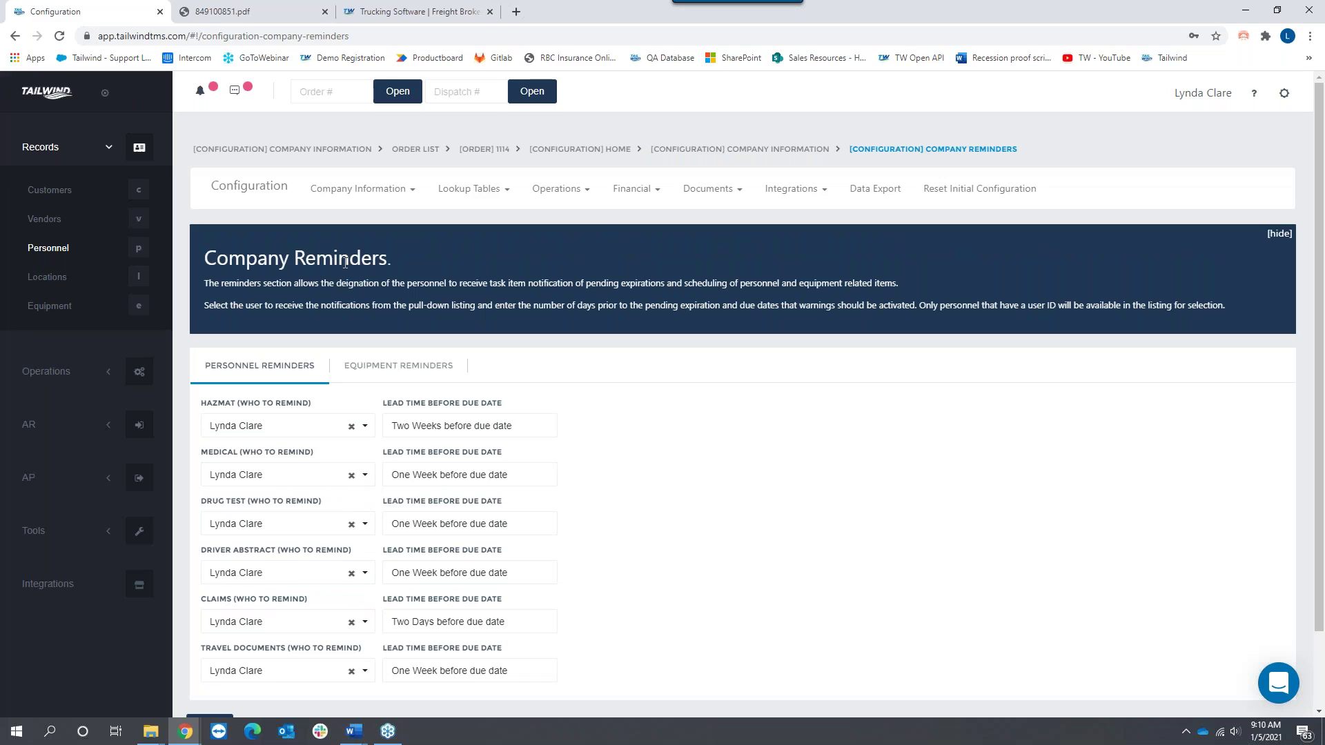
{"action": "left_click", "coordinate": [56, 256]}
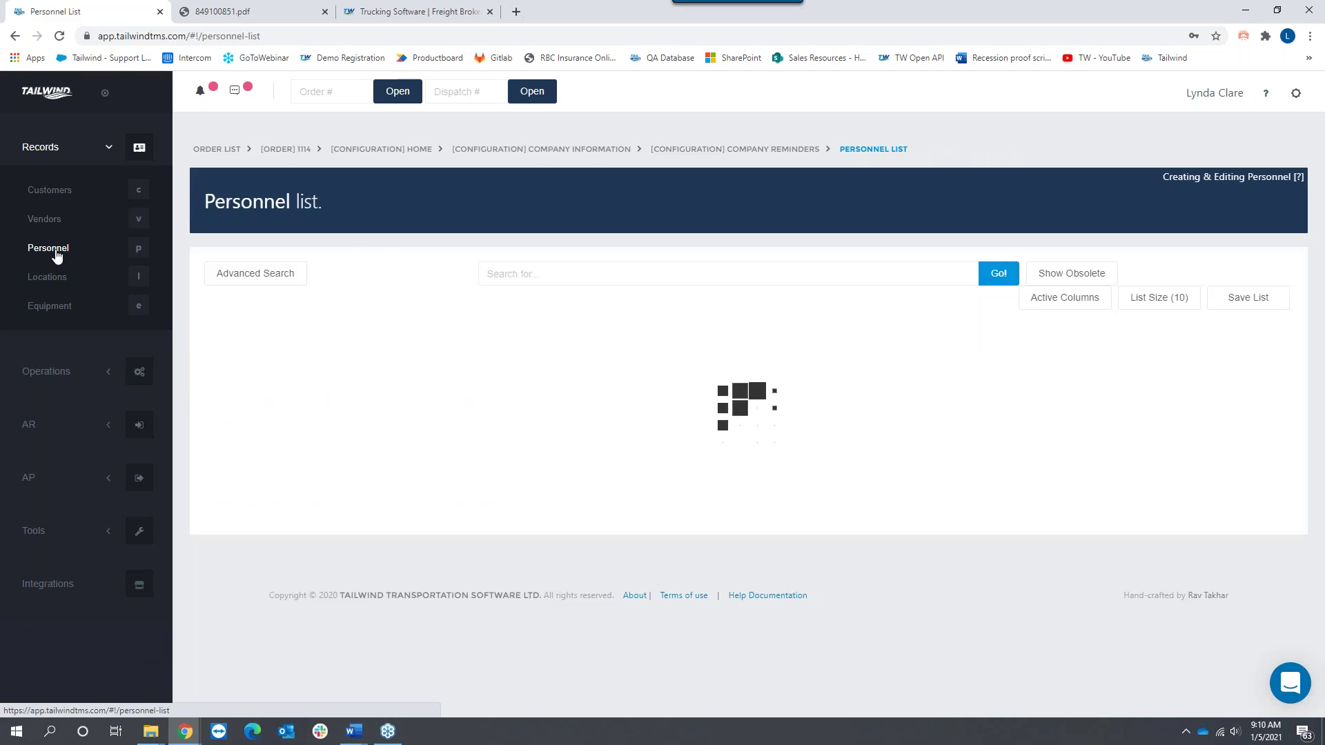
Step: Review a driver's hazmat, medical, drug-test and commercial licence entries, then go to Equipment
{"action": "left_click", "coordinate": [230, 501]}
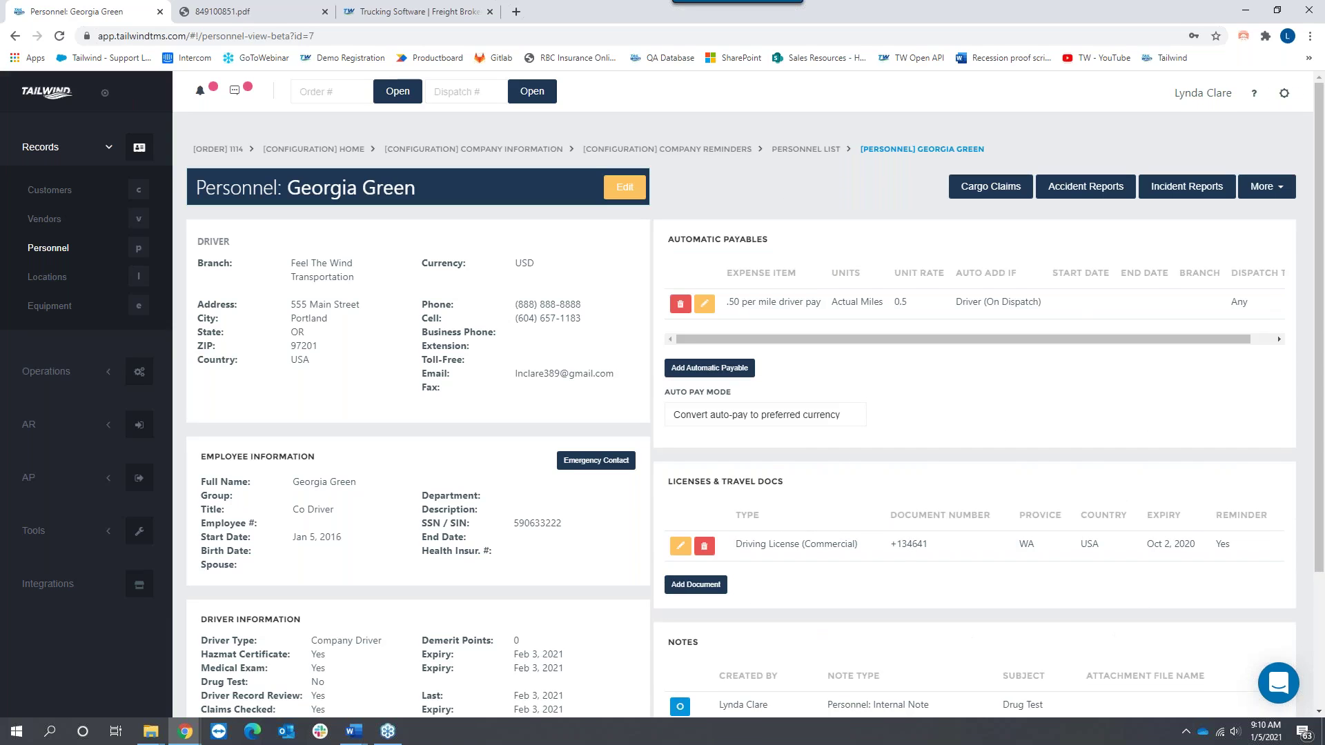
{"action": "scroll", "coordinate": [373, 472], "scroll_direction": "down", "scroll_amount": 1}
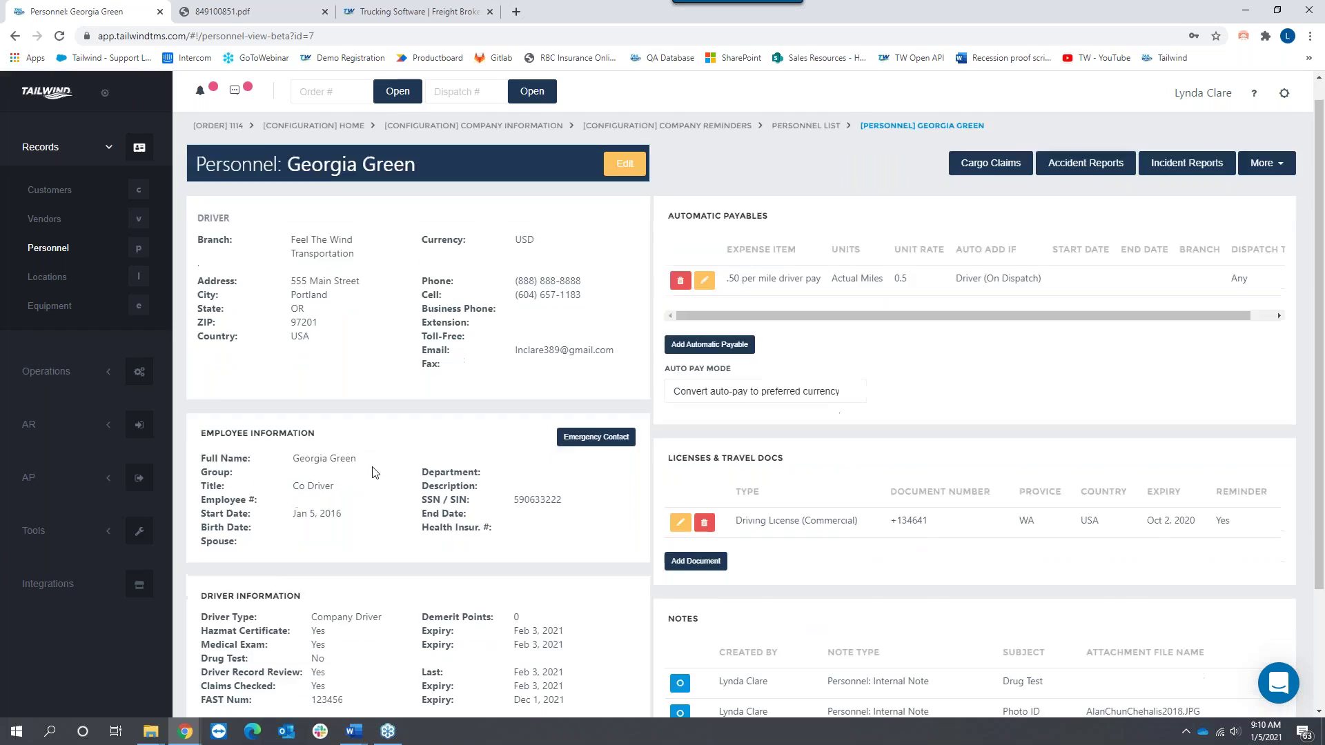
{"action": "scroll", "coordinate": [375, 473], "scroll_direction": "down", "scroll_amount": 2}
{"action": "left_click_drag", "start_coordinate": [200, 516], "coordinate": [290, 517]}
{"action": "left_click_drag", "start_coordinate": [201, 532], "coordinate": [207, 555]}
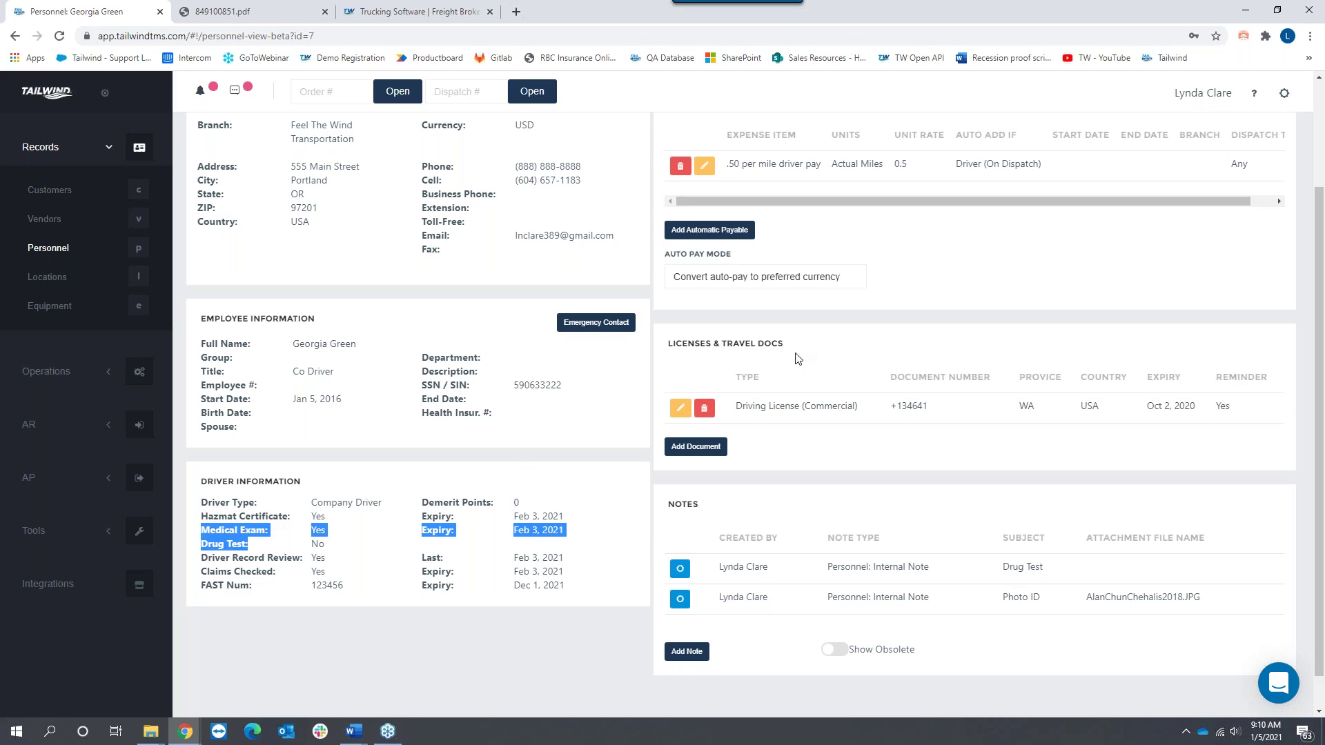
{"action": "left_click_drag", "start_coordinate": [733, 411], "coordinate": [883, 409]}
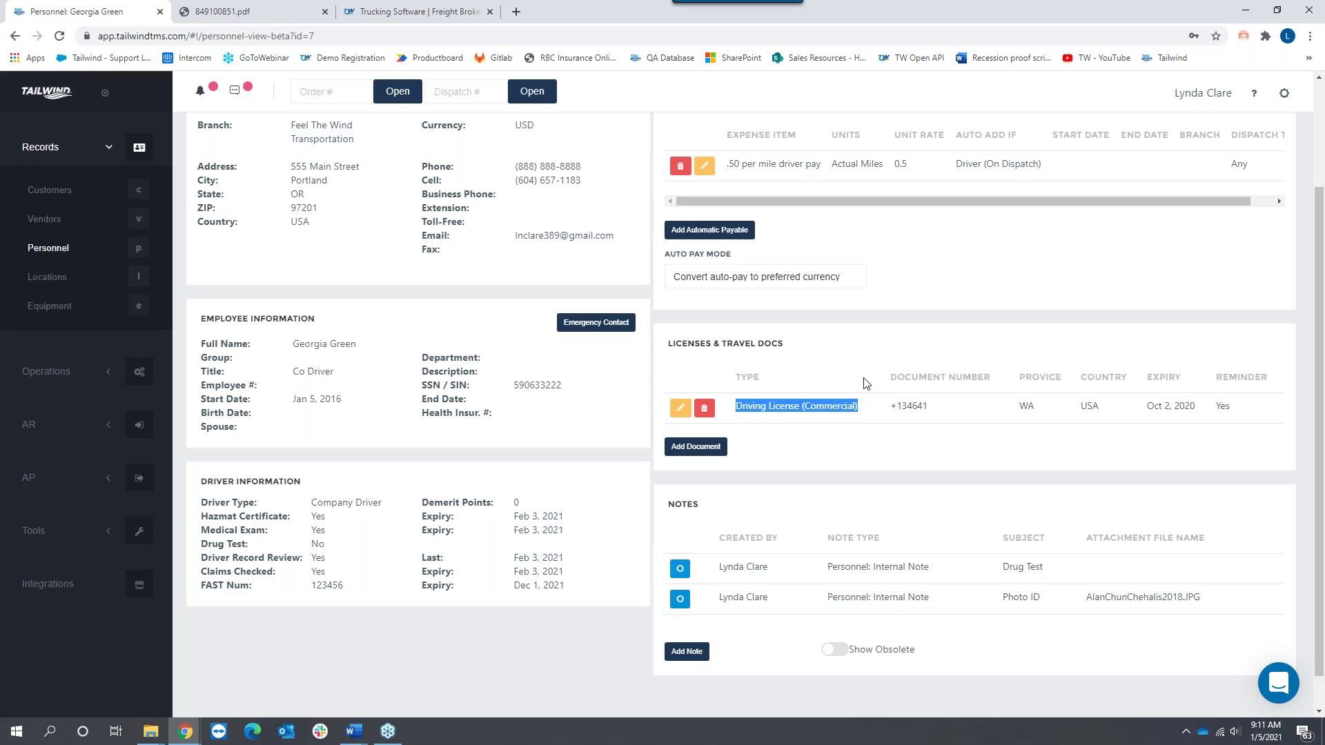
{"action": "left_click", "coordinate": [59, 314]}
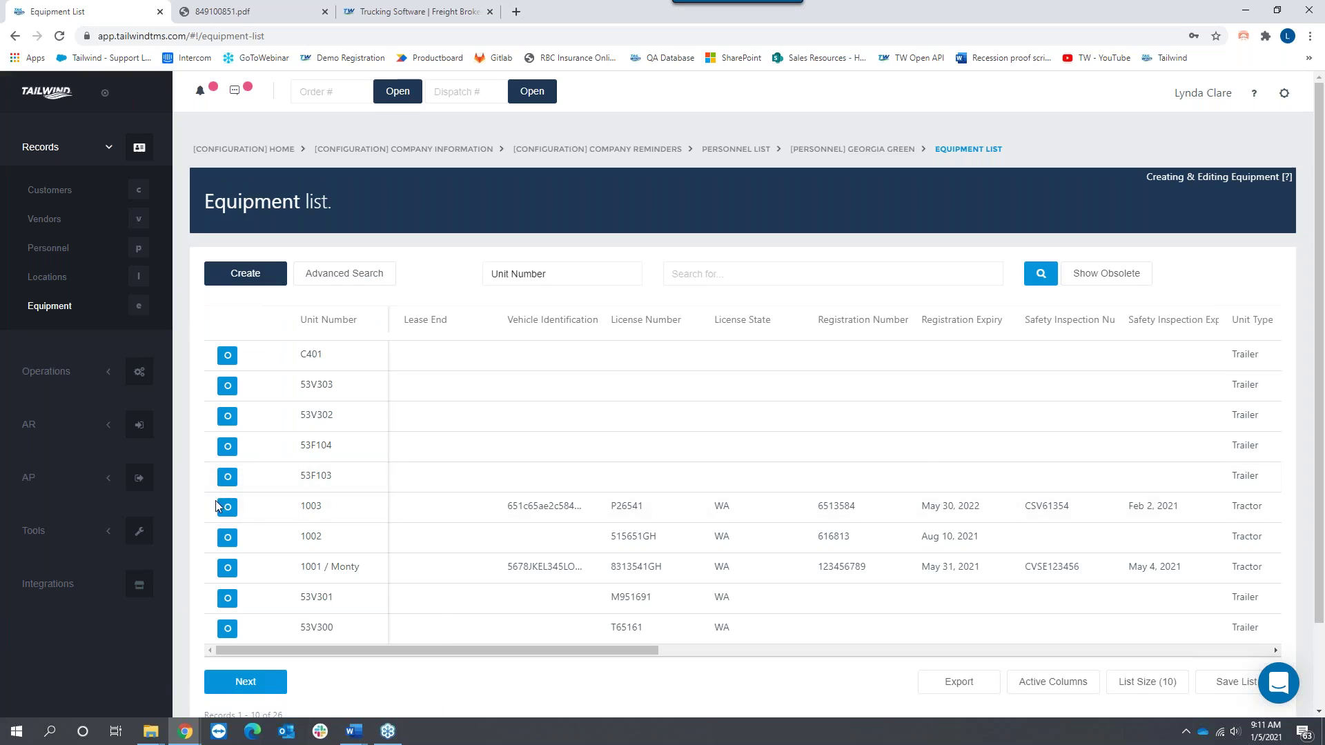
Step: Open equipment unit 1003 and highlight its Safety Inspection number
{"action": "left_click", "coordinate": [227, 508]}
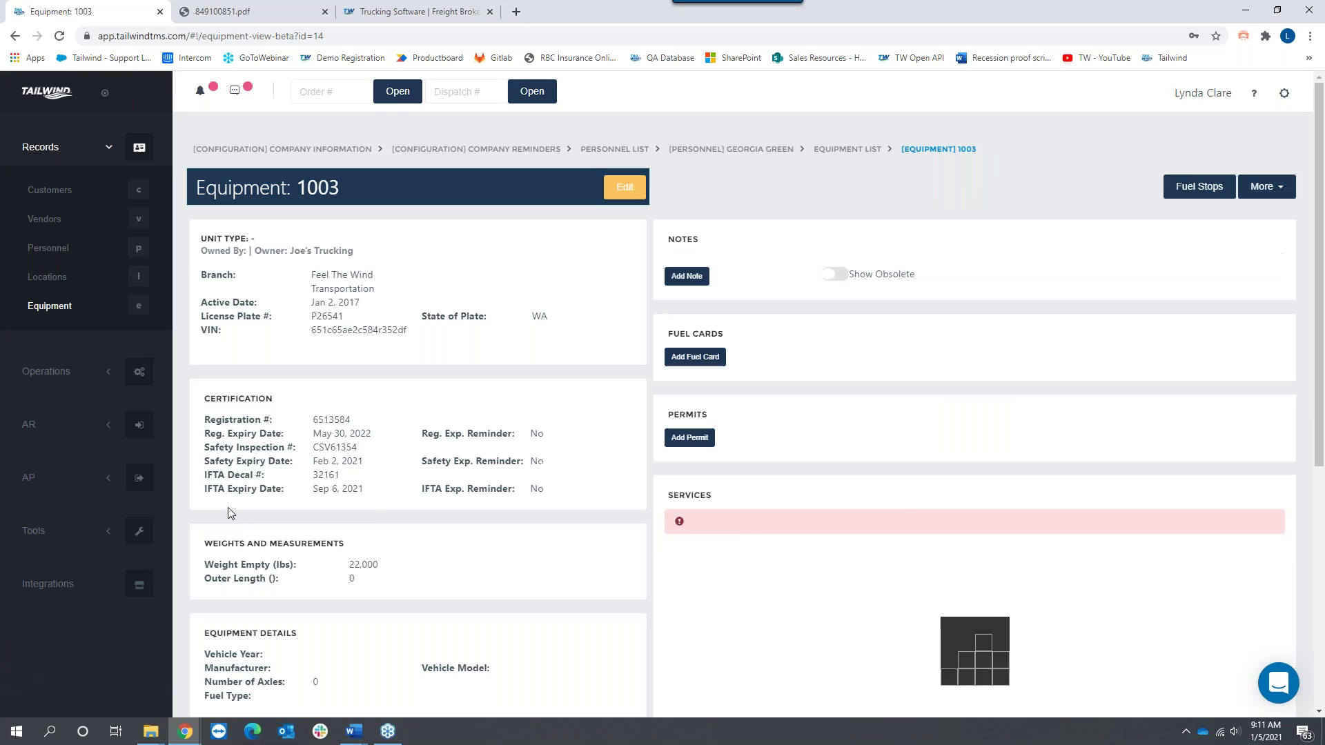
{"action": "left_click_drag", "start_coordinate": [204, 448], "coordinate": [366, 452]}
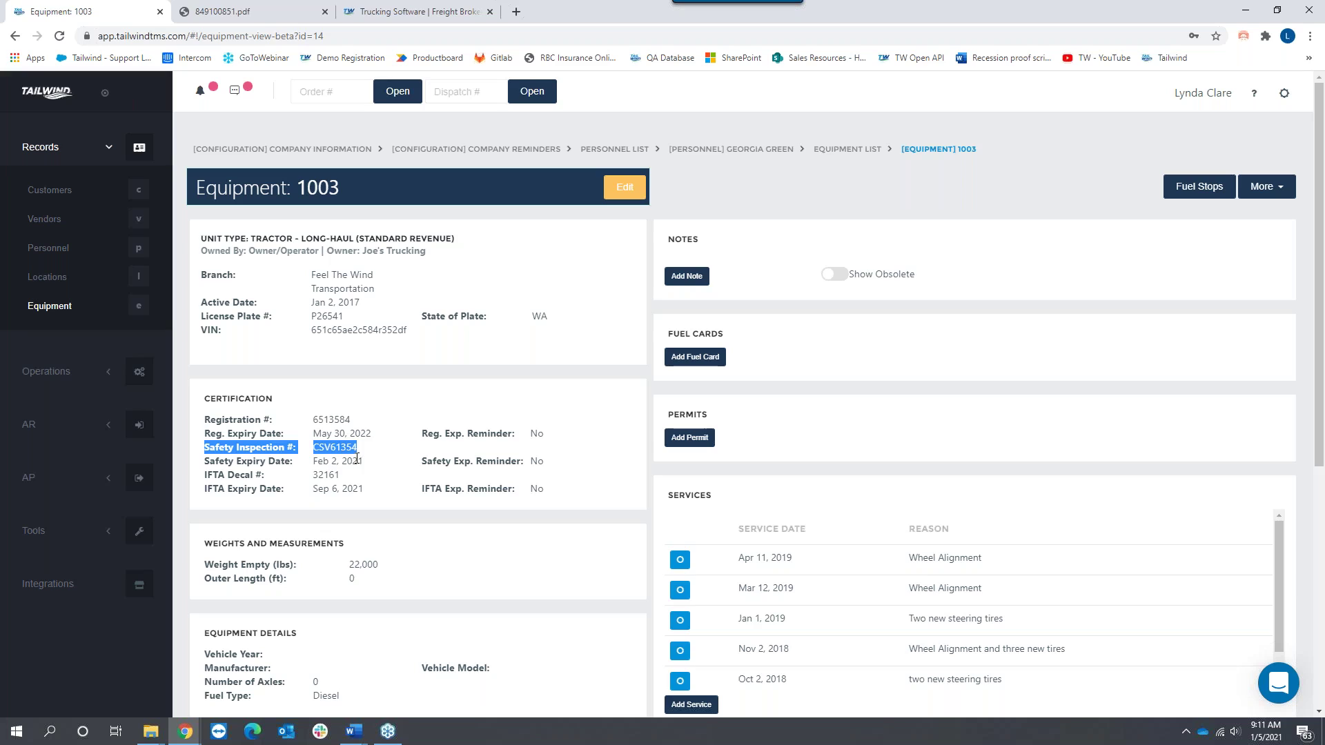
Step: Go to the Company Reminders settings from the gear icon's Configuration page
{"action": "left_click", "coordinate": [1283, 100]}
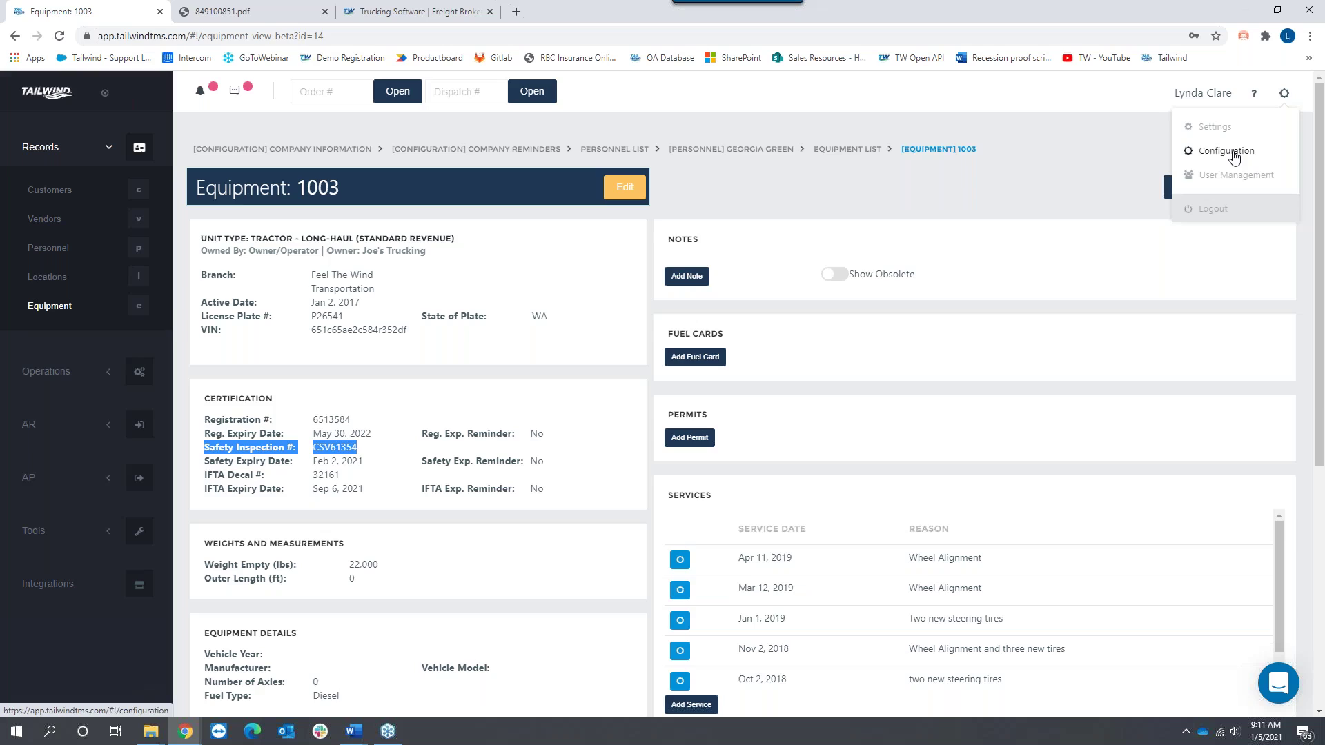
{"action": "left_click", "coordinate": [1277, 152]}
{"action": "left_click", "coordinate": [362, 189]}
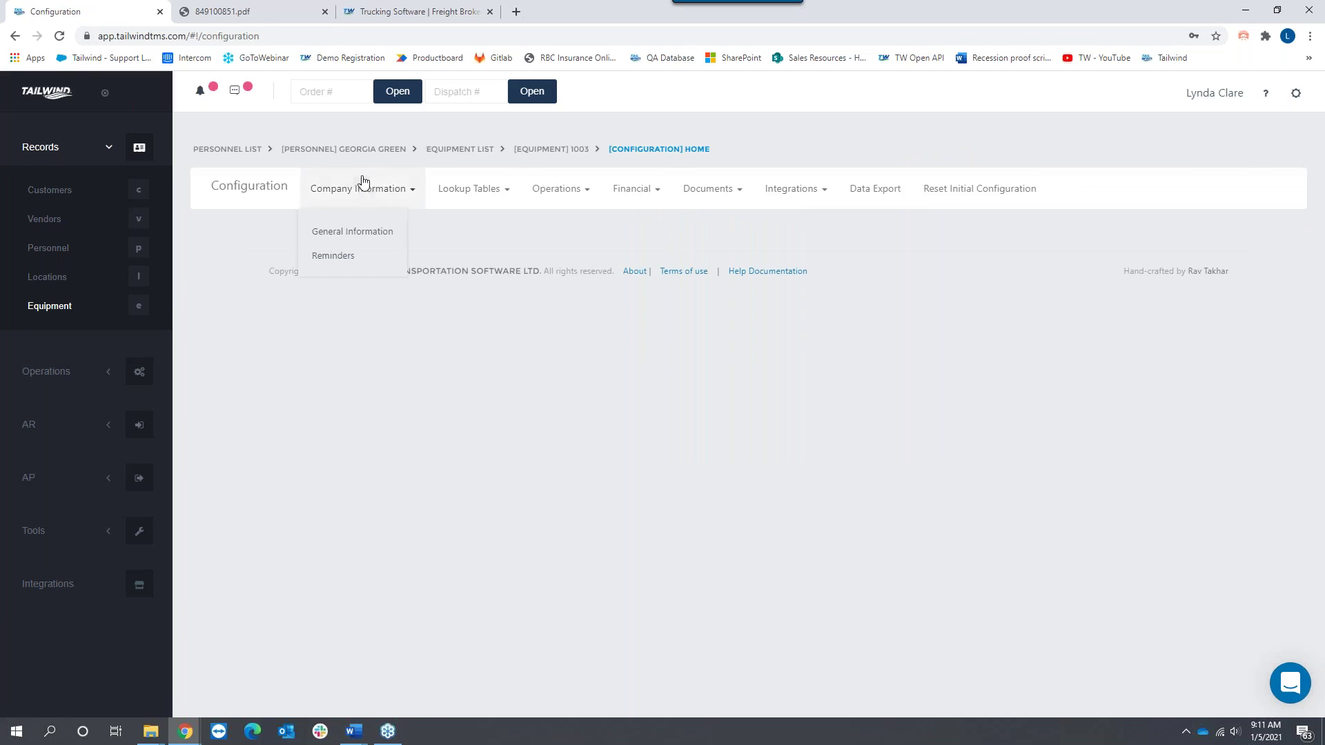
{"action": "left_click", "coordinate": [339, 256]}
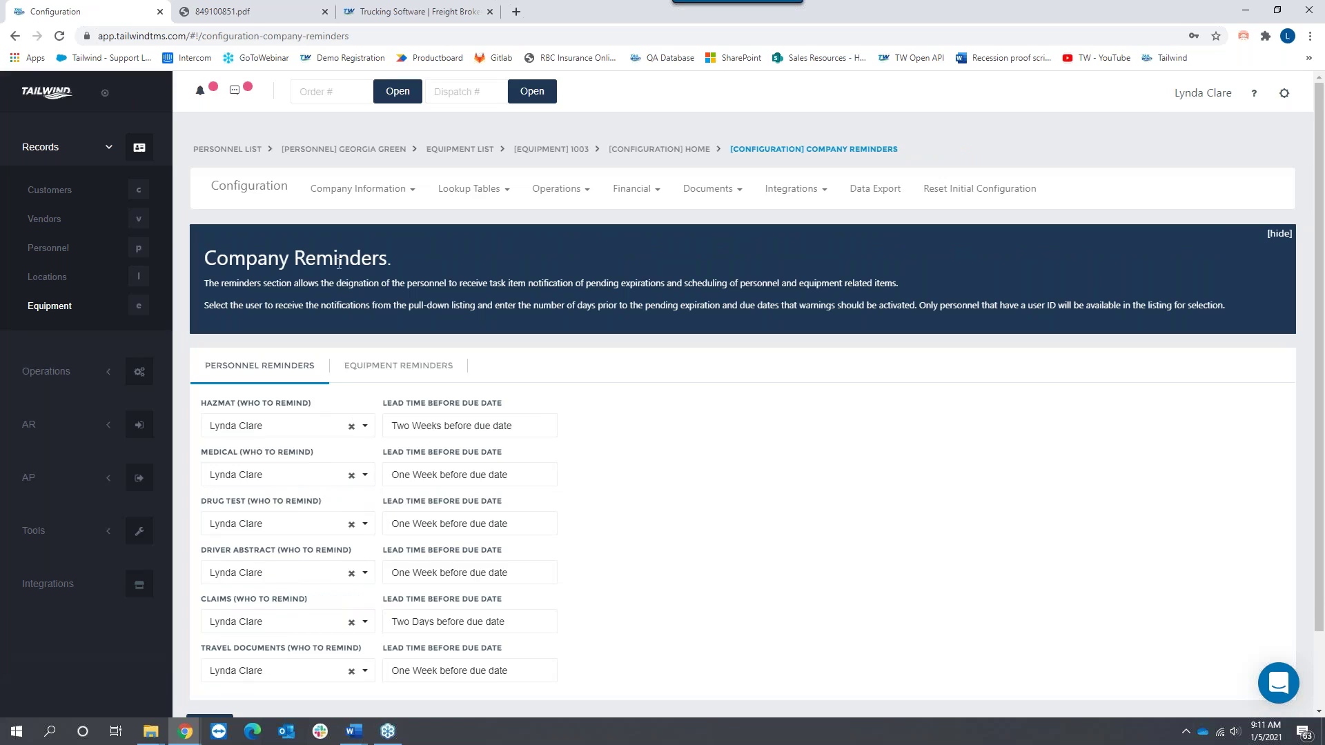
Step: Assign HAZMAT reminders to another staff member and keep the lead time at Two Weeks
{"action": "left_click", "coordinate": [308, 433]}
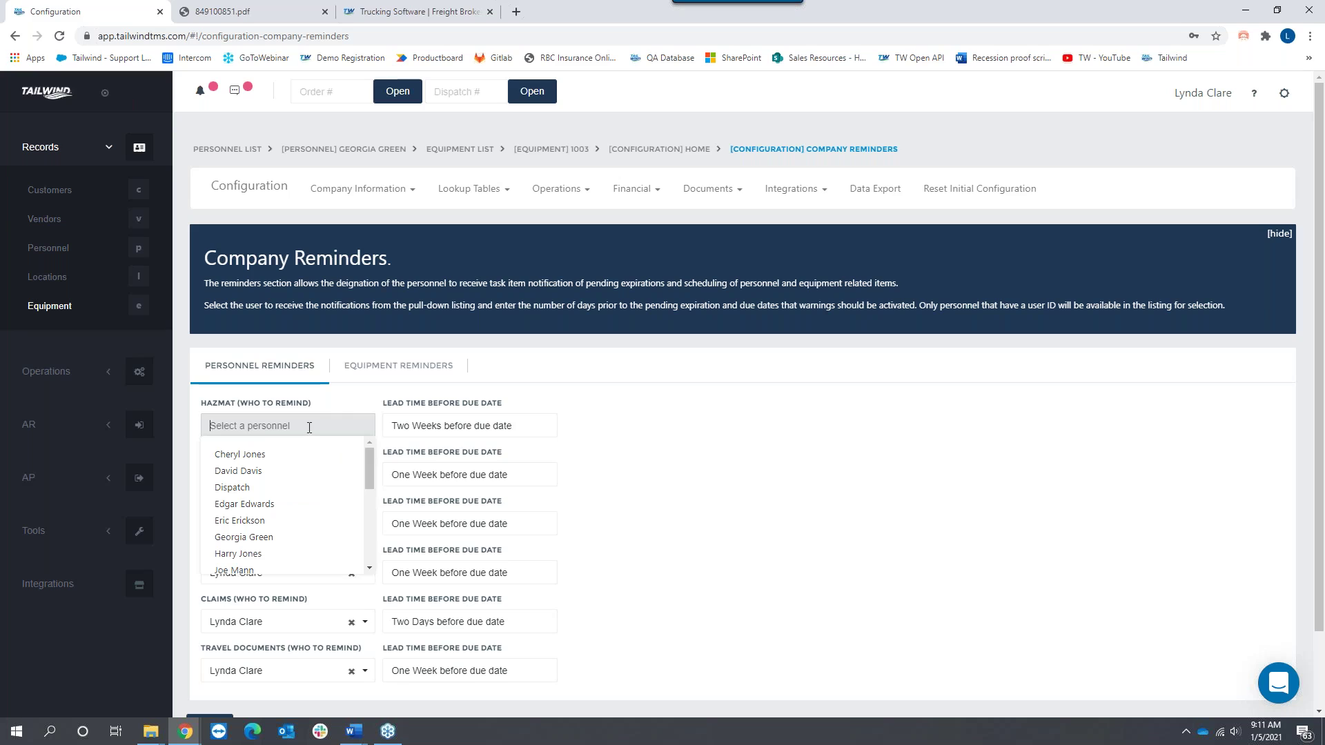
{"action": "left_click", "coordinate": [272, 454]}
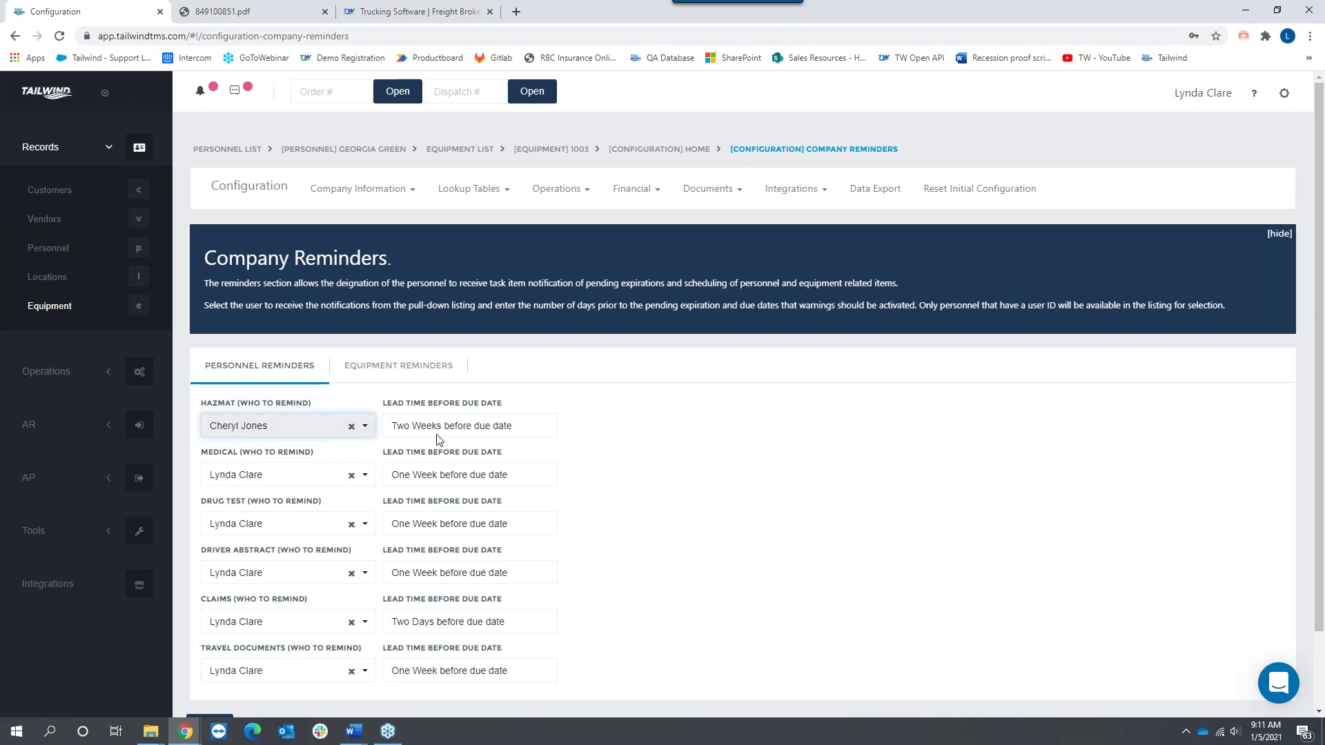
{"action": "left_click", "coordinate": [468, 427]}
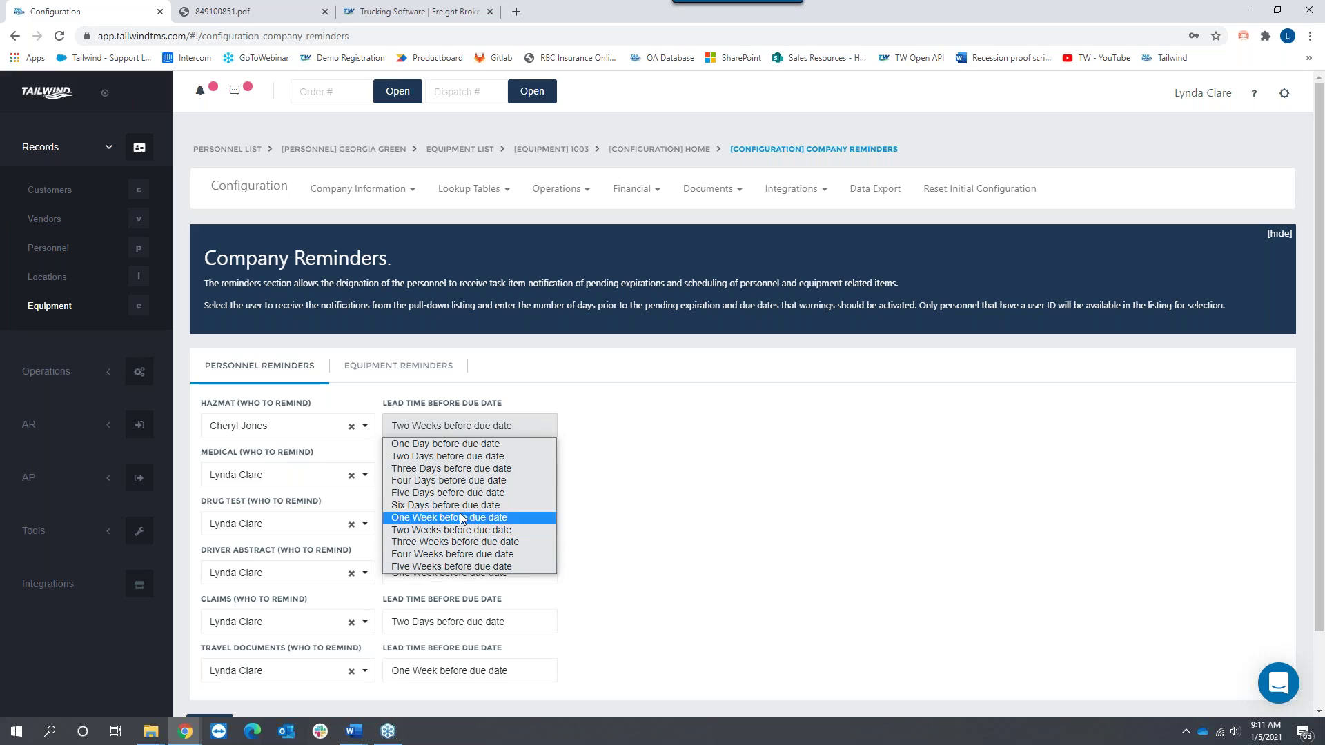
{"action": "left_click", "coordinate": [497, 430]}
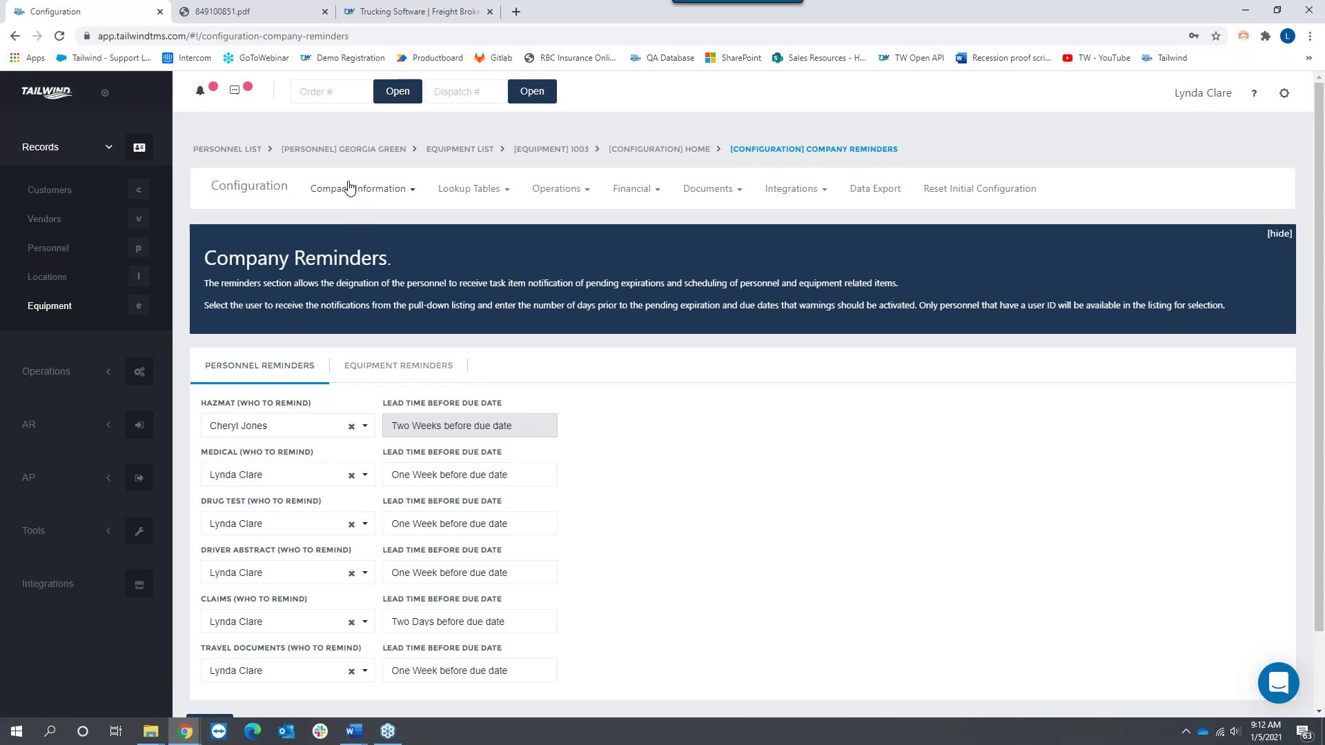
Step: Go to the Orders list under Operations
{"action": "left_click", "coordinate": [494, 193]}
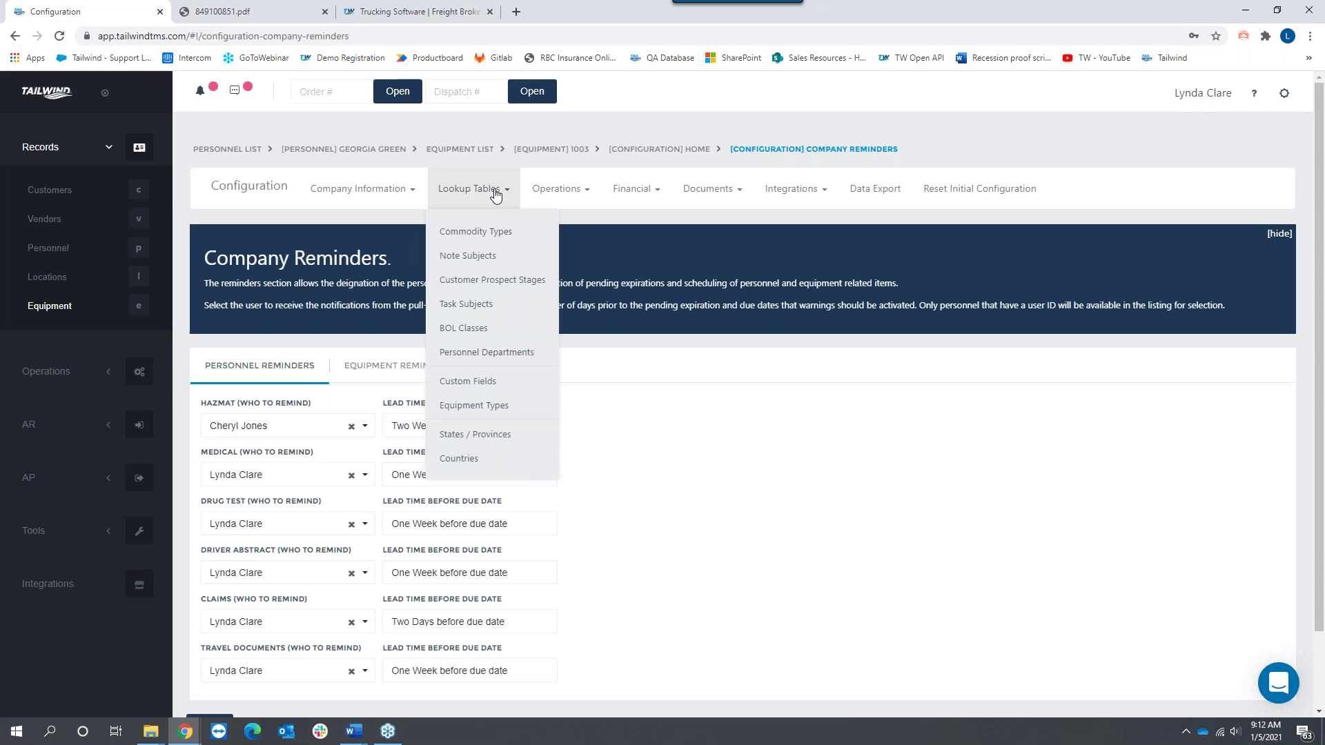
{"action": "left_click", "coordinate": [38, 373]}
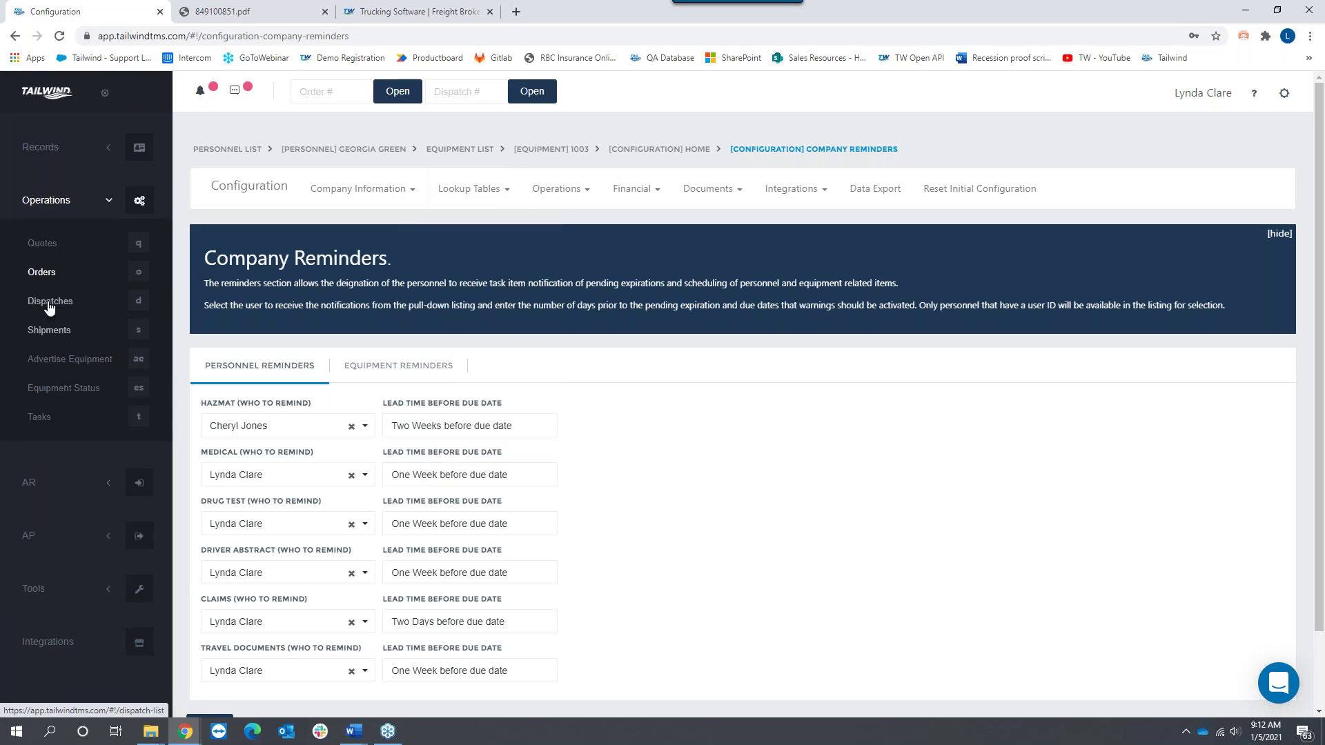
{"action": "left_click", "coordinate": [43, 272]}
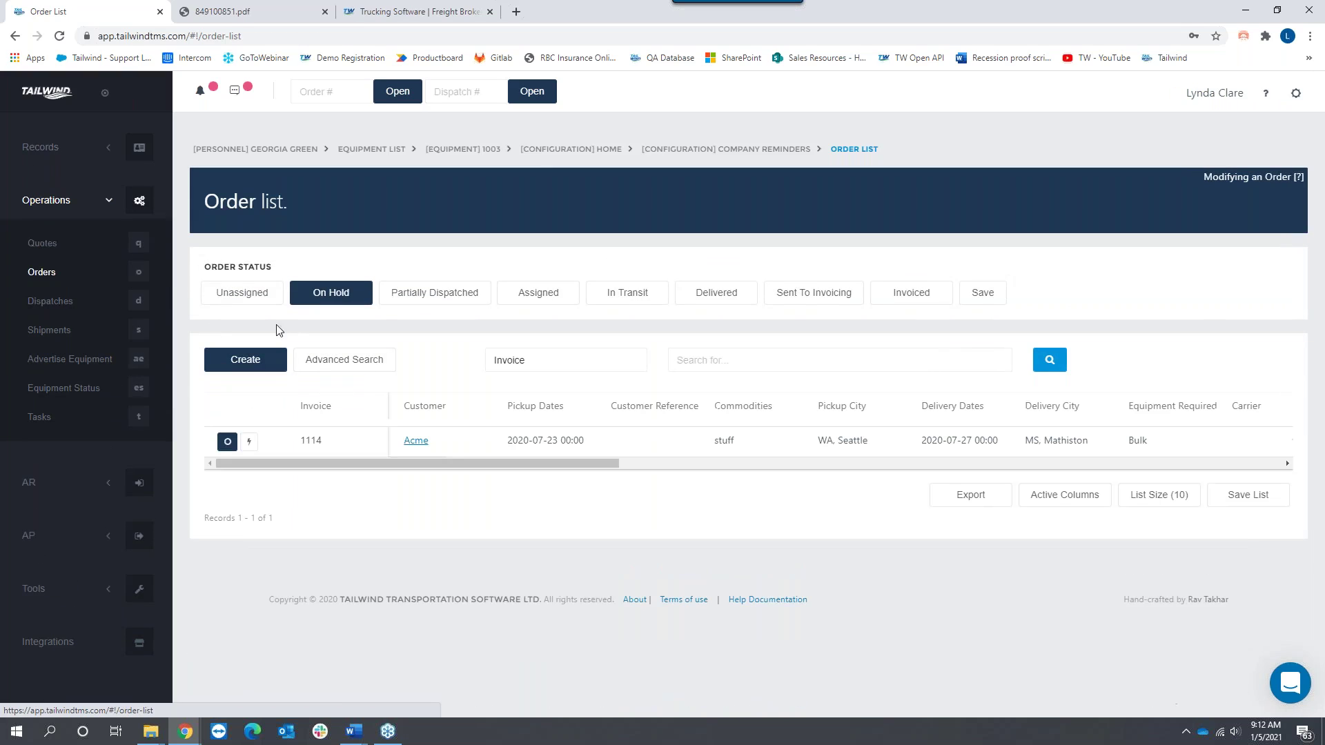
Step: Include Unassigned through Delivered orders in the list and open the top Acme order
{"action": "left_click", "coordinate": [243, 292]}
{"action": "left_click", "coordinate": [435, 293]}
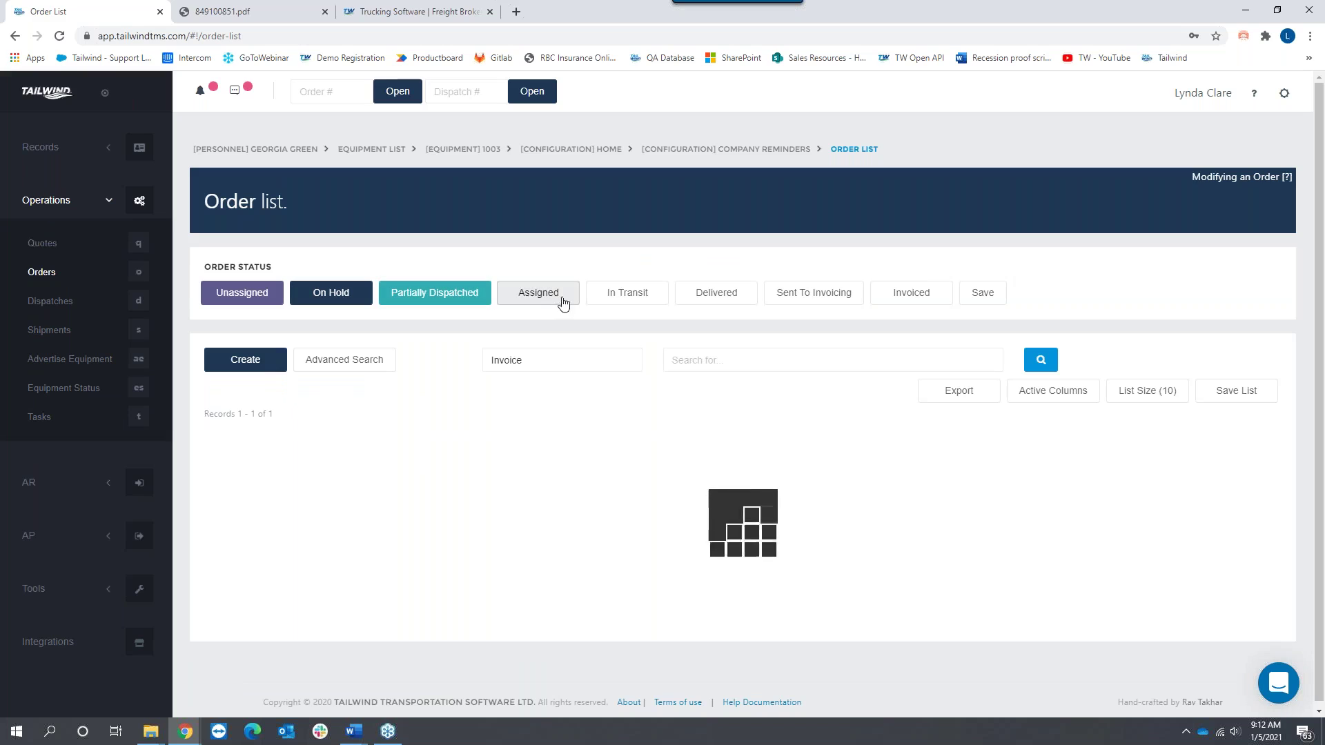
{"action": "left_click", "coordinate": [561, 297]}
{"action": "left_click", "coordinate": [624, 297]}
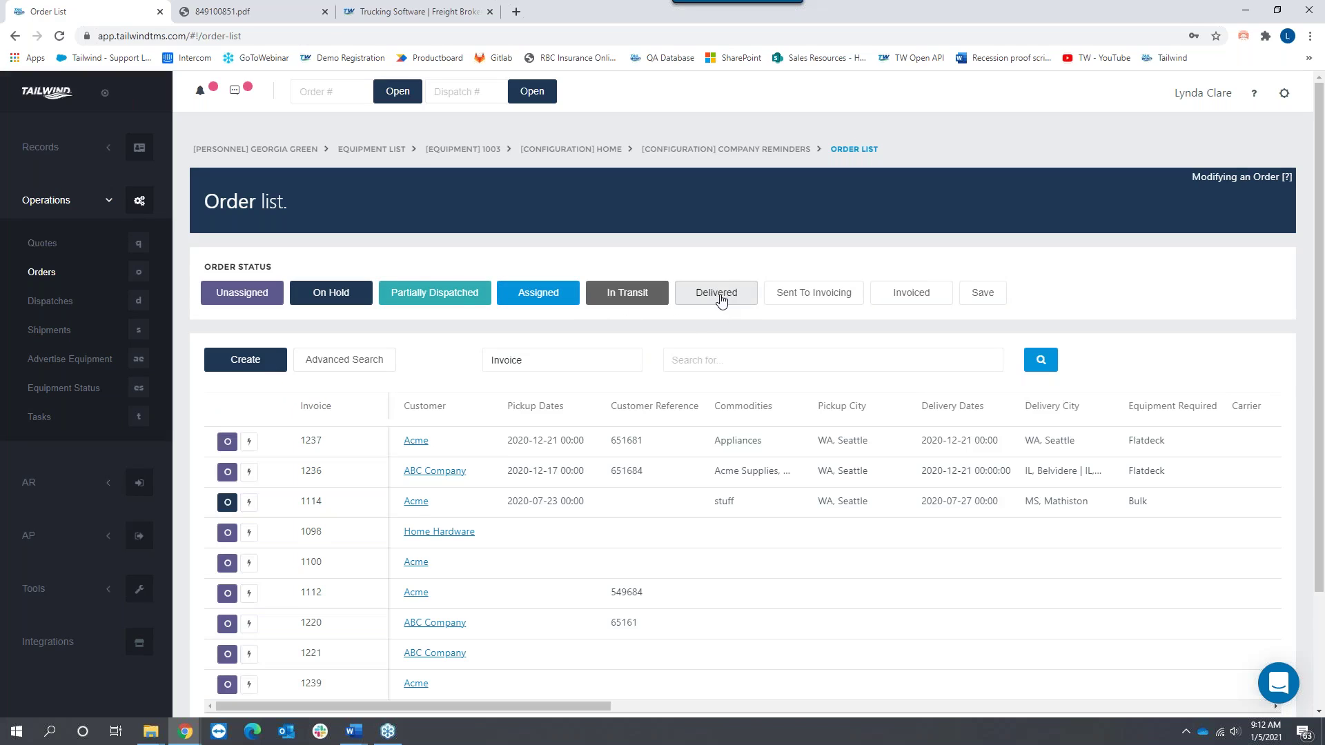
{"action": "left_click", "coordinate": [720, 298]}
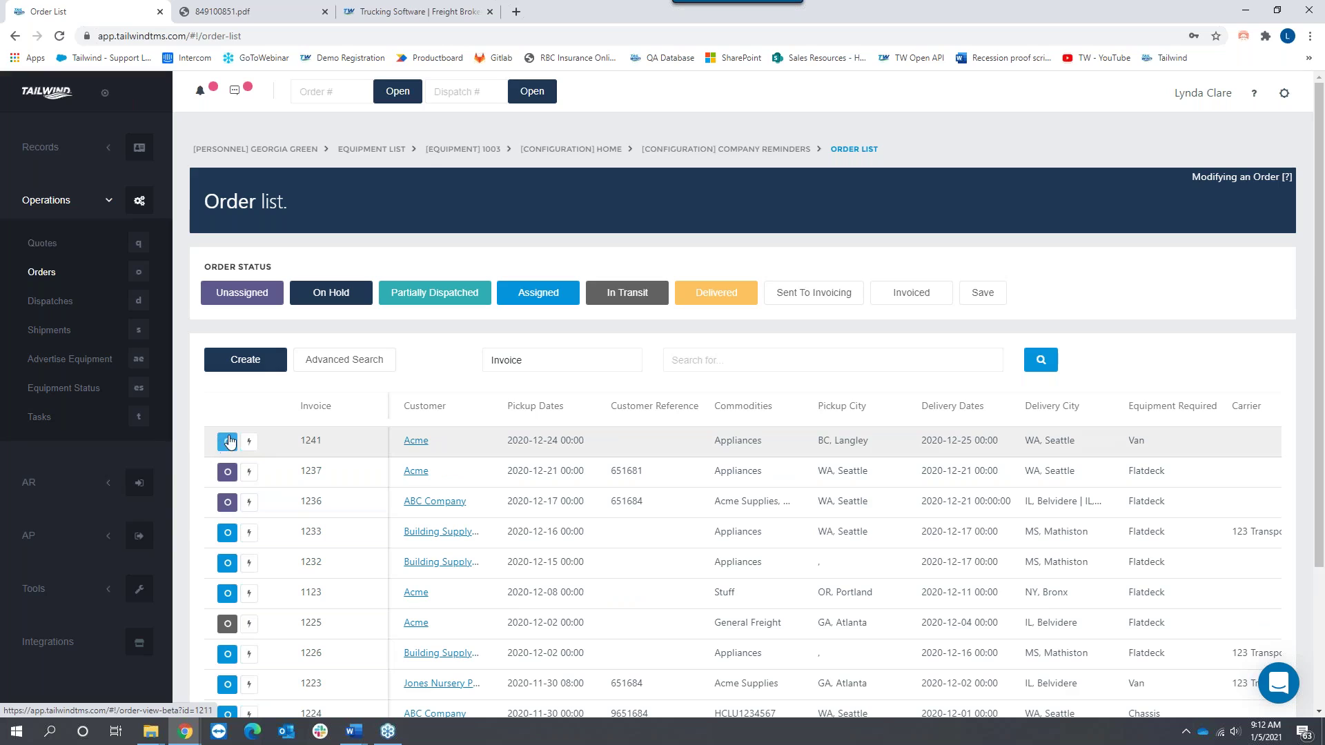
{"action": "left_click", "coordinate": [224, 442]}
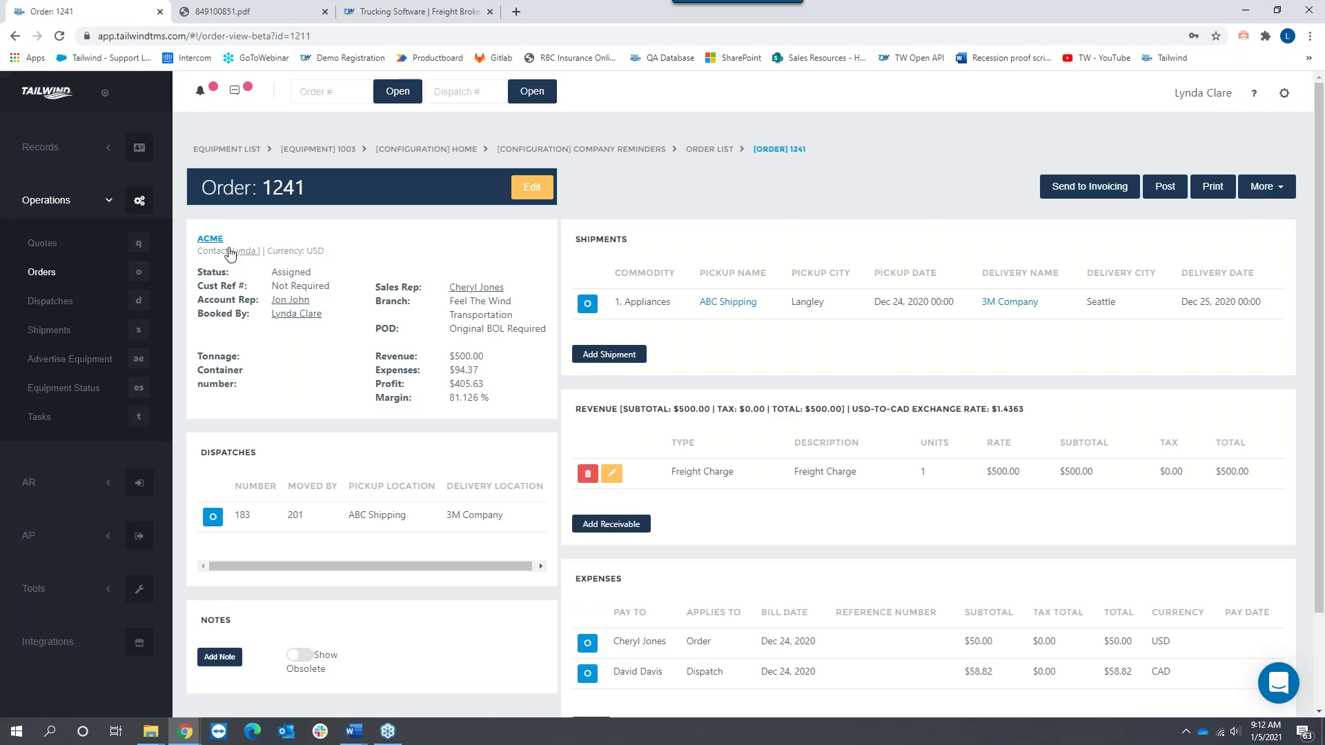
Step: Select the Appliances commodity text, then return to the Orders list
{"action": "double_click", "coordinate": [623, 305]}
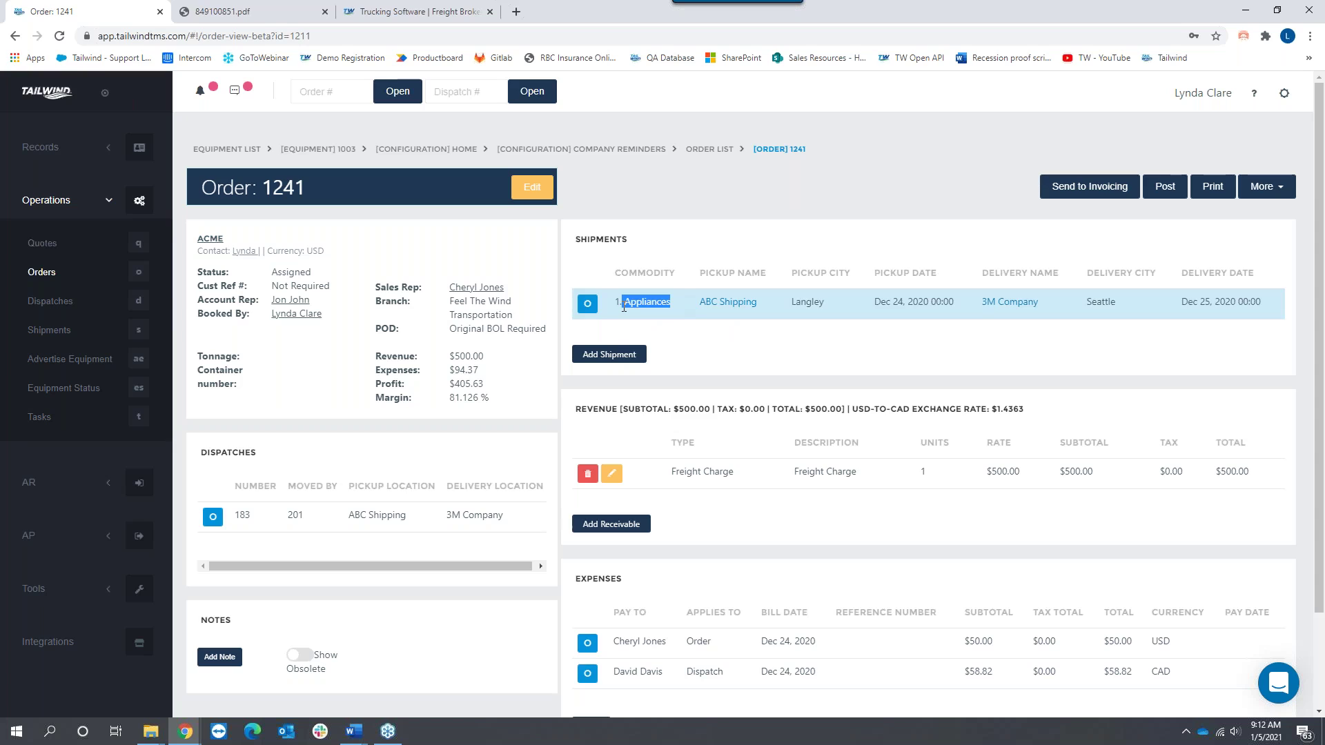
{"action": "left_click", "coordinate": [47, 273]}
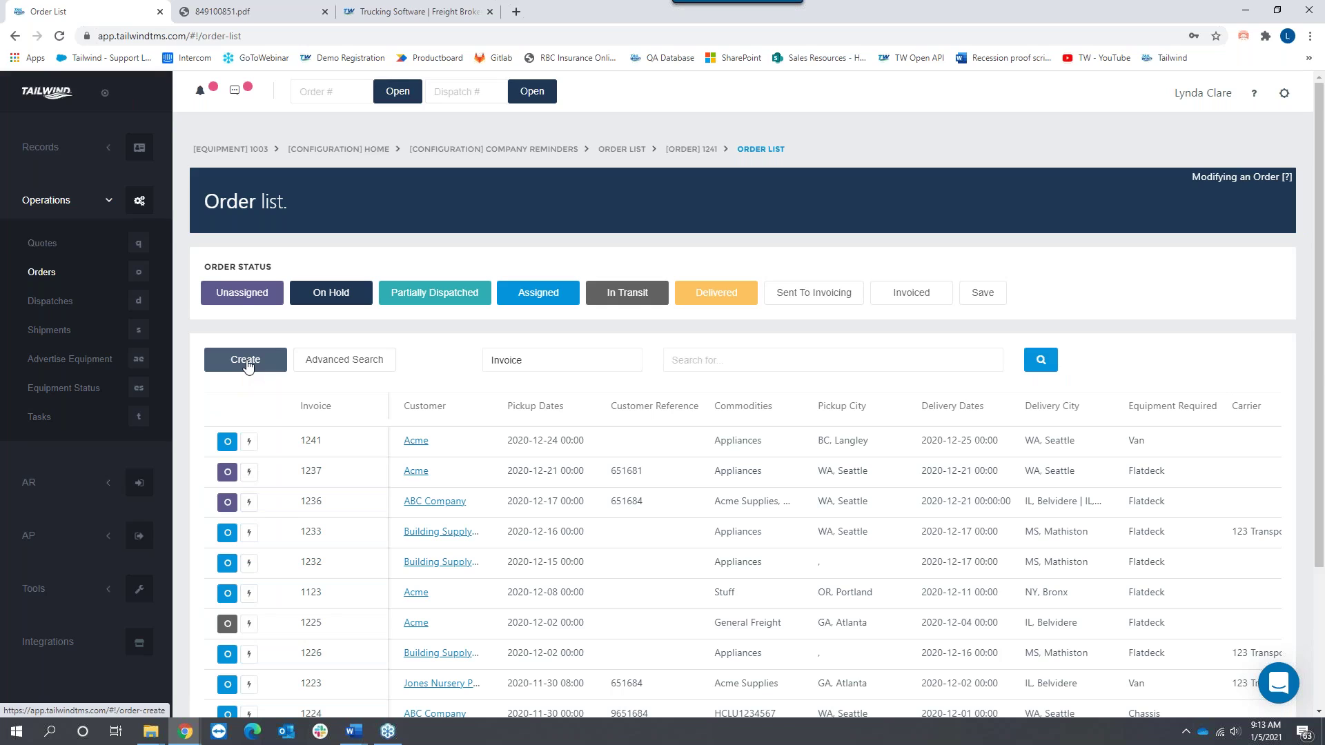
Step: Start a new order with Acme as customer and continue to shipment details
{"action": "left_click", "coordinate": [247, 361]}
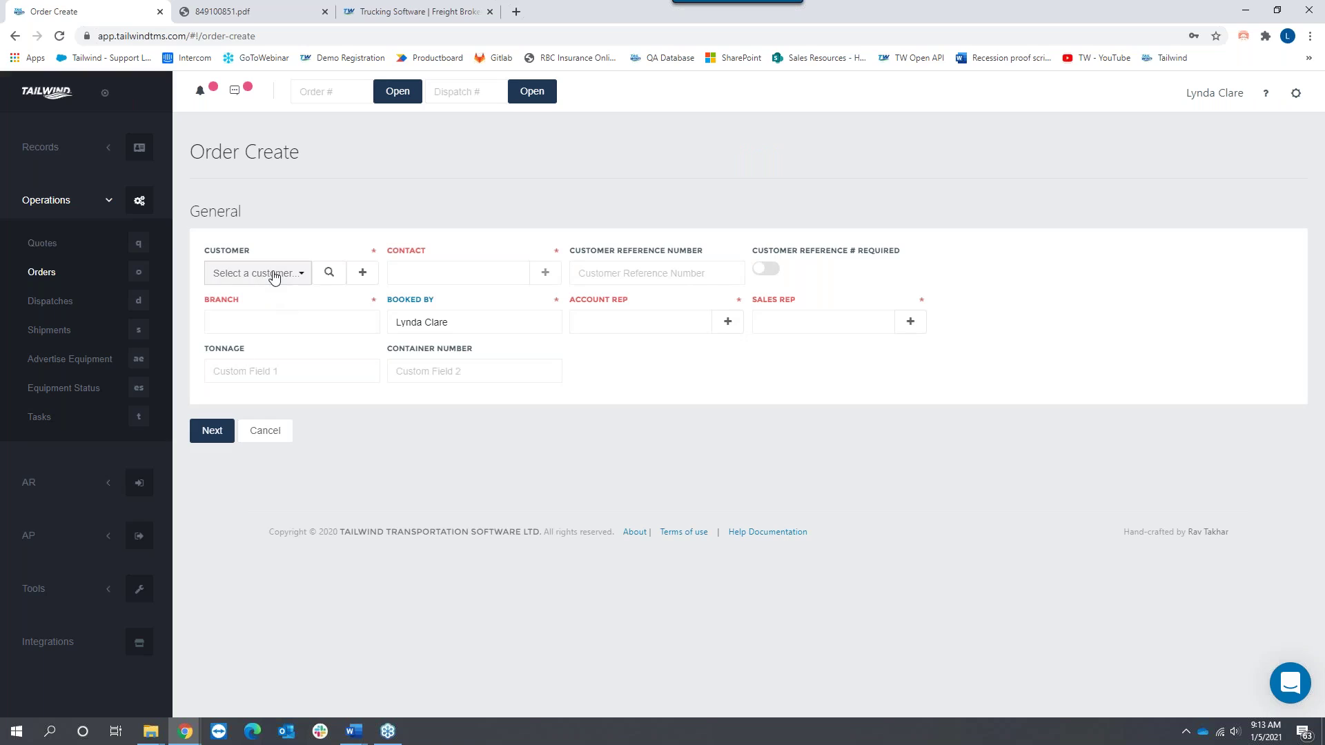
{"action": "left_click", "coordinate": [275, 273]}
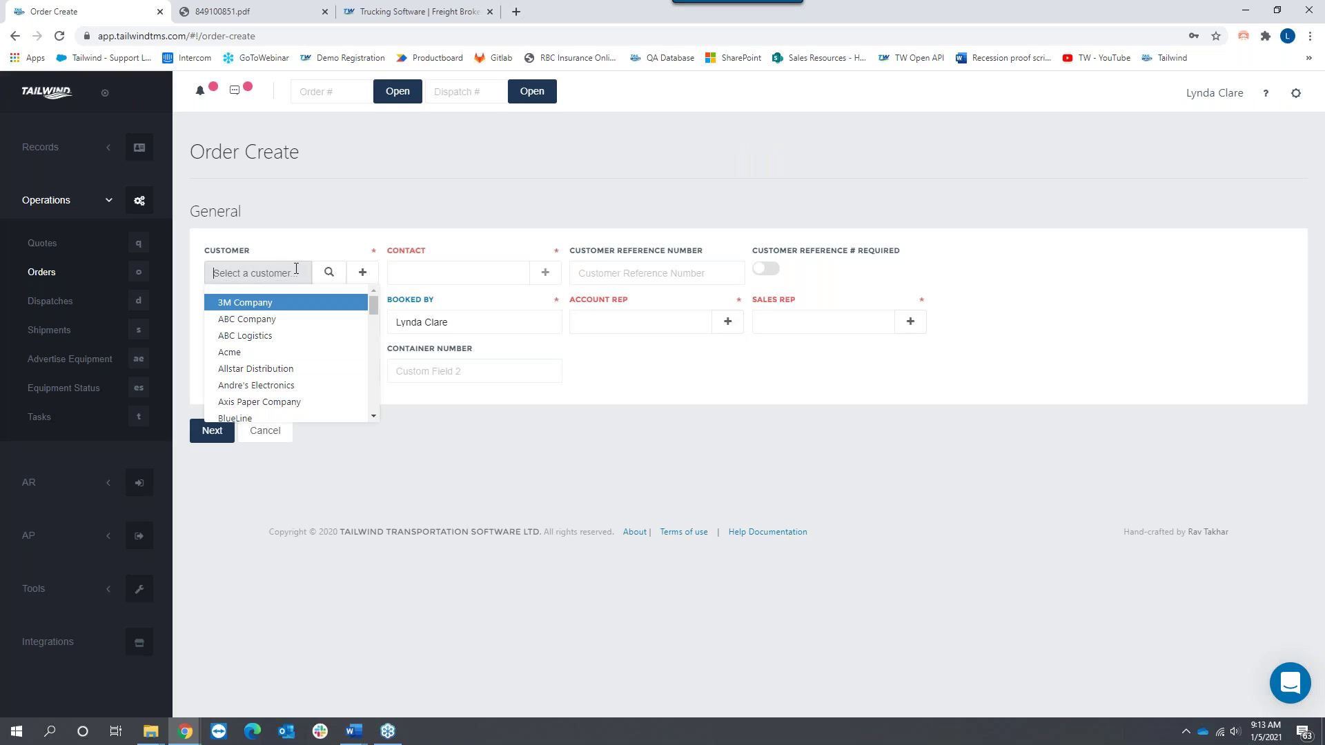
{"action": "left_click", "coordinate": [655, 371]}
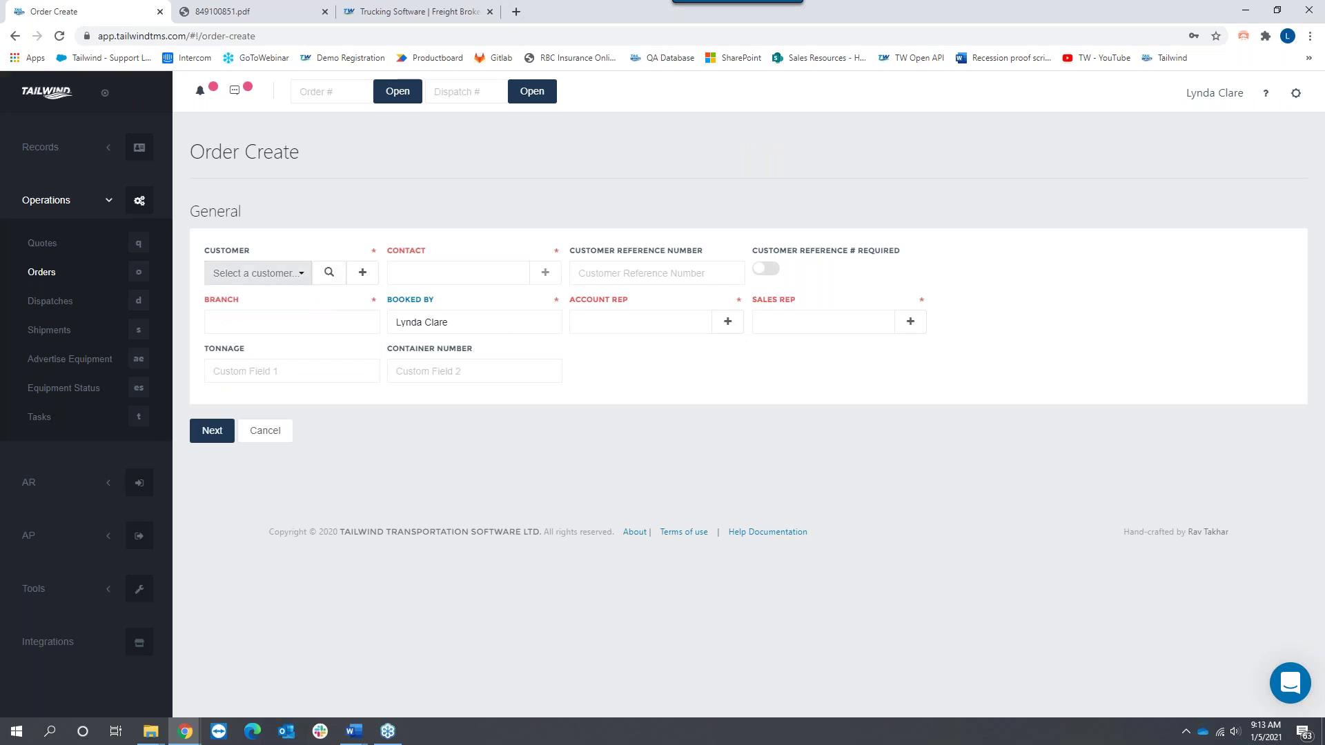
{"action": "left_click", "coordinate": [276, 273]}
{"action": "left_click", "coordinate": [243, 348]}
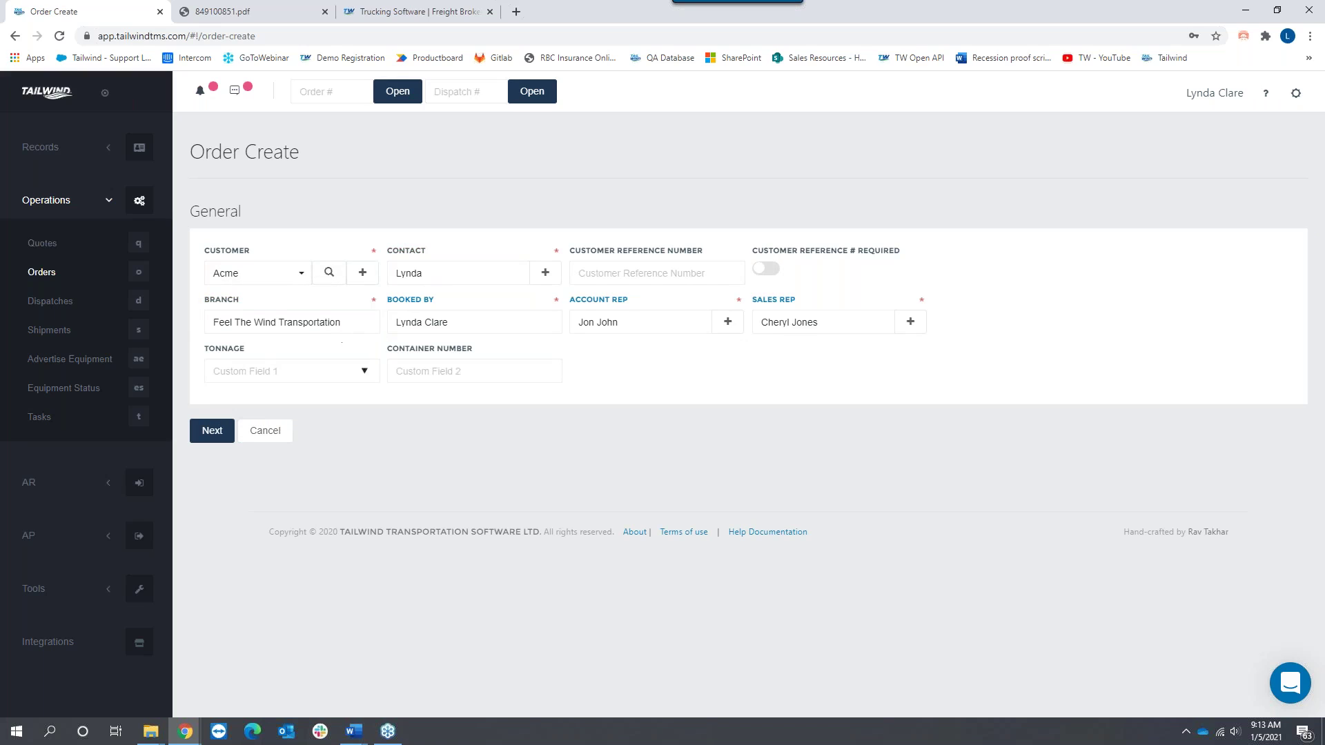
{"action": "left_click", "coordinate": [209, 431]}
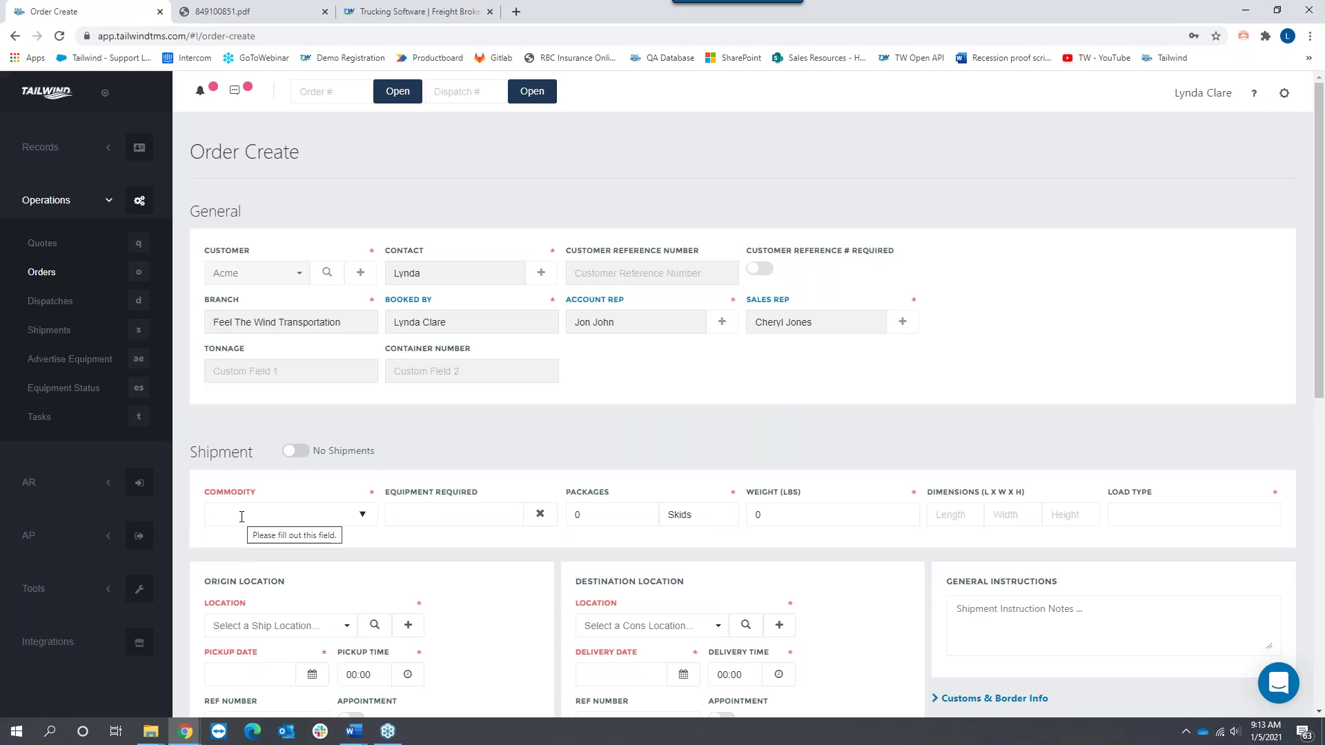
Step: Check the commodity and equipment-required lists without choosing, then open the account settings list
{"action": "left_click", "coordinate": [242, 516]}
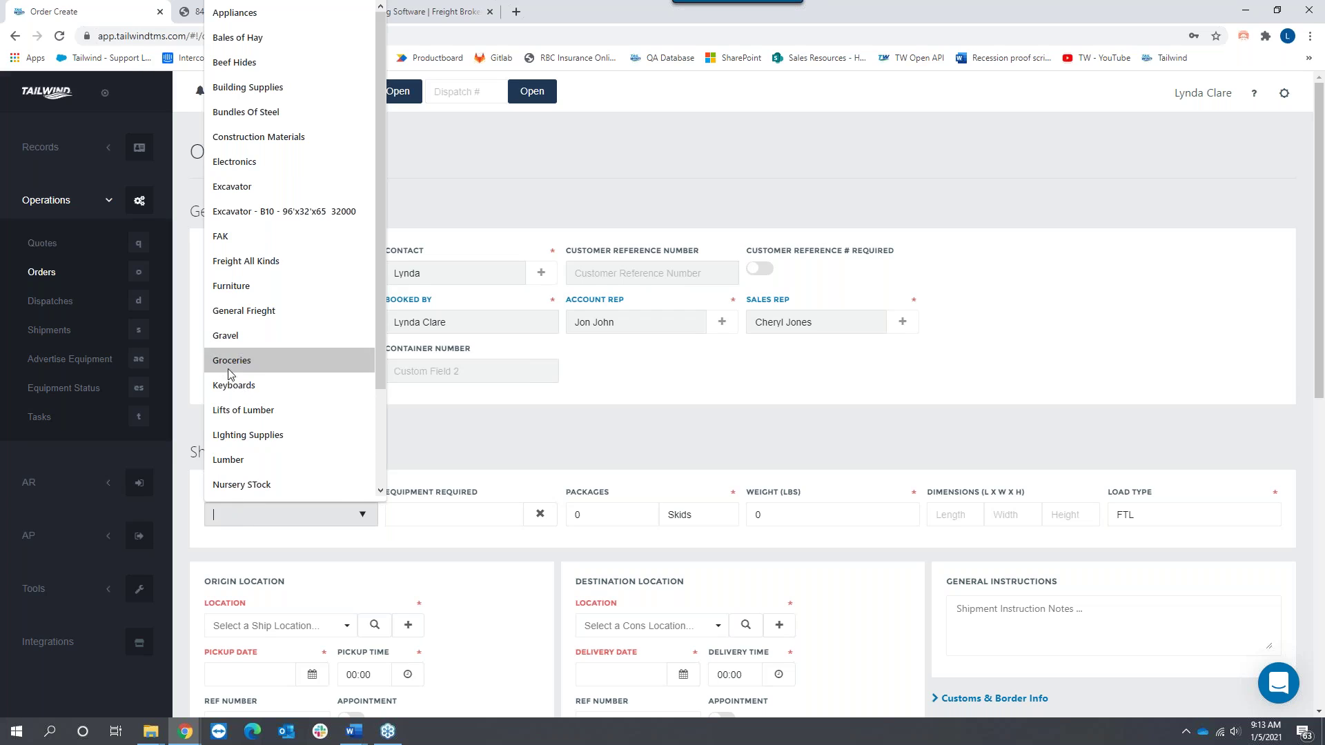
{"action": "left_click", "coordinate": [649, 419]}
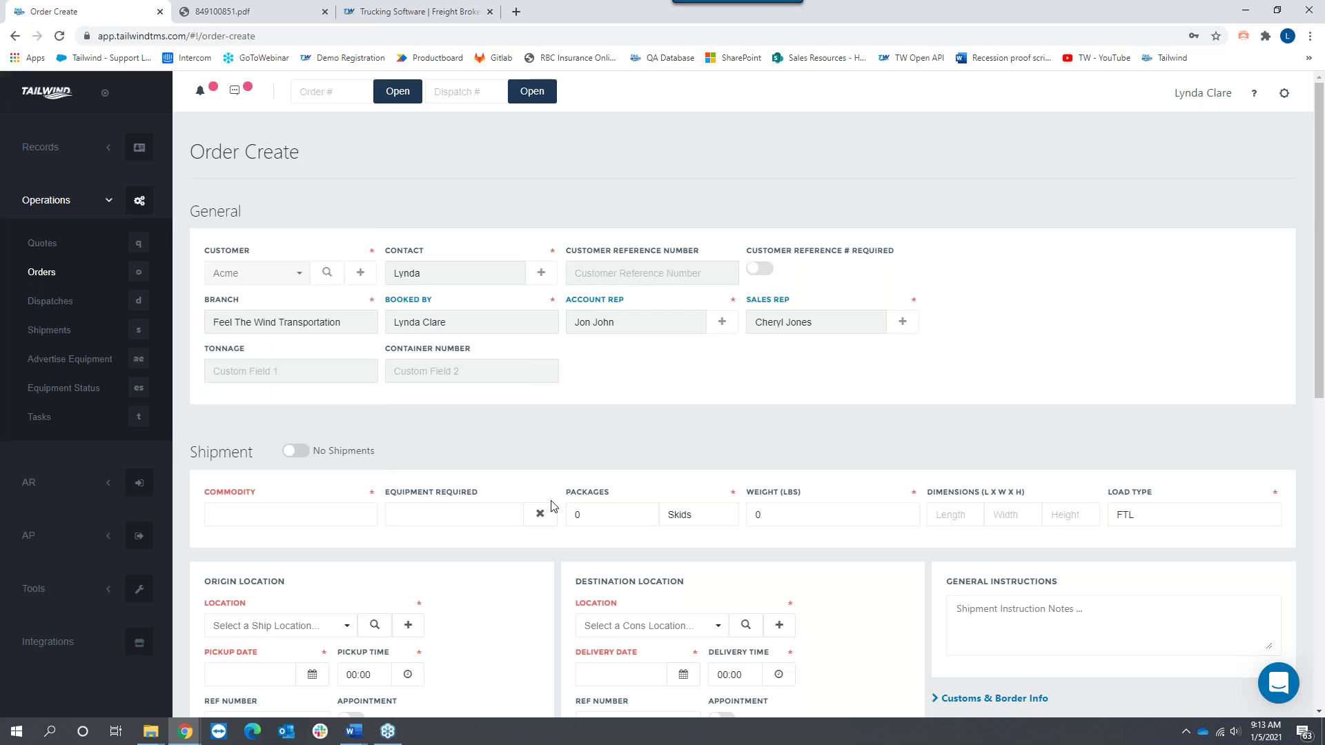
{"action": "left_click", "coordinate": [492, 526]}
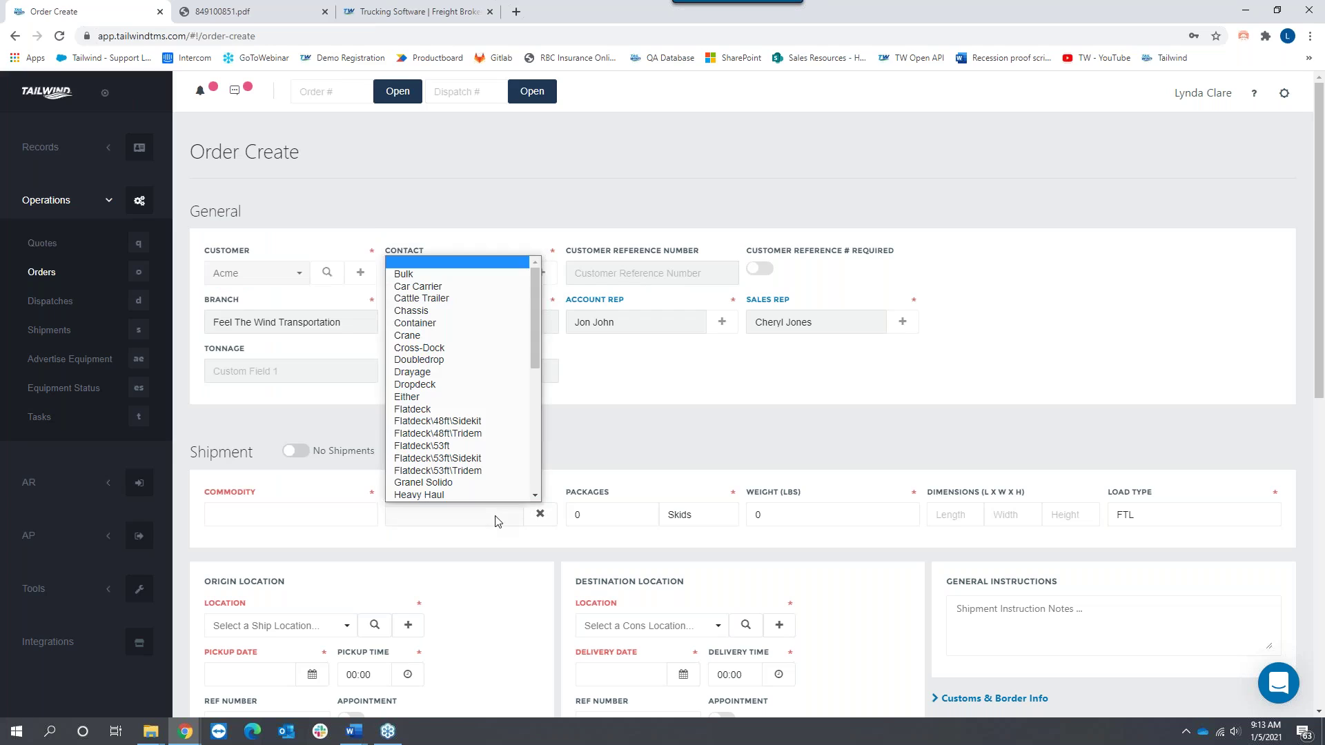
{"action": "left_click", "coordinate": [631, 425]}
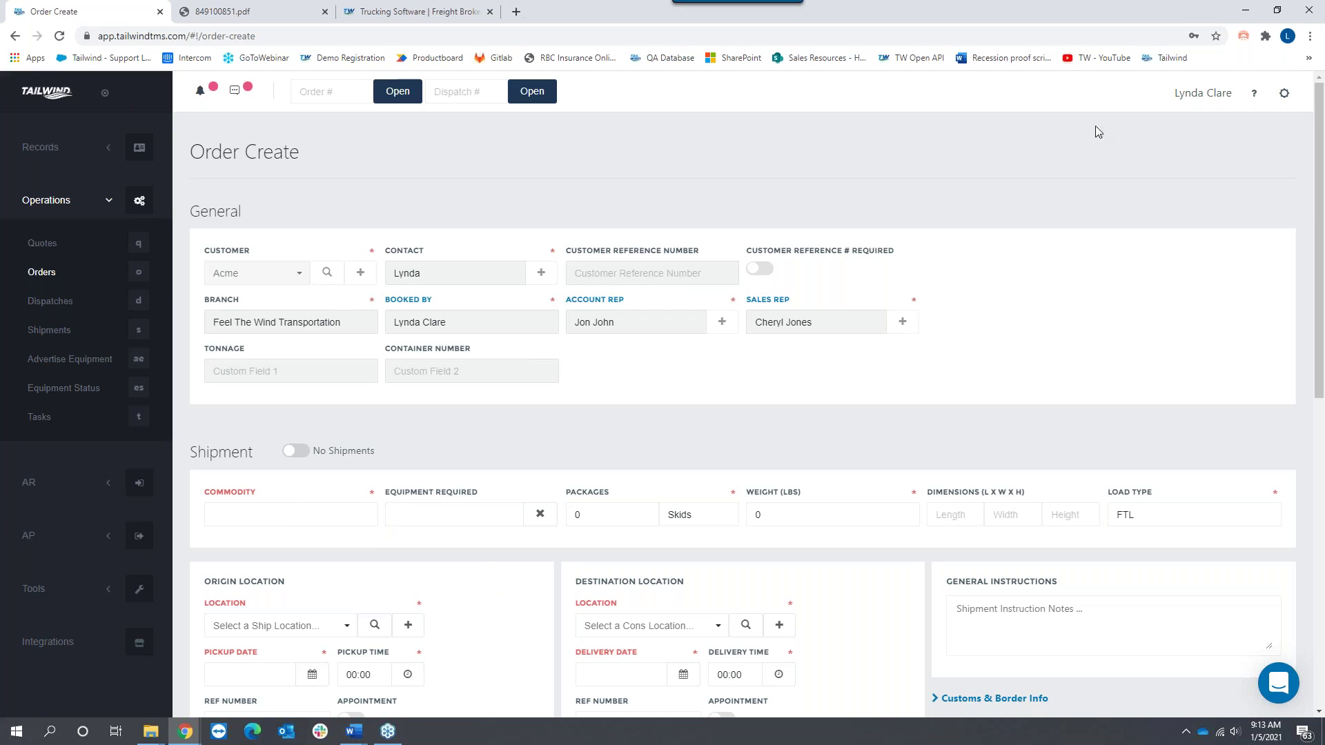
{"action": "left_click", "coordinate": [1284, 97]}
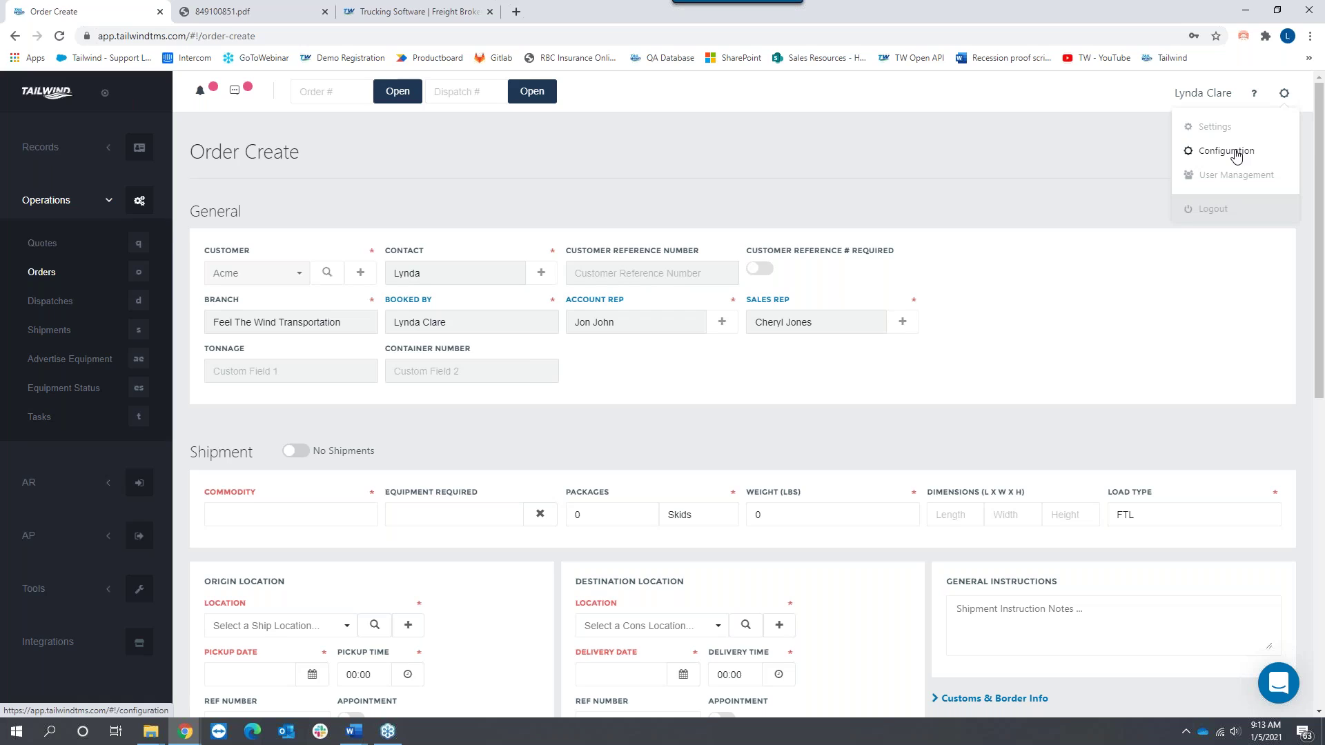
Step: Open the Commodity Types lookup table from Configuration and scroll through its entries
{"action": "left_click", "coordinate": [1235, 153]}
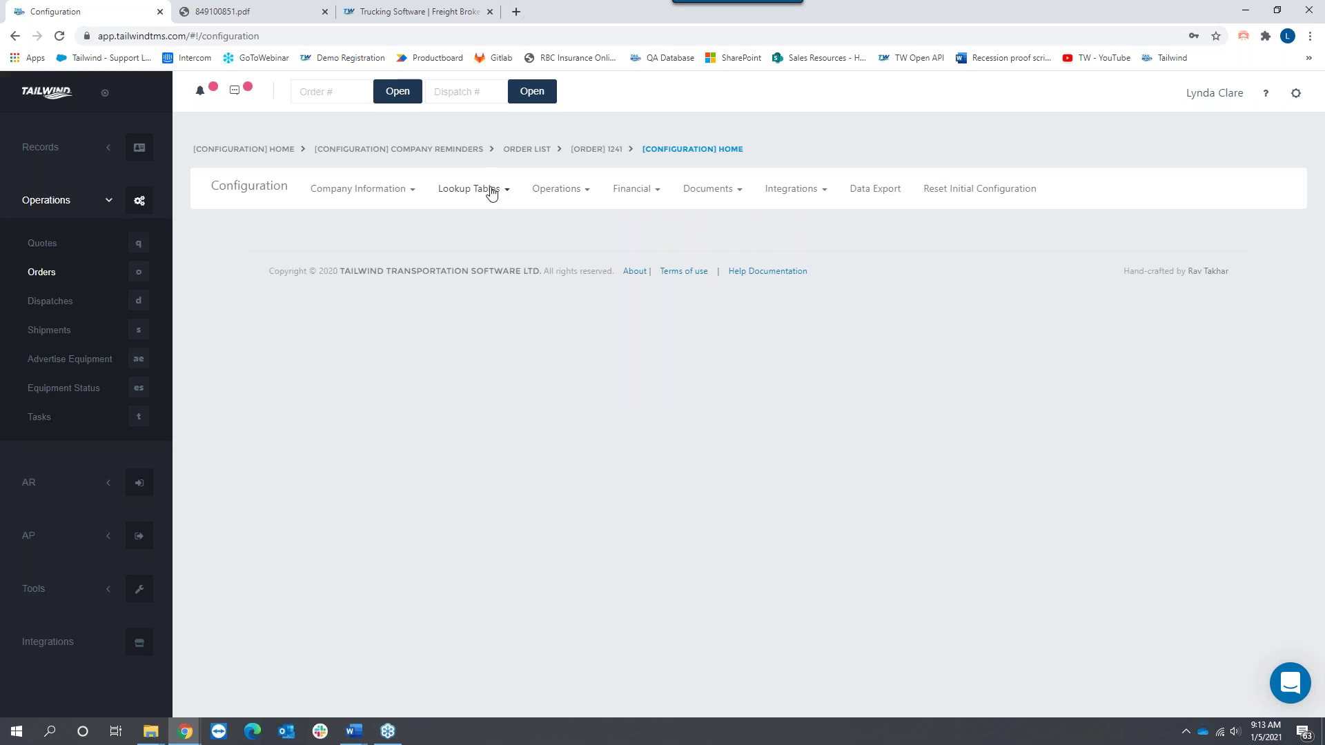
{"action": "left_click", "coordinate": [491, 193]}
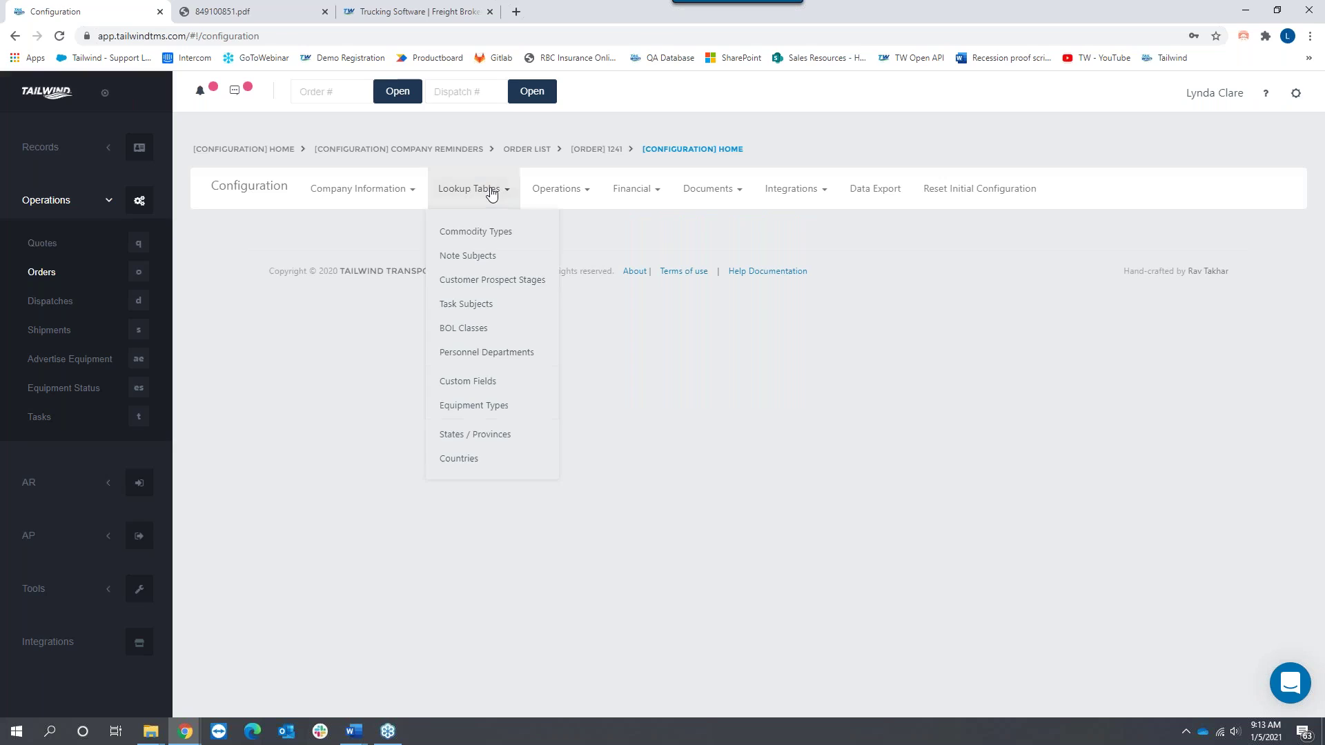
{"action": "left_click", "coordinate": [473, 235]}
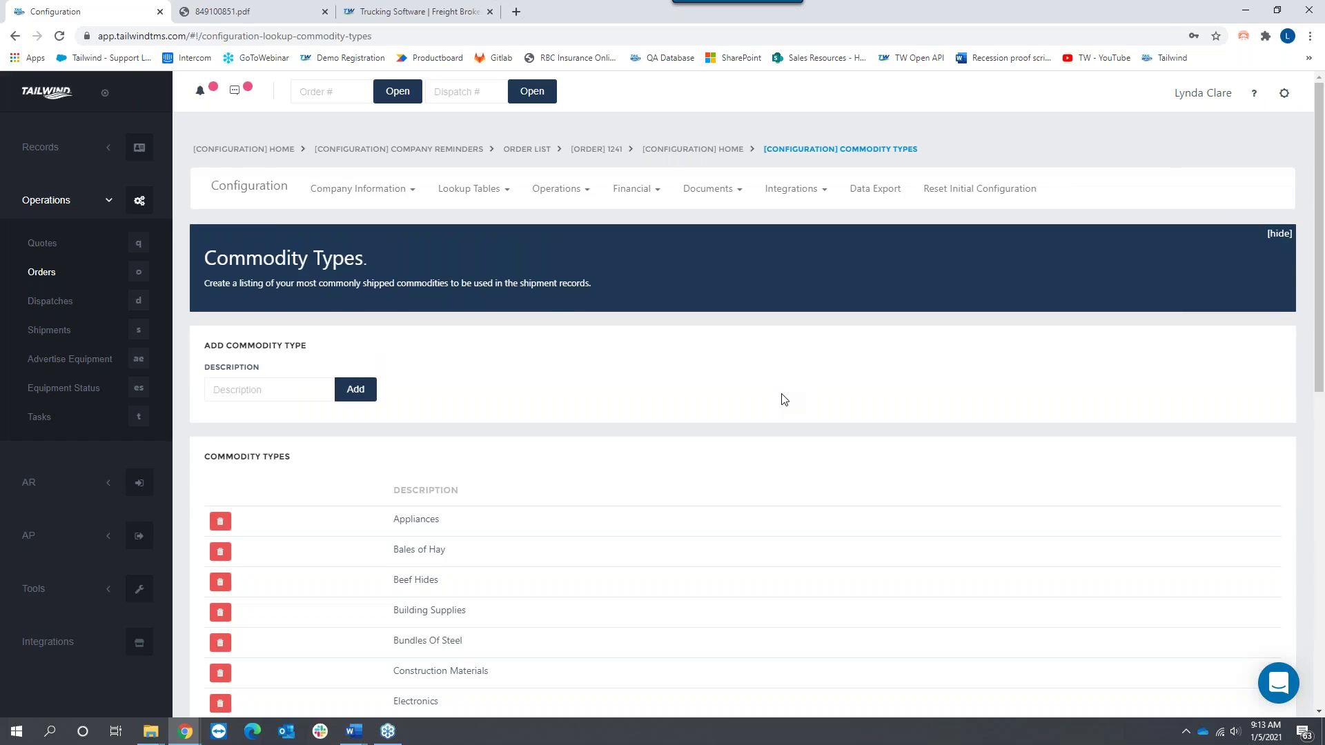
{"action": "scroll", "coordinate": [675, 521], "scroll_direction": "down", "scroll_amount": 6}
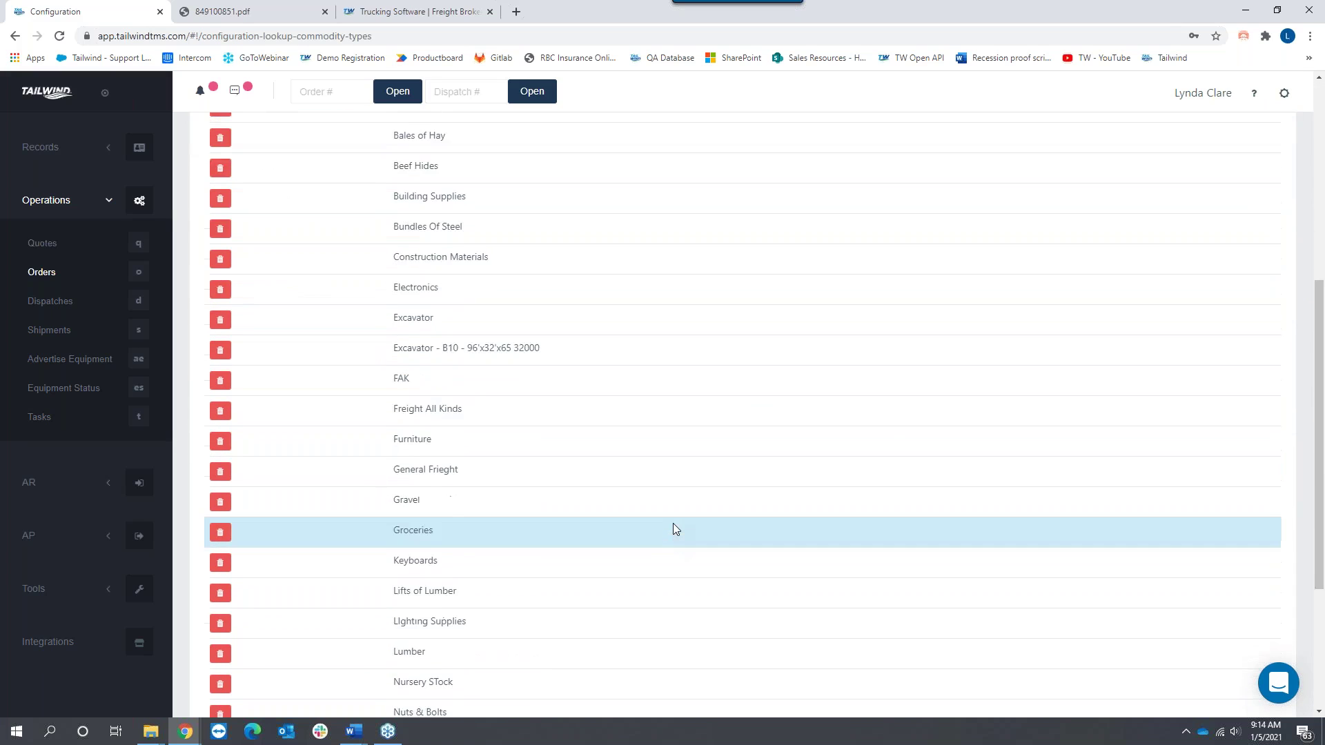
{"action": "scroll", "coordinate": [676, 529], "scroll_direction": "down", "scroll_amount": 6}
{"action": "scroll", "coordinate": [676, 529], "scroll_direction": "up", "scroll_amount": 5}
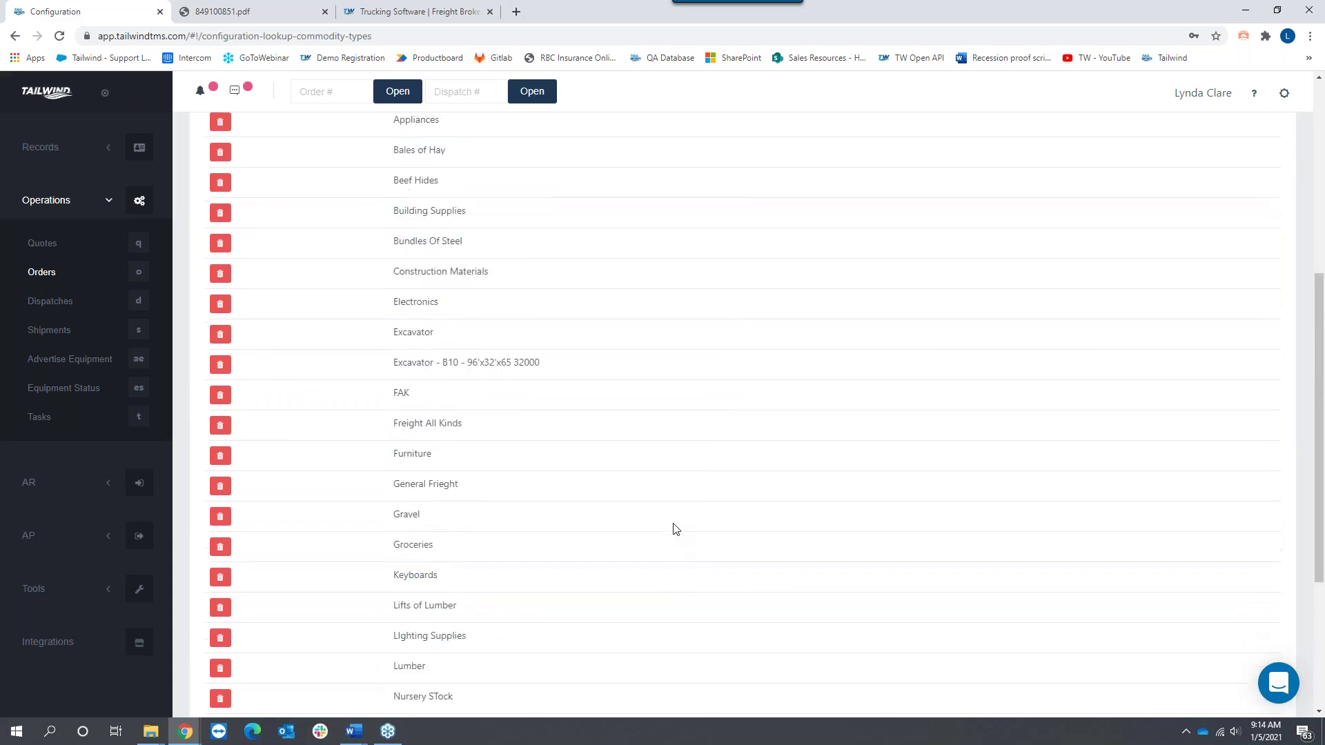
{"action": "scroll", "coordinate": [676, 528], "scroll_direction": "up", "scroll_amount": 4}
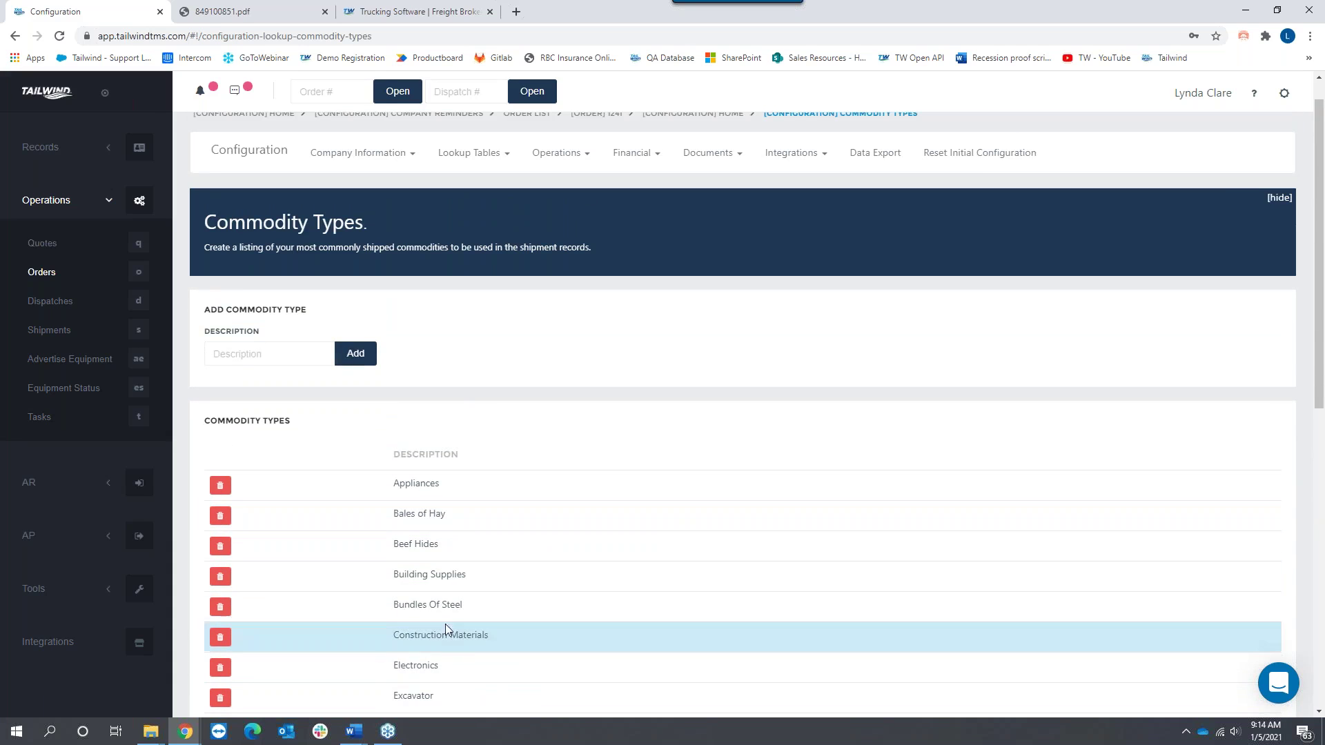
Step: Type Lumber as a new commodity description without adding it
{"action": "left_click", "coordinate": [243, 355]}
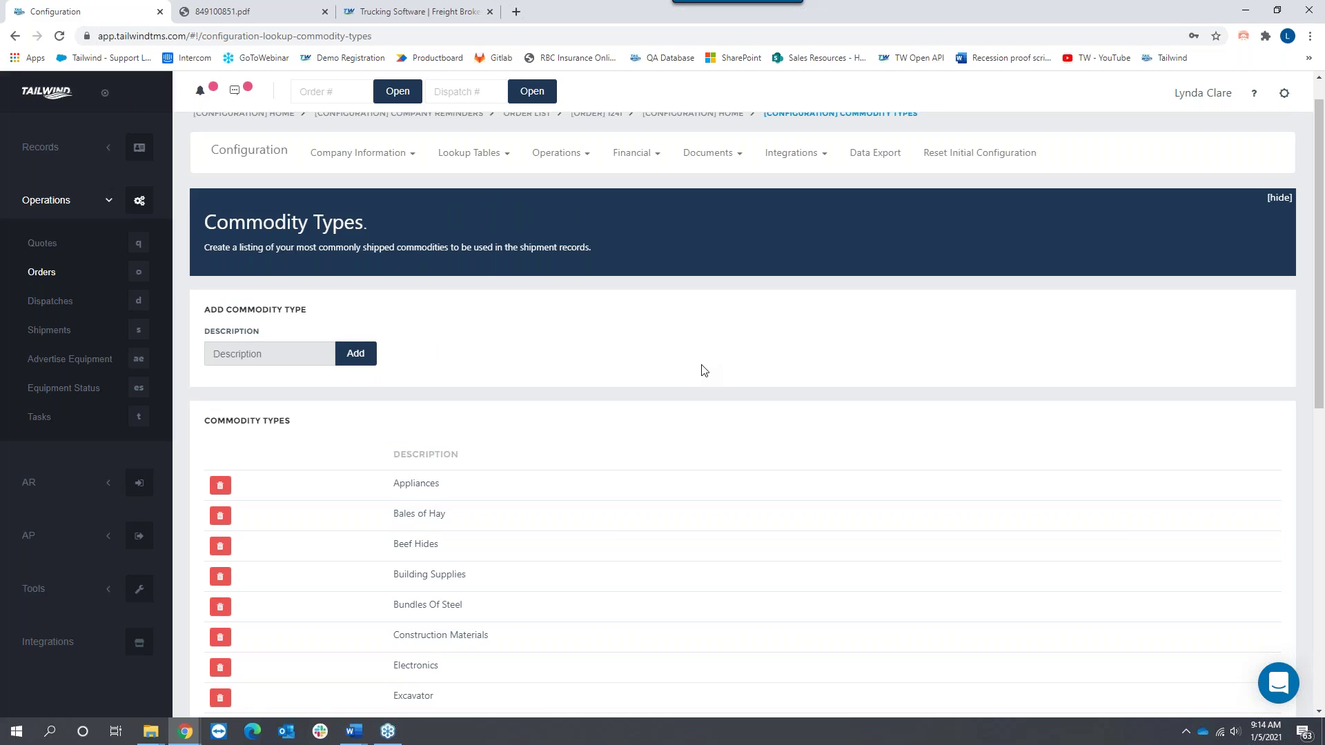
{"action": "type", "text": "Lumber"}
{"action": "left_click", "coordinate": [480, 157]}
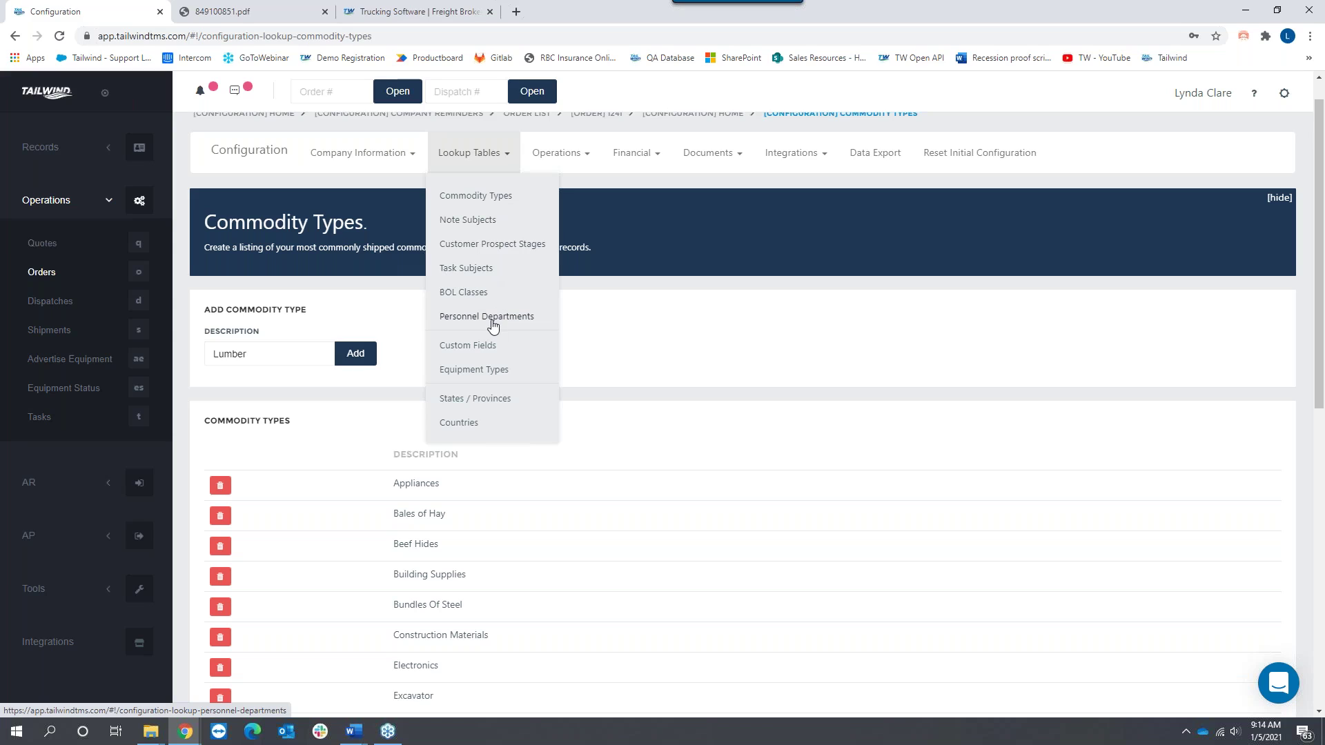
Step: Open the Custom Fields lookup table and review the order fields, such as Tonnage and Container number
{"action": "left_click", "coordinate": [466, 347]}
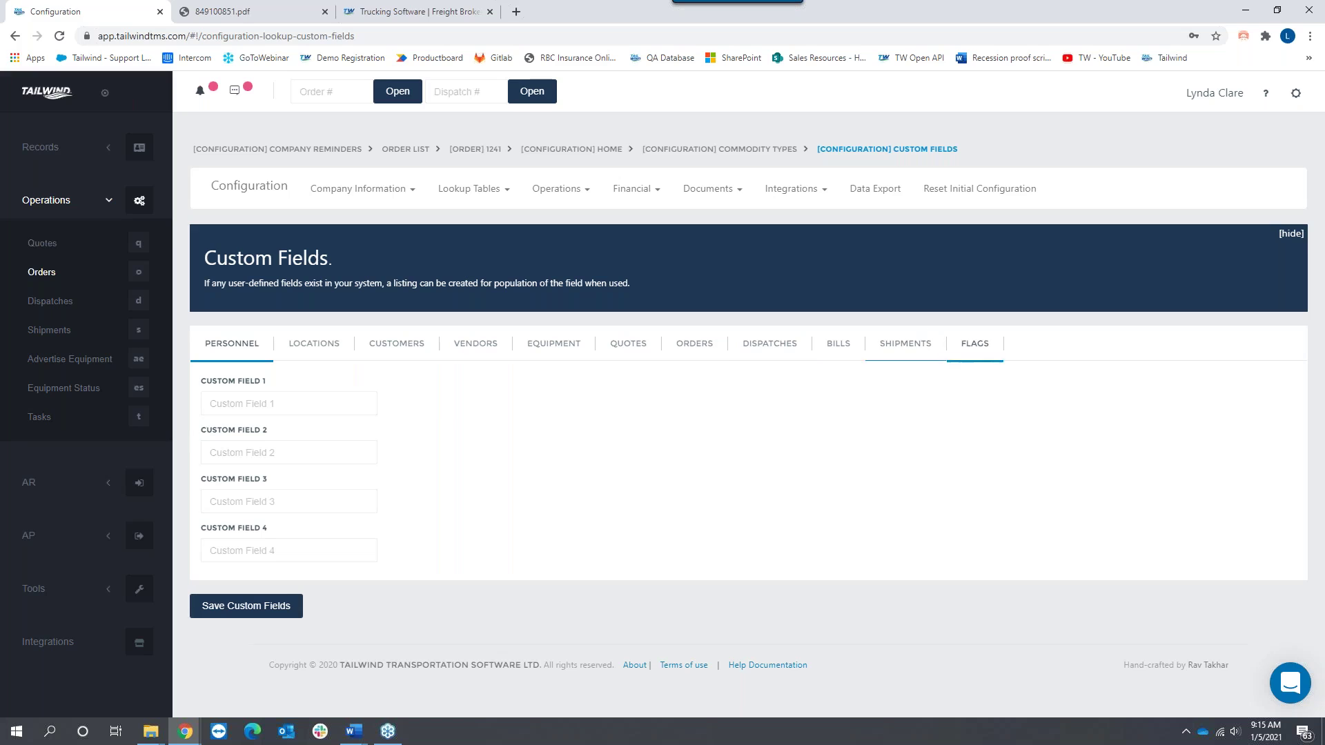
{"action": "left_click", "coordinate": [697, 345]}
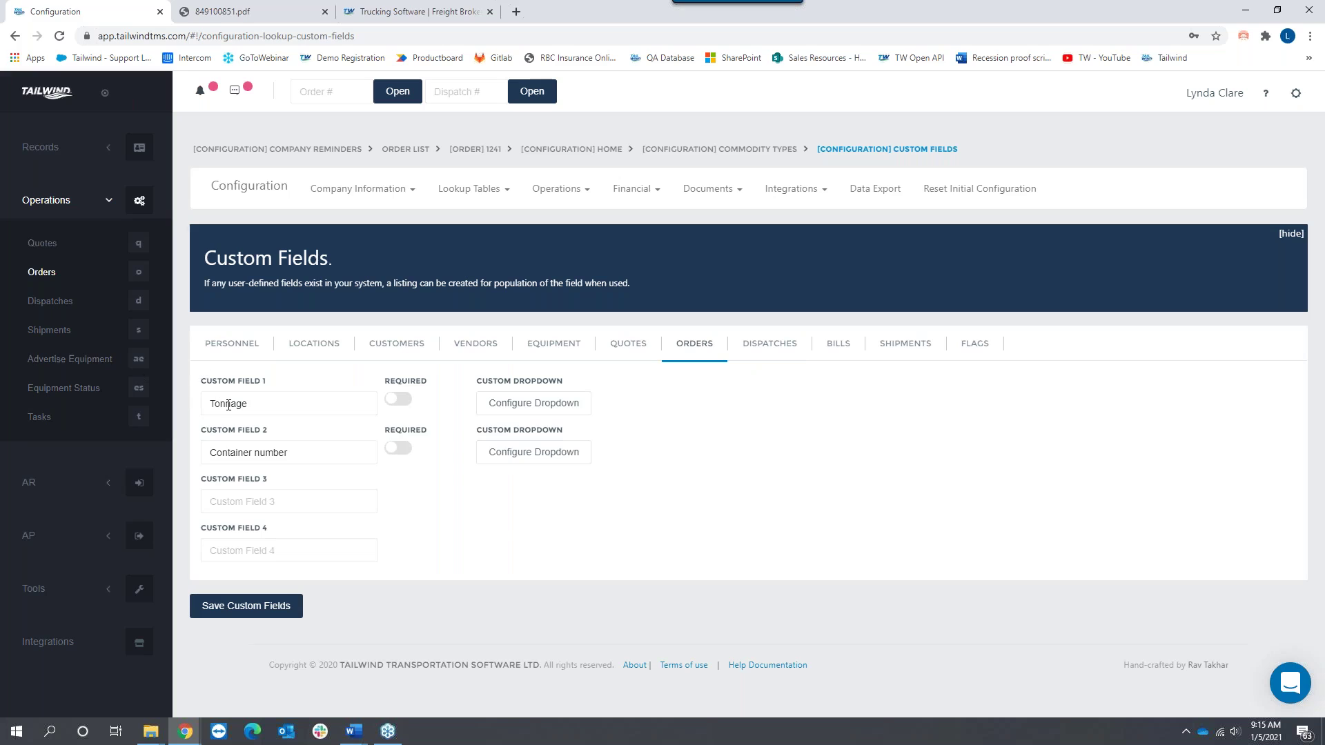
{"action": "double_click", "coordinate": [258, 403]}
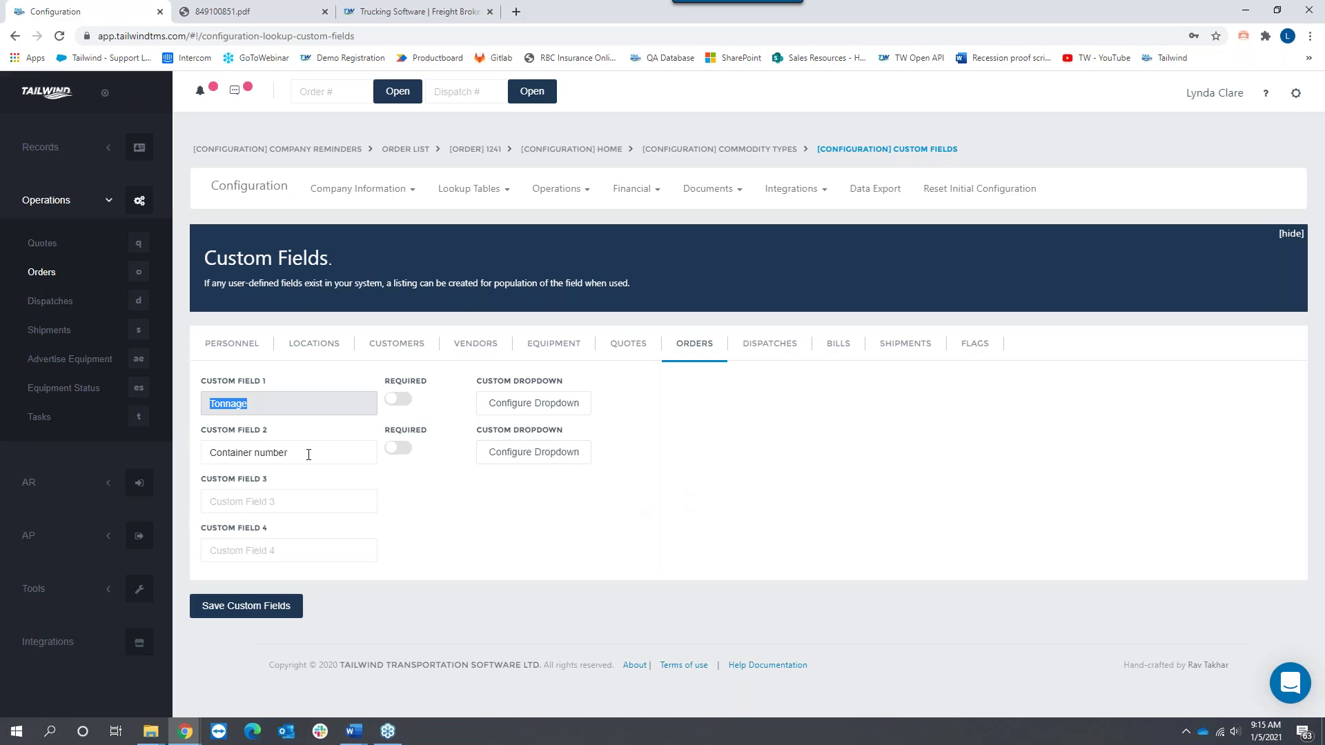
{"action": "left_click_drag", "start_coordinate": [308, 454], "coordinate": [207, 452]}
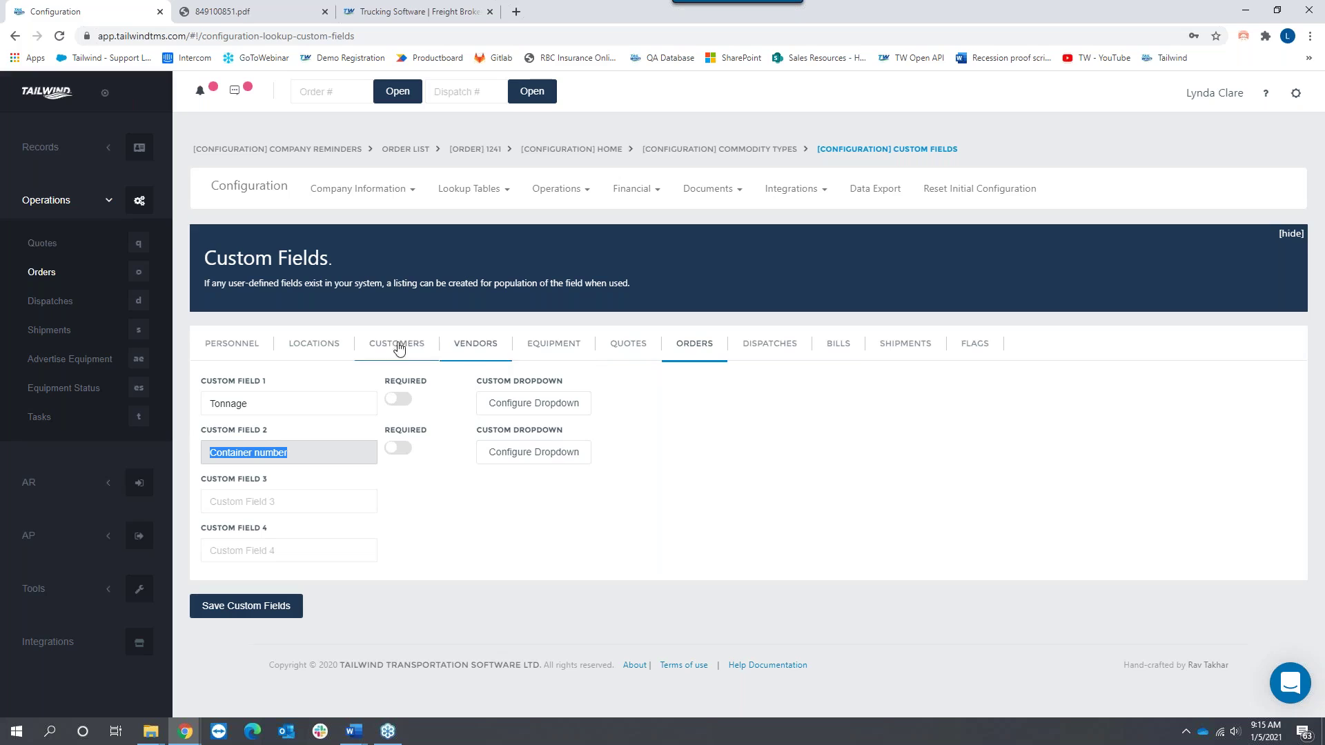
Step: Review the shipment custom fields, starting with Number of Board Feet
{"action": "left_click", "coordinate": [905, 343]}
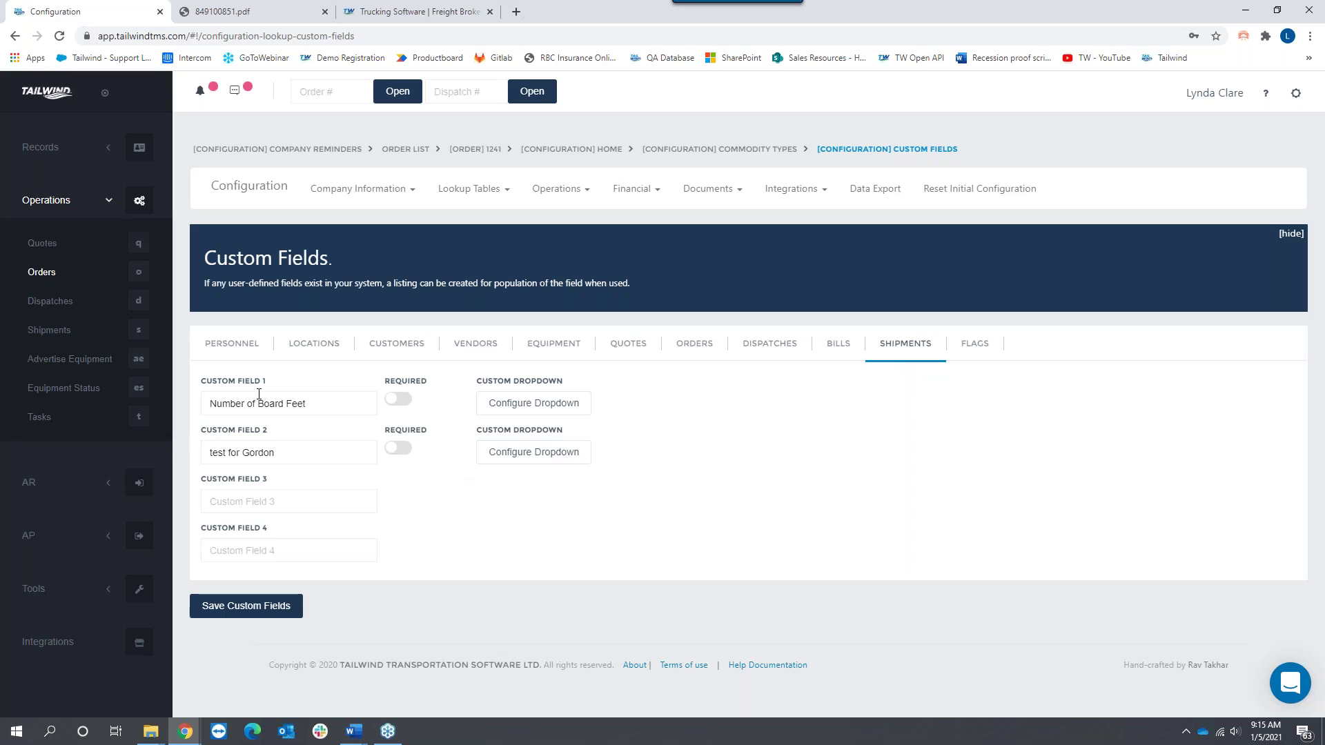
{"action": "triple_click", "coordinate": [316, 403]}
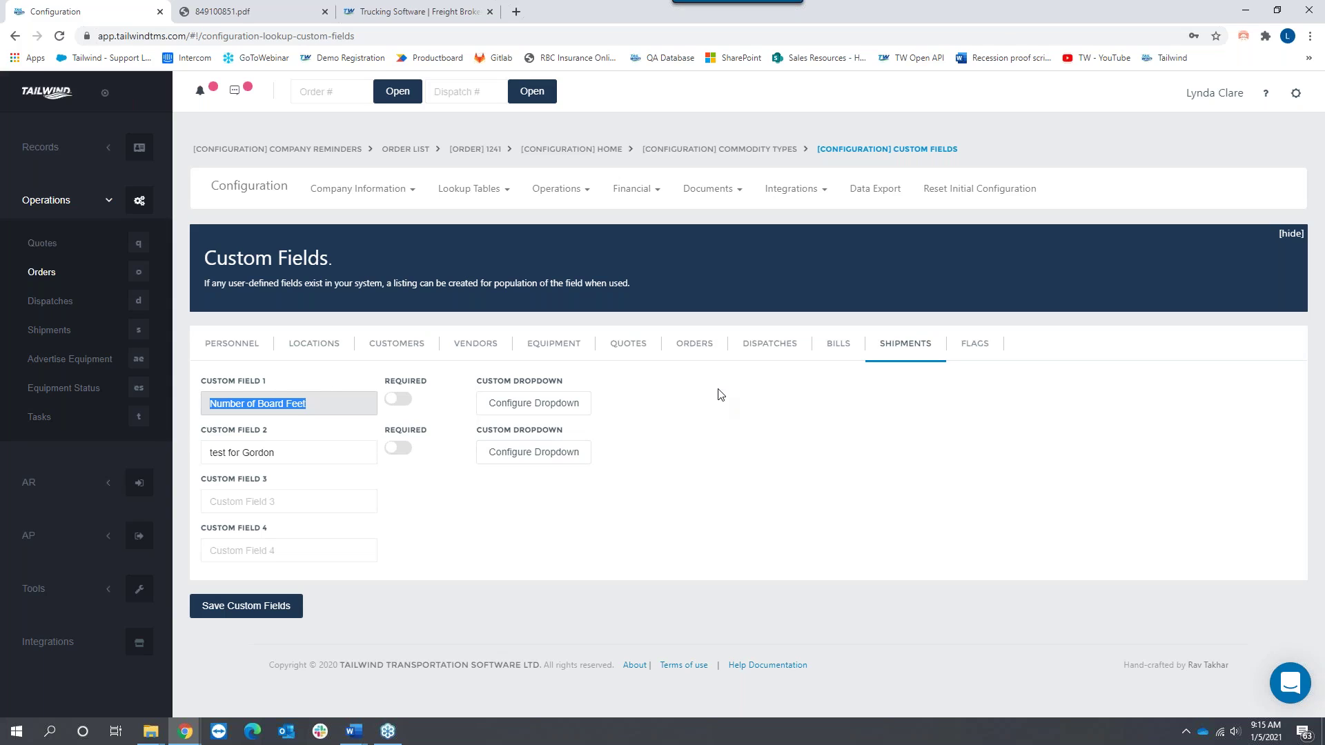
{"action": "left_click", "coordinate": [476, 190]}
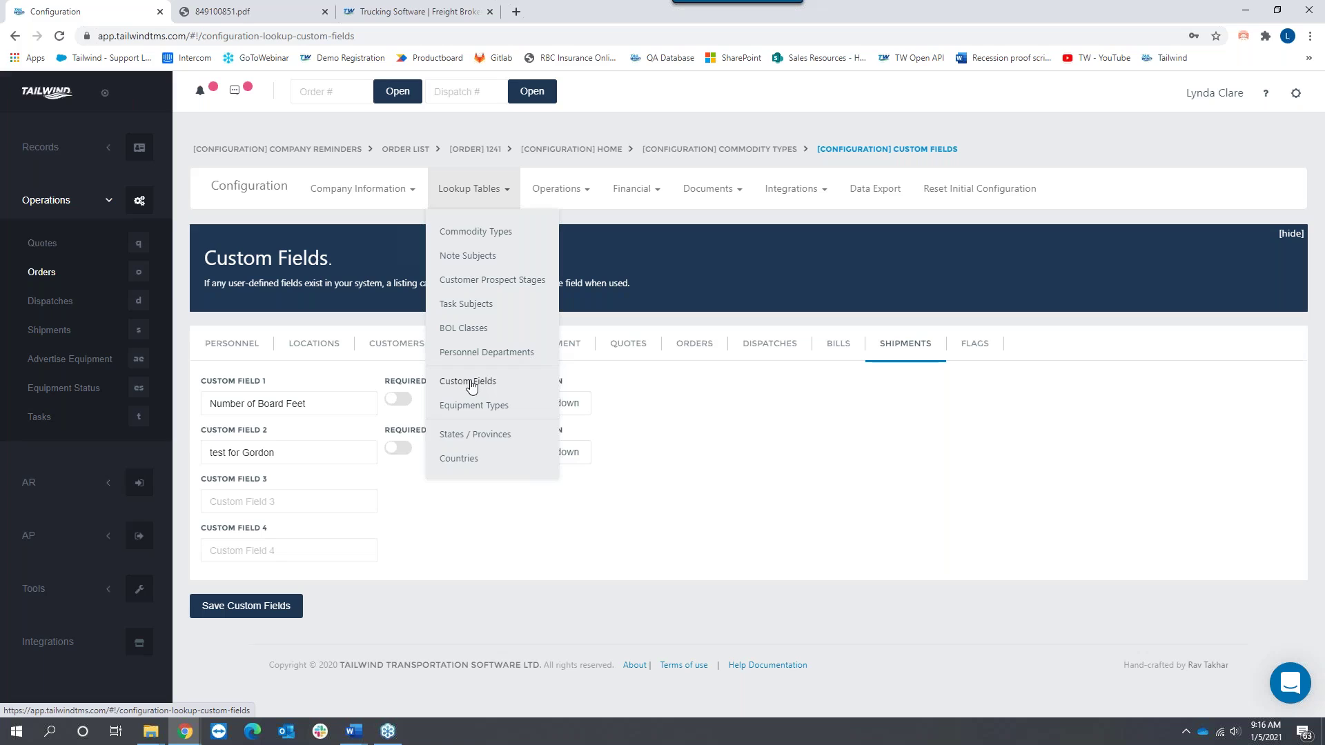
Step: Open the Equipment Types lookup table and scroll through its list
{"action": "left_click", "coordinate": [481, 406]}
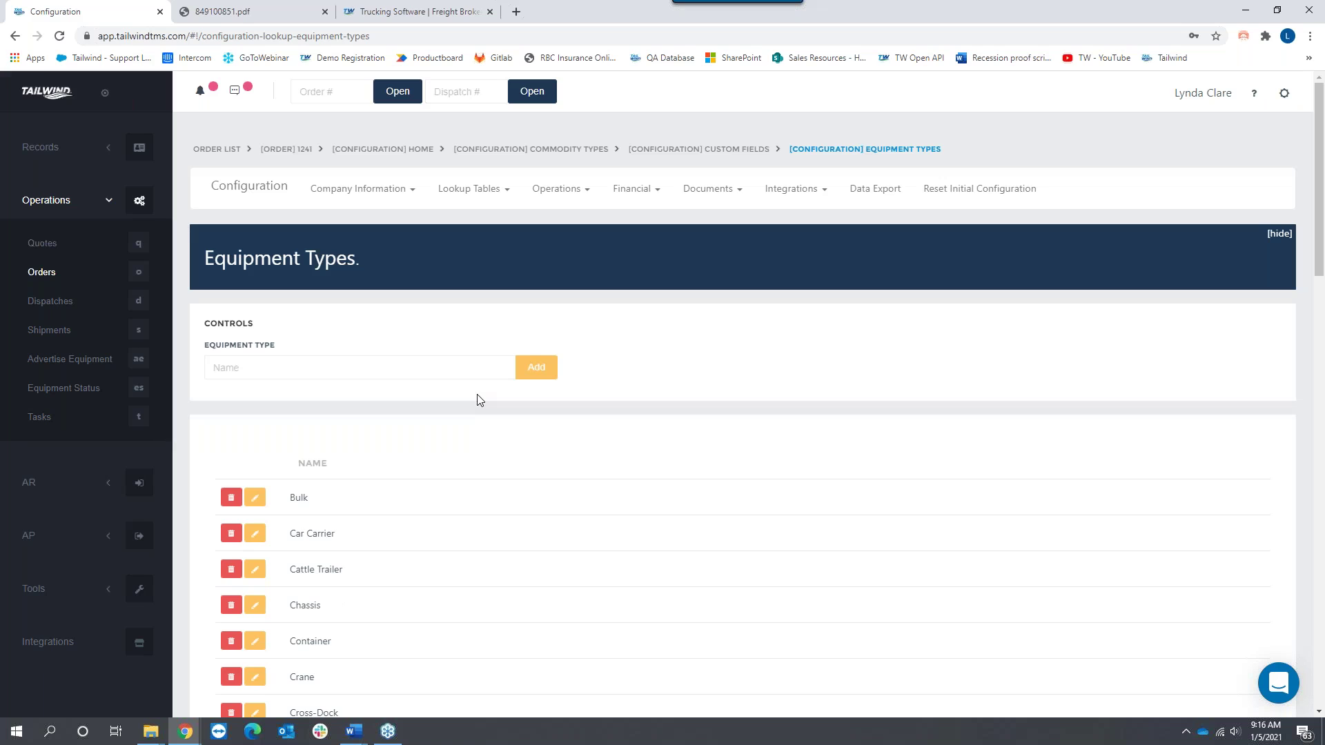
{"action": "scroll", "coordinate": [523, 535], "scroll_direction": "down", "scroll_amount": 5}
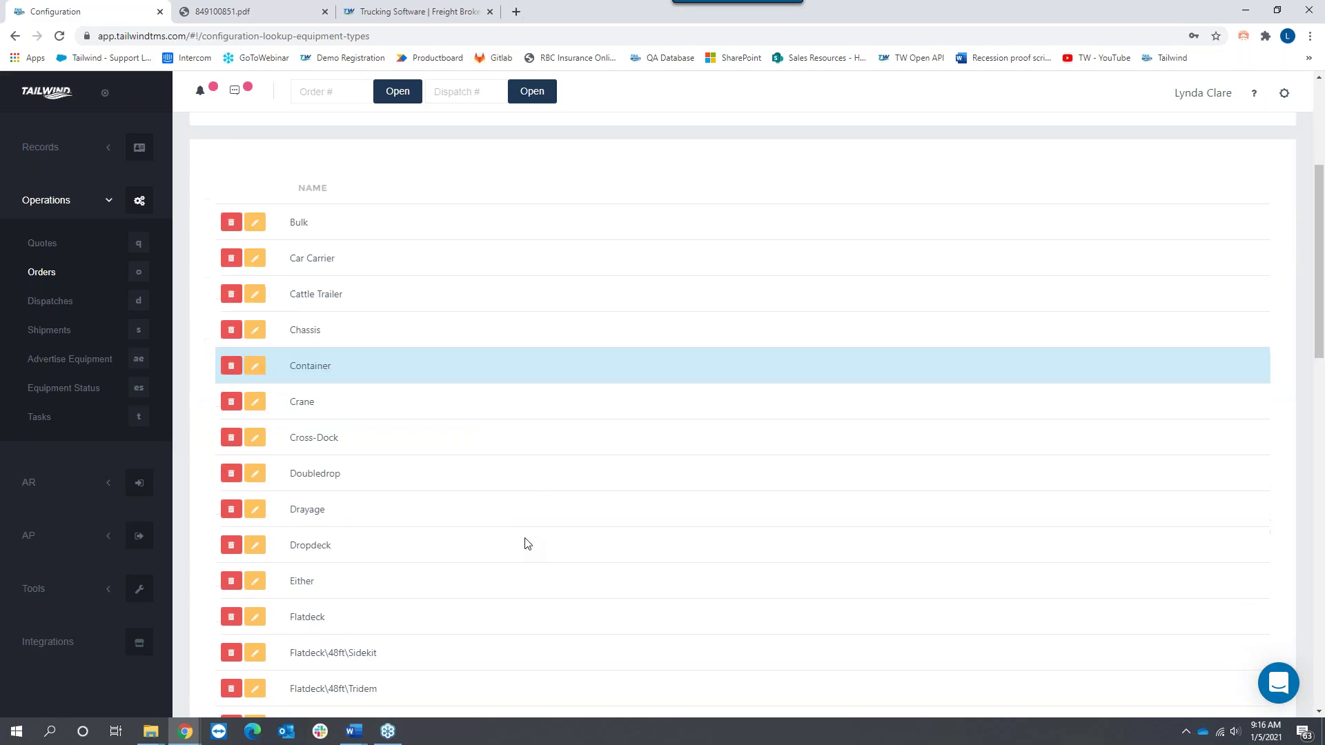
{"action": "scroll", "coordinate": [524, 544], "scroll_direction": "down", "scroll_amount": 8}
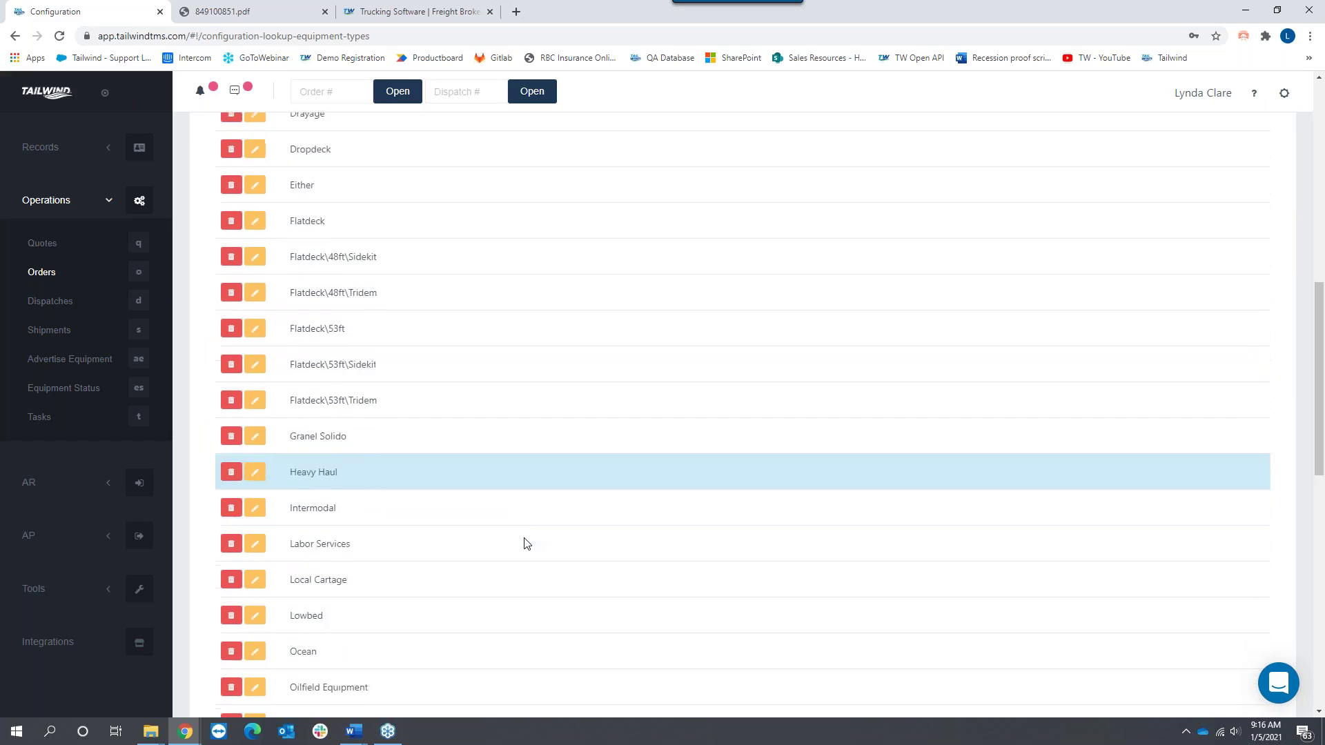
{"action": "scroll", "coordinate": [524, 543], "scroll_direction": "down", "scroll_amount": 2}
{"action": "scroll", "coordinate": [524, 543], "scroll_direction": "up", "scroll_amount": 9}
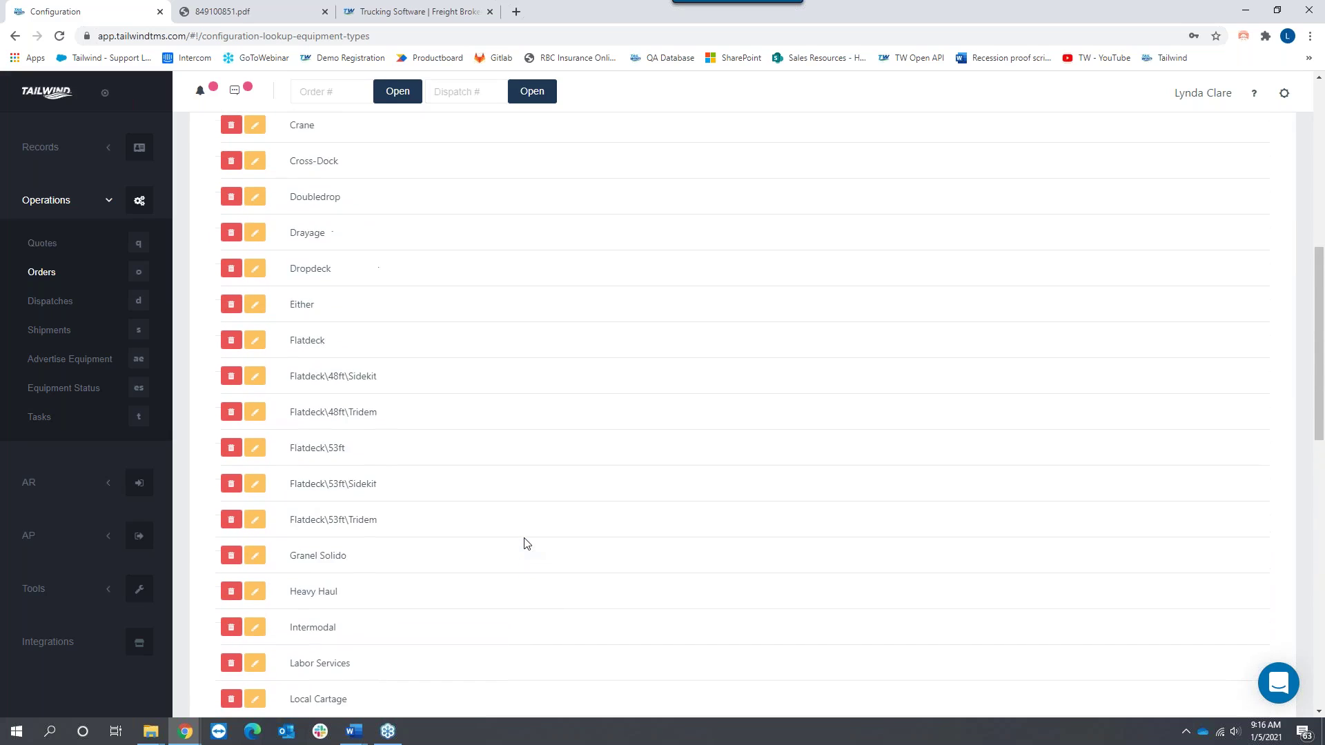
{"action": "scroll", "coordinate": [525, 543], "scroll_direction": "up", "scroll_amount": 2}
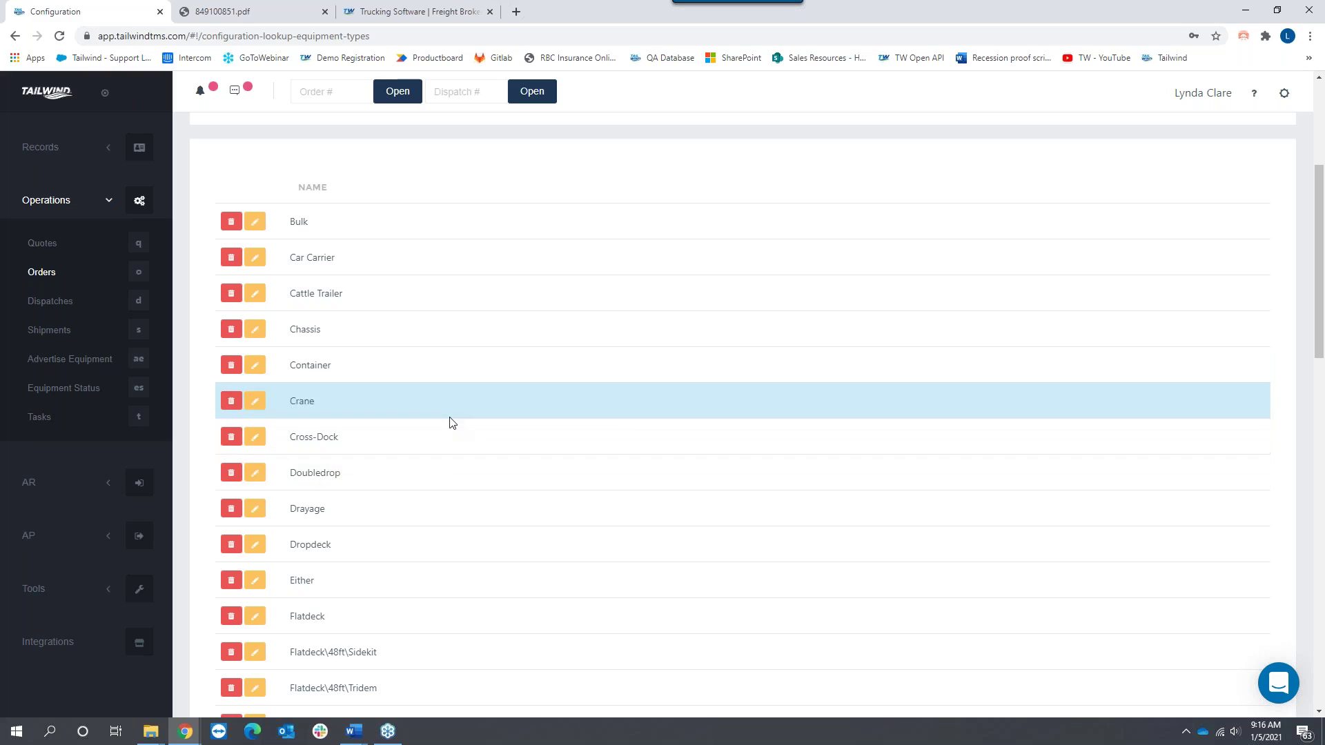
{"action": "scroll", "coordinate": [449, 422], "scroll_direction": "up", "scroll_amount": 4}
Step: Enter a sample equipment type 'Conestoga - 48', delete it unsaved, then open States / Provinces
{"action": "left_click", "coordinate": [254, 359]}
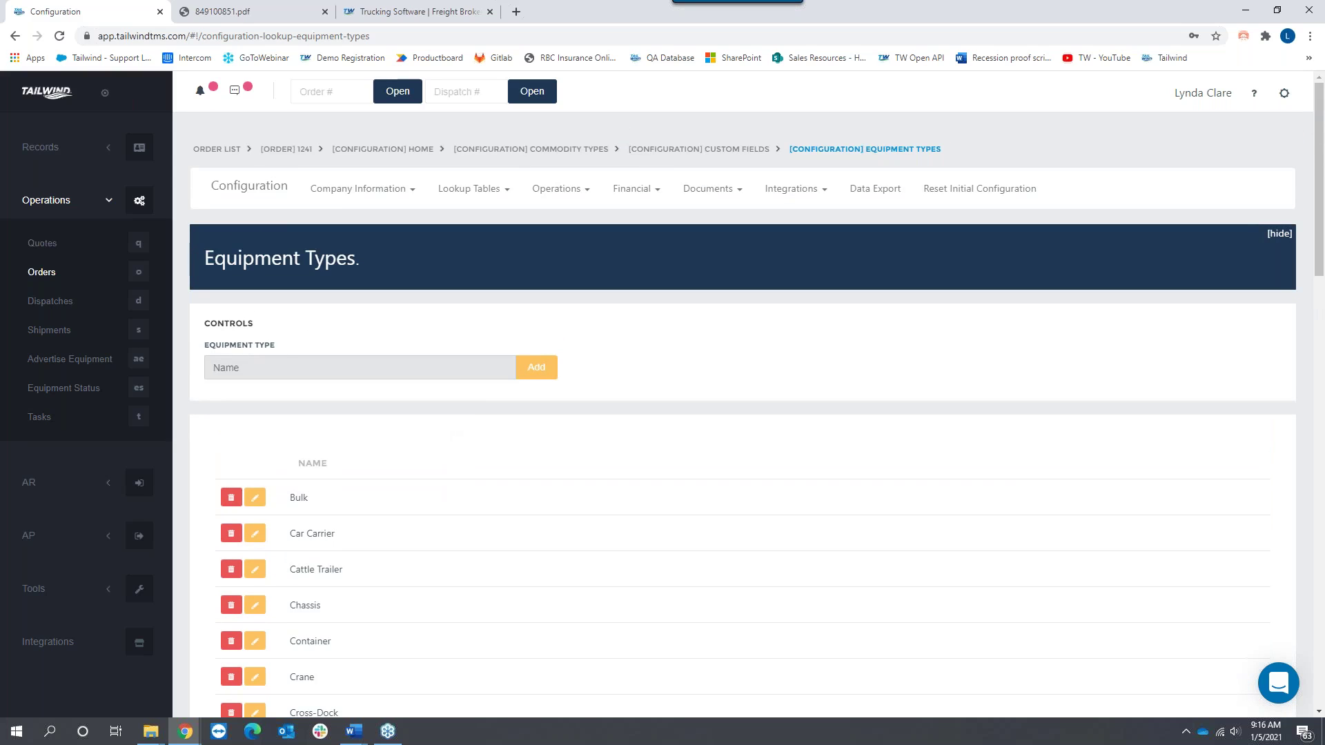
{"action": "type", "text": "Conestoga"}
{"action": "type", "text": "- 48"}
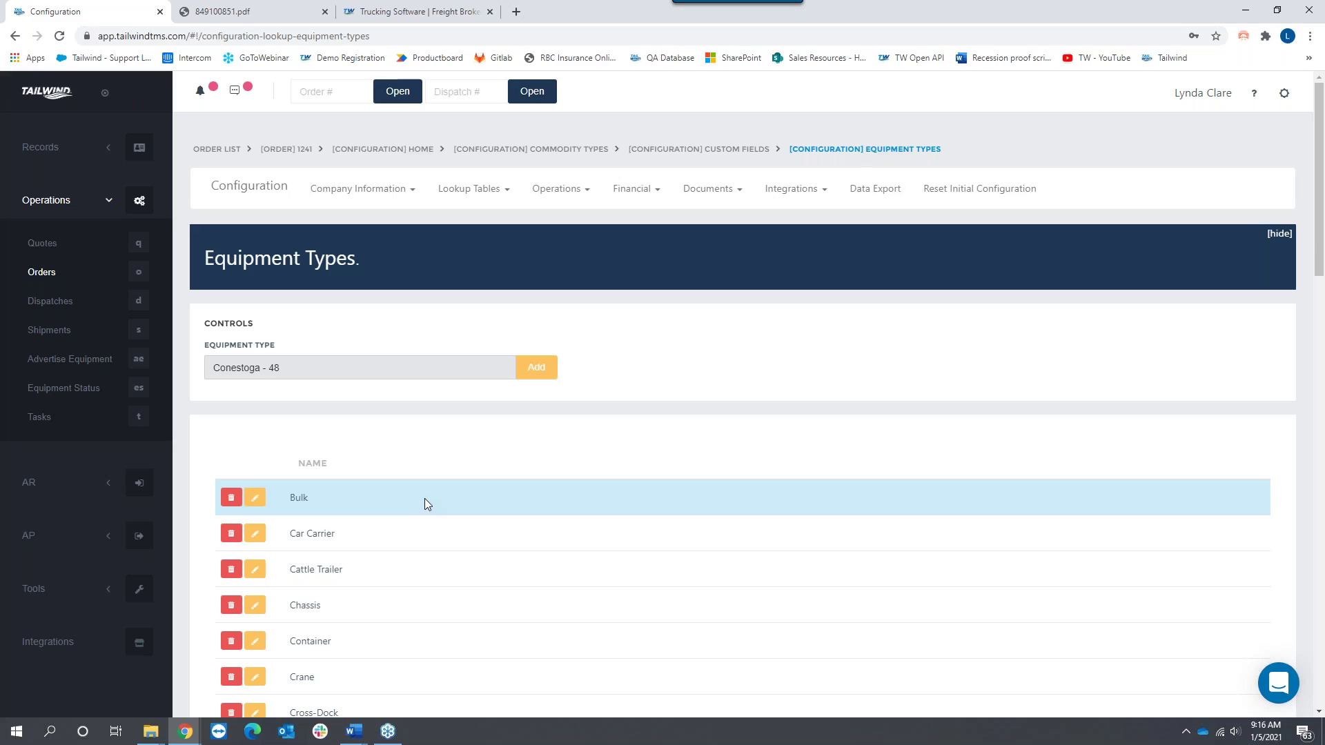
{"action": "left_click_drag", "start_coordinate": [285, 371], "coordinate": [148, 363]}
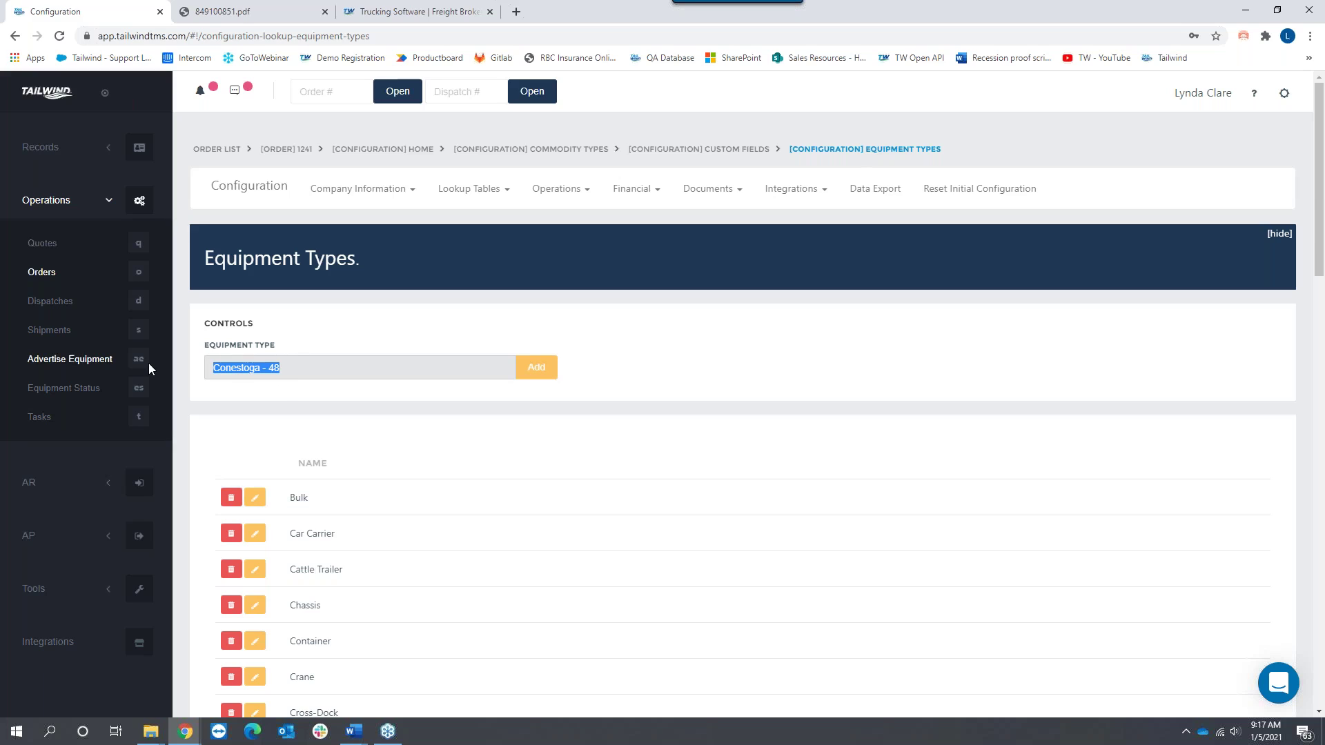
{"action": "key", "text": "BackSpace"}
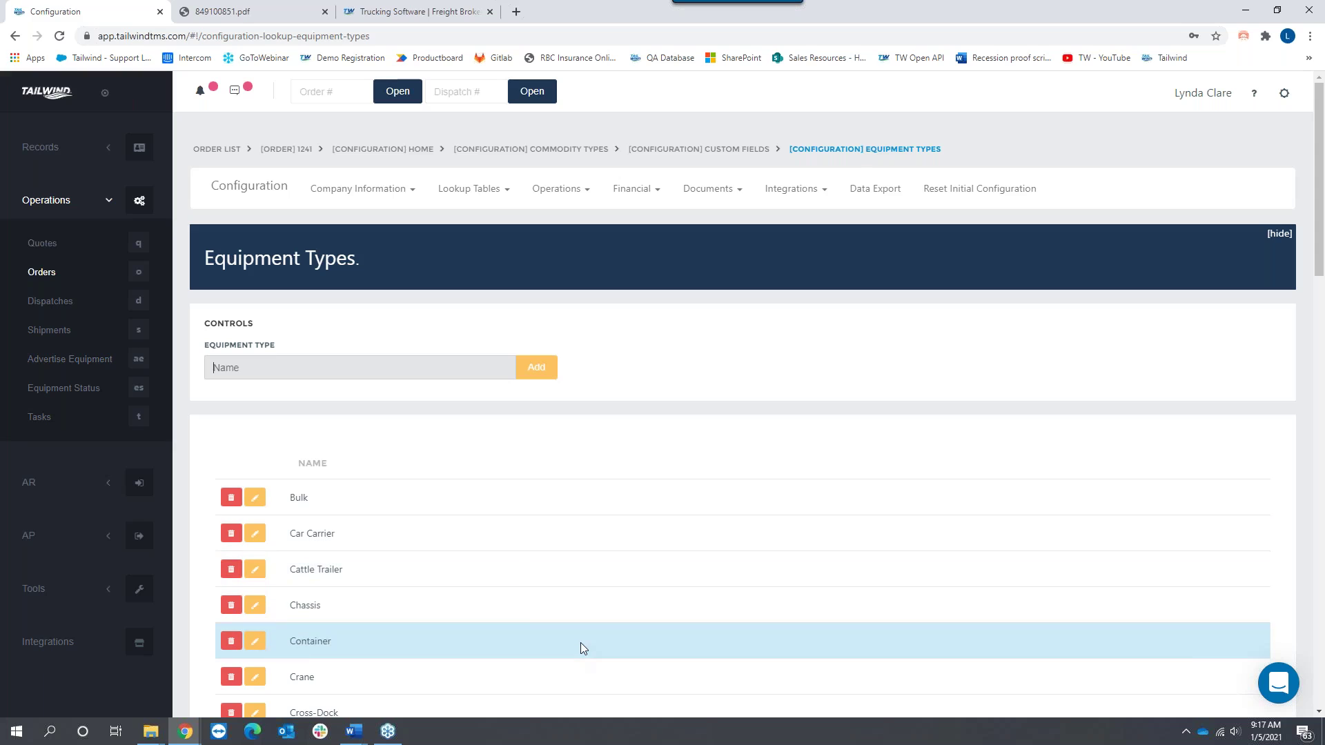
{"action": "left_click", "coordinate": [470, 190]}
{"action": "left_click", "coordinate": [486, 435]}
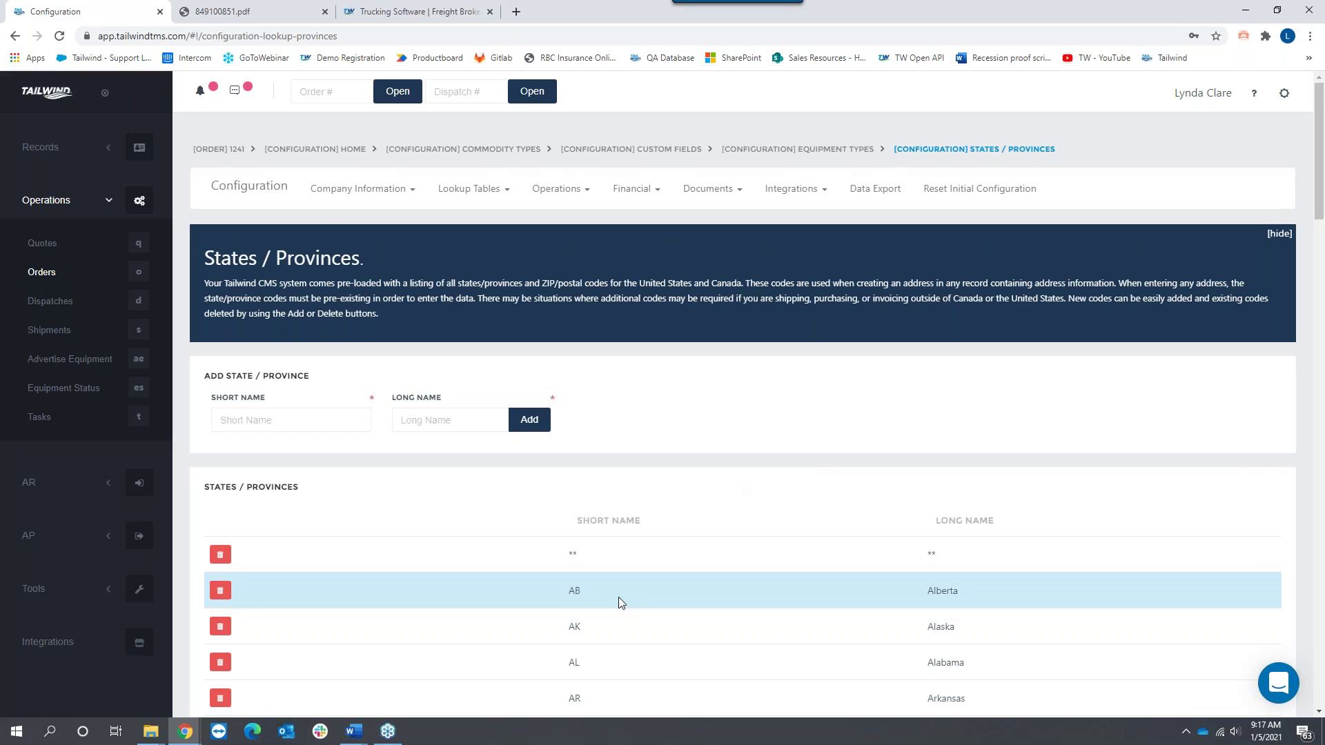
Step: Scroll through the pre-loaded state and province codes, such as AB Alberta, and back to the top
{"action": "scroll", "coordinate": [618, 598], "scroll_direction": "down", "scroll_amount": 4}
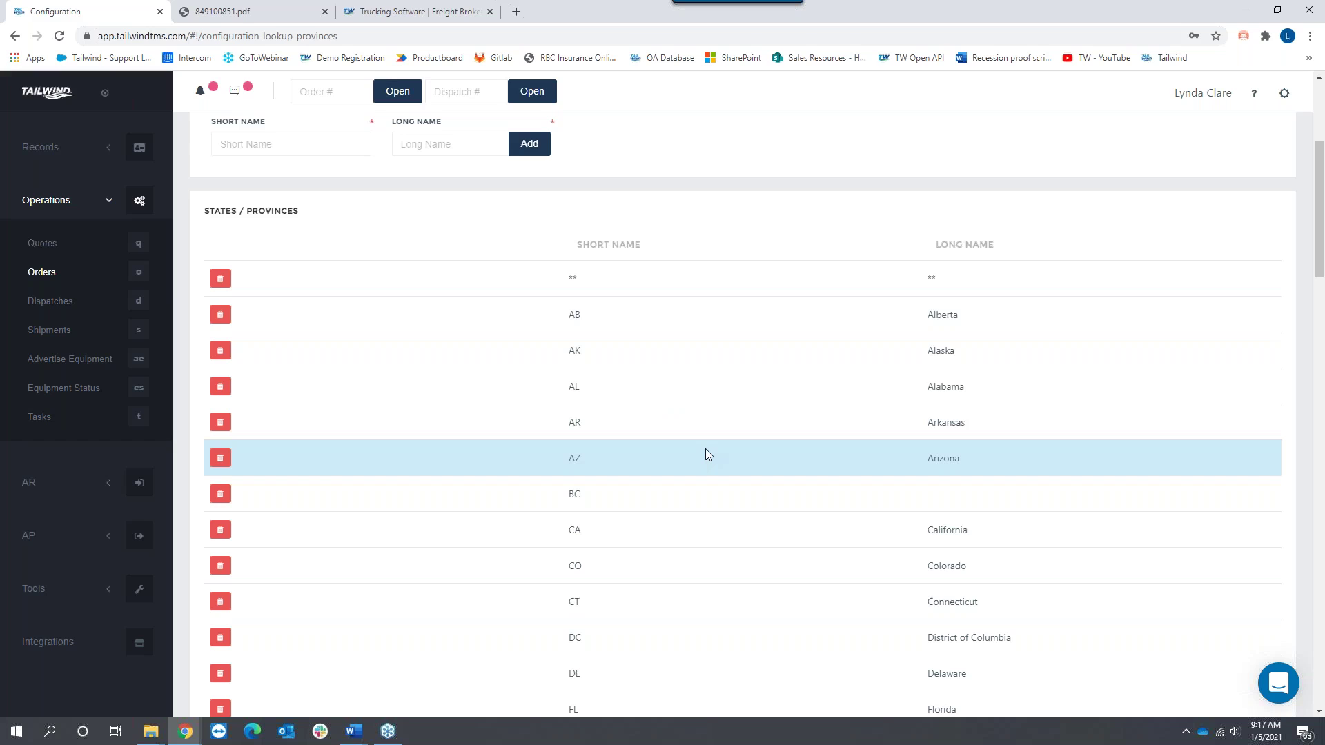
{"action": "scroll", "coordinate": [706, 454], "scroll_direction": "up", "scroll_amount": 4}
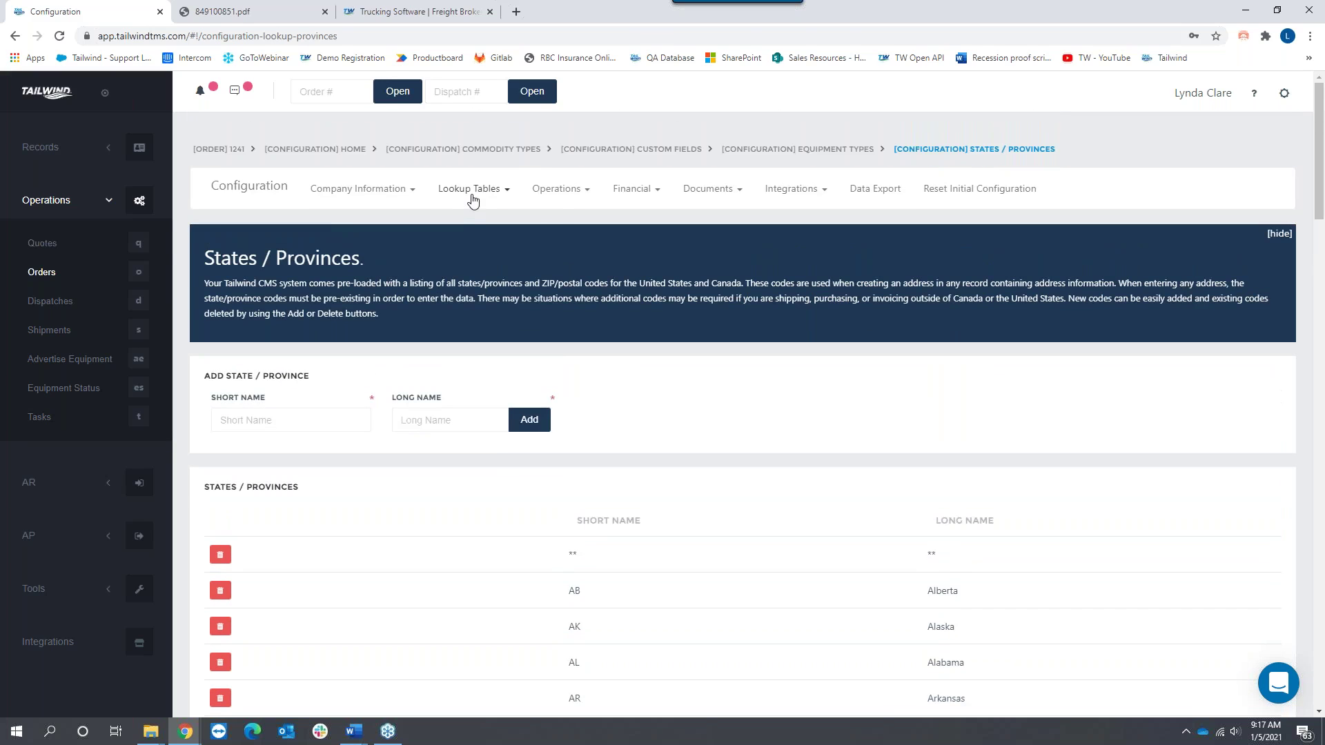
{"action": "left_click", "coordinate": [474, 190]}
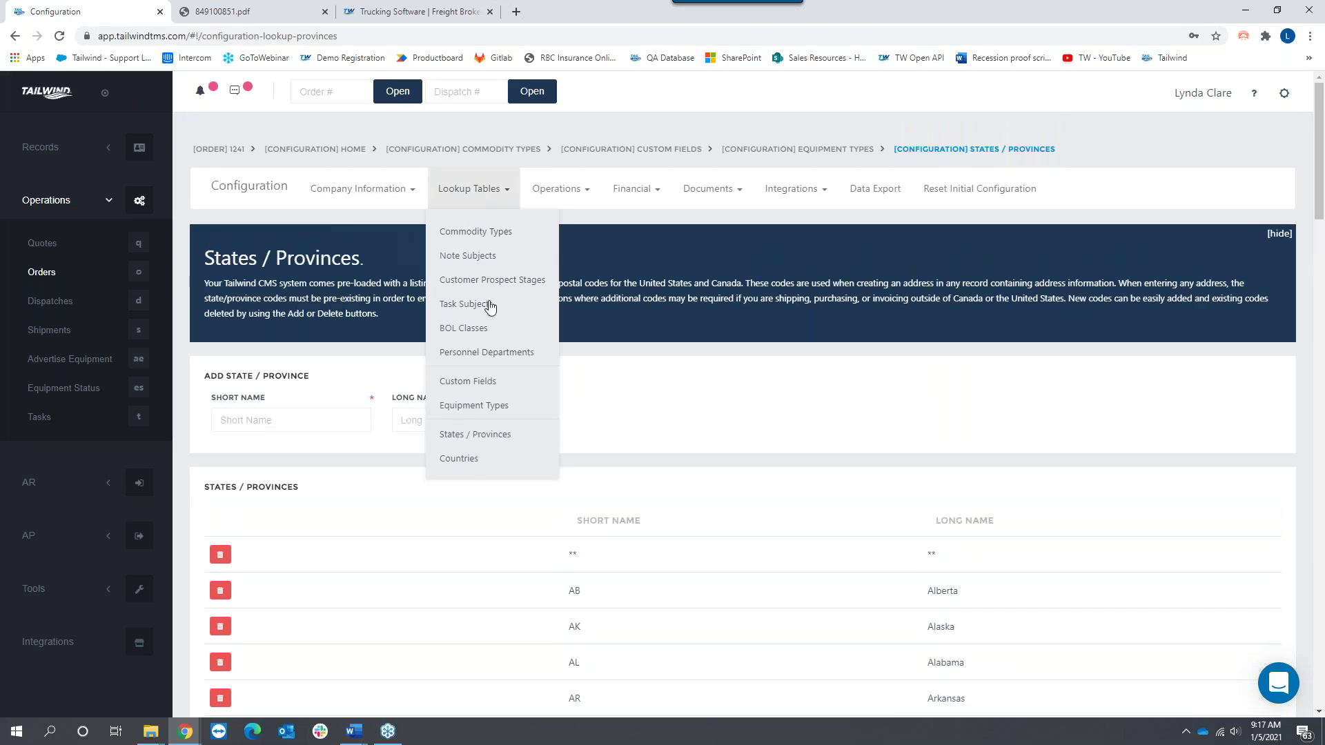
Step: View the Countries lookup table listing CA Canada, MX Mexico and US USA
{"action": "left_click", "coordinate": [465, 468]}
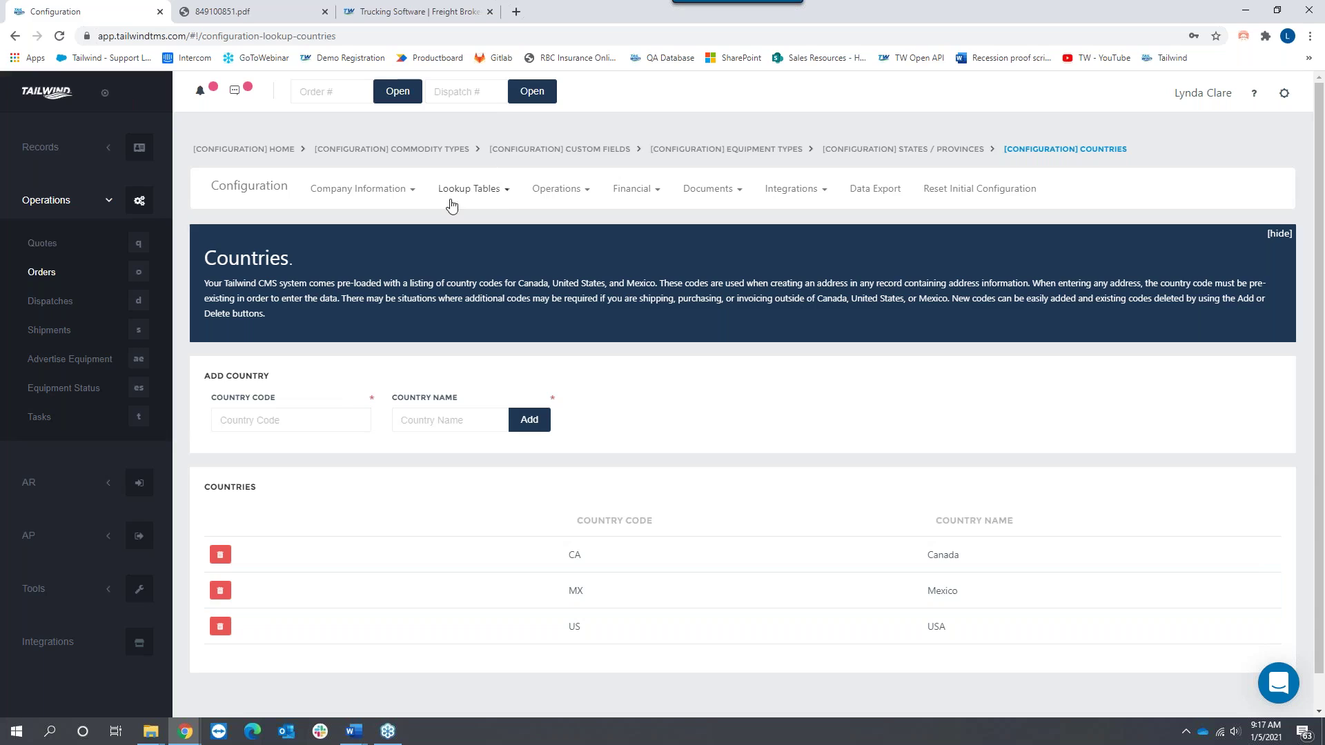
{"action": "left_click", "coordinate": [562, 198]}
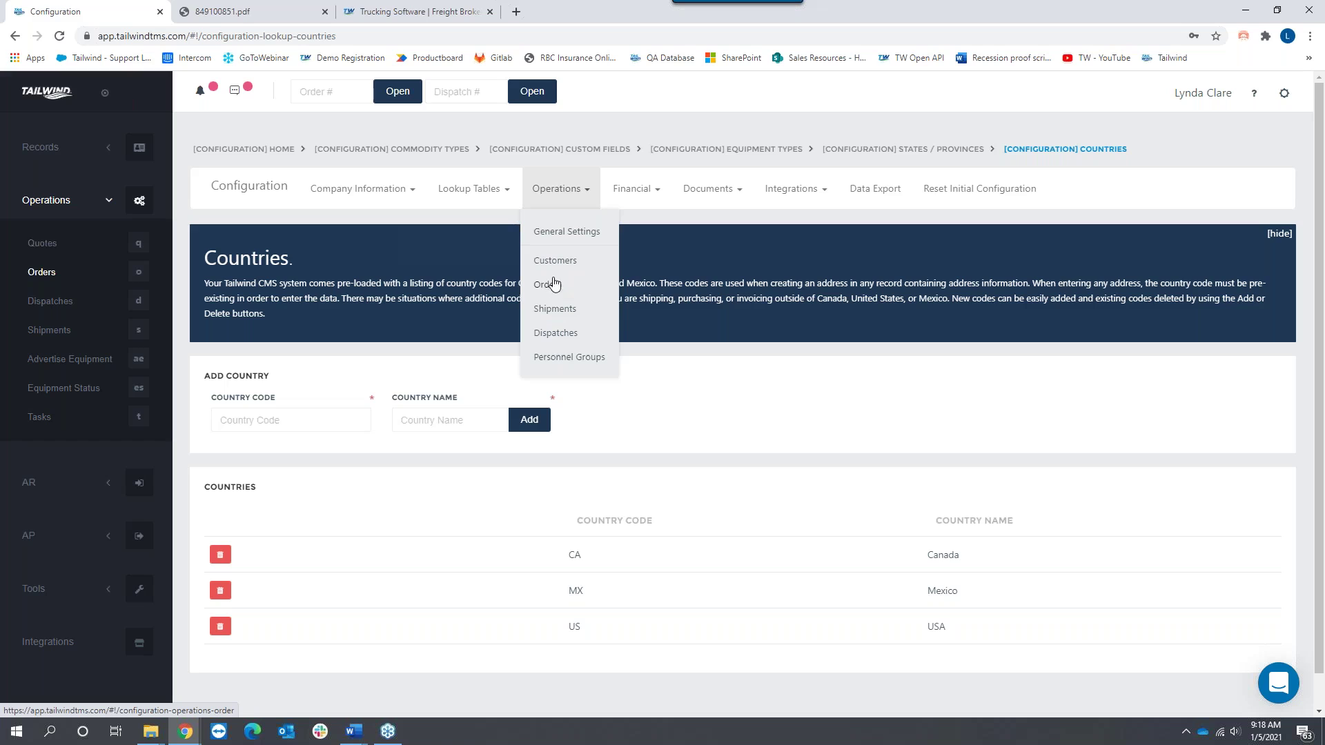
Step: Open Customer Settings and toggle Always Link Locations to Customers on, then back off
{"action": "left_click", "coordinate": [561, 259]}
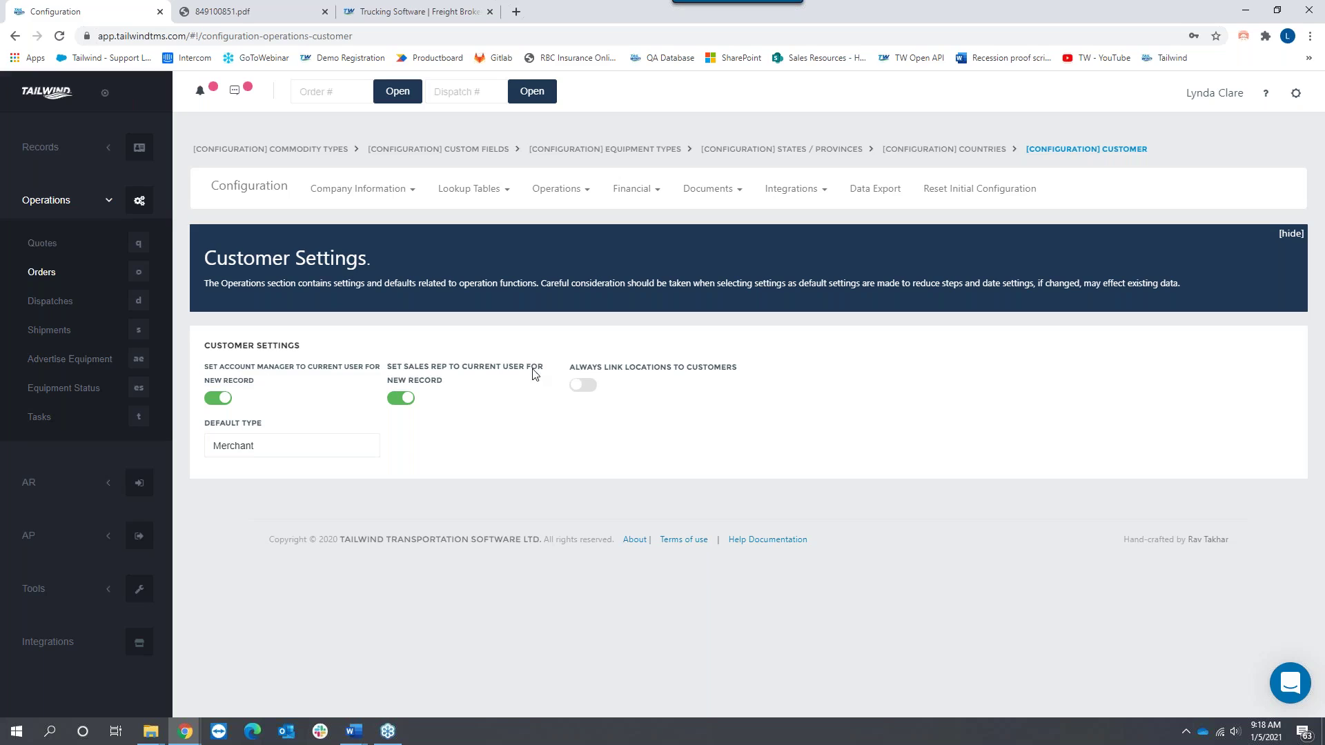
{"action": "left_click", "coordinate": [592, 388]}
{"action": "left_click", "coordinate": [577, 390]}
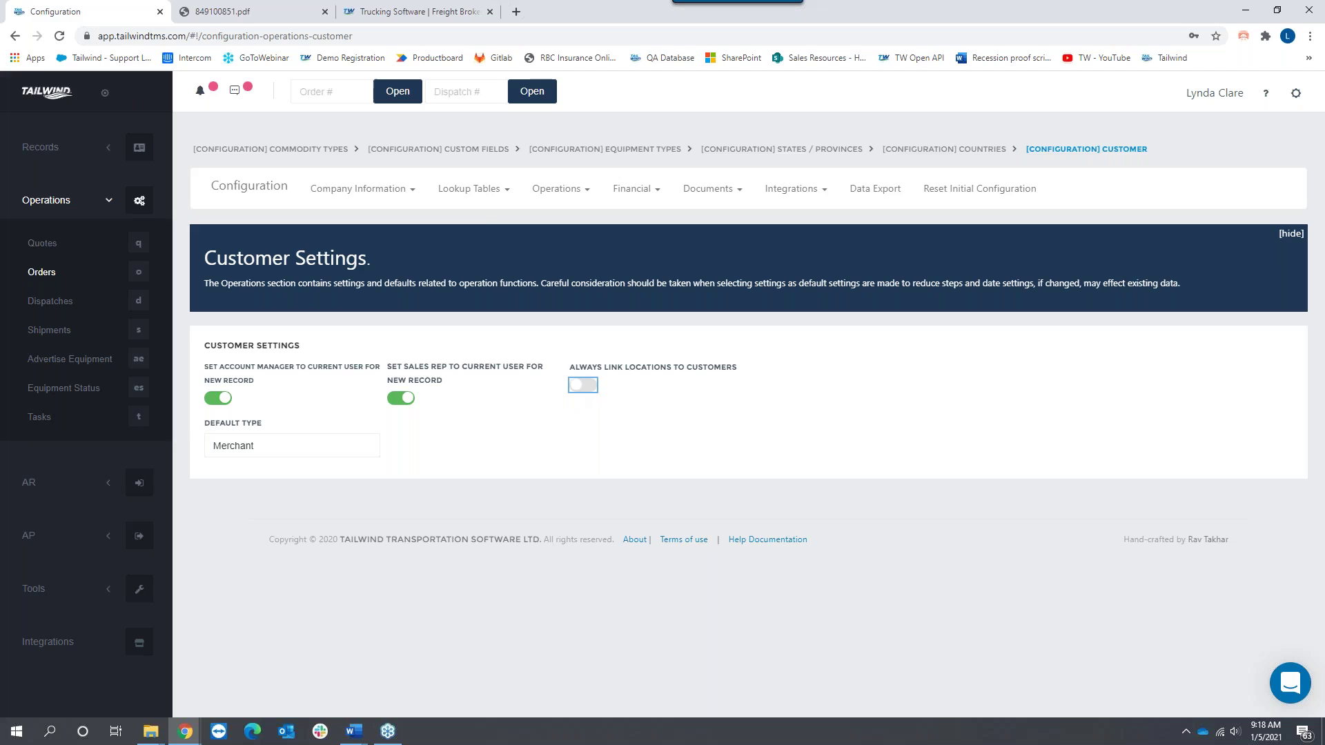
Step: Open Order Settings and inspect the Next Invoice Number value 1243
{"action": "left_click", "coordinate": [559, 188]}
{"action": "left_click", "coordinate": [547, 285]}
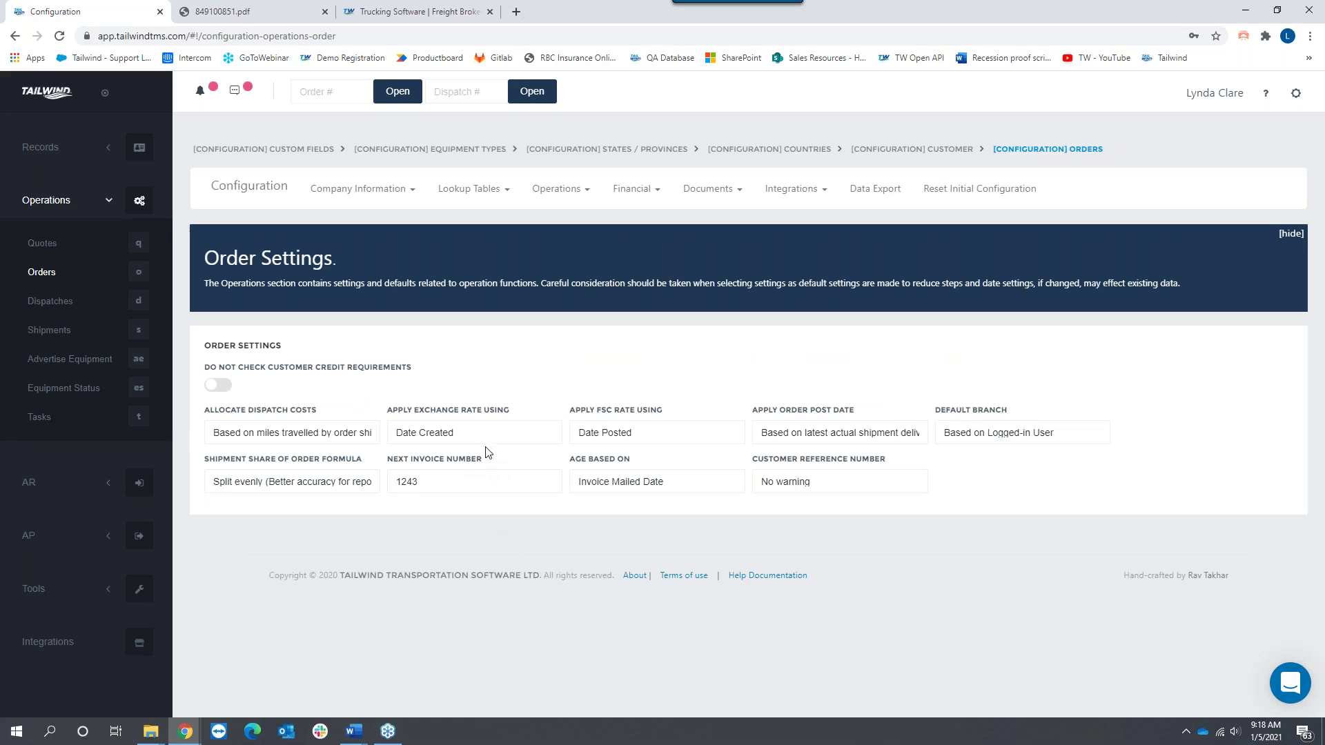
{"action": "left_click_drag", "start_coordinate": [487, 461], "coordinate": [429, 481]}
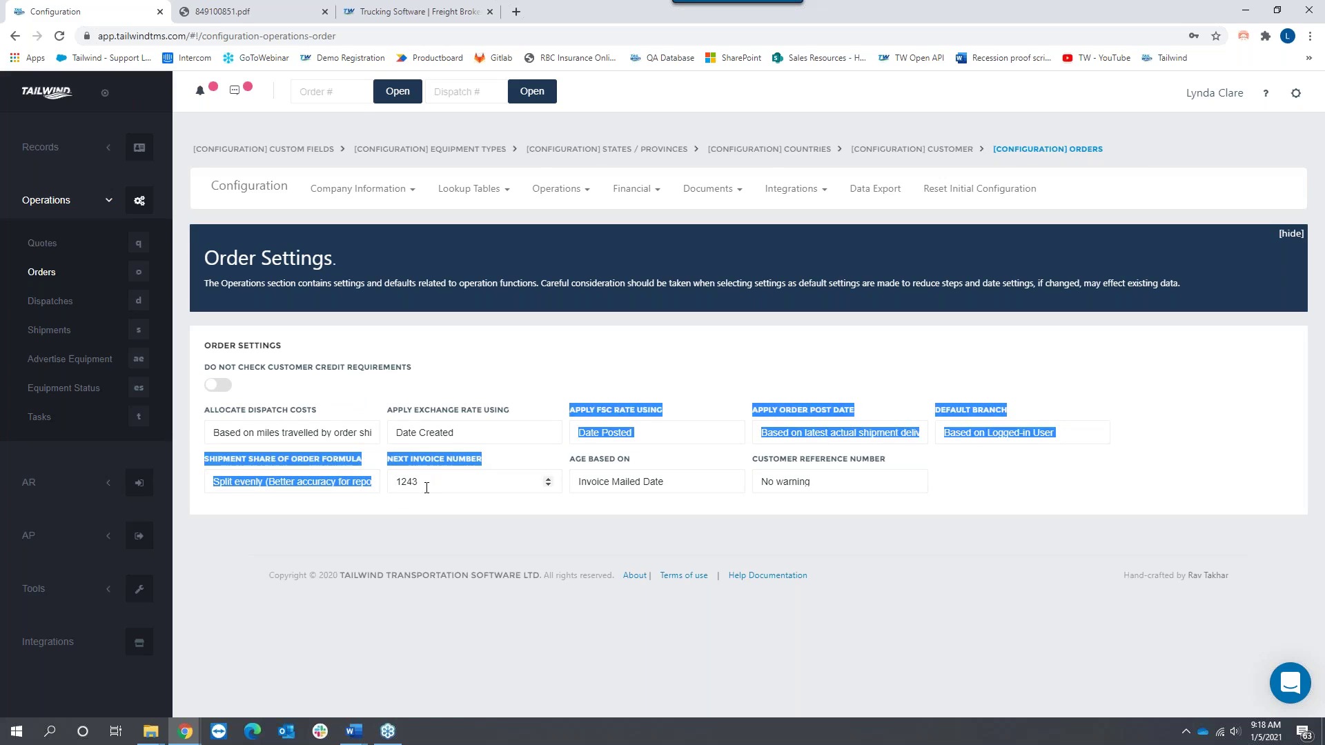
{"action": "left_click", "coordinate": [429, 481]}
{"action": "double_click", "coordinate": [419, 486]}
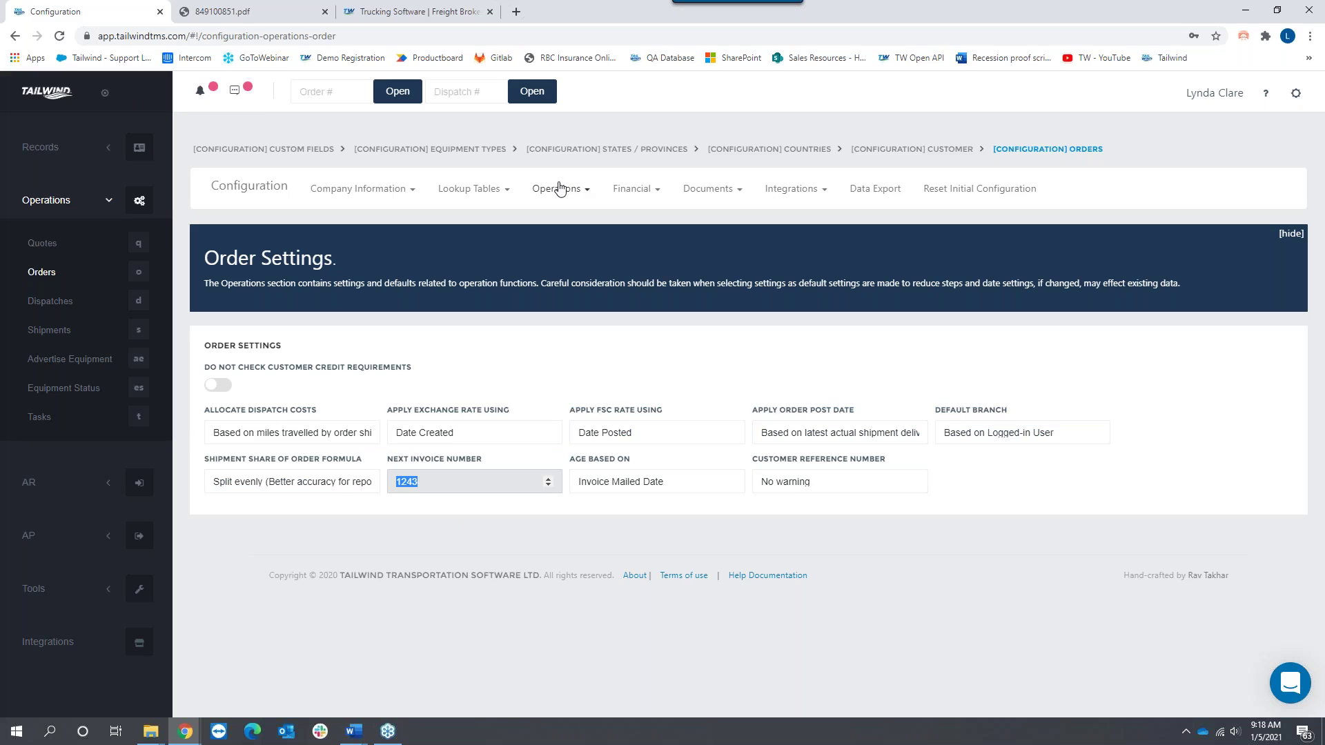
{"action": "left_click", "coordinate": [643, 193]}
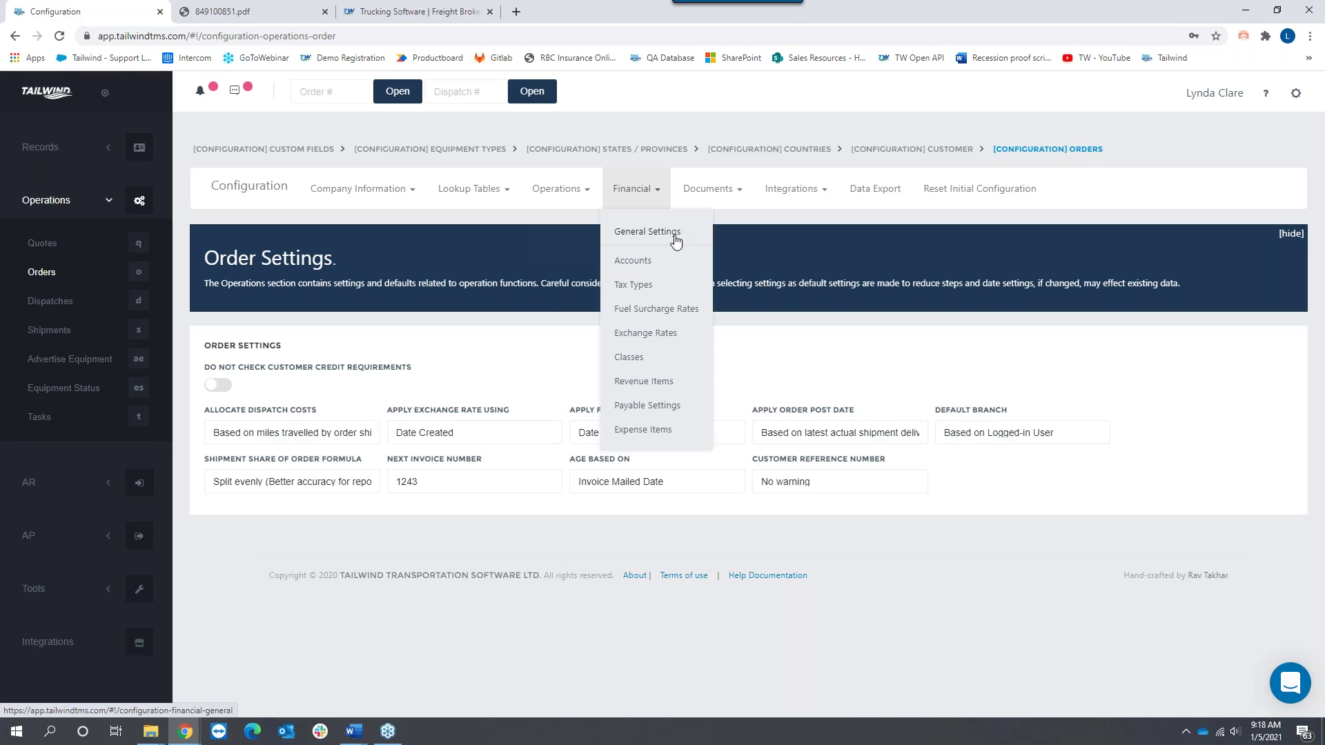
Step: In Financial Accounts, try renaming Chequing USD to 'Bank of America', then discard the change
{"action": "left_click", "coordinate": [633, 261]}
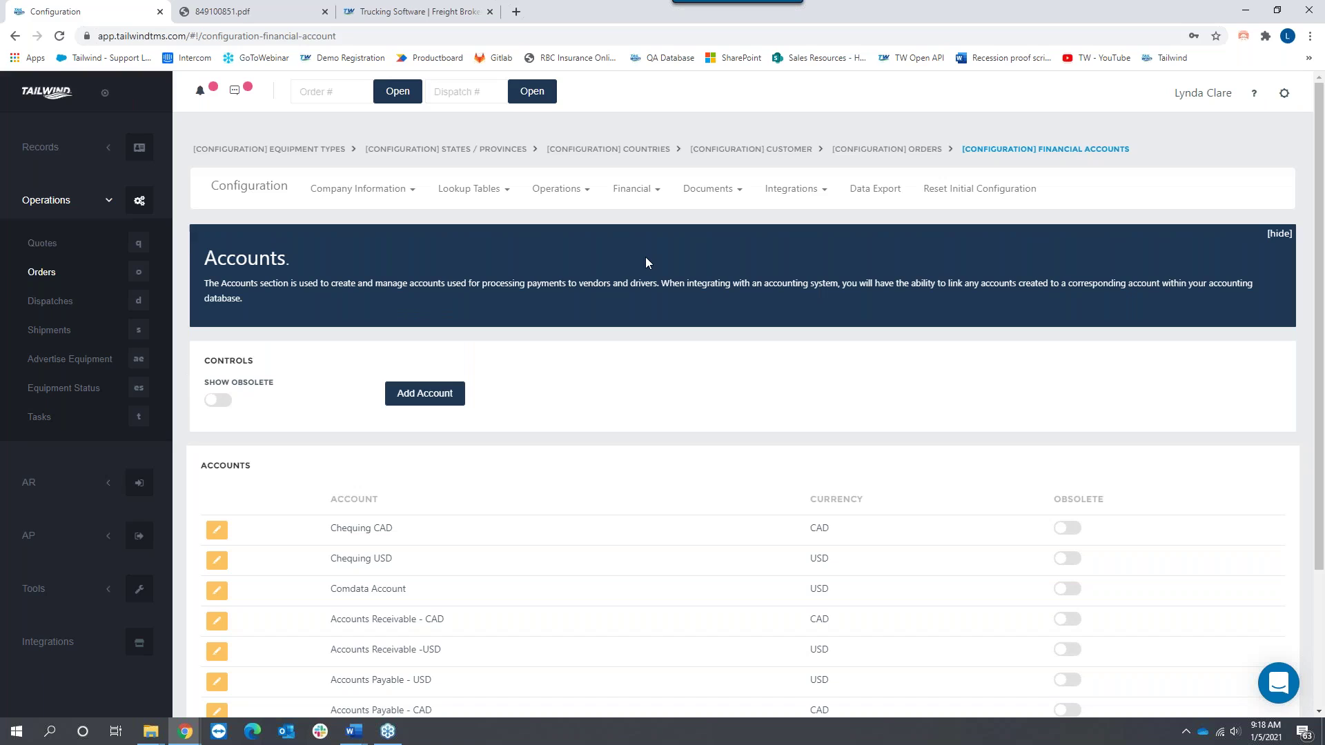
{"action": "scroll", "coordinate": [618, 368], "scroll_direction": "down", "scroll_amount": 3}
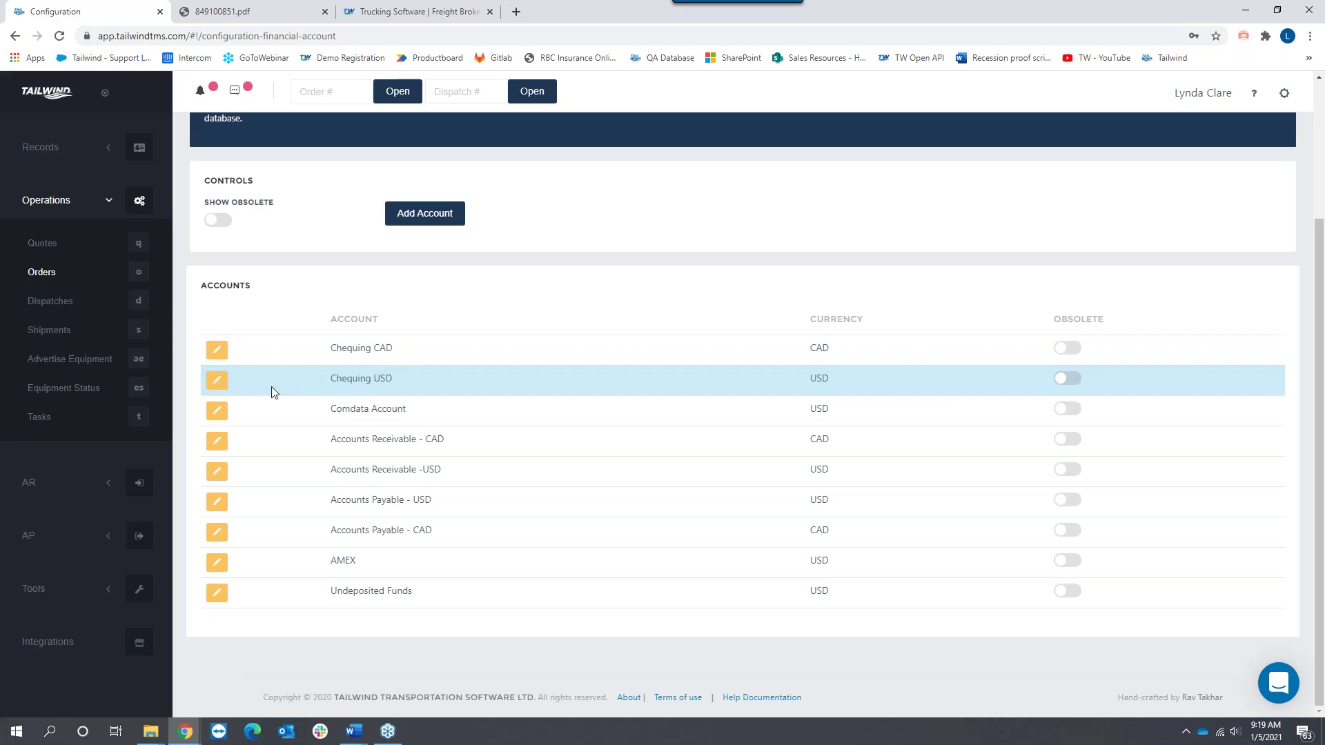
{"action": "left_click", "coordinate": [216, 379]}
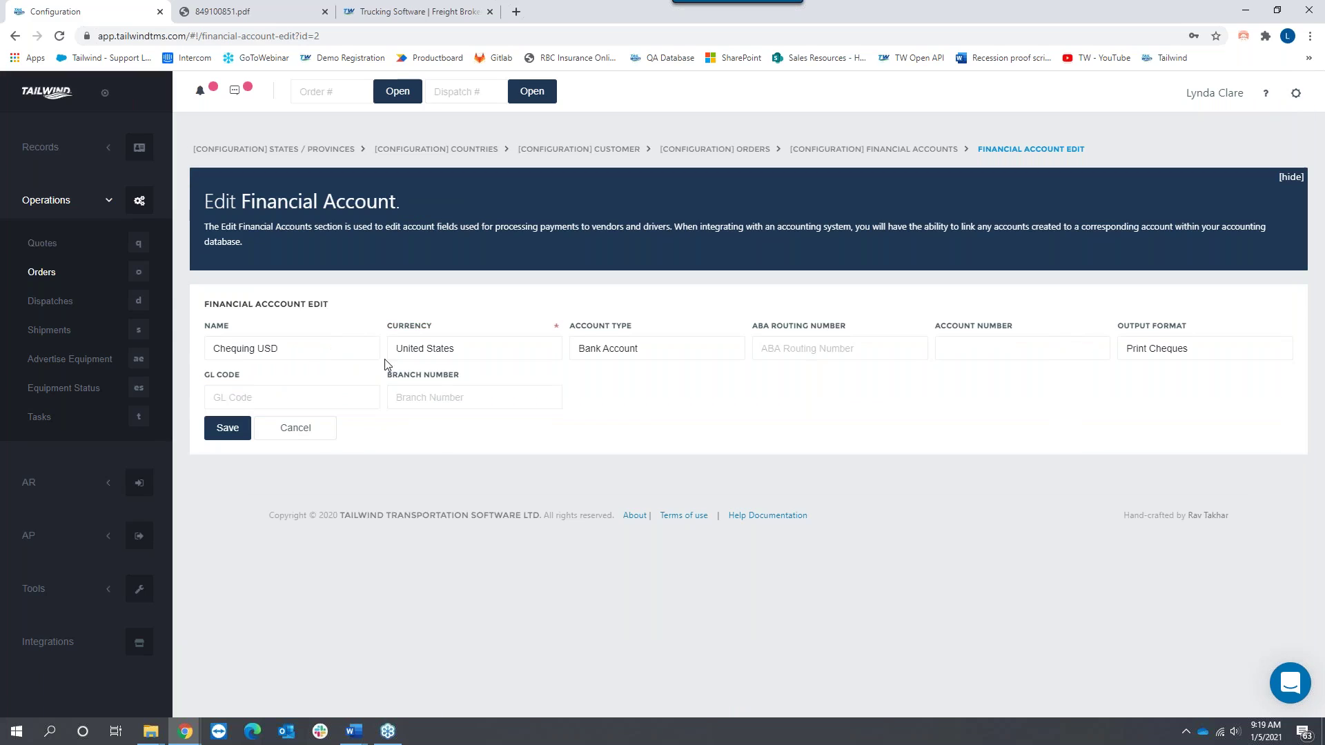
{"action": "left_click_drag", "start_coordinate": [282, 351], "coordinate": [170, 361]}
{"action": "type", "text": "Bank of Ame"}
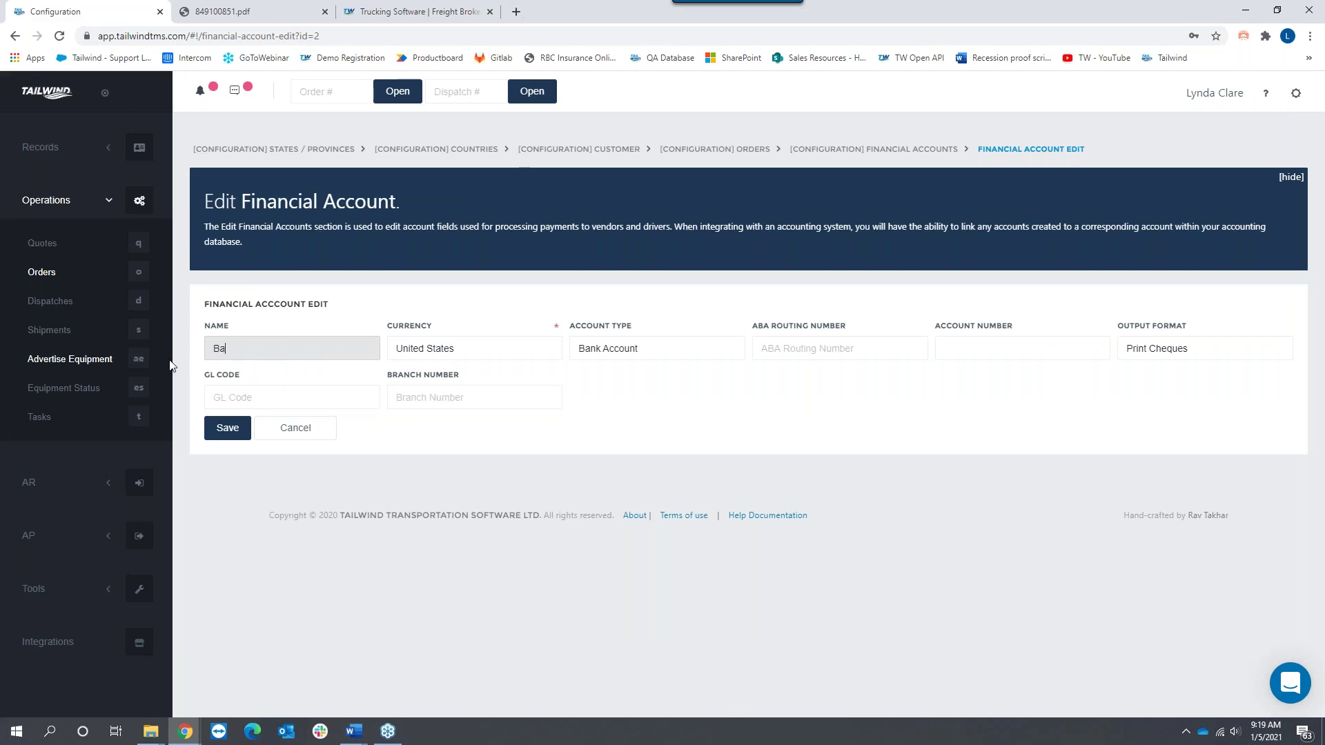
{"action": "type", "text": "rica"}
{"action": "left_click", "coordinate": [319, 436]}
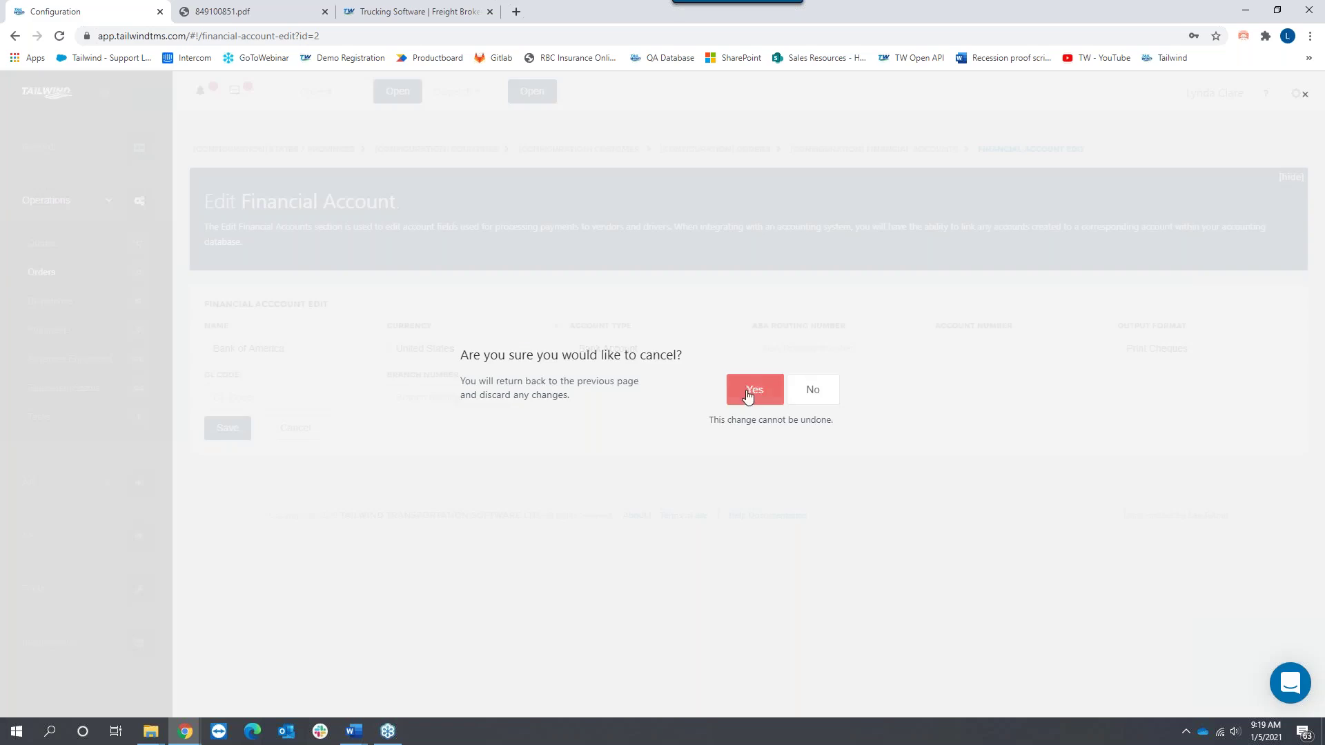
{"action": "left_click", "coordinate": [751, 394]}
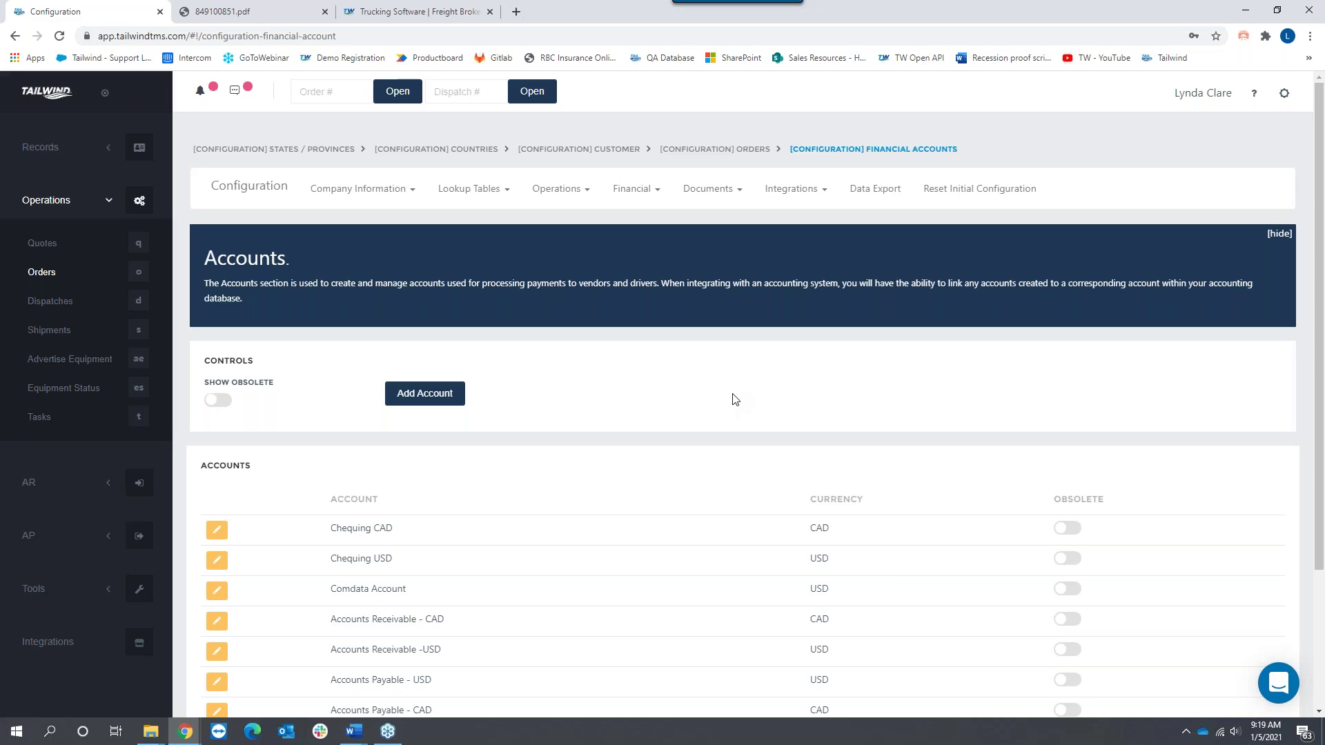
{"action": "left_click", "coordinate": [624, 196]}
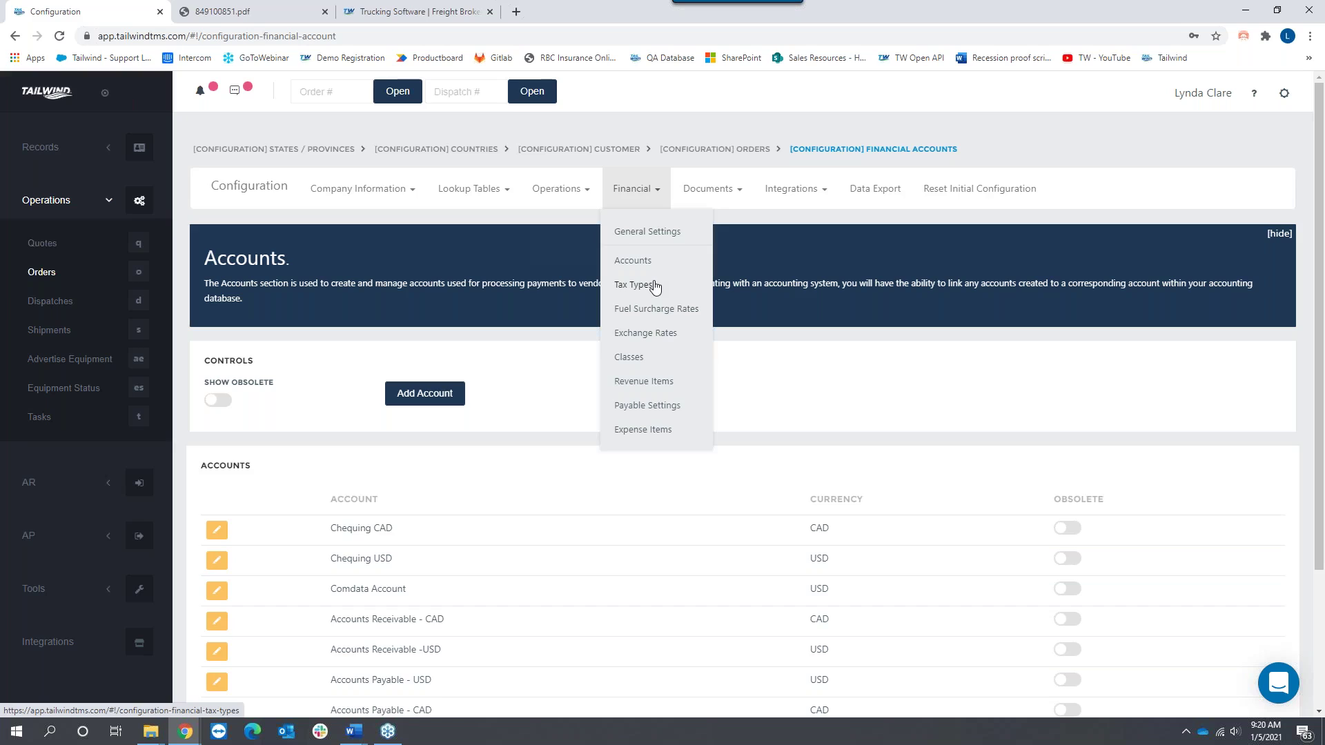
Step: View the Tax Types list, then the Fuel Surcharge Rates schedules
{"action": "left_click", "coordinate": [655, 286]}
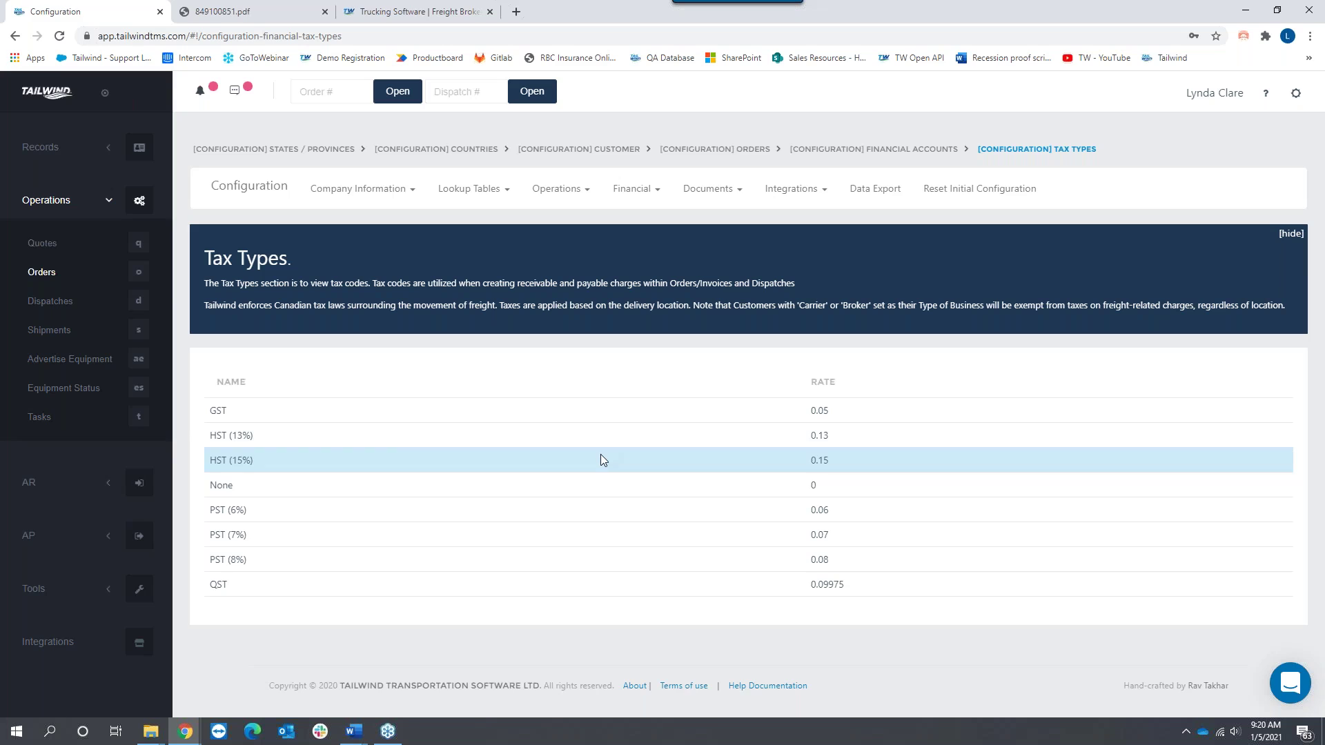
{"action": "left_click", "coordinate": [653, 196]}
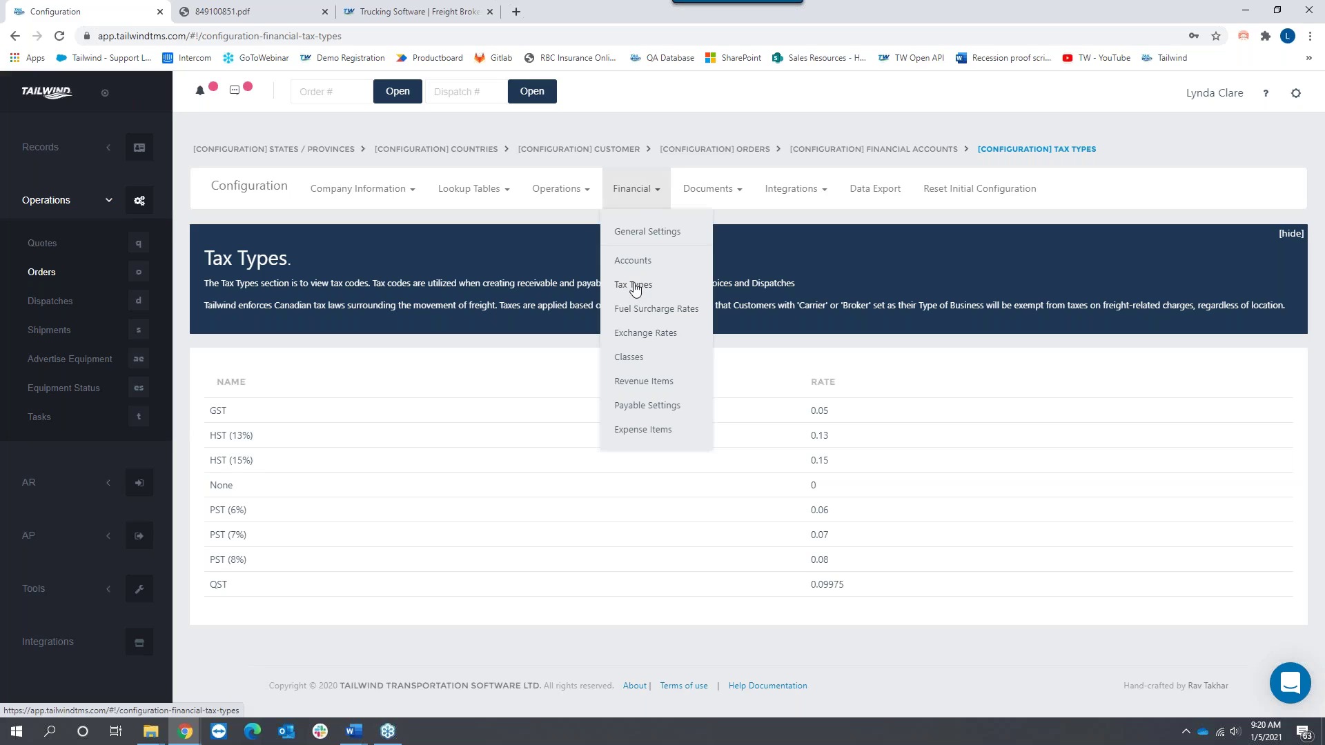
{"action": "left_click", "coordinate": [679, 314]}
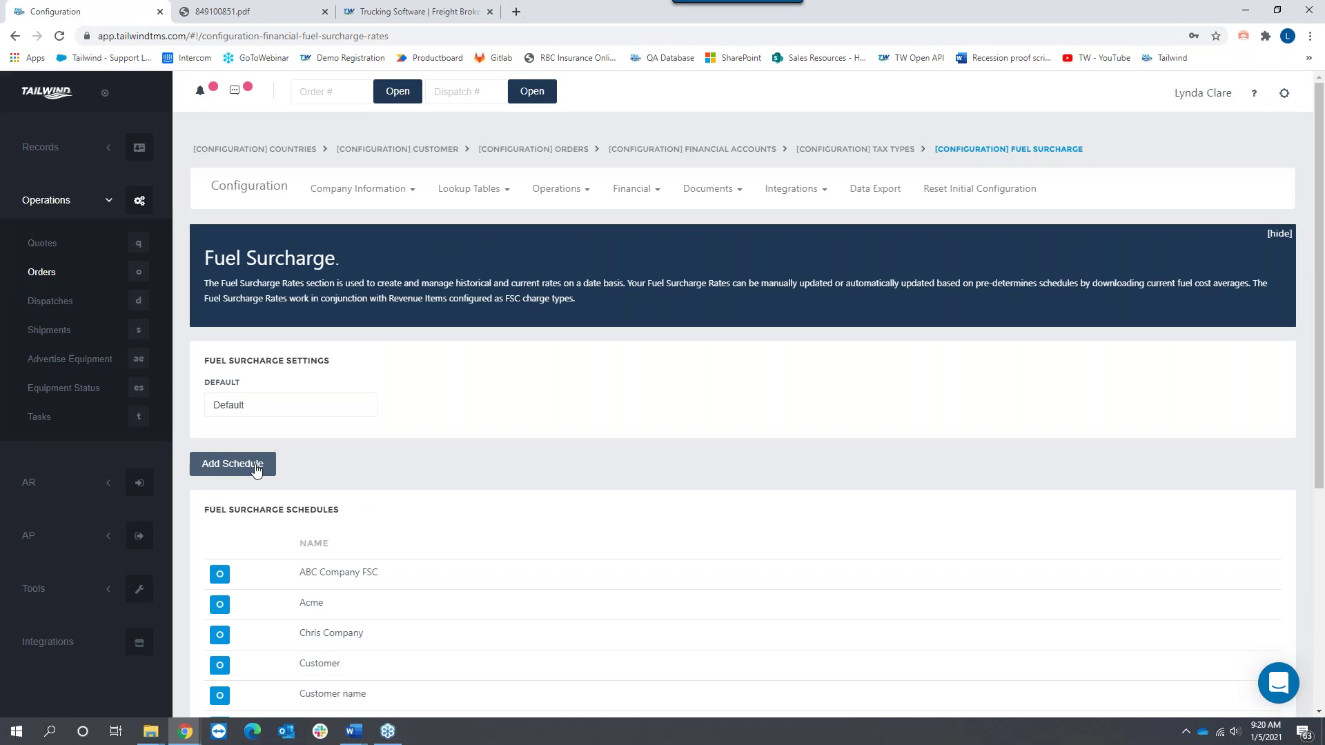
{"action": "left_click", "coordinate": [656, 192]}
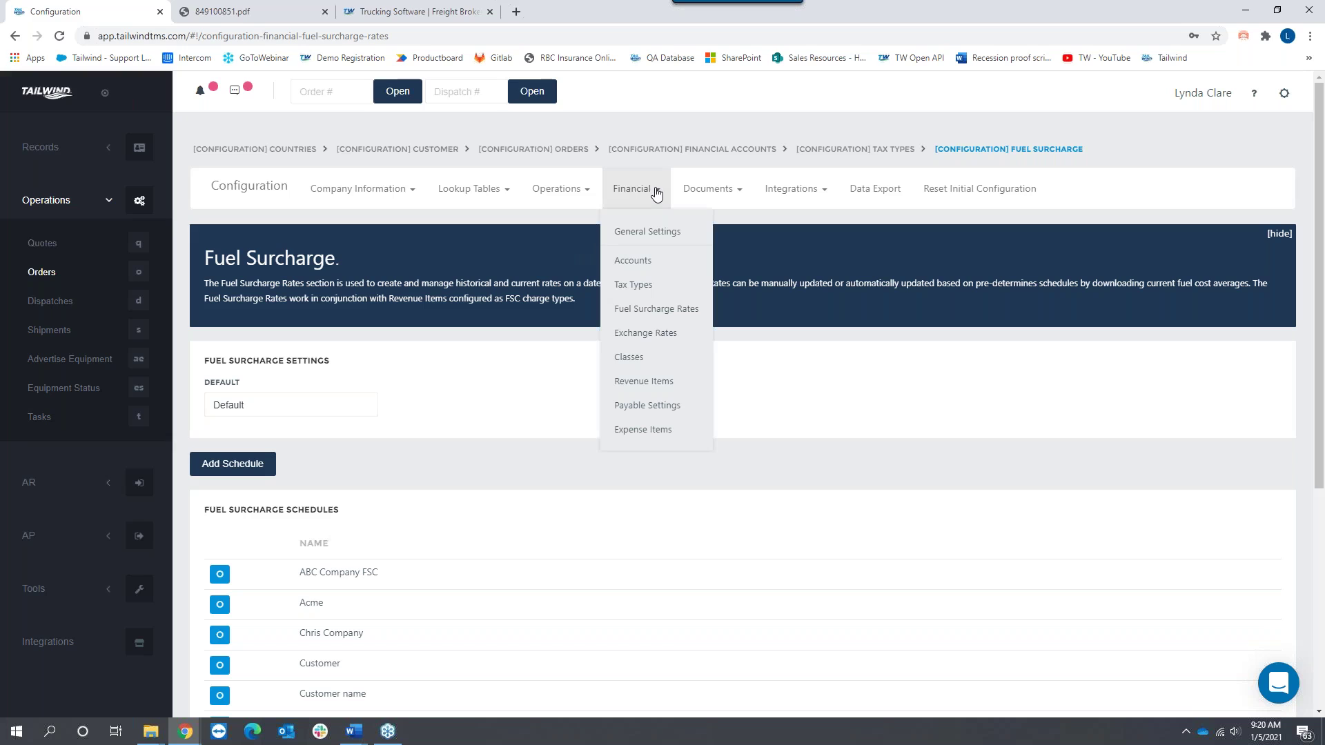
Step: Search the Tailwind Support Center for 'fuel Surcharge', then return to the configuration pages
{"action": "left_click", "coordinate": [414, 11]}
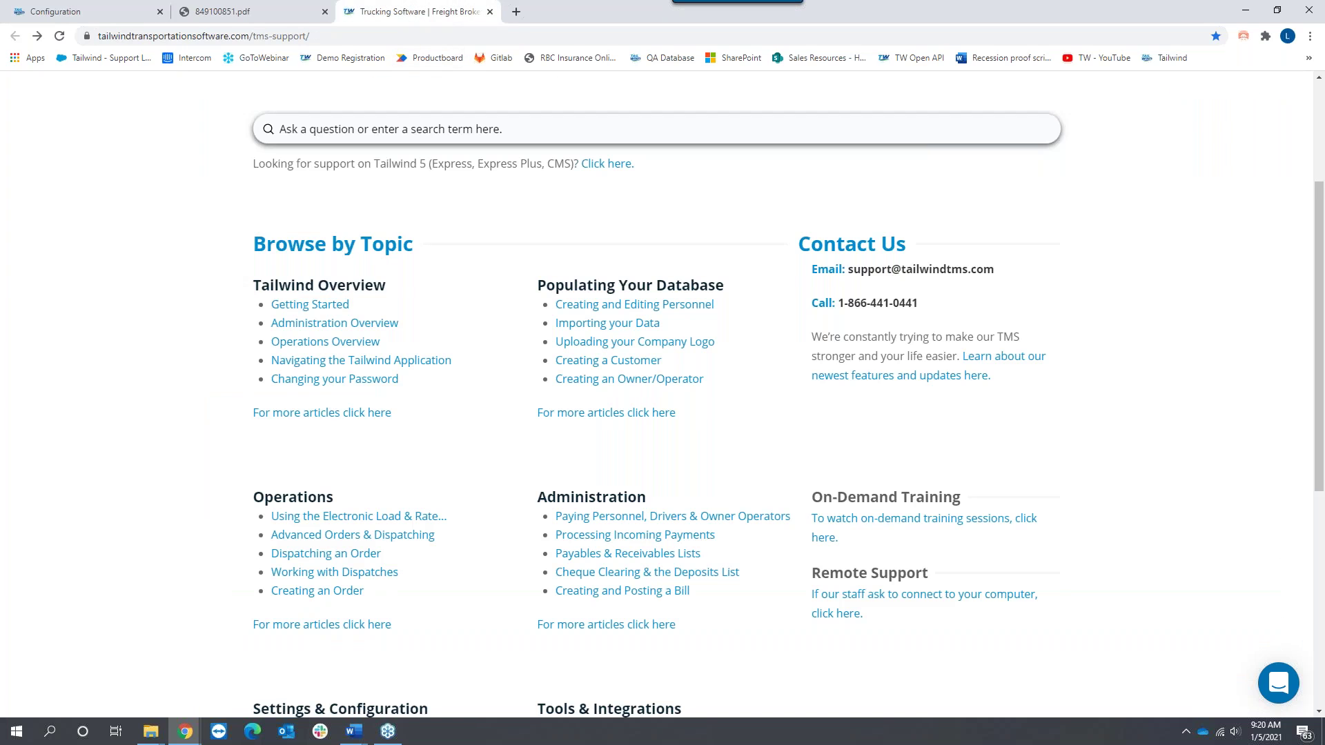
{"action": "left_click", "coordinate": [381, 128]}
{"action": "type", "text": "fuel "}
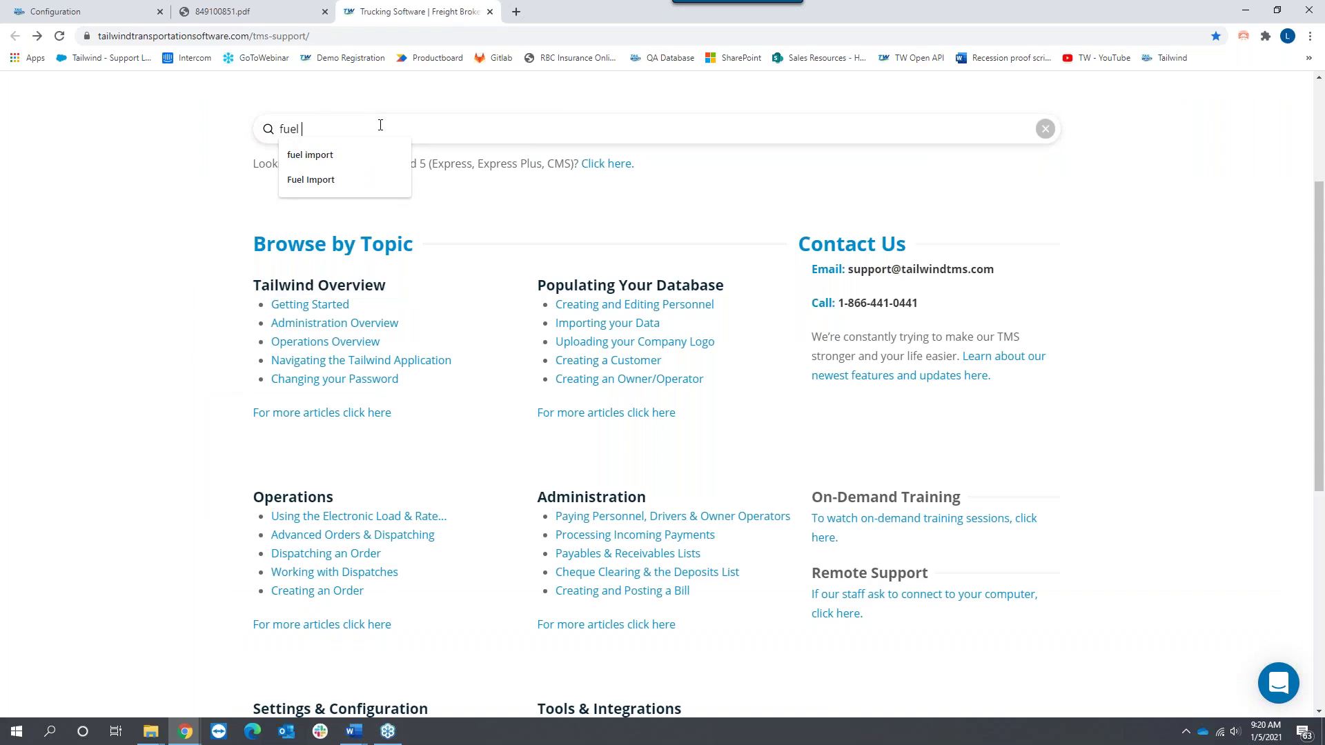
{"action": "type", "text": "Surcharge"}
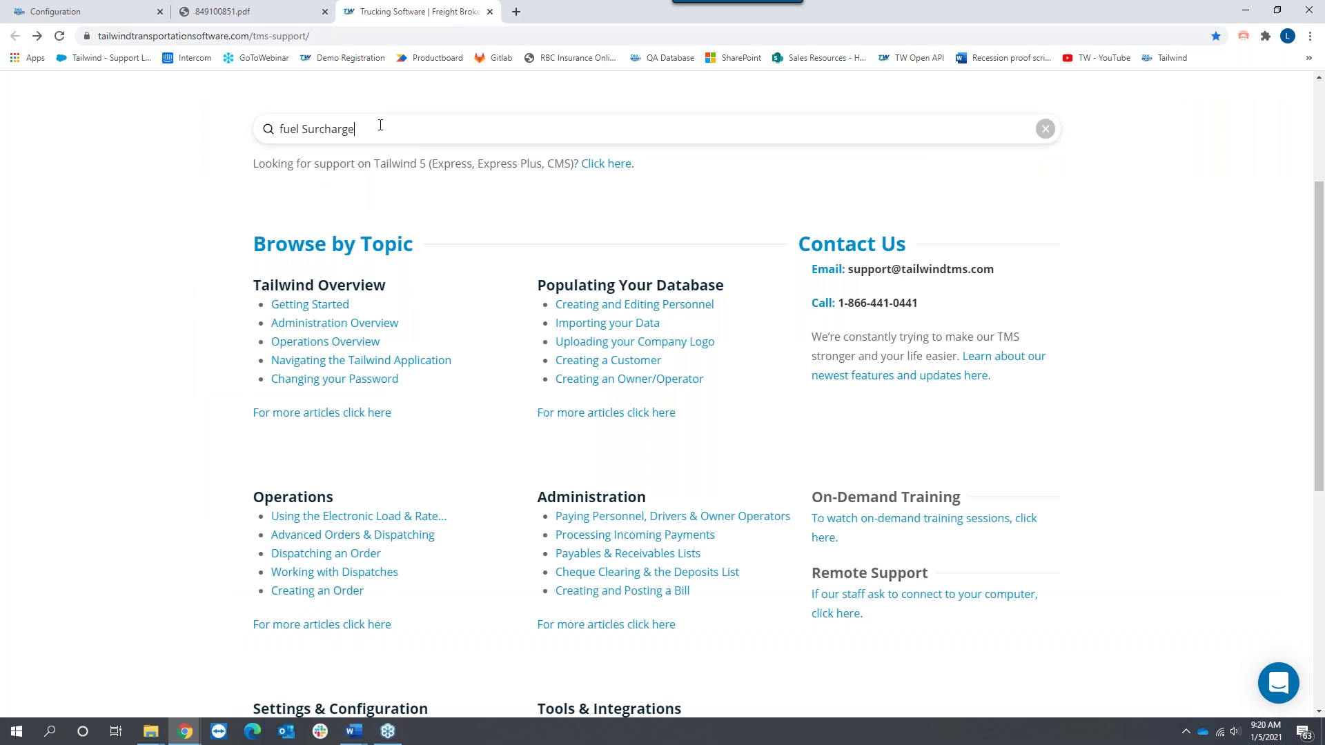
{"action": "key", "text": "Return"}
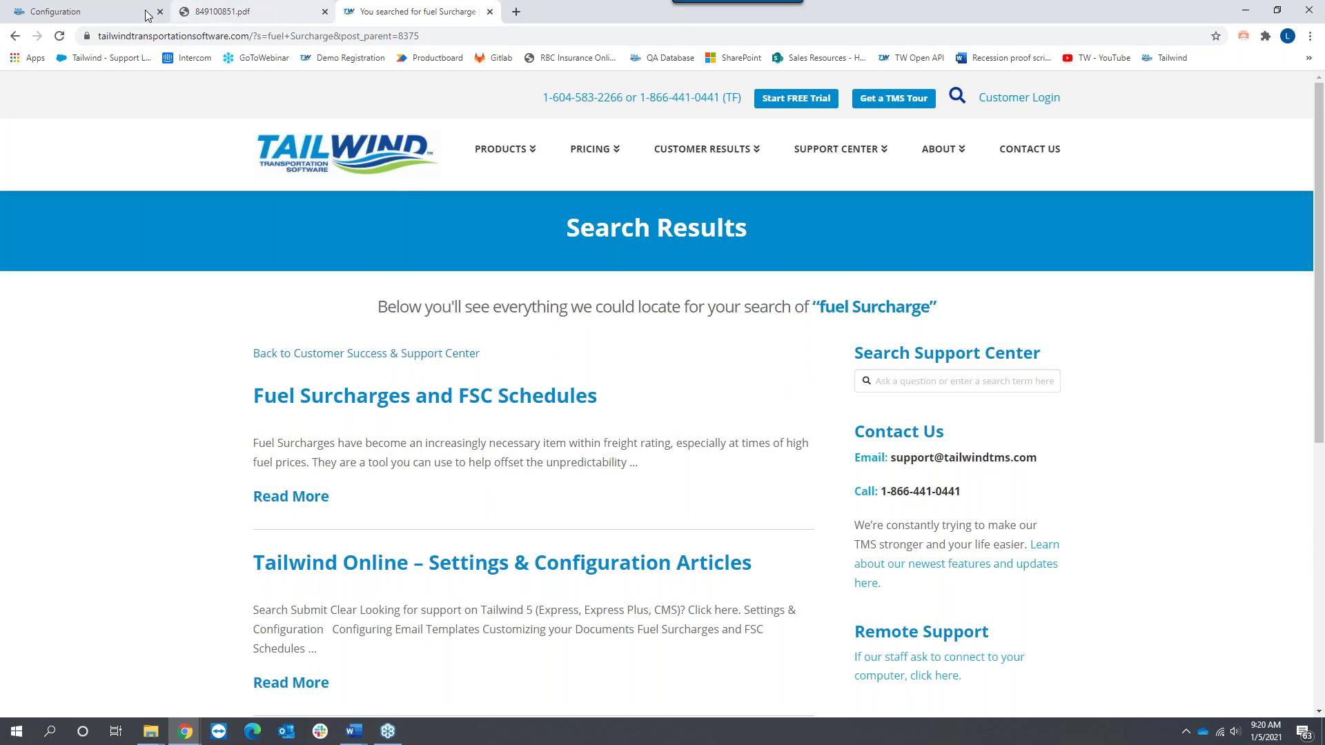
{"action": "left_click", "coordinate": [115, 15]}
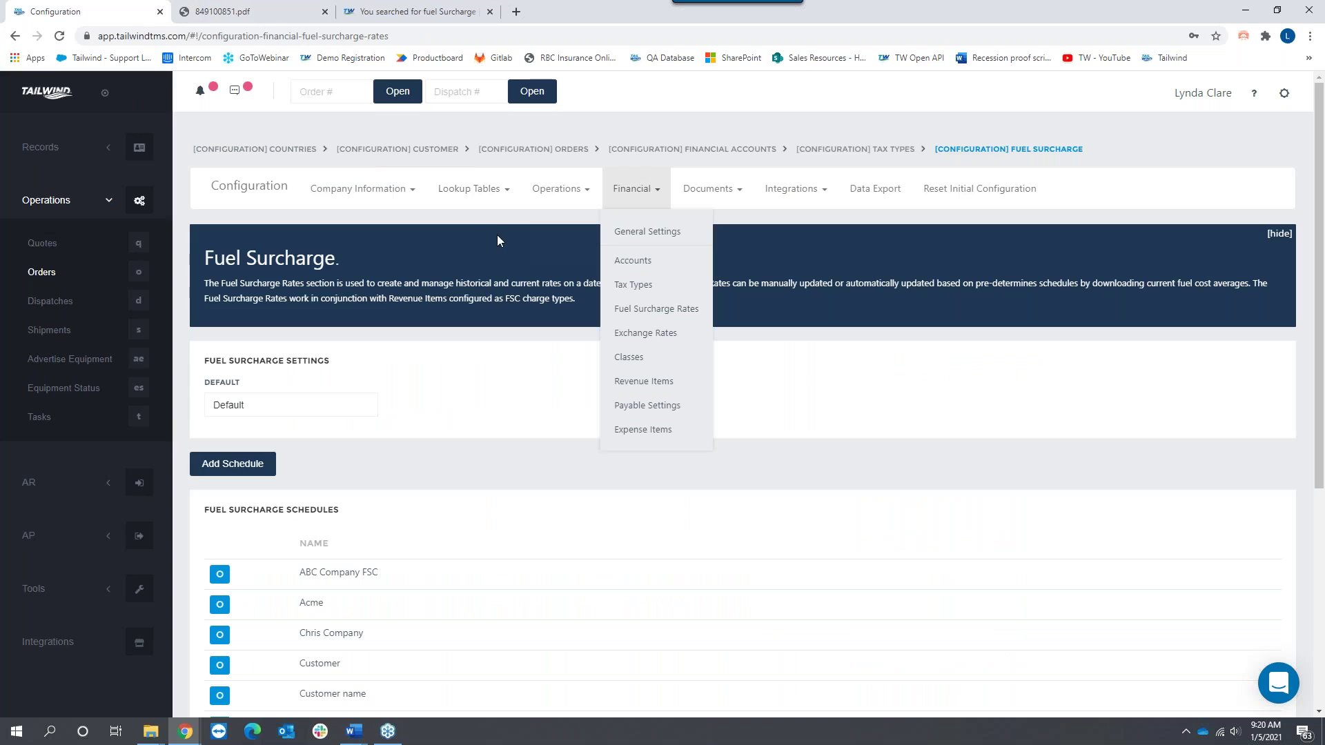
Step: Browse the Exchange Rates, Classes and Revenue Items pages, then return to the support search results
{"action": "left_click", "coordinate": [645, 334]}
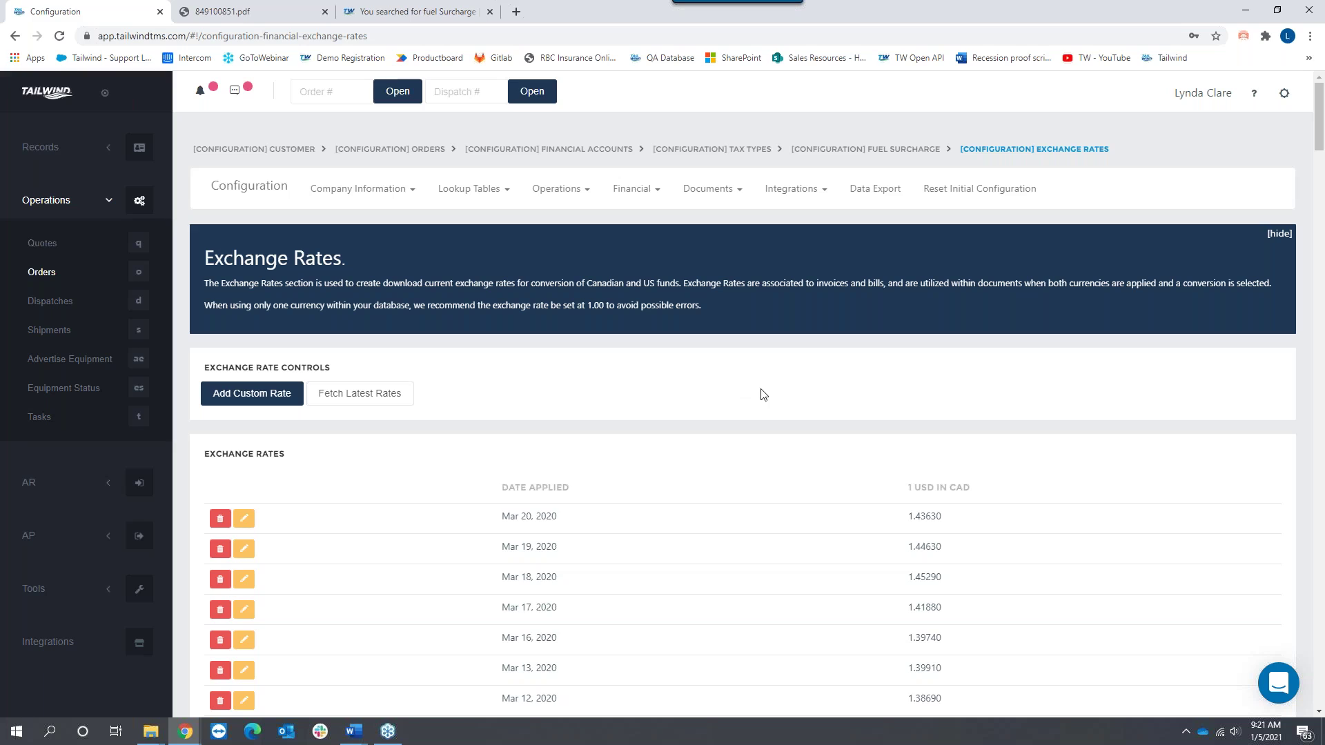
{"action": "left_click", "coordinate": [634, 191]}
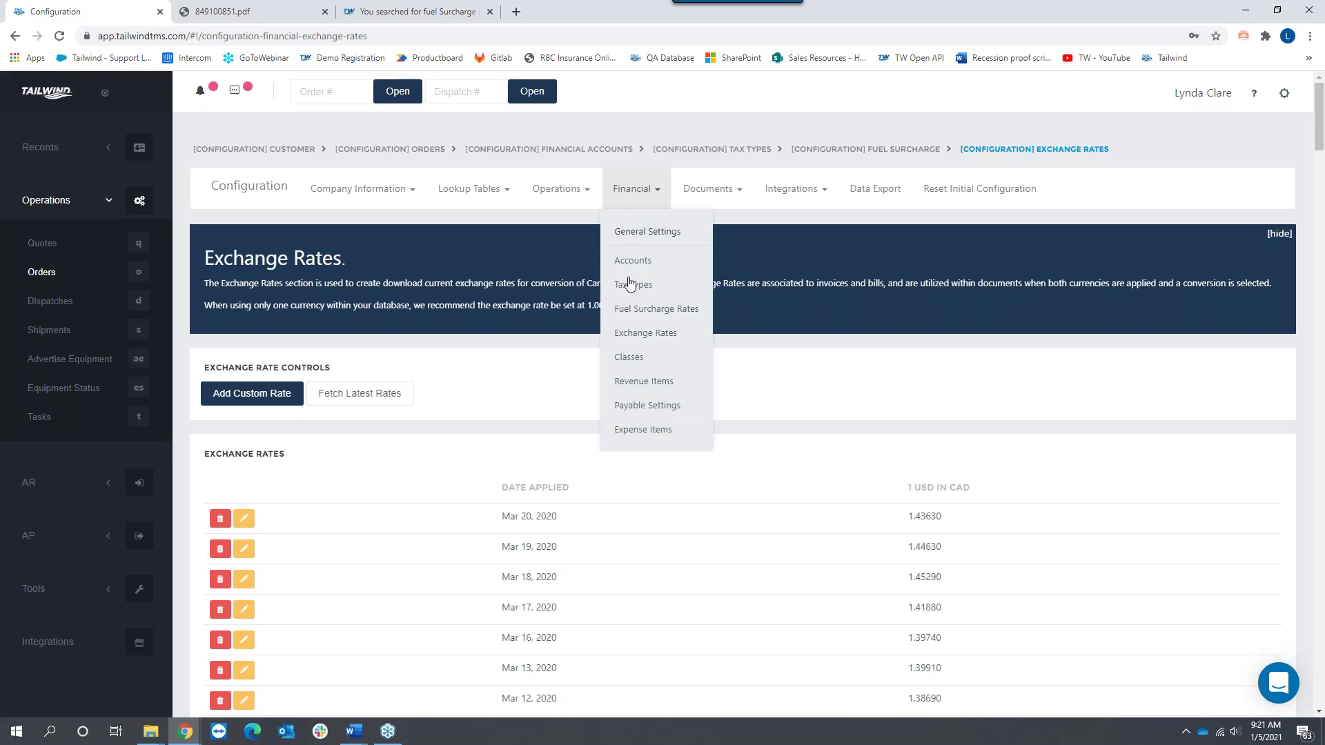
{"action": "left_click", "coordinate": [632, 359]}
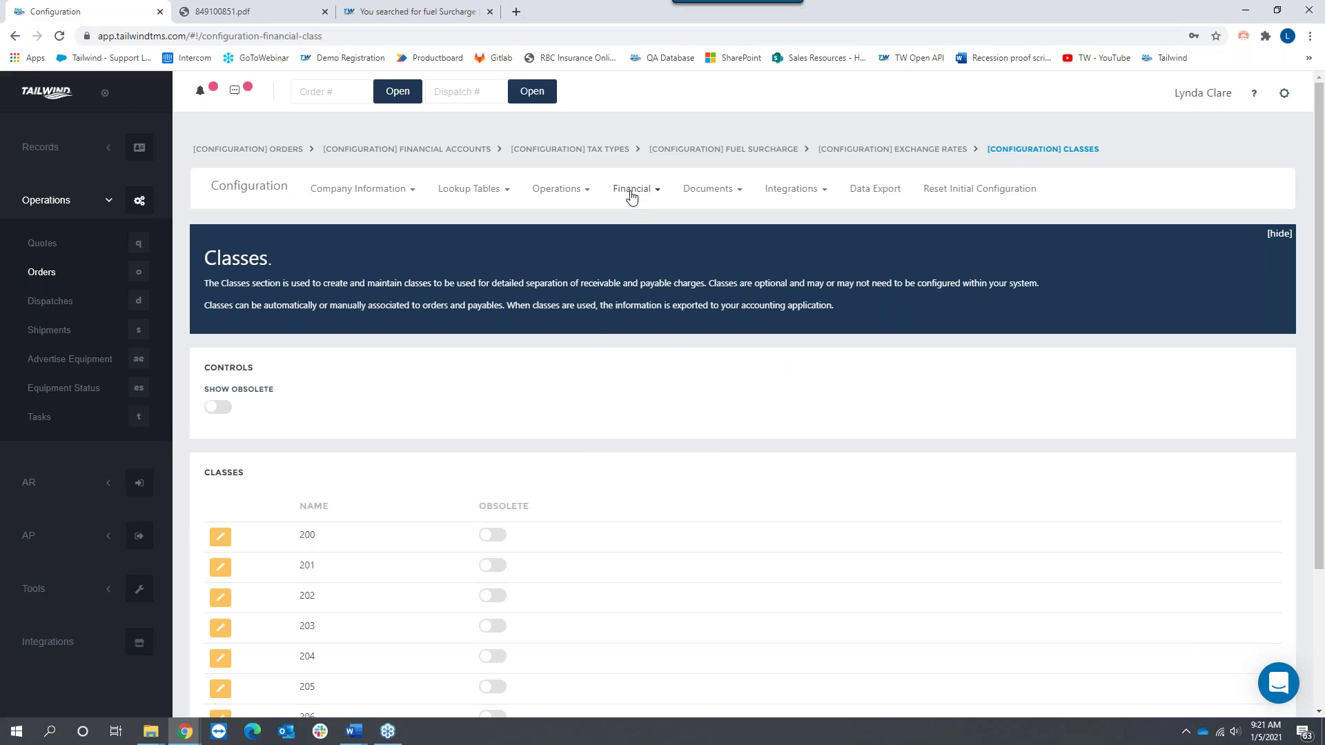
{"action": "left_click", "coordinate": [630, 196]}
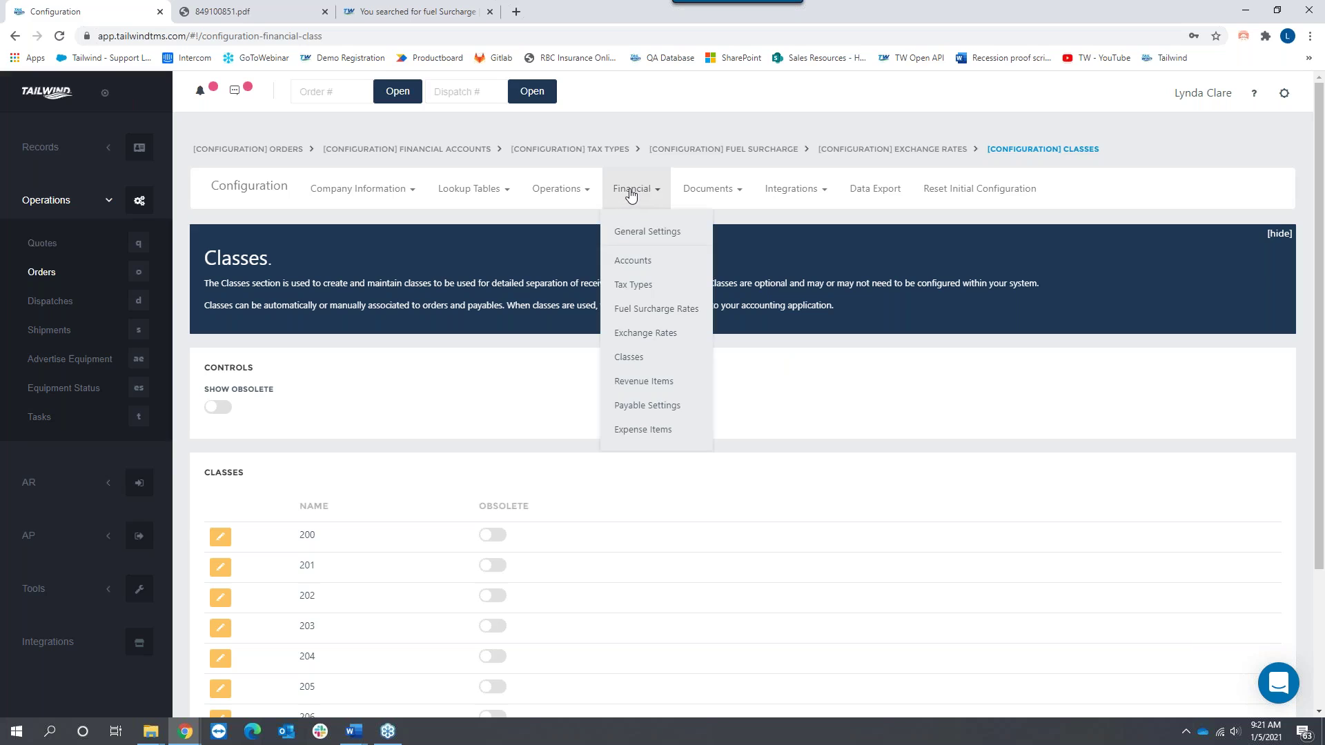
{"action": "left_click", "coordinate": [652, 384]}
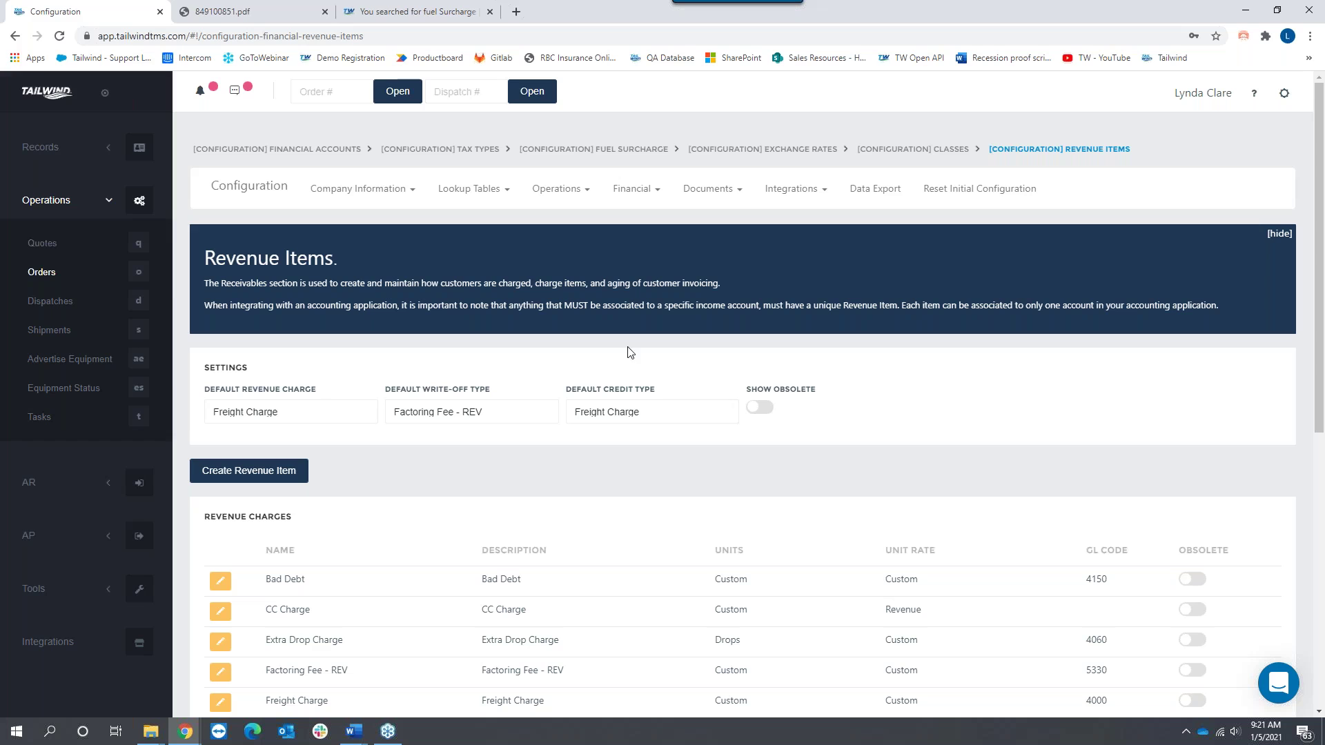
{"action": "left_click", "coordinate": [408, 17]}
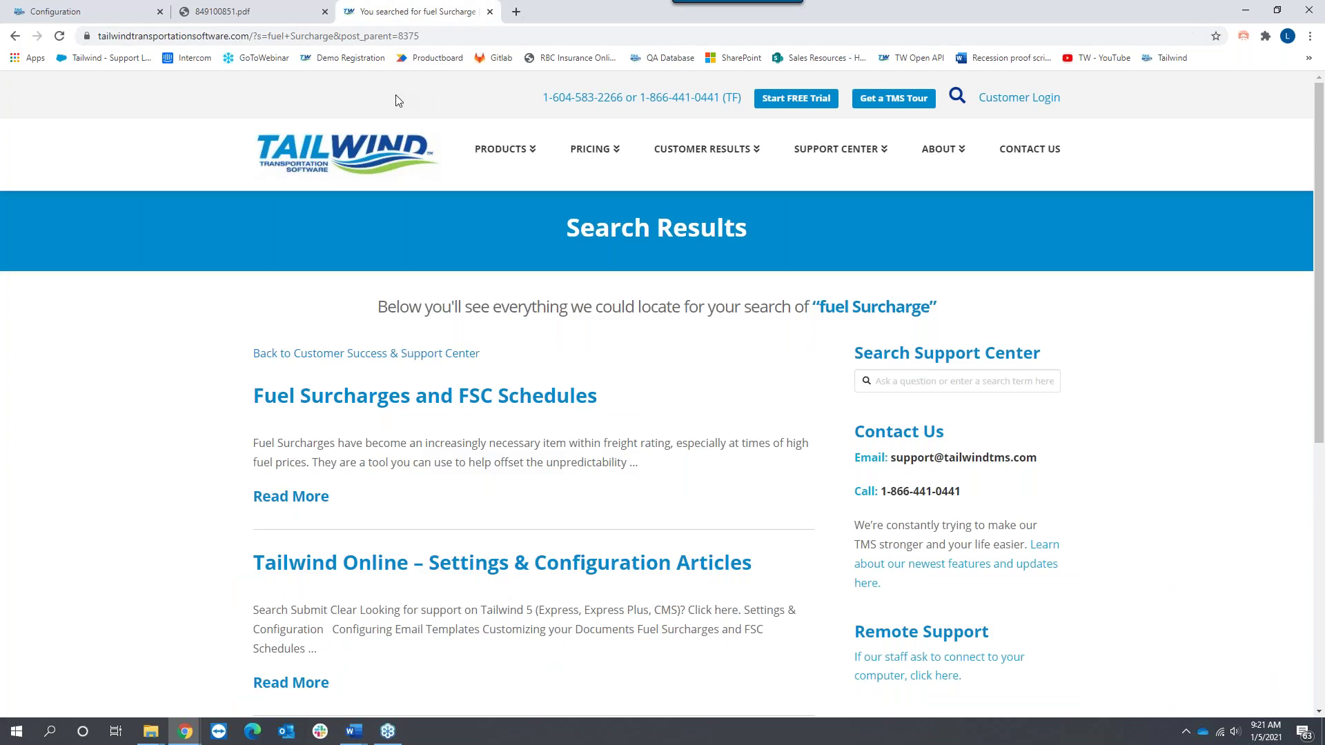
Step: Go back to the support home and search for 'revenue and expense items'
{"action": "left_click", "coordinate": [14, 35]}
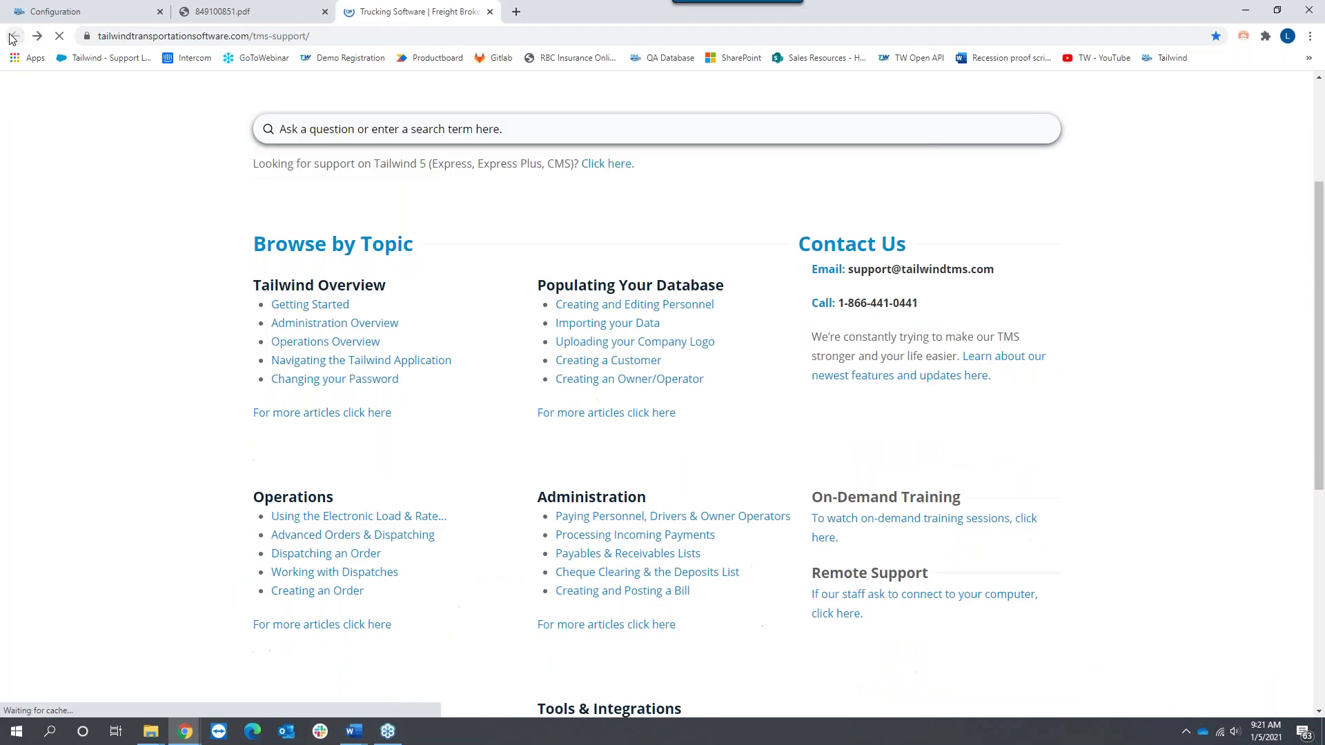
{"action": "type", "text": "reven"}
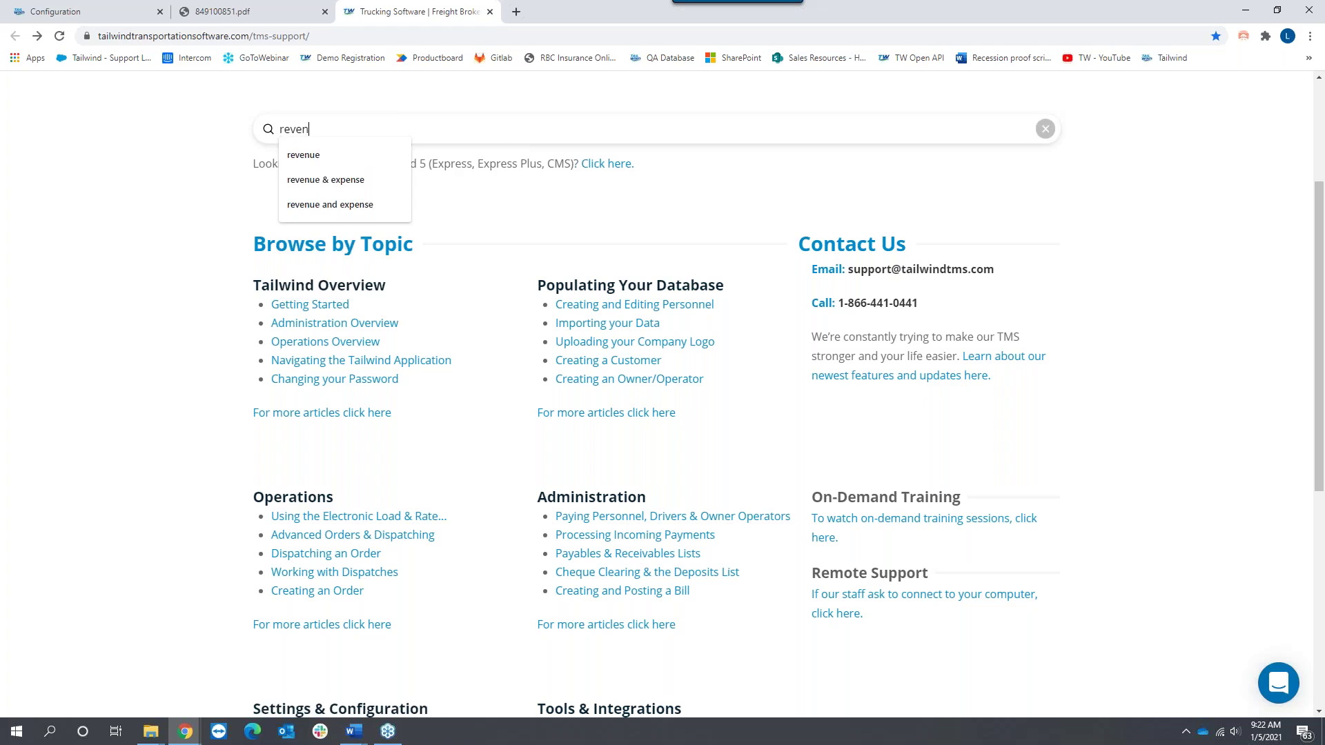
{"action": "type", "text": "ue and exp"}
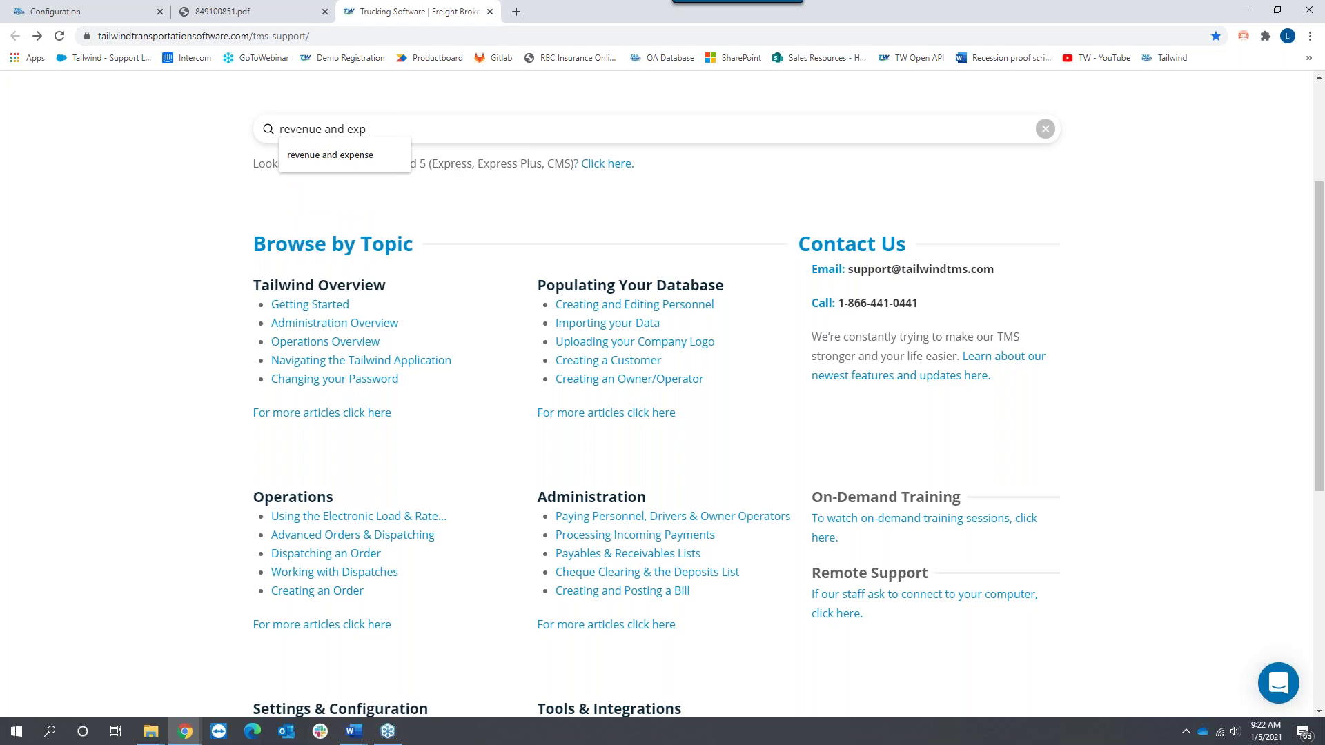
{"action": "type", "text": "ense items"}
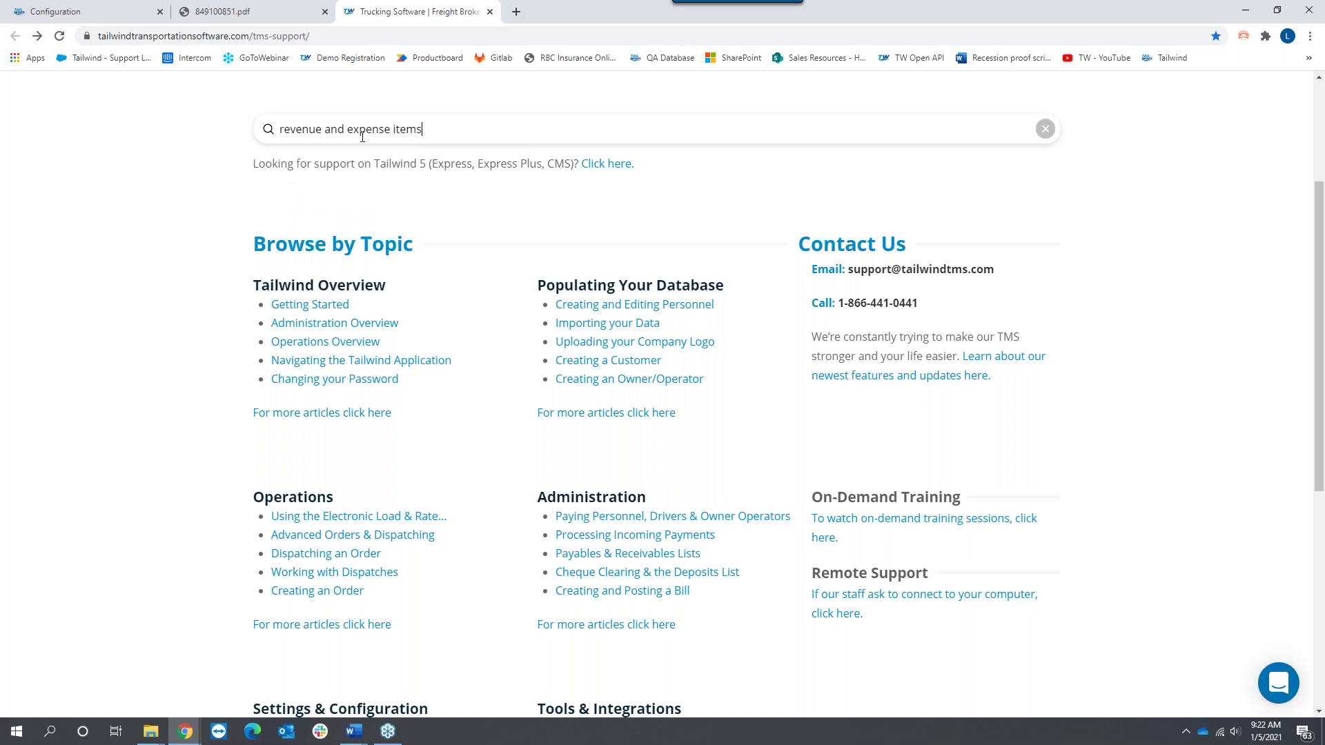
{"action": "key", "text": "Return"}
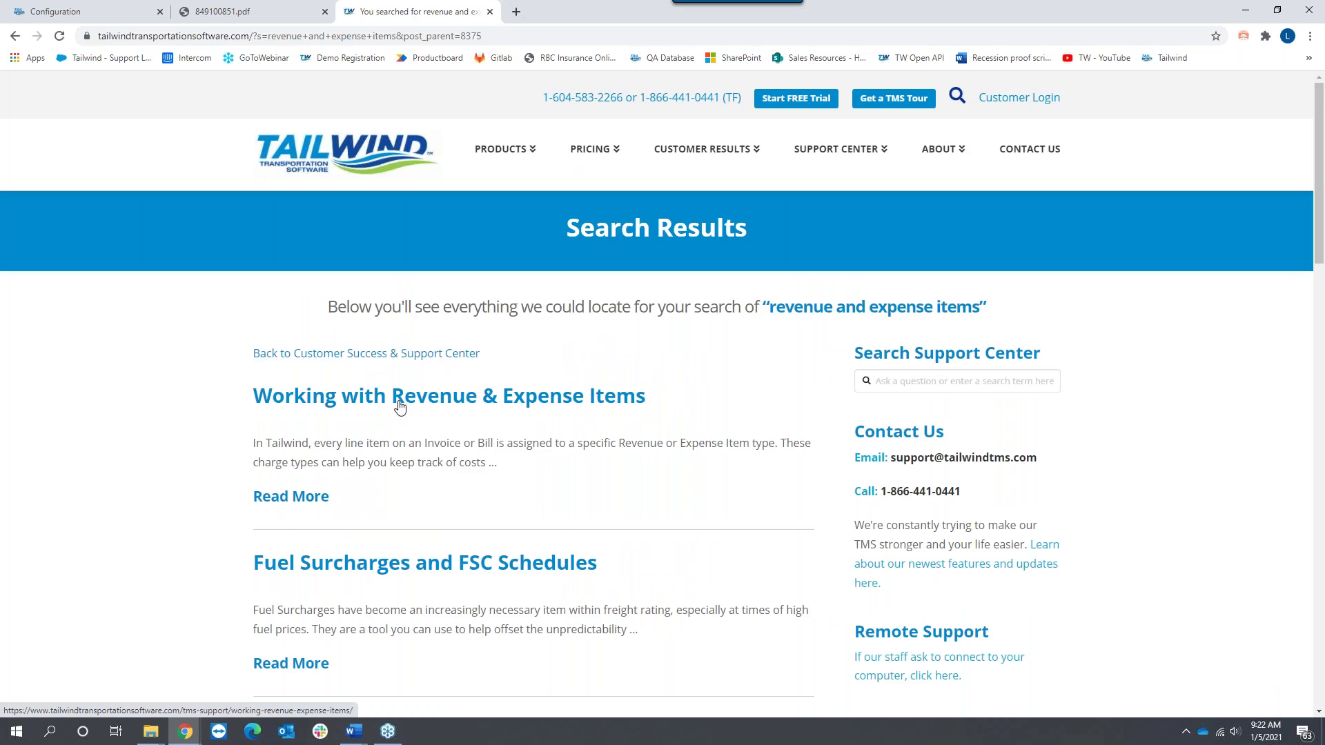
{"action": "scroll", "coordinate": [196, 419], "scroll_direction": "down", "scroll_amount": 2}
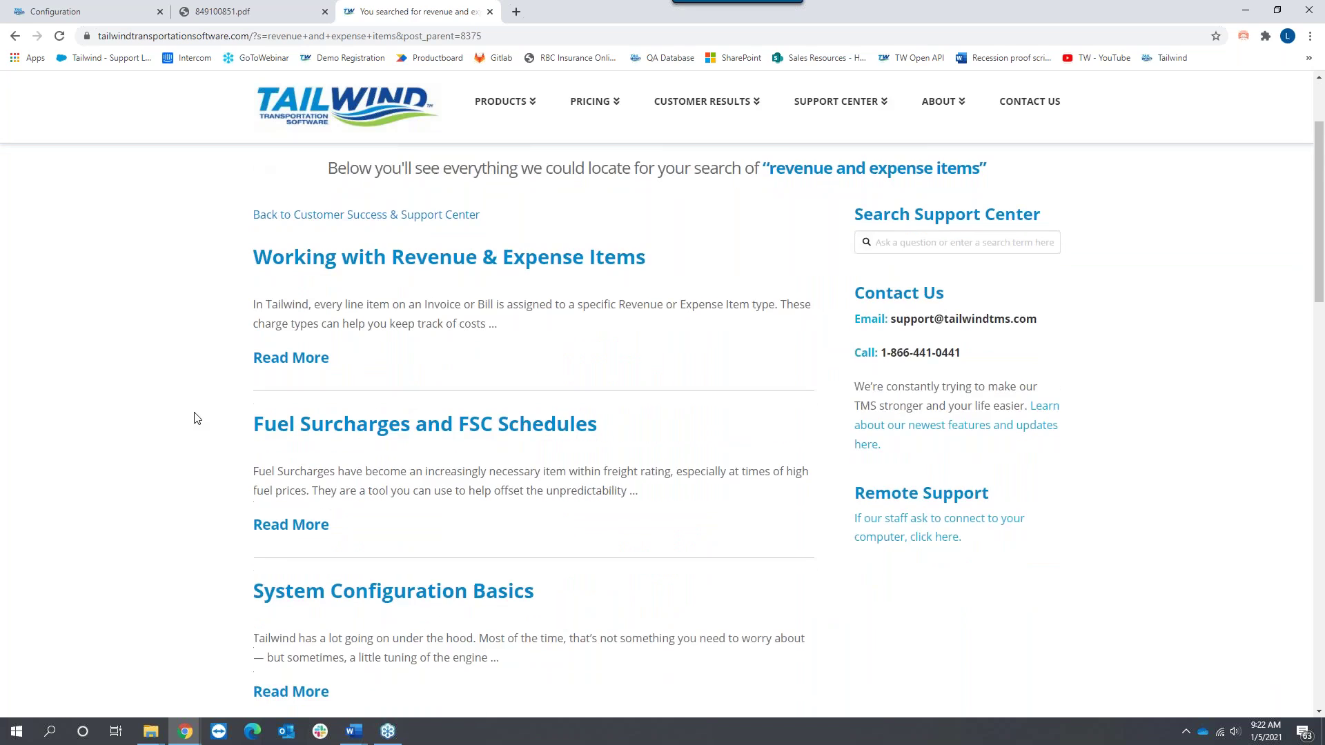
{"action": "scroll", "coordinate": [196, 418], "scroll_direction": "down", "scroll_amount": 2}
{"action": "scroll", "coordinate": [193, 414], "scroll_direction": "up", "scroll_amount": 4}
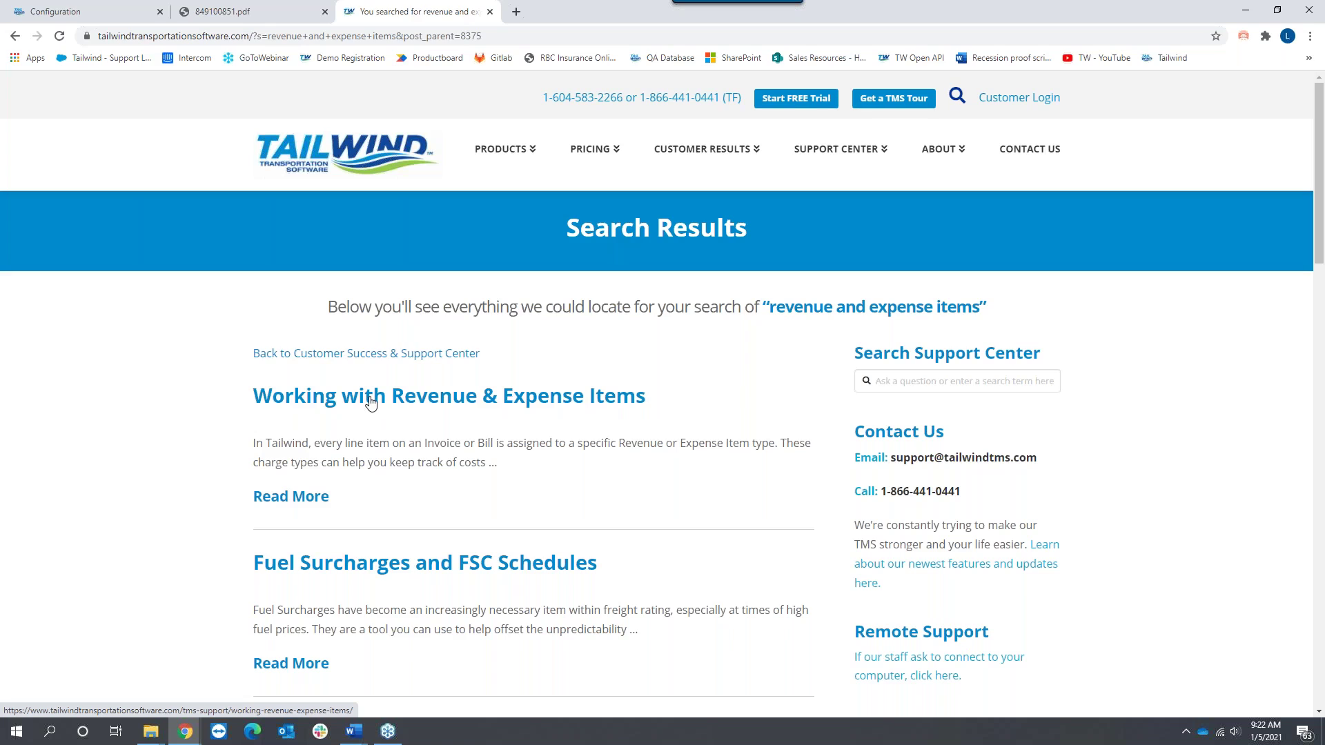
Step: Return to the Revenue Items configuration page and look over its list
{"action": "left_click", "coordinate": [138, 19]}
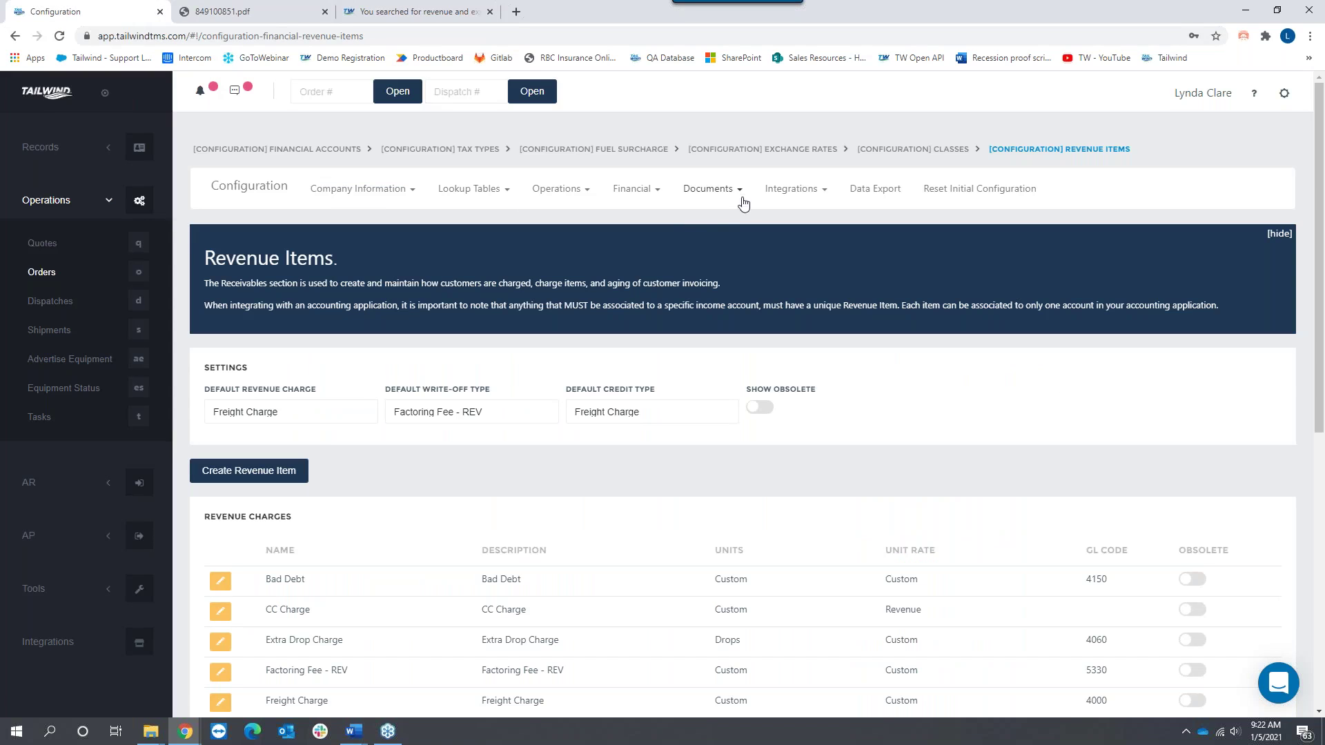
{"action": "scroll", "coordinate": [1015, 324], "scroll_direction": "down", "scroll_amount": 2}
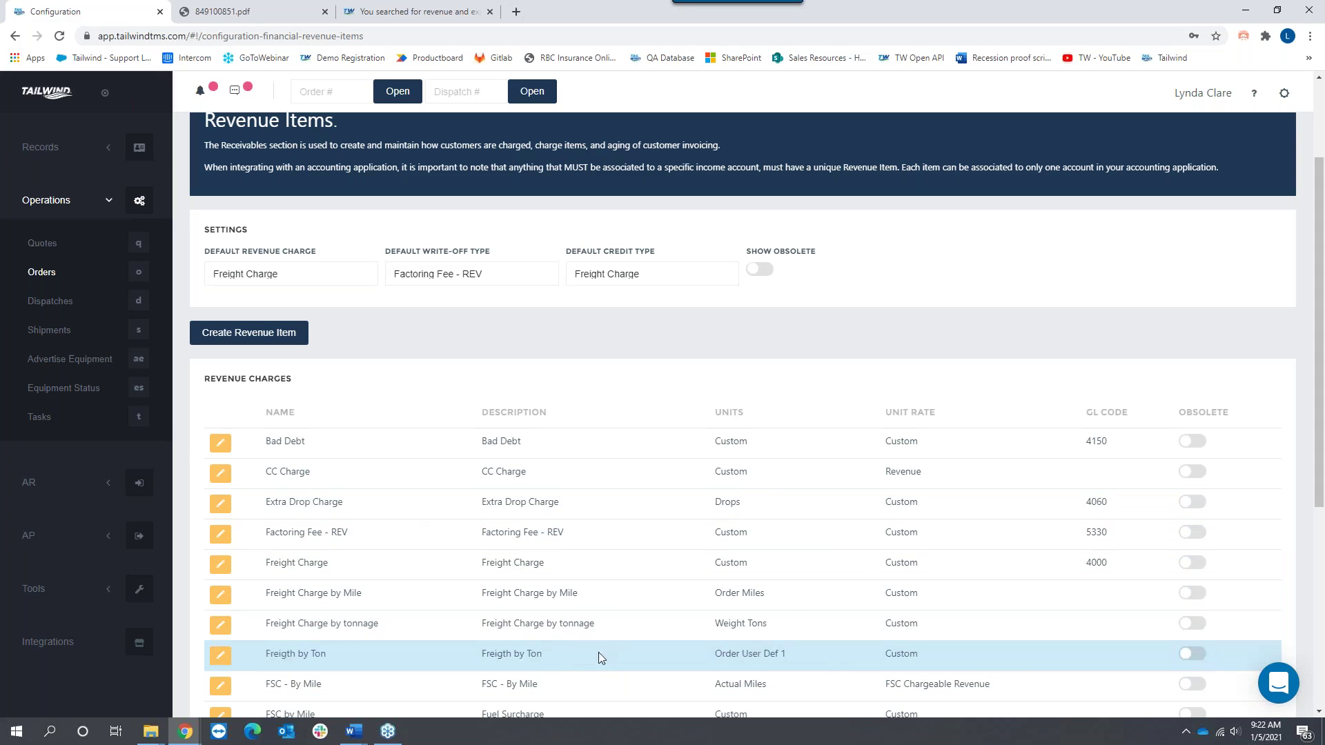
{"action": "scroll", "coordinate": [608, 642], "scroll_direction": "down", "scroll_amount": 3}
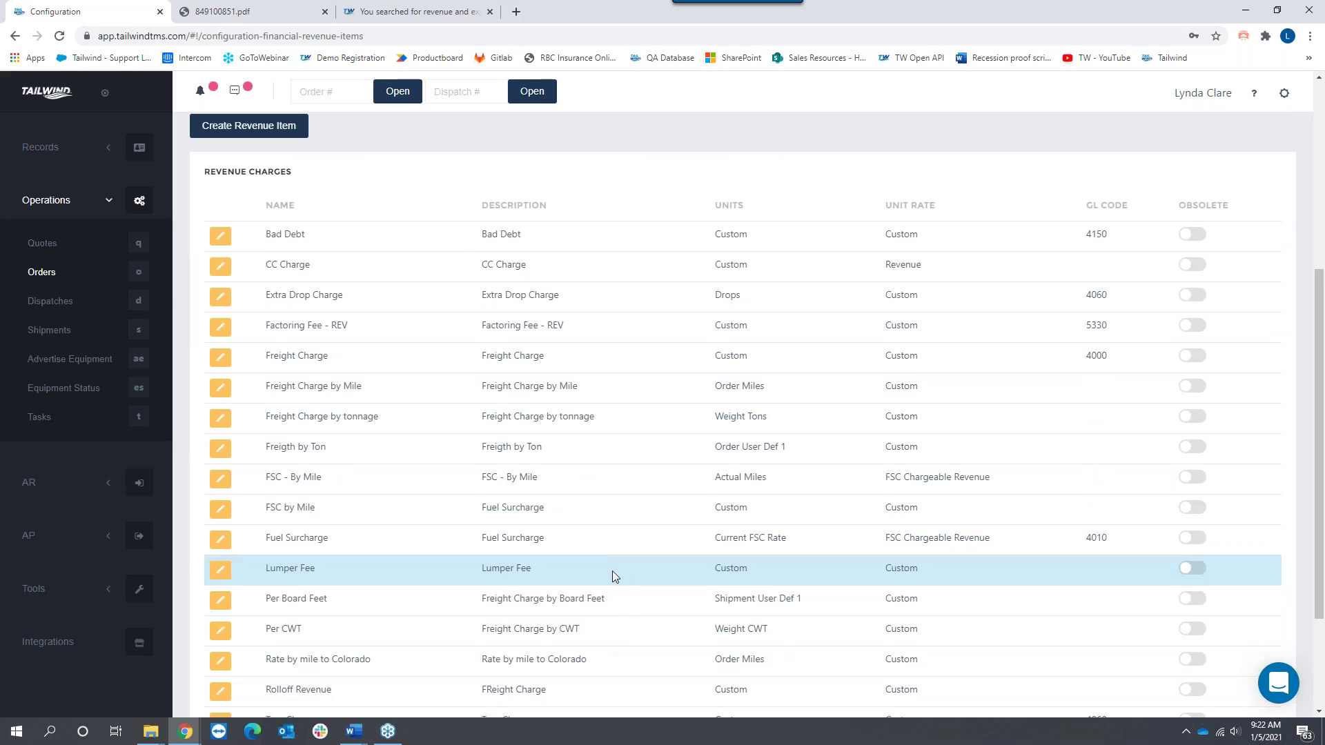
{"action": "scroll", "coordinate": [613, 576], "scroll_direction": "down", "scroll_amount": 2}
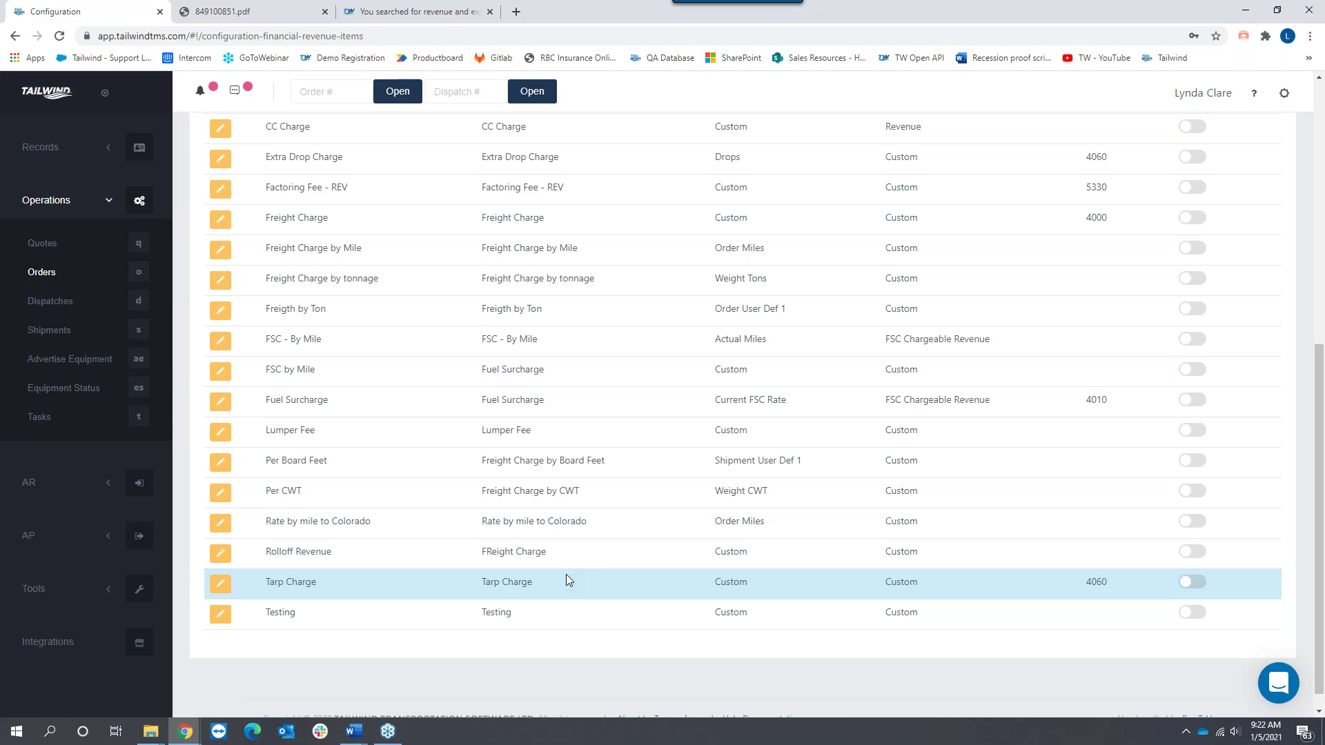
{"action": "scroll", "coordinate": [566, 581], "scroll_direction": "up", "scroll_amount": 7}
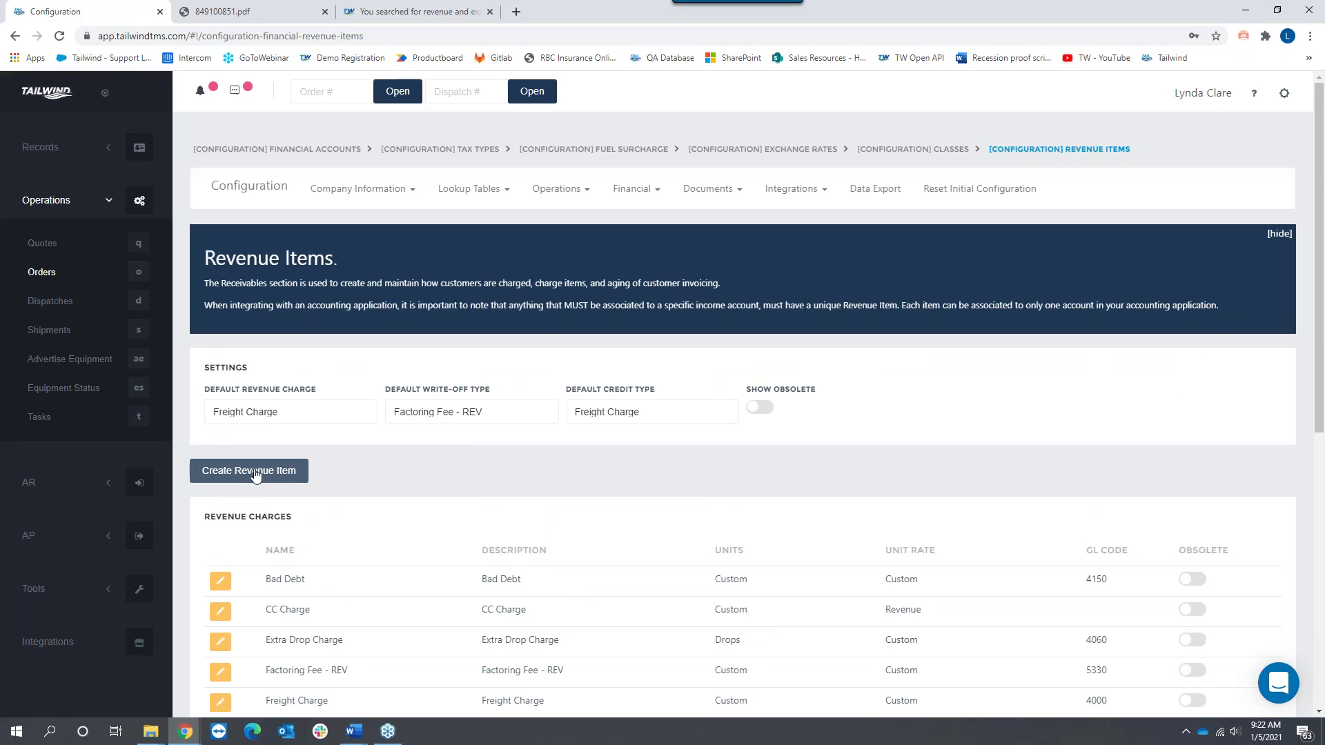
Step: Start a new revenue item named 'Tarp Charge', with 'Tarp Charge' as its description
{"action": "left_click", "coordinate": [250, 471]}
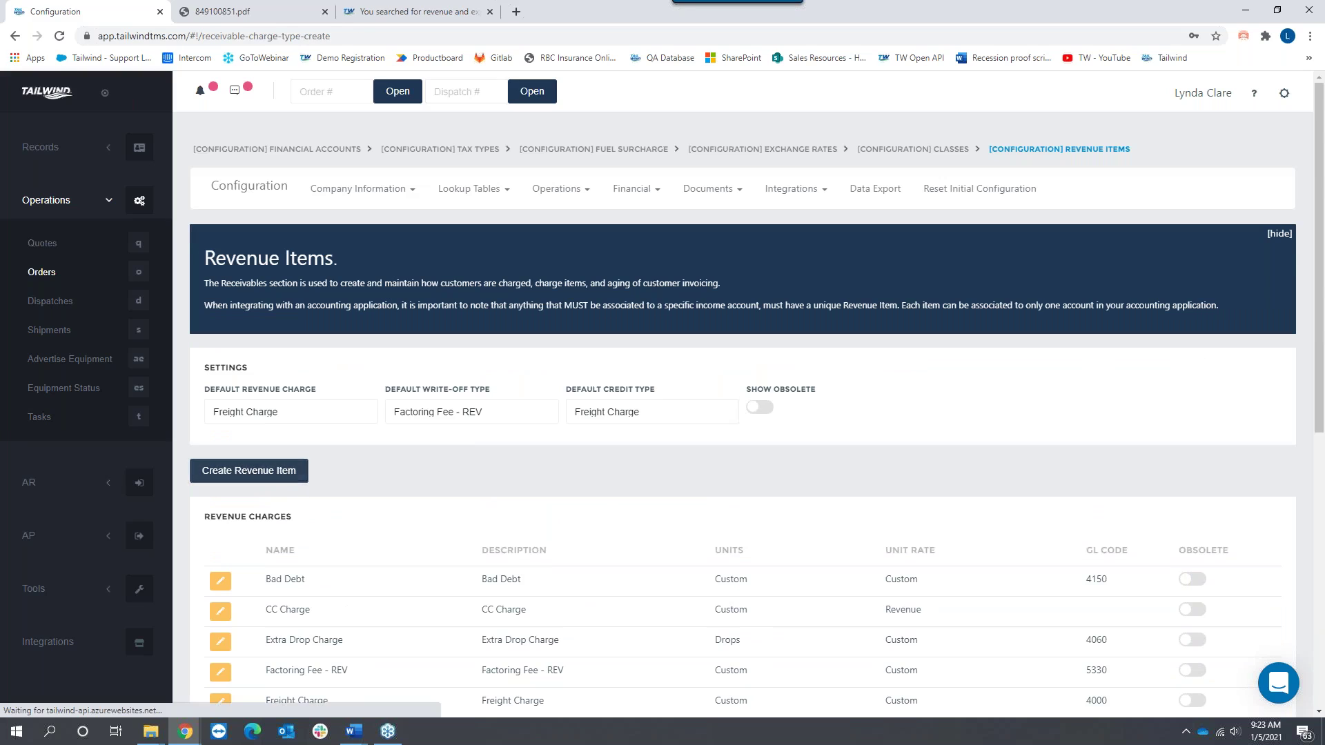
{"action": "left_click", "coordinate": [297, 332]}
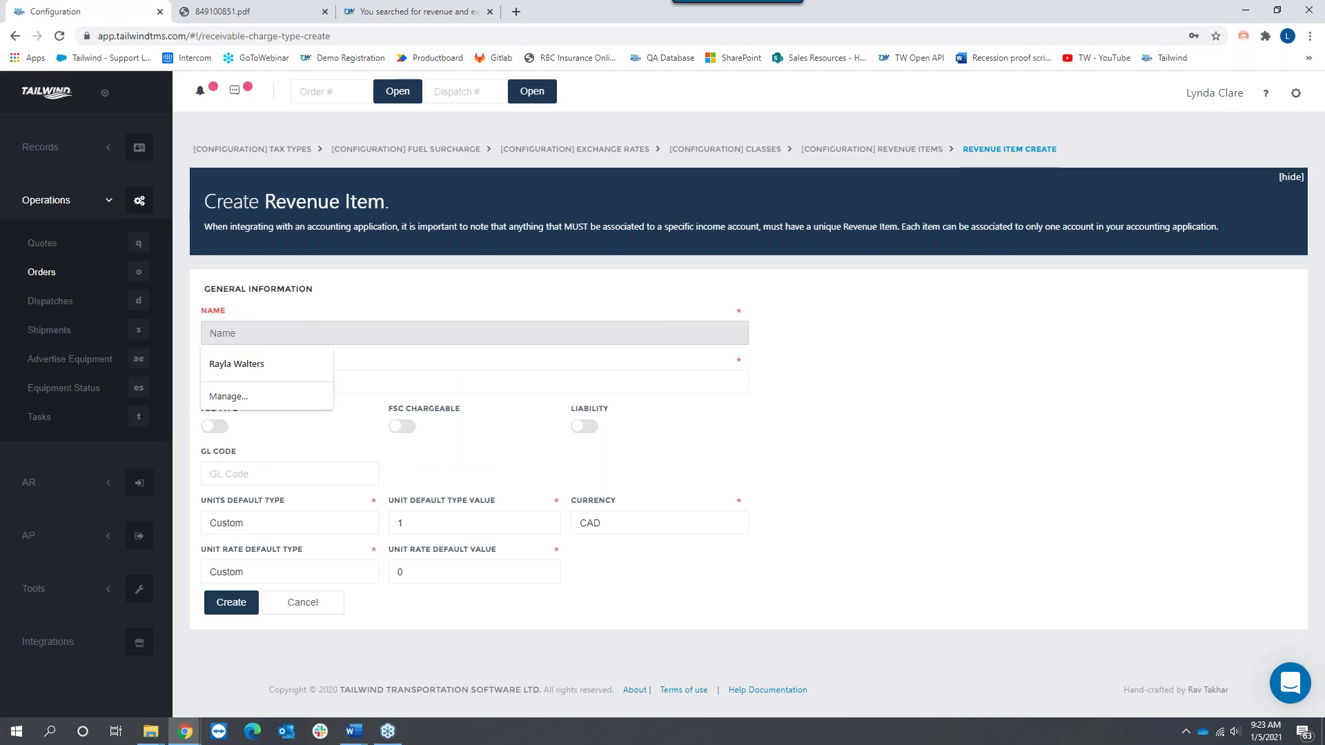
{"action": "type", "text": "Tarp Charge"}
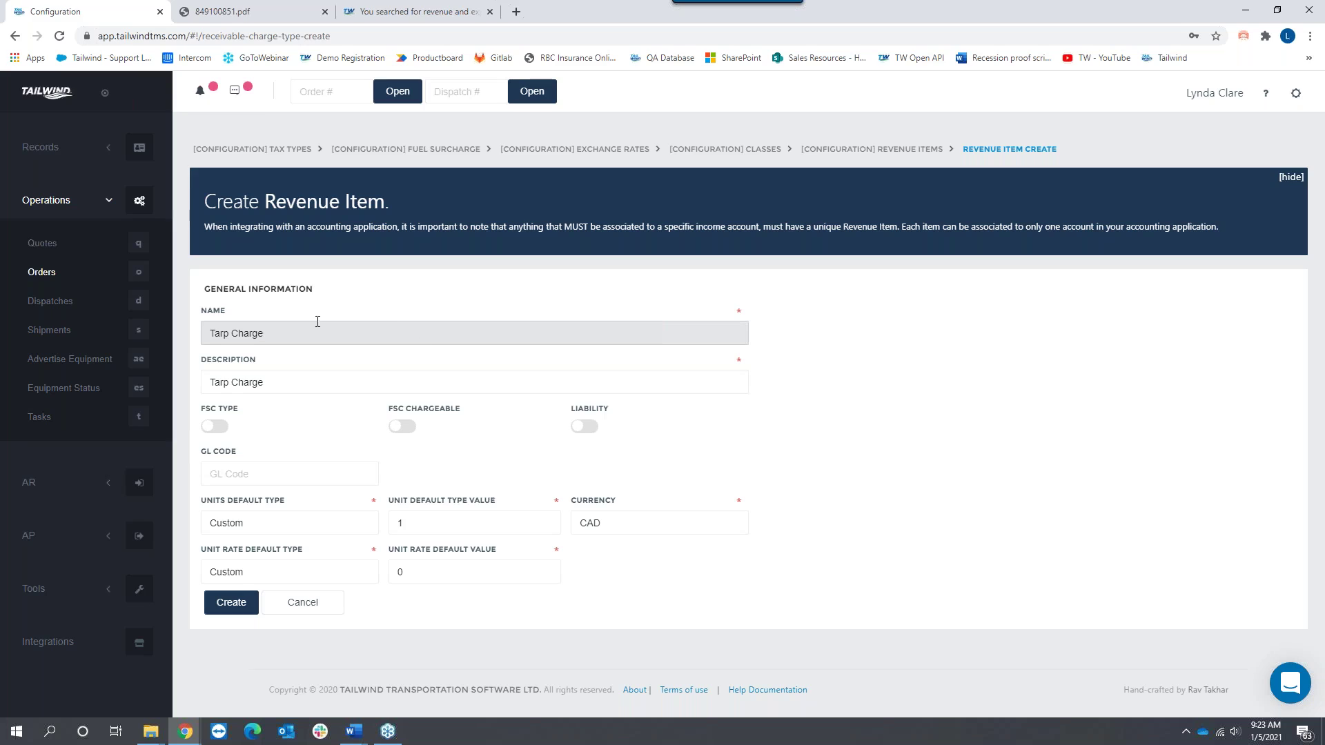
{"action": "left_click_drag", "start_coordinate": [228, 313], "coordinate": [201, 307]}
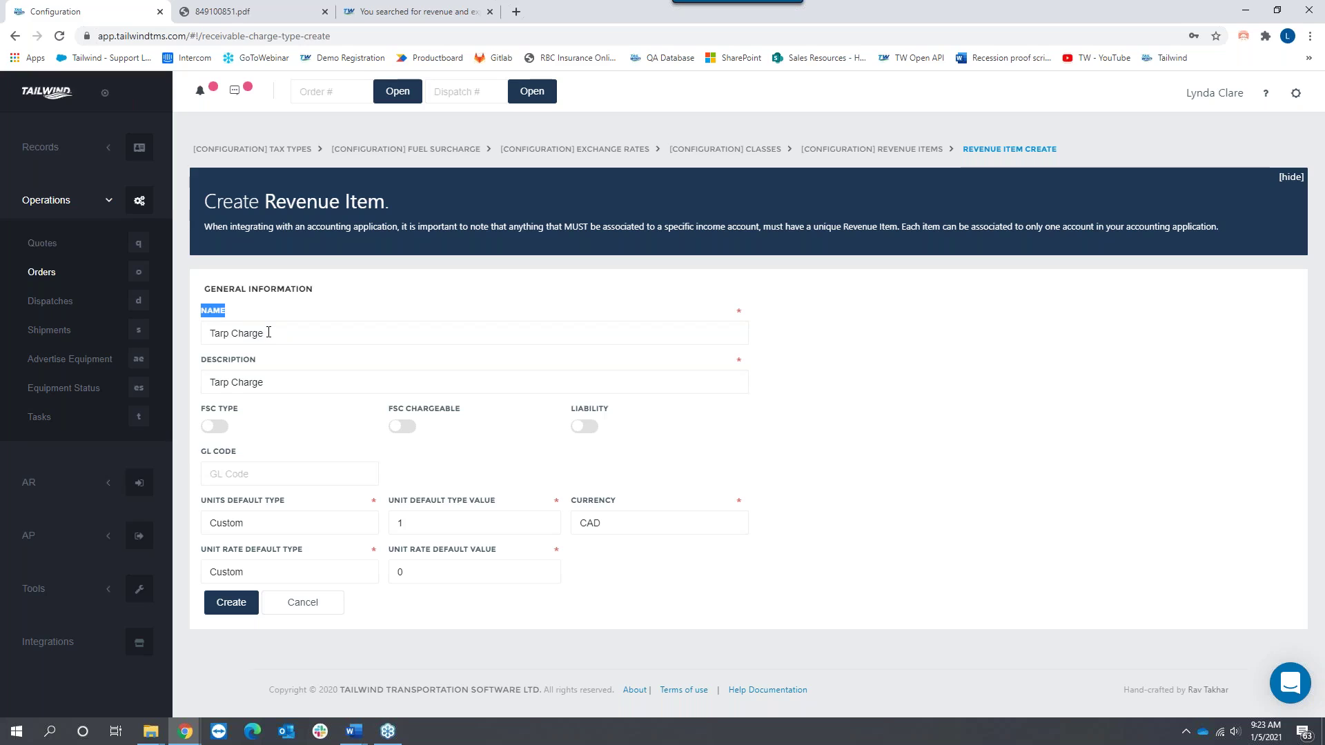
{"action": "left_click_drag", "start_coordinate": [268, 332], "coordinate": [204, 338]}
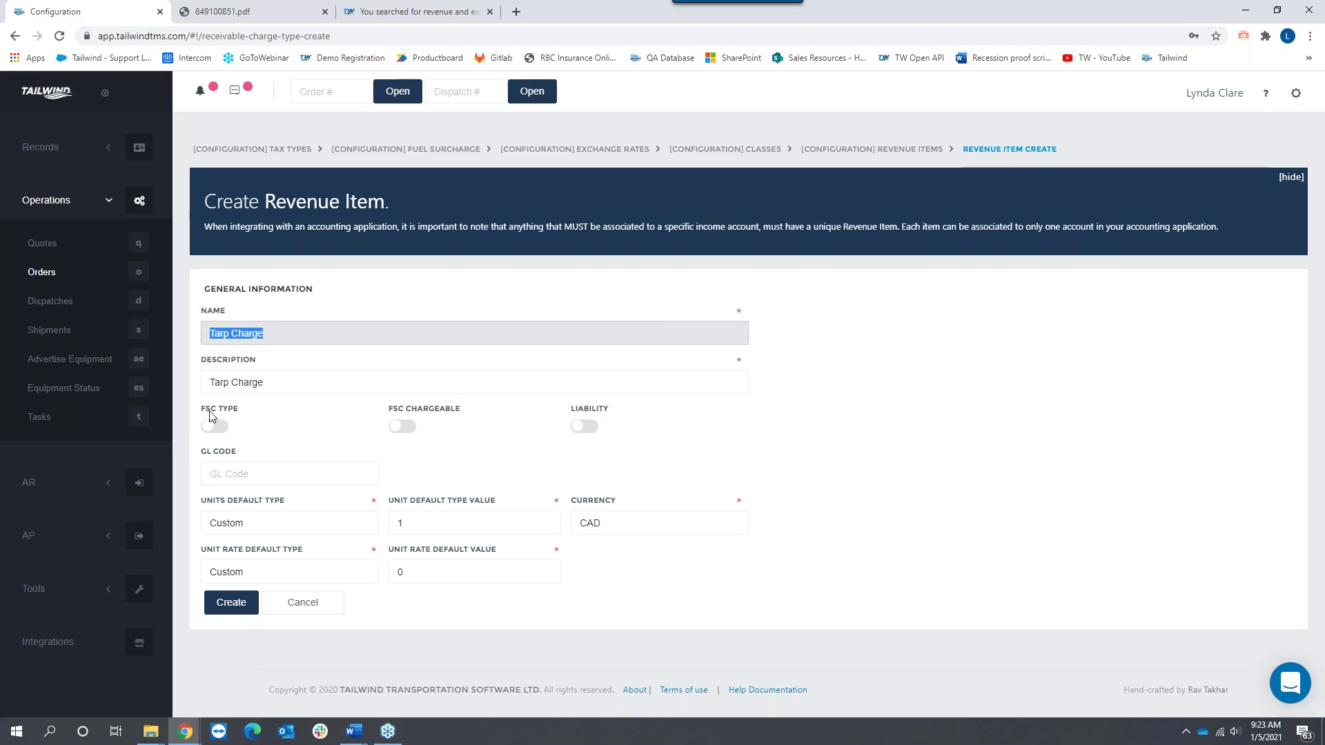
{"action": "left_click_drag", "start_coordinate": [267, 381], "coordinate": [208, 383]}
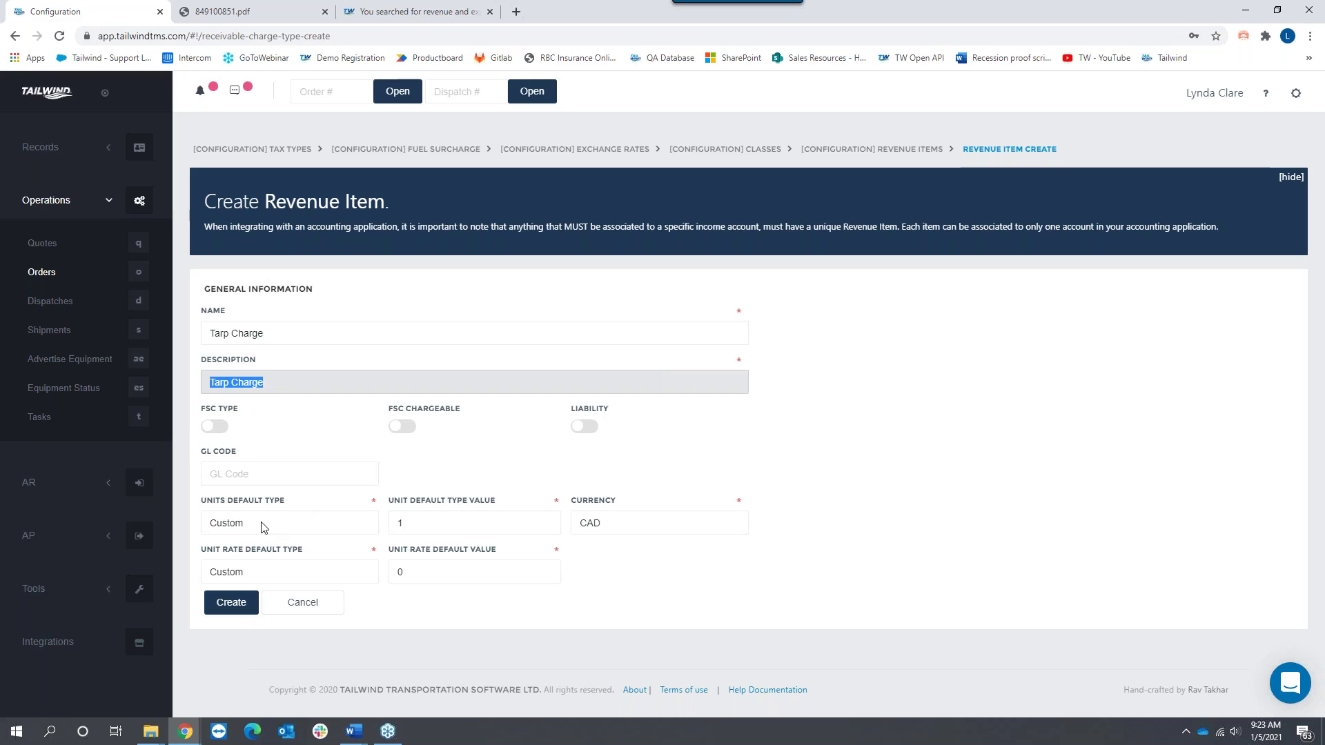
Step: Change the default unit rate from 75.00 to 0, then cancel the new item
{"action": "left_click", "coordinate": [398, 576]}
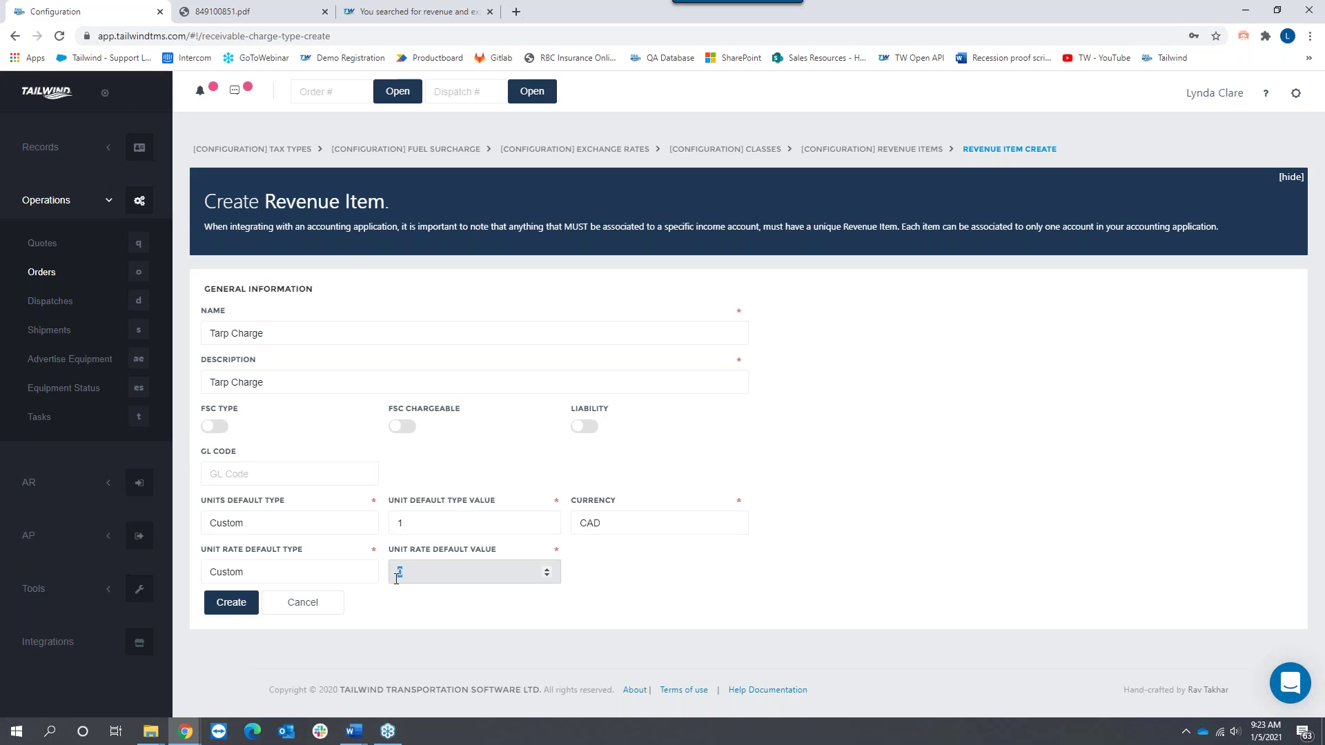
{"action": "type", "text": "75.00"}
{"action": "key", "text": "BackSpace"}
{"action": "key", "text": "BackSpace"}
{"action": "key", "text": "BackSpace"}
{"action": "key", "text": "BackSpace"}
{"action": "key", "text": "BackSpace"}
{"action": "type", "text": "0."}
{"action": "left_click", "coordinate": [321, 607]}
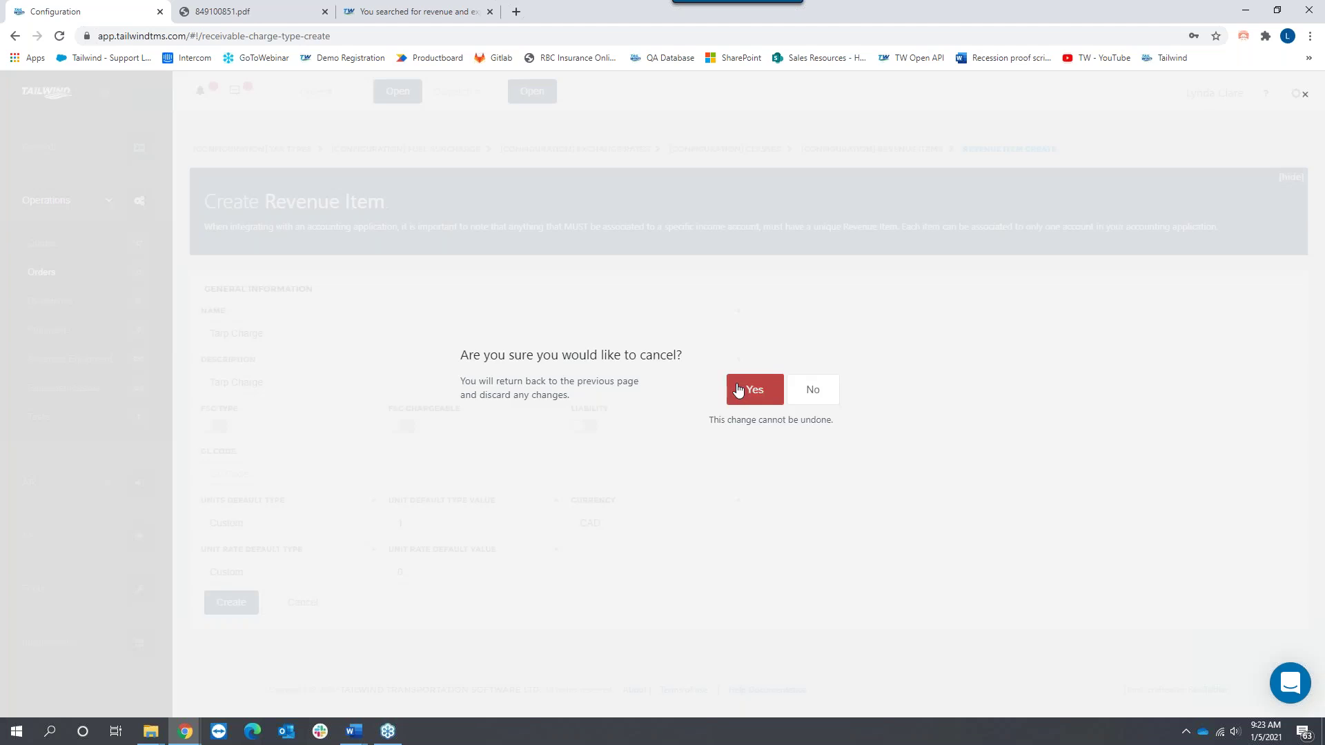
Step: Confirm discarding the Tarp Charge draft and view the Revenue Charges list again
{"action": "left_click", "coordinate": [754, 388]}
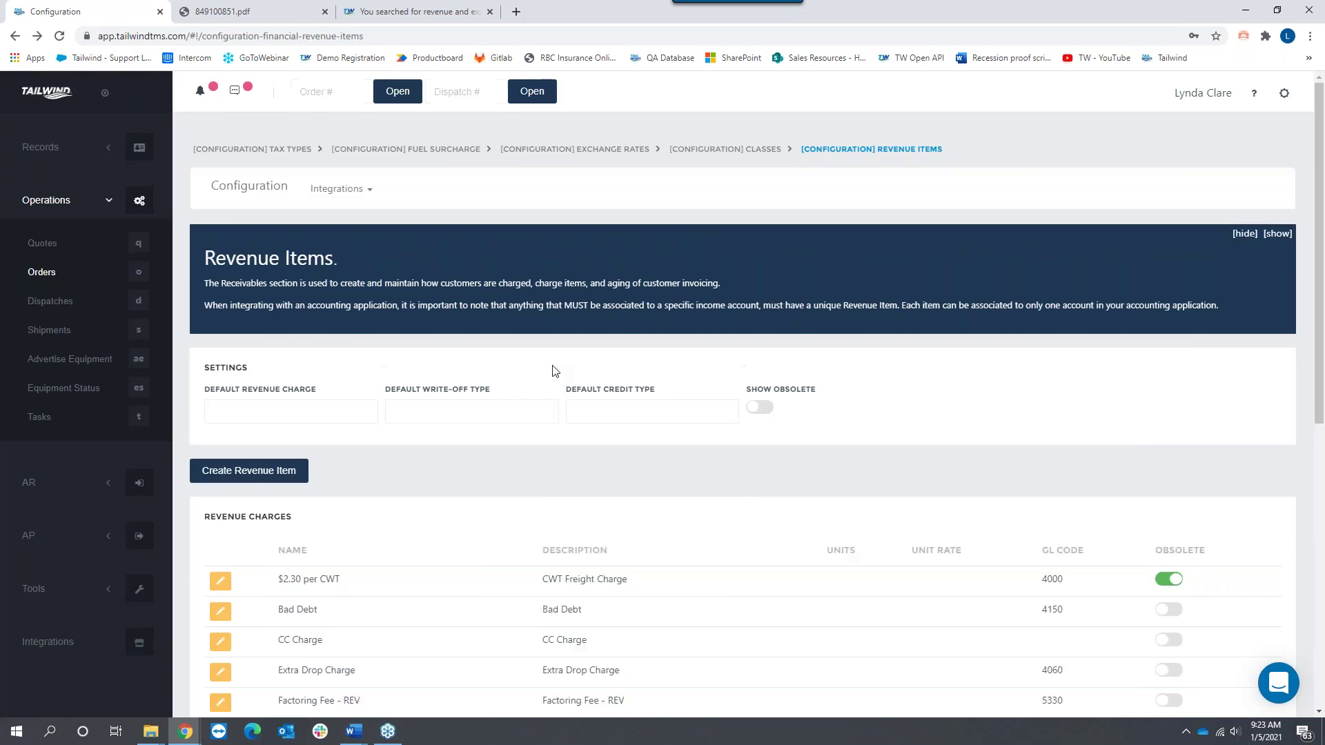
{"action": "scroll", "coordinate": [491, 579], "scroll_direction": "down", "scroll_amount": 4}
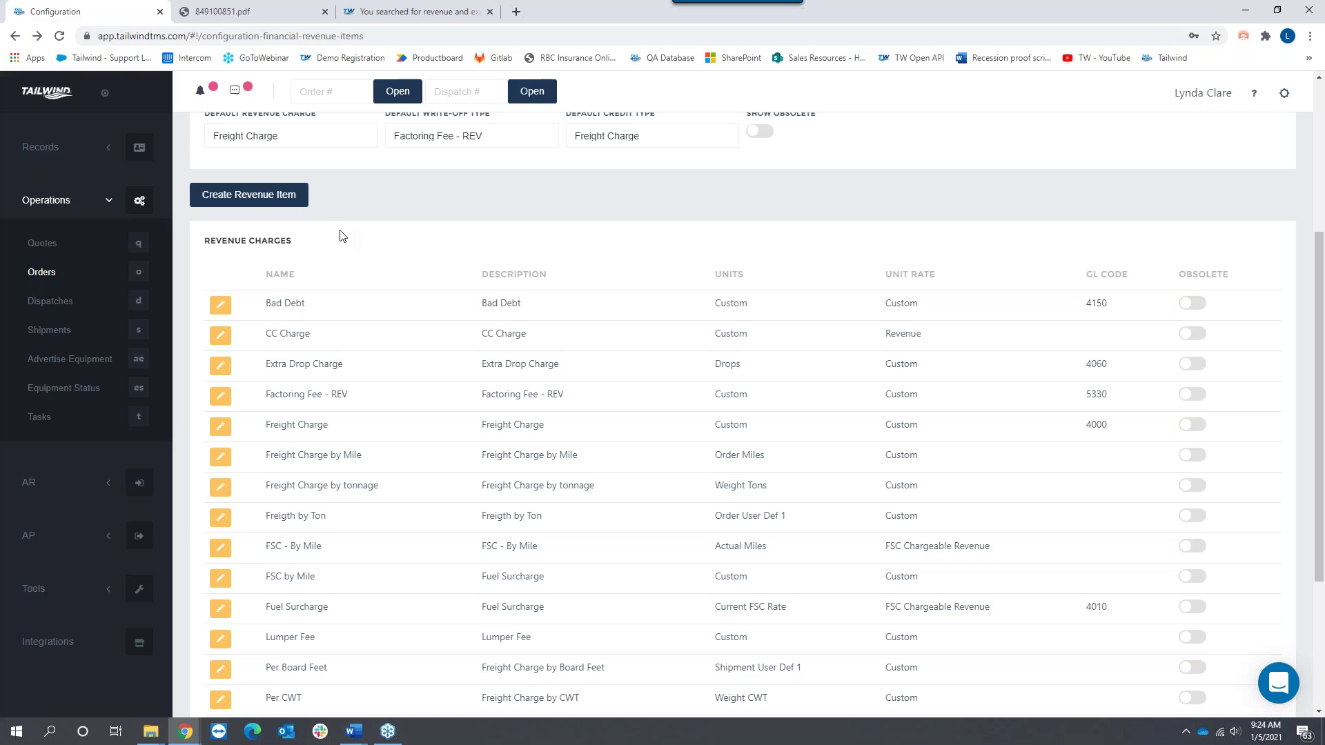
{"action": "left_click", "coordinate": [256, 204]}
{"action": "left_click", "coordinate": [269, 524]}
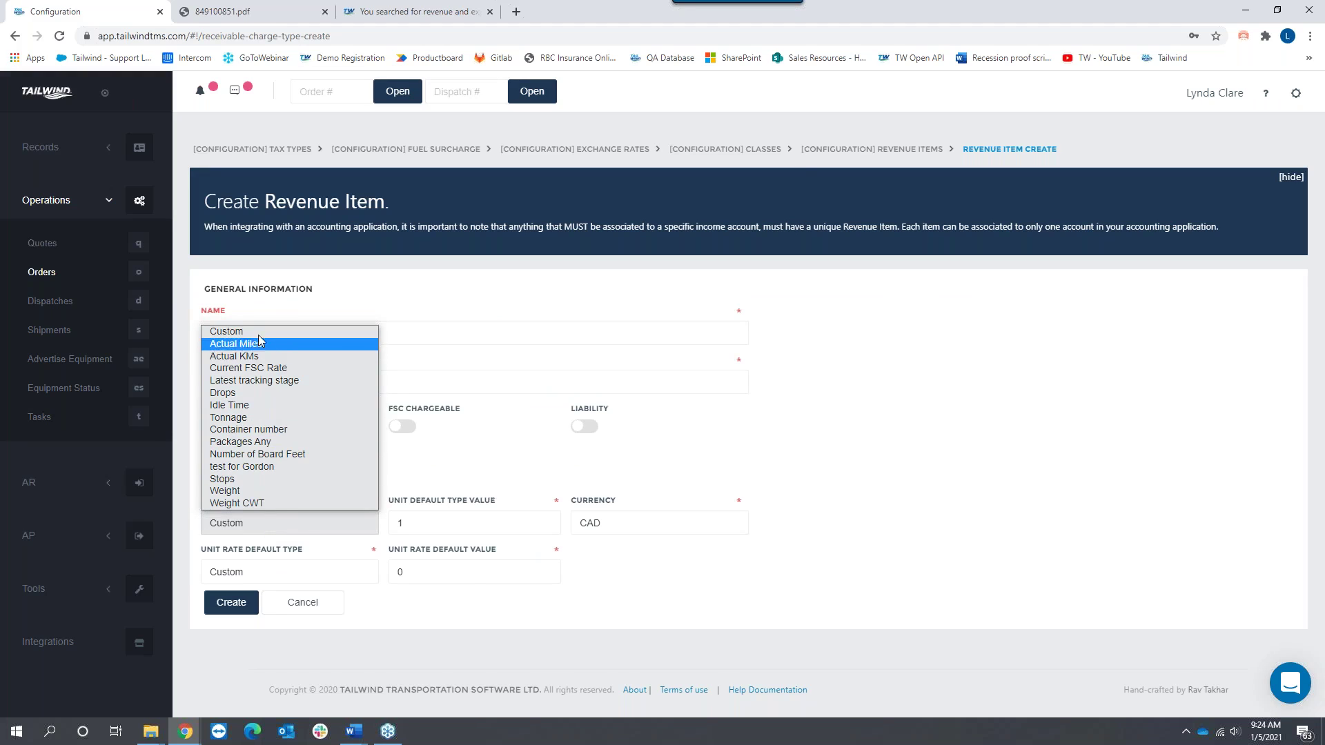
{"action": "left_click", "coordinate": [238, 504]}
{"action": "left_click_drag", "start_coordinate": [416, 574], "coordinate": [388, 584]}
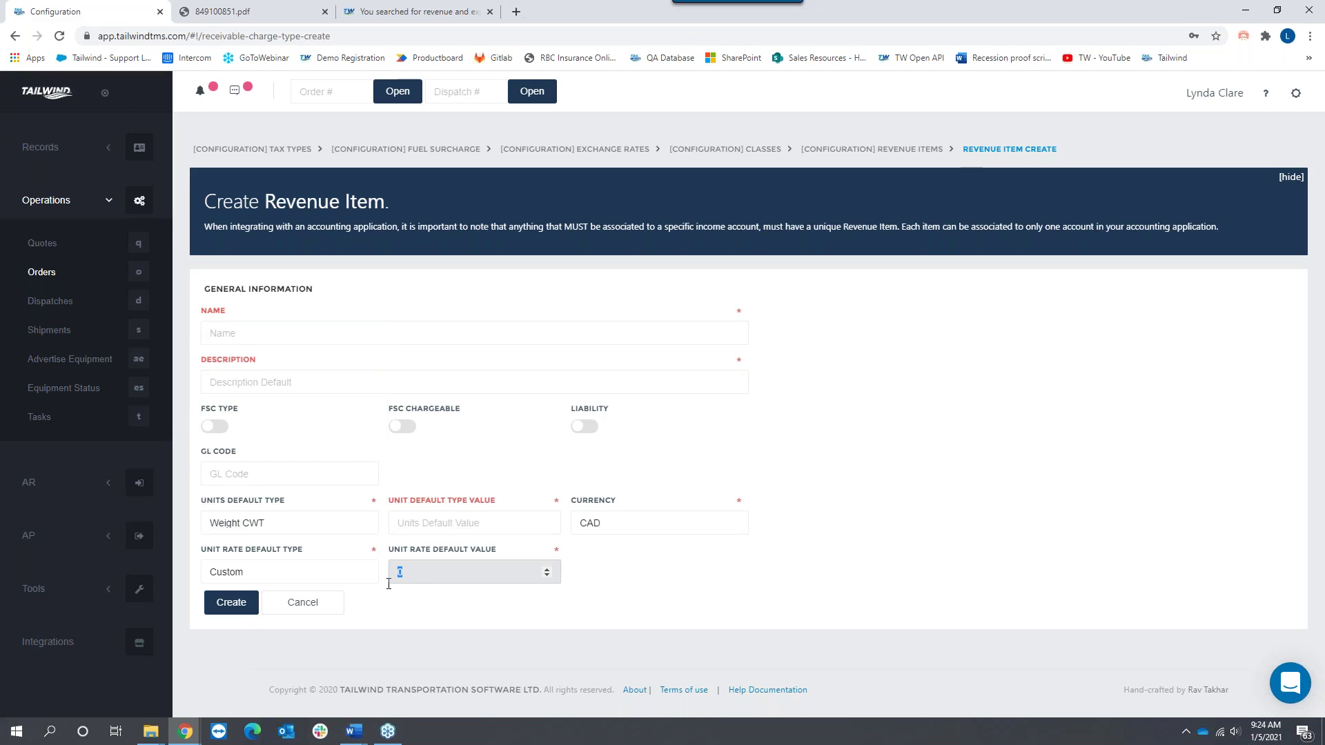
{"action": "type", "text": "3.05"}
{"action": "left_click_drag", "start_coordinate": [418, 572], "coordinate": [390, 567]}
{"action": "left_click", "coordinate": [301, 602]}
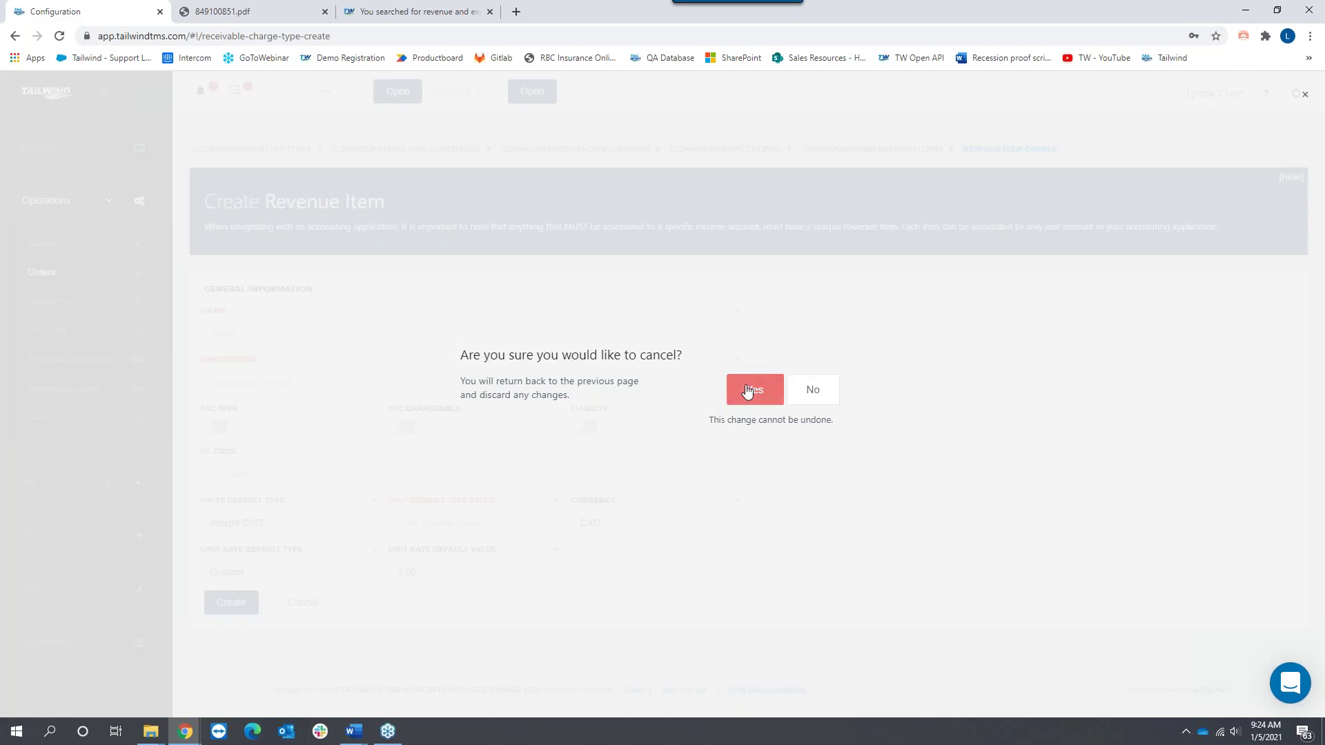
{"action": "left_click", "coordinate": [748, 391]}
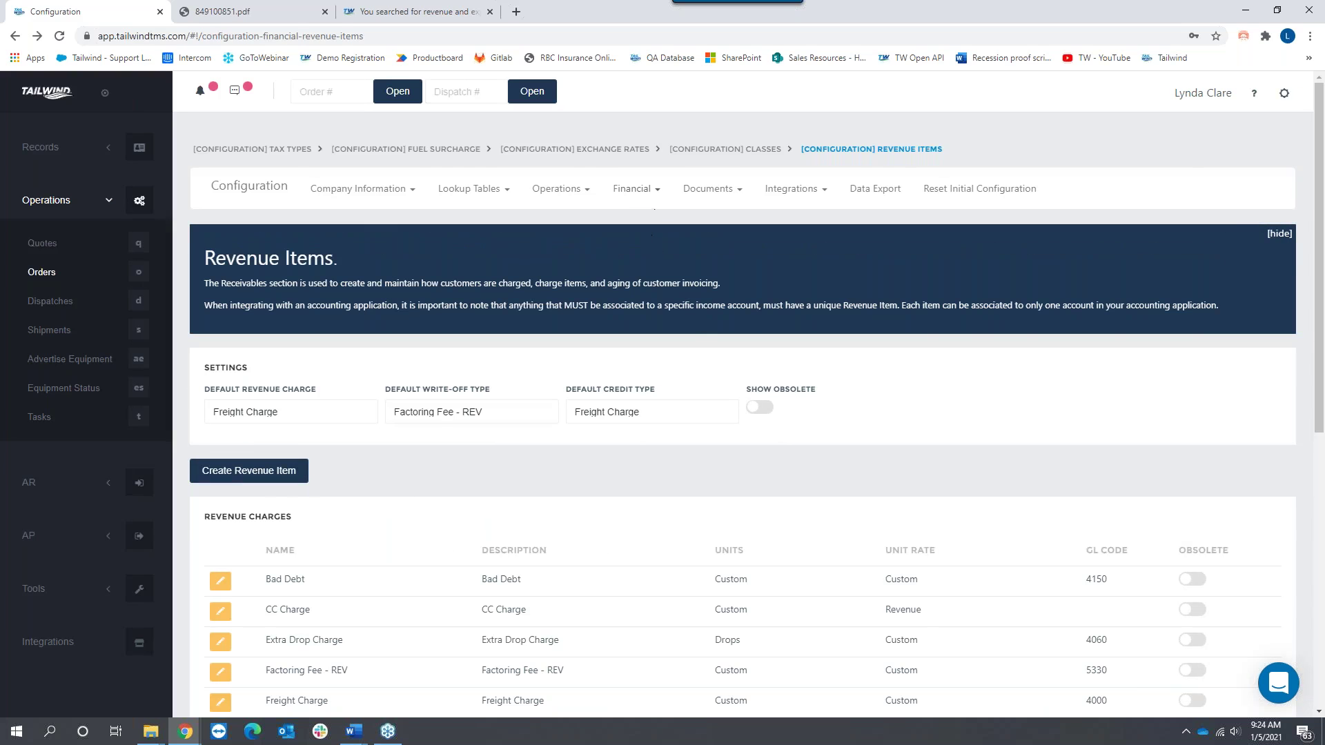
Step: Return to the top of the Revenue Items page and open the Financial configuration menu
{"action": "scroll", "coordinate": [686, 601], "scroll_direction": "down", "scroll_amount": 1}
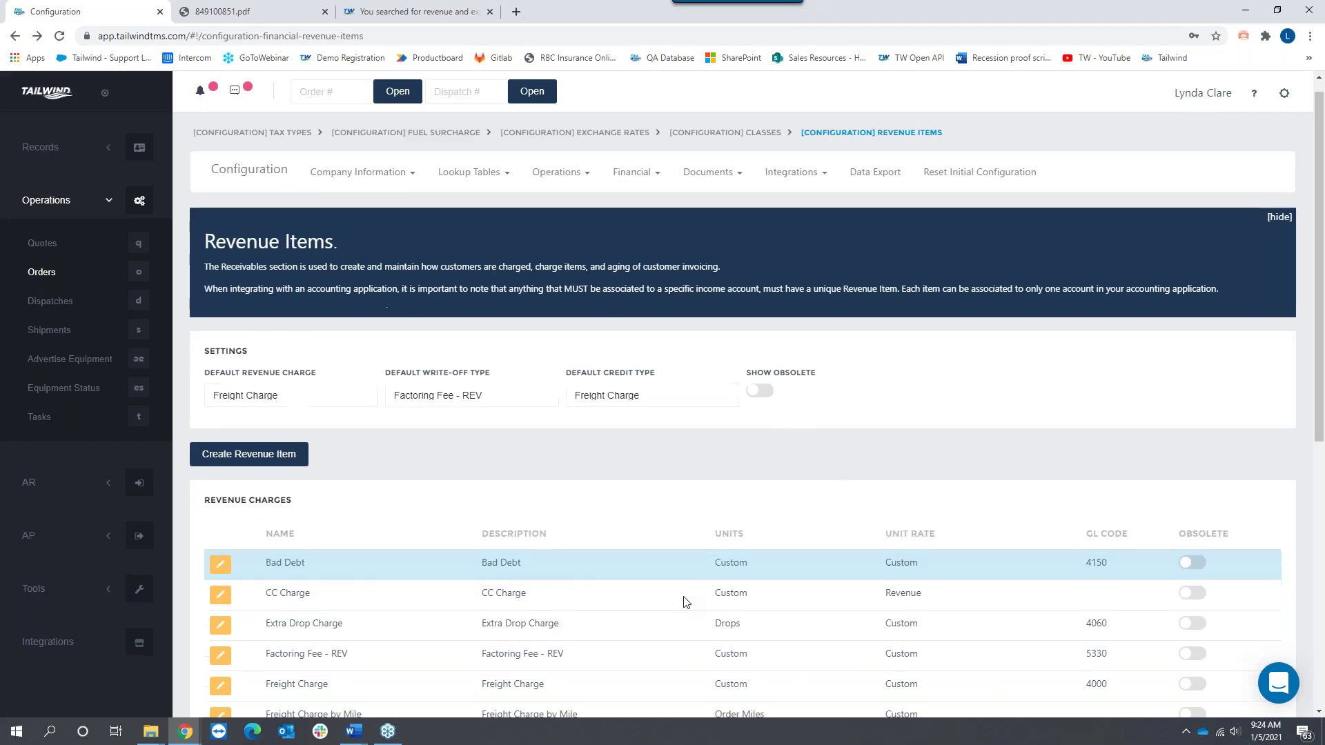
{"action": "scroll", "coordinate": [686, 602], "scroll_direction": "down", "scroll_amount": 3}
{"action": "scroll", "coordinate": [679, 601], "scroll_direction": "up", "scroll_amount": 1}
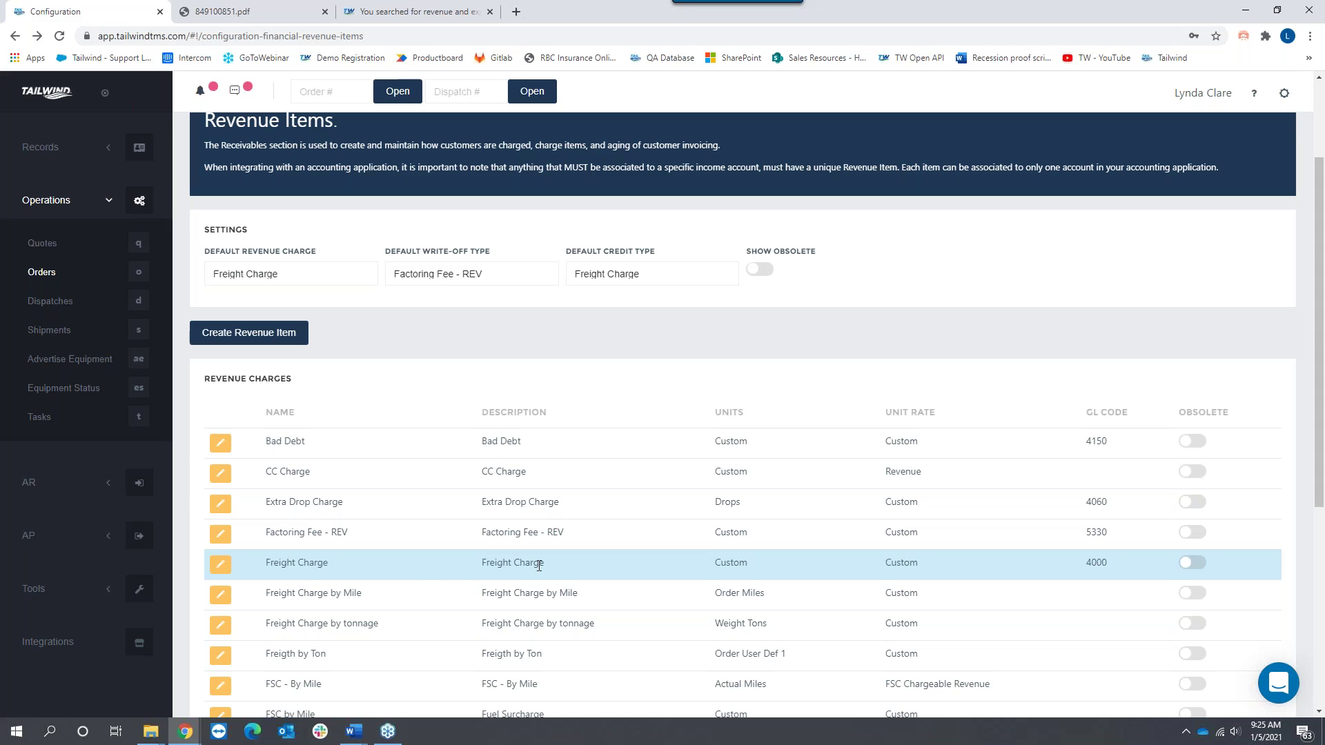
{"action": "scroll", "coordinate": [548, 490], "scroll_direction": "up", "scroll_amount": 2}
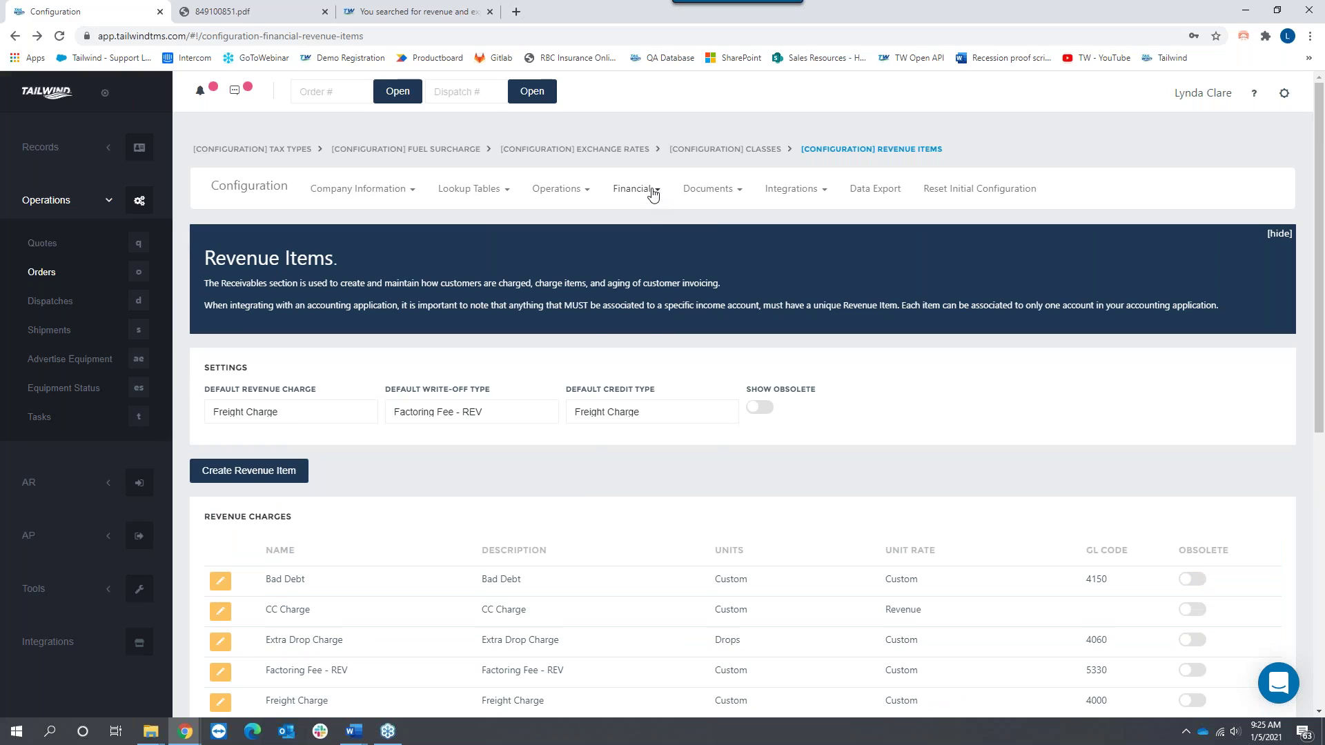
{"action": "left_click", "coordinate": [652, 193]}
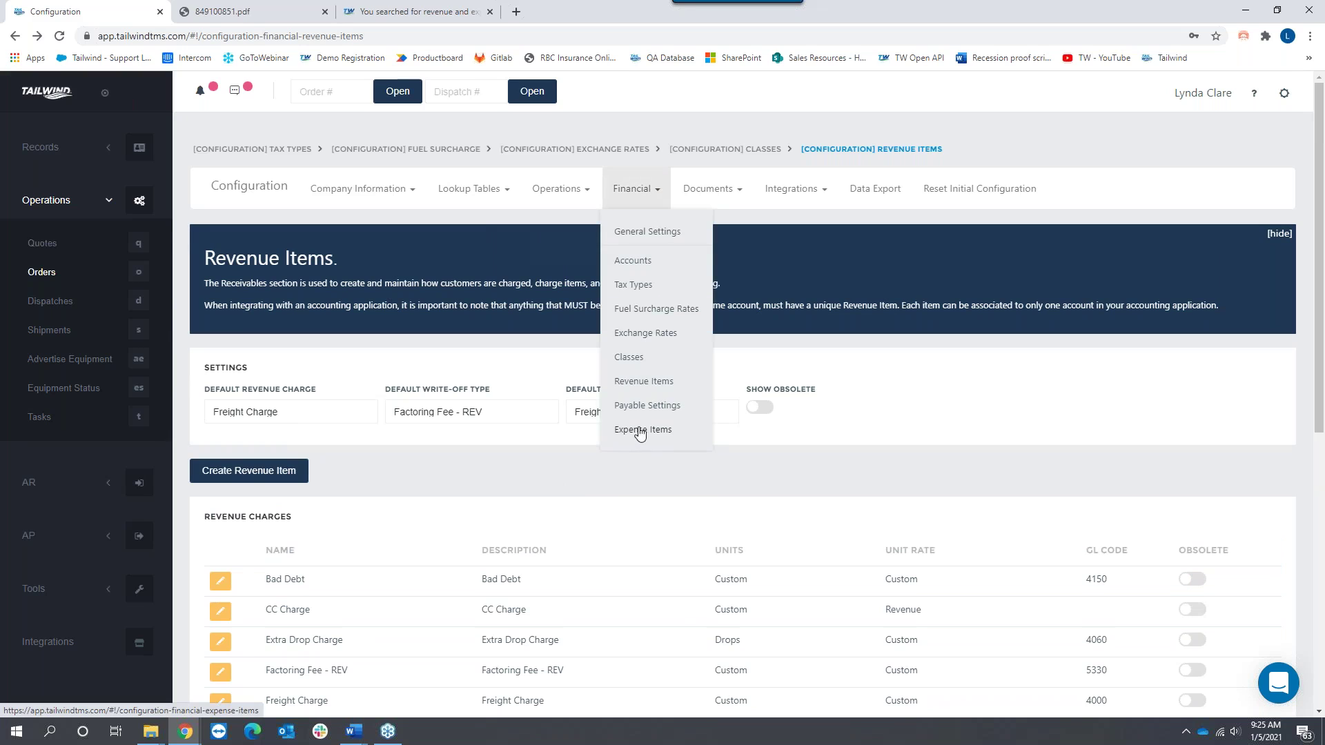
Step: Open Expense Items and browse its charges table, from .50 per mile driver pay onward
{"action": "left_click", "coordinate": [640, 430]}
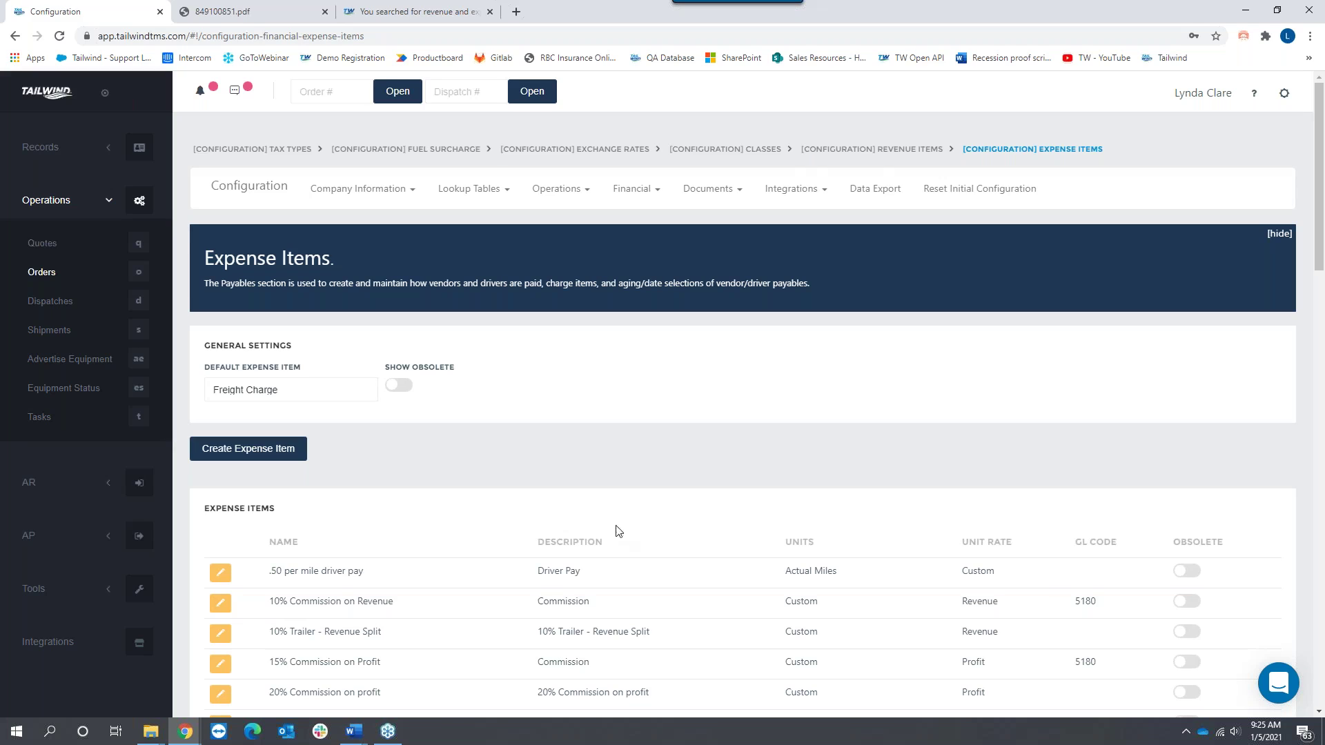
{"action": "scroll", "coordinate": [673, 526], "scroll_direction": "down", "scroll_amount": 3}
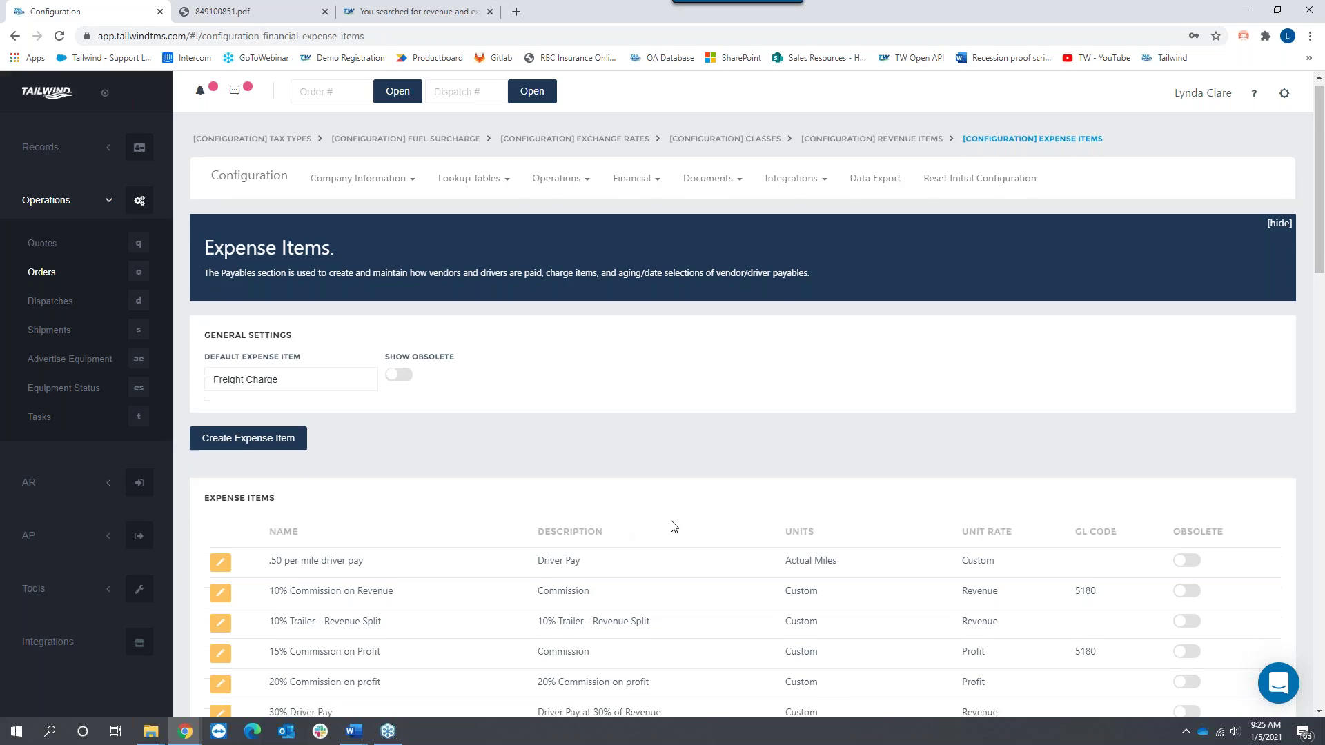
{"action": "scroll", "coordinate": [673, 527], "scroll_direction": "down", "scroll_amount": 5}
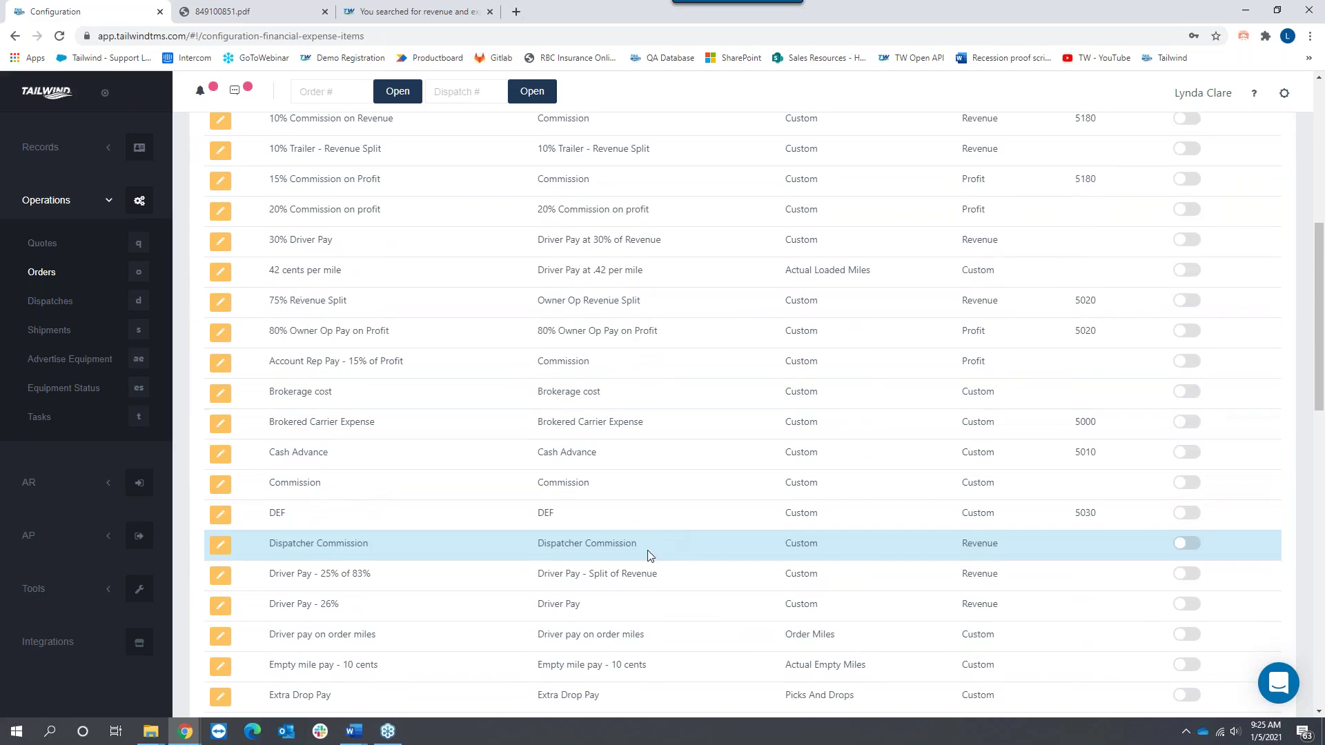
{"action": "scroll", "coordinate": [709, 515], "scroll_direction": "down", "scroll_amount": 1}
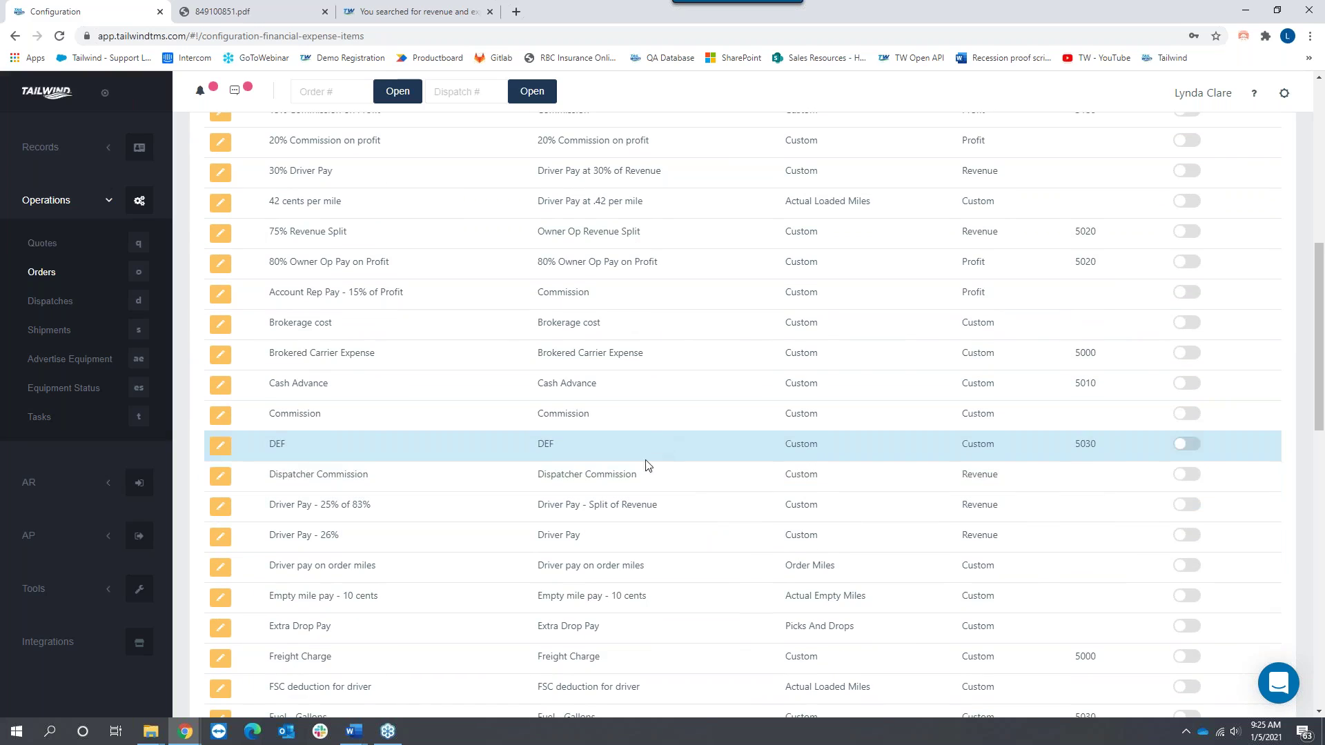
{"action": "scroll", "coordinate": [652, 488], "scroll_direction": "down", "scroll_amount": 2}
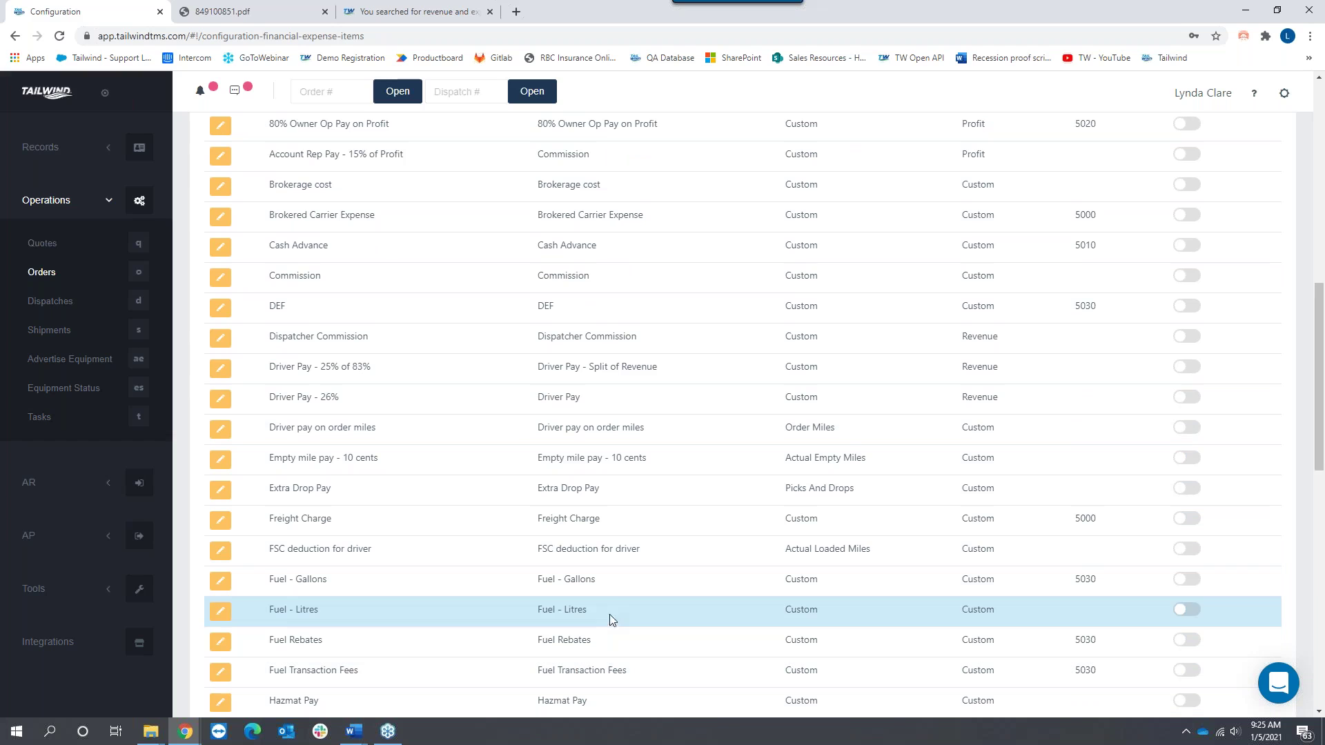
{"action": "scroll", "coordinate": [615, 597], "scroll_direction": "up", "scroll_amount": 6}
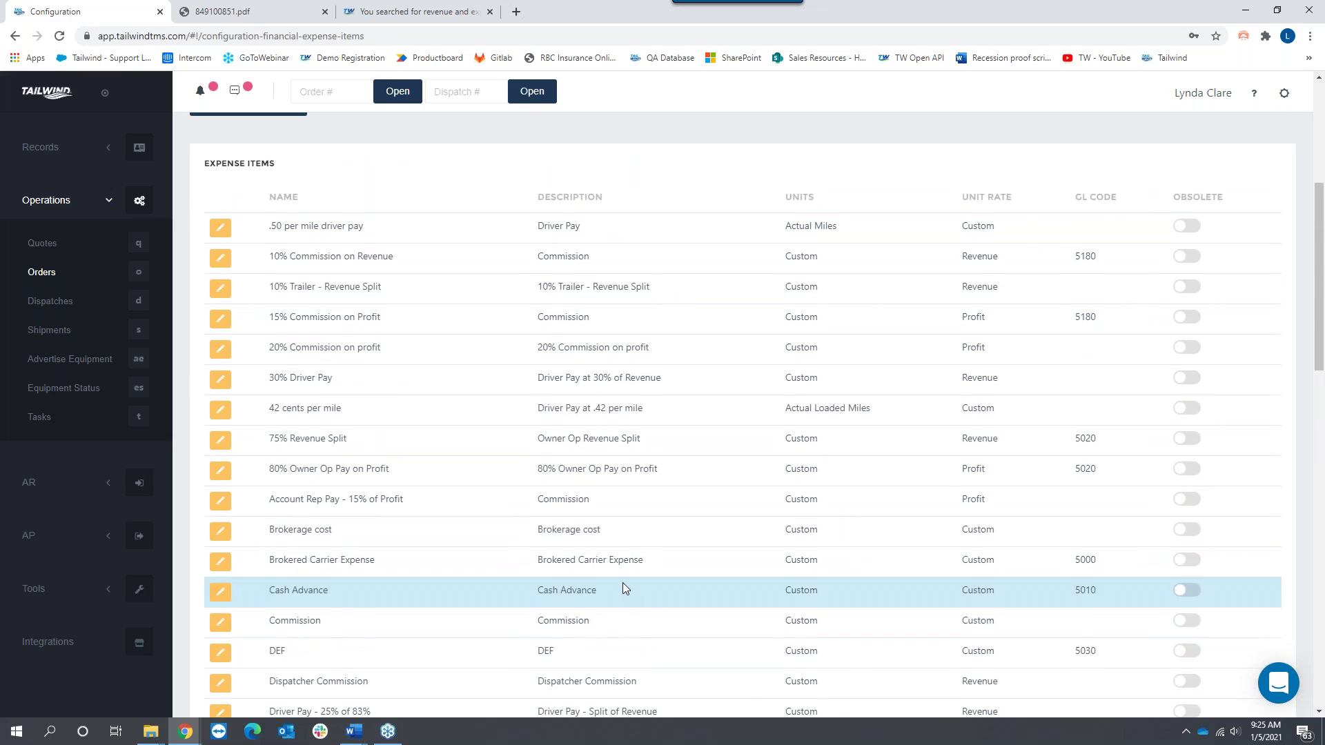
{"action": "scroll", "coordinate": [622, 588], "scroll_direction": "up", "scroll_amount": 1}
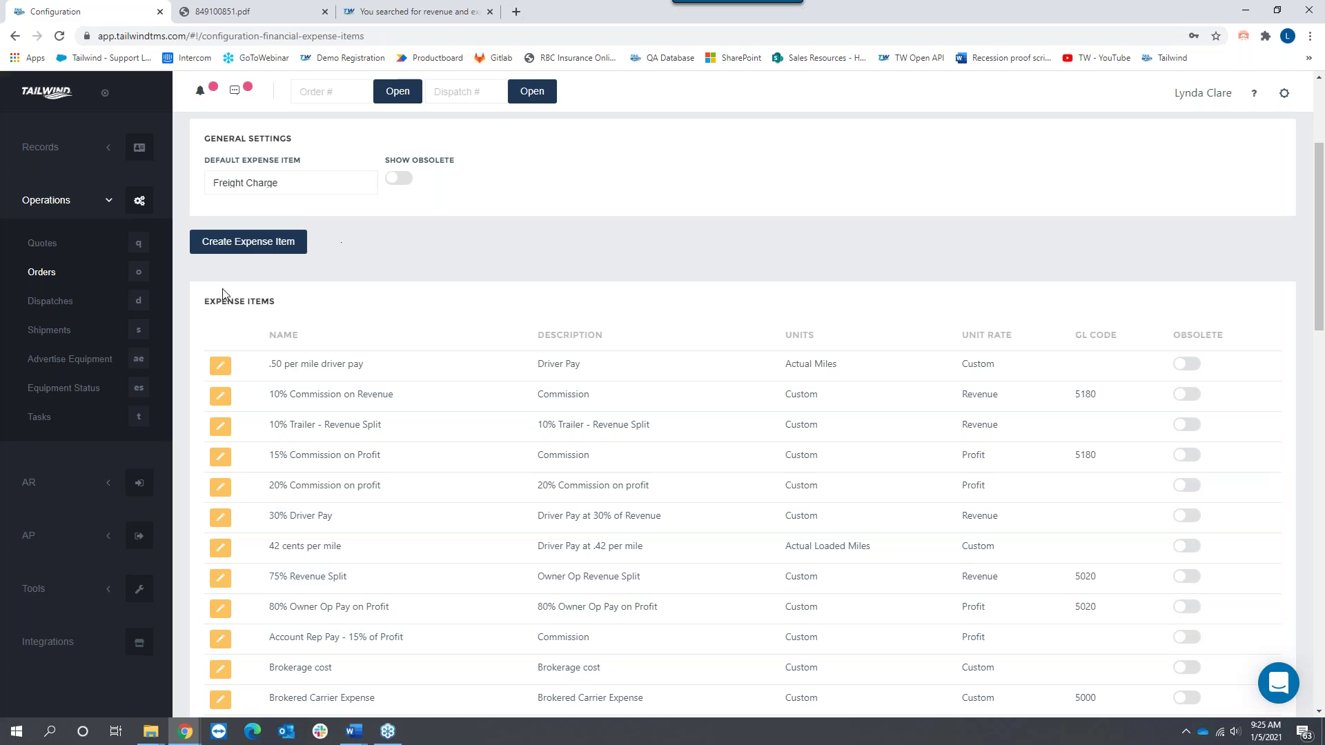
{"action": "left_click", "coordinate": [220, 365]}
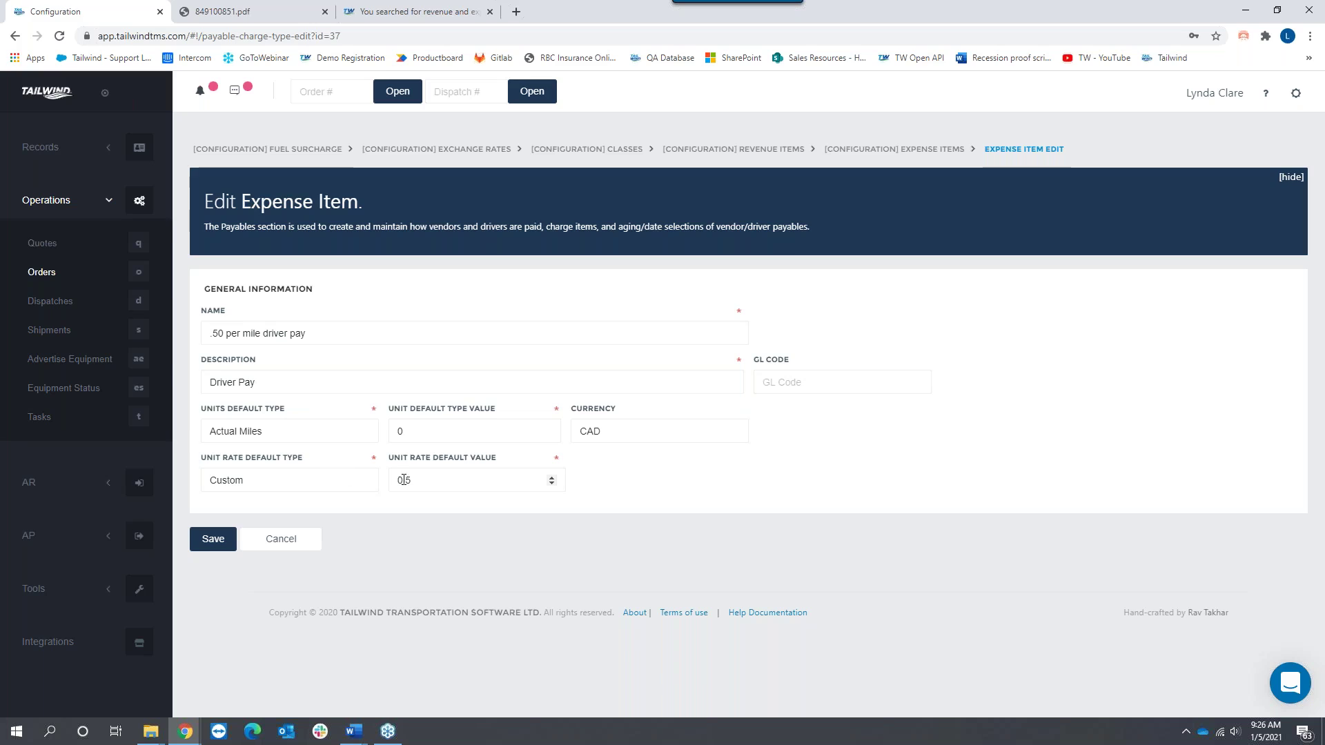
{"action": "double_click", "coordinate": [424, 479]}
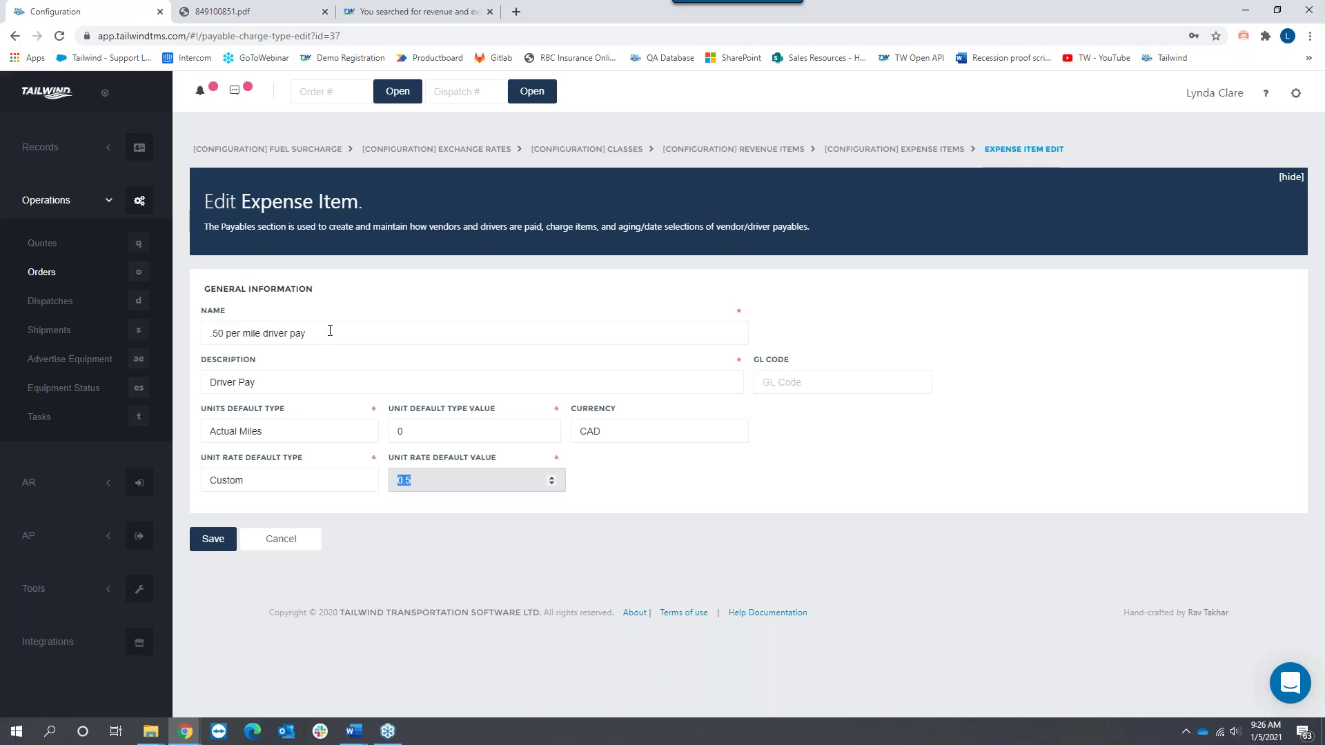
{"action": "left_click_drag", "start_coordinate": [328, 333], "coordinate": [203, 331]}
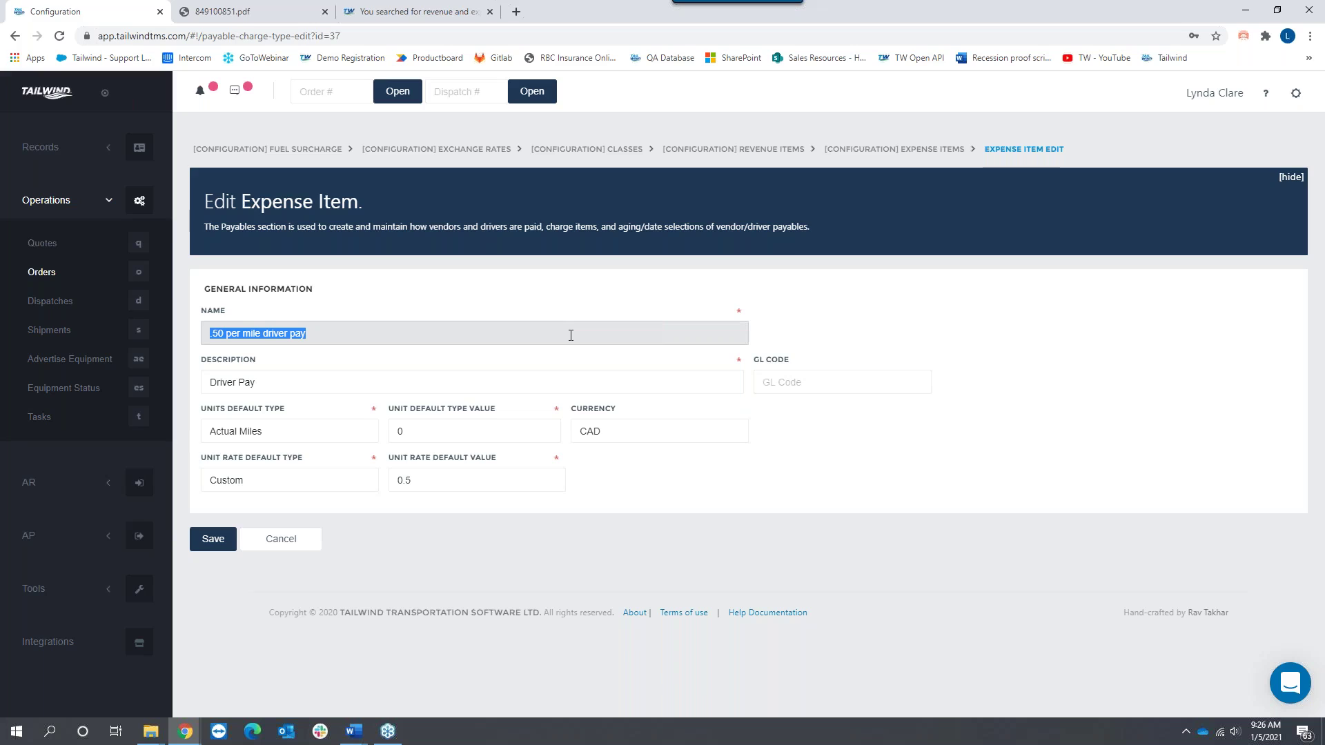
{"action": "left_click_drag", "start_coordinate": [254, 384], "coordinate": [207, 383]}
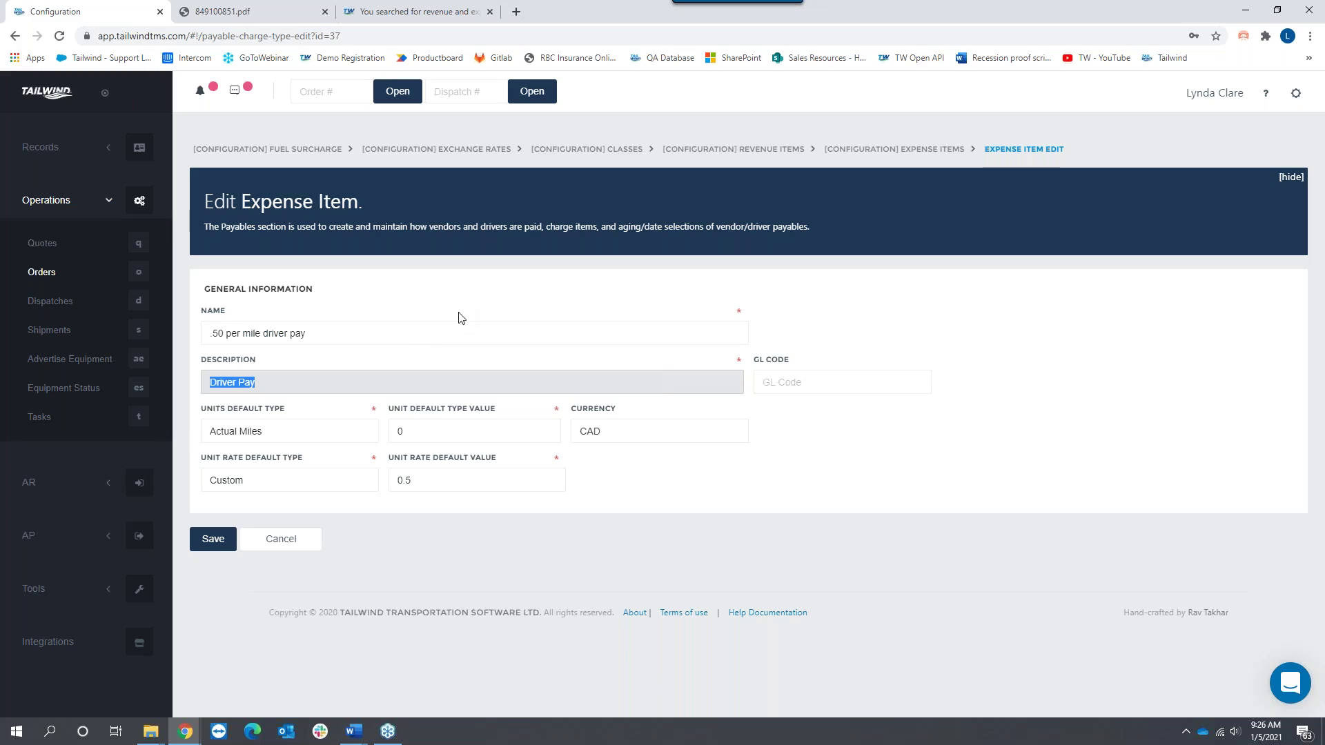
{"action": "left_click", "coordinate": [420, 482]}
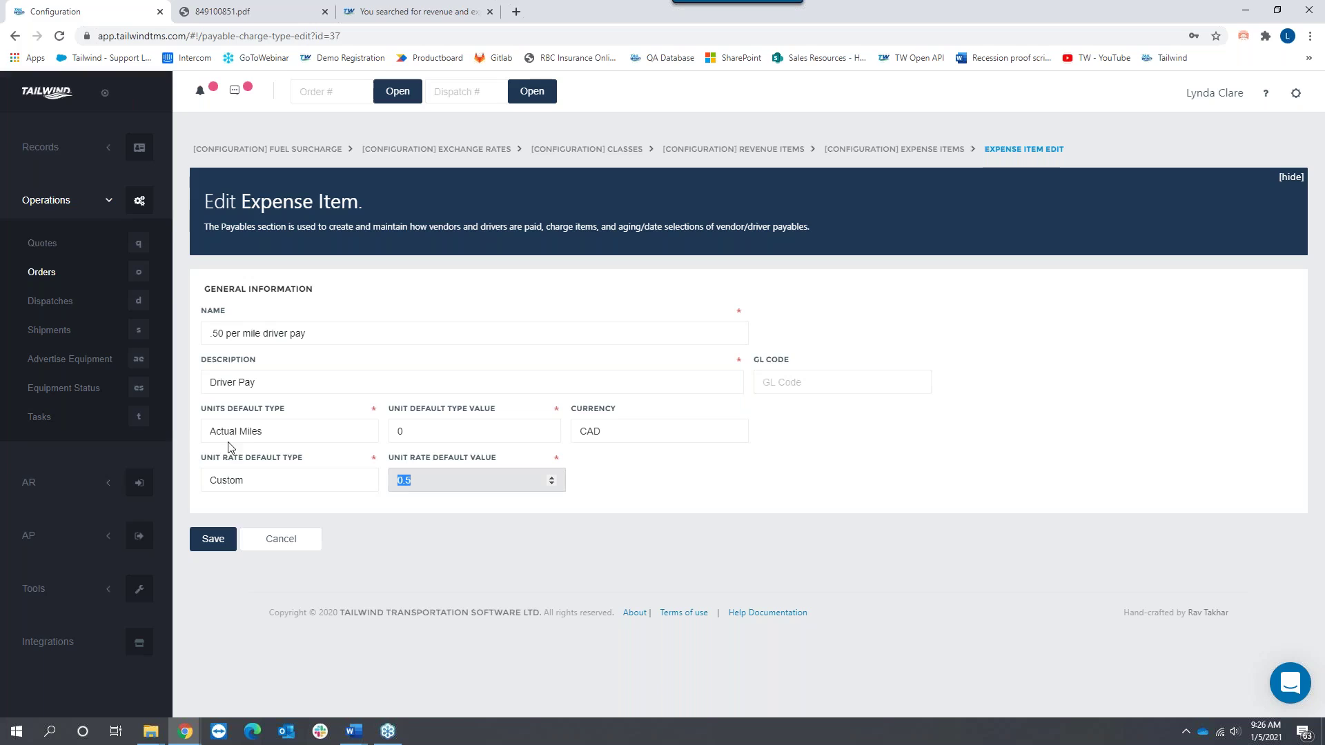
{"action": "left_click", "coordinate": [269, 431]}
{"action": "left_click", "coordinate": [263, 486]}
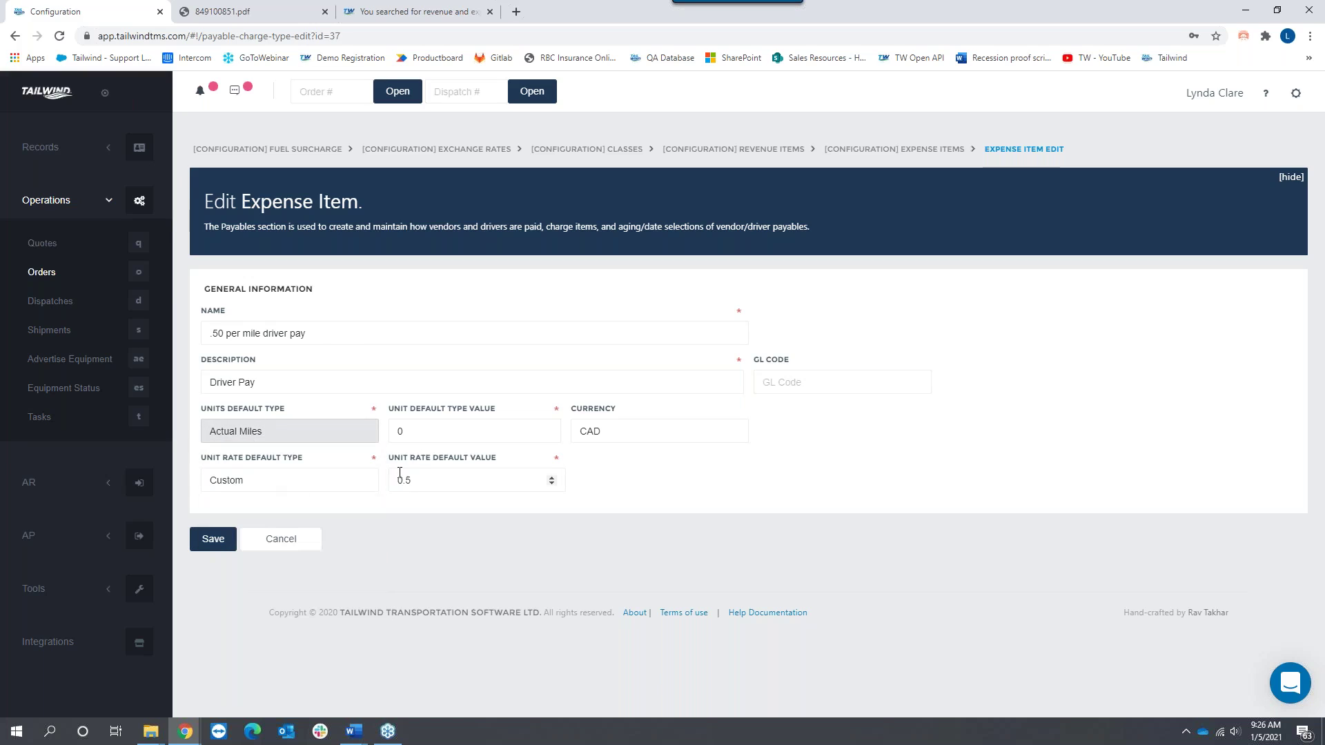
{"action": "left_click", "coordinate": [435, 487]}
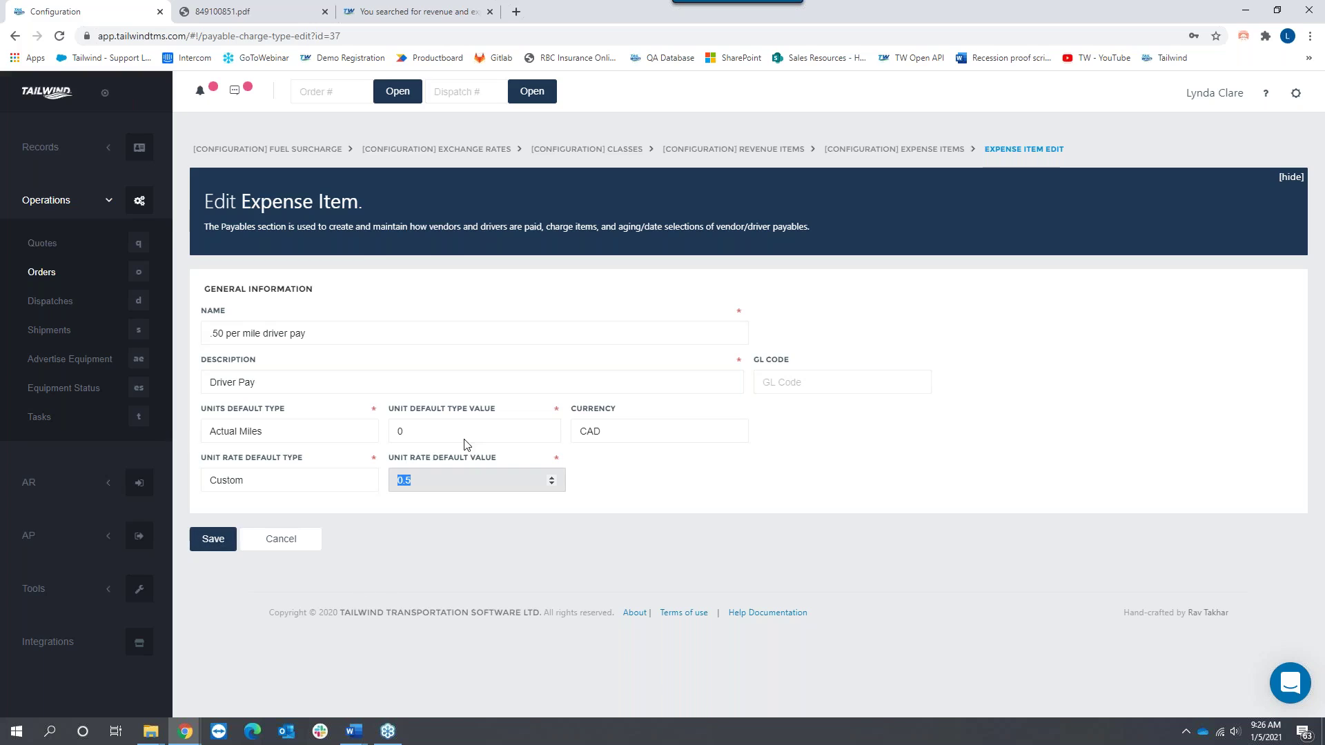
{"action": "left_click", "coordinate": [213, 542]}
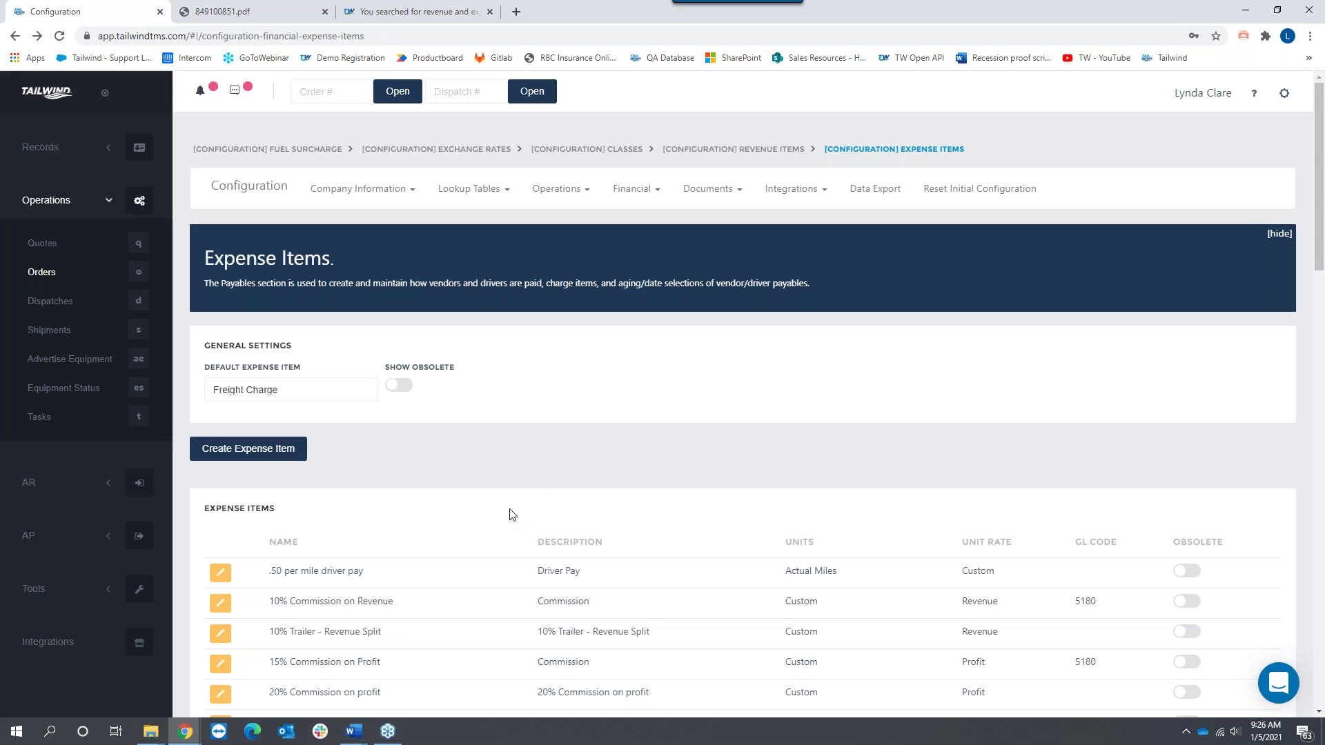
Step: Edit the 10% Commission on Revenue row in the Expense Items table
{"action": "scroll", "coordinate": [509, 518], "scroll_direction": "down", "scroll_amount": 1}
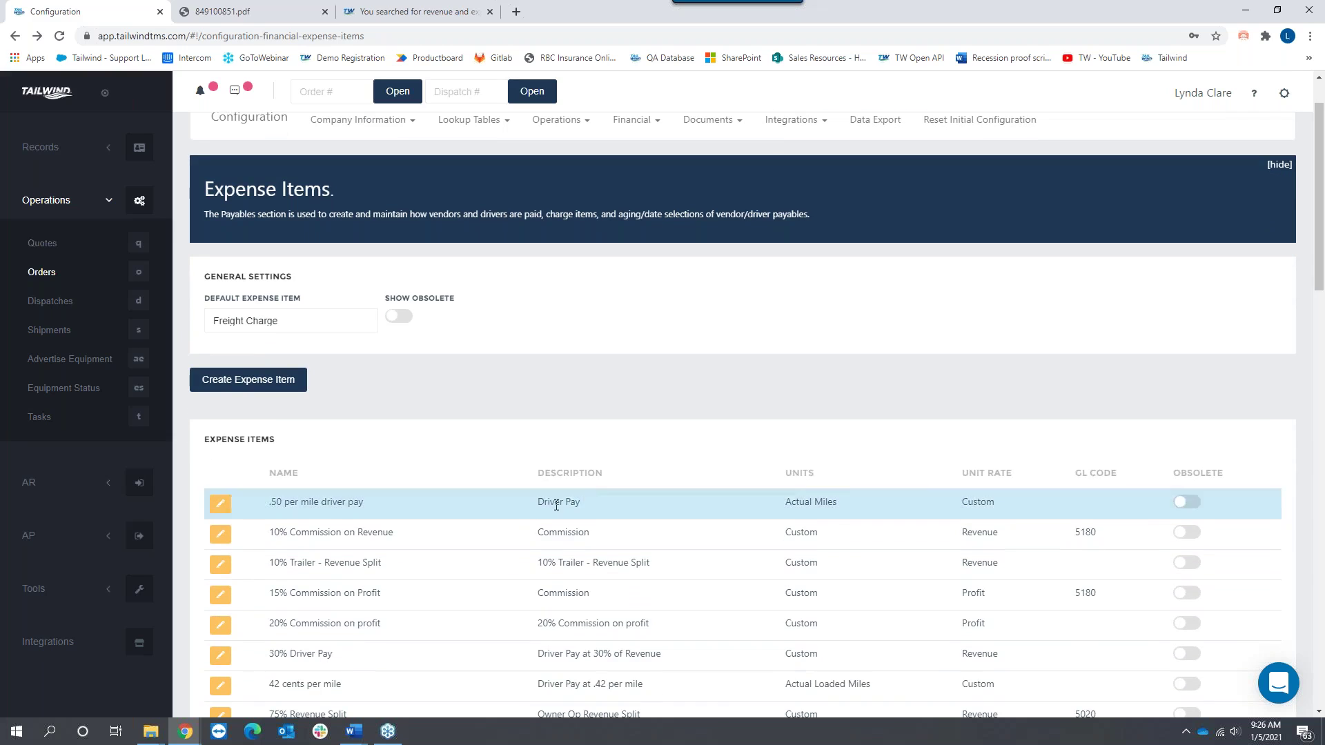
{"action": "left_click", "coordinate": [221, 534]}
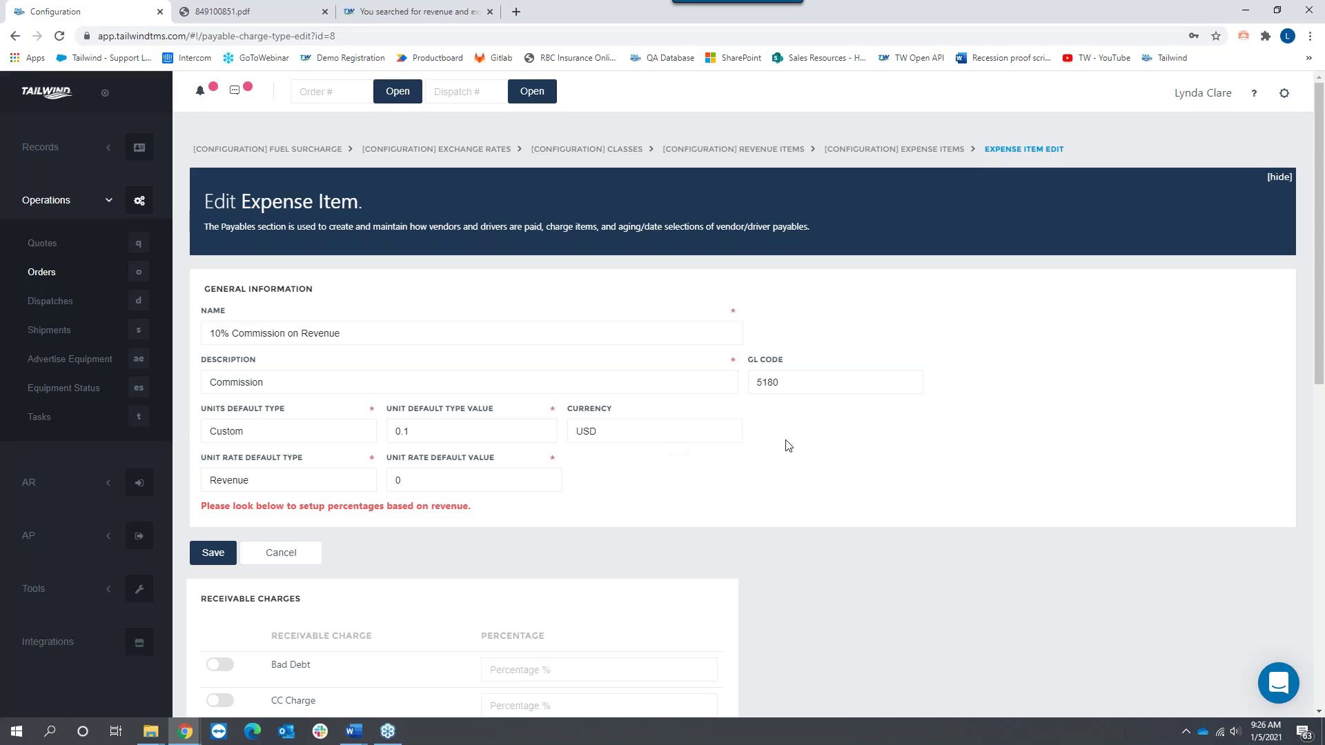
{"action": "triple_click", "coordinate": [358, 328]}
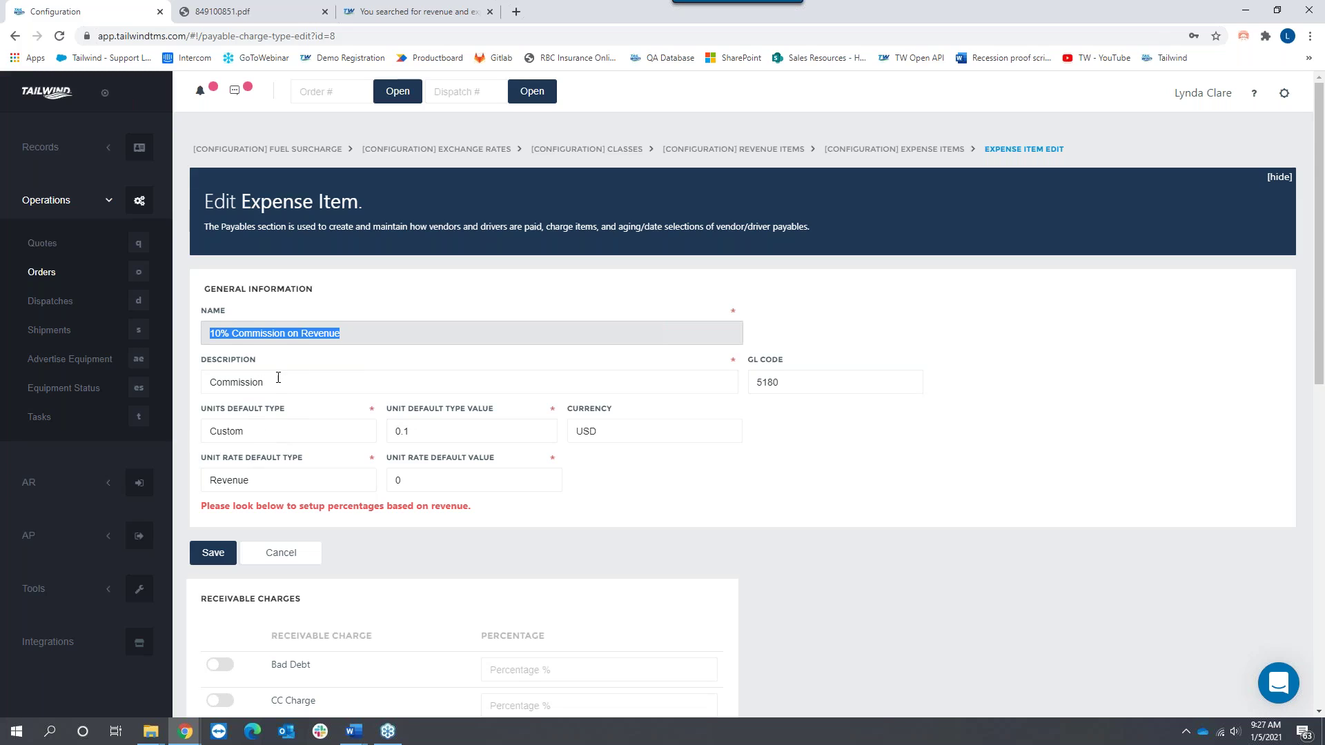
{"action": "key", "text": "Tab"}
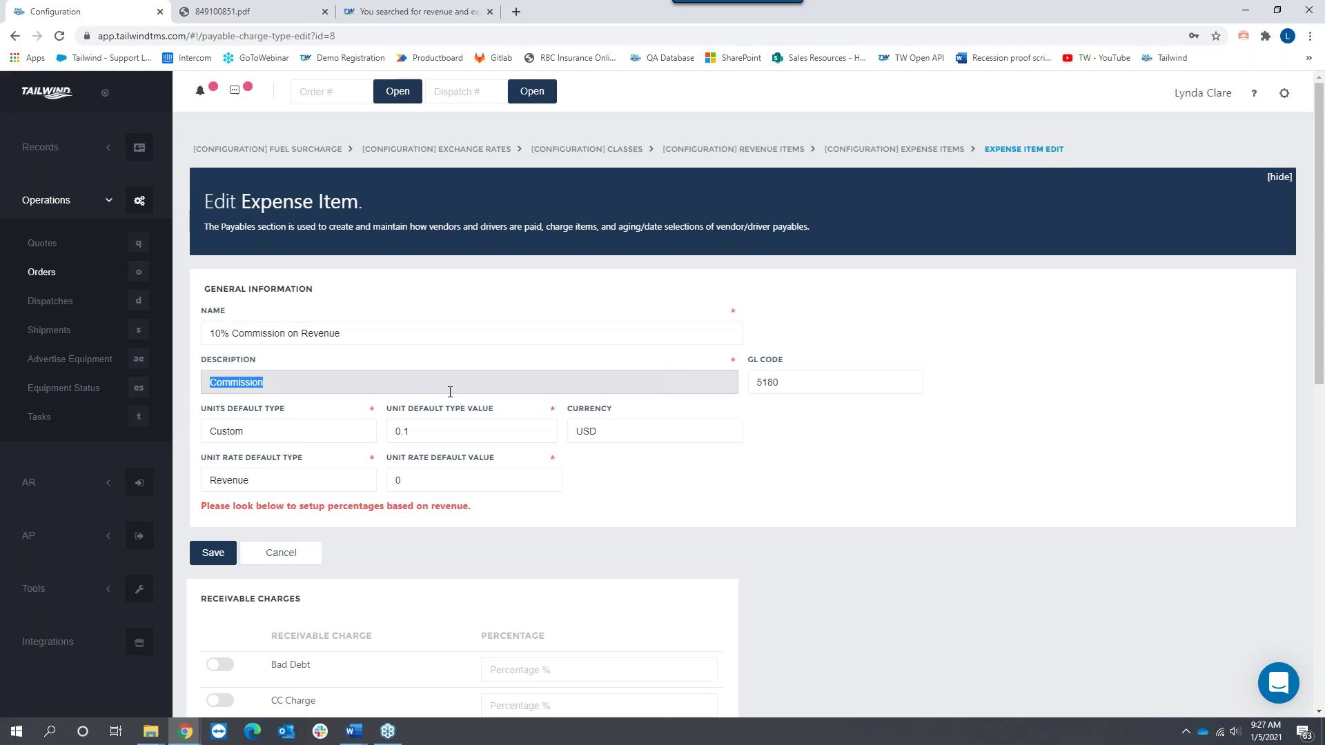
{"action": "left_click", "coordinate": [427, 435]}
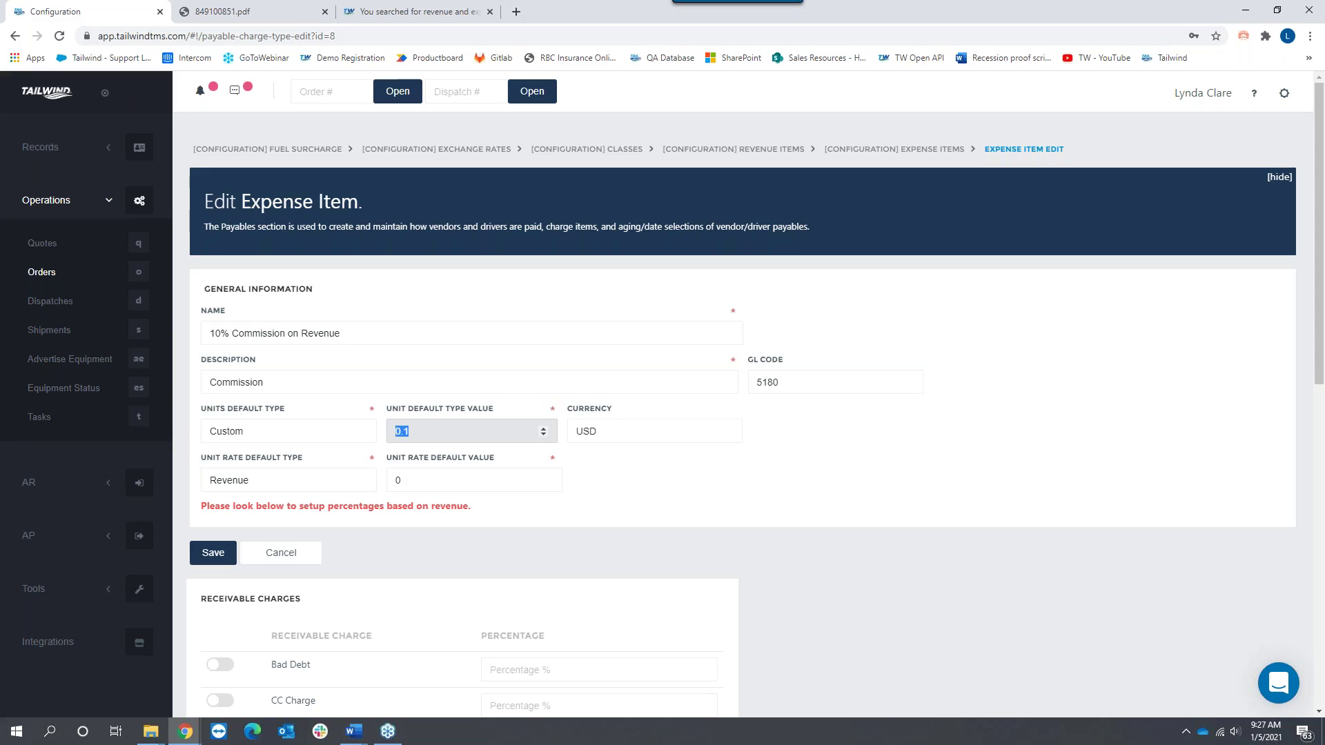
{"action": "left_click", "coordinate": [247, 481]}
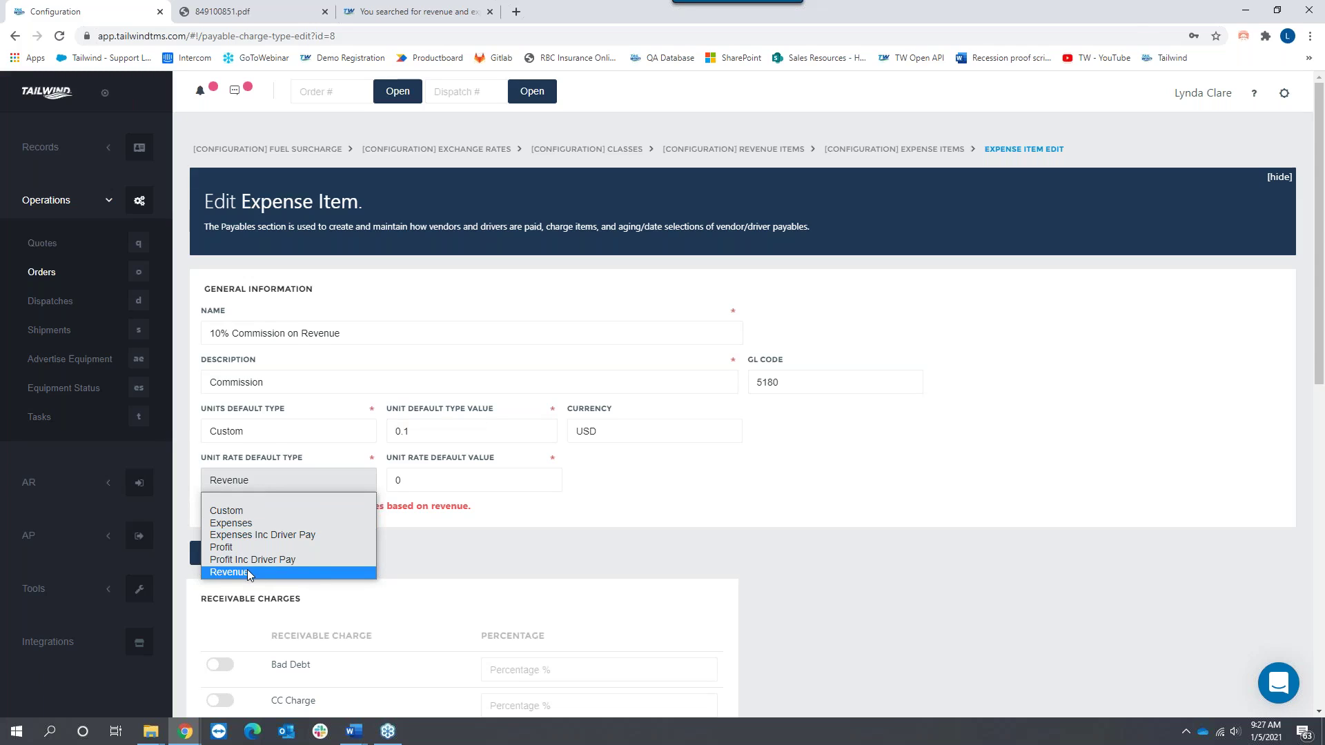
{"action": "left_click", "coordinate": [247, 572]}
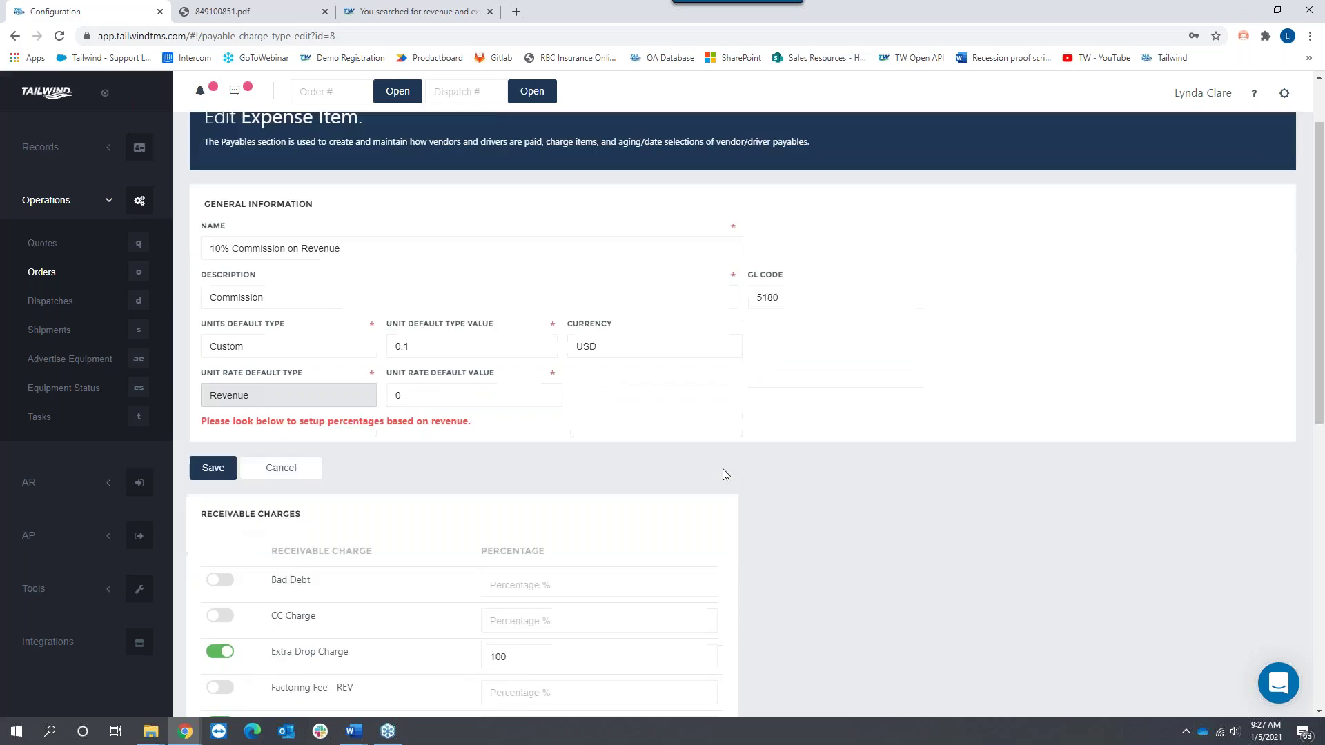
{"action": "scroll", "coordinate": [722, 469], "scroll_direction": "down", "scroll_amount": 3}
{"action": "scroll", "coordinate": [776, 496], "scroll_direction": "down", "scroll_amount": 1}
{"action": "scroll", "coordinate": [776, 496], "scroll_direction": "down", "scroll_amount": 2}
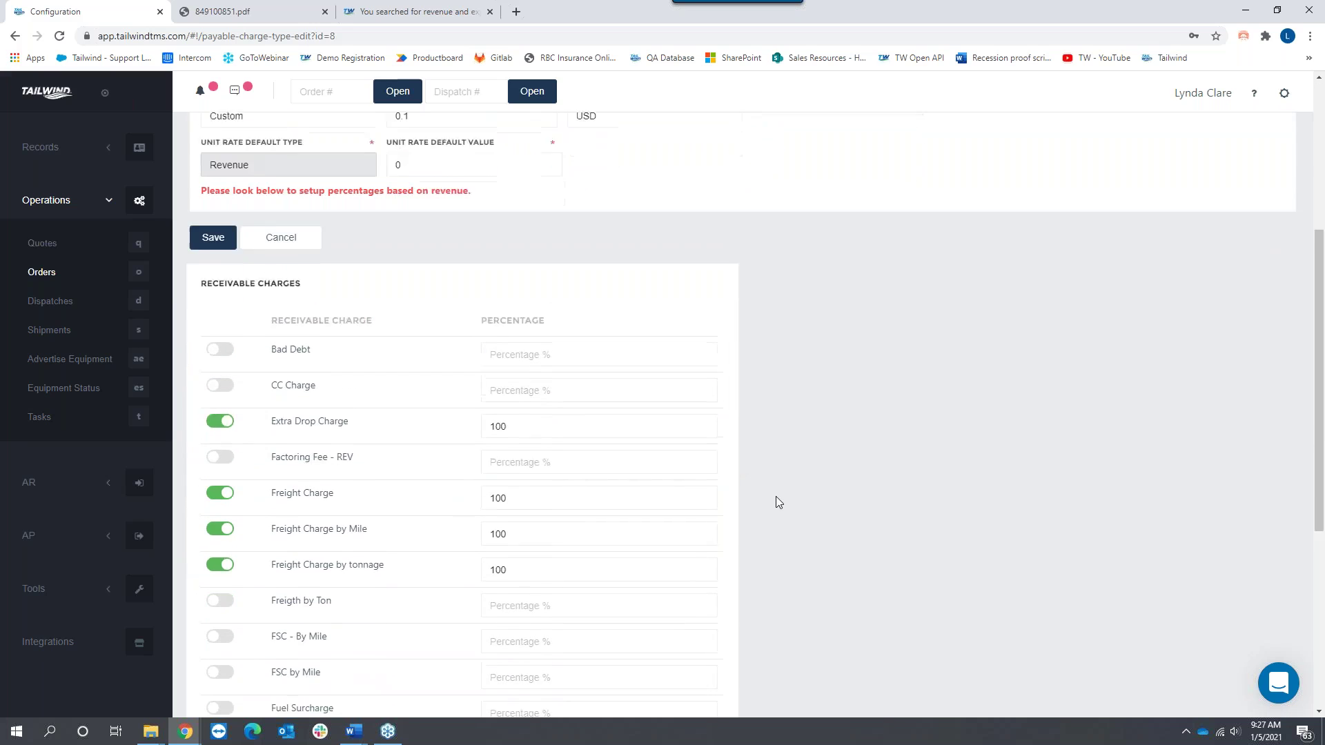
{"action": "scroll", "coordinate": [779, 506], "scroll_direction": "down", "scroll_amount": 1}
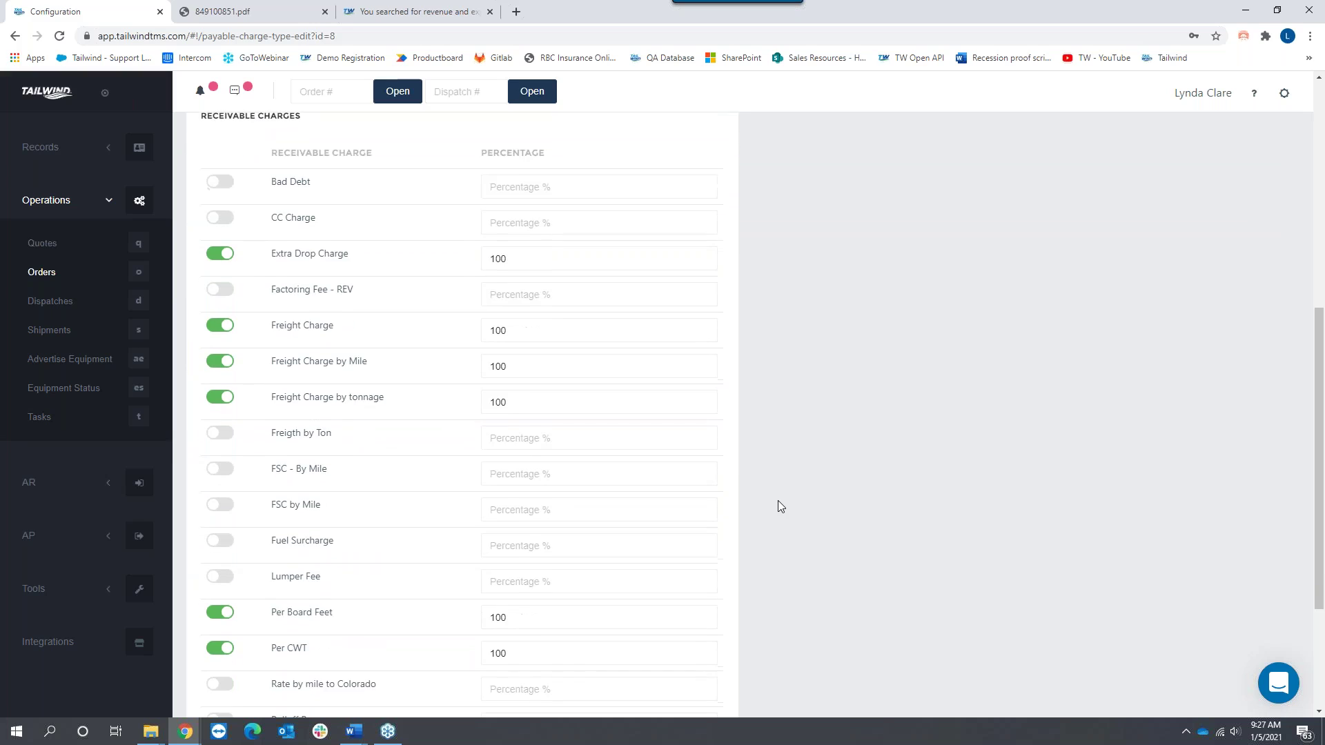
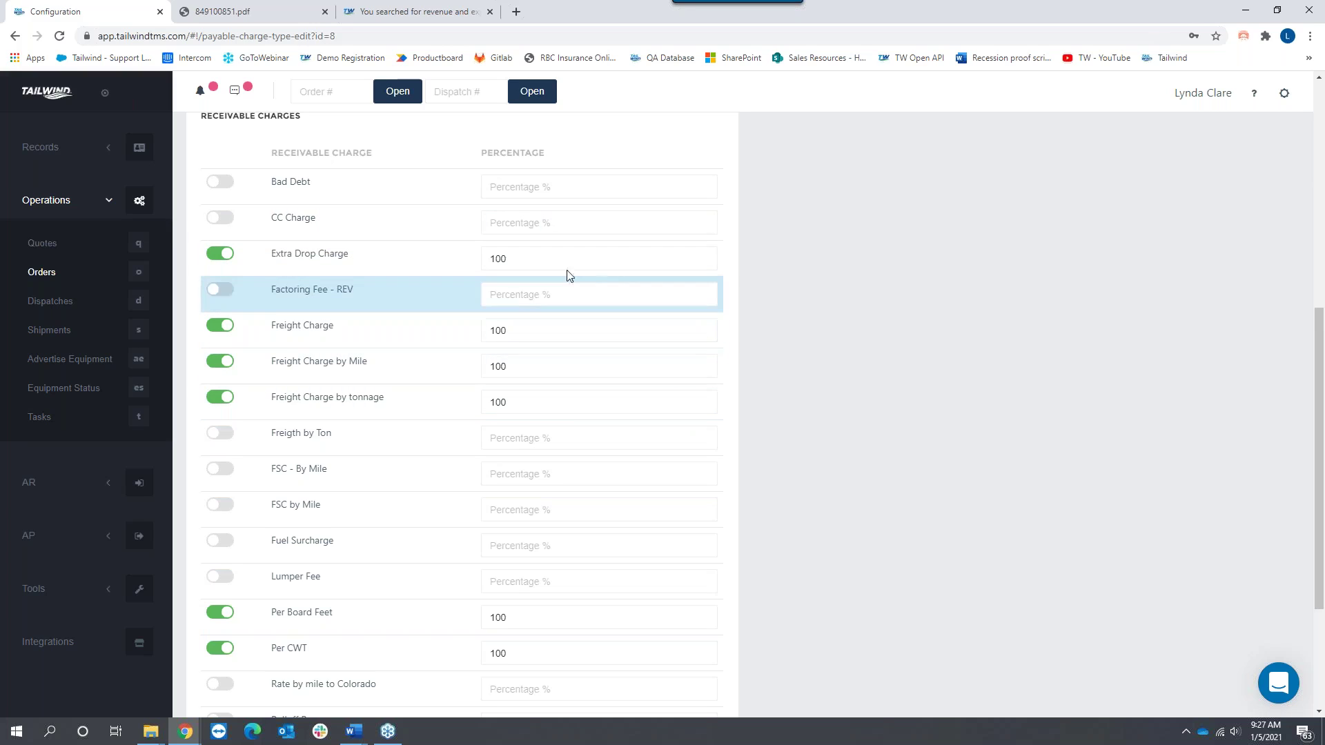
Step: Cancel the unsaved edits to the 10% Commission on Revenue expense item
{"action": "scroll", "coordinate": [840, 309], "scroll_direction": "up", "scroll_amount": 4}
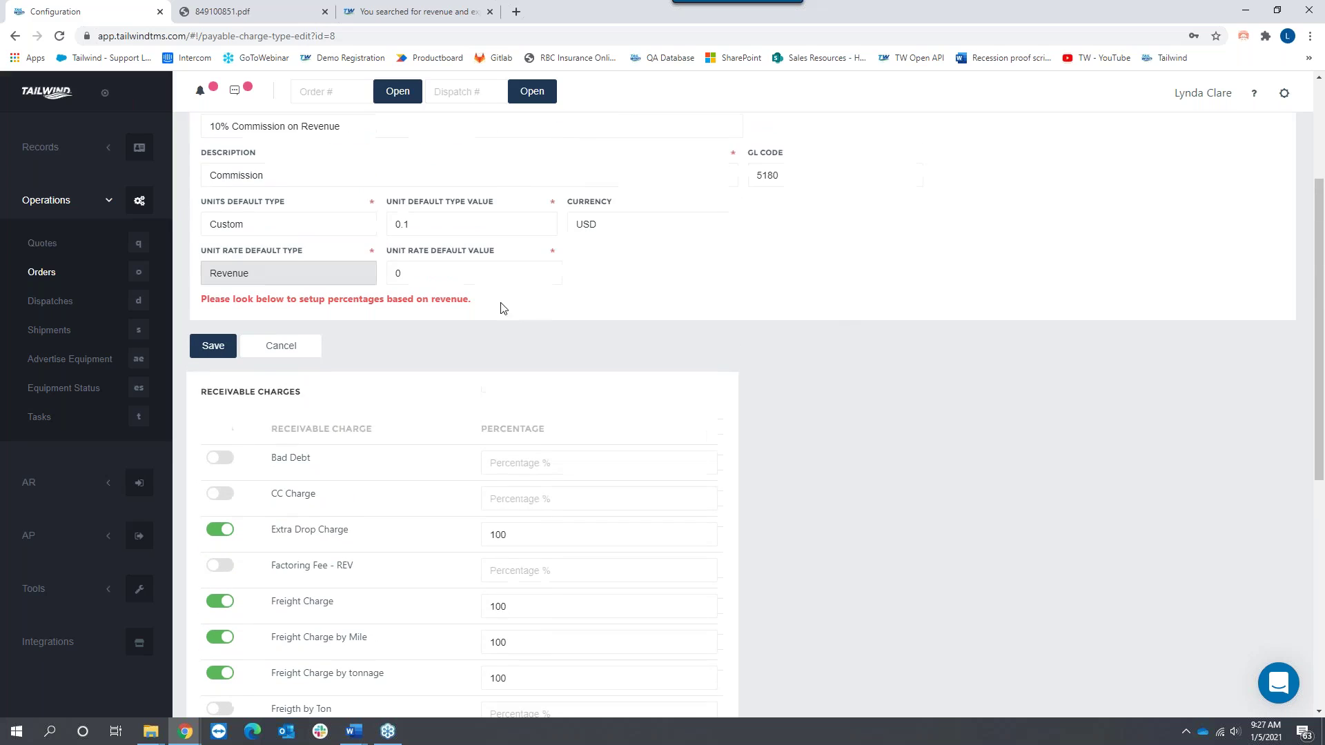
{"action": "left_click", "coordinate": [276, 347]}
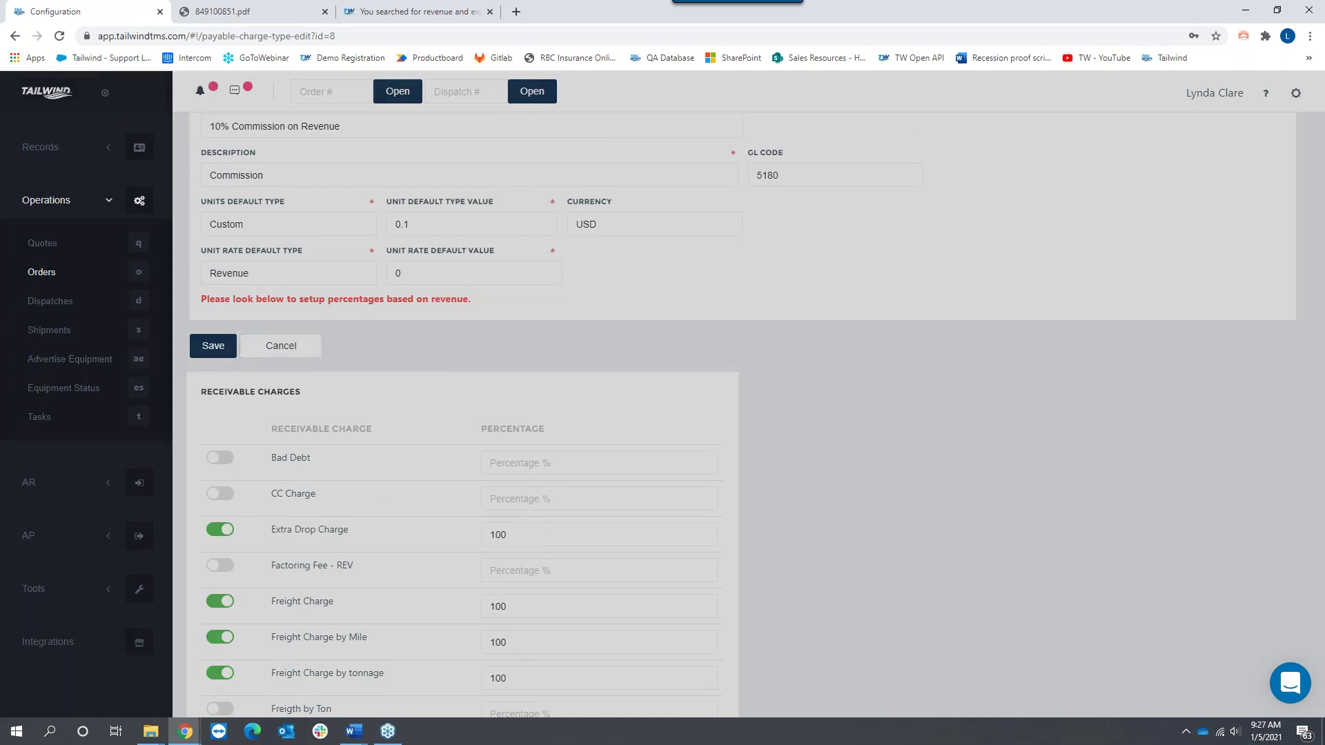
Step: Confirm discarding the edits and scroll down the Expense Items list
{"action": "left_click", "coordinate": [746, 392]}
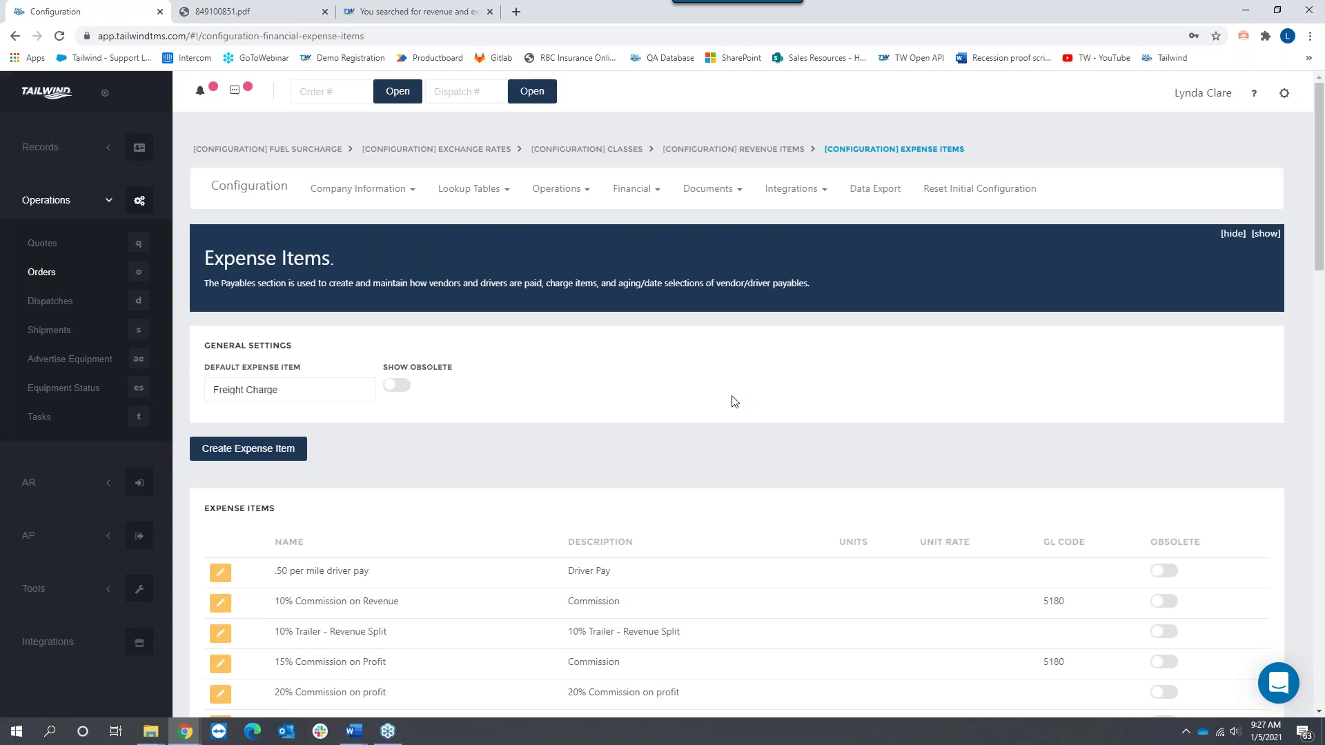
{"action": "scroll", "coordinate": [636, 455], "scroll_direction": "down", "scroll_amount": 1}
{"action": "scroll", "coordinate": [639, 462], "scroll_direction": "down", "scroll_amount": 3}
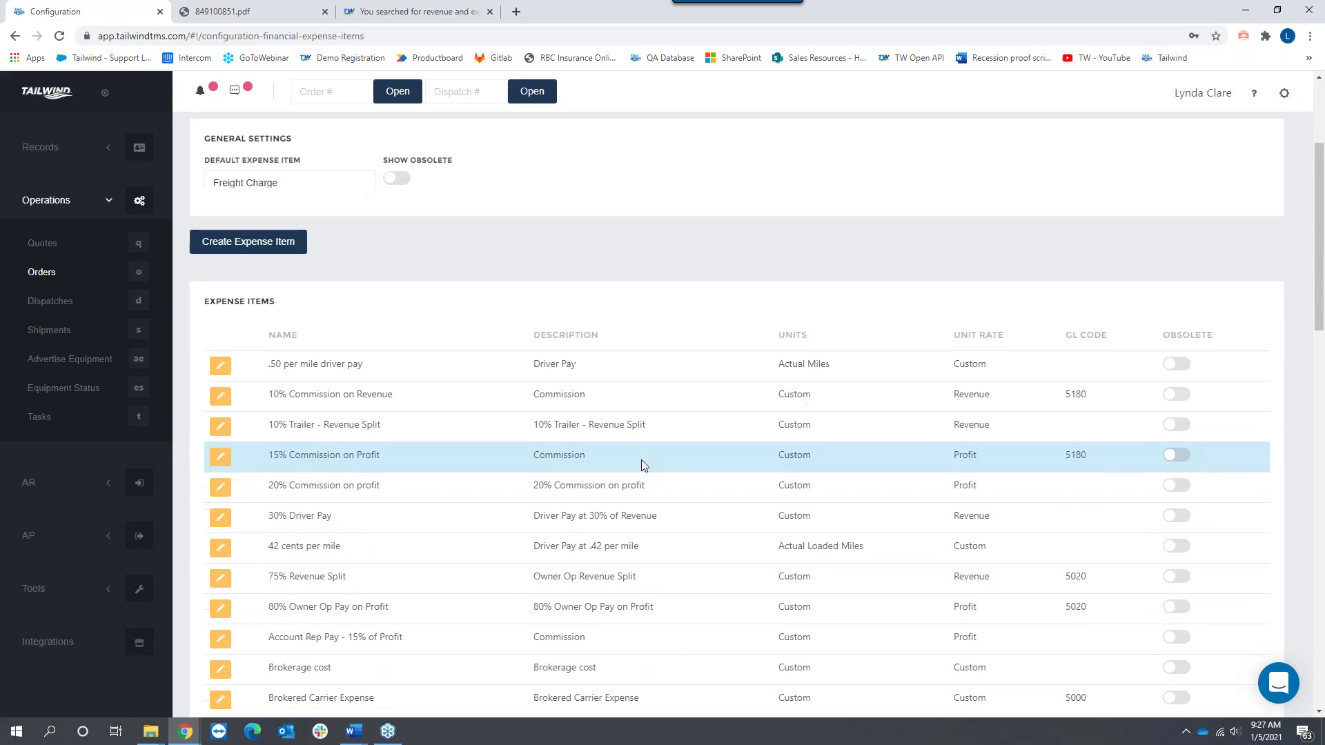
{"action": "scroll", "coordinate": [640, 462], "scroll_direction": "down", "scroll_amount": 2}
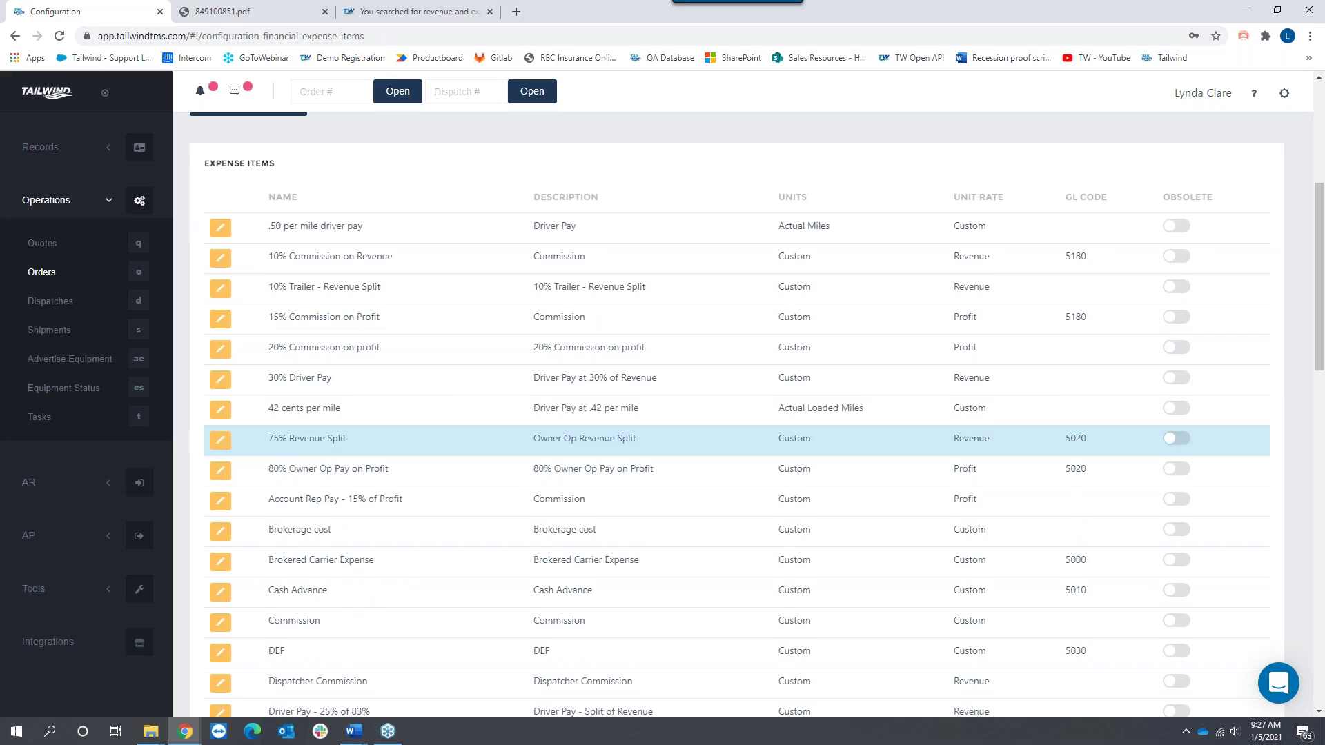
Step: Review the 75% Revenue Split item (Owner Op Revenue Split, 0.75) and its receivable charges, then cancel
{"action": "left_click", "coordinate": [221, 443]}
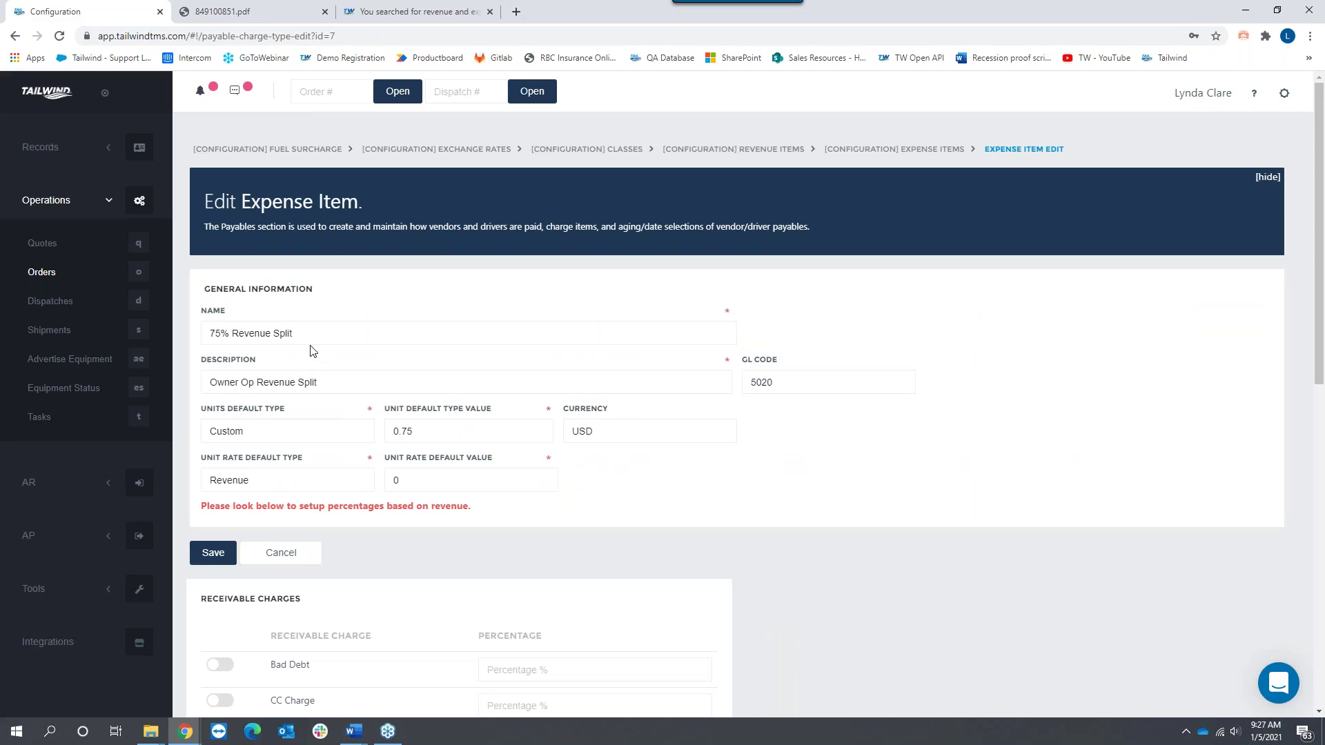
{"action": "left_click_drag", "start_coordinate": [310, 337], "coordinate": [209, 334]}
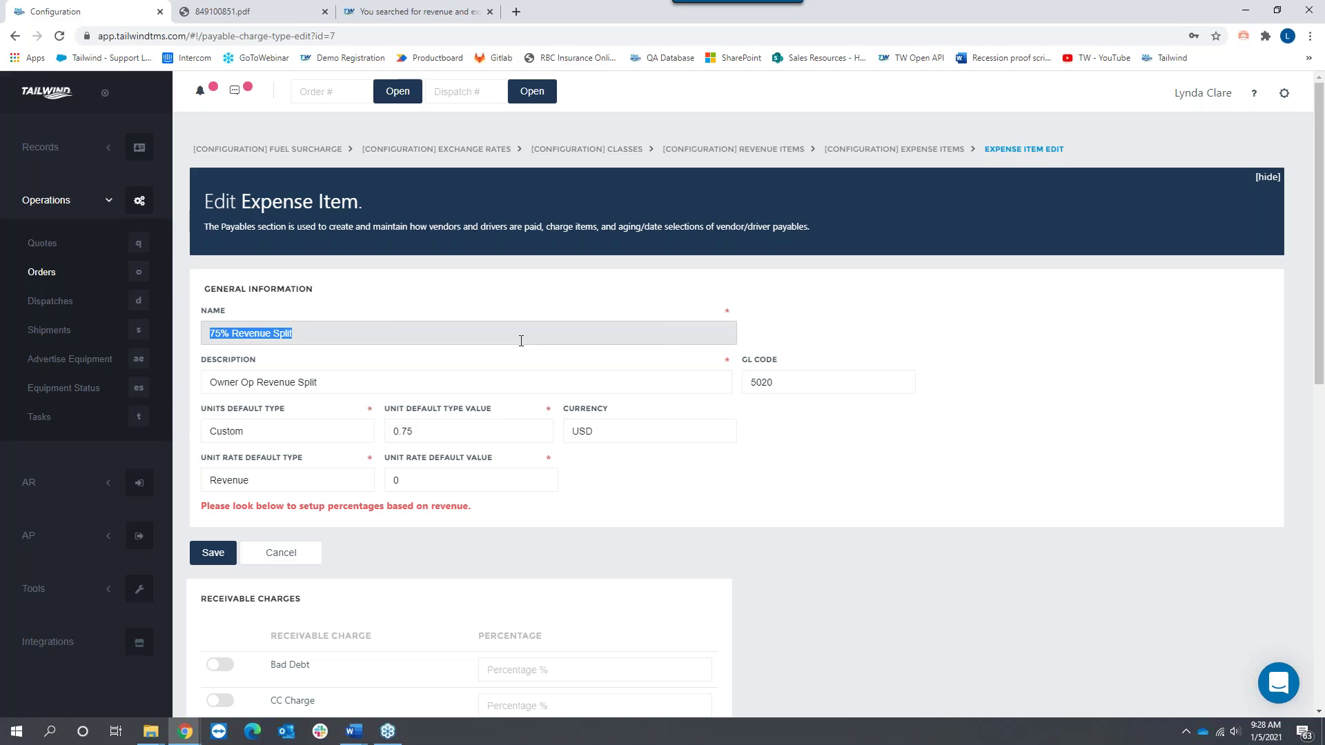
{"action": "left_click_drag", "start_coordinate": [338, 381], "coordinate": [153, 399]}
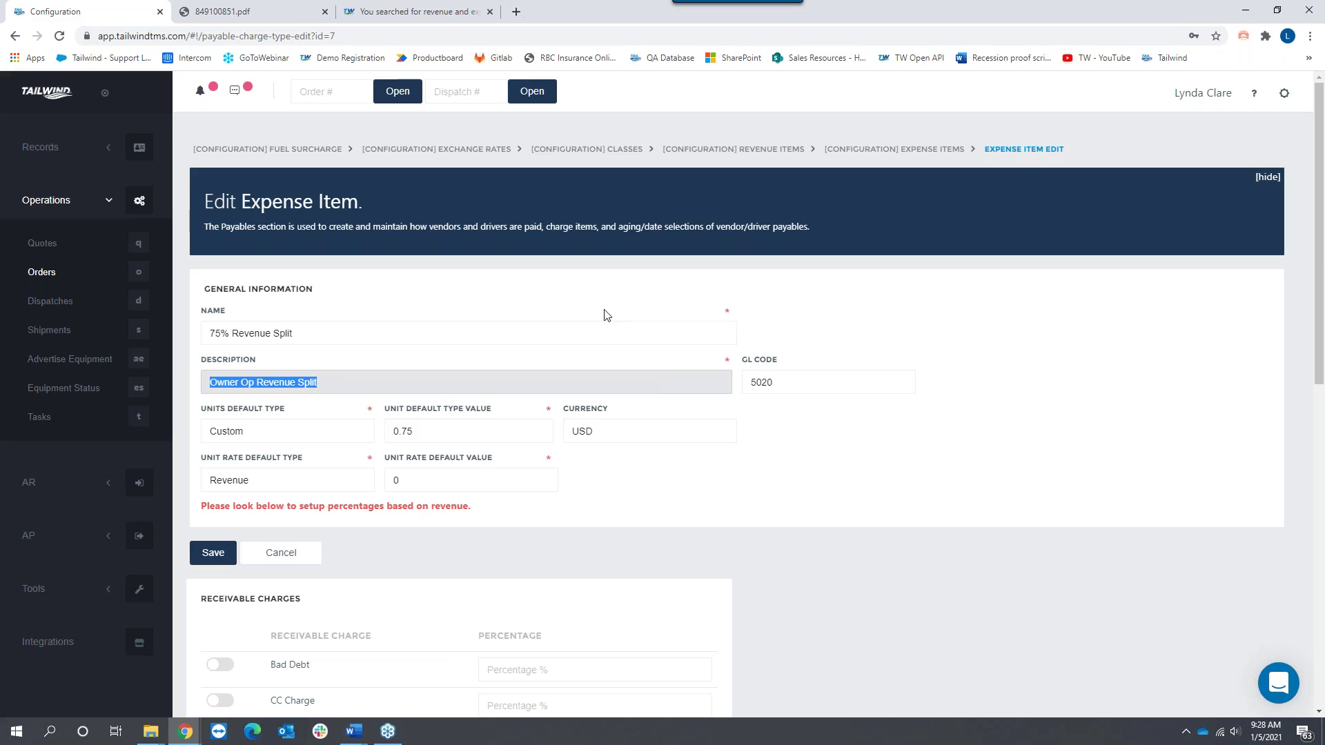
{"action": "left_click_drag", "start_coordinate": [432, 430], "coordinate": [368, 429]}
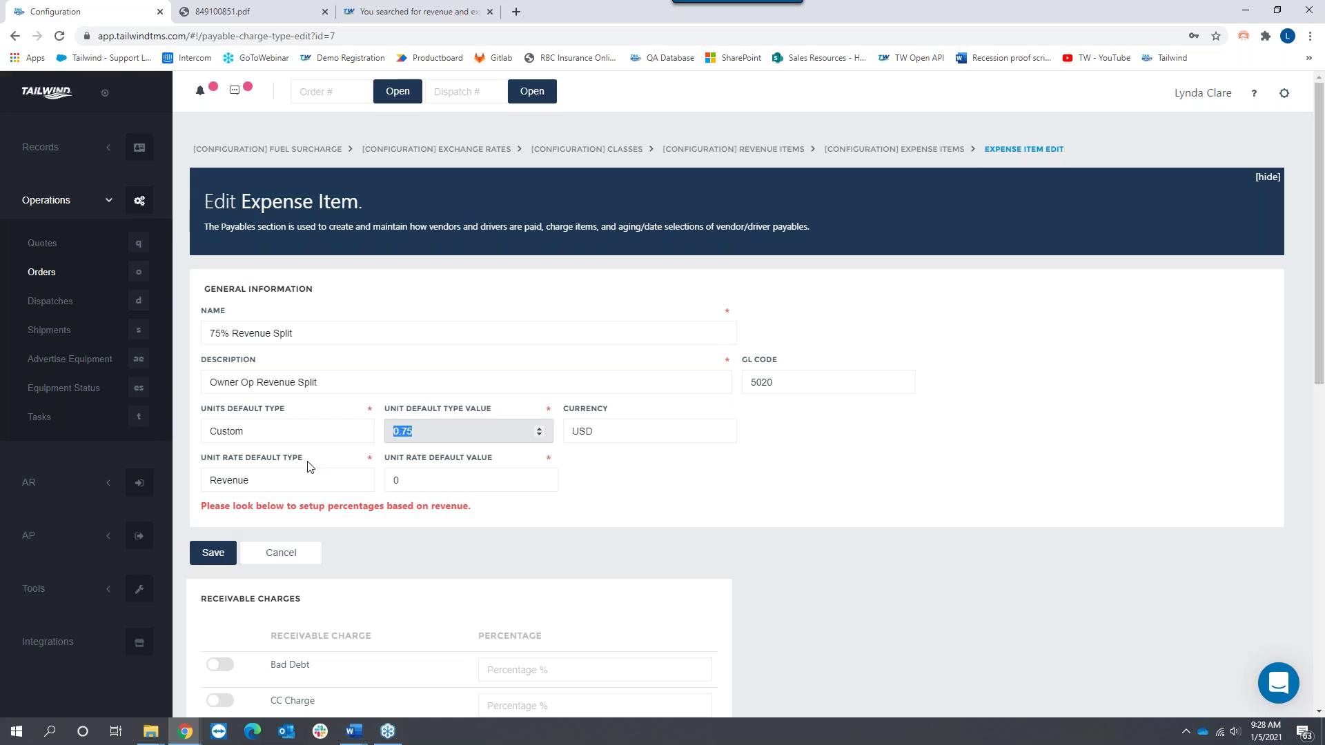
{"action": "scroll", "coordinate": [386, 394], "scroll_direction": "down", "scroll_amount": 5}
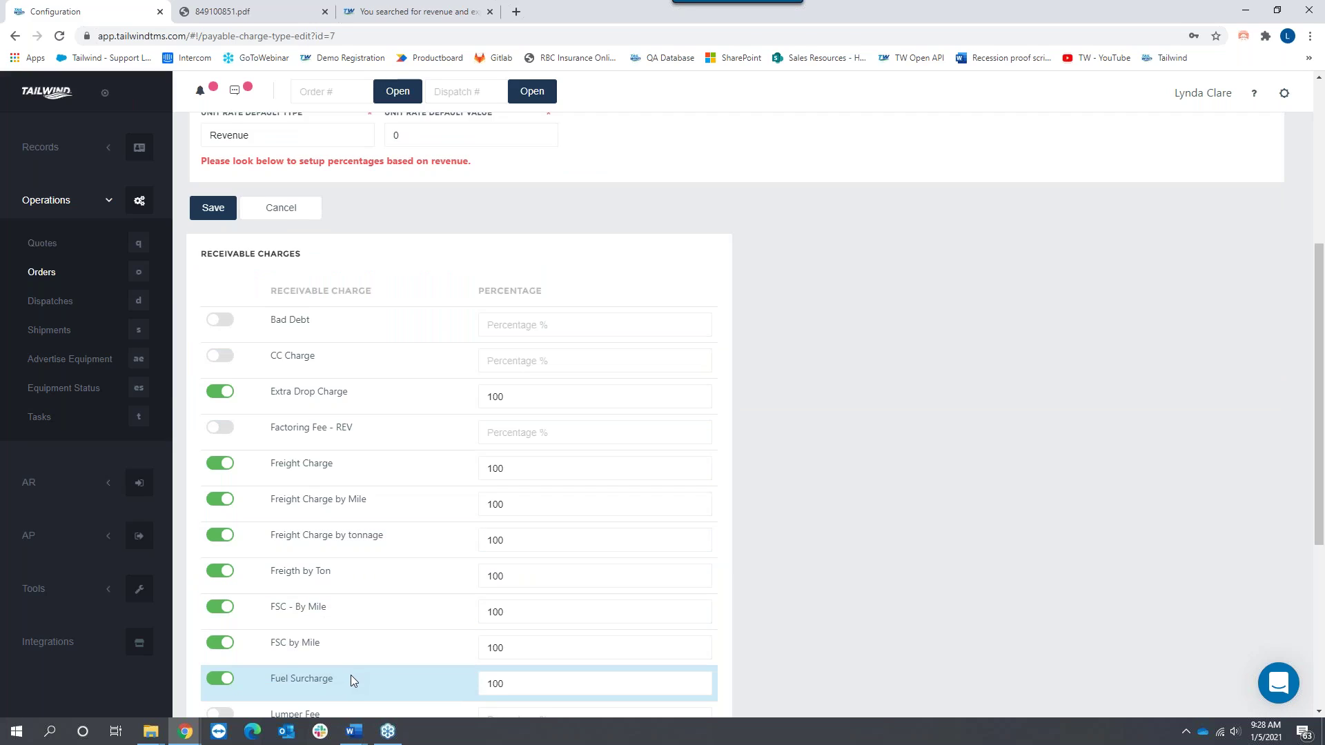
{"action": "scroll", "coordinate": [402, 570], "scroll_direction": "down", "scroll_amount": 1}
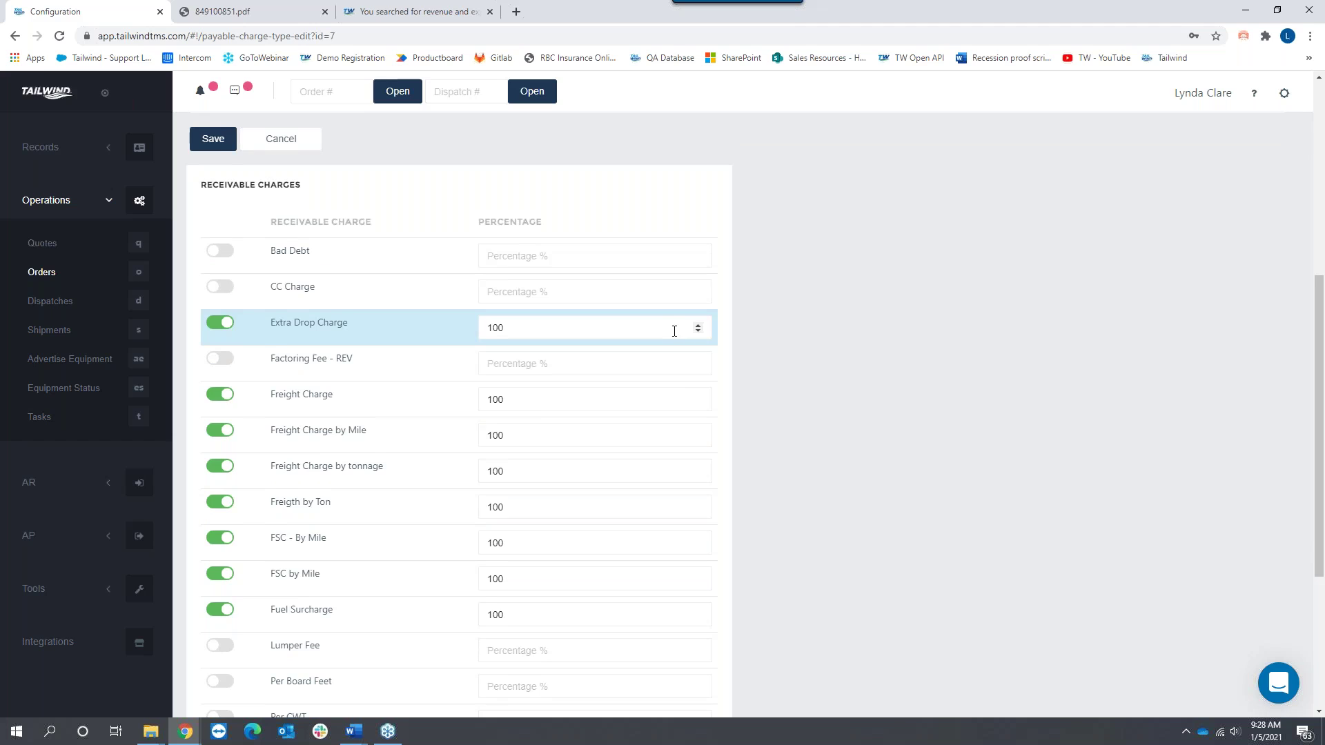
{"action": "scroll", "coordinate": [674, 330], "scroll_direction": "up", "scroll_amount": 5}
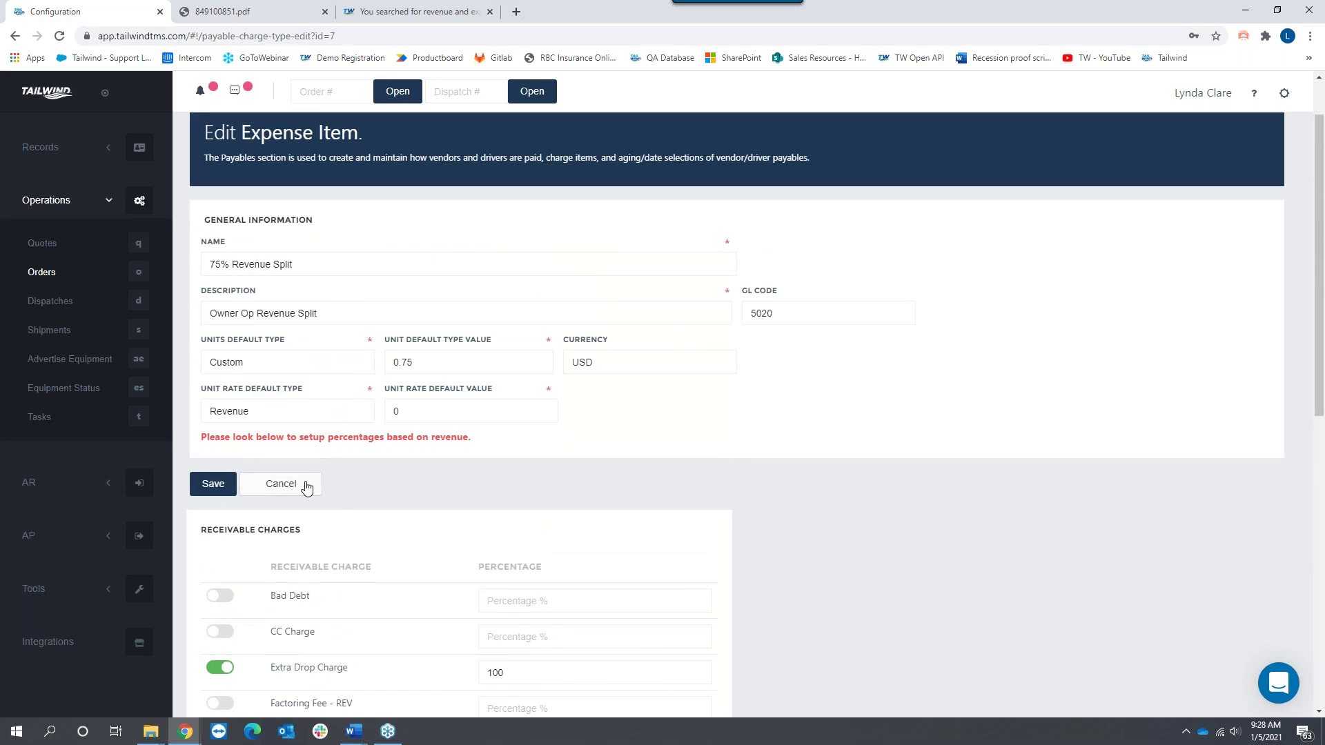
{"action": "left_click", "coordinate": [281, 484]}
Step: Confirm closing the 75% Revenue Split form unsaved and scroll the Expense Items list
{"action": "left_click", "coordinate": [735, 388]}
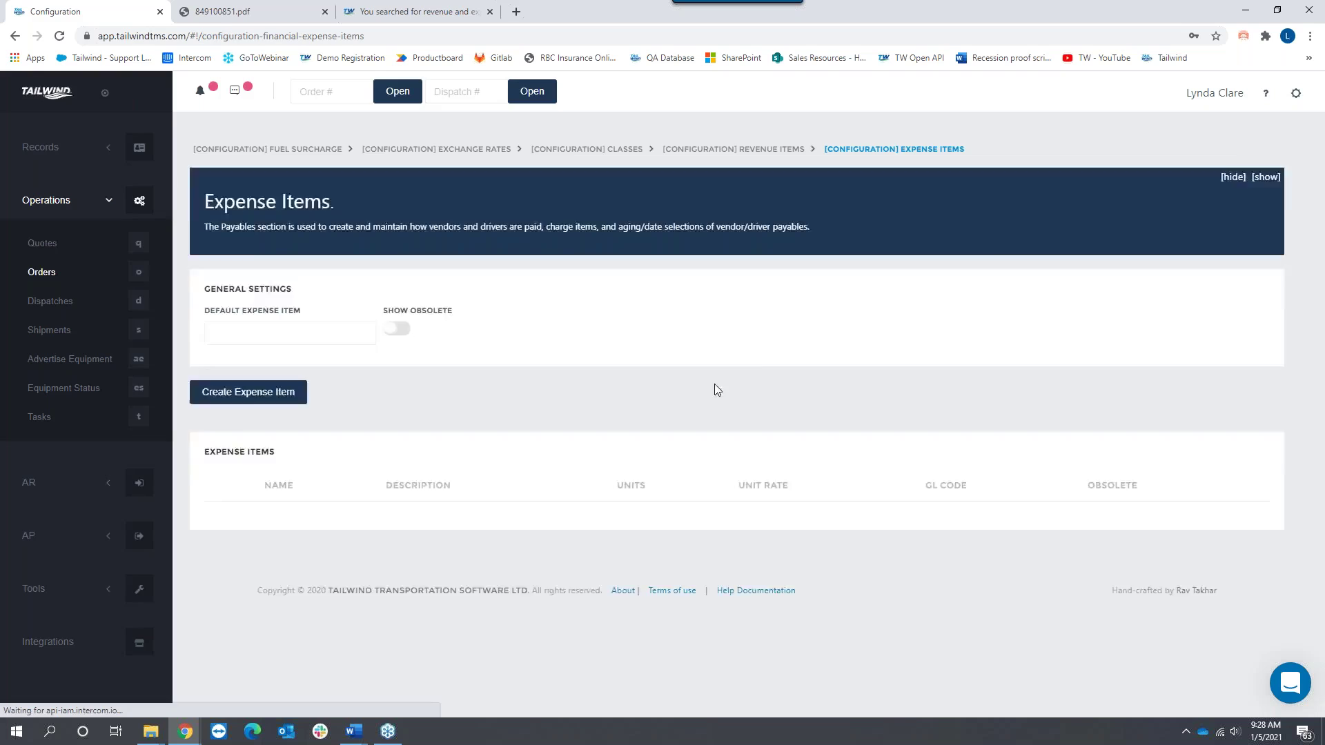
{"action": "scroll", "coordinate": [656, 436], "scroll_direction": "down", "scroll_amount": 3}
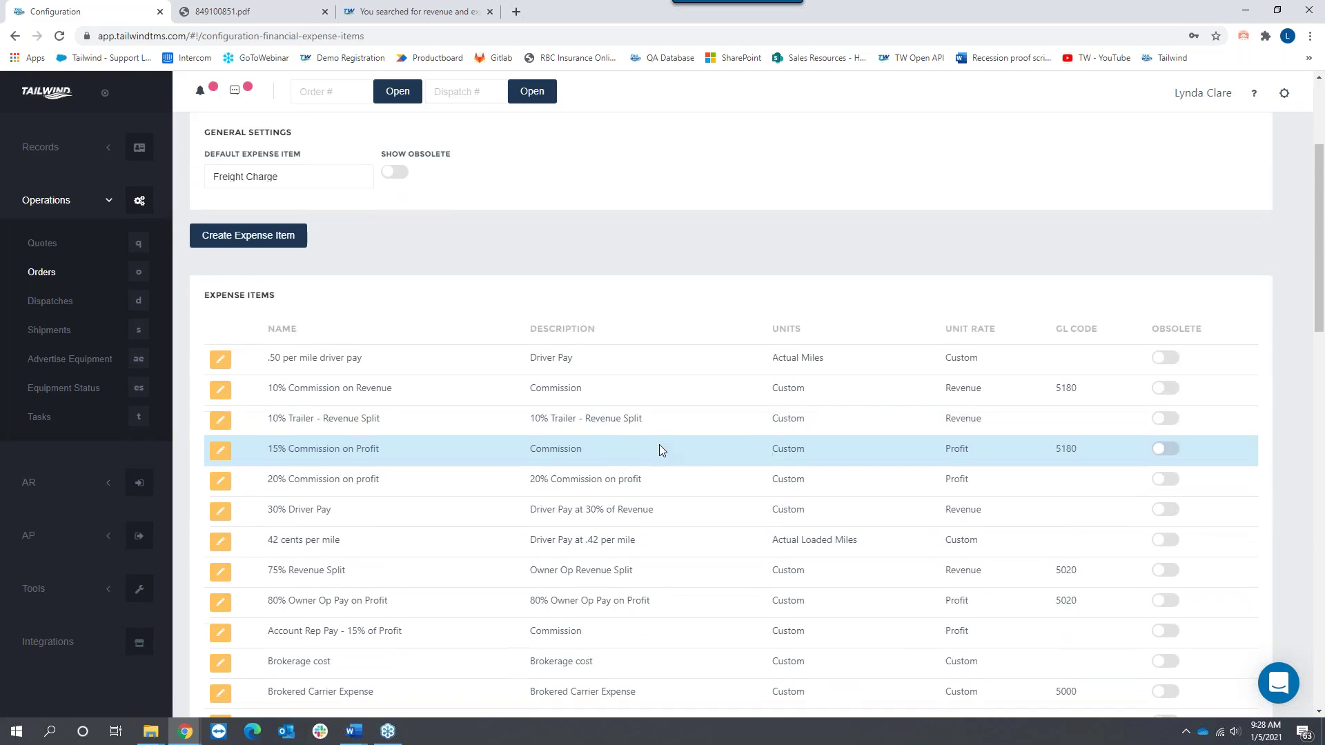
{"action": "scroll", "coordinate": [660, 444], "scroll_direction": "down", "scroll_amount": 2}
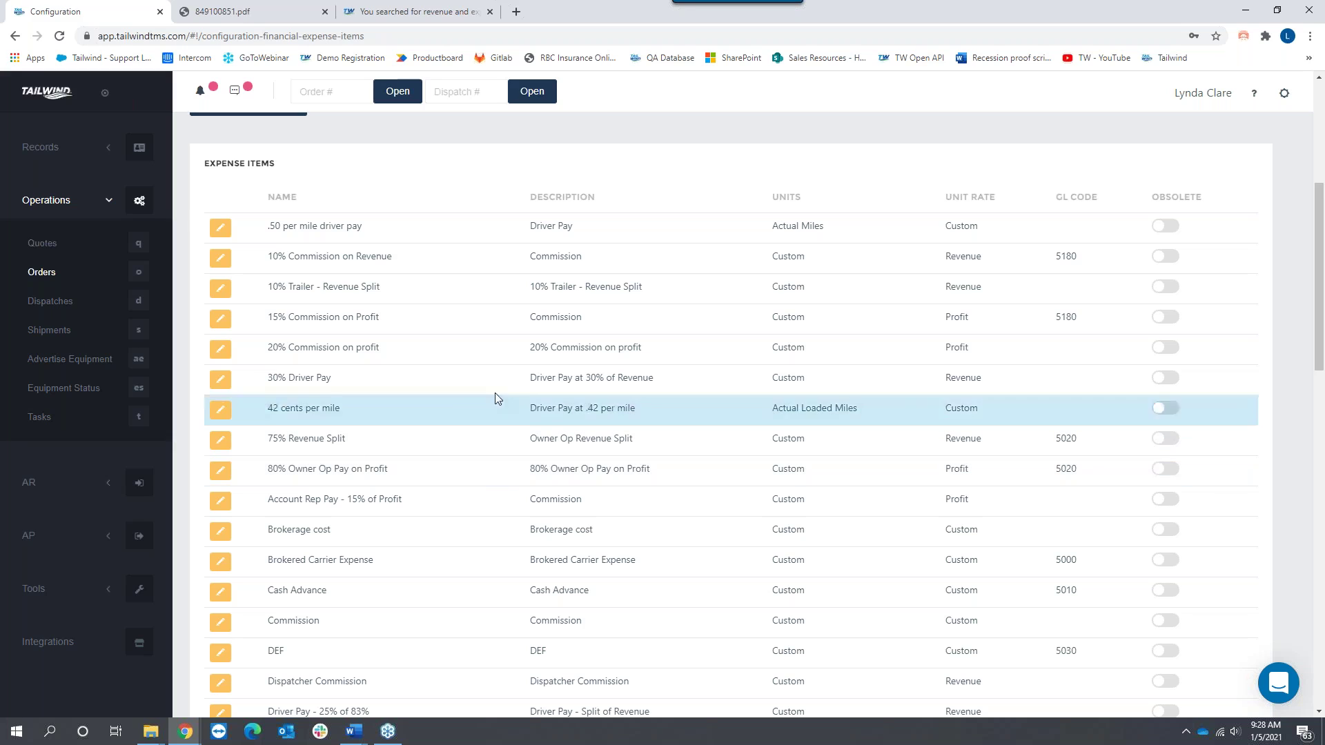
Step: Open 20% Commission on profit for editing, keeping its 0.2 value rated on Profit
{"action": "left_click", "coordinate": [221, 351]}
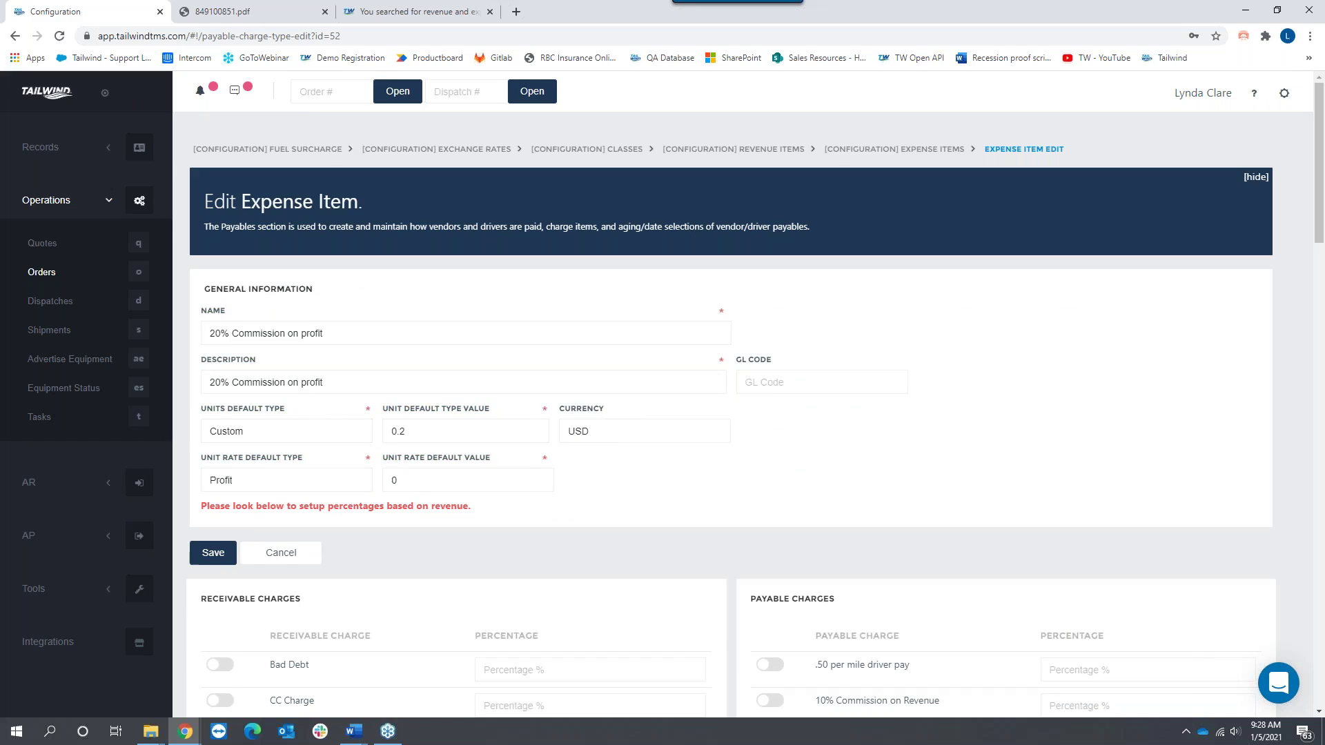
{"action": "left_click_drag", "start_coordinate": [334, 333], "coordinate": [215, 336]}
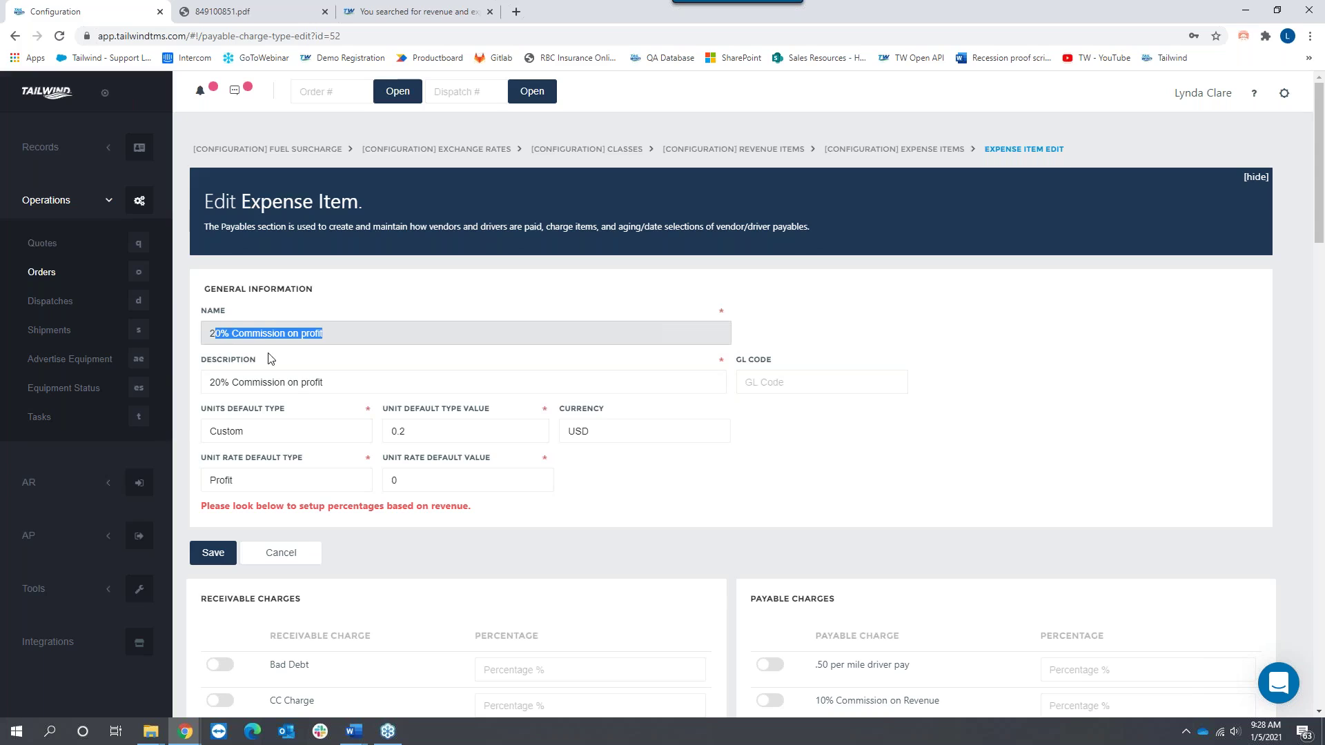
{"action": "left_click", "coordinate": [425, 432]}
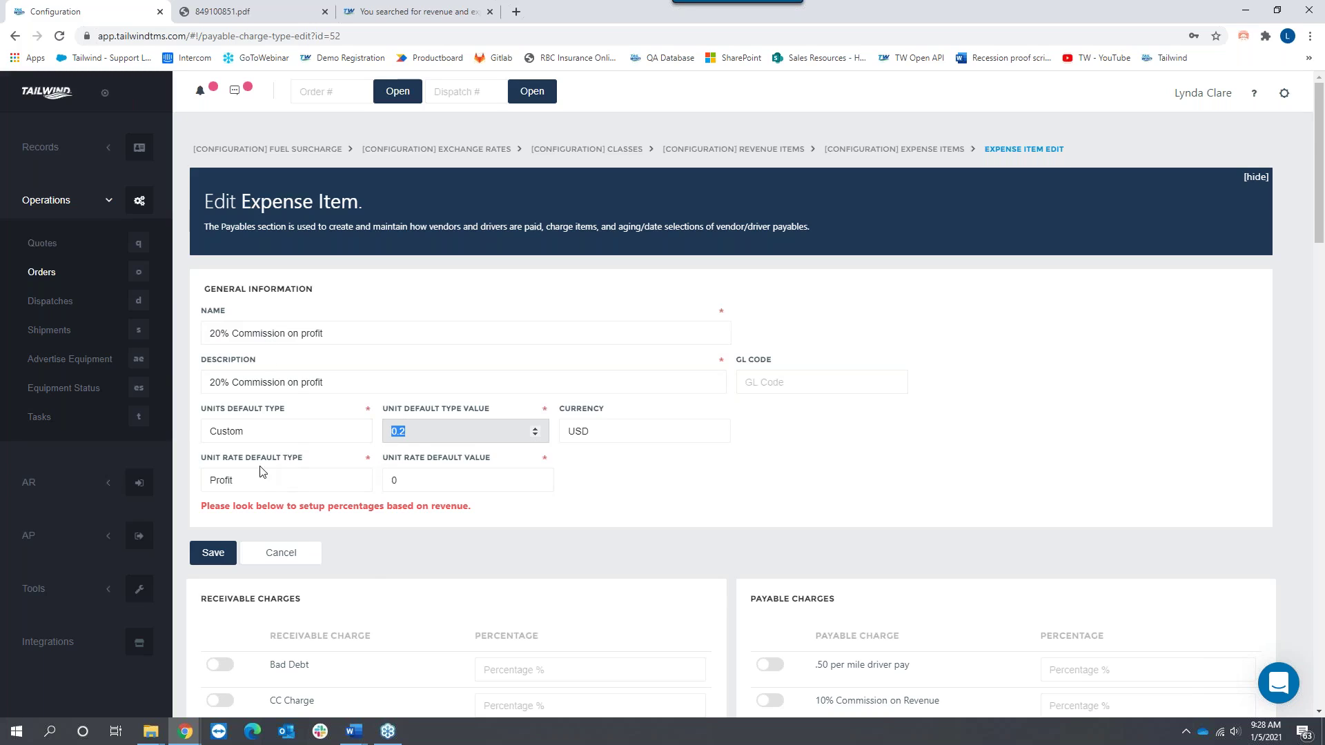
{"action": "left_click", "coordinate": [246, 480]}
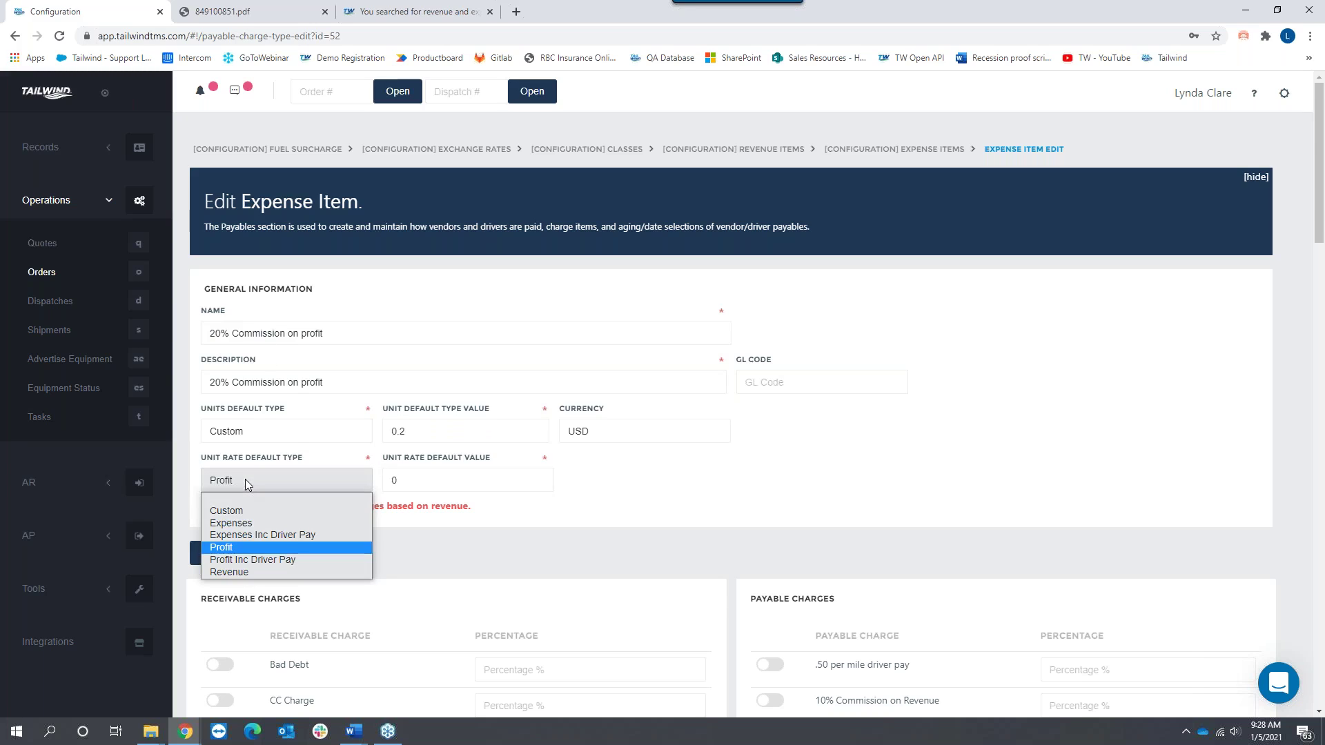
{"action": "left_click", "coordinate": [238, 549]}
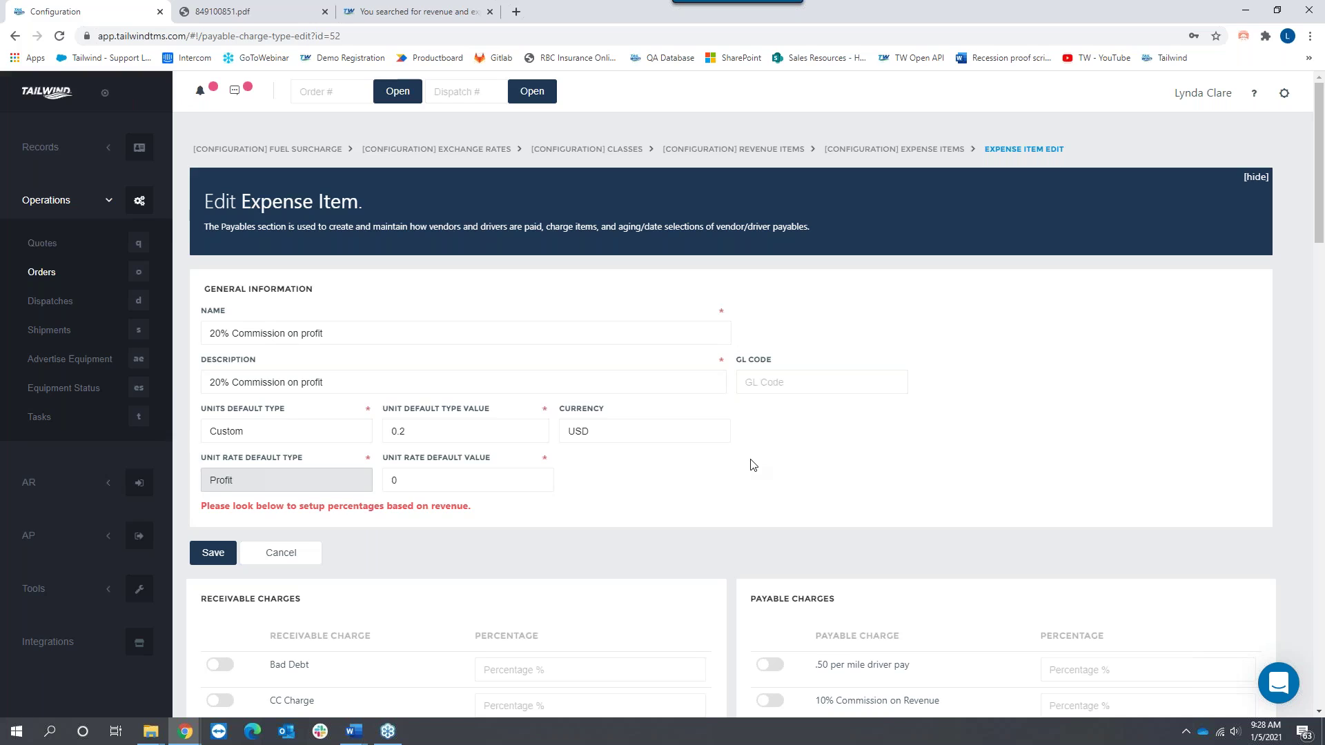
Step: Review the item's receivable charges lists and expand Records in the sidebar
{"action": "scroll", "coordinate": [742, 469], "scroll_direction": "down", "scroll_amount": 4}
{"action": "left_click_drag", "start_coordinate": [310, 329], "coordinate": [189, 324]}
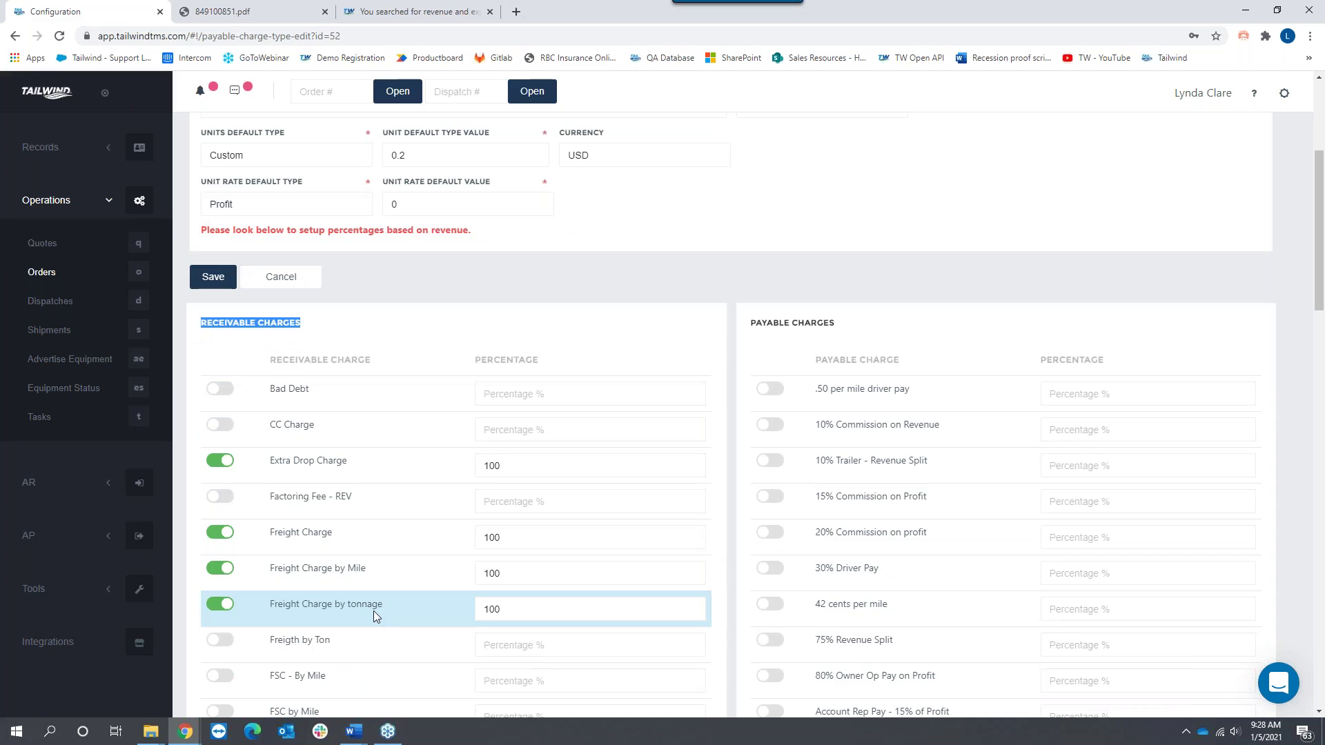
{"action": "left_click", "coordinate": [841, 318]}
{"action": "left_click_drag", "start_coordinate": [841, 321], "coordinate": [751, 324]}
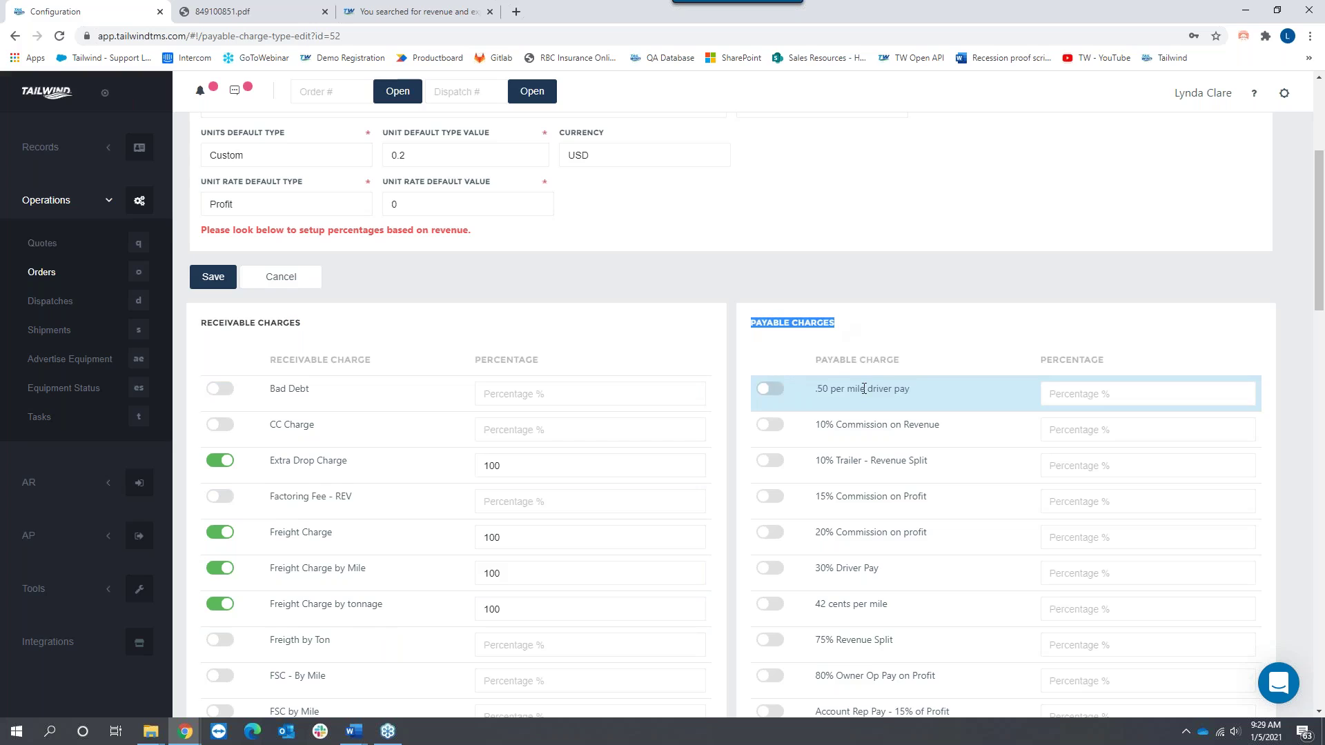
{"action": "scroll", "coordinate": [863, 390], "scroll_direction": "down", "scroll_amount": 1}
{"action": "scroll", "coordinate": [862, 390], "scroll_direction": "down", "scroll_amount": 2}
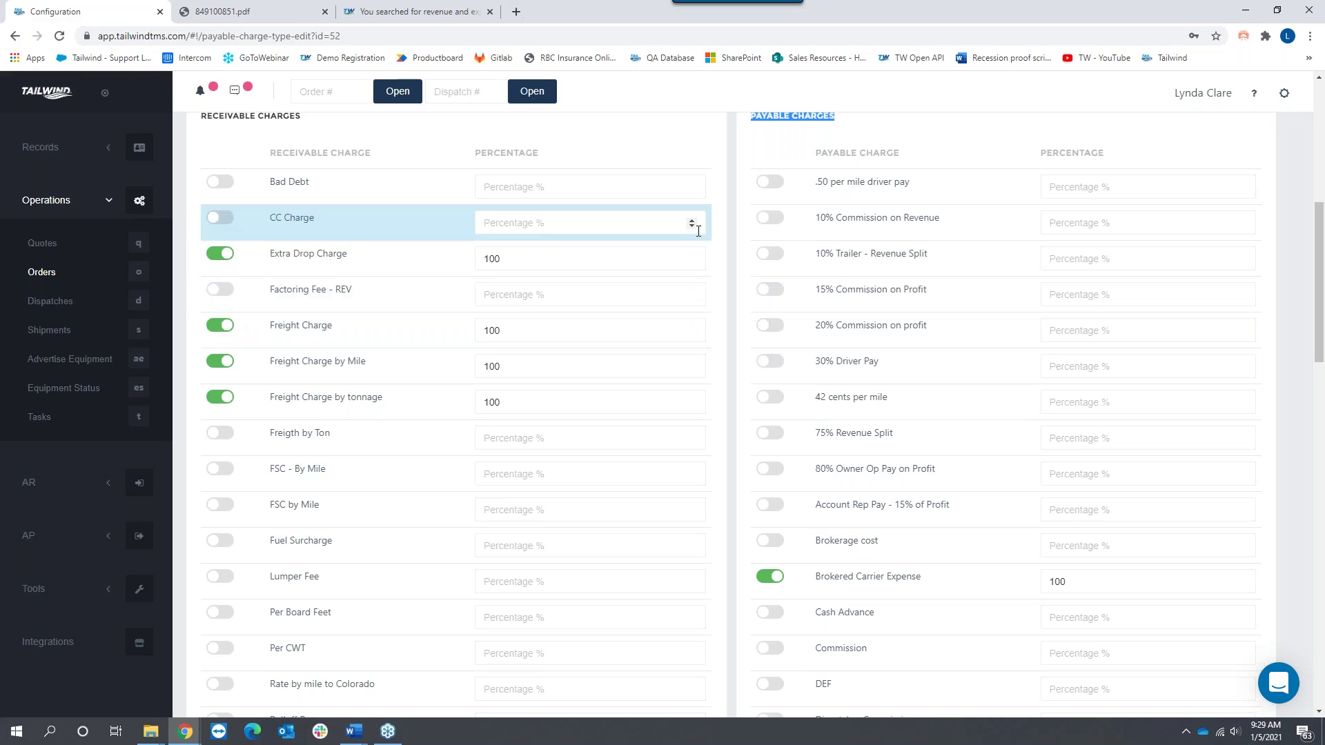
{"action": "scroll", "coordinate": [698, 231], "scroll_direction": "up", "scroll_amount": 6}
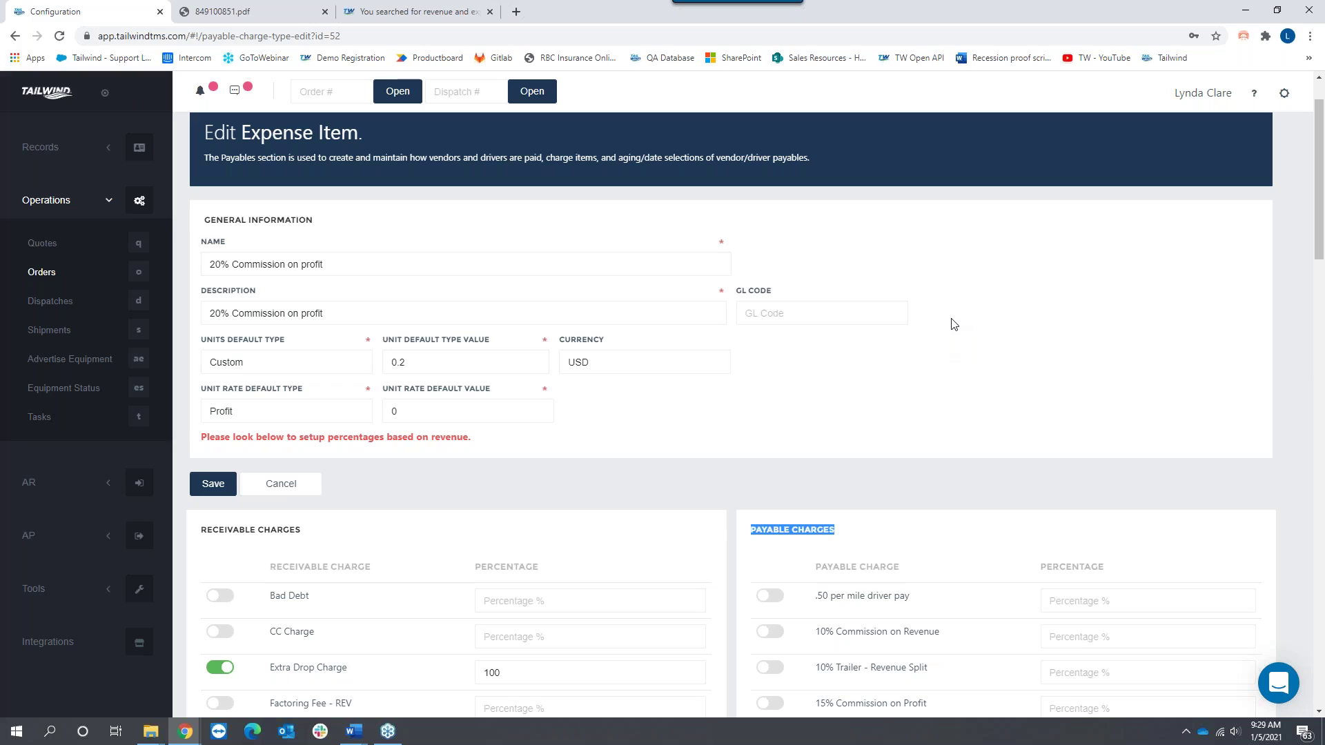
{"action": "scroll", "coordinate": [951, 320], "scroll_direction": "up", "scroll_amount": 1}
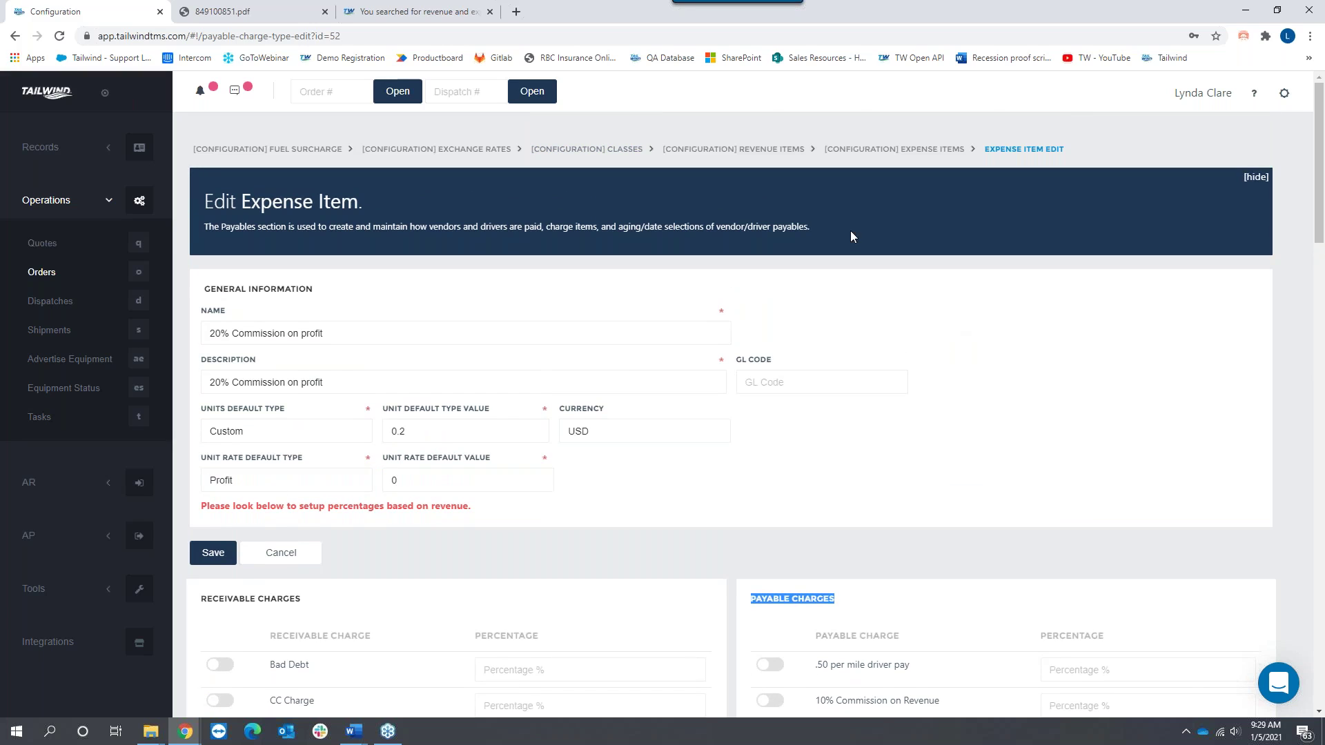
{"action": "left_click", "coordinate": [43, 147]}
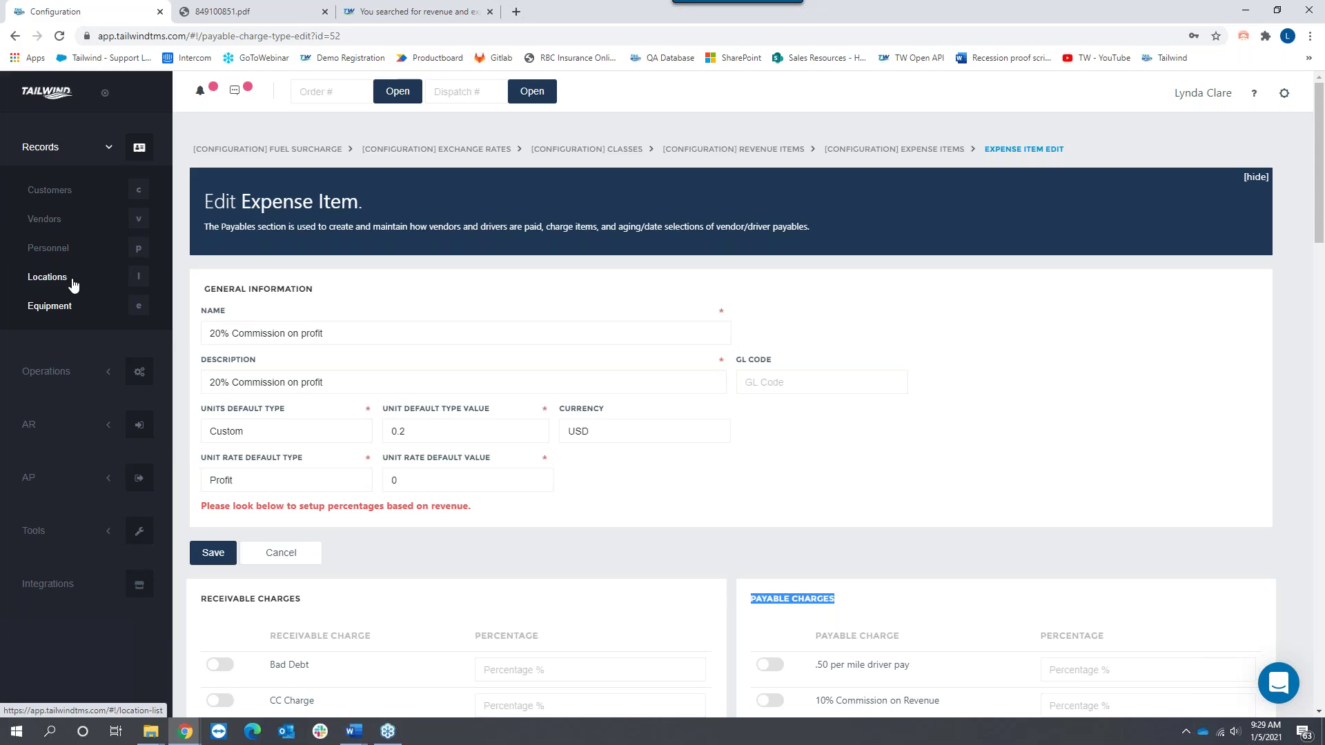
Step: Open the Personnel list and highlight a driver's name in it
{"action": "left_click", "coordinate": [42, 250]}
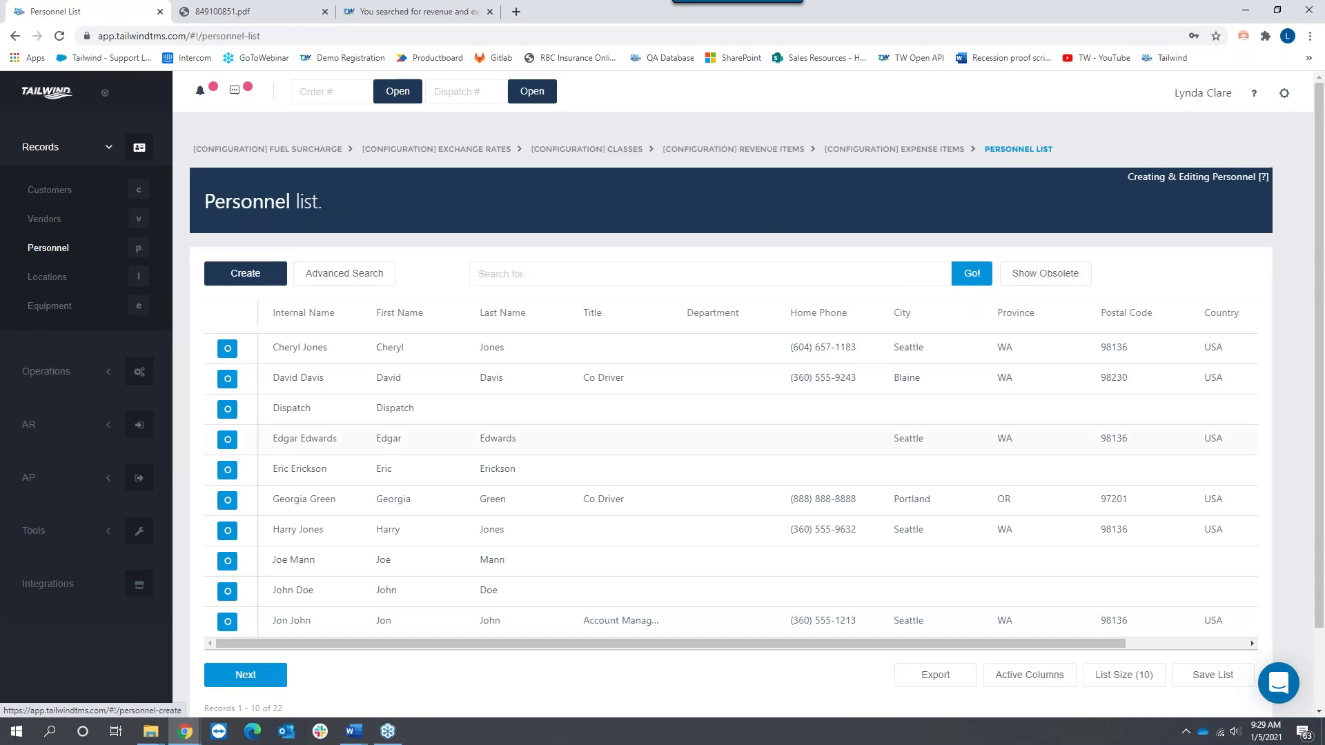
{"action": "left_click_drag", "start_coordinate": [344, 505], "coordinate": [267, 509]}
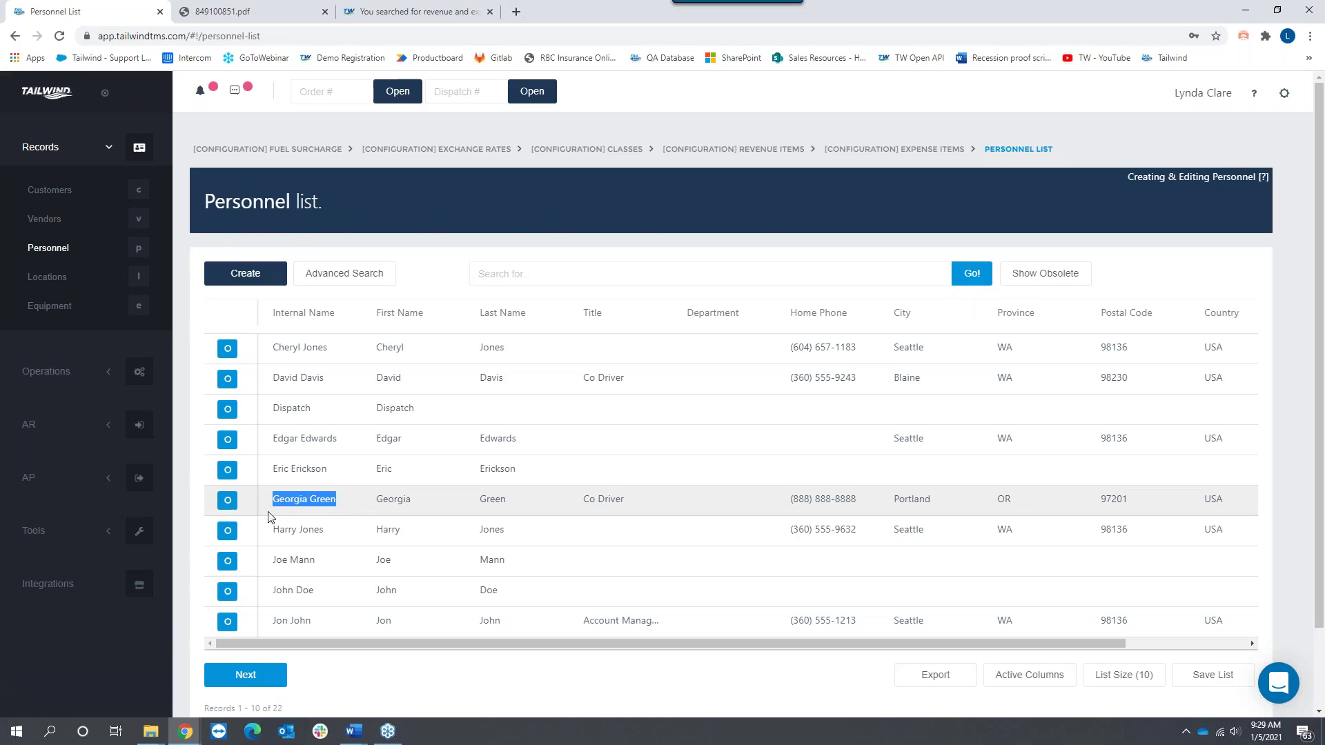
Step: Open the driver's record and delete its .50 per mile driver pay automatic payable
{"action": "left_click", "coordinate": [227, 501]}
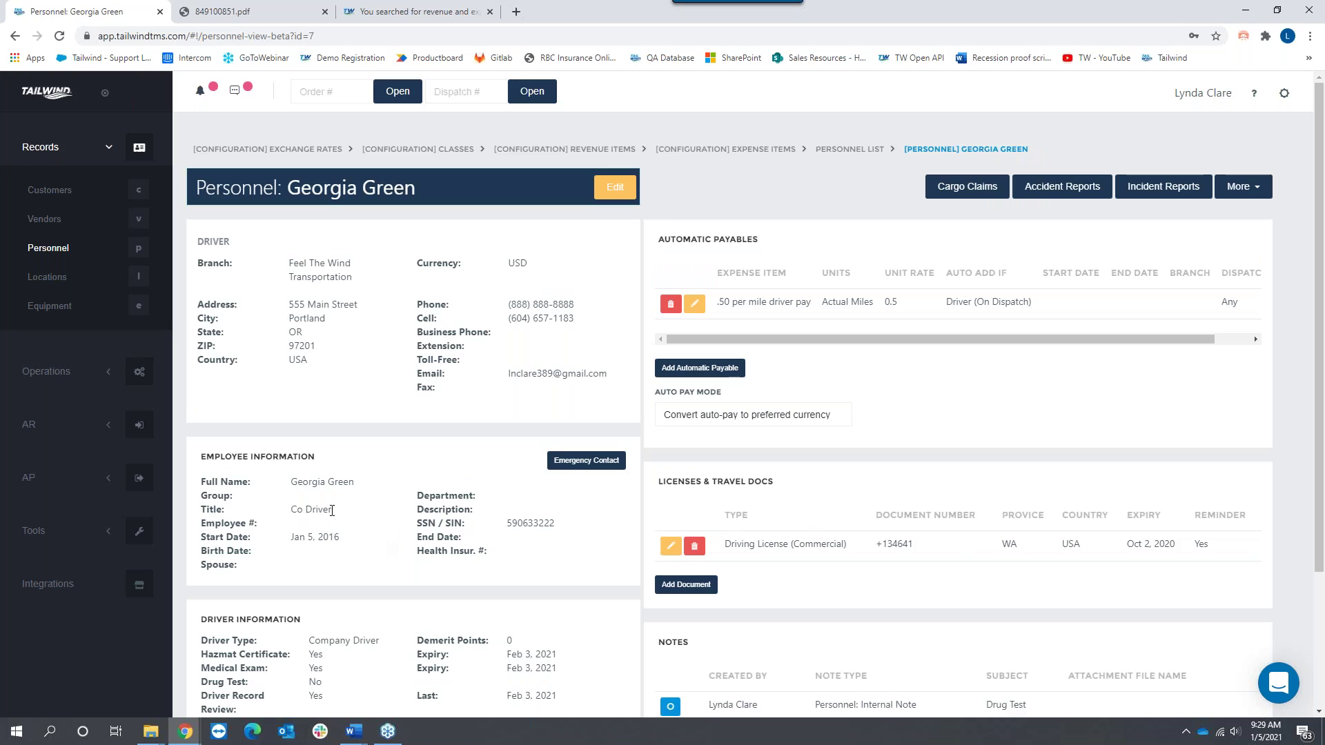
{"action": "left_click_drag", "start_coordinate": [767, 239], "coordinate": [658, 240]}
{"action": "left_click", "coordinate": [666, 251]}
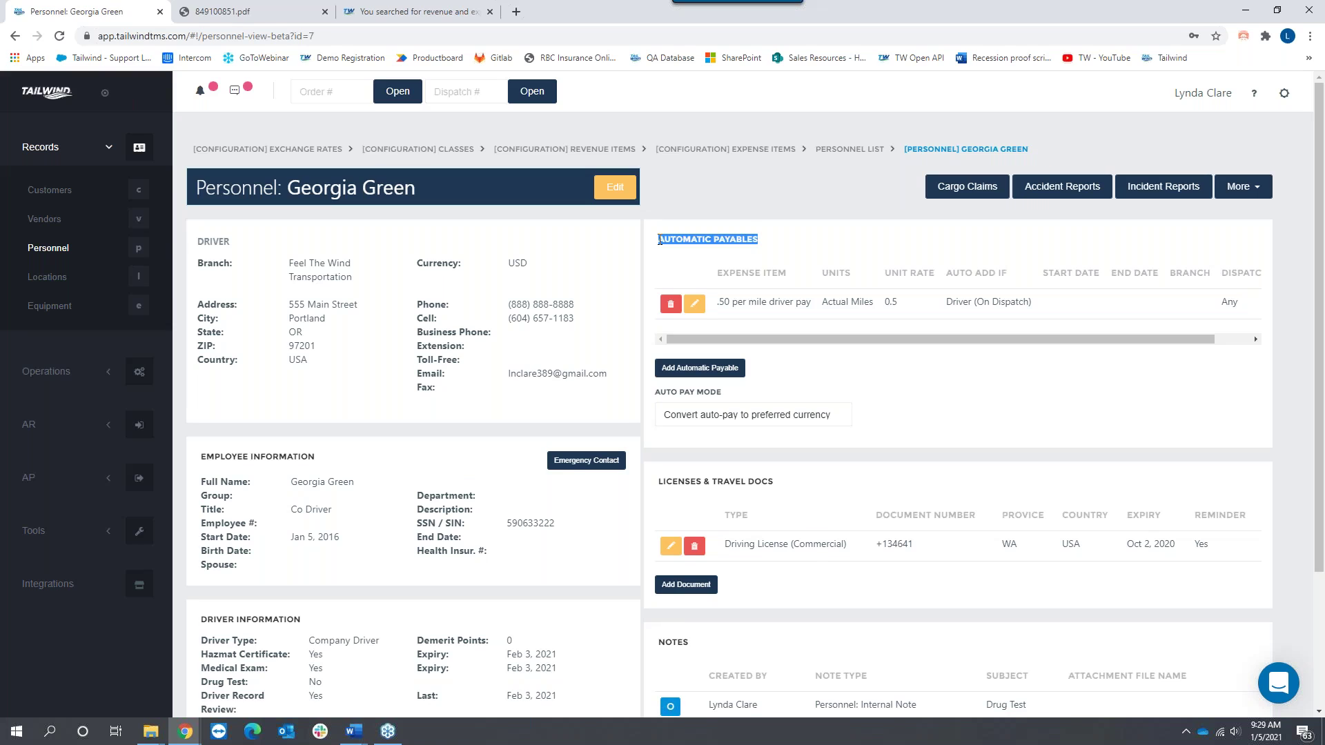
{"action": "left_click", "coordinate": [670, 304]}
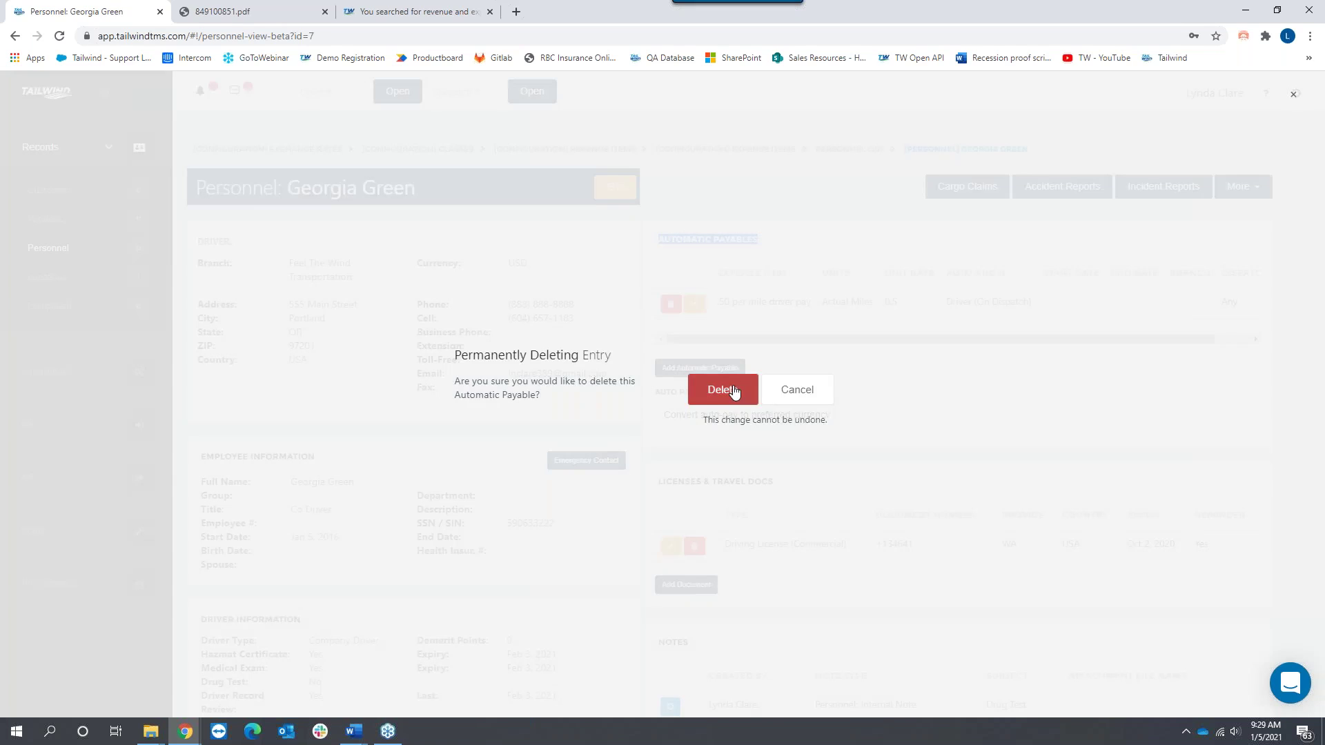
{"action": "left_click", "coordinate": [735, 390]}
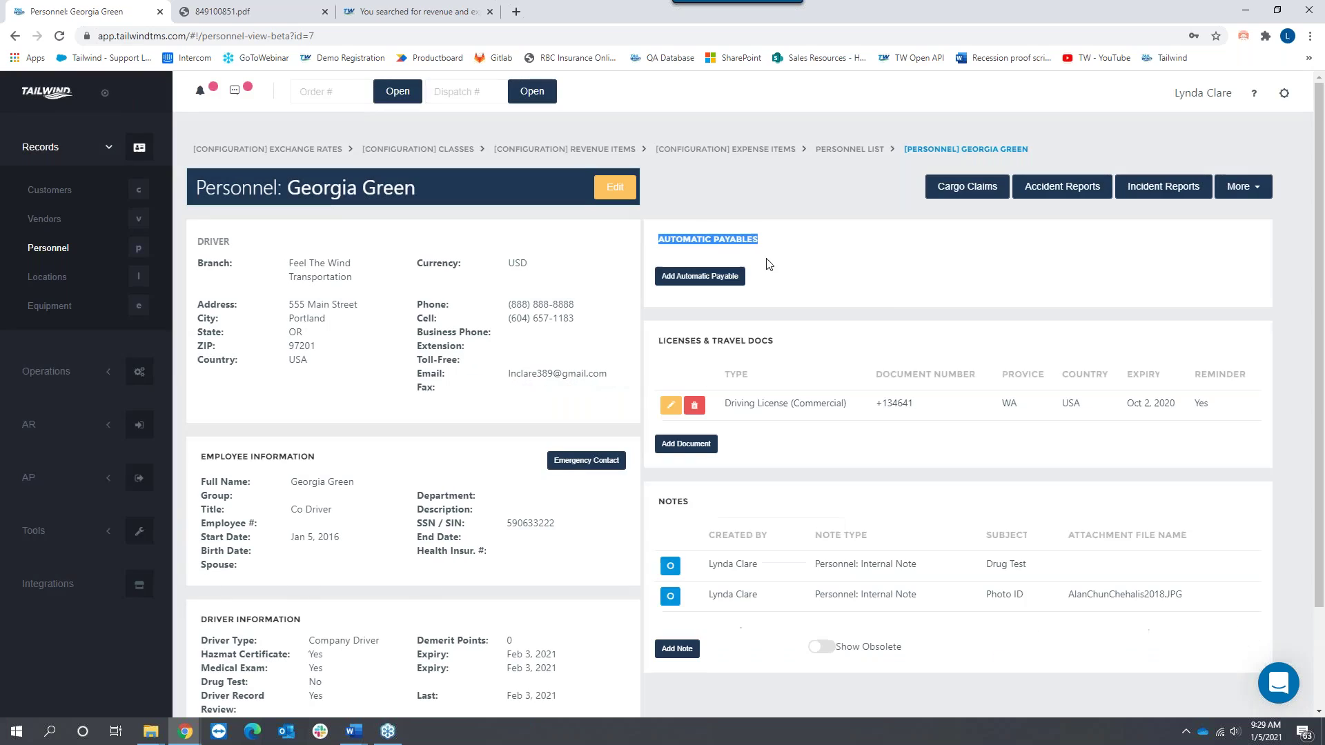
{"action": "left_click", "coordinate": [808, 260]}
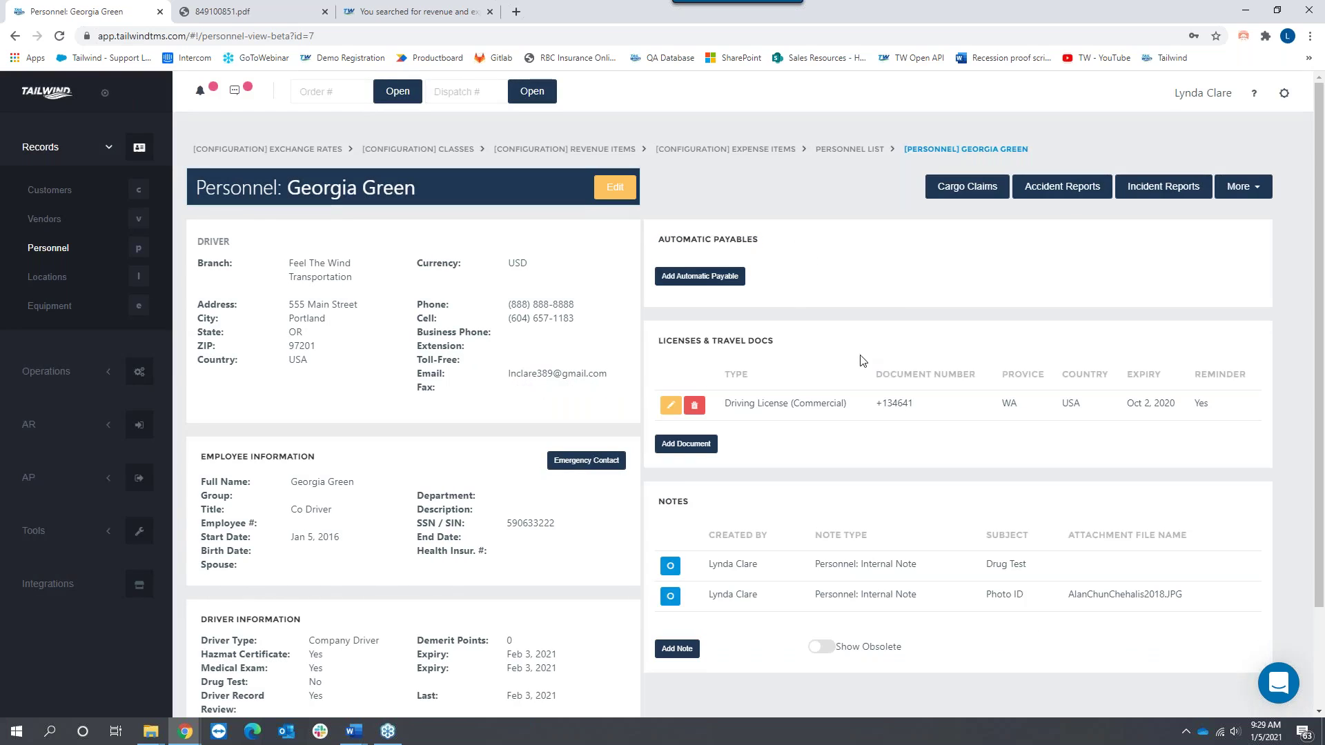
Step: Add a .50 per mile driver pay automatic payable, auto-added on Driver (On Dispatch)
{"action": "left_click", "coordinate": [696, 279]}
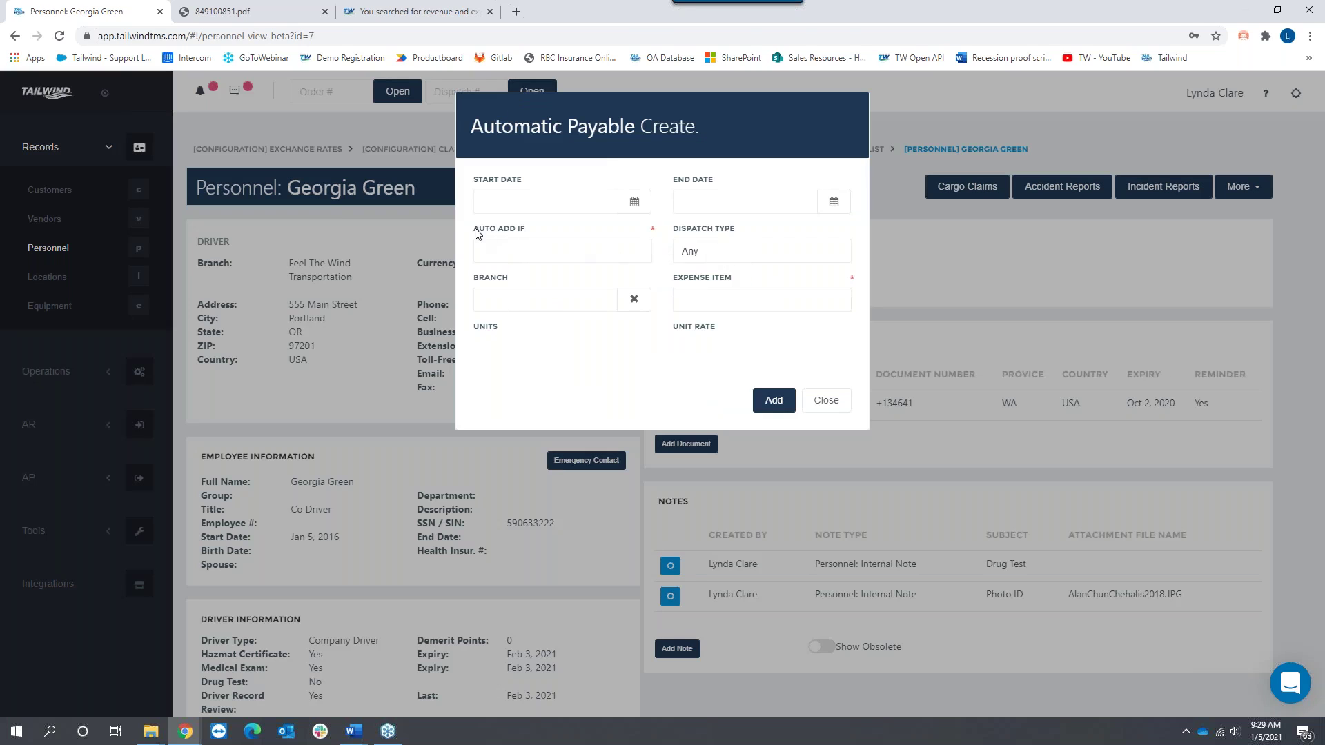
{"action": "left_click_drag", "start_coordinate": [474, 238], "coordinate": [529, 233]}
{"action": "left_click_drag", "start_coordinate": [671, 279], "coordinate": [743, 288]}
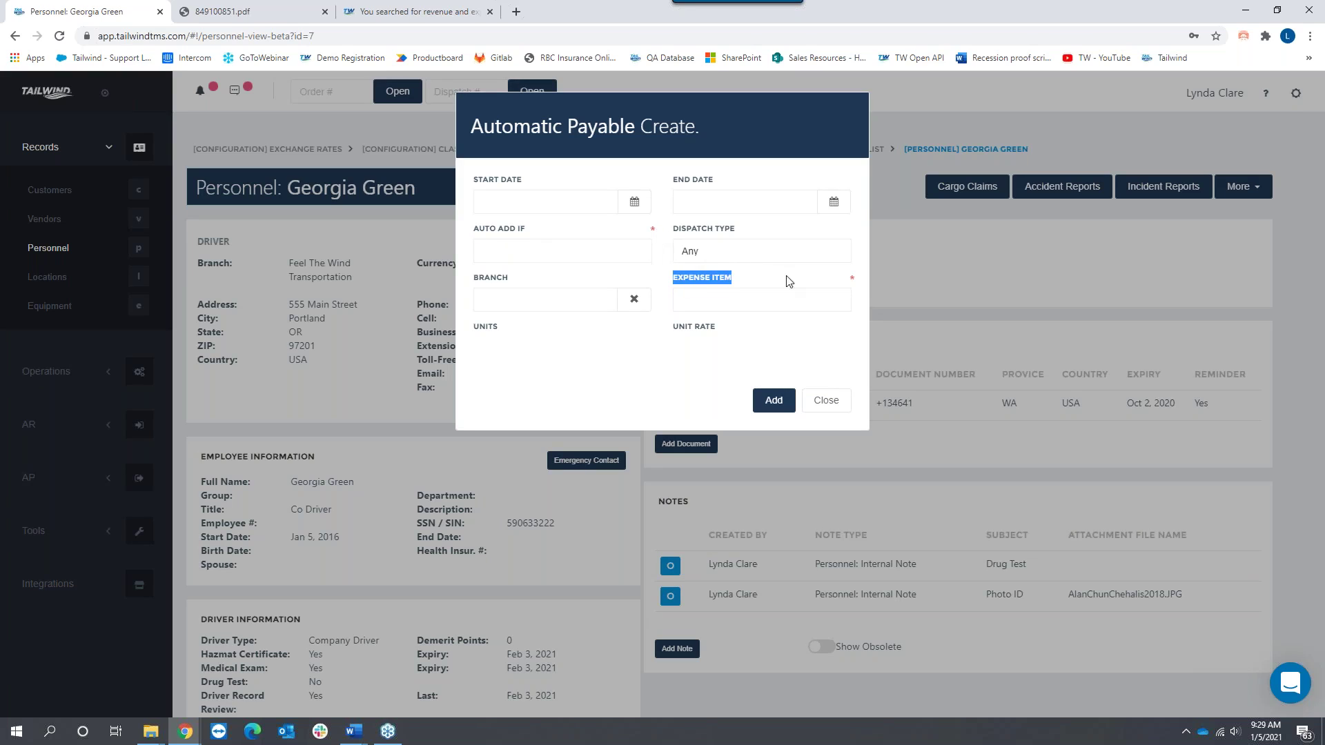
{"action": "left_click", "coordinate": [524, 257]}
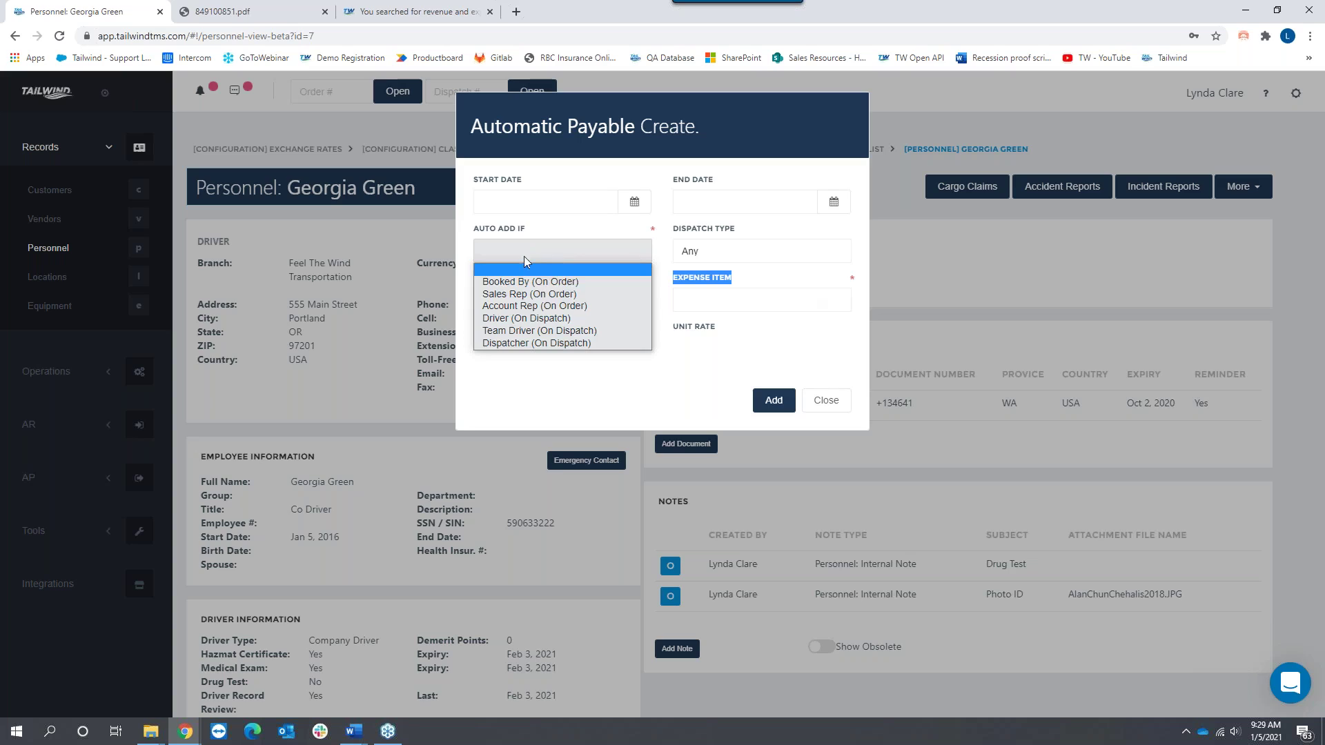
{"action": "left_click", "coordinate": [523, 319]}
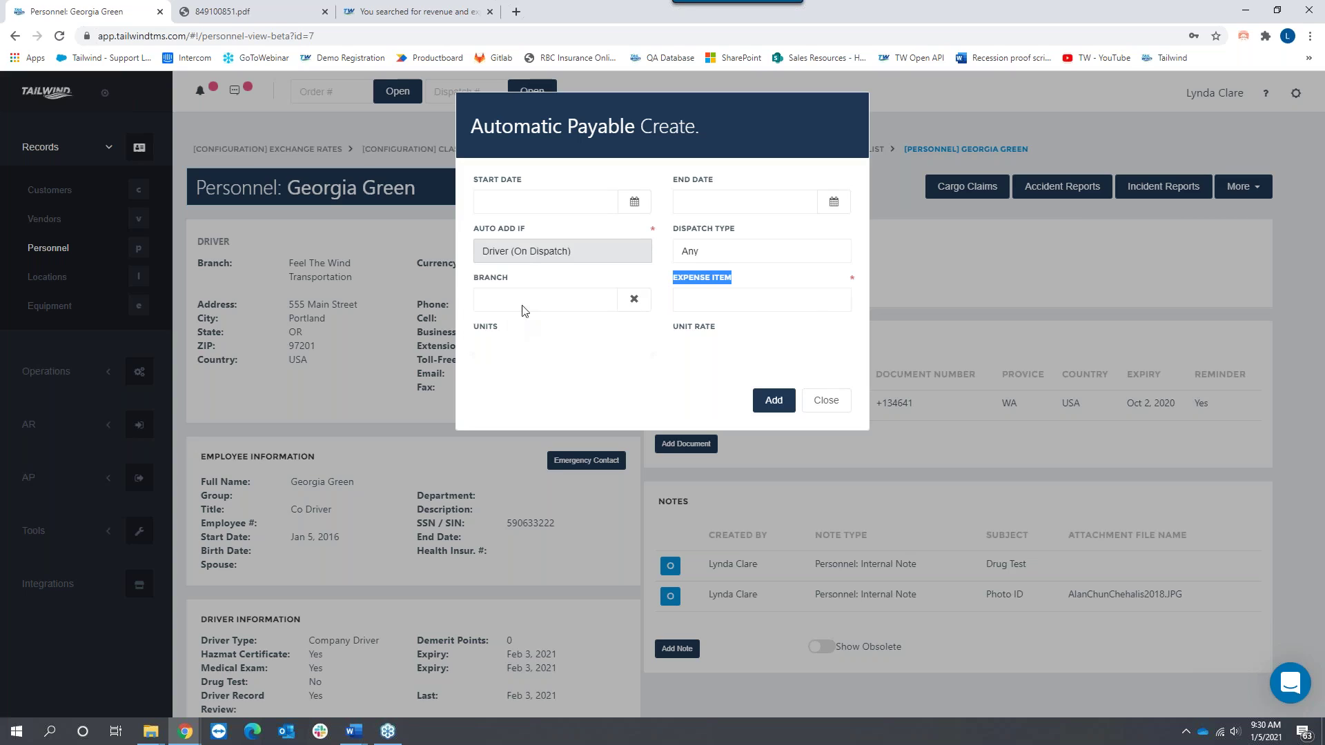
{"action": "left_click", "coordinate": [733, 304]}
{"action": "left_click", "coordinate": [733, 331]}
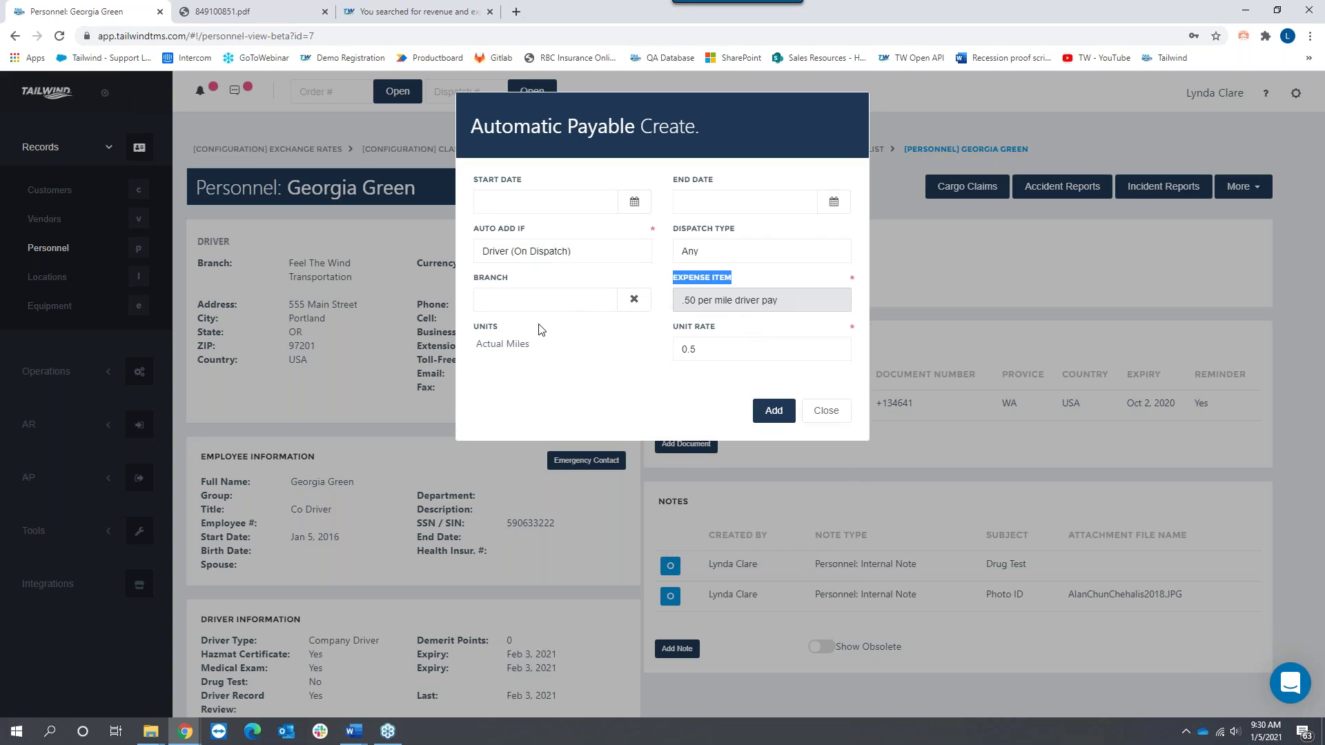
{"action": "left_click", "coordinate": [772, 411]}
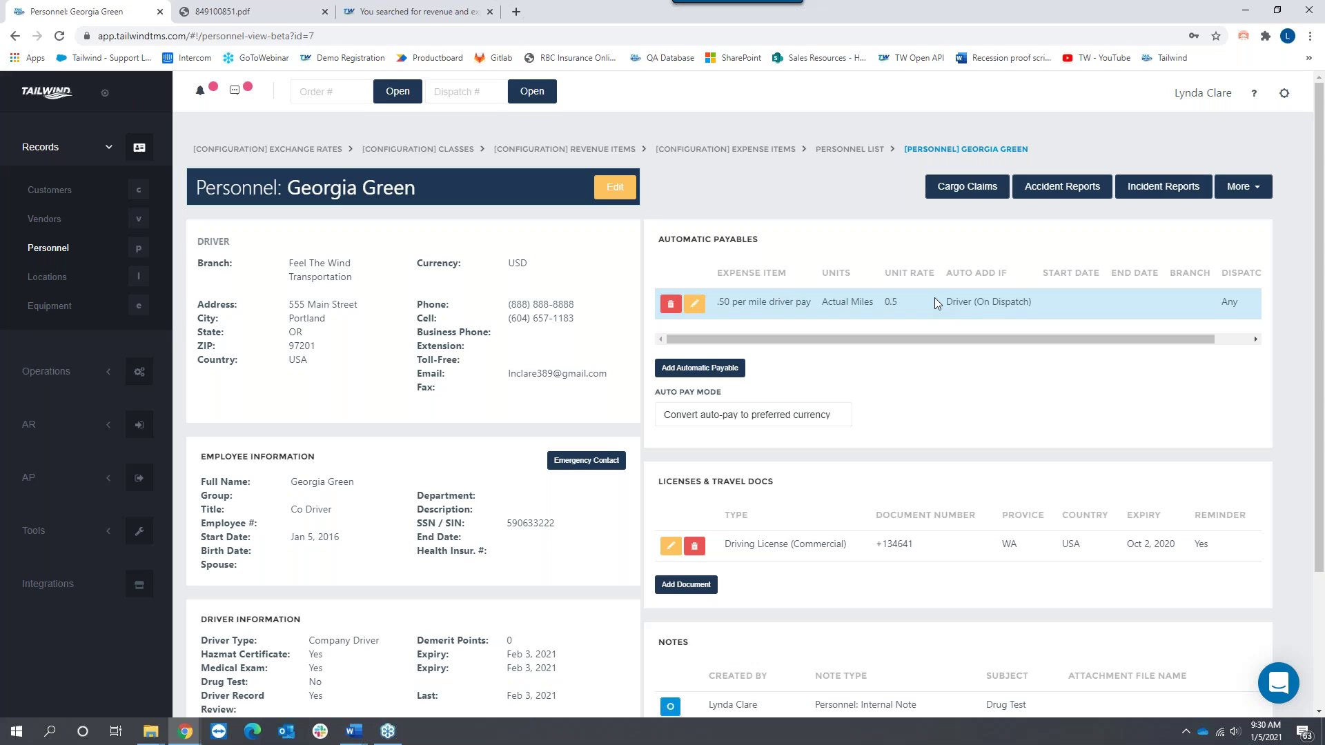
Step: Open the account manager's personnel record and delete its 15% Commission on Profit payable
{"action": "left_click", "coordinate": [49, 253]}
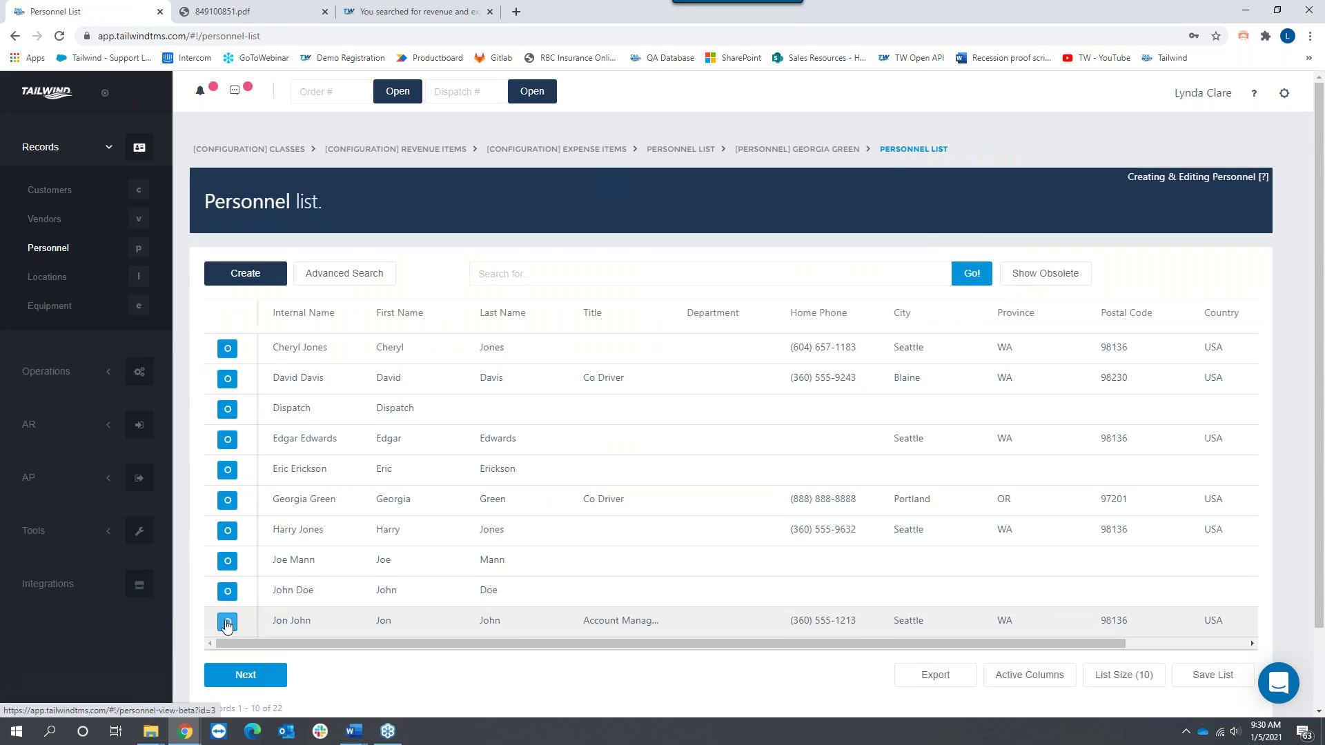
{"action": "left_click", "coordinate": [226, 622]}
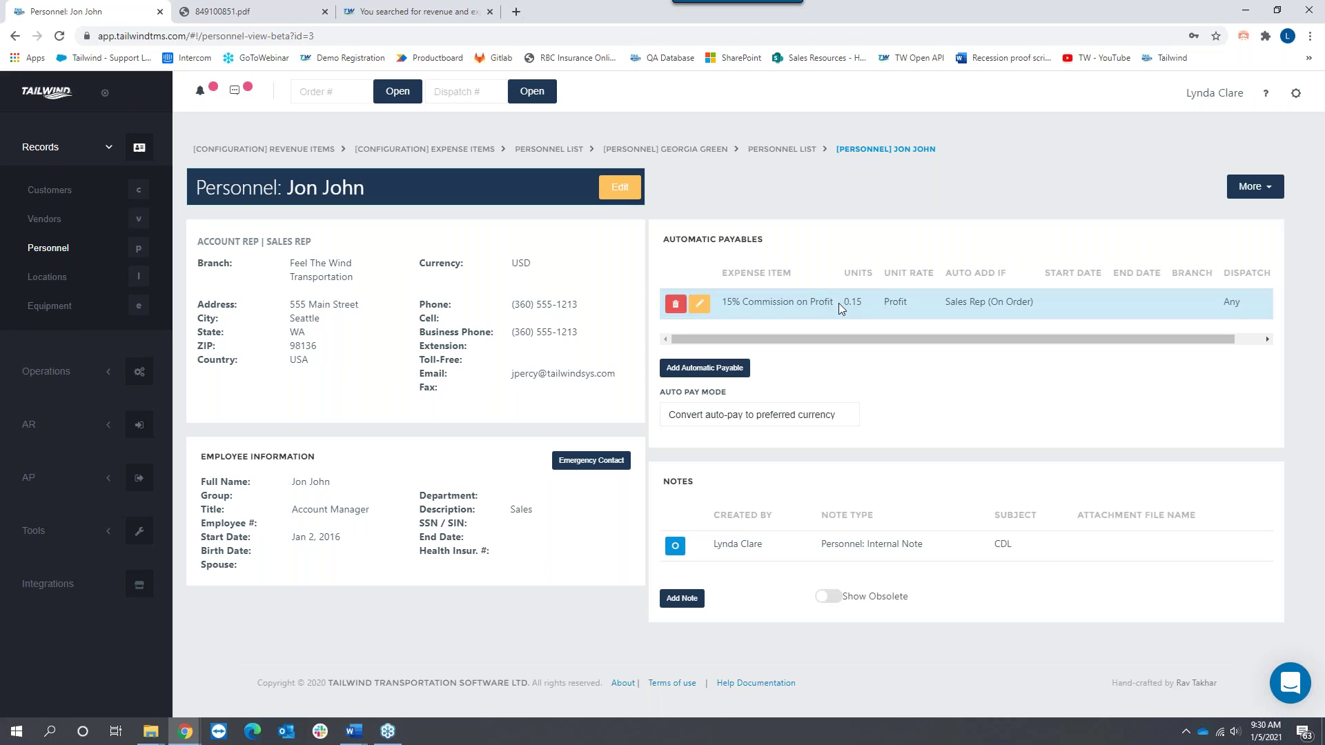
{"action": "left_click_drag", "start_coordinate": [835, 303], "coordinate": [731, 323]}
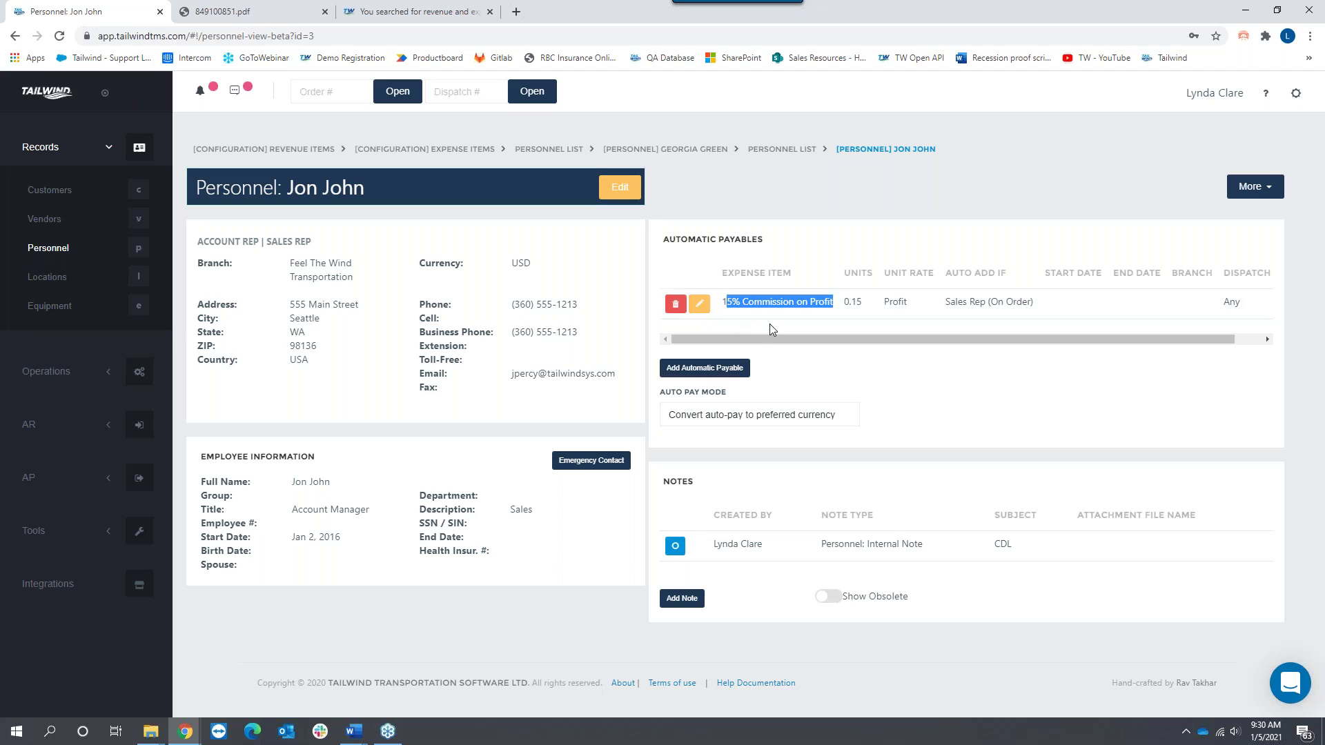
{"action": "left_click", "coordinate": [676, 305]}
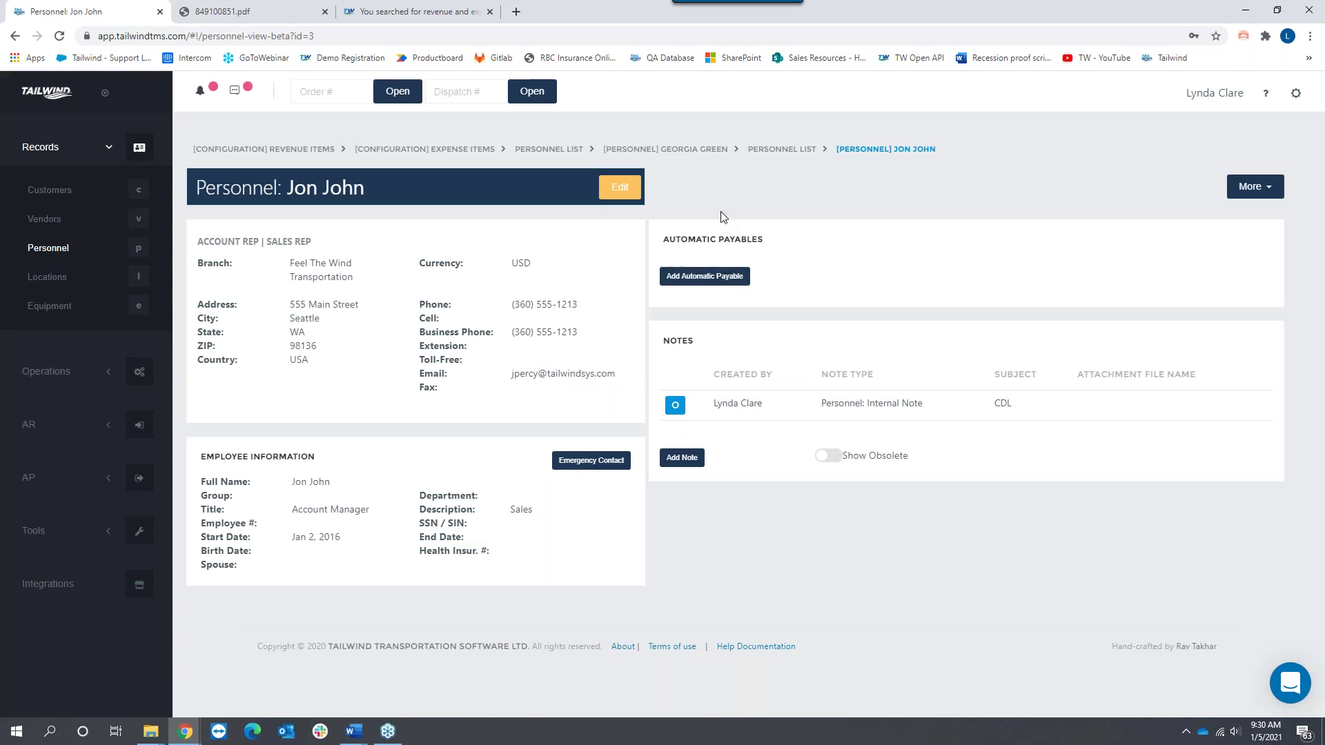
Step: Re-add the 15% Commission on Profit payable on Sales Rep (On Order), then go to Vendors
{"action": "left_click", "coordinate": [705, 277]}
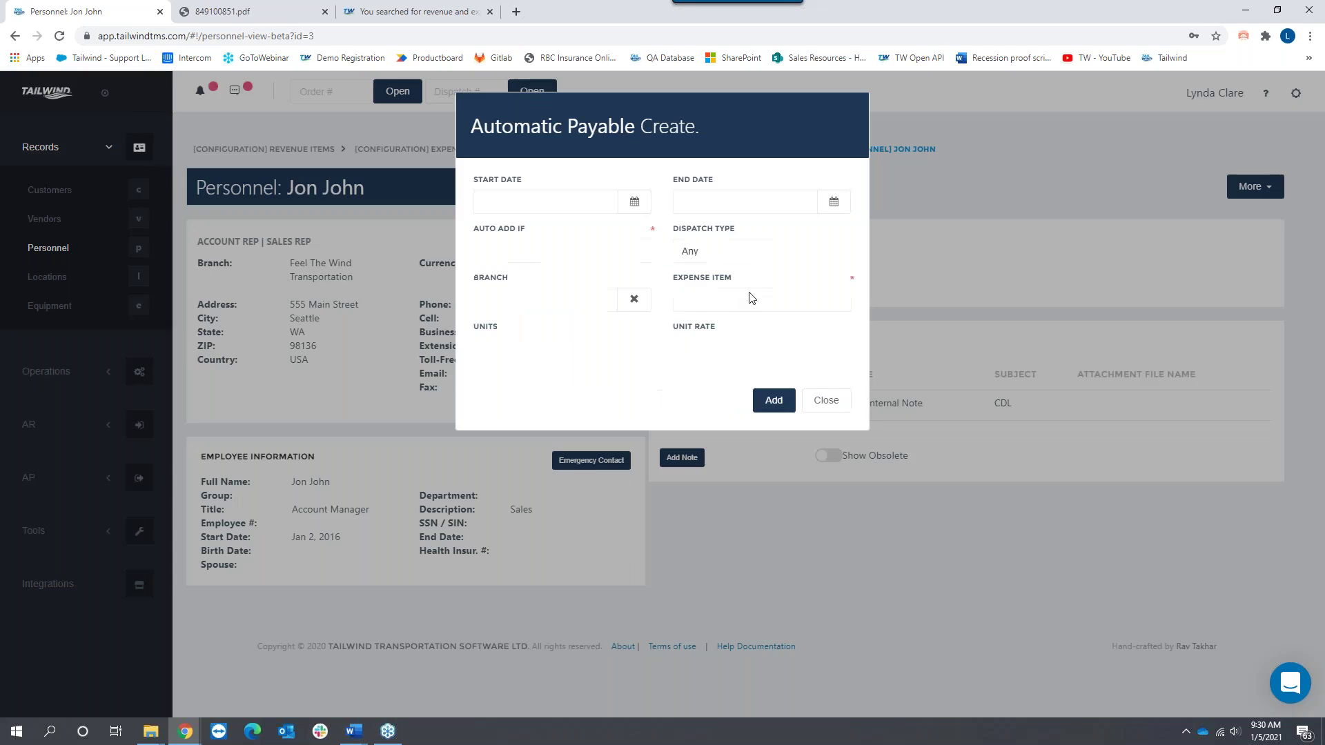
{"action": "left_click", "coordinate": [580, 257]}
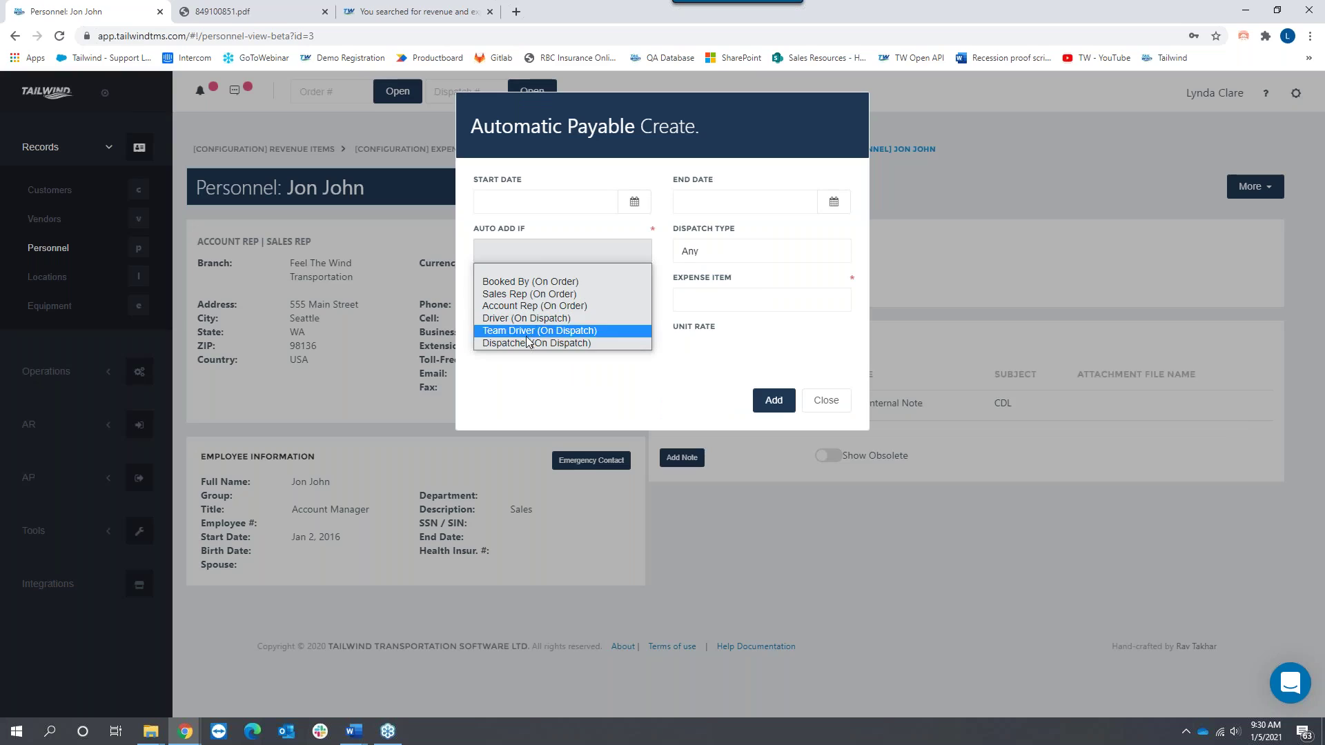
{"action": "left_click", "coordinate": [540, 295]}
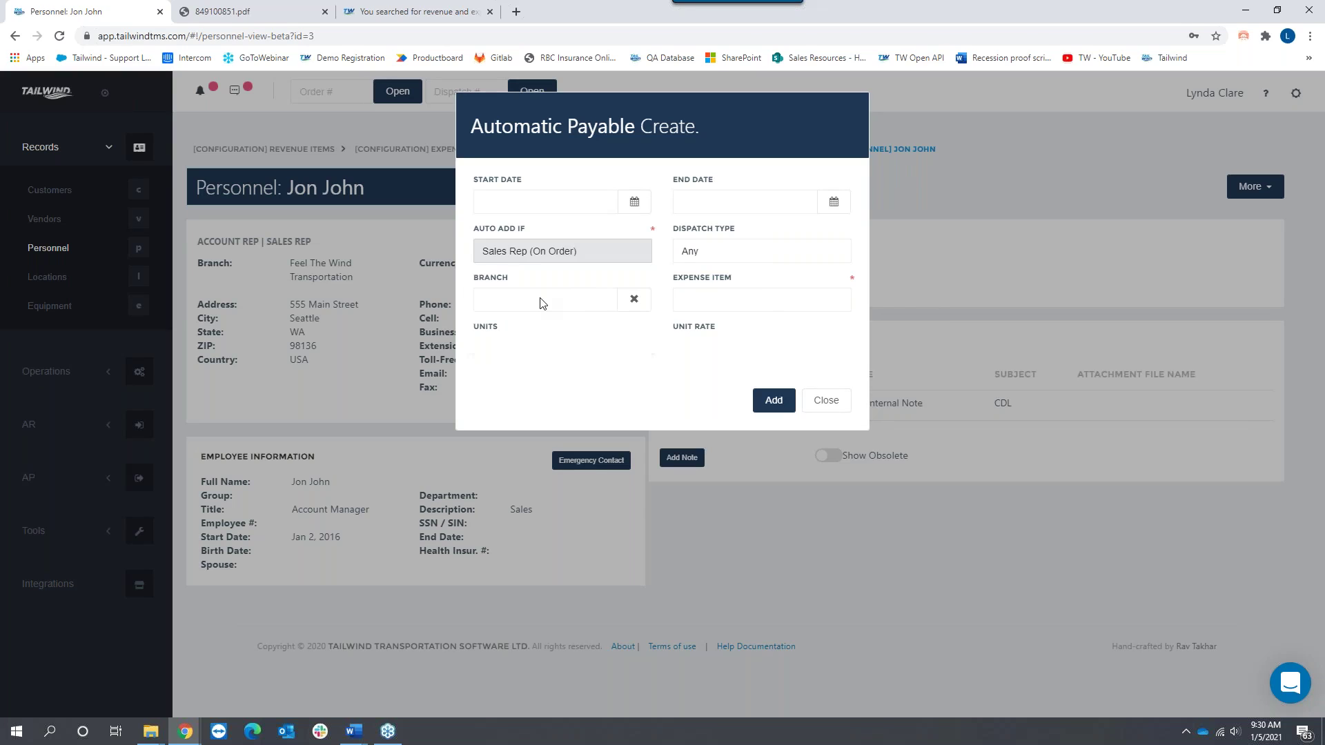
{"action": "left_click", "coordinate": [744, 298]}
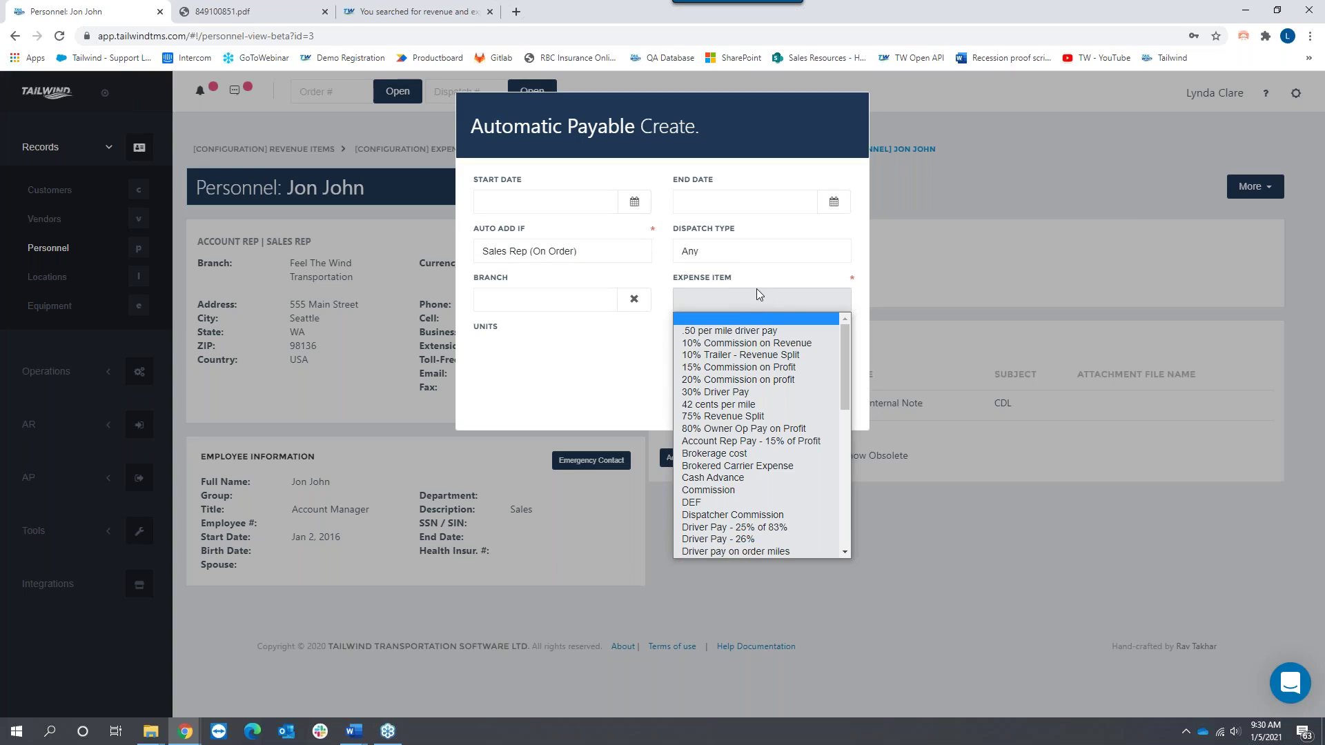
{"action": "left_click", "coordinate": [738, 373]}
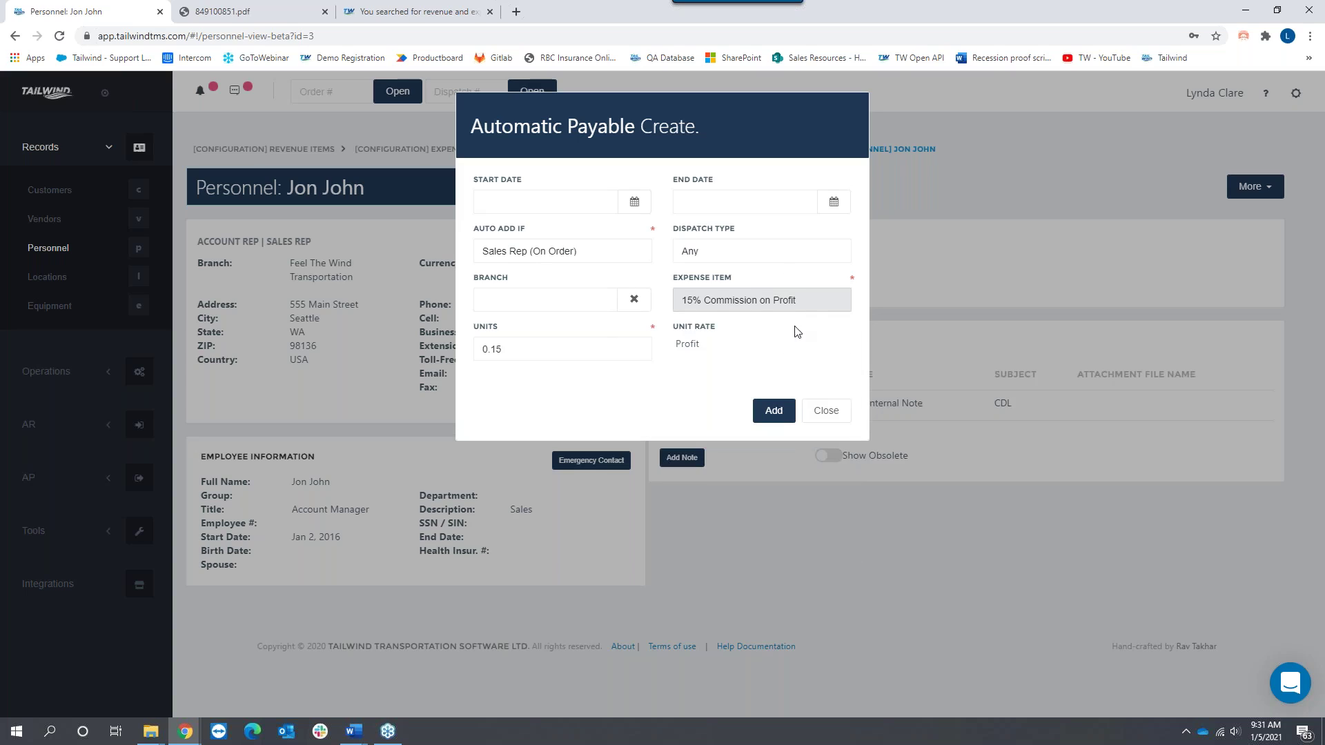
{"action": "left_click", "coordinate": [774, 411]}
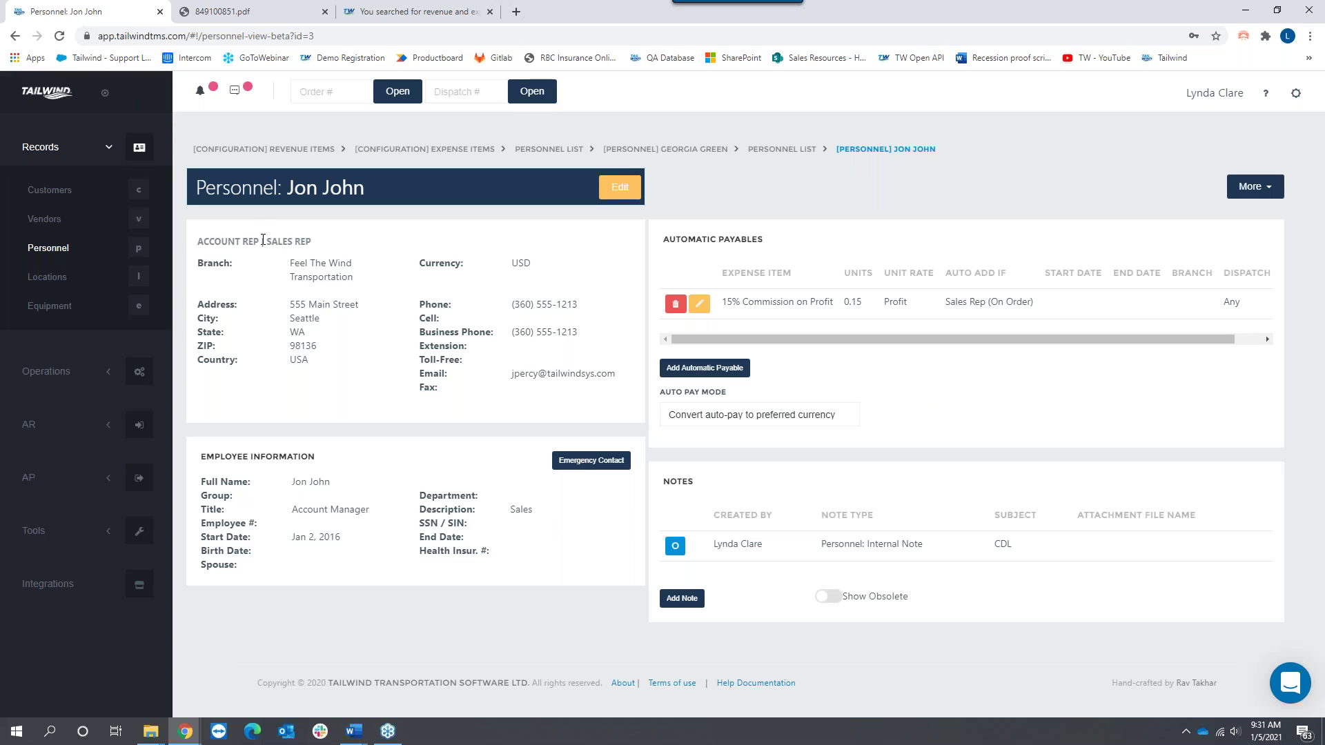
{"action": "left_click_drag", "start_coordinate": [271, 241], "coordinate": [311, 242]}
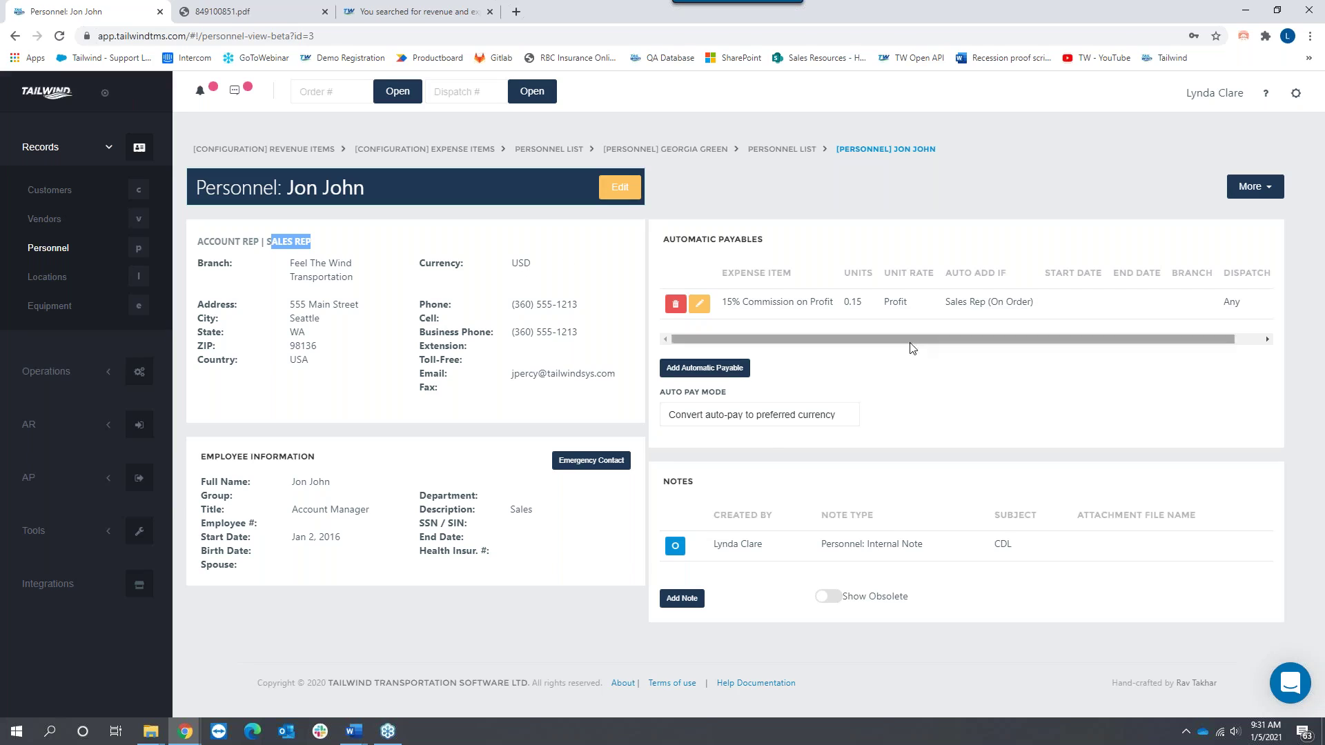
{"action": "left_click", "coordinate": [59, 228]}
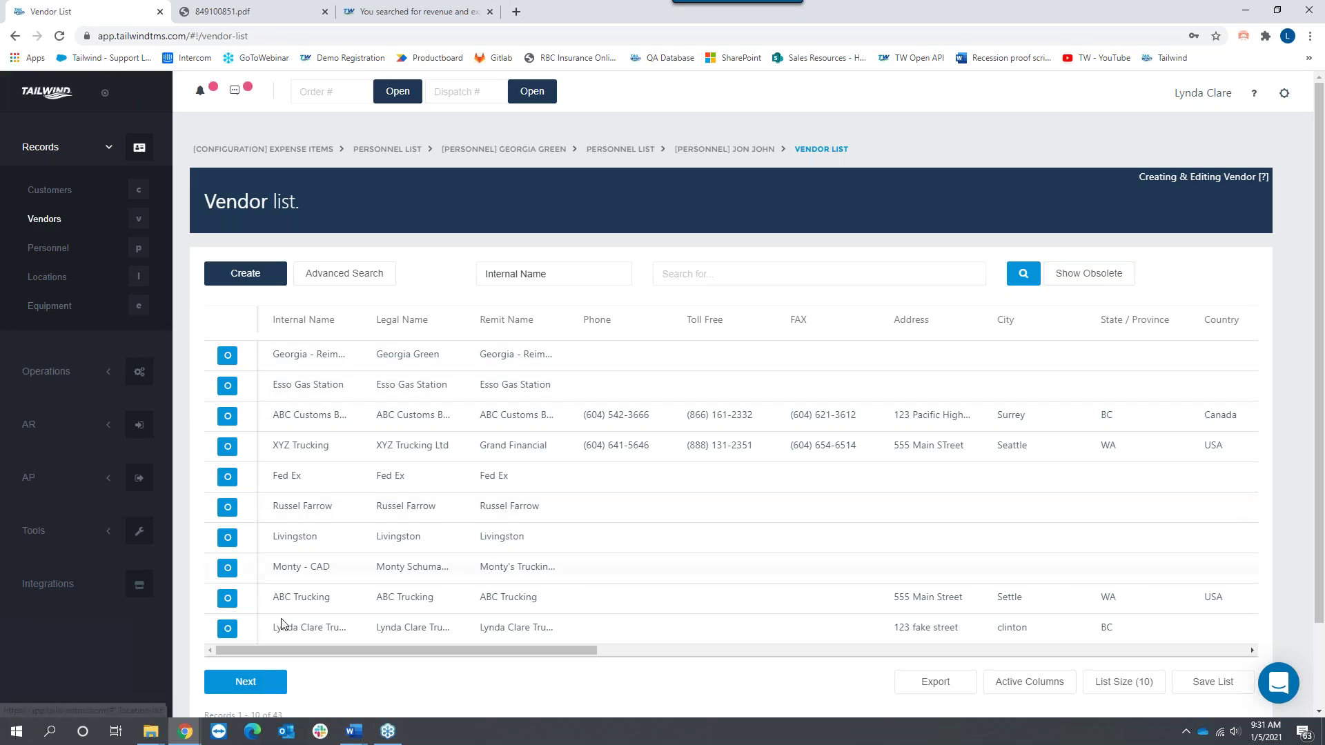
Step: Page through the vendor list twice and search vendors by name for 'M'
{"action": "left_click", "coordinate": [257, 681]}
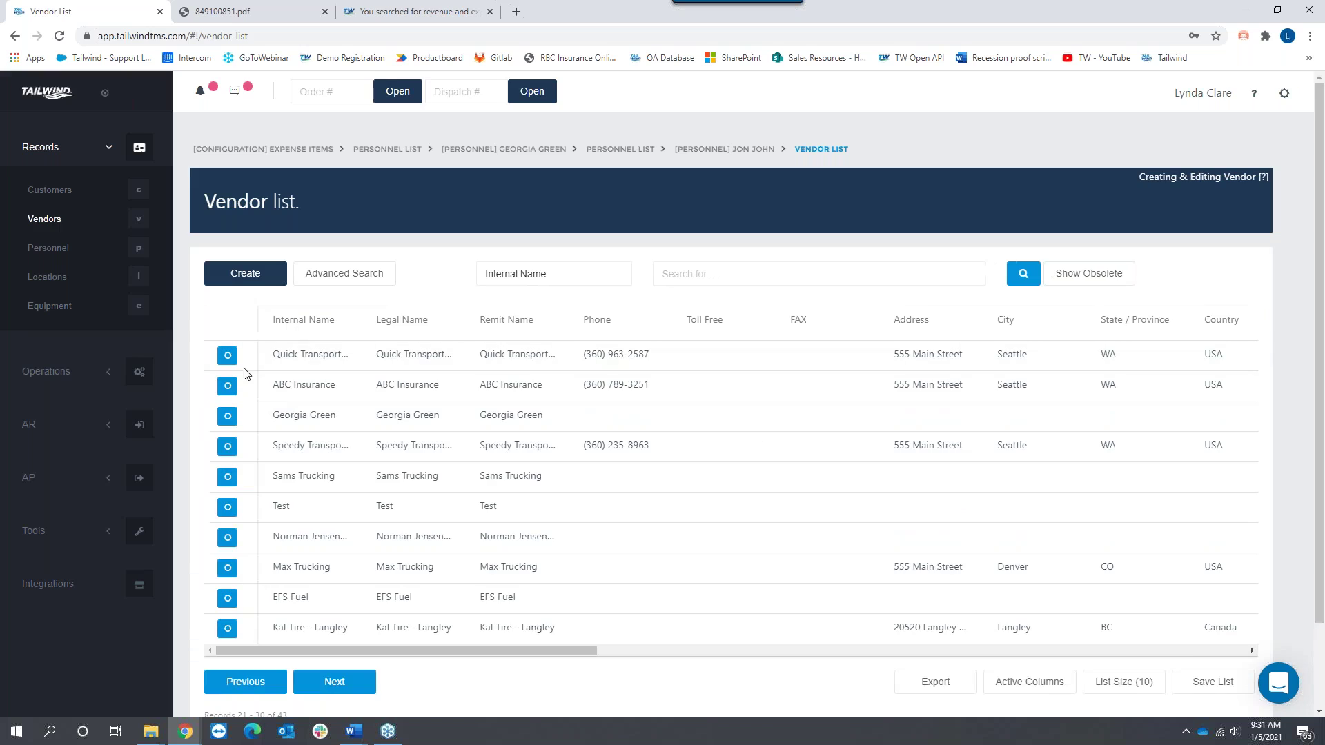
{"action": "left_click", "coordinate": [338, 690]}
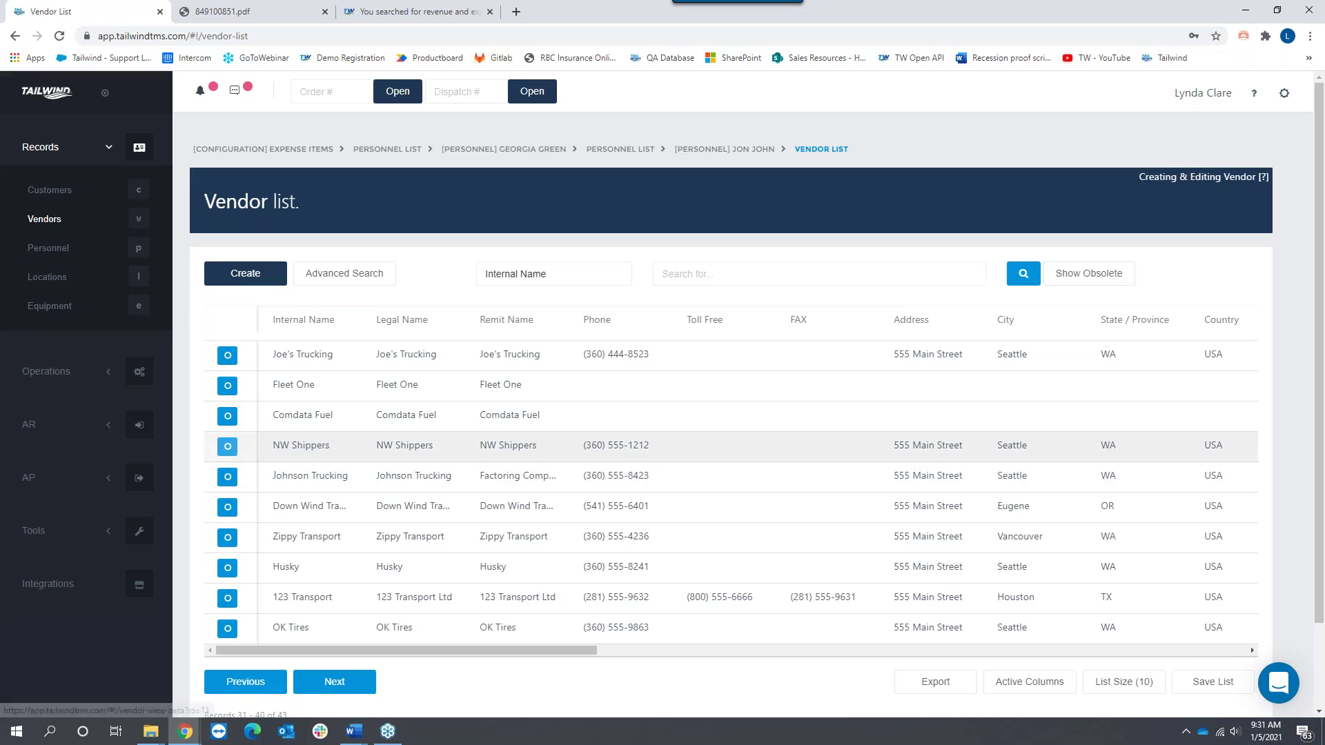
{"action": "left_click", "coordinate": [683, 273]}
{"action": "type", "text": "Monty"}
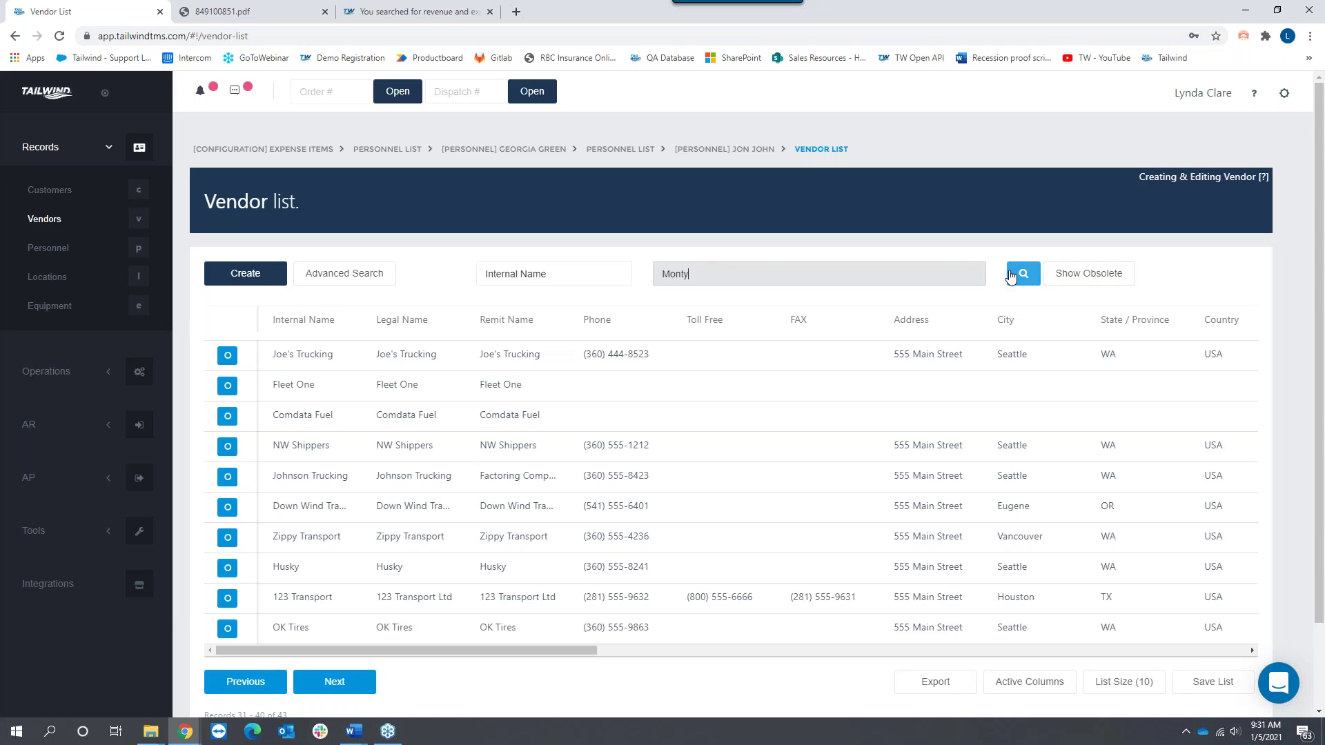
{"action": "left_click", "coordinate": [1024, 274]}
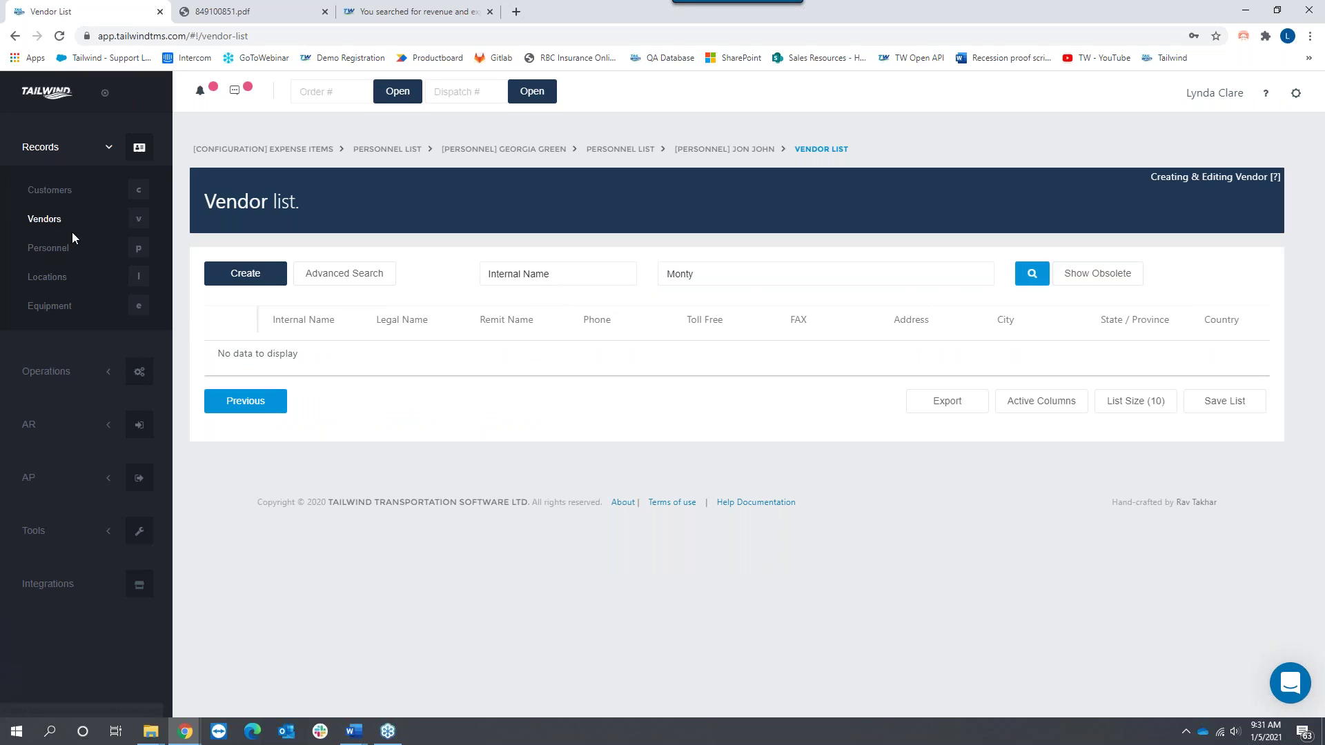
Step: Reload the full Vendors list and open the Monty - CAD vendor record
{"action": "left_click", "coordinate": [53, 251]}
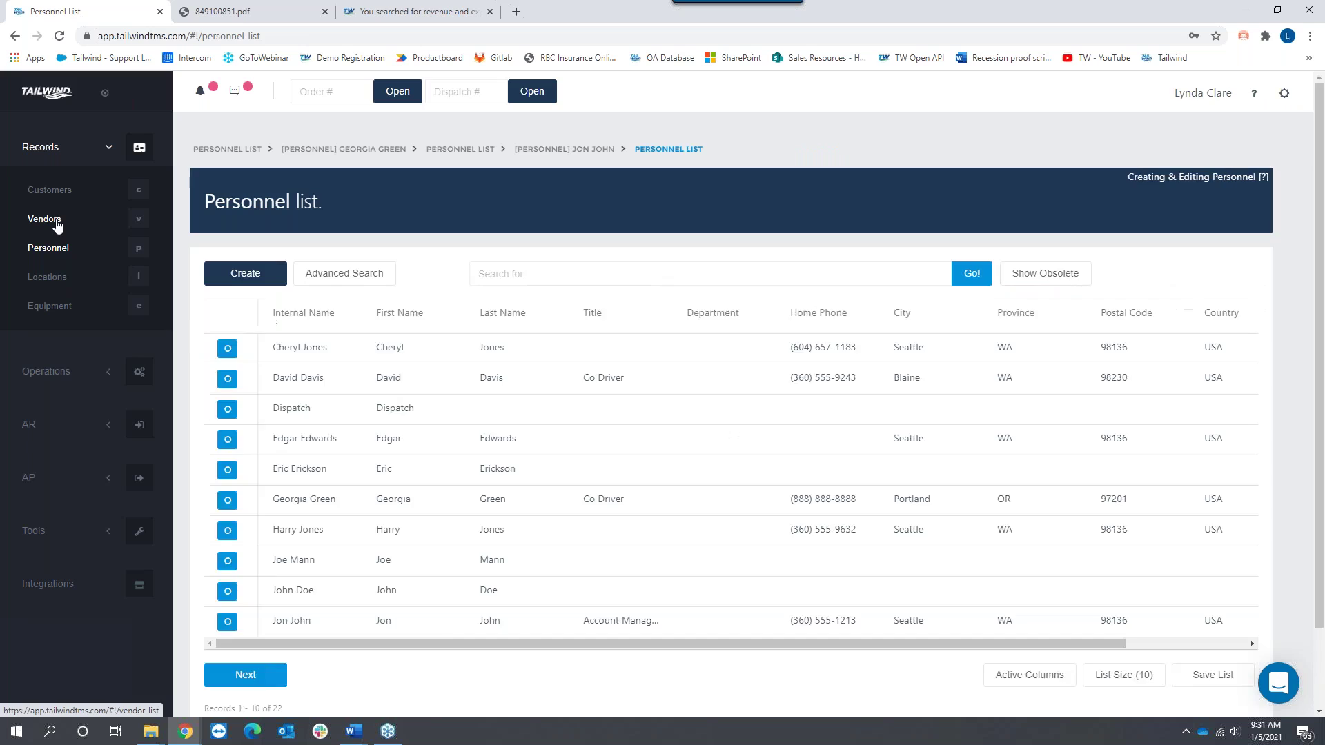
{"action": "left_click", "coordinate": [60, 222]}
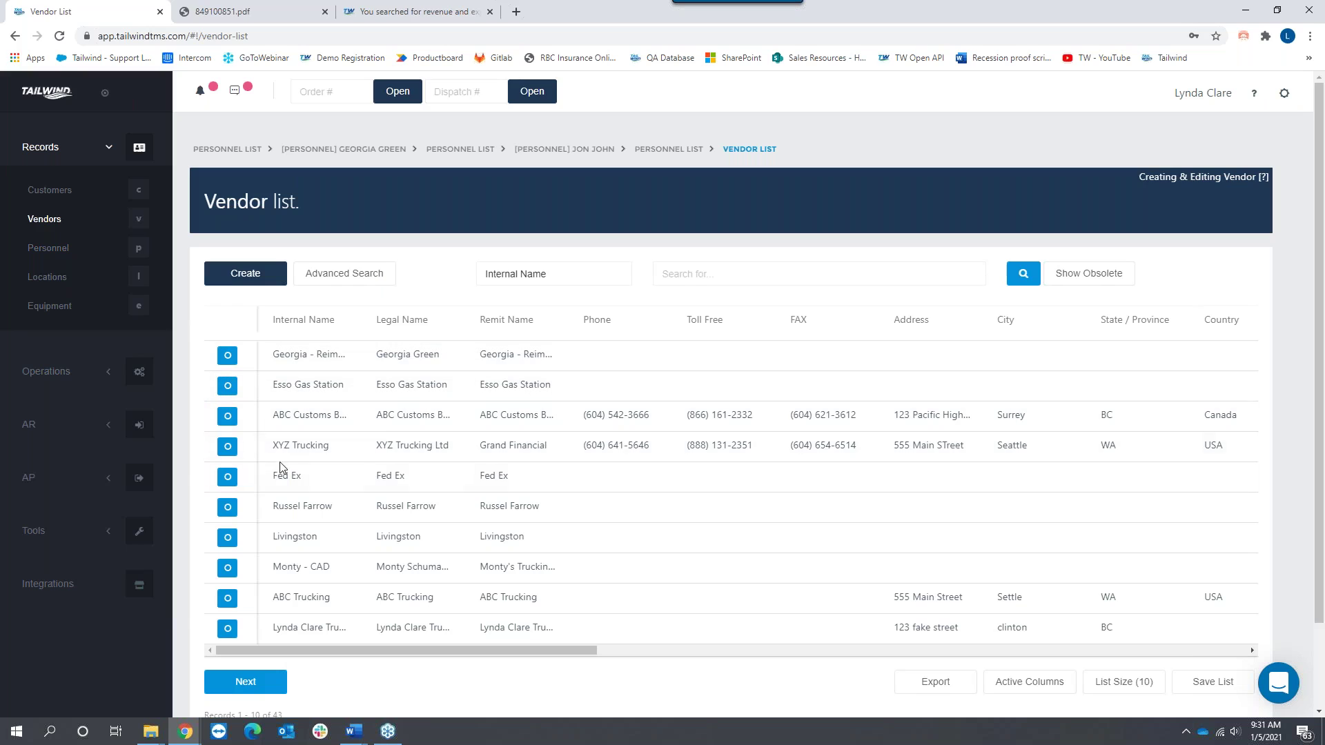
{"action": "left_click", "coordinate": [227, 567]}
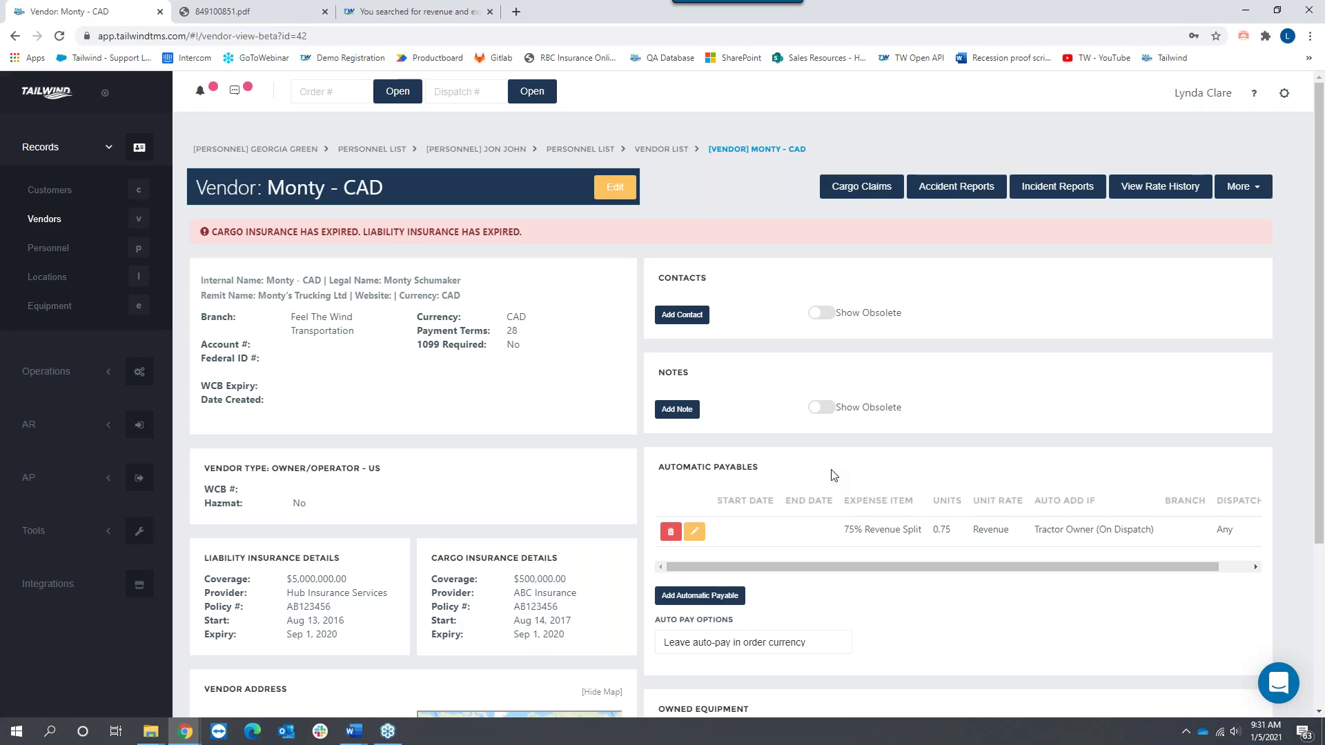
Step: Permanently delete the vendor's existing automatic payable
{"action": "left_click_drag", "start_coordinate": [768, 469], "coordinate": [652, 472]}
{"action": "left_click", "coordinate": [671, 531]}
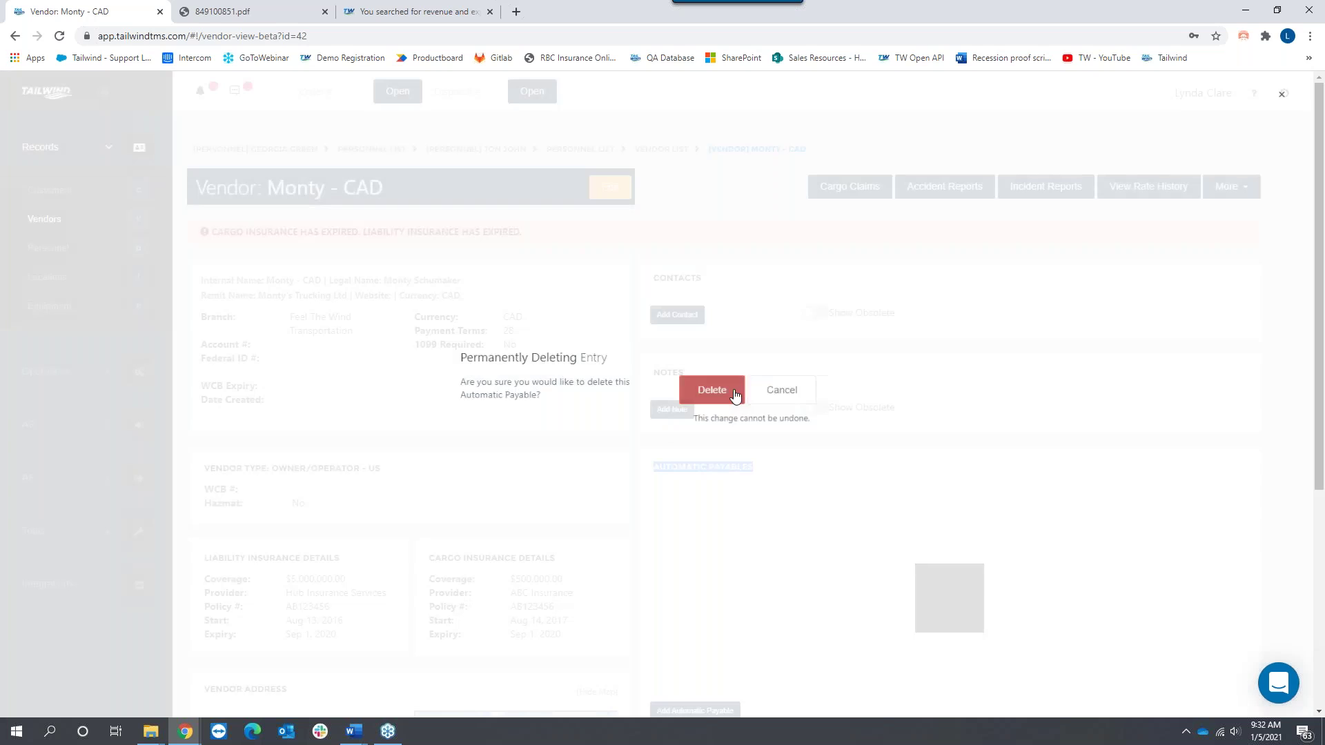
{"action": "left_click", "coordinate": [715, 390]}
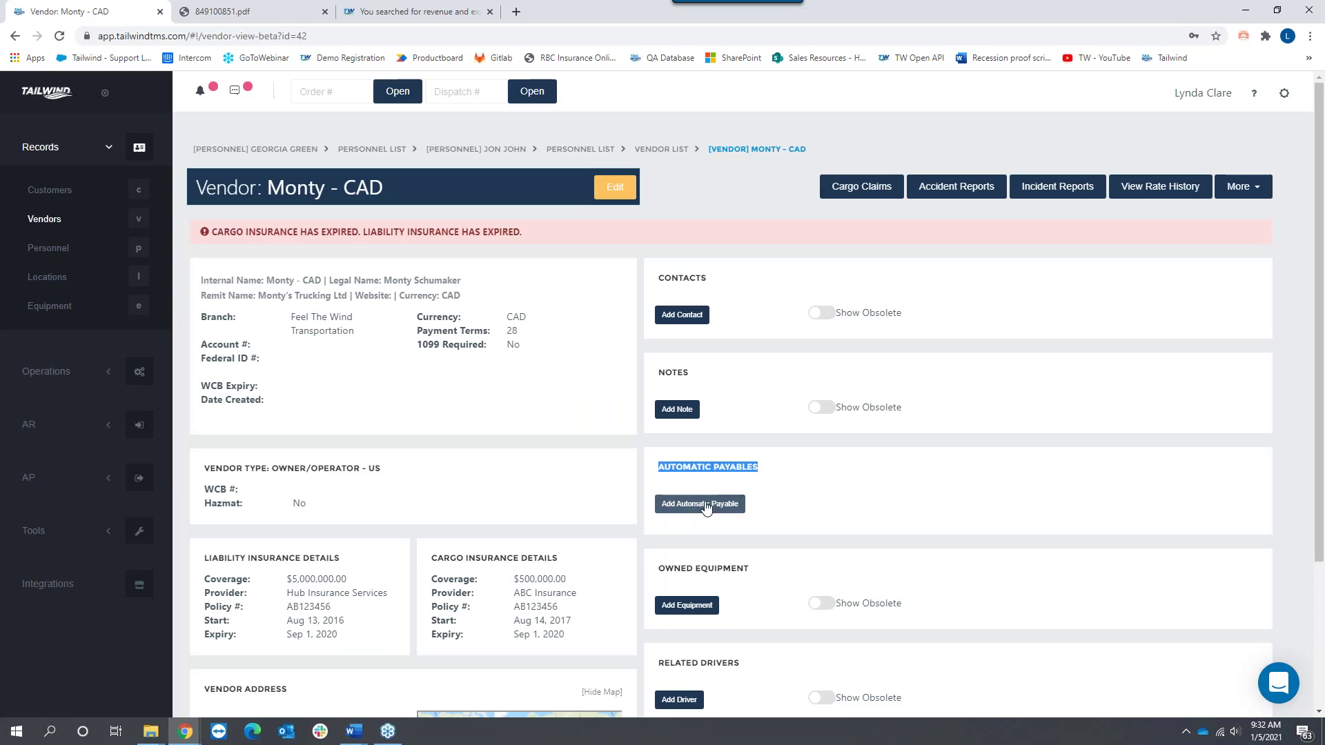
Step: Add a 75% Revenue Split automatic payable, auto-added on Tractor Owner (On Dispatch)
{"action": "left_click", "coordinate": [705, 506]}
{"action": "left_click", "coordinate": [537, 256]}
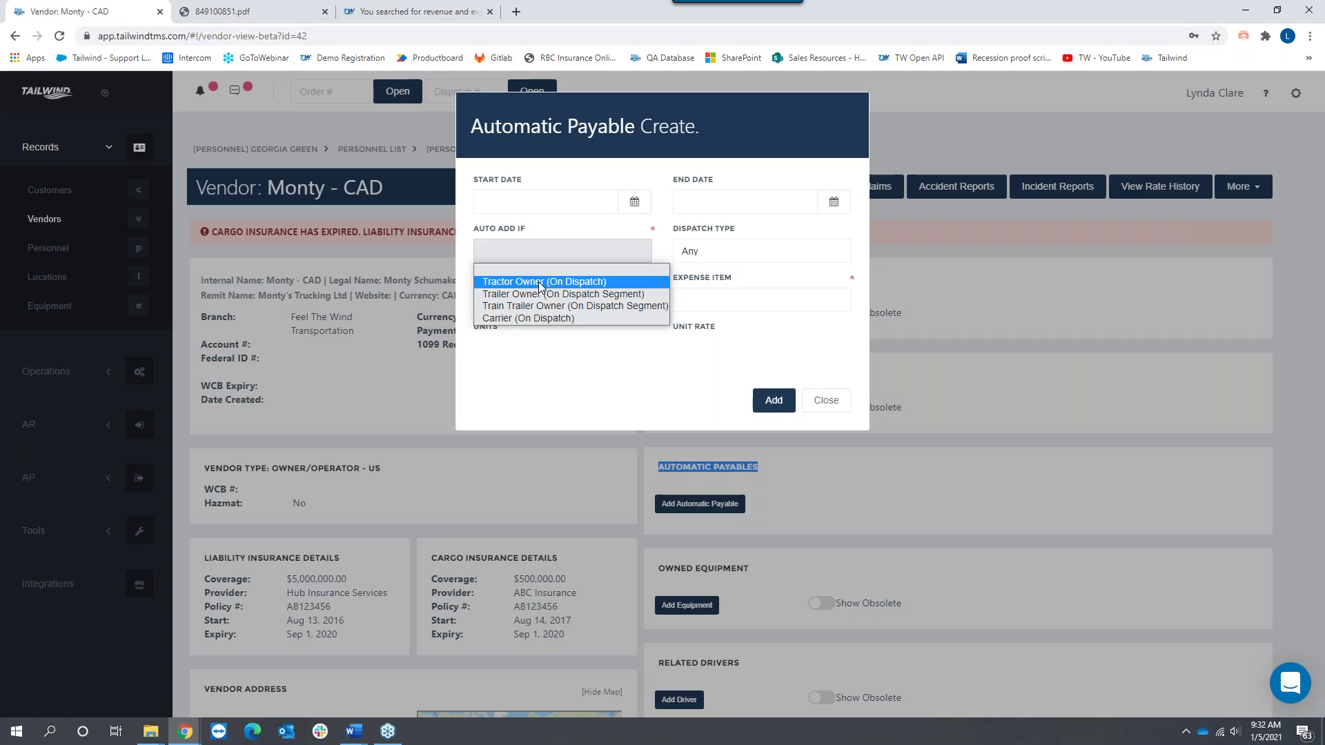
{"action": "left_click", "coordinate": [540, 282]}
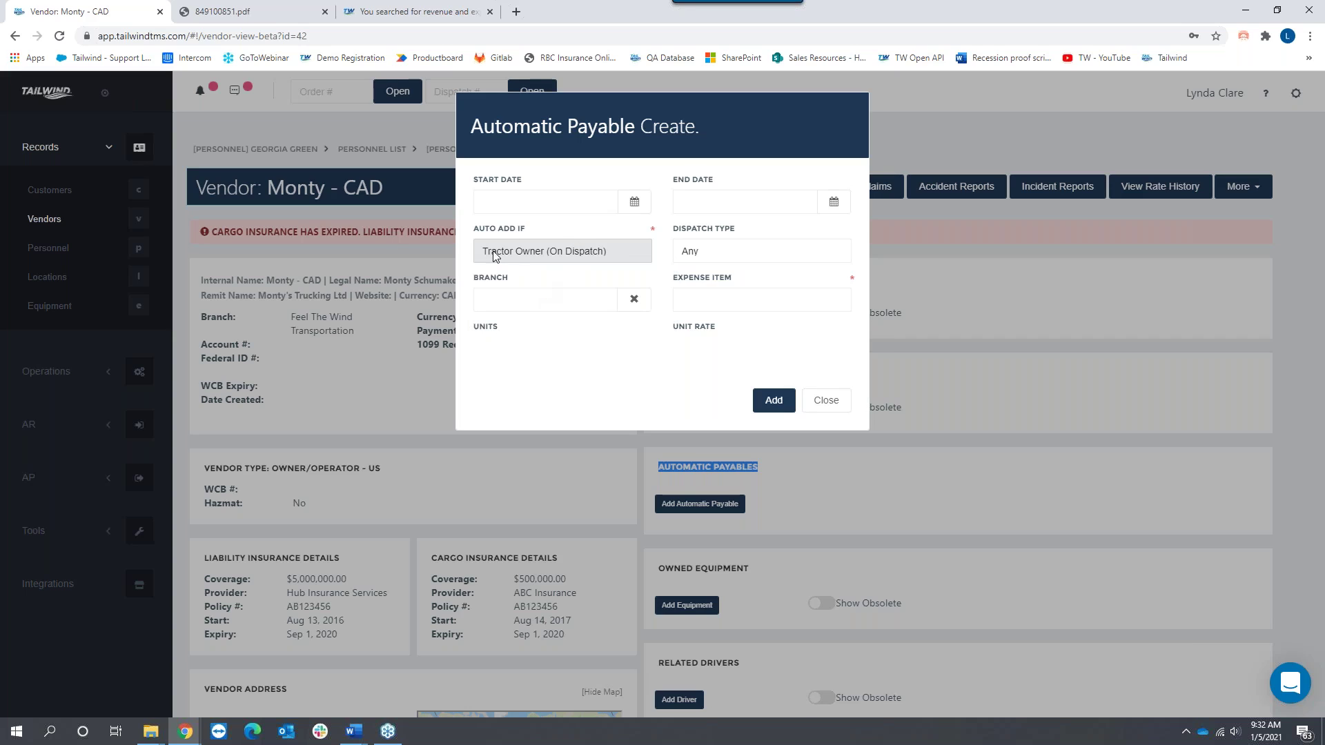
{"action": "left_click", "coordinate": [759, 302]}
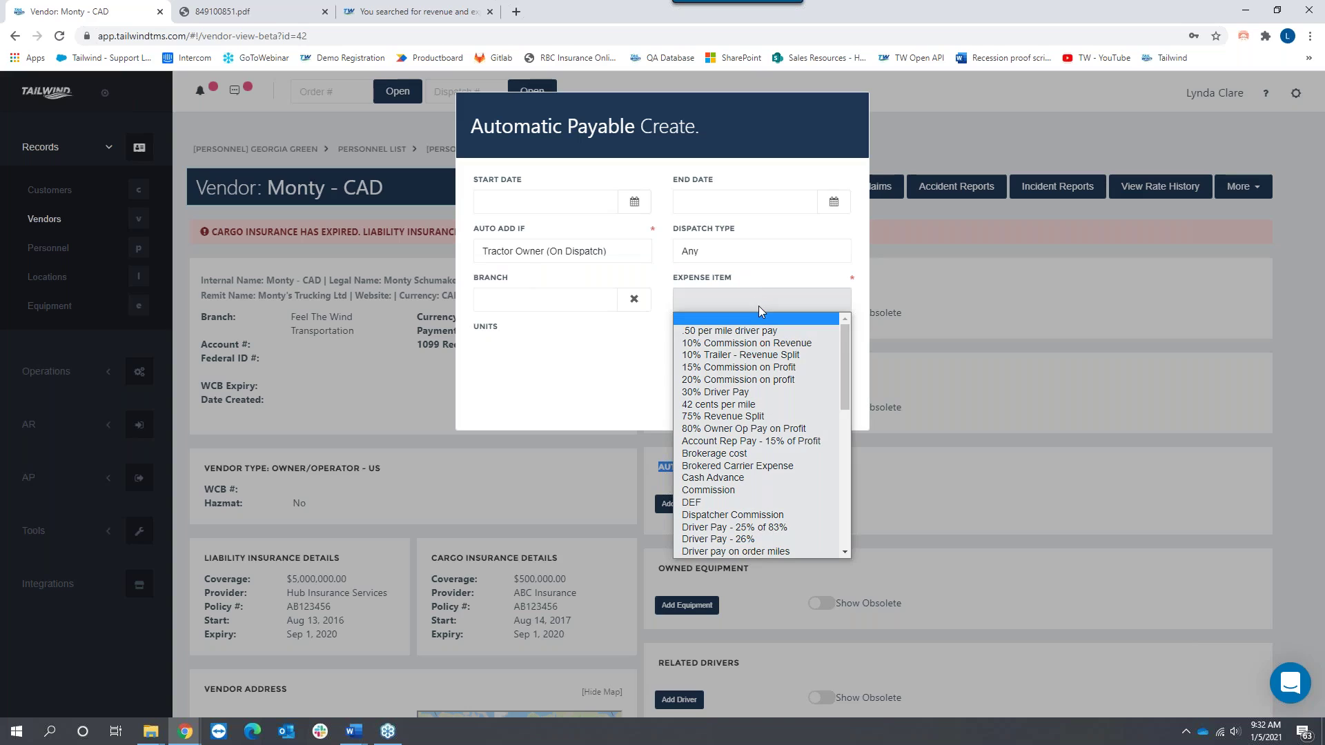
{"action": "left_click", "coordinate": [725, 417]}
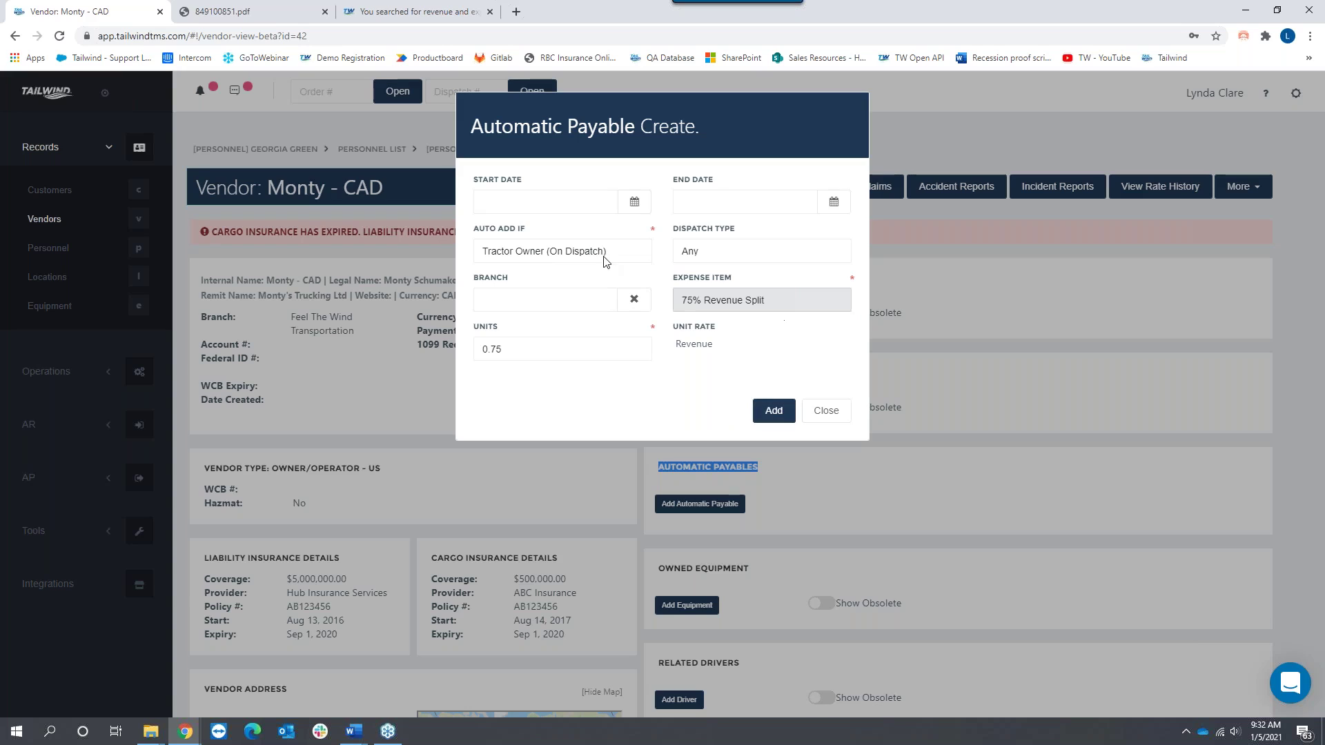
{"action": "left_click", "coordinate": [772, 409]}
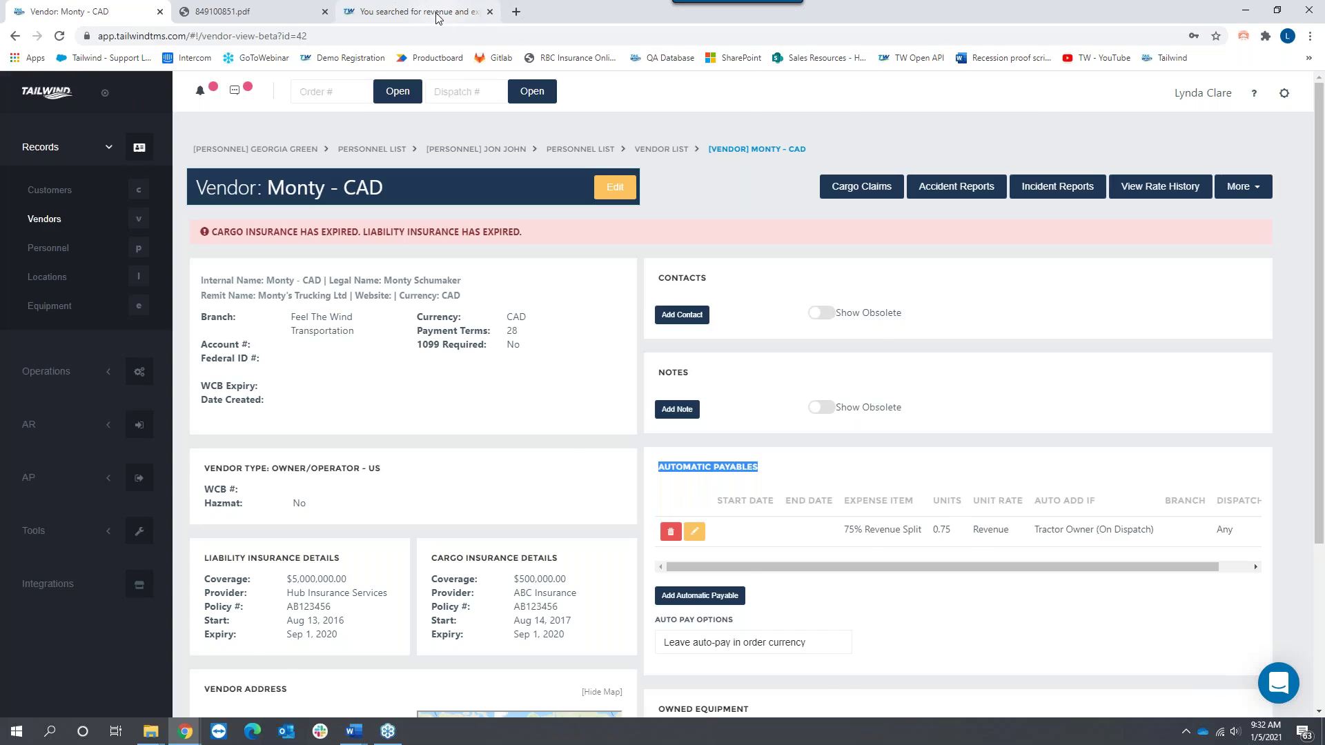
{"action": "left_click", "coordinate": [414, 11]}
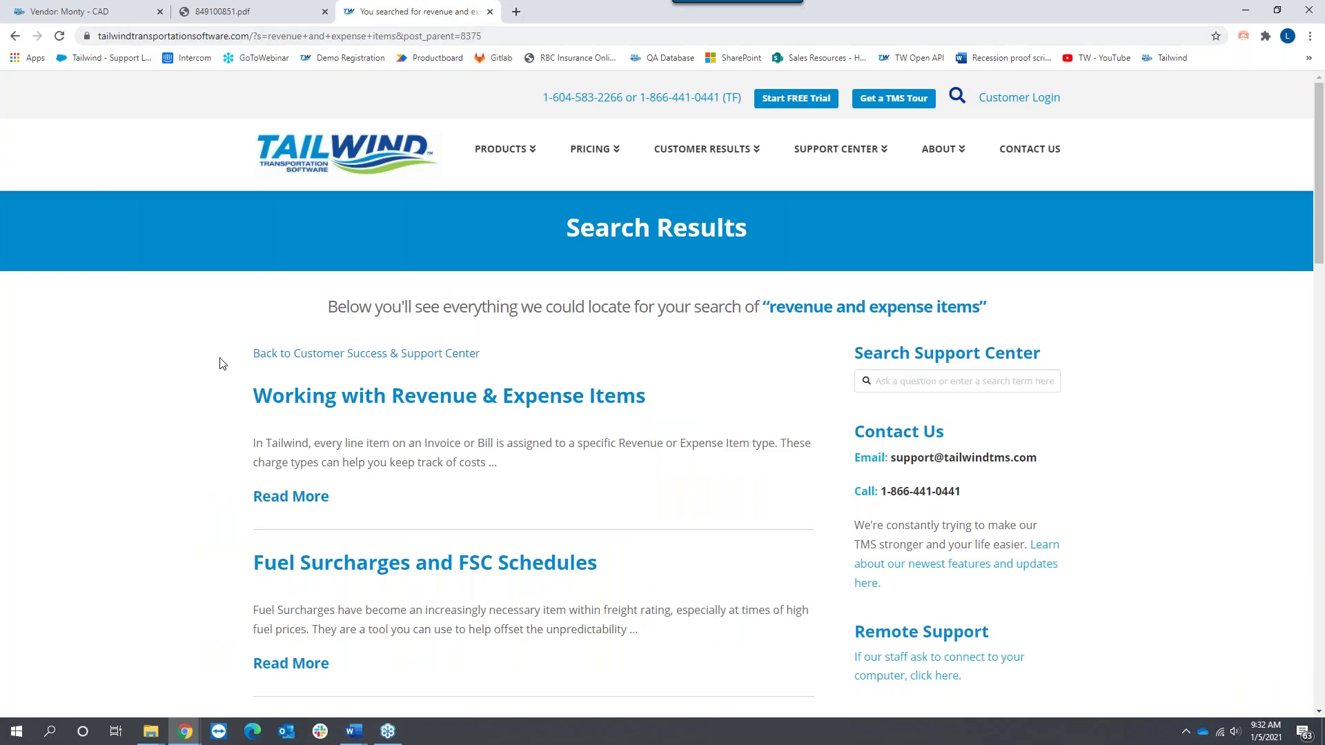
Step: Search the support center for 'Auto Payables', then return to the Monty - CAD vendor page
{"action": "left_click", "coordinate": [14, 37]}
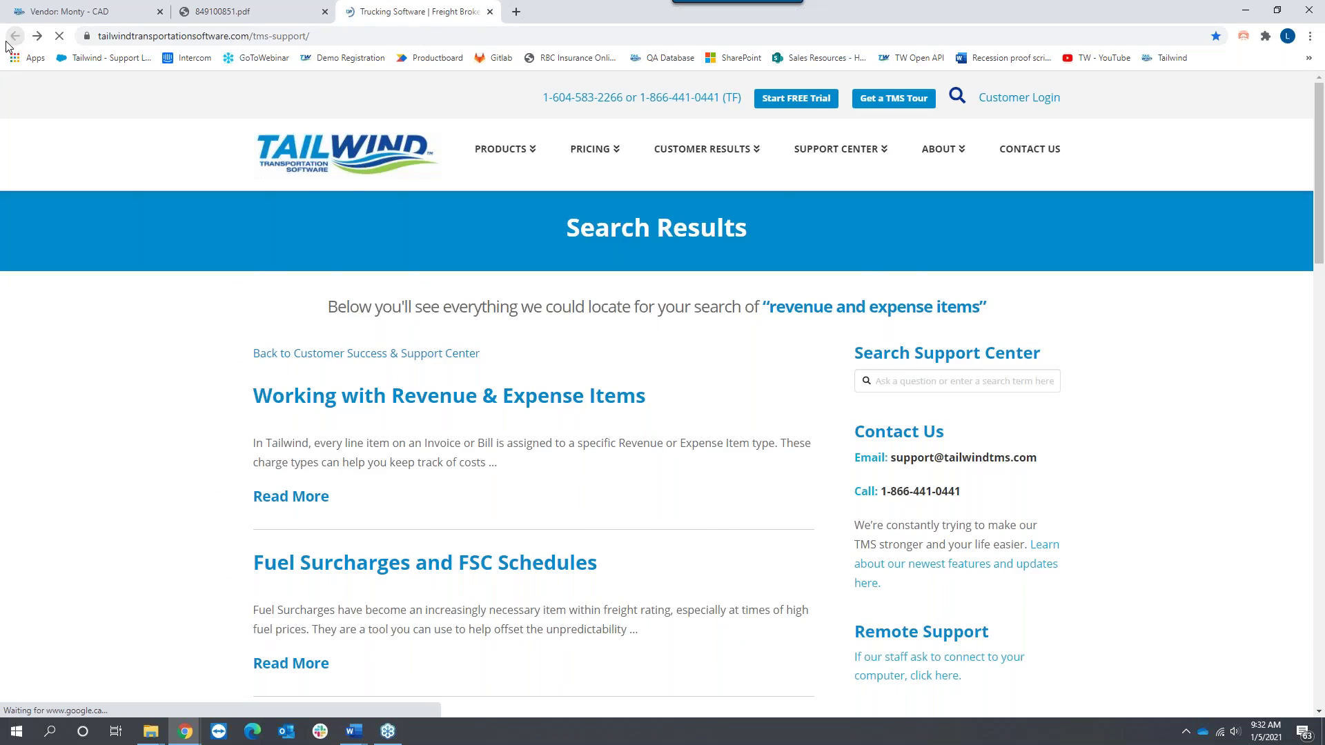
{"action": "left_click", "coordinate": [324, 137]}
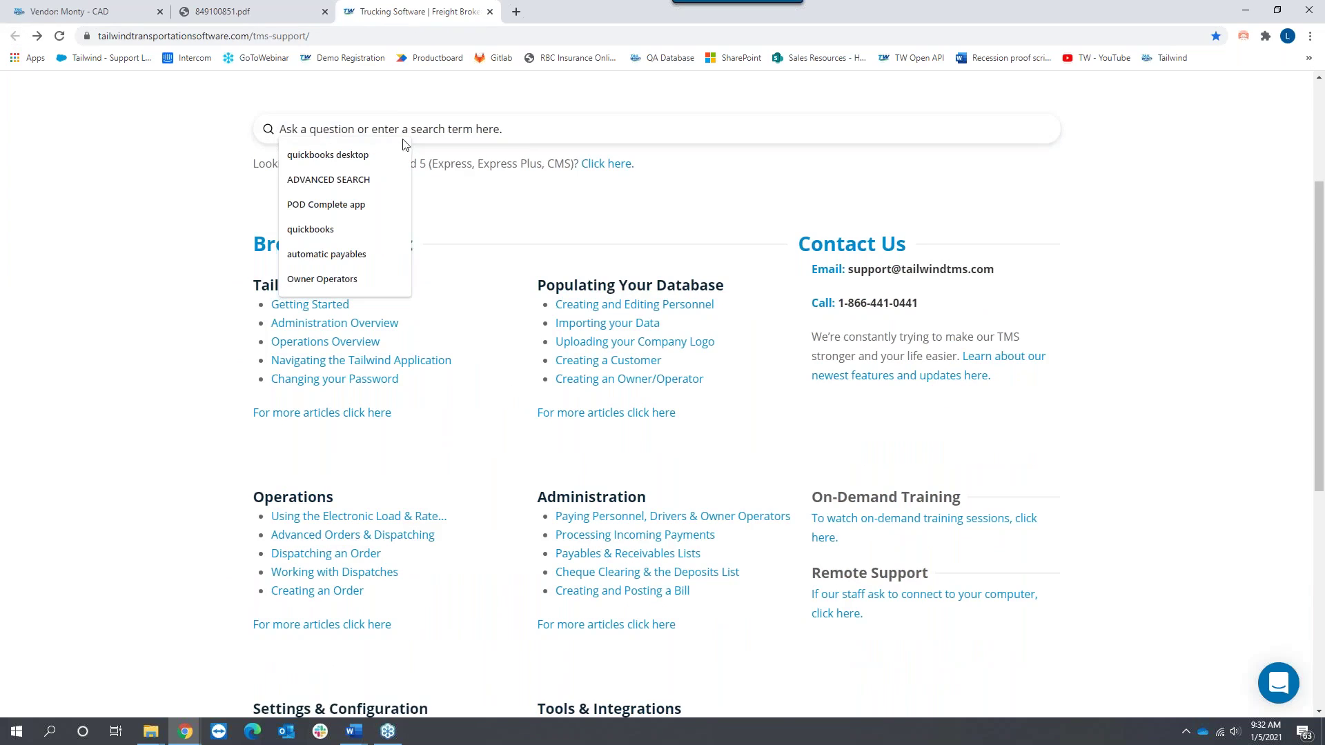
{"action": "type", "text": "Auto Payables"}
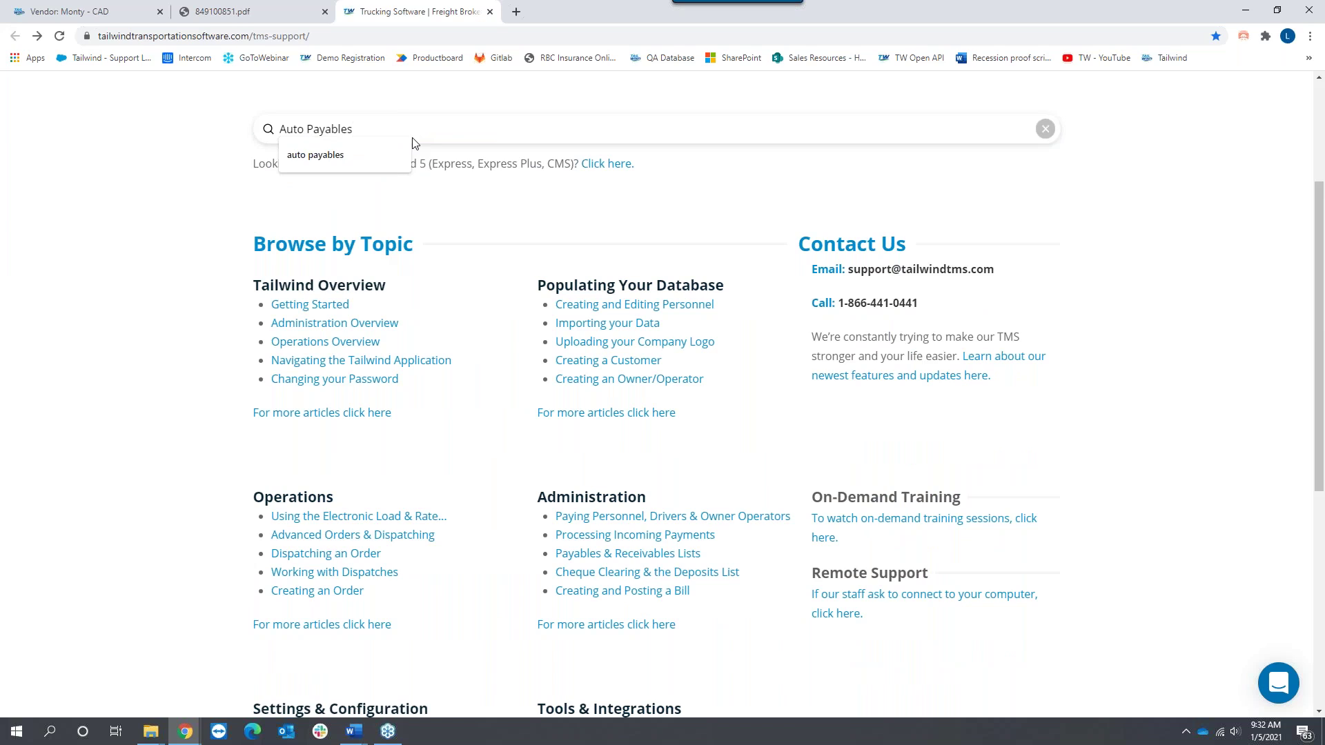
{"action": "key", "text": "Return"}
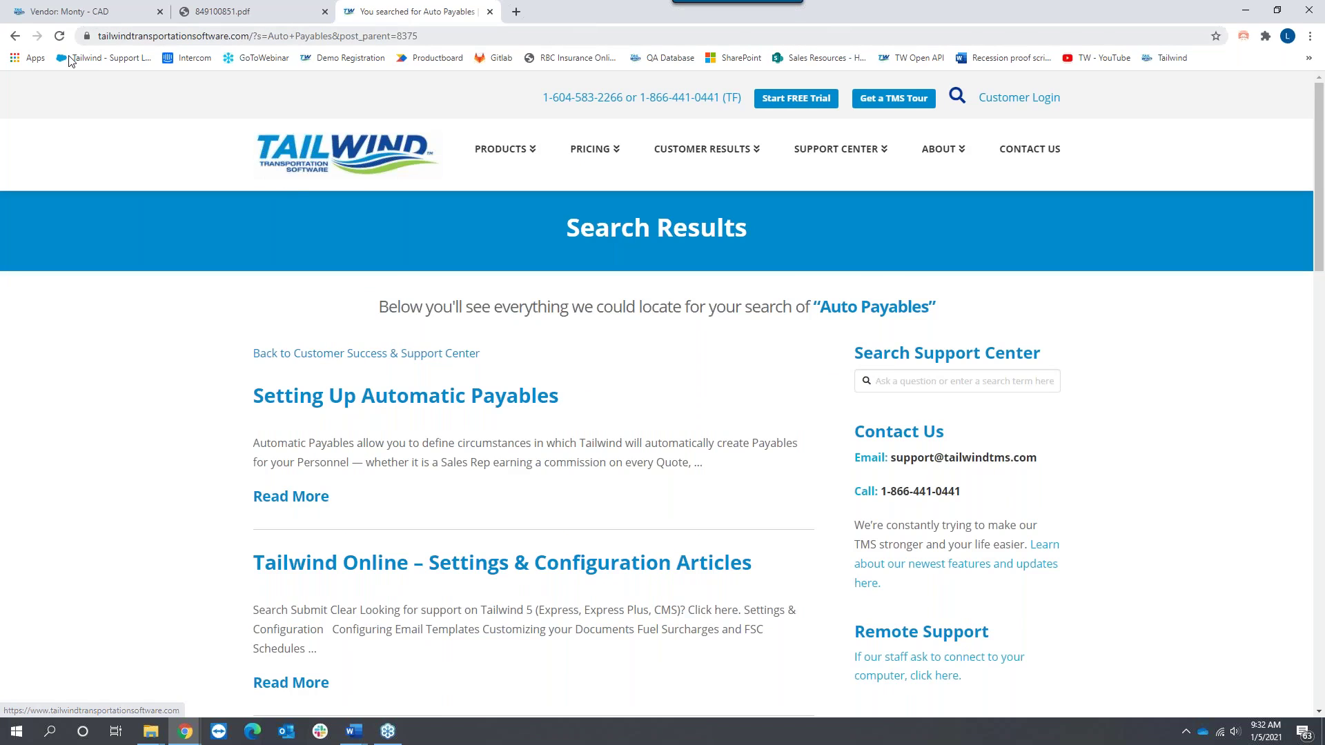
{"action": "left_click", "coordinate": [14, 37]}
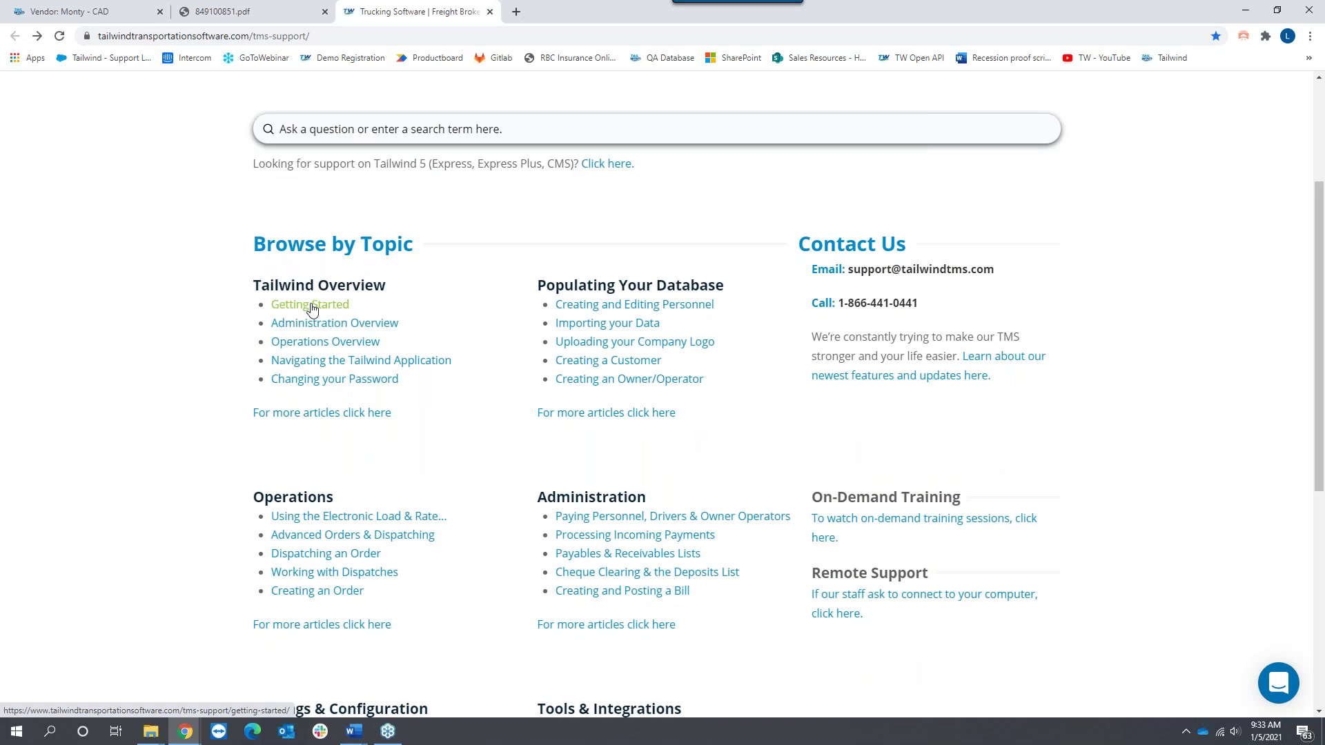
{"action": "left_click", "coordinate": [82, 11]}
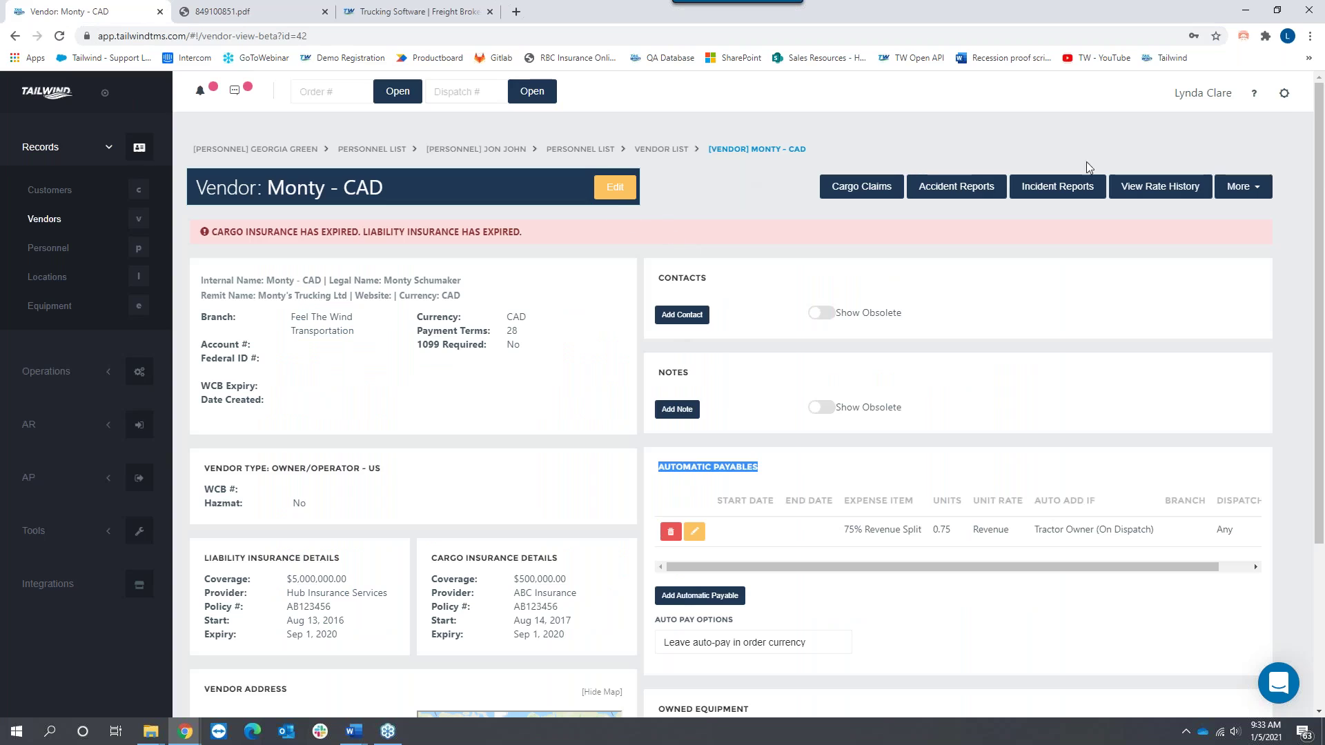
Step: Review Configuration > Financial > Payable Settings, then view the 849100851.pdf invoice
{"action": "left_click", "coordinate": [1284, 94]}
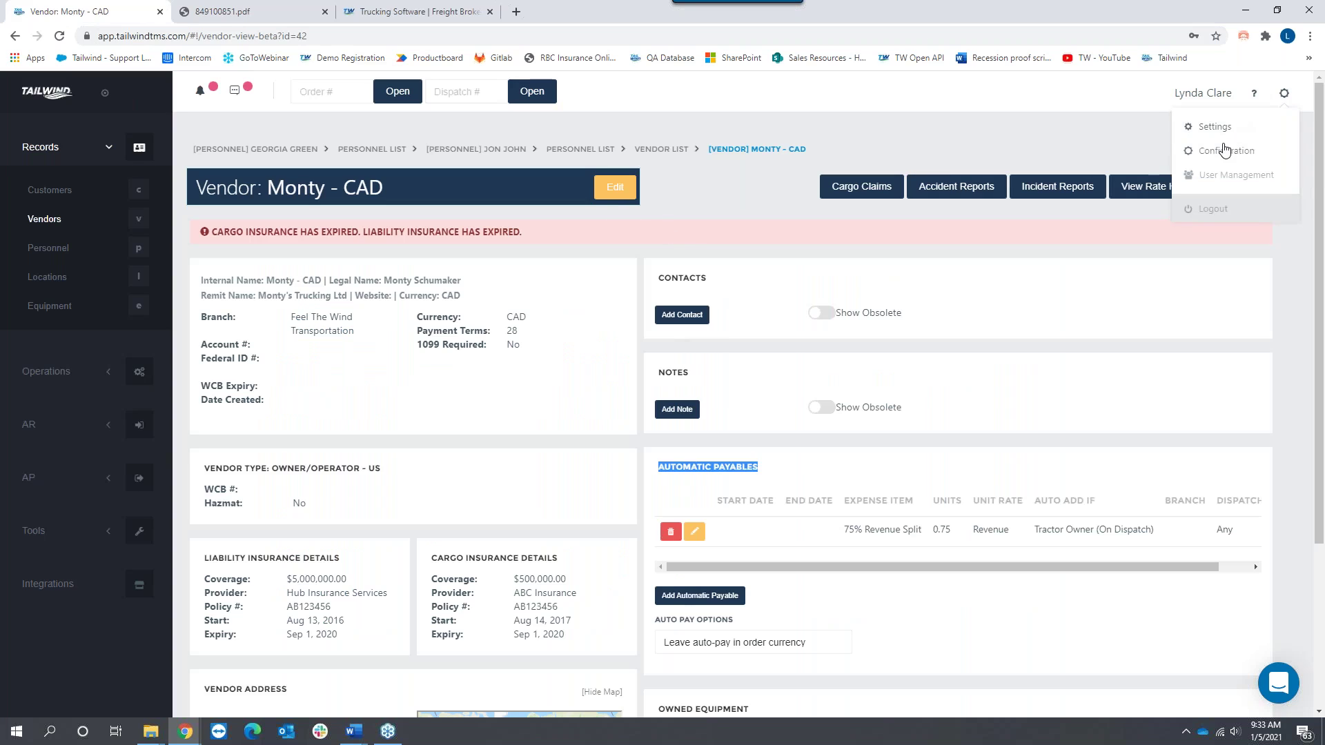
{"action": "left_click", "coordinate": [1227, 150]}
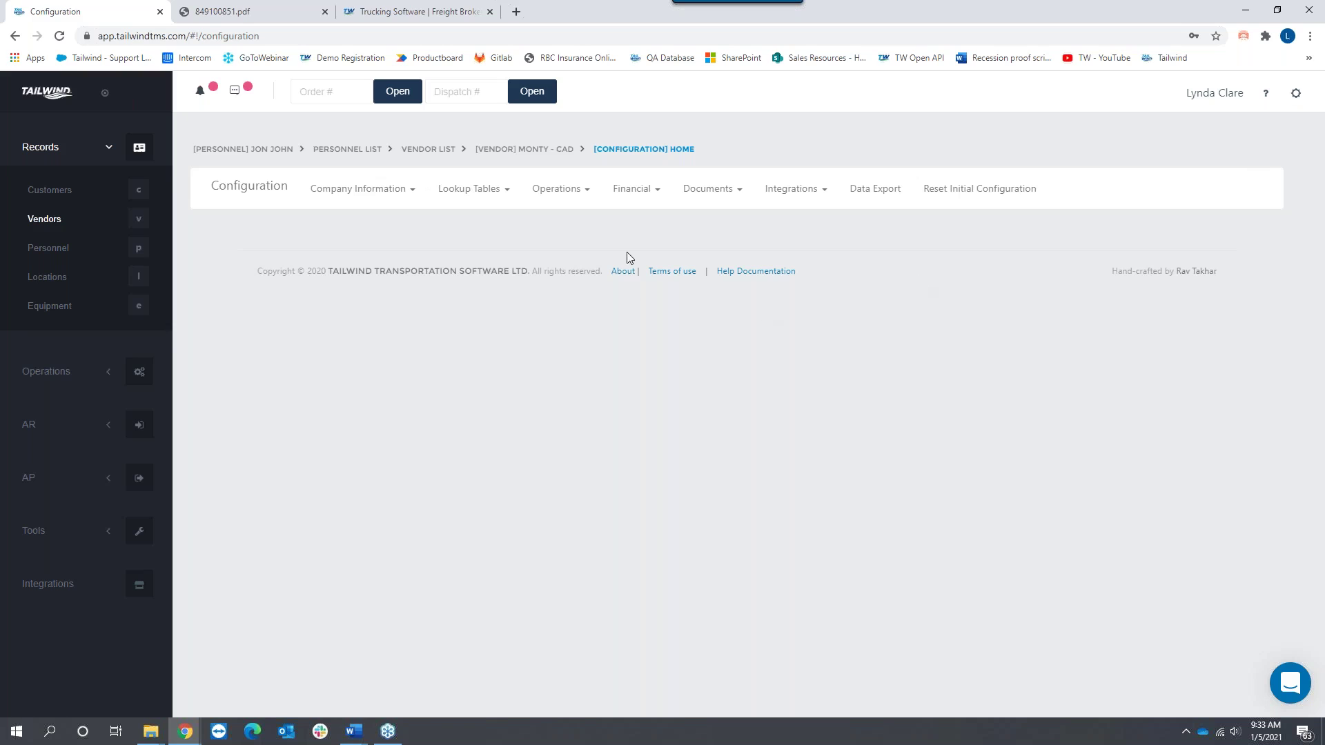
{"action": "left_click", "coordinate": [632, 189]}
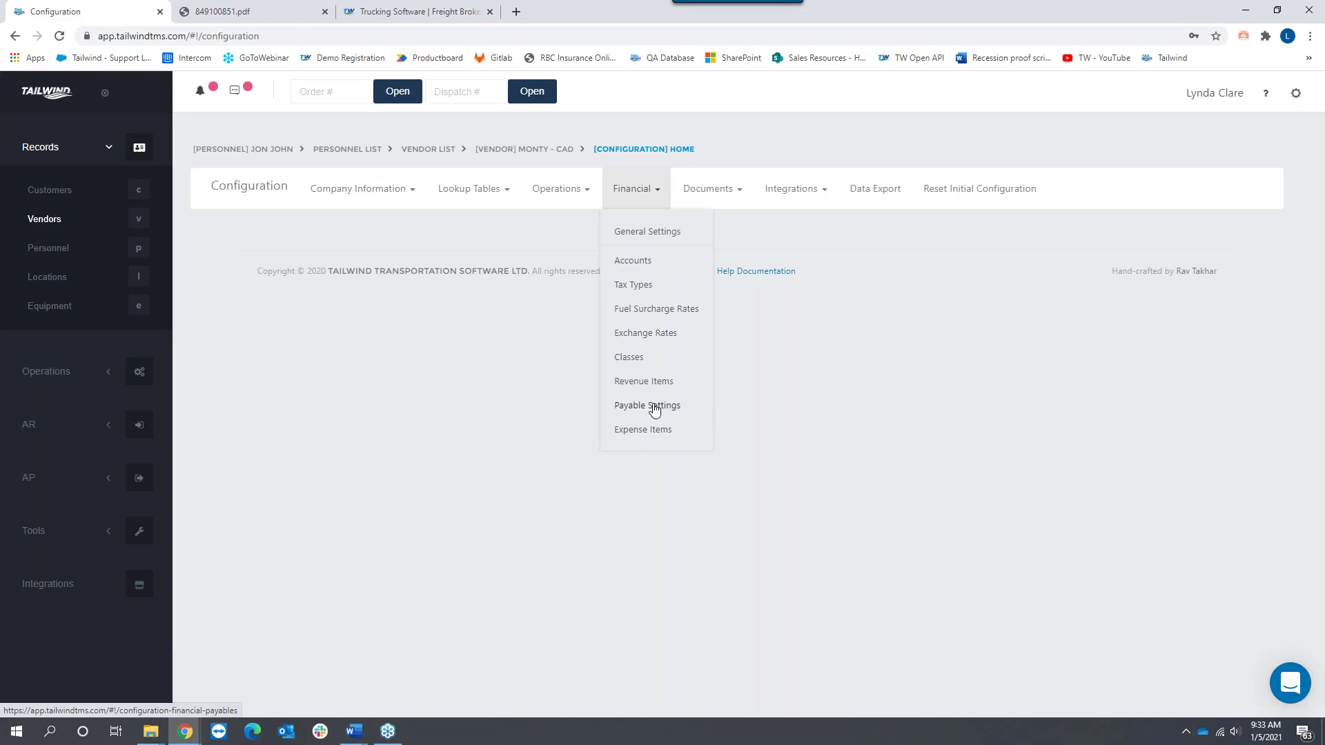
{"action": "left_click", "coordinate": [654, 409]}
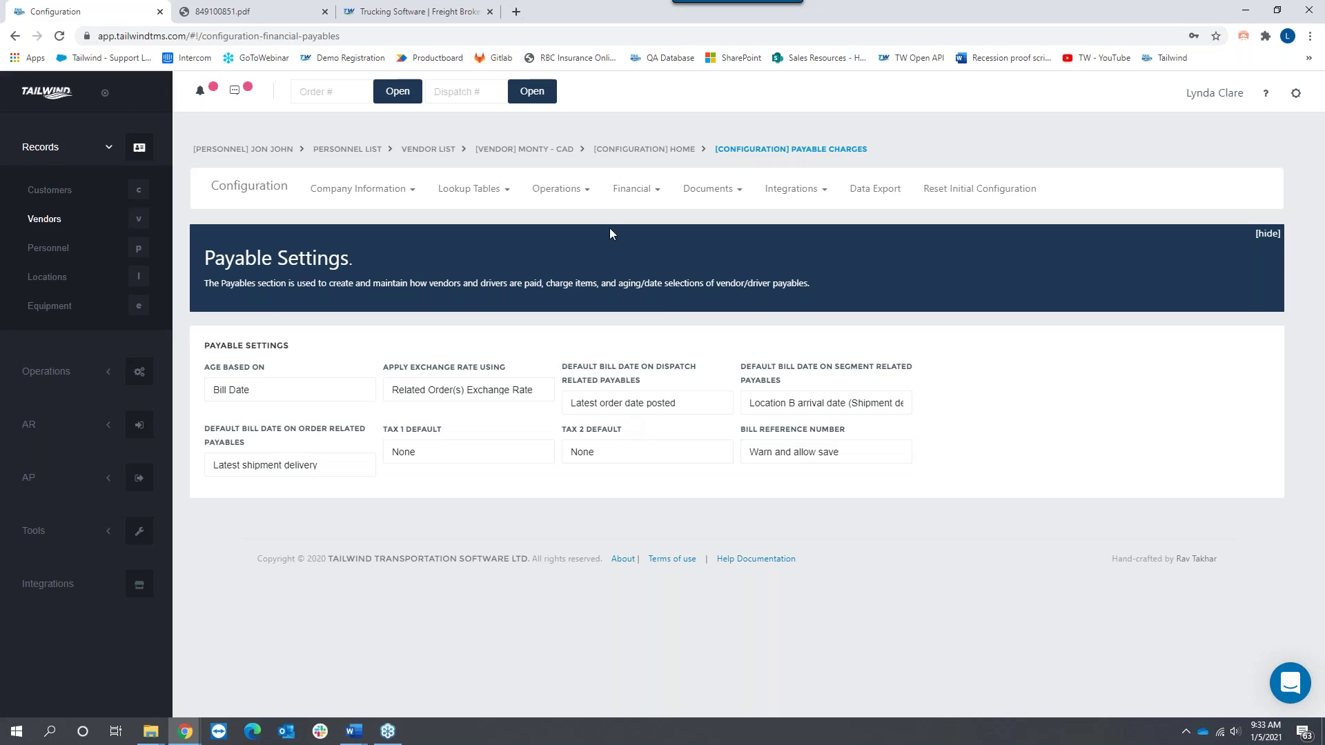
{"action": "left_click", "coordinate": [737, 196]}
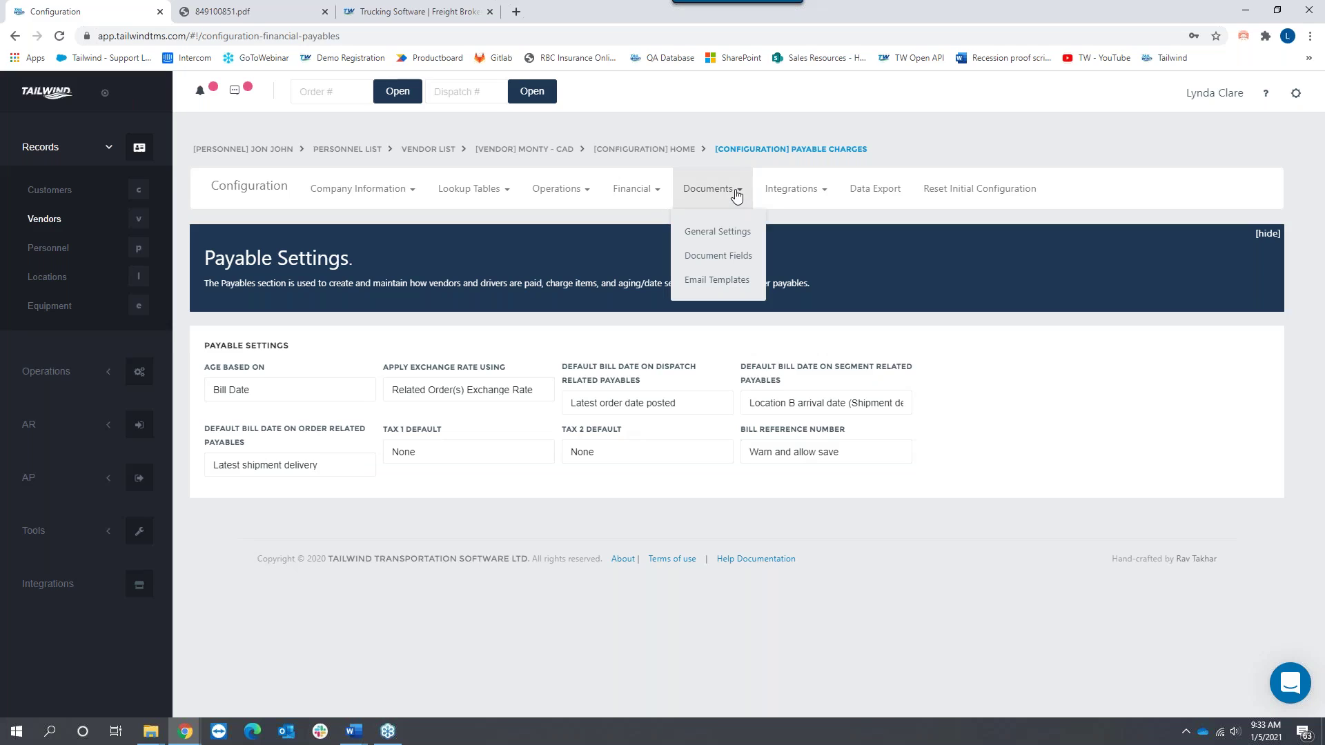
{"action": "left_click", "coordinate": [252, 23]}
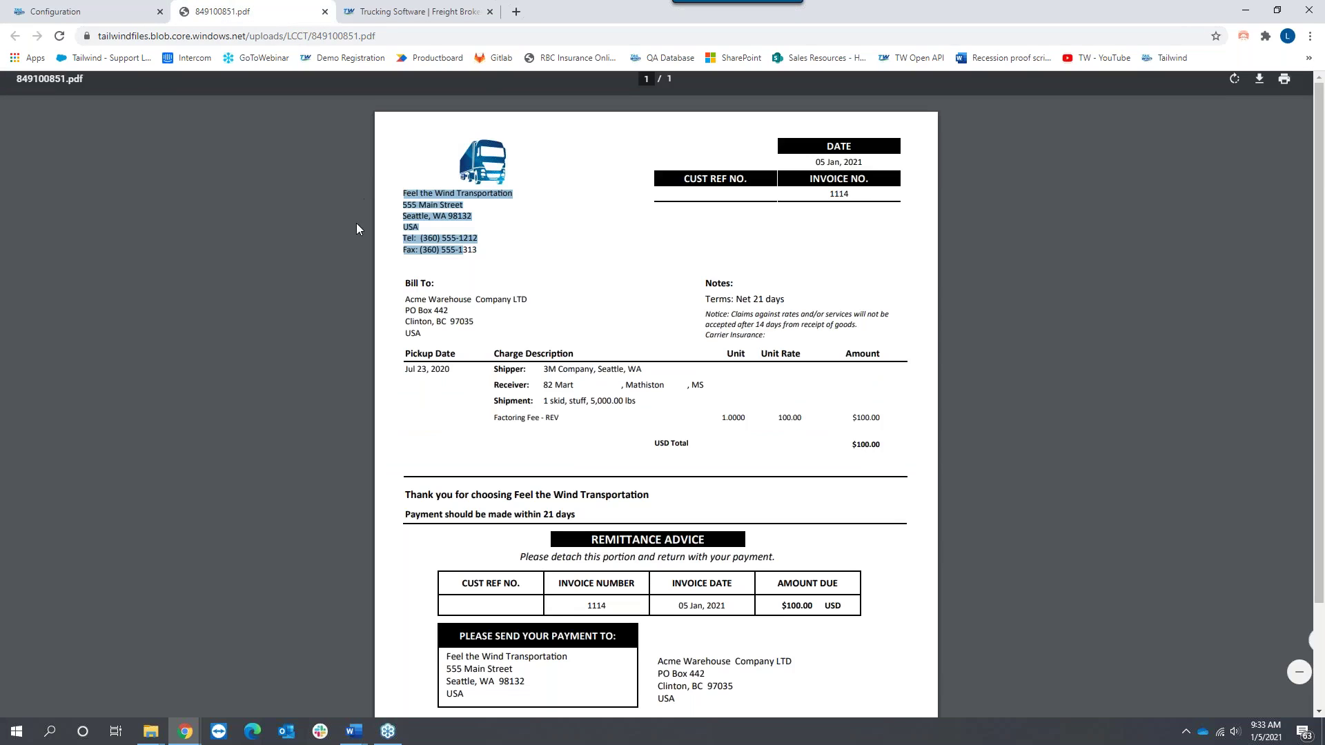
Step: Highlight the invoice's claims notice and thank-you line, then go back to Payable Settings
{"action": "left_click", "coordinate": [523, 250]}
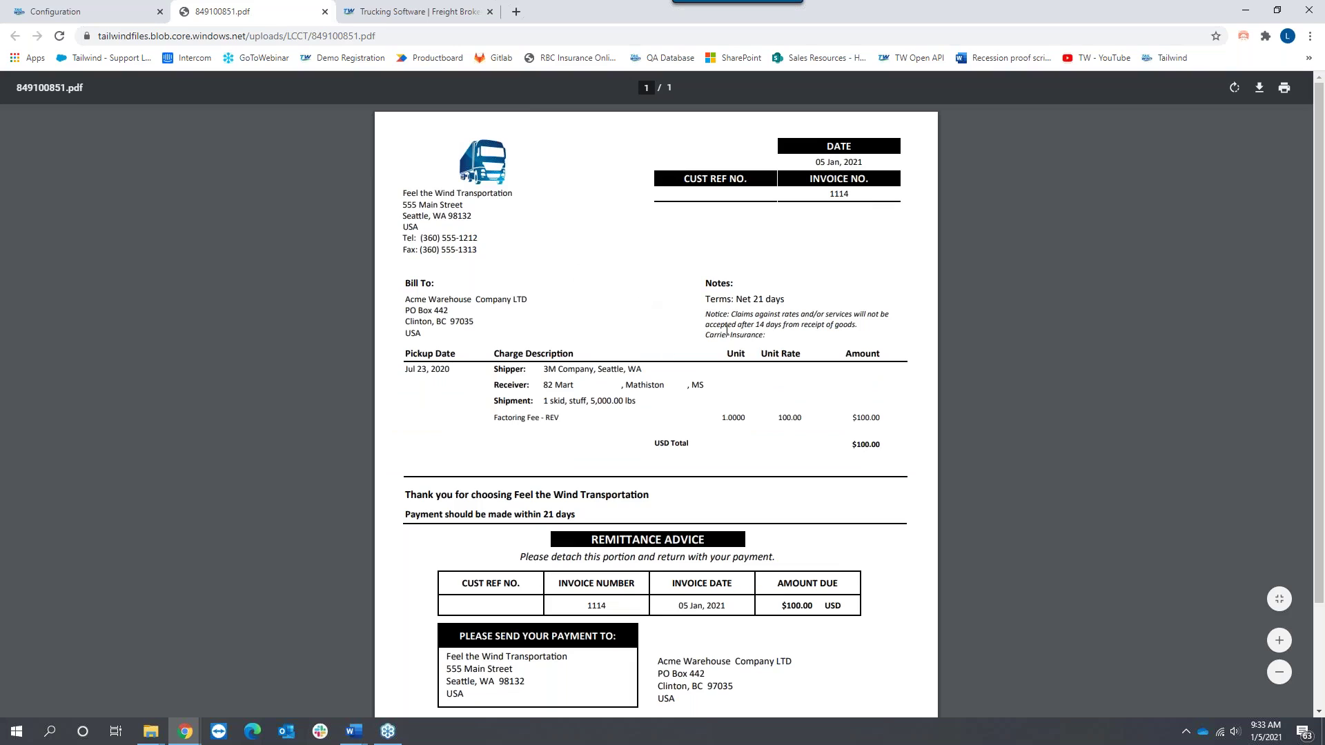
{"action": "left_click_drag", "start_coordinate": [700, 320], "coordinate": [761, 341]}
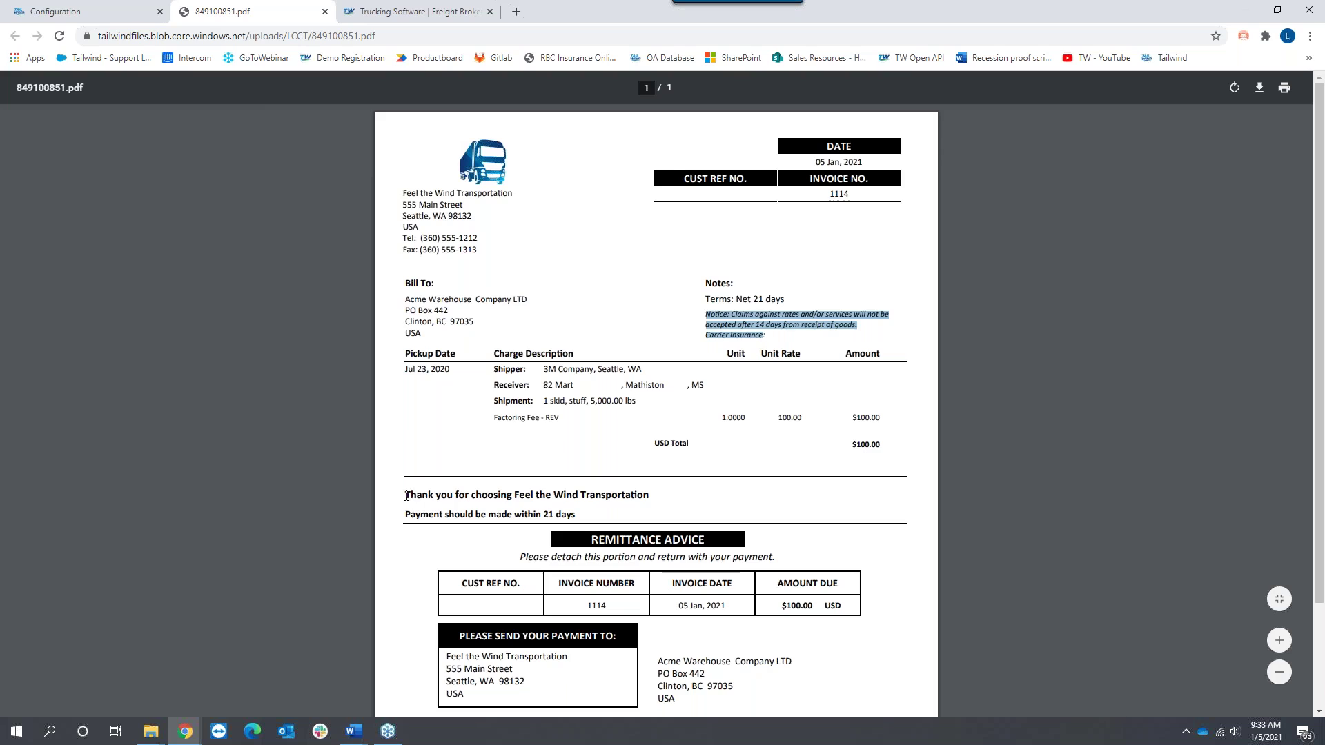
{"action": "left_click_drag", "start_coordinate": [405, 496], "coordinate": [657, 503]}
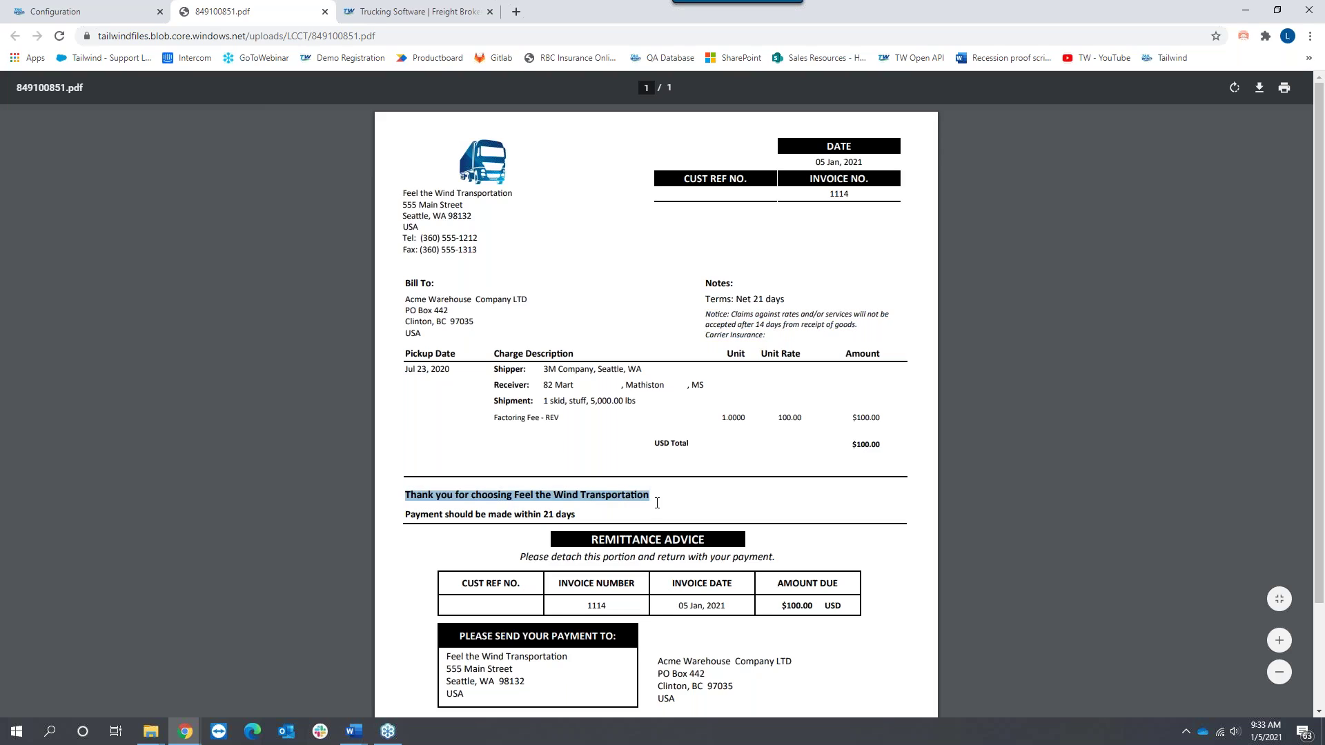
{"action": "left_click", "coordinate": [104, 12]}
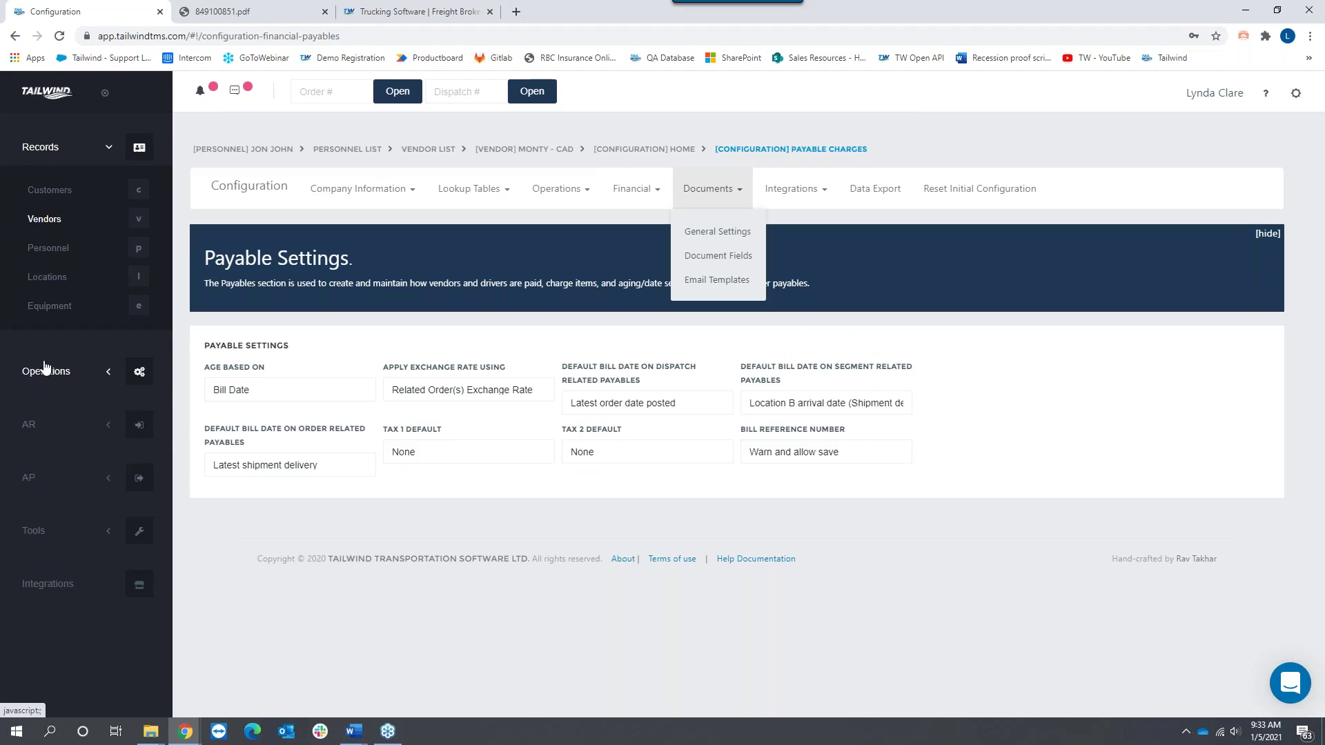
Step: Open Trip 182 from the Dispatches list and bring up its load confirmation print options
{"action": "left_click", "coordinate": [44, 373]}
{"action": "left_click", "coordinate": [47, 313]}
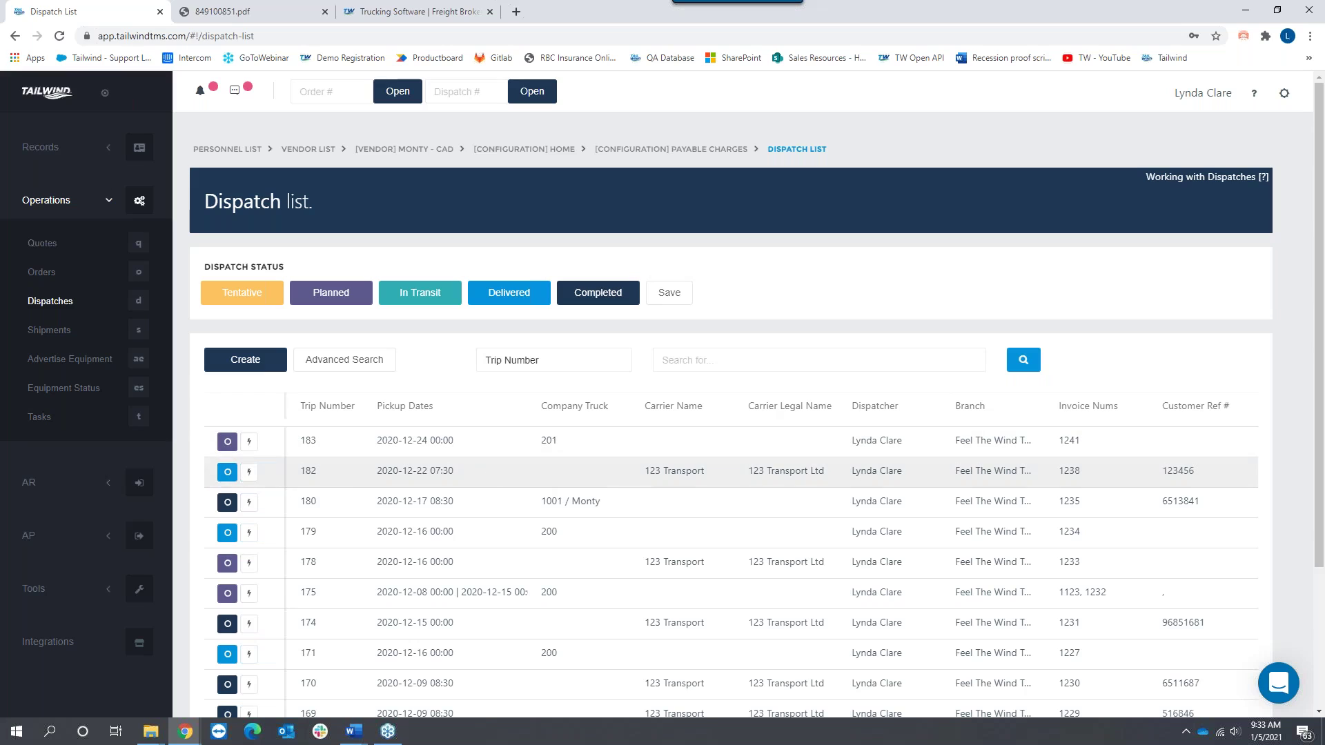
{"action": "left_click", "coordinate": [227, 472]}
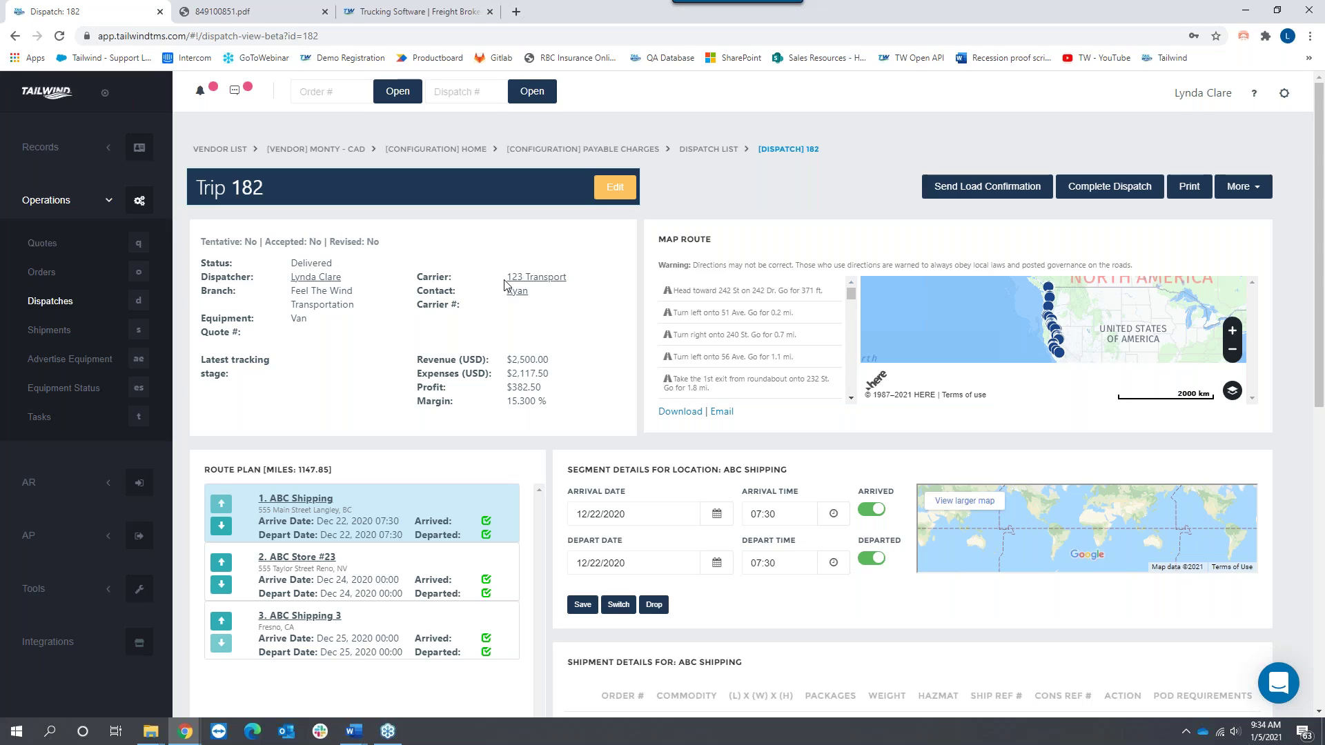
{"action": "left_click_drag", "start_coordinate": [417, 284], "coordinate": [469, 283]}
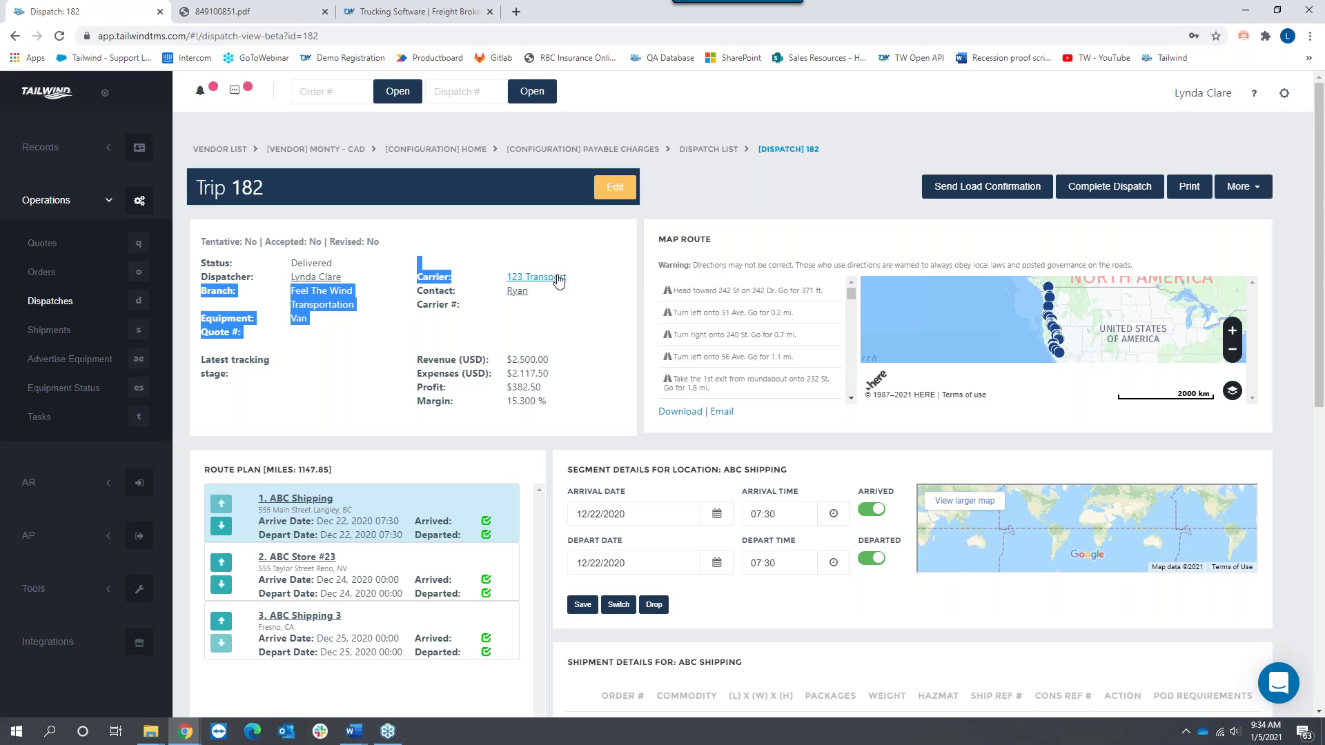
{"action": "left_click", "coordinate": [1192, 184]}
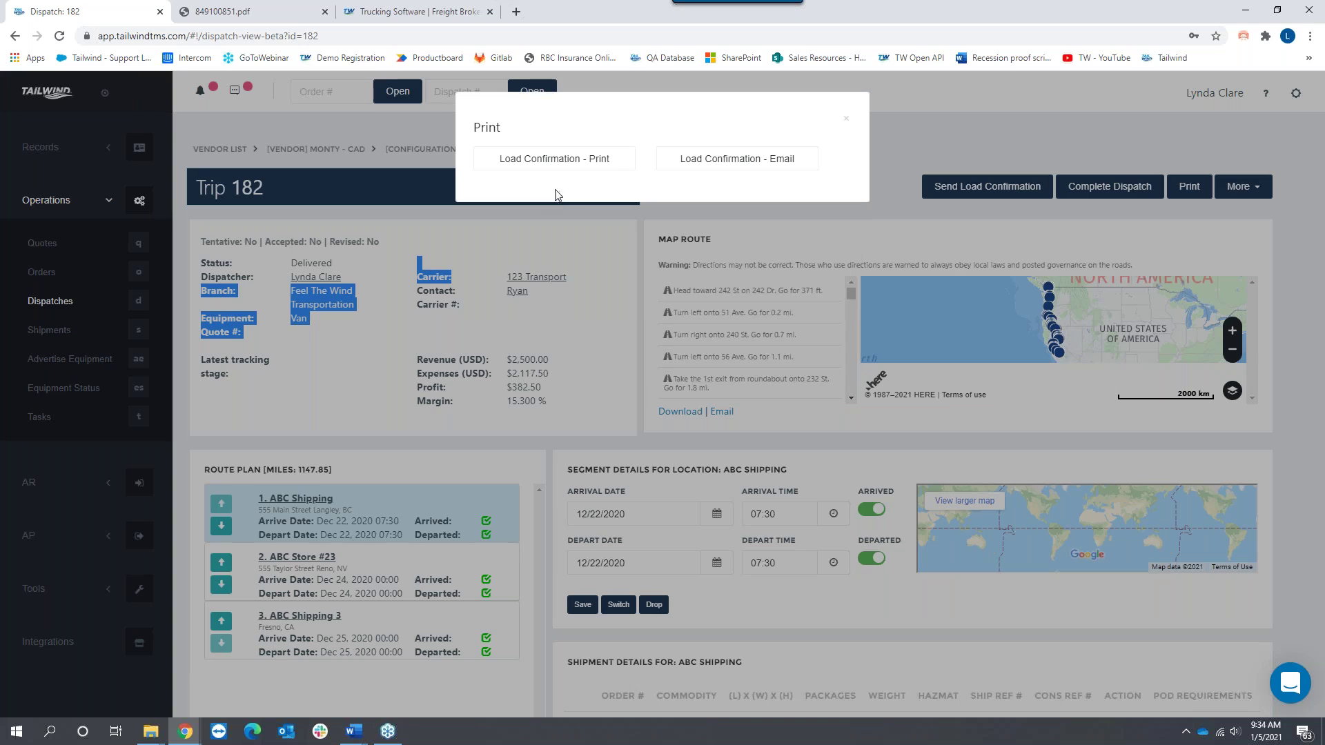
Step: Generate the Trip-182 load confirmation PDF and review its contents
{"action": "left_click", "coordinate": [562, 164]}
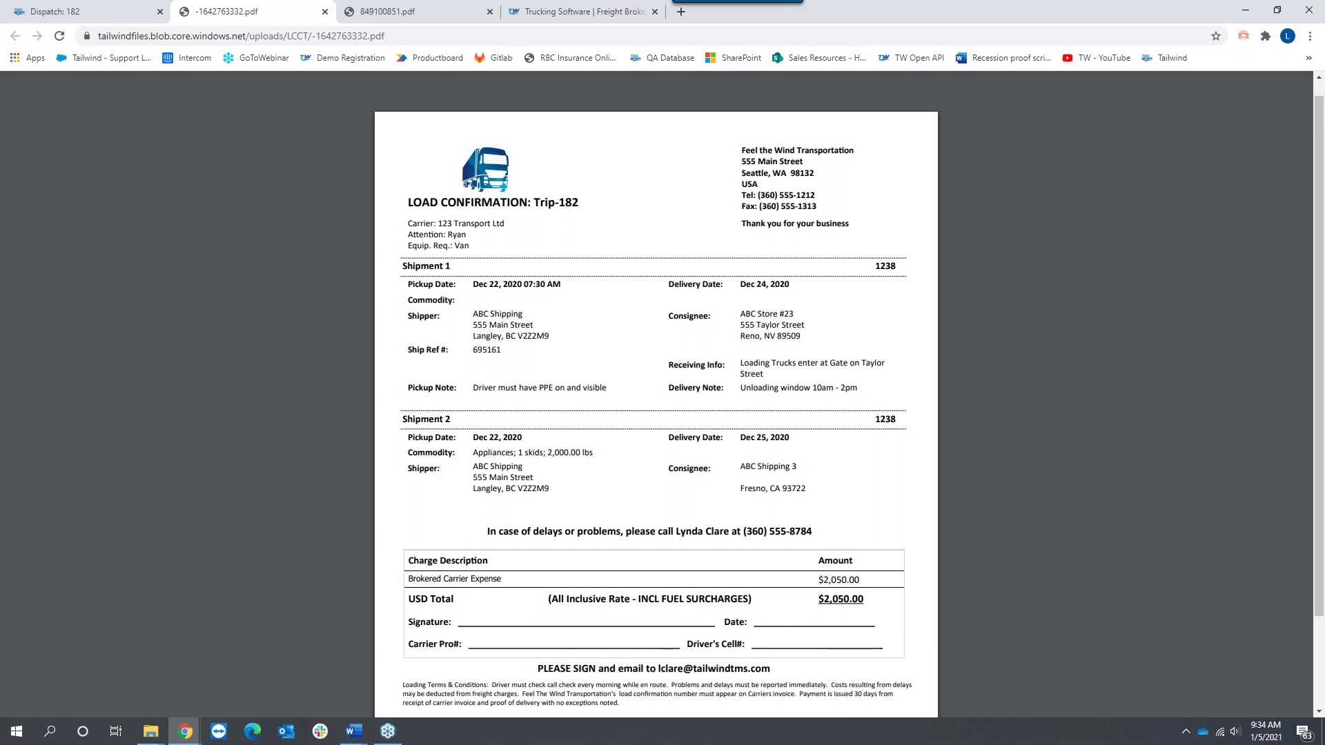
{"action": "scroll", "coordinate": [479, 496], "scroll_direction": "down", "scroll_amount": 1}
{"action": "scroll", "coordinate": [483, 552], "scroll_direction": "down", "scroll_amount": 1}
{"action": "left_click_drag", "start_coordinate": [403, 557], "coordinate": [633, 576]}
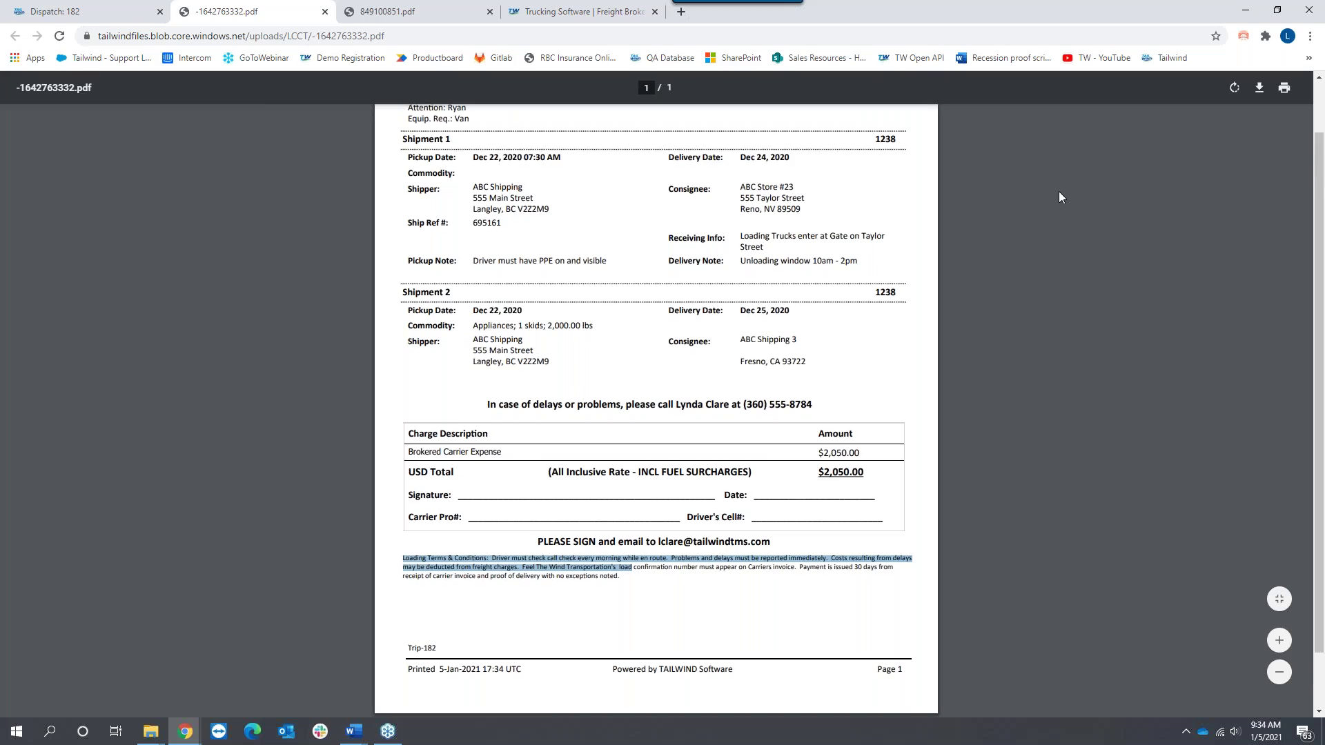
{"action": "scroll", "coordinate": [1059, 192], "scroll_direction": "up", "scroll_amount": 2}
{"action": "left_click_drag", "start_coordinate": [741, 223], "coordinate": [846, 229]}
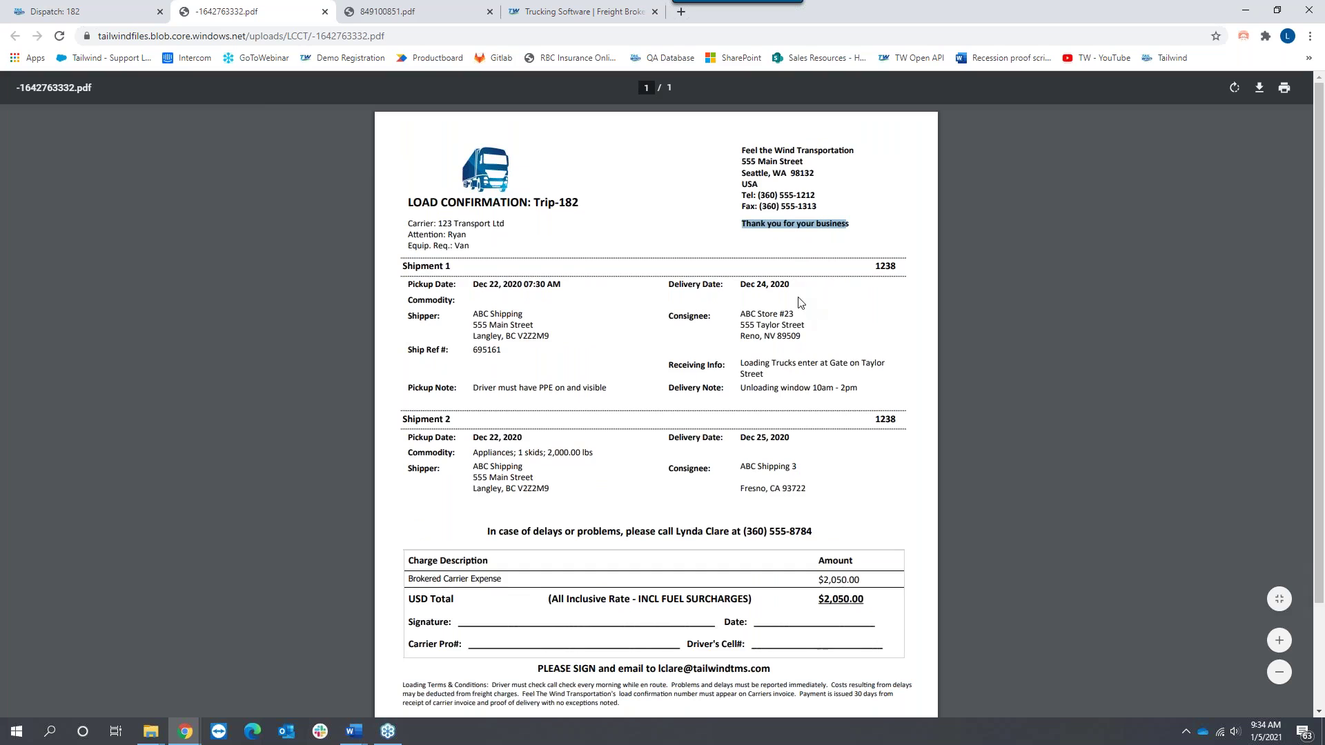
Step: Close the dispatch print options and go to the Configuration home page
{"action": "left_click", "coordinate": [102, 10]}
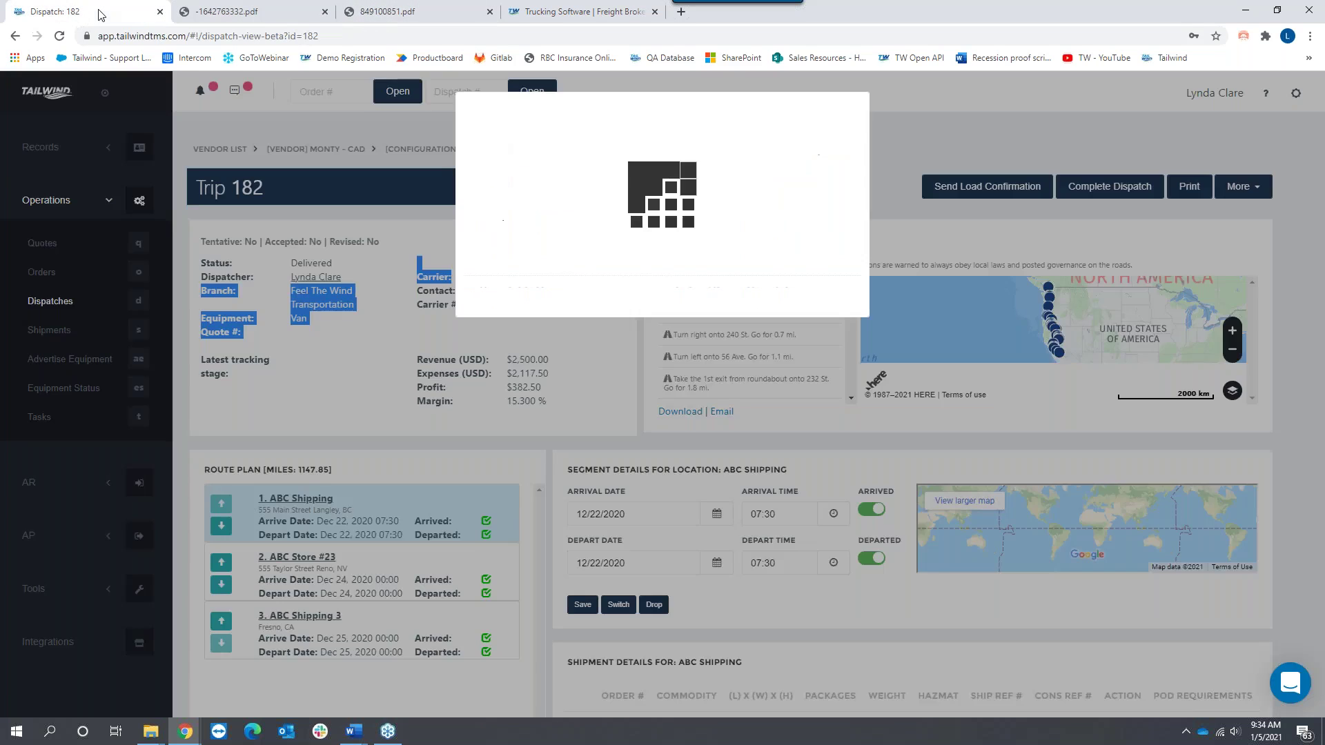
{"action": "left_click", "coordinate": [840, 134]}
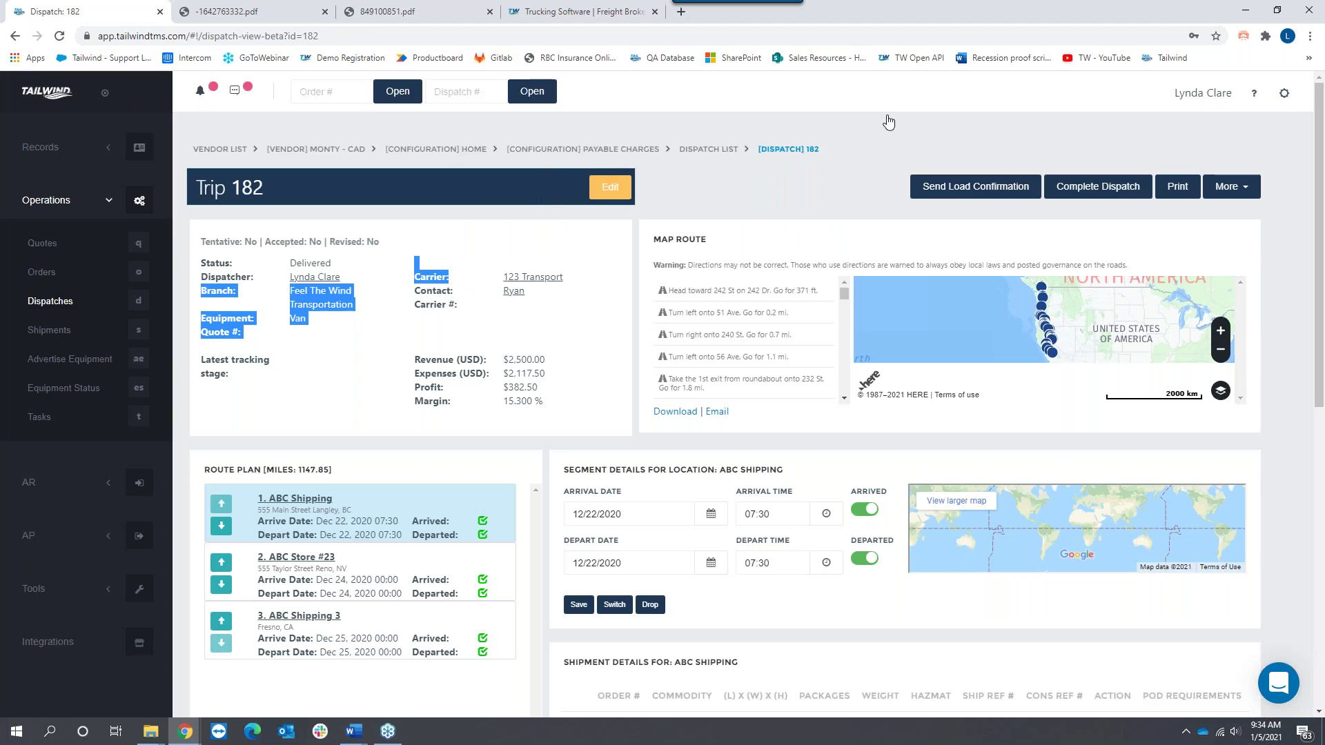
{"action": "left_click", "coordinate": [1289, 100]}
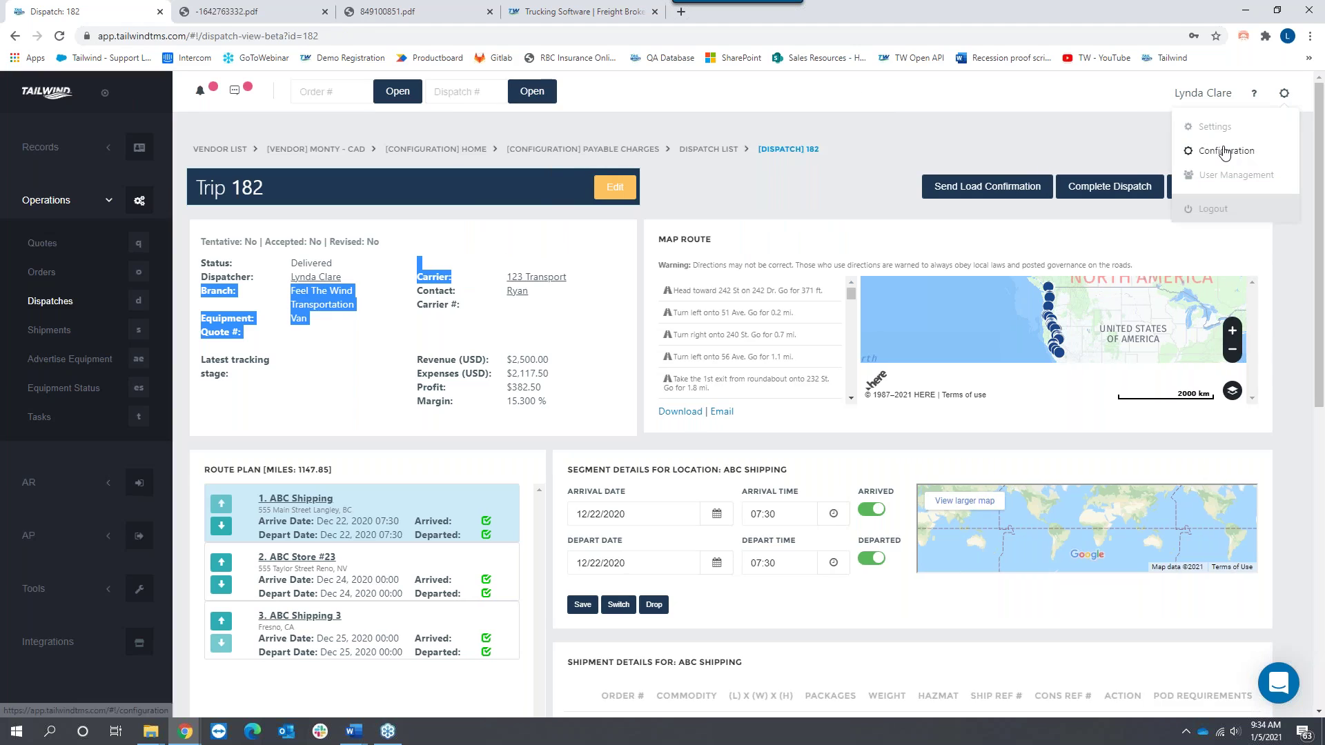
{"action": "left_click", "coordinate": [1225, 148]}
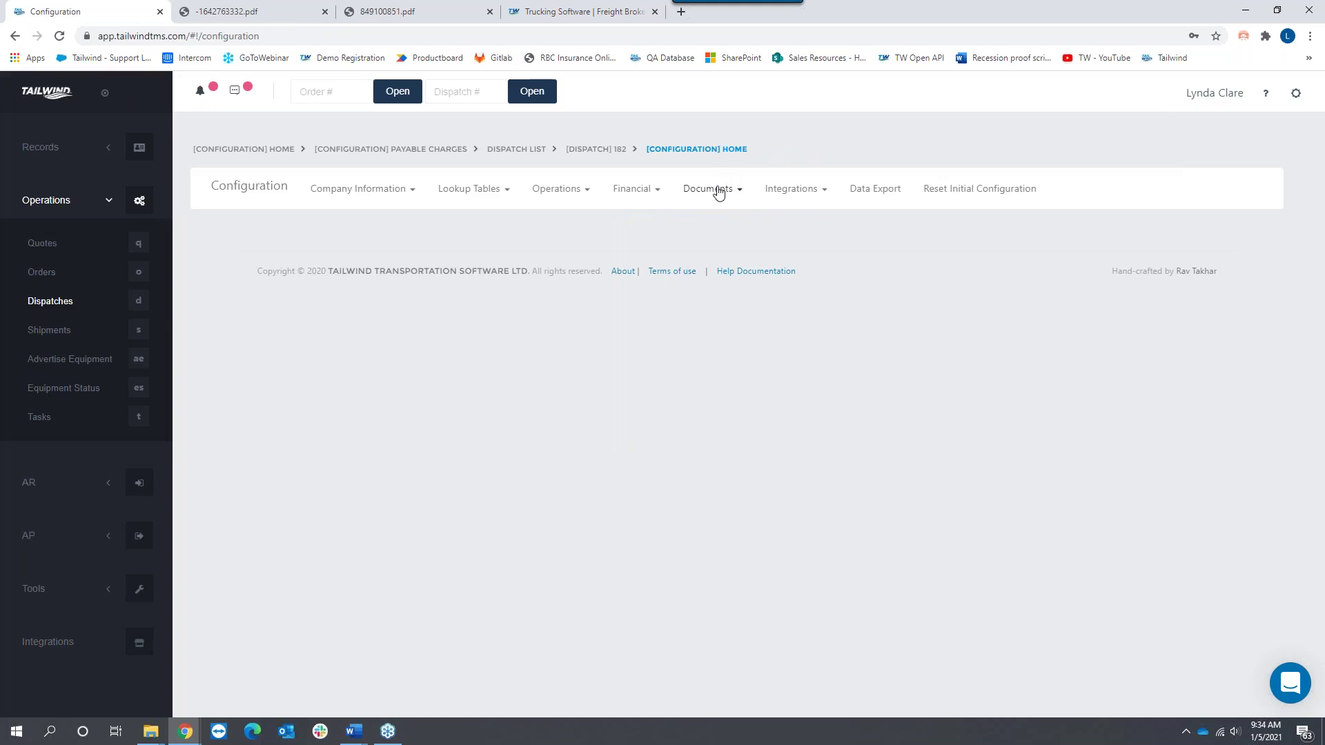
Step: In Document Fields, load the Contract Terms text and type 'Loading & Conditions' over it
{"action": "left_click", "coordinate": [718, 192]}
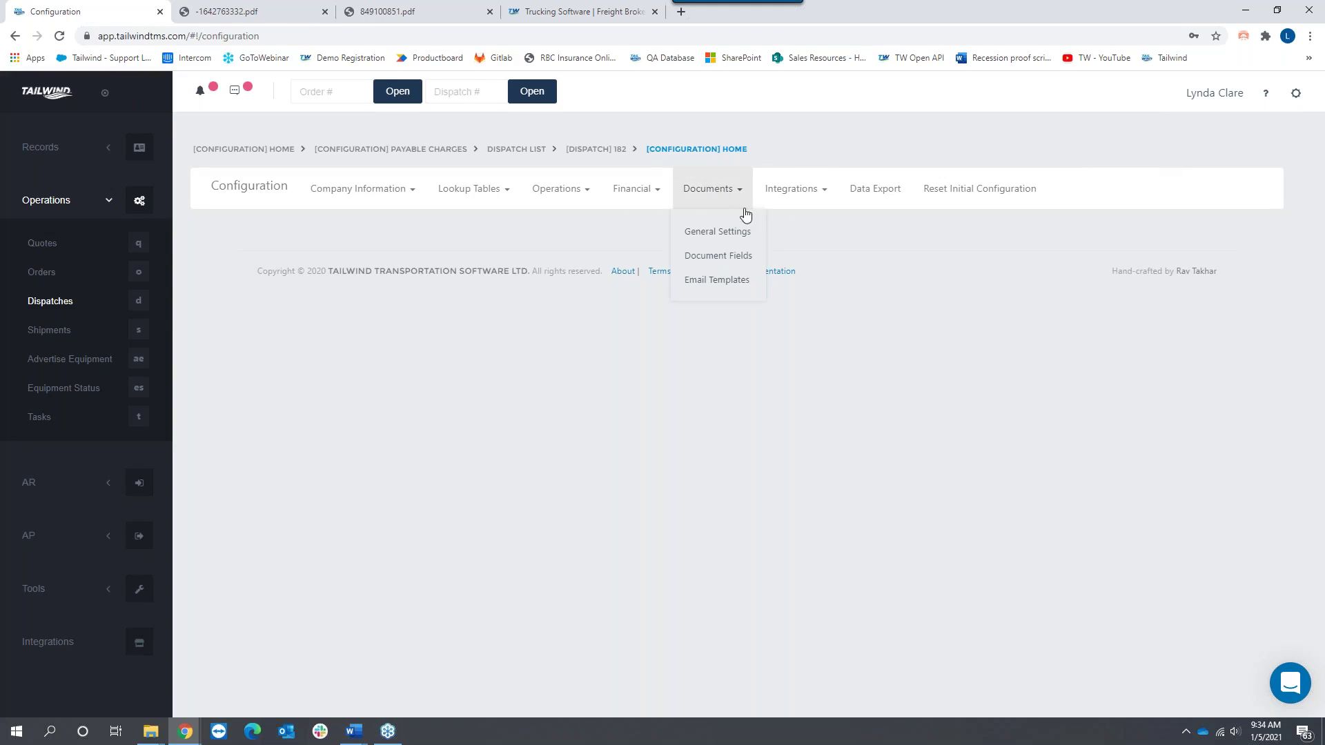
{"action": "left_click", "coordinate": [714, 264]}
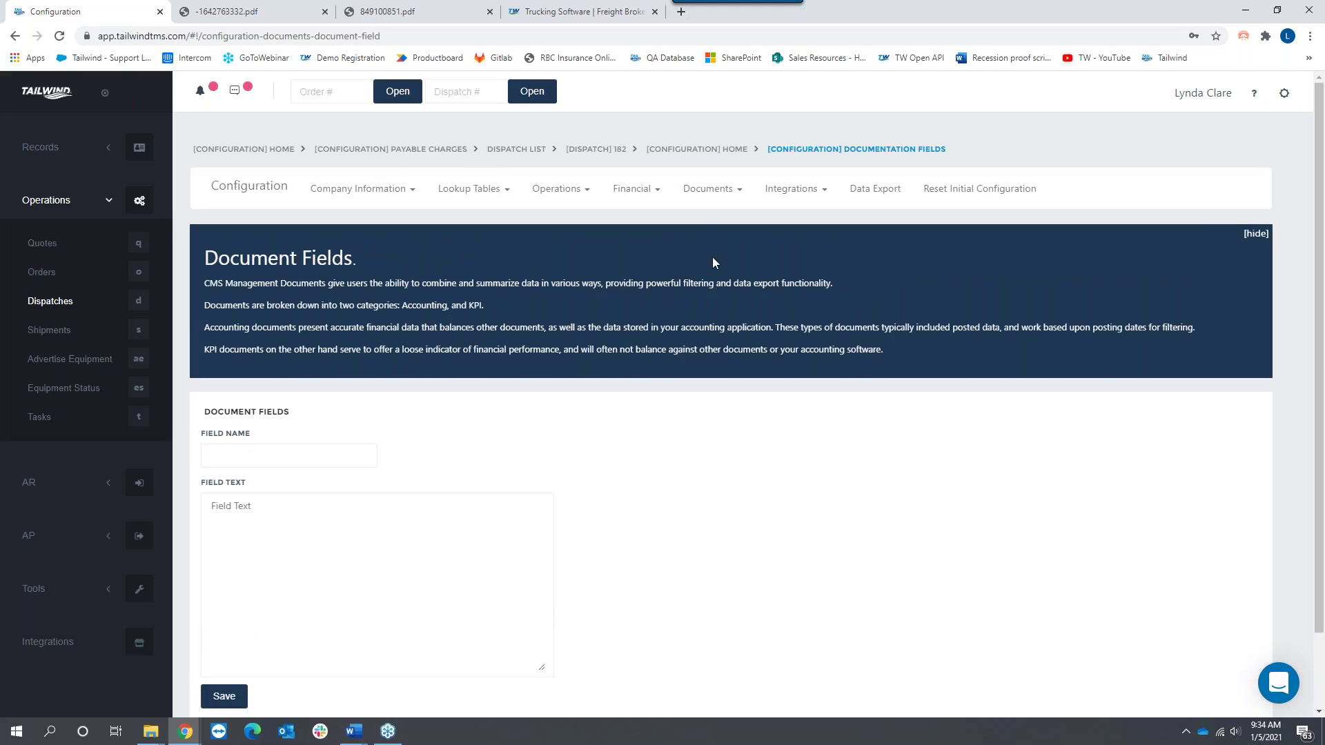
{"action": "left_click", "coordinate": [307, 463]}
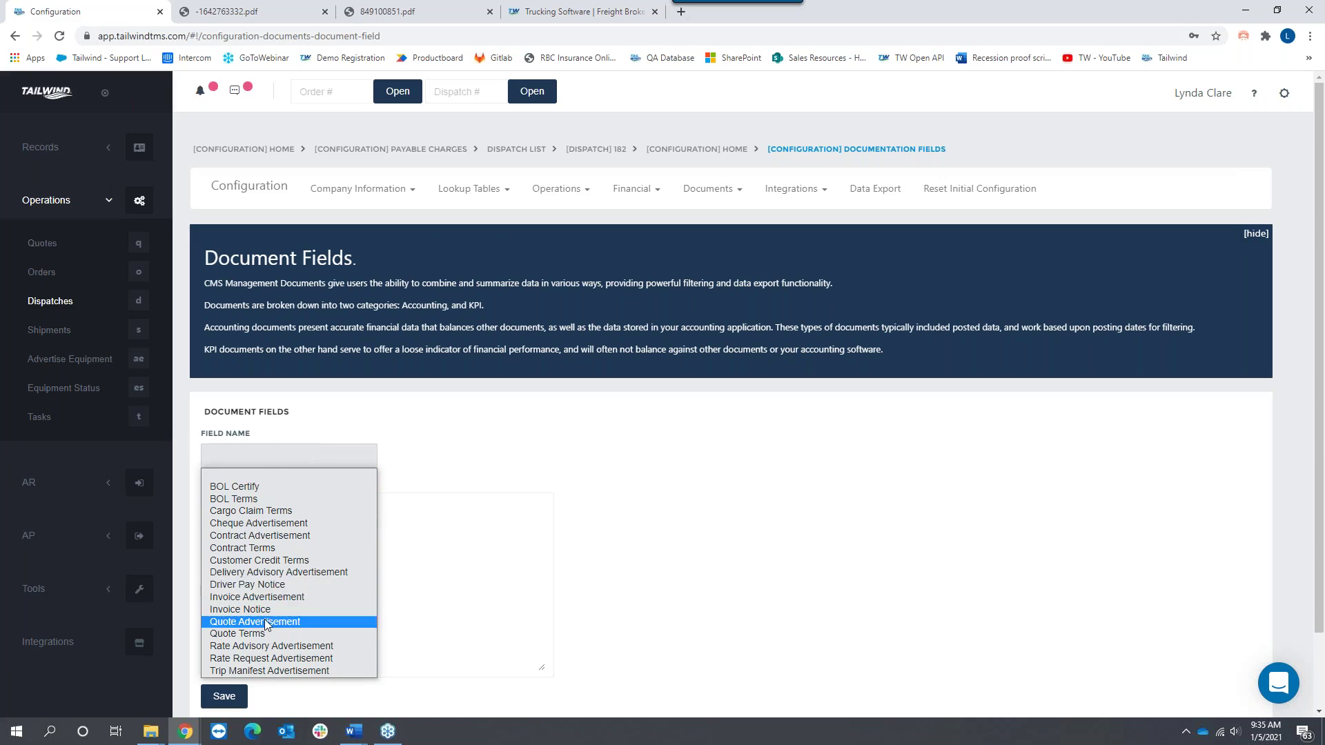
{"action": "left_click", "coordinate": [257, 550]}
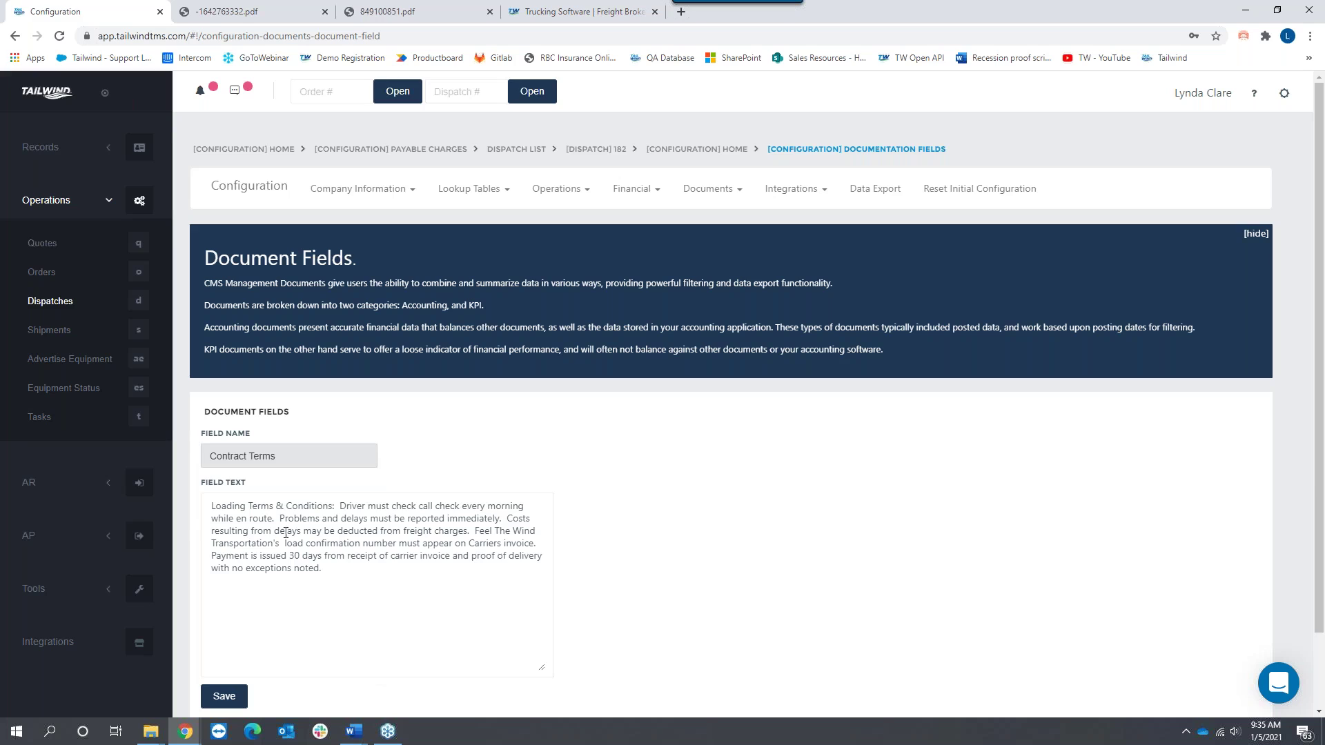
{"action": "left_click", "coordinate": [206, 512]}
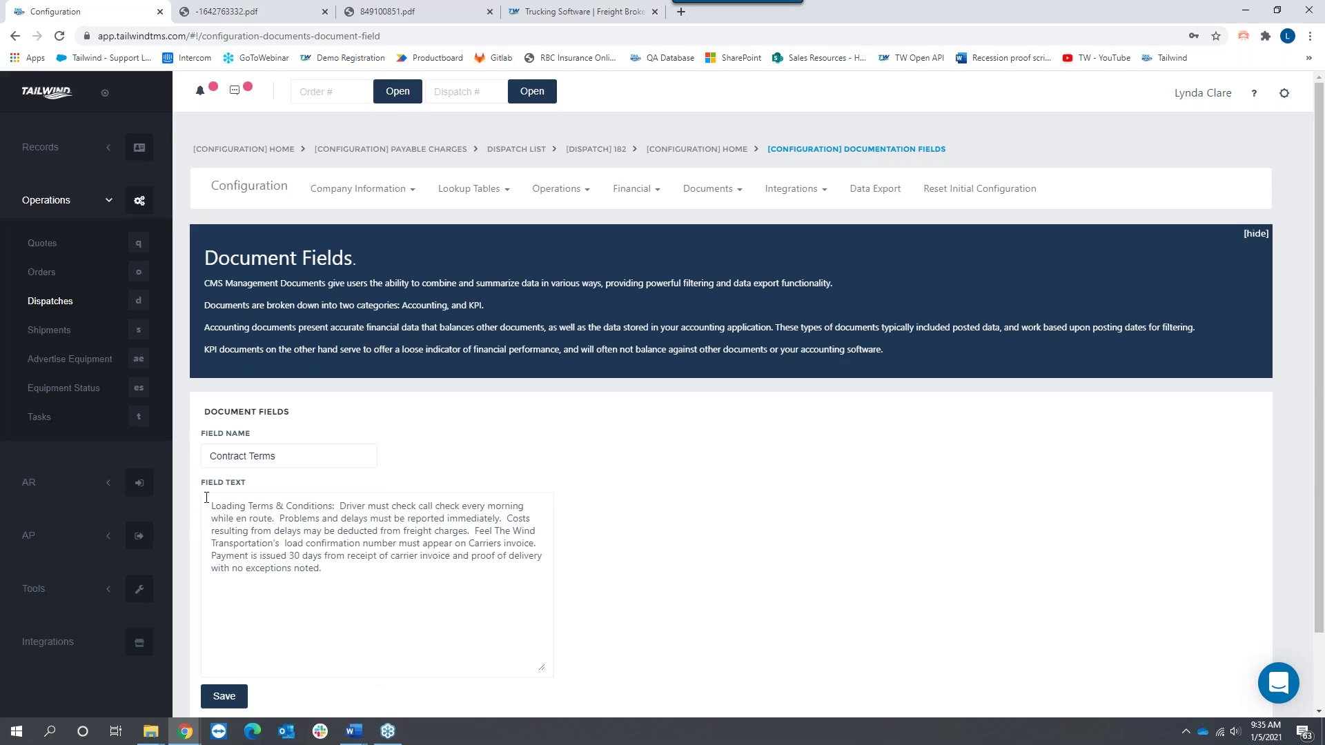
{"action": "left_click_drag", "start_coordinate": [206, 512], "coordinate": [316, 577]}
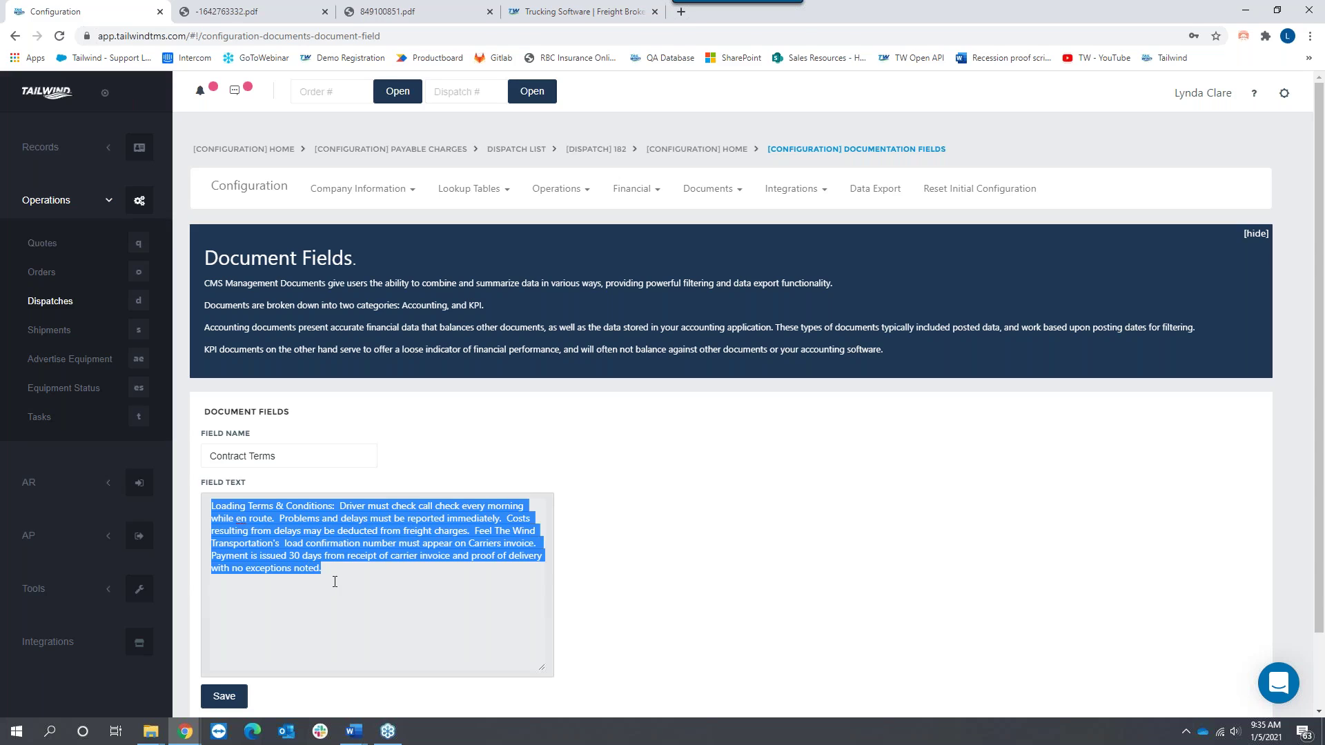
{"action": "type", "text": "Loading"}
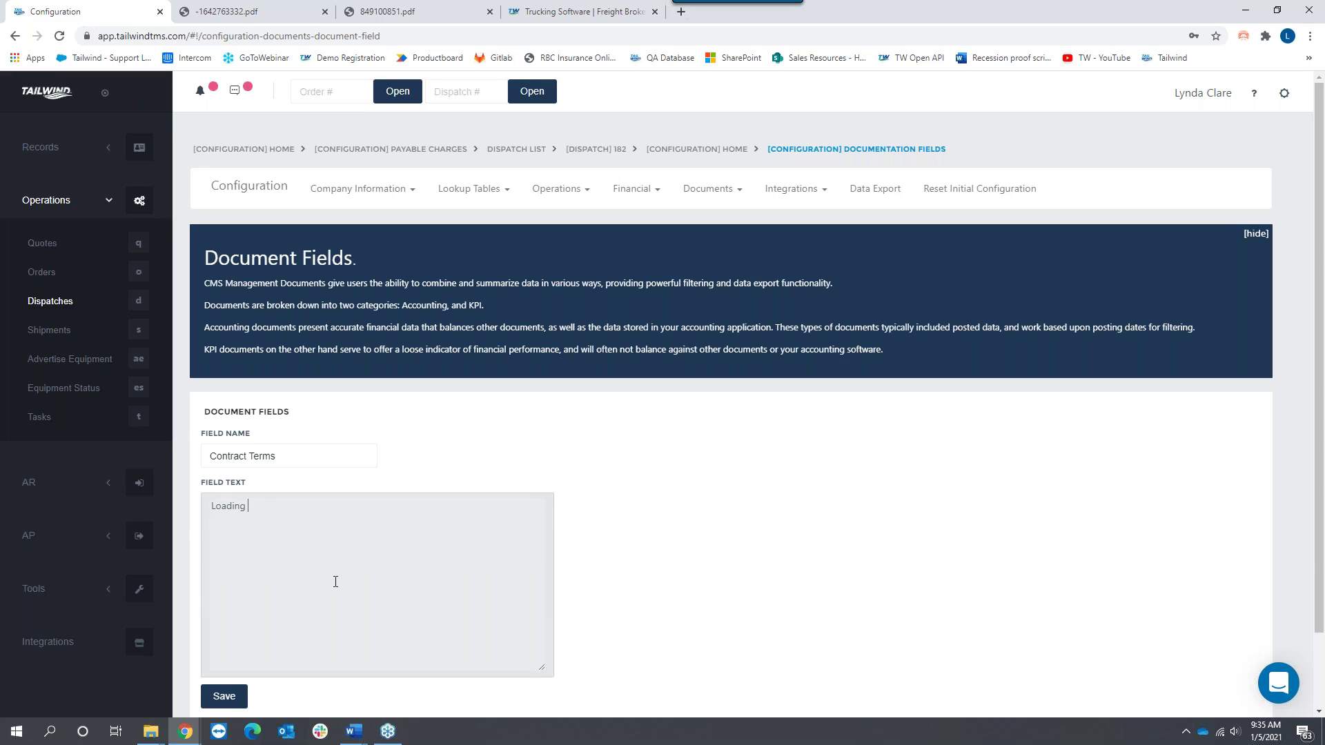
{"action": "type", "text": " & Conditions"}
Step: Load the Invoice Notice field and compare its text with the invoice PDF's claims notice
{"action": "left_click", "coordinate": [309, 459]}
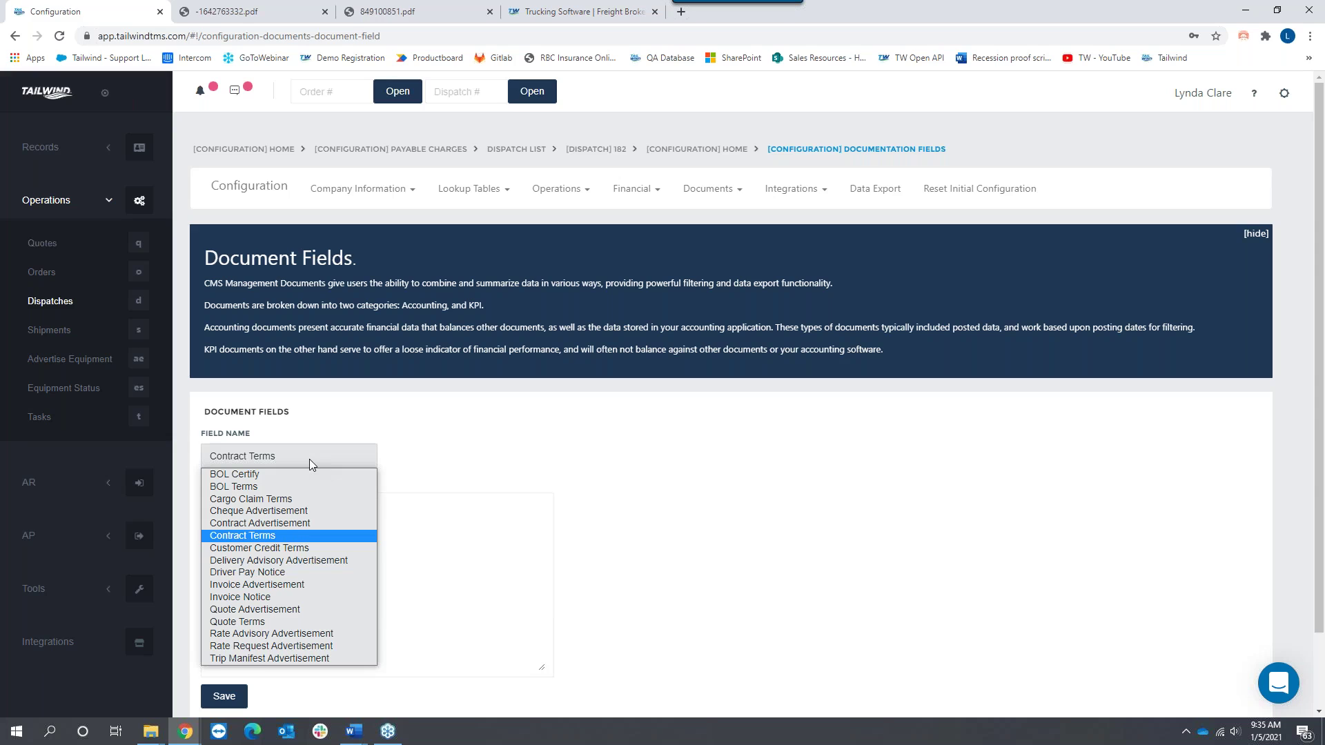
{"action": "left_click", "coordinate": [249, 597]}
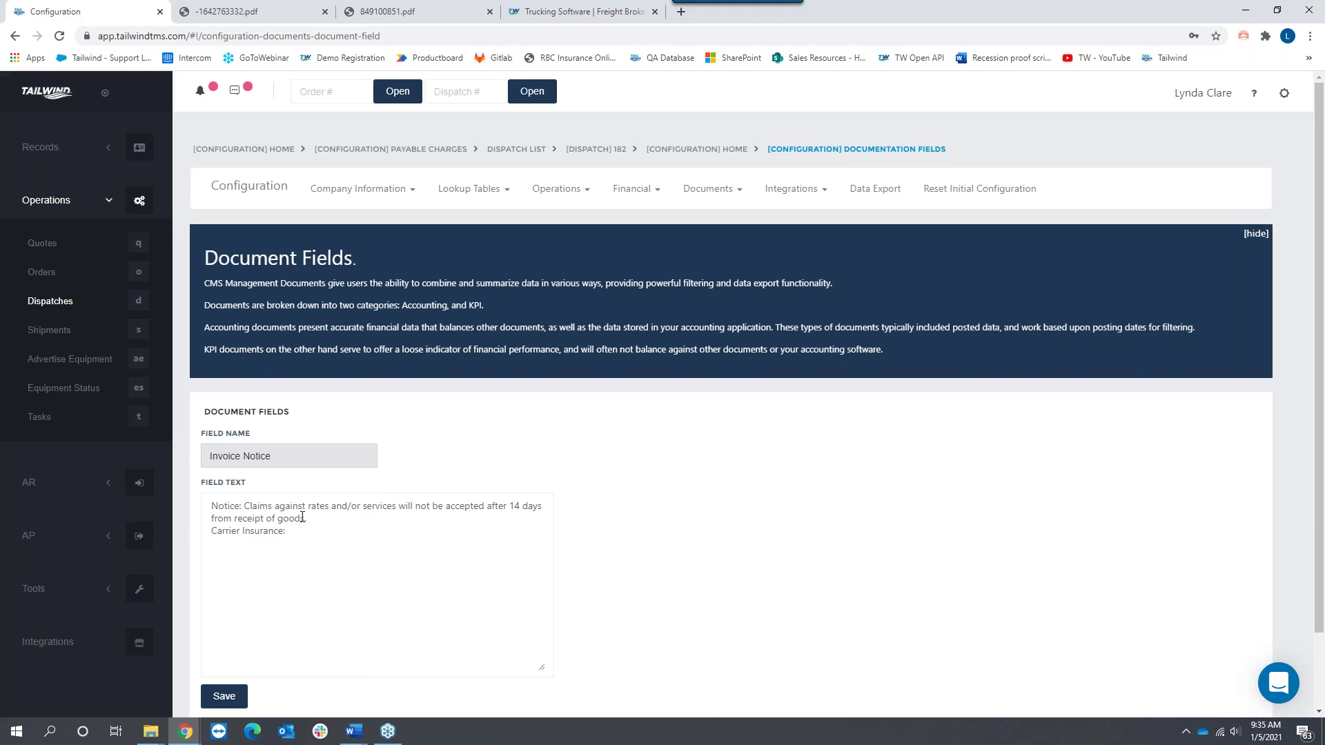
{"action": "left_click", "coordinate": [280, 19]}
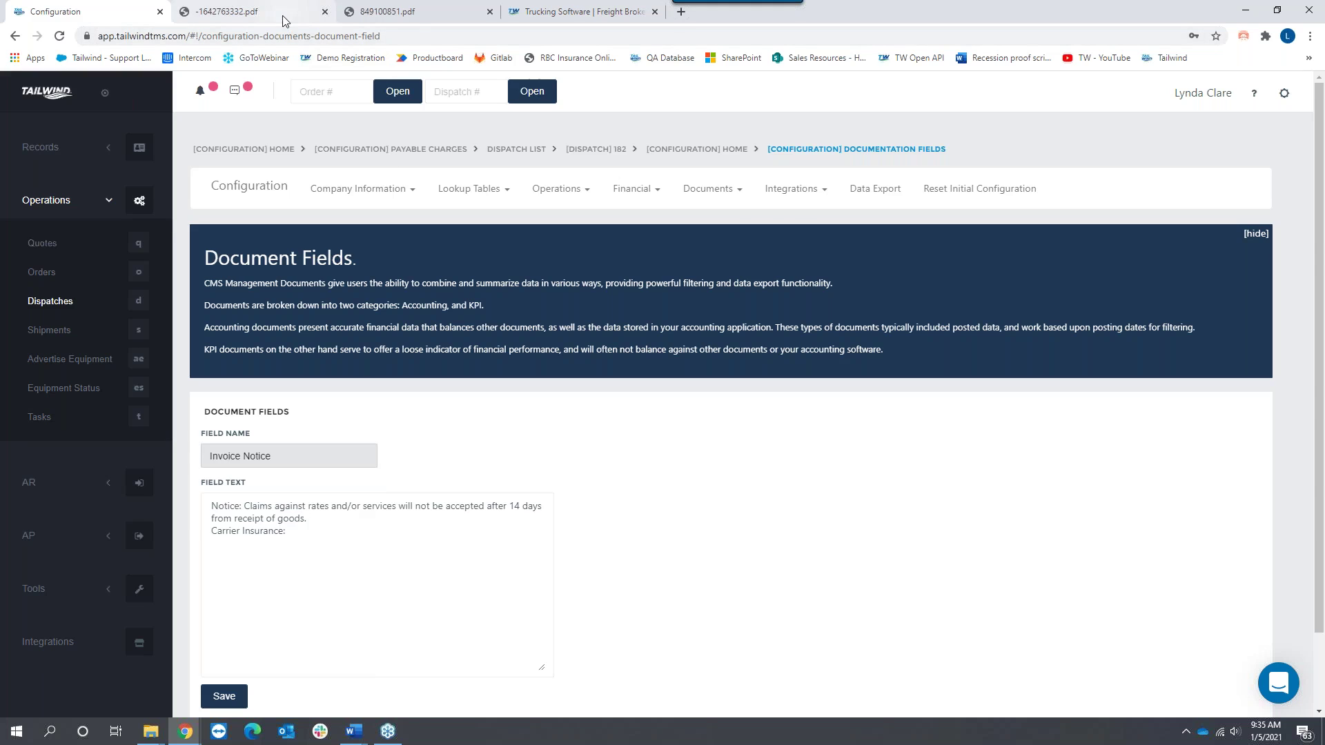
{"action": "left_click", "coordinate": [460, 15]}
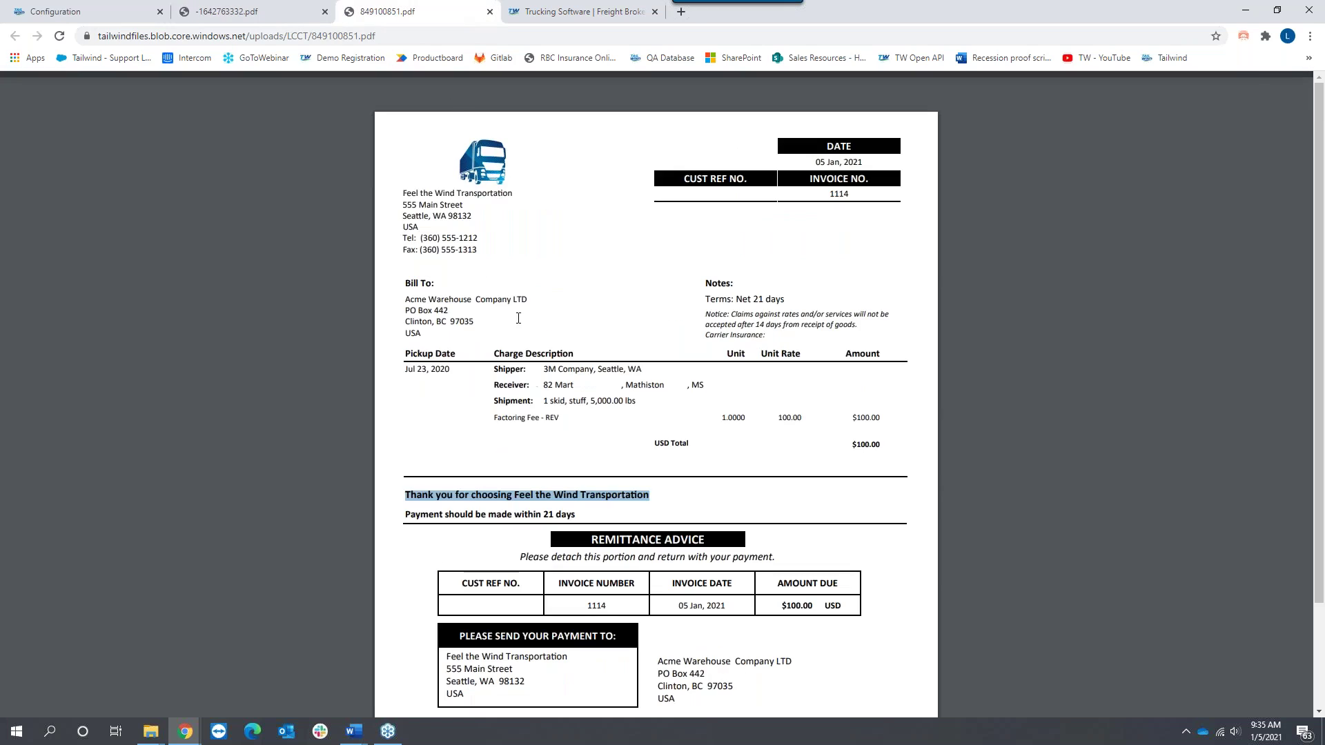
{"action": "left_click_drag", "start_coordinate": [704, 314], "coordinate": [796, 333]}
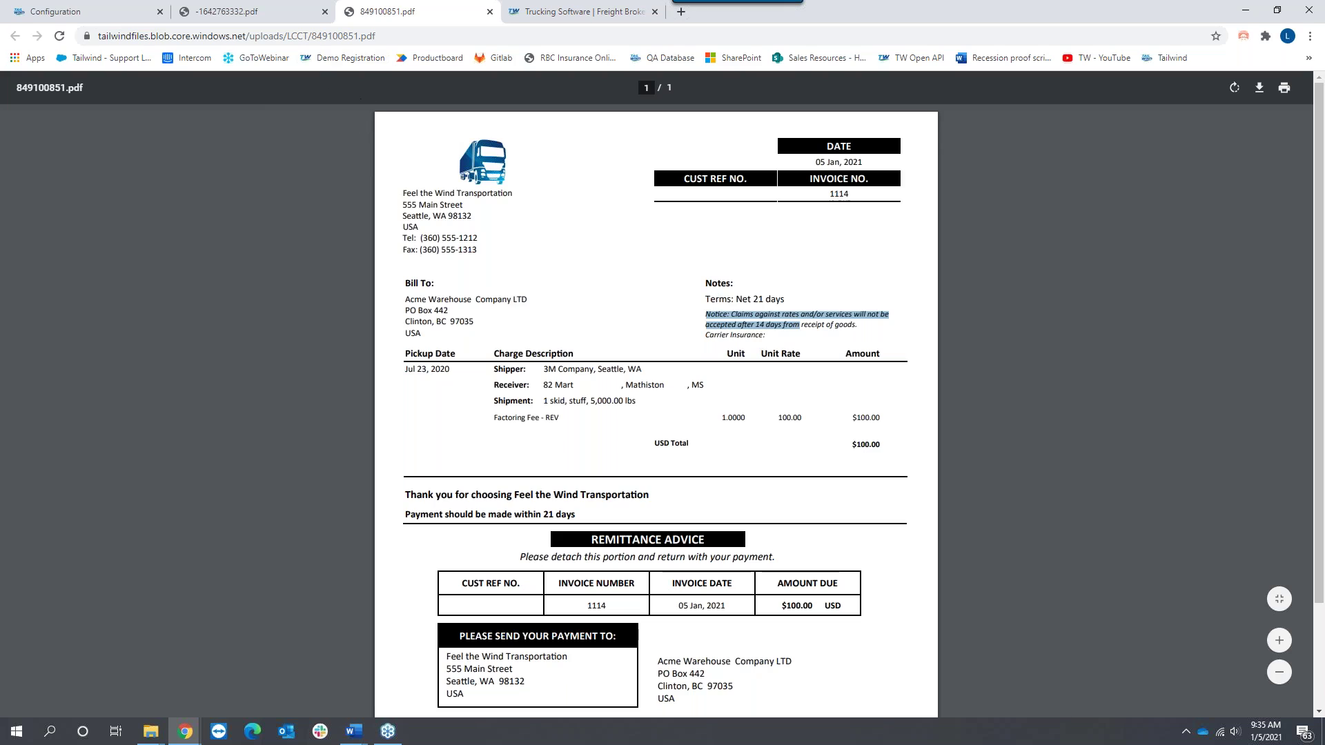
{"action": "left_click", "coordinate": [96, 11]}
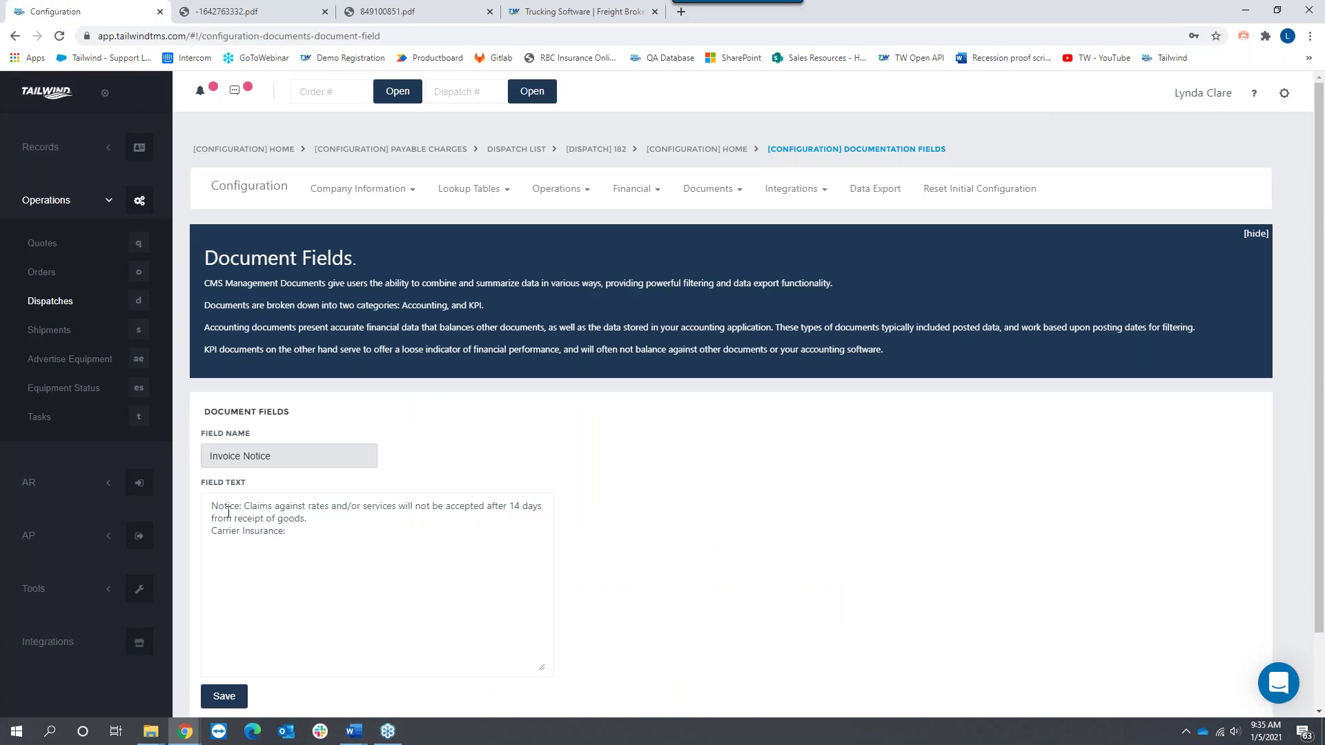
{"action": "left_click_drag", "start_coordinate": [213, 506], "coordinate": [316, 544]}
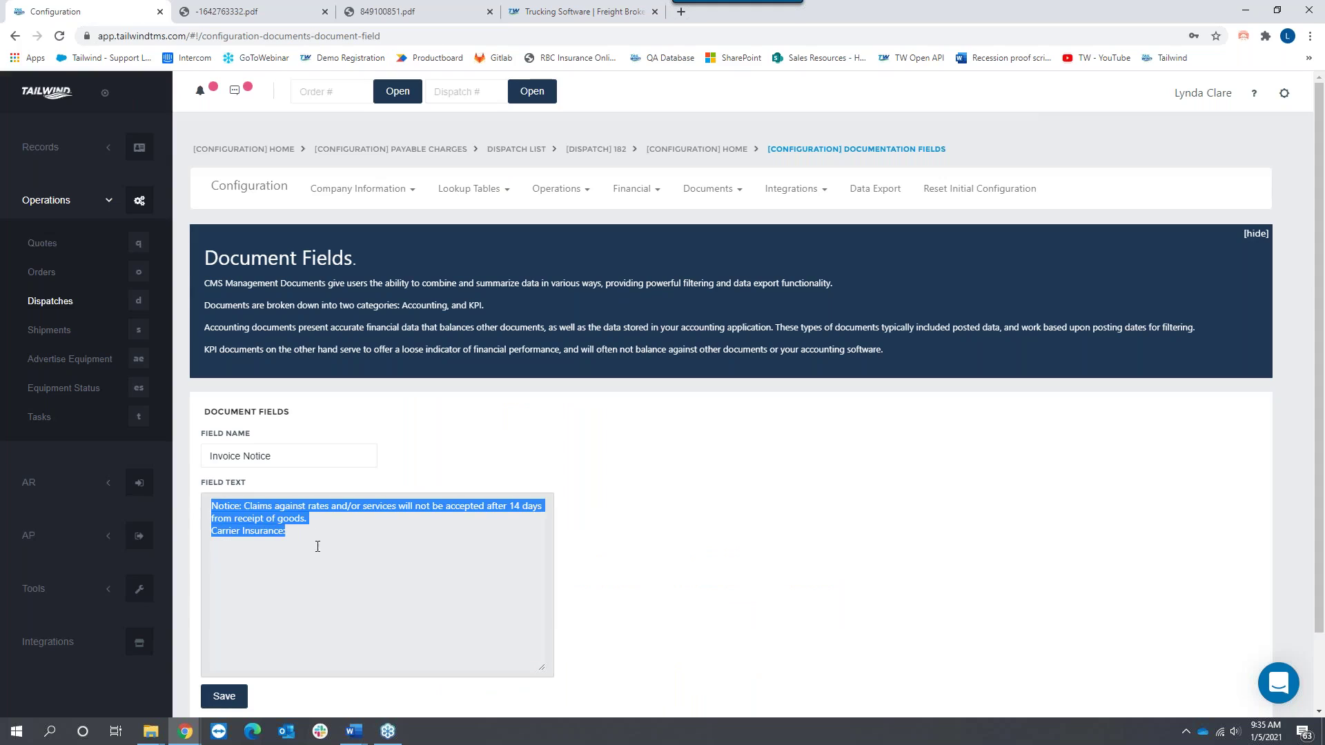
{"action": "left_click", "coordinate": [285, 459]}
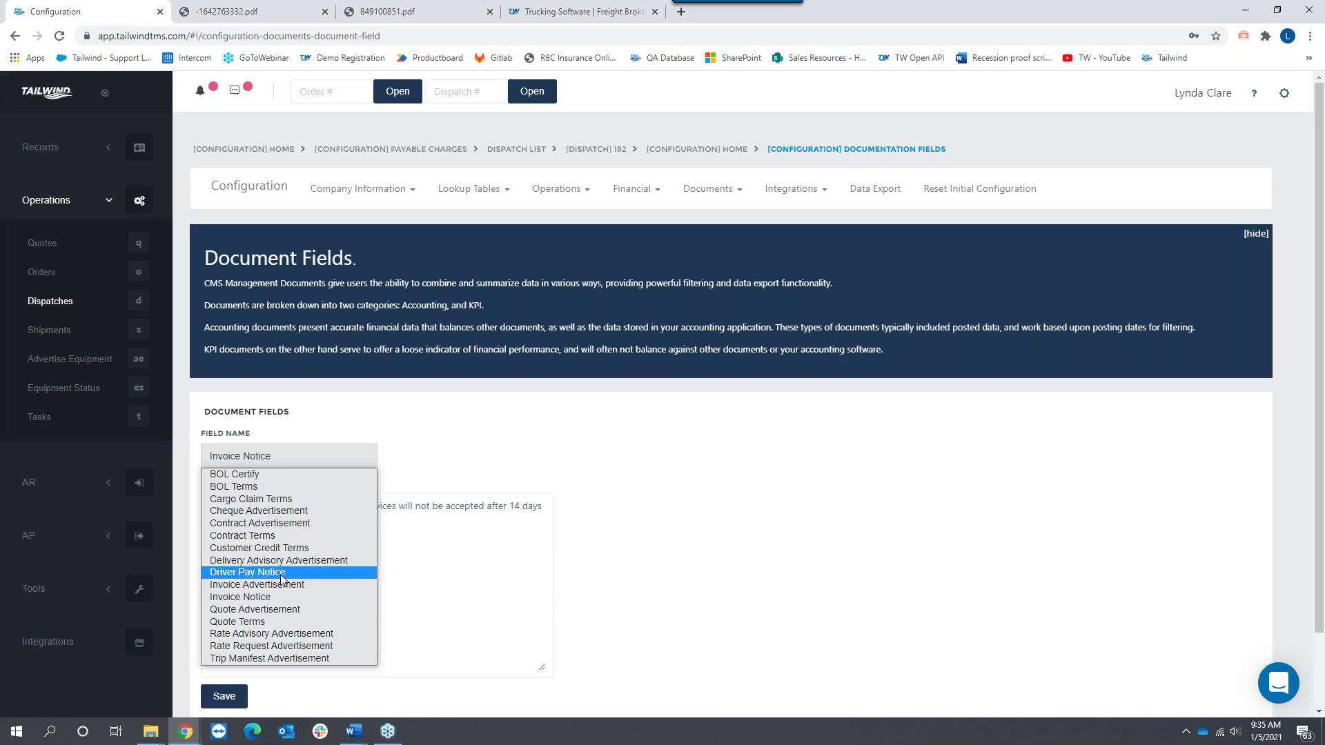
Step: Load the BOL Certify, BOL Terms, then Invoice Advertisement field texts
{"action": "left_click", "coordinate": [267, 475]}
{"action": "left_click", "coordinate": [275, 456]}
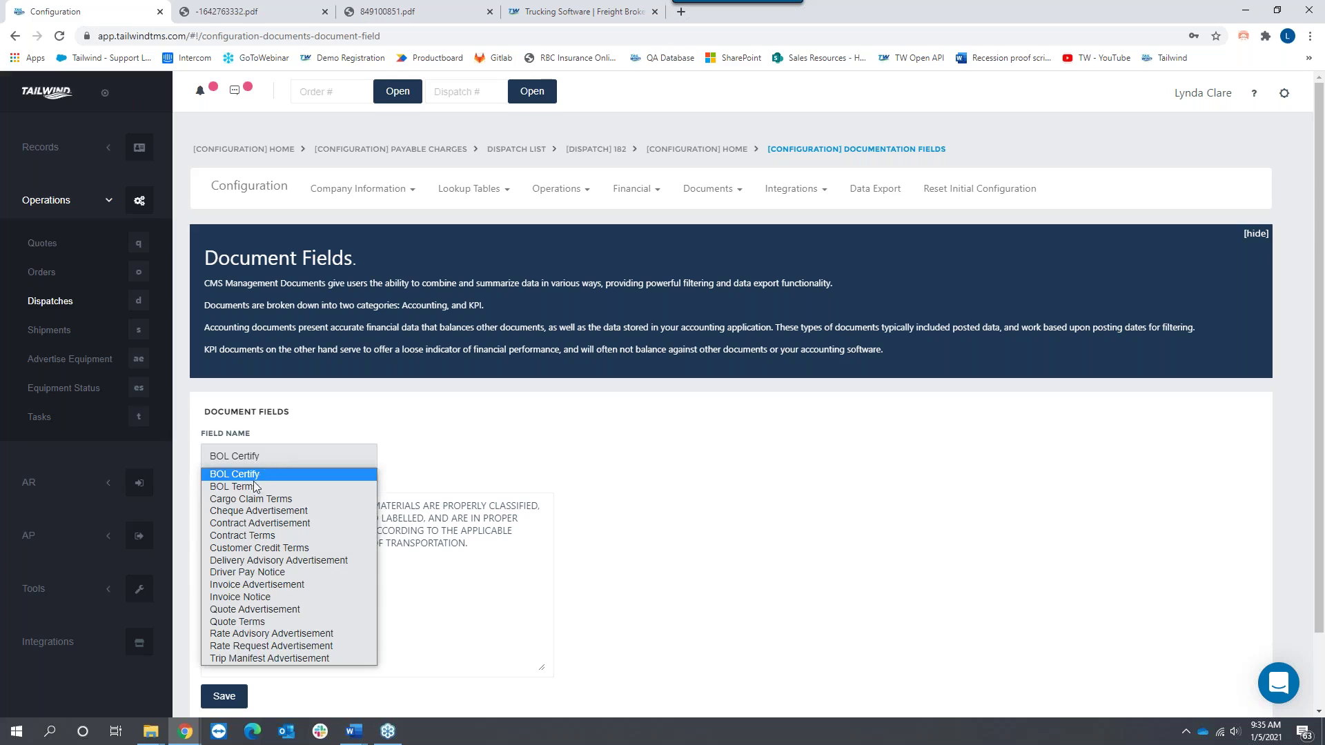
{"action": "left_click", "coordinate": [254, 487]}
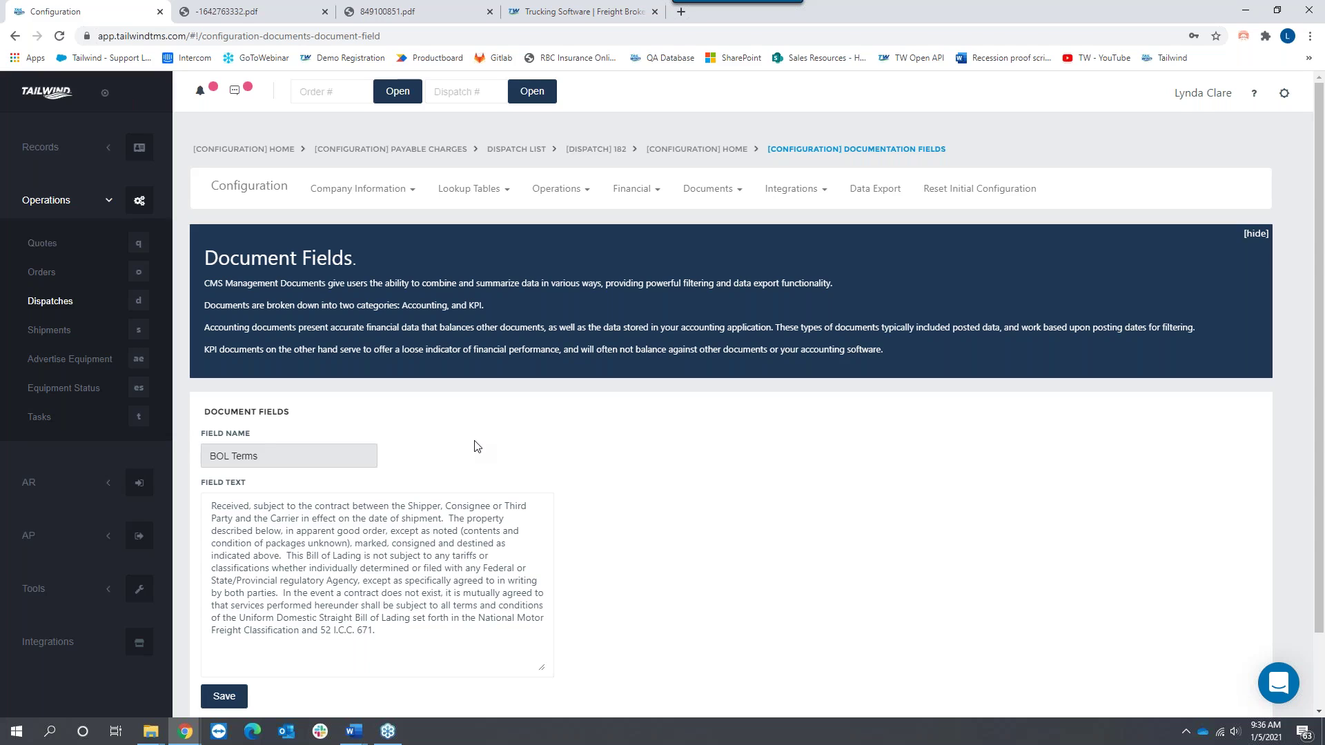
{"action": "left_click", "coordinate": [281, 456]}
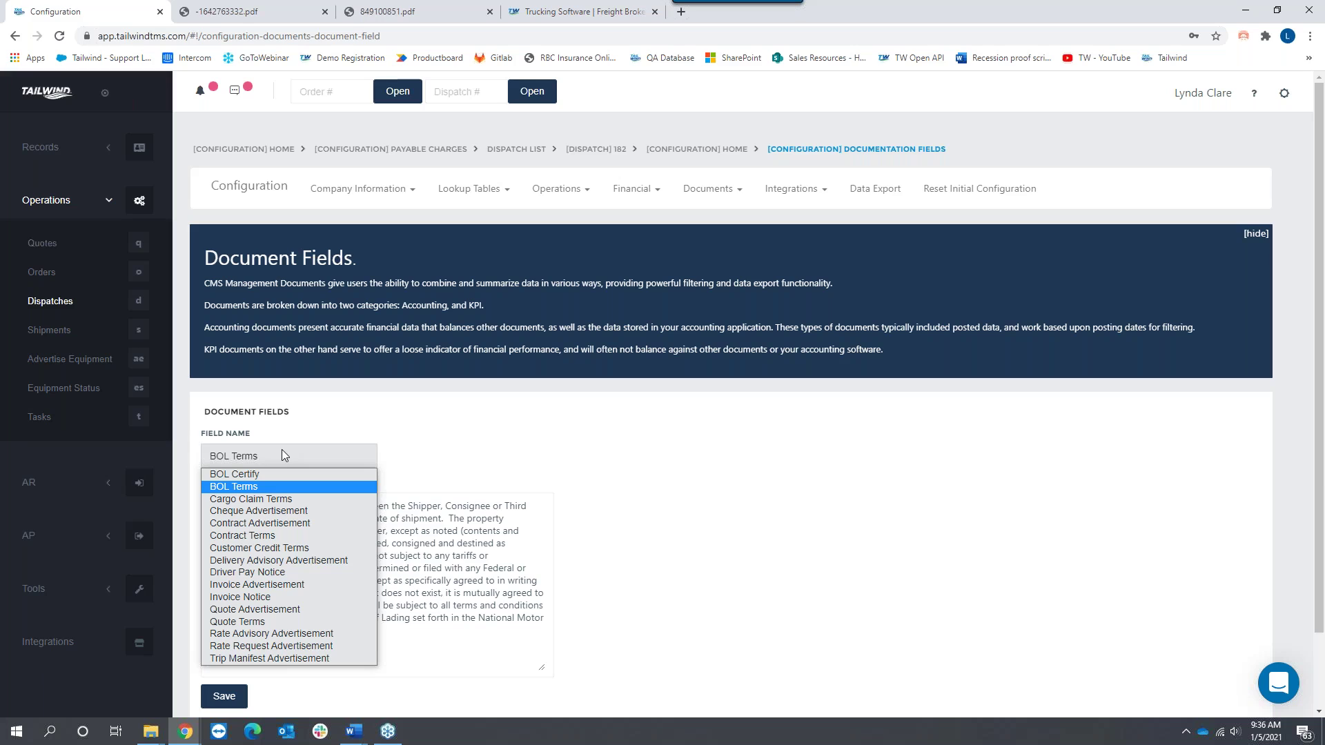
{"action": "left_click", "coordinate": [291, 587]}
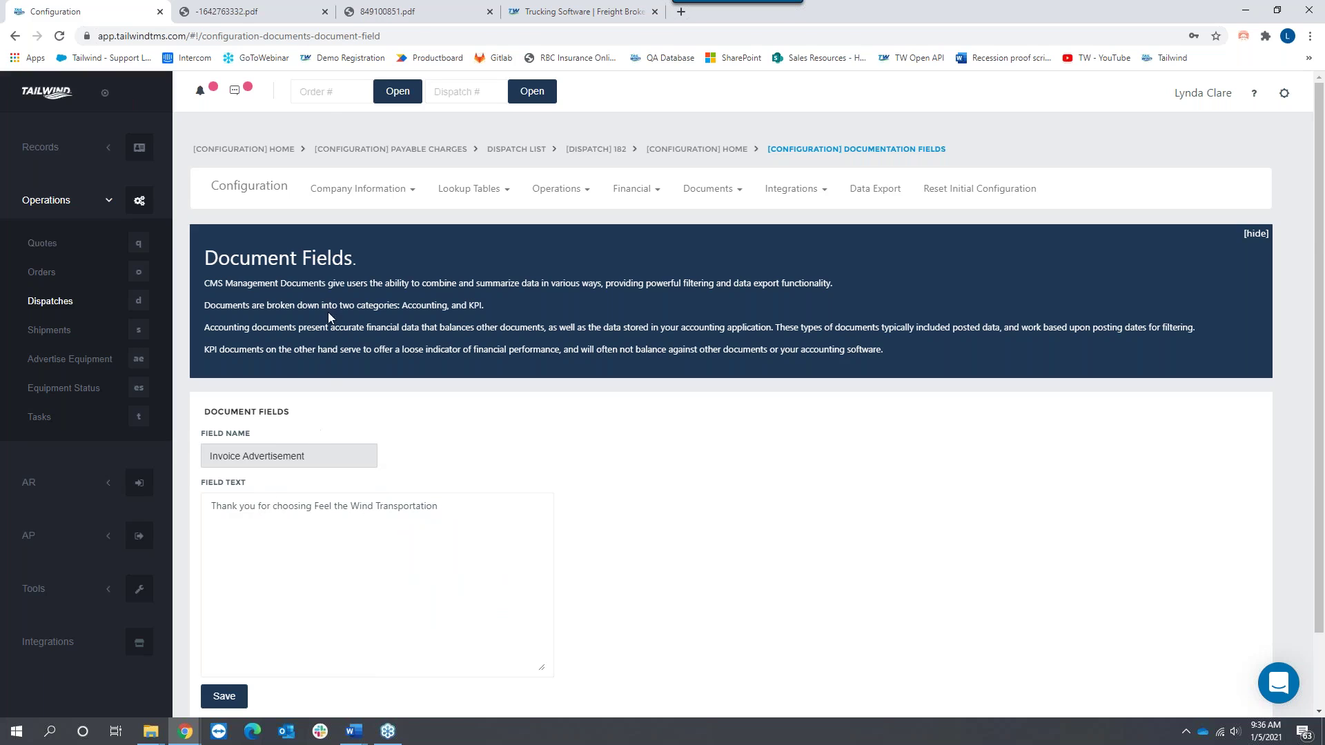
Step: Match the Invoice Advertisement text to the invoice's 'Thank you for choosing Feel the Wind Transportation' line
{"action": "left_click", "coordinate": [414, 12]}
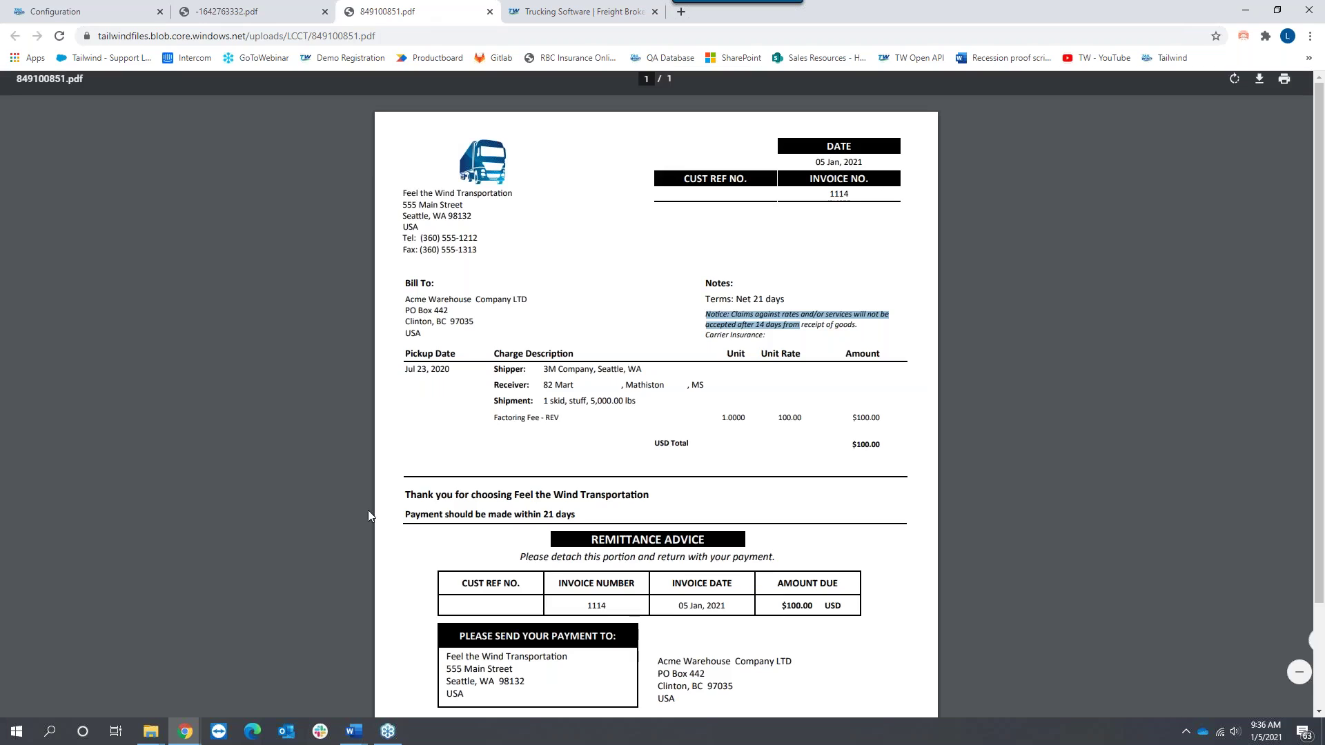
{"action": "left_click_drag", "start_coordinate": [406, 496], "coordinate": [652, 497]}
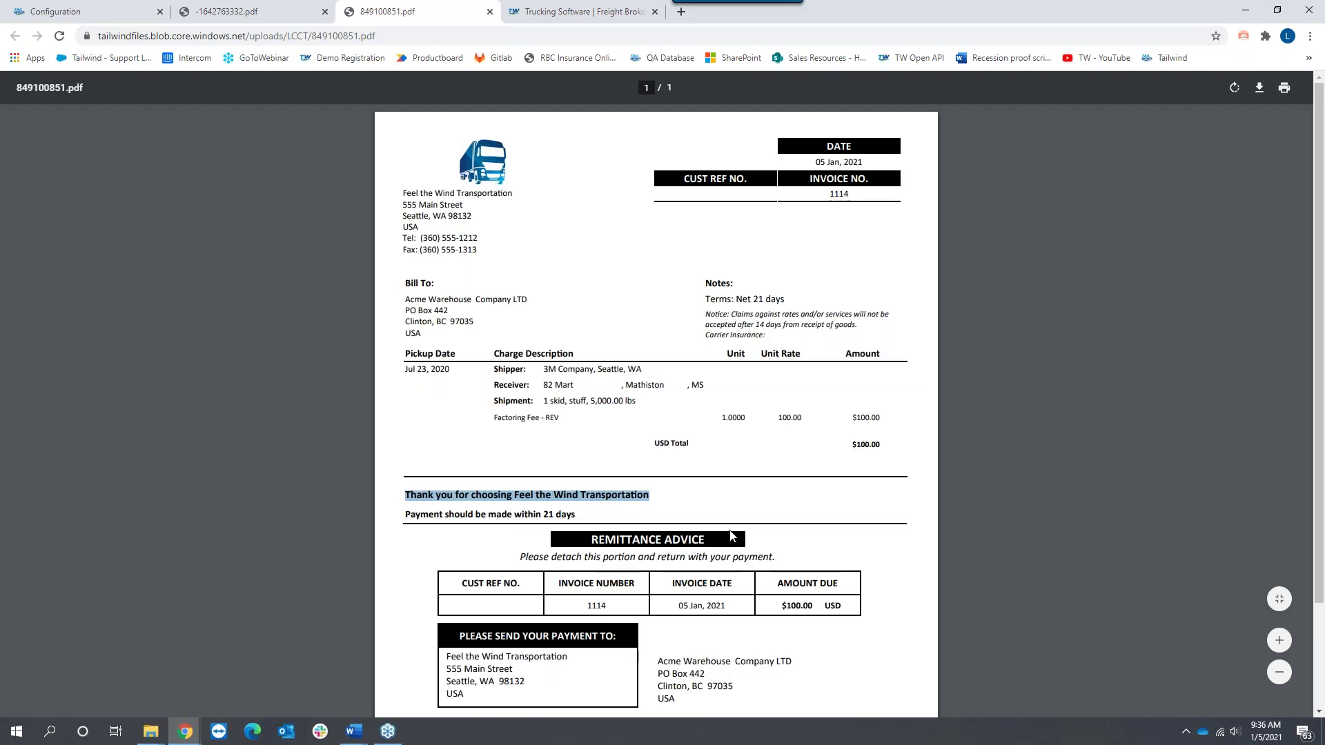
{"action": "left_click", "coordinate": [74, 12]}
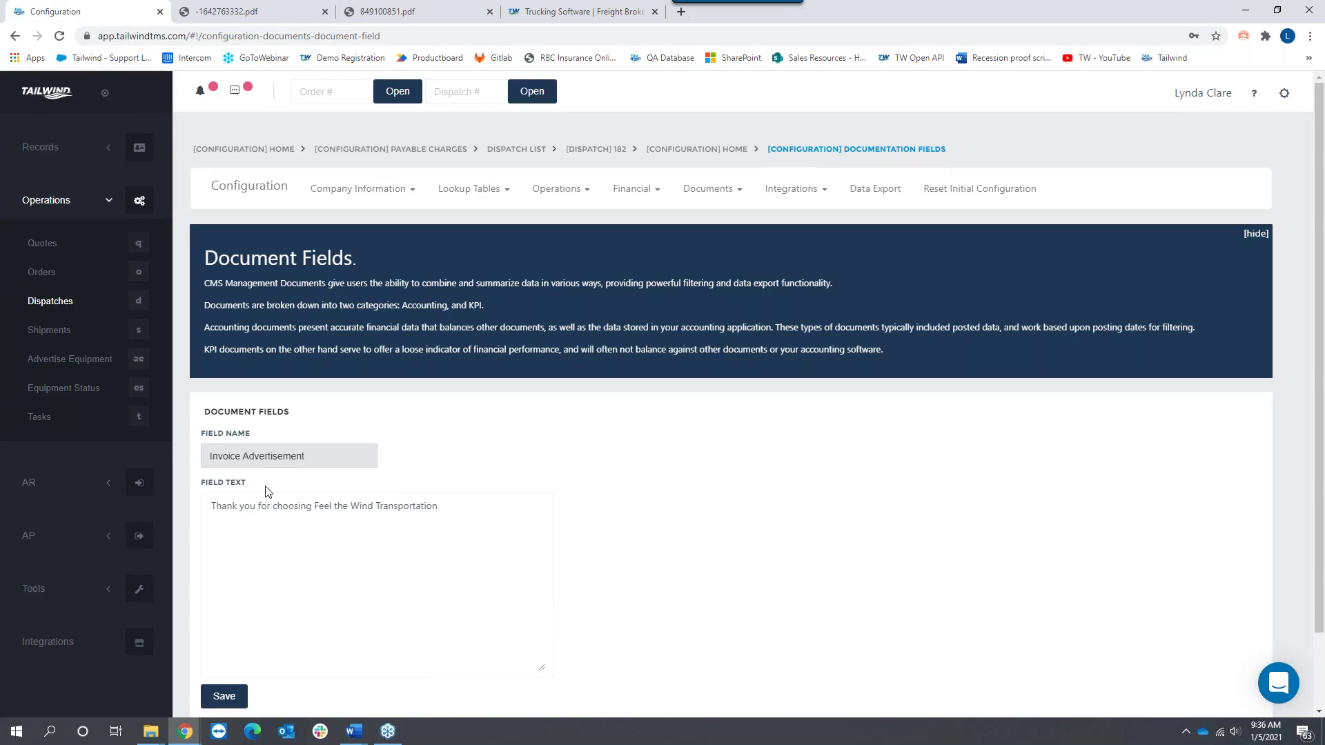
{"action": "left_click_drag", "start_coordinate": [211, 506], "coordinate": [503, 512]}
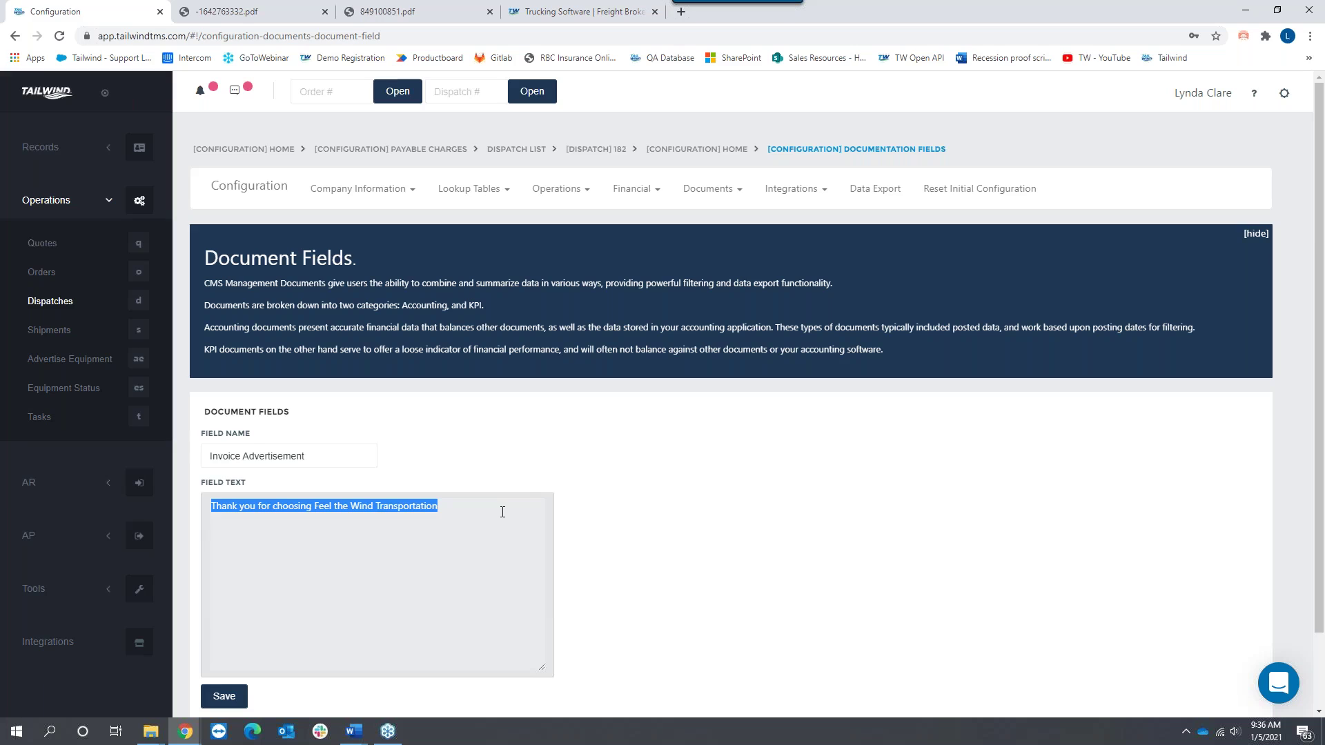
{"action": "left_click", "coordinate": [343, 455]}
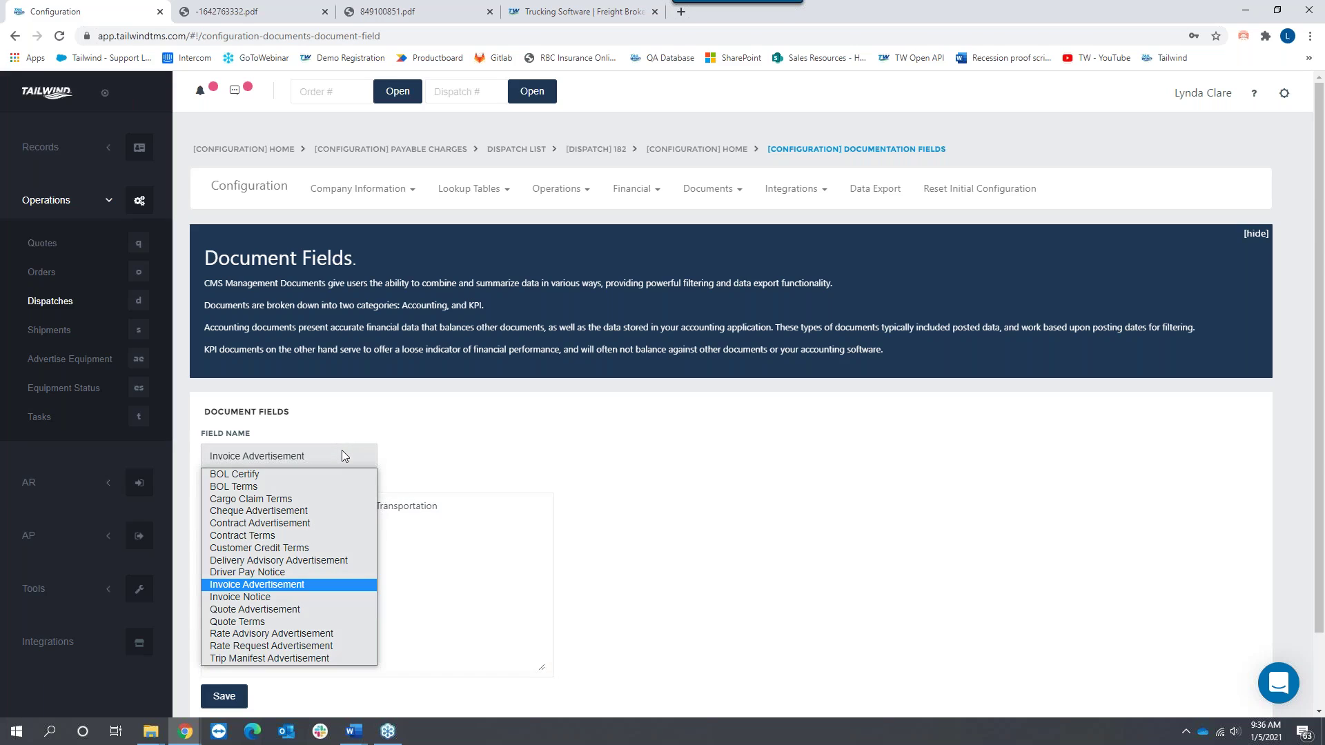
{"action": "left_click", "coordinate": [552, 444]}
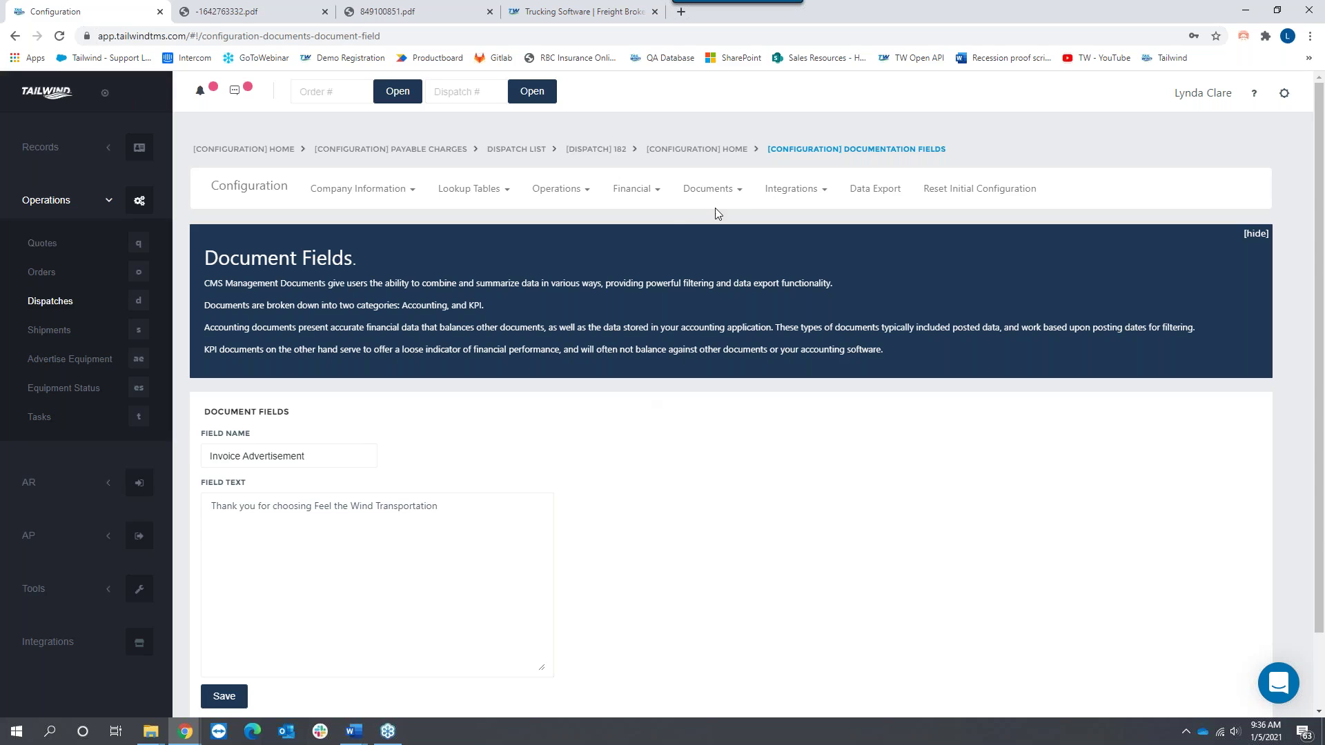
{"action": "left_click", "coordinate": [725, 193]}
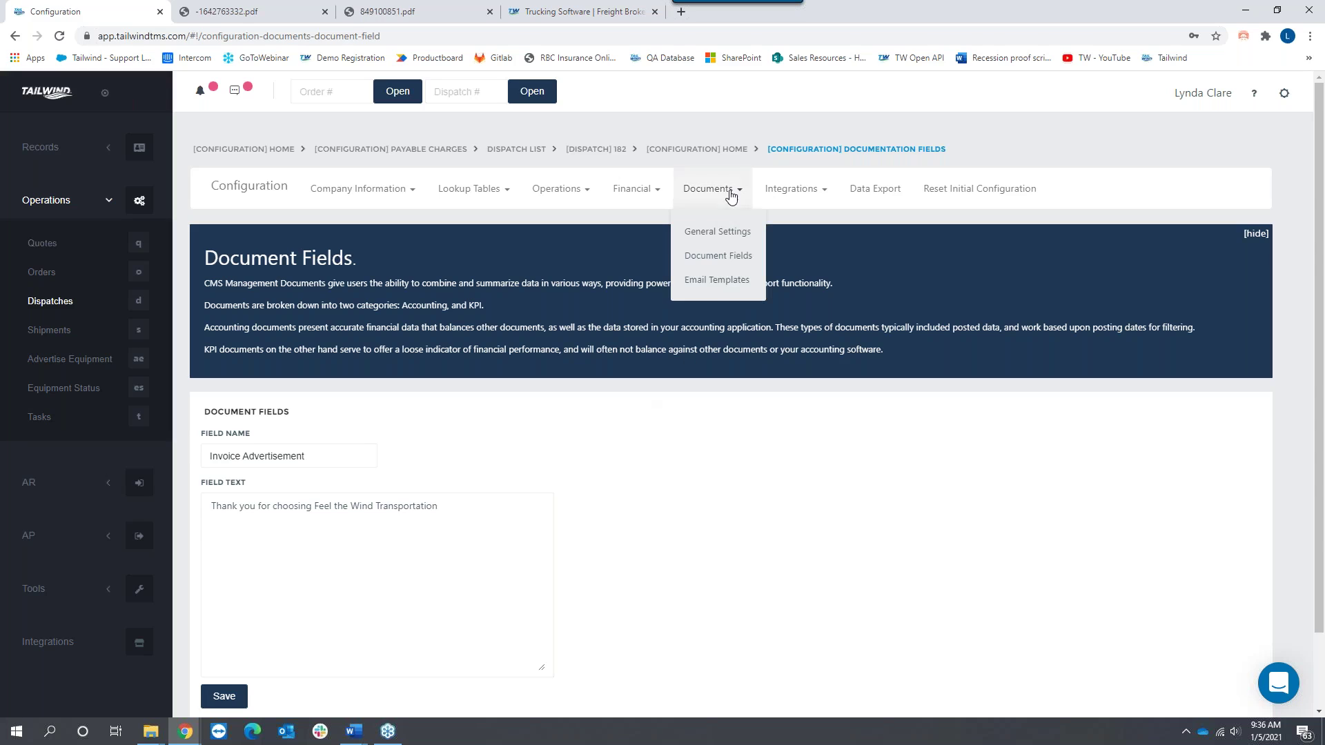
Step: In the Invoice email template, copy the %CustomerRef% smart tag
{"action": "left_click", "coordinate": [711, 285]}
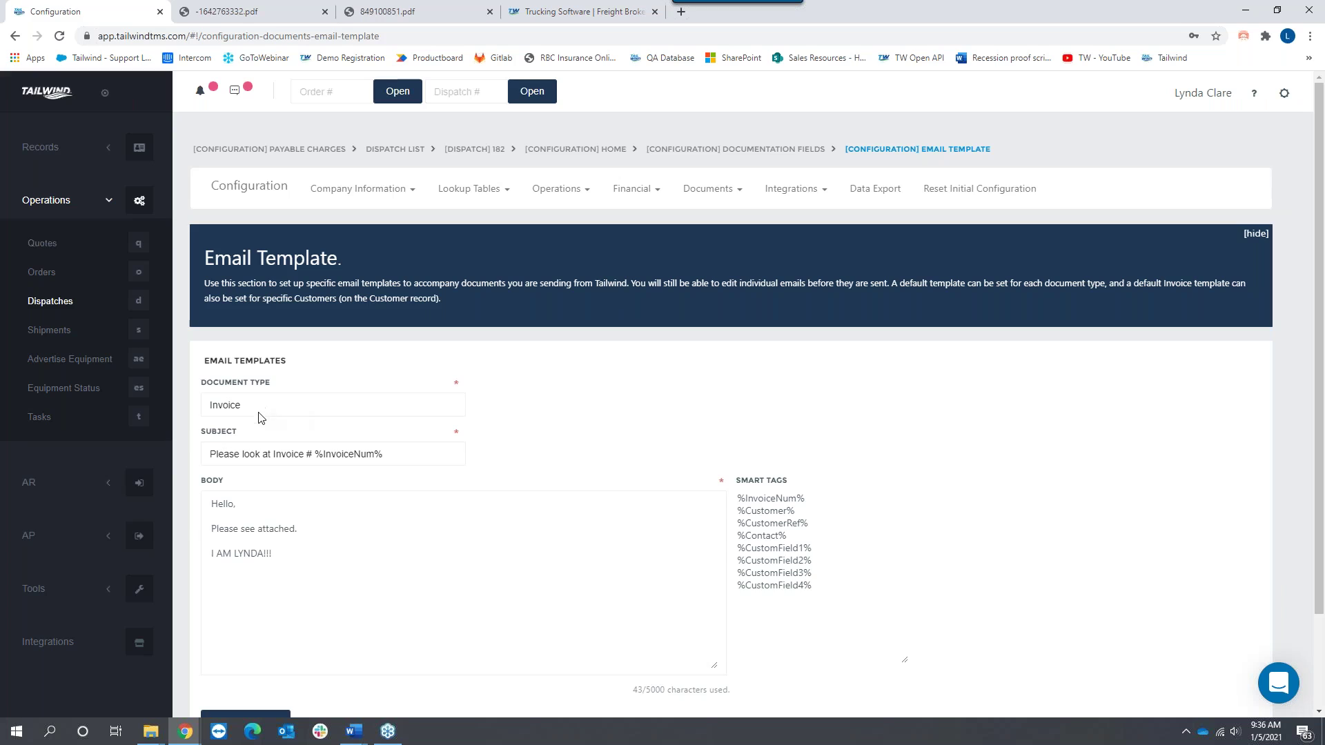
{"action": "left_click", "coordinate": [214, 503]}
{"action": "left_click_drag", "start_coordinate": [214, 504], "coordinate": [295, 550]}
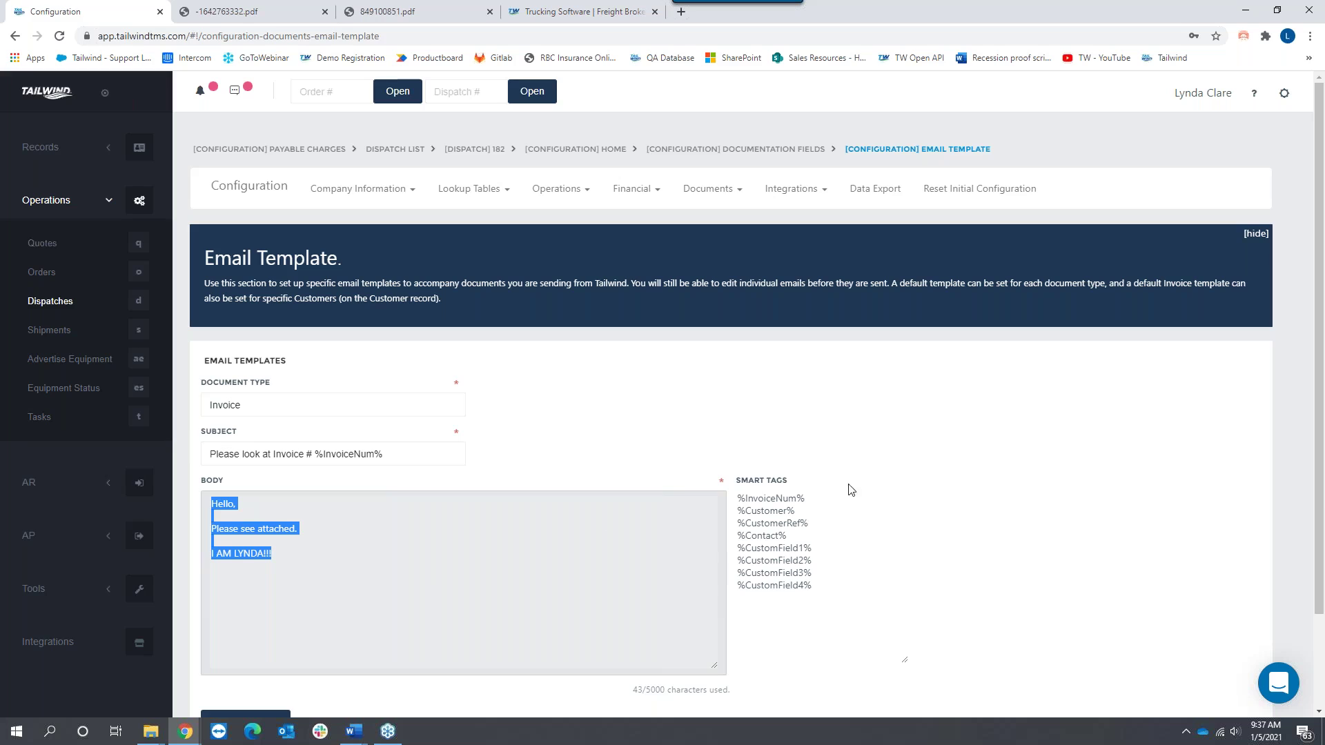
{"action": "left_click_drag", "start_coordinate": [736, 481], "coordinate": [809, 487]}
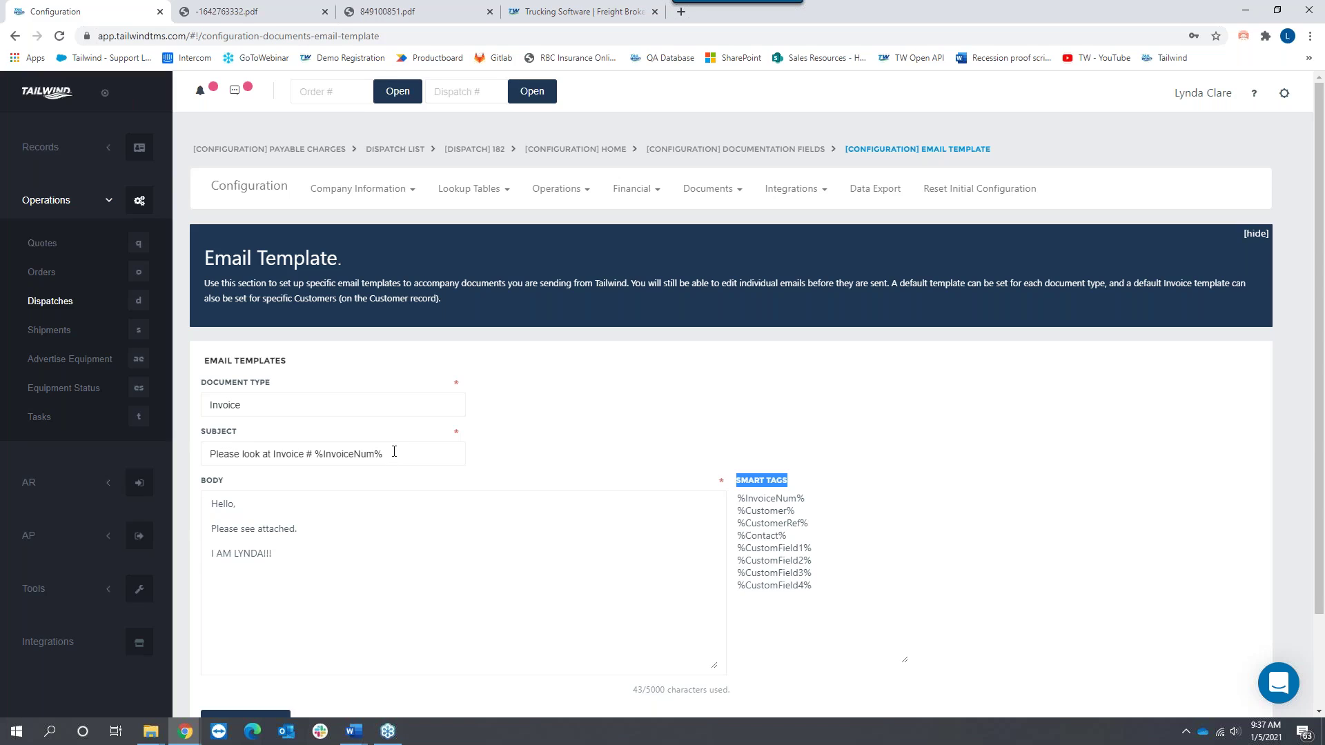
{"action": "left_click_drag", "start_coordinate": [809, 523], "coordinate": [737, 523]}
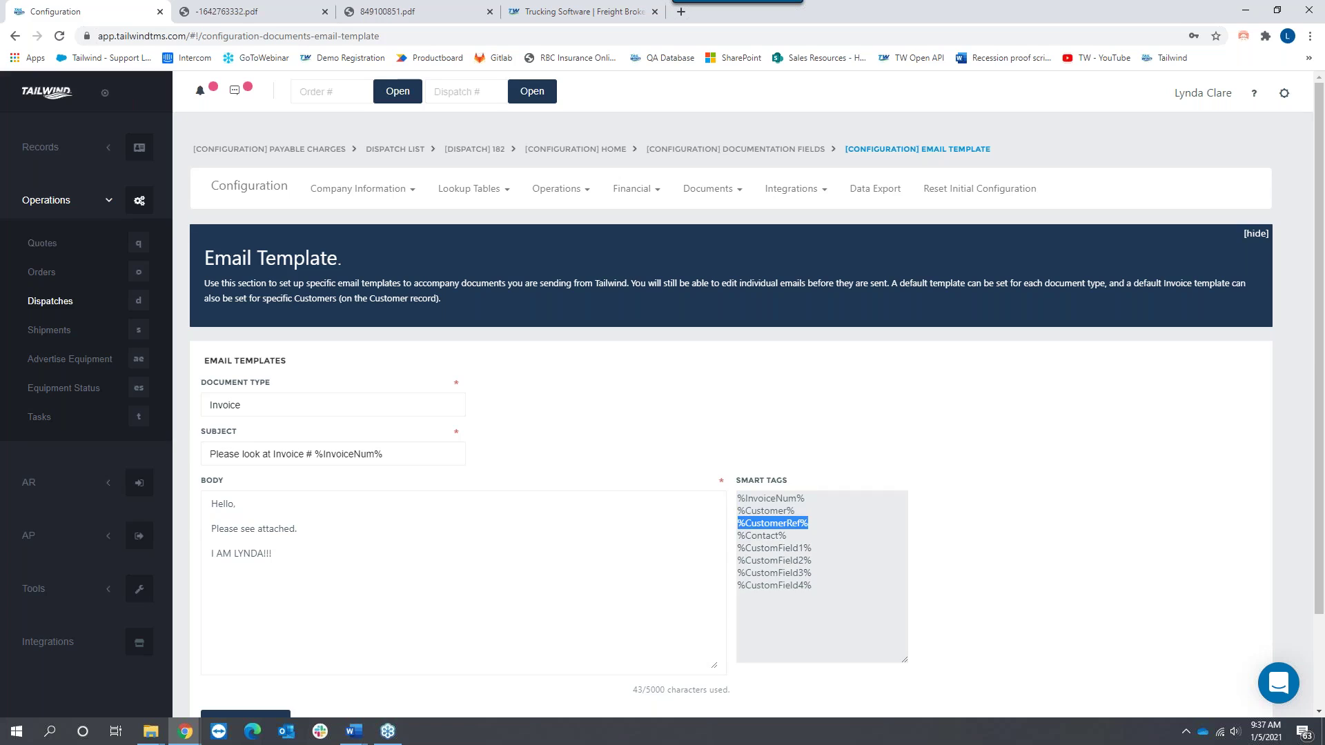
{"action": "right_click", "coordinate": [770, 523]}
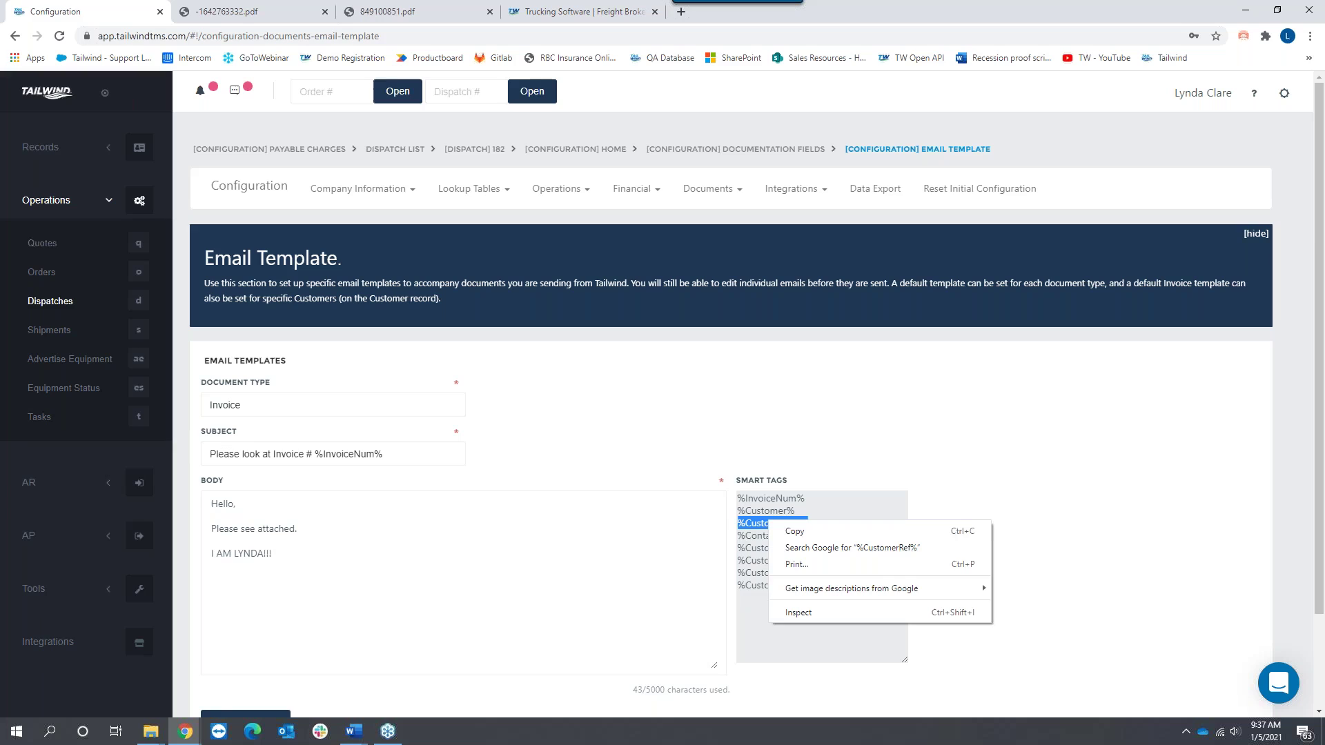
{"action": "left_click", "coordinate": [784, 531]}
Step: Paste %CustomerRef% at the end of the Invoice subject, keeping Invoice as document type
{"action": "left_click", "coordinate": [389, 452]}
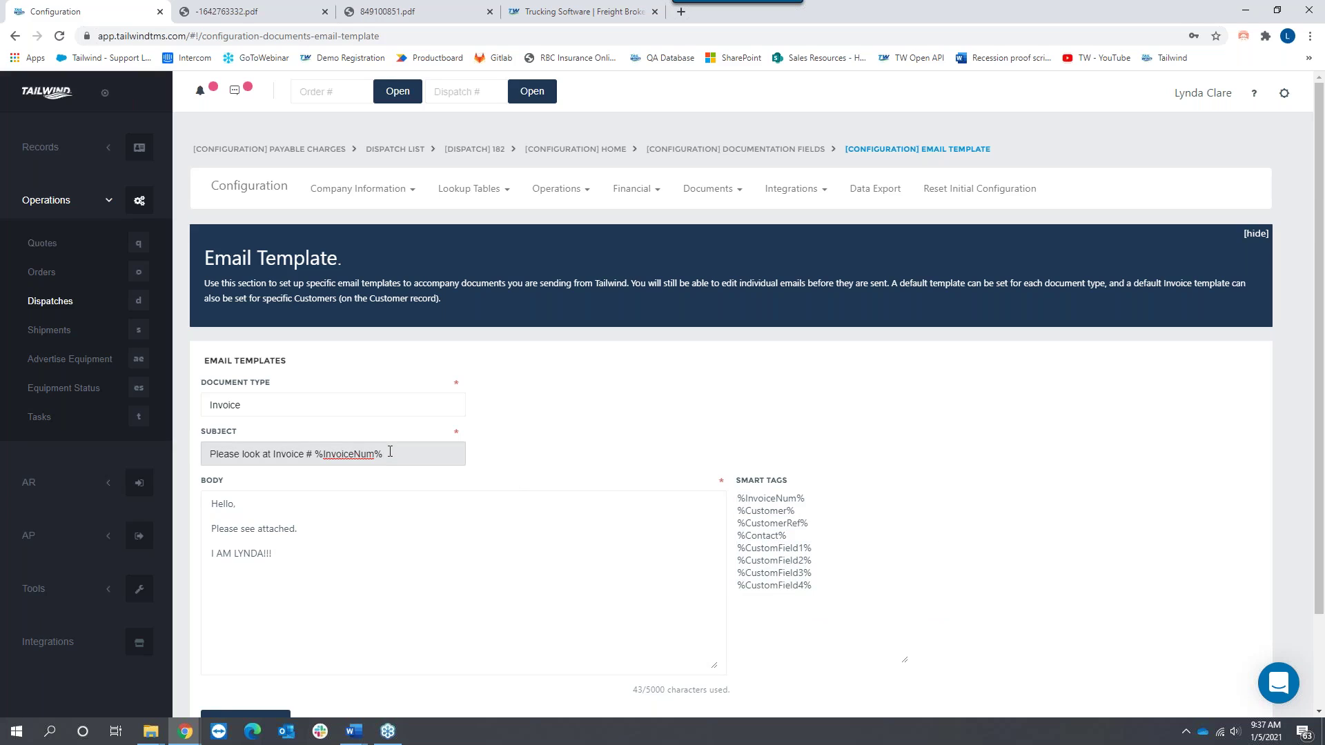
{"action": "right_click", "coordinate": [390, 452]}
{"action": "left_click", "coordinate": [435, 560]}
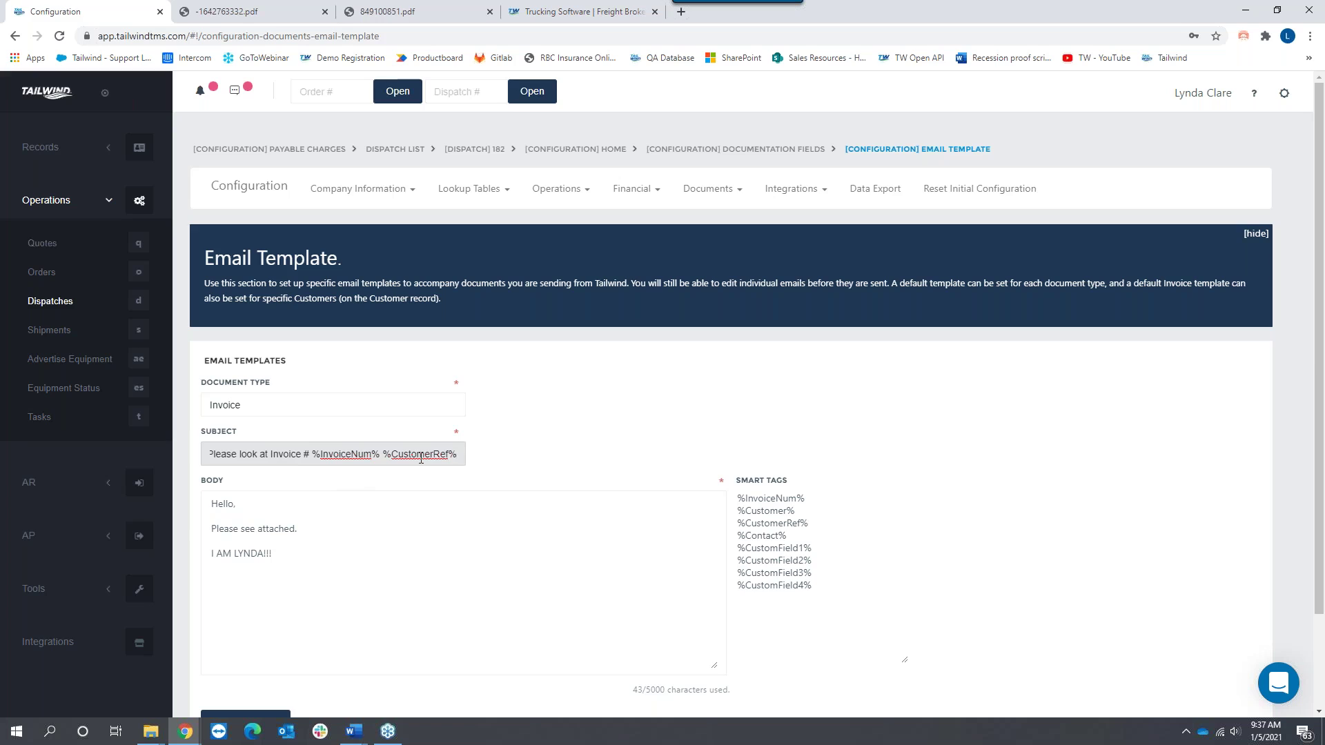
{"action": "left_click", "coordinate": [273, 407]}
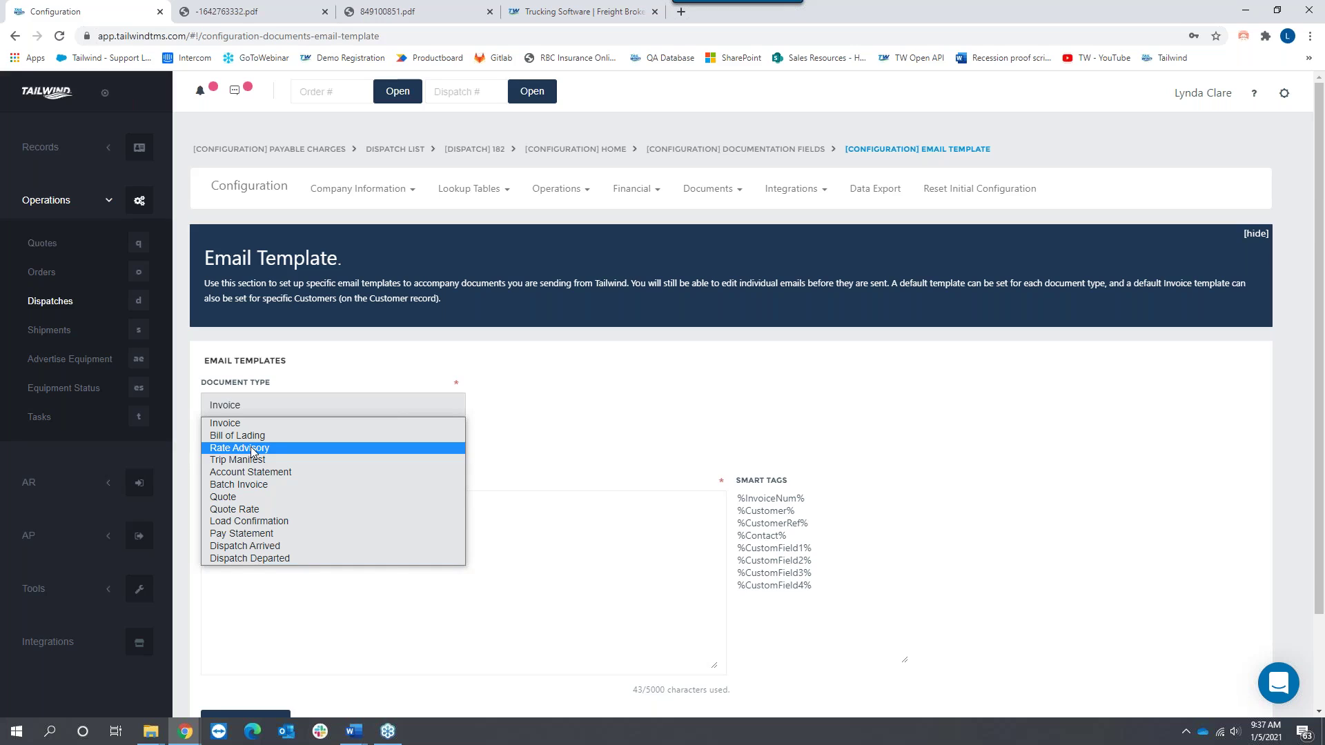
{"action": "left_click", "coordinate": [571, 439]}
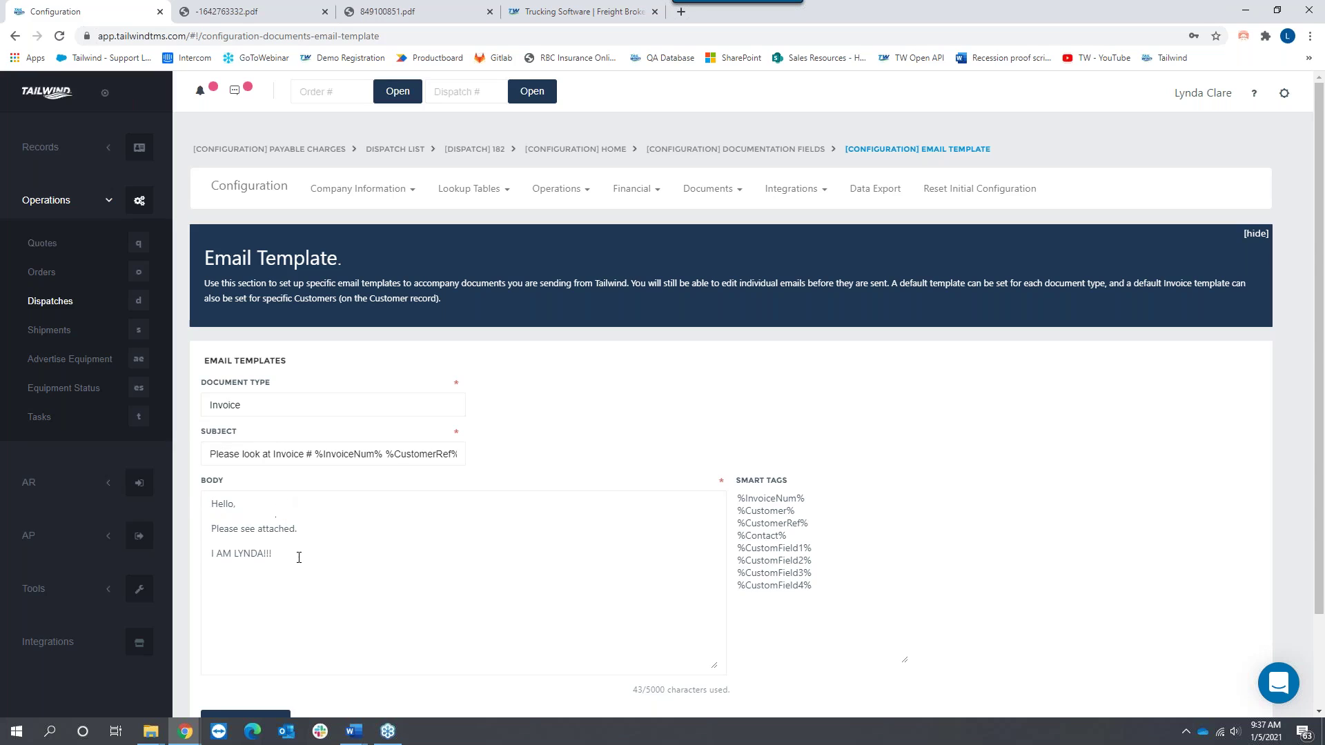
{"action": "left_click_drag", "start_coordinate": [213, 503], "coordinate": [414, 566]}
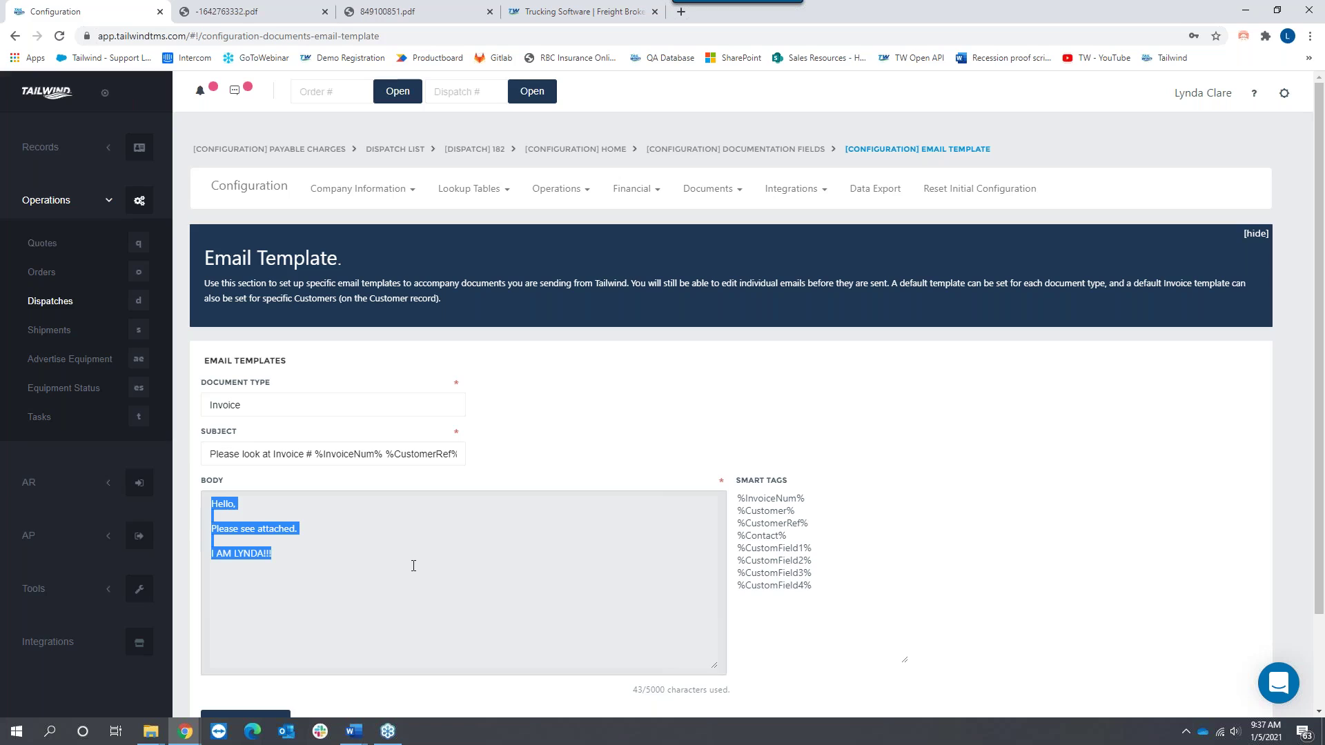
{"action": "left_click", "coordinate": [711, 189]}
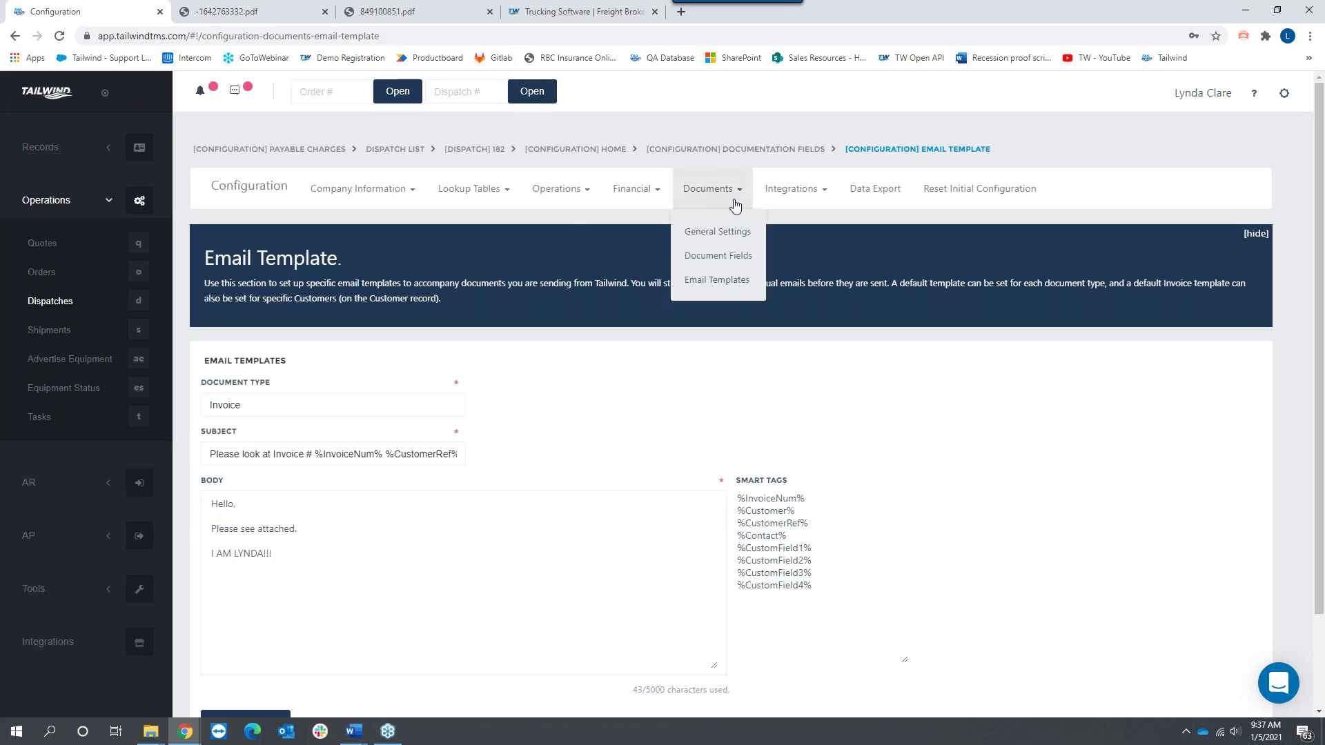
Step: Open Load Boards and start adding a load board to view the Posting Site options, then return to the empty list
{"action": "left_click", "coordinate": [794, 191]}
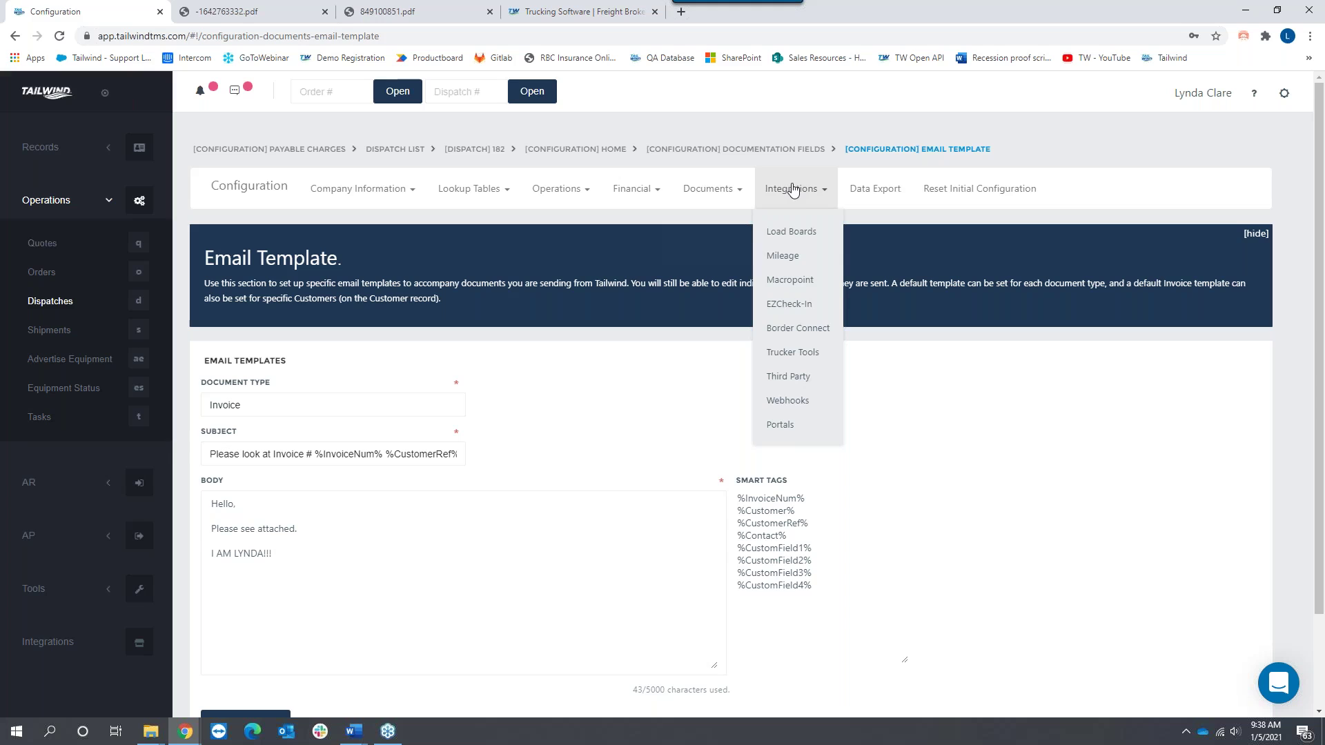
{"action": "left_click", "coordinate": [791, 231]}
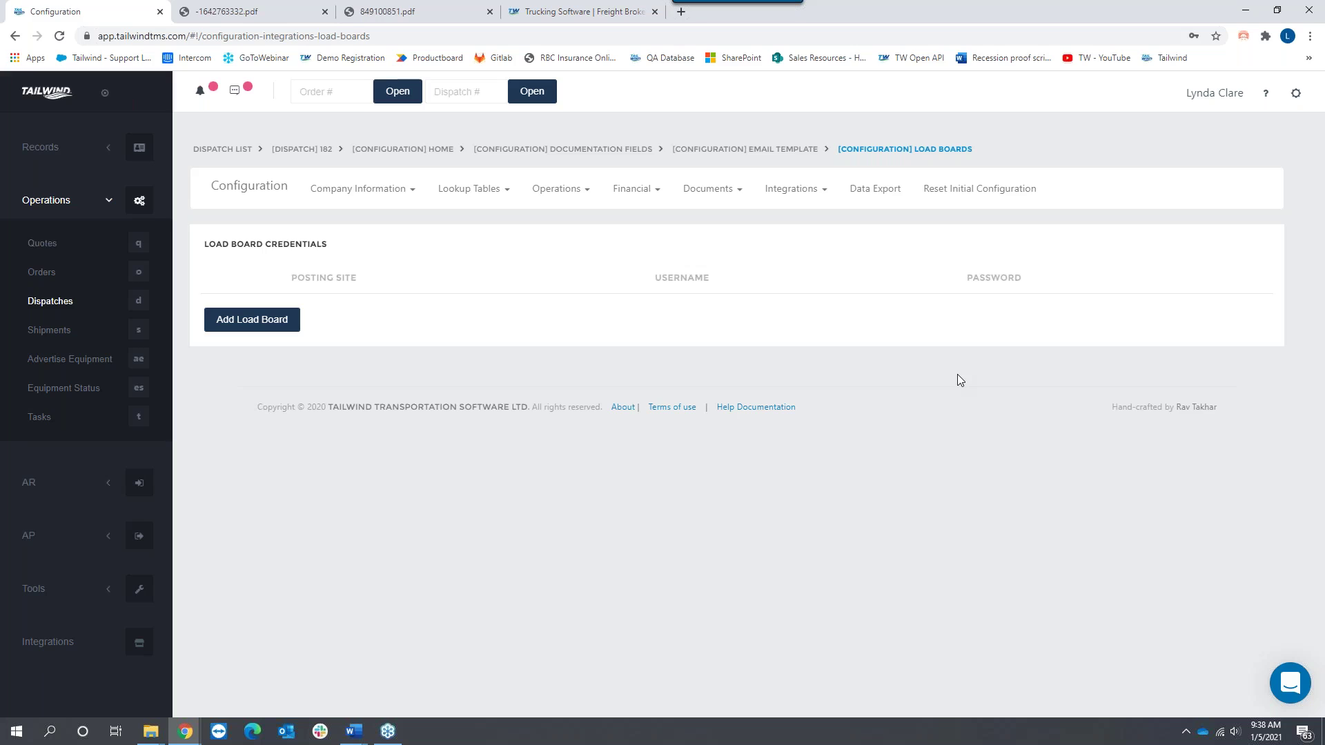
{"action": "left_click", "coordinate": [251, 325]}
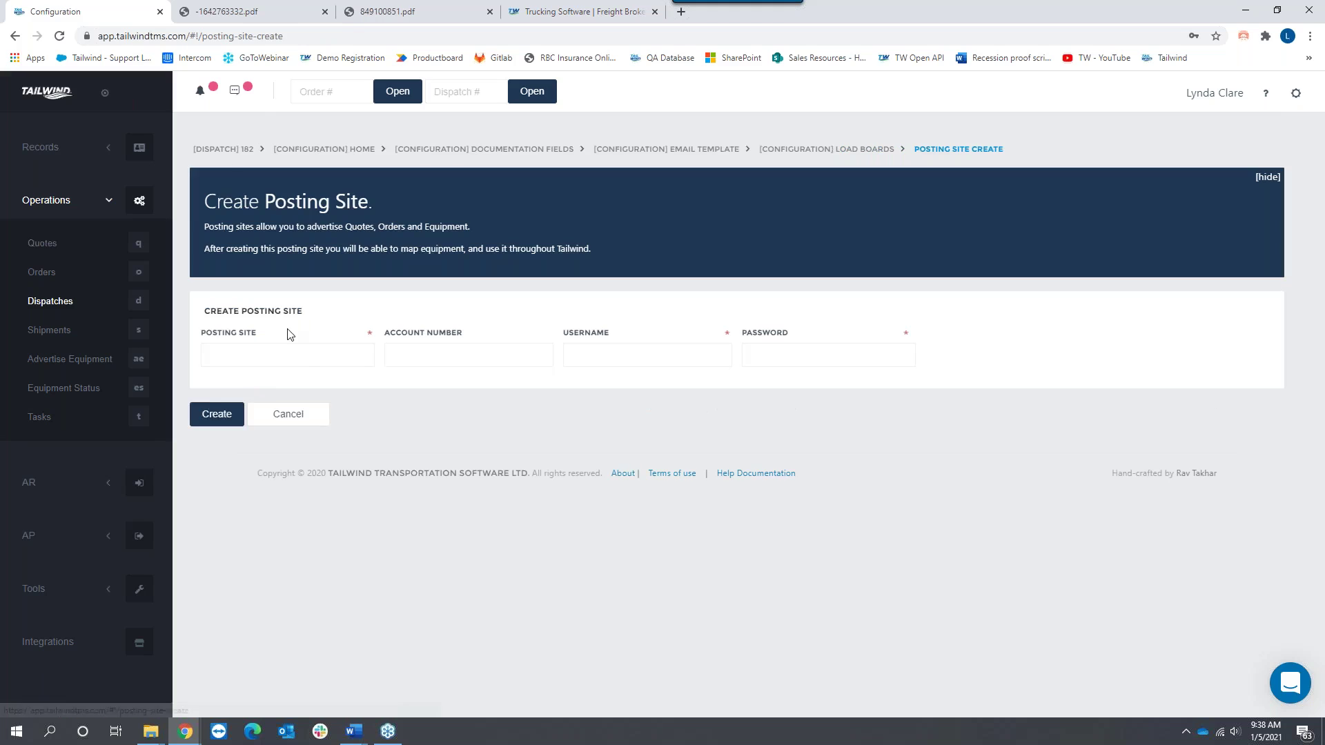
{"action": "left_click", "coordinate": [276, 355]}
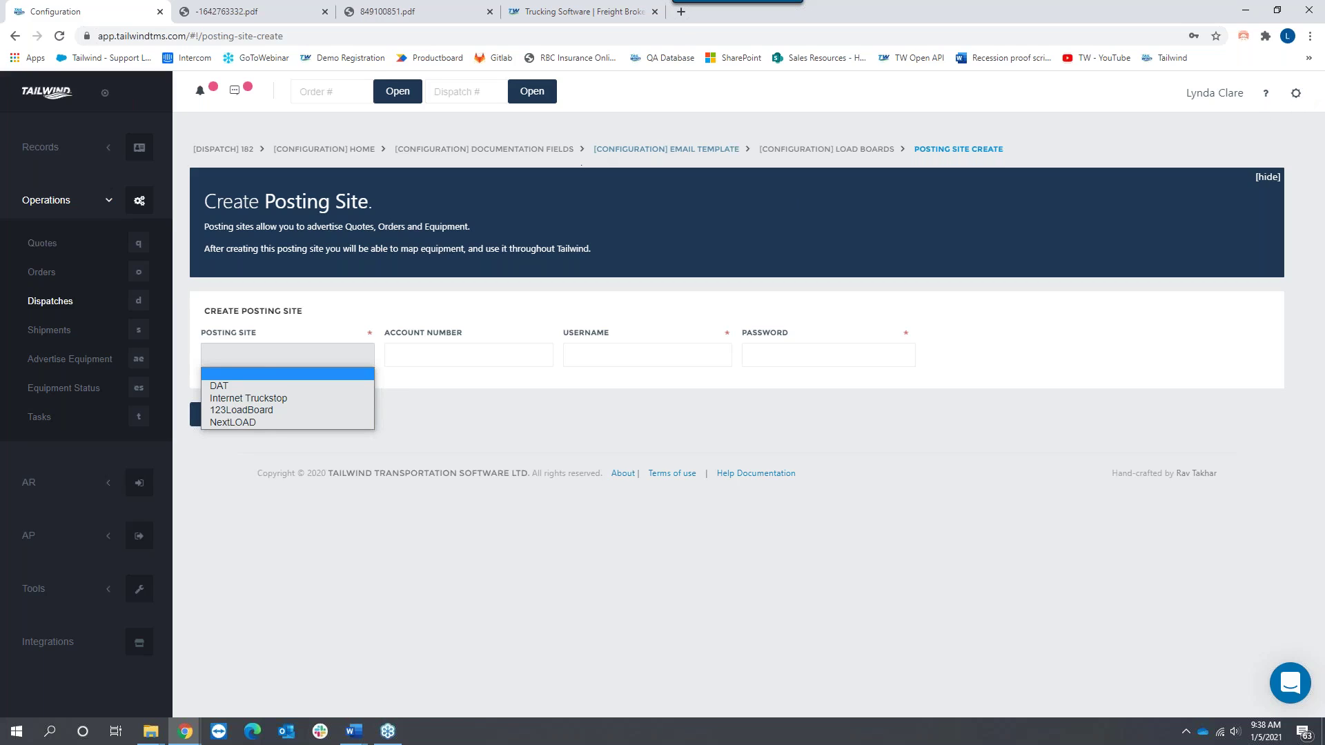
{"action": "left_click", "coordinate": [802, 157]}
{"action": "left_click", "coordinate": [804, 155]}
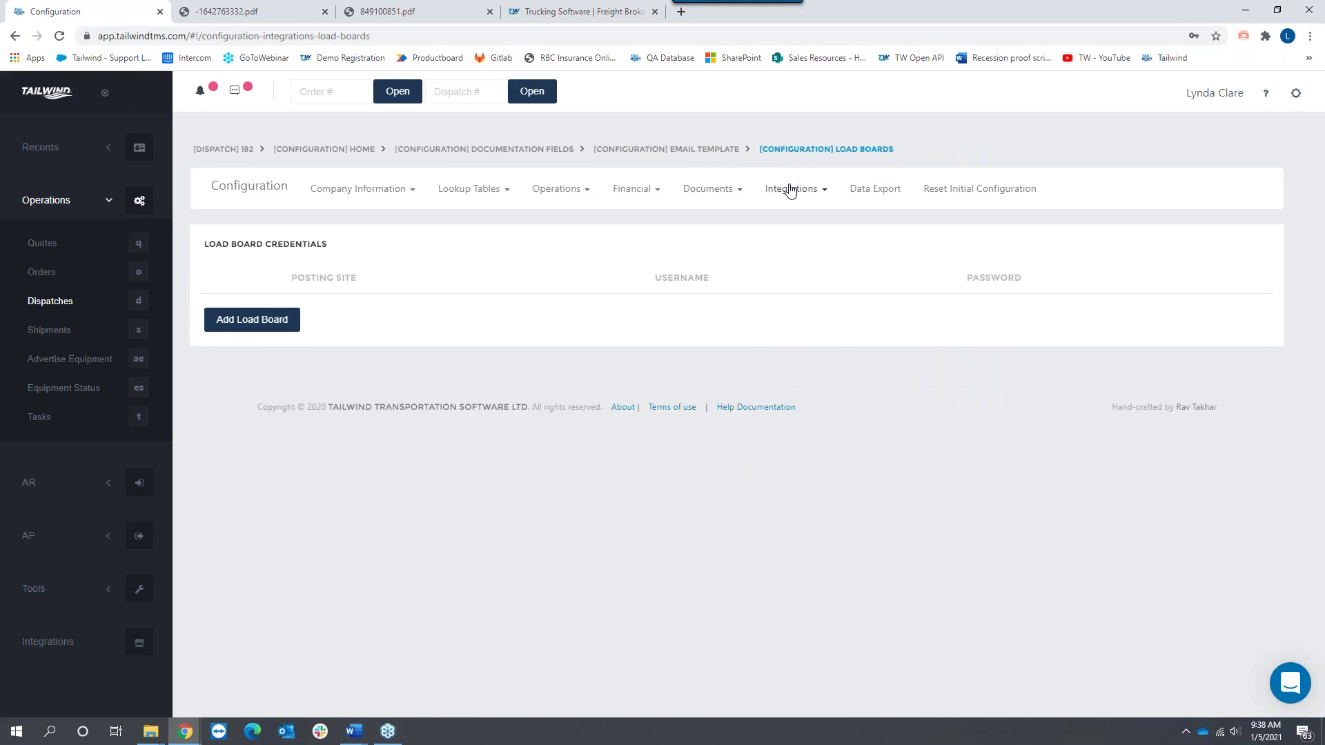
{"action": "left_click", "coordinate": [791, 190]}
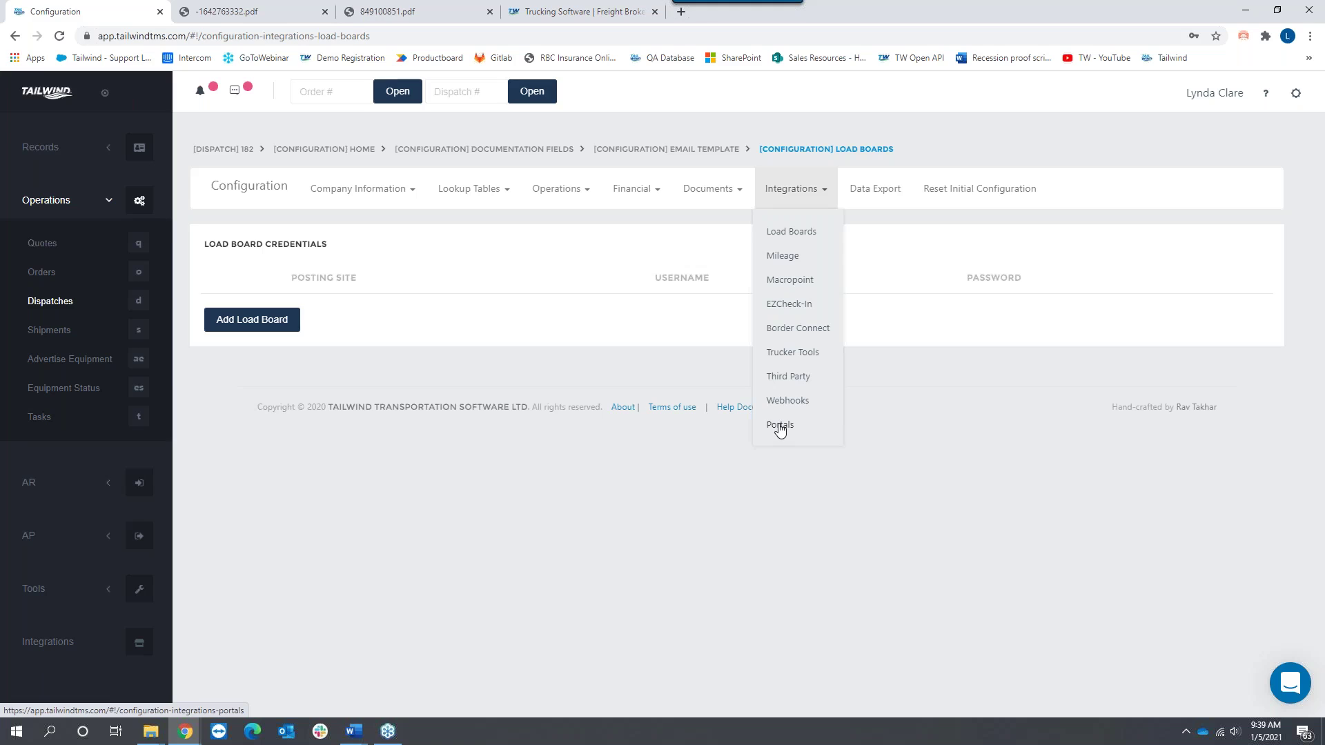
Step: Review the Customer Portal and Carrier Portal URLs on the Portals page, then switch to the support website
{"action": "left_click", "coordinate": [779, 425]}
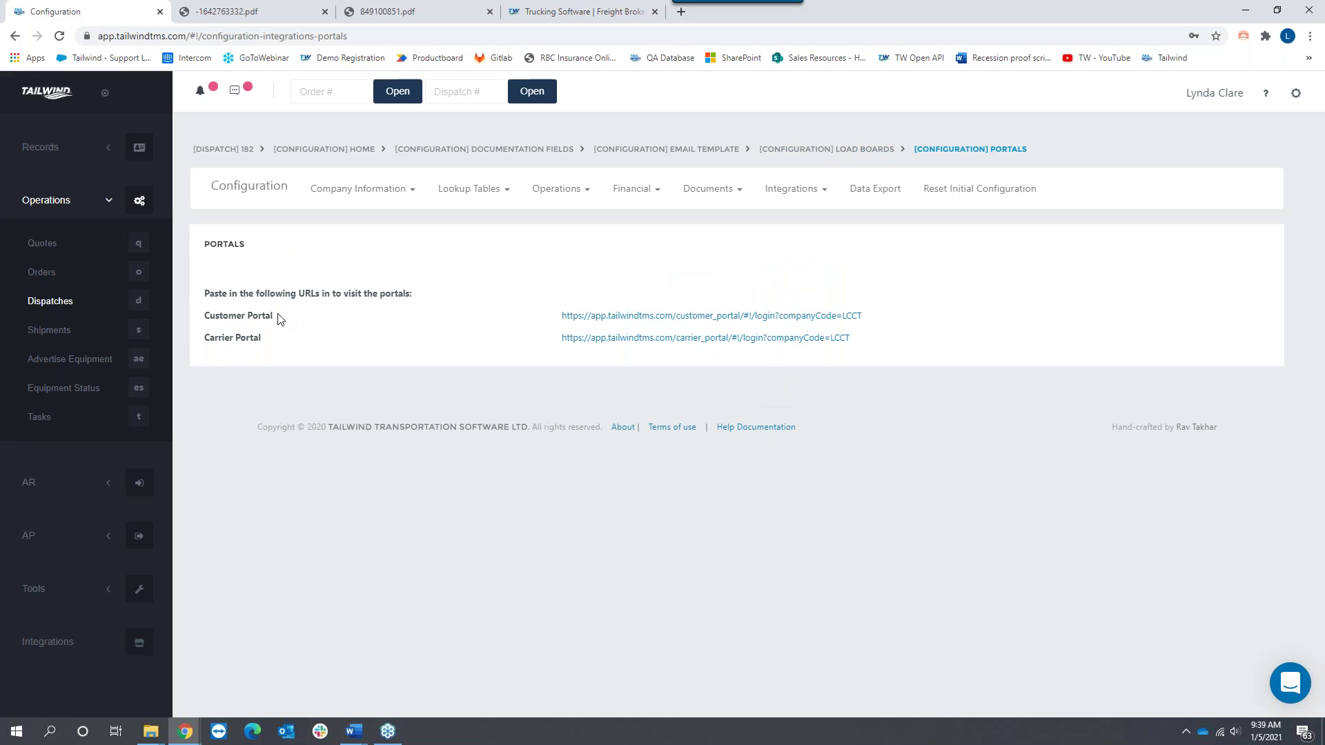
{"action": "left_click_drag", "start_coordinate": [277, 318], "coordinate": [194, 325]}
{"action": "left_click_drag", "start_coordinate": [261, 338], "coordinate": [201, 338]}
{"action": "left_click", "coordinate": [35, 150]}
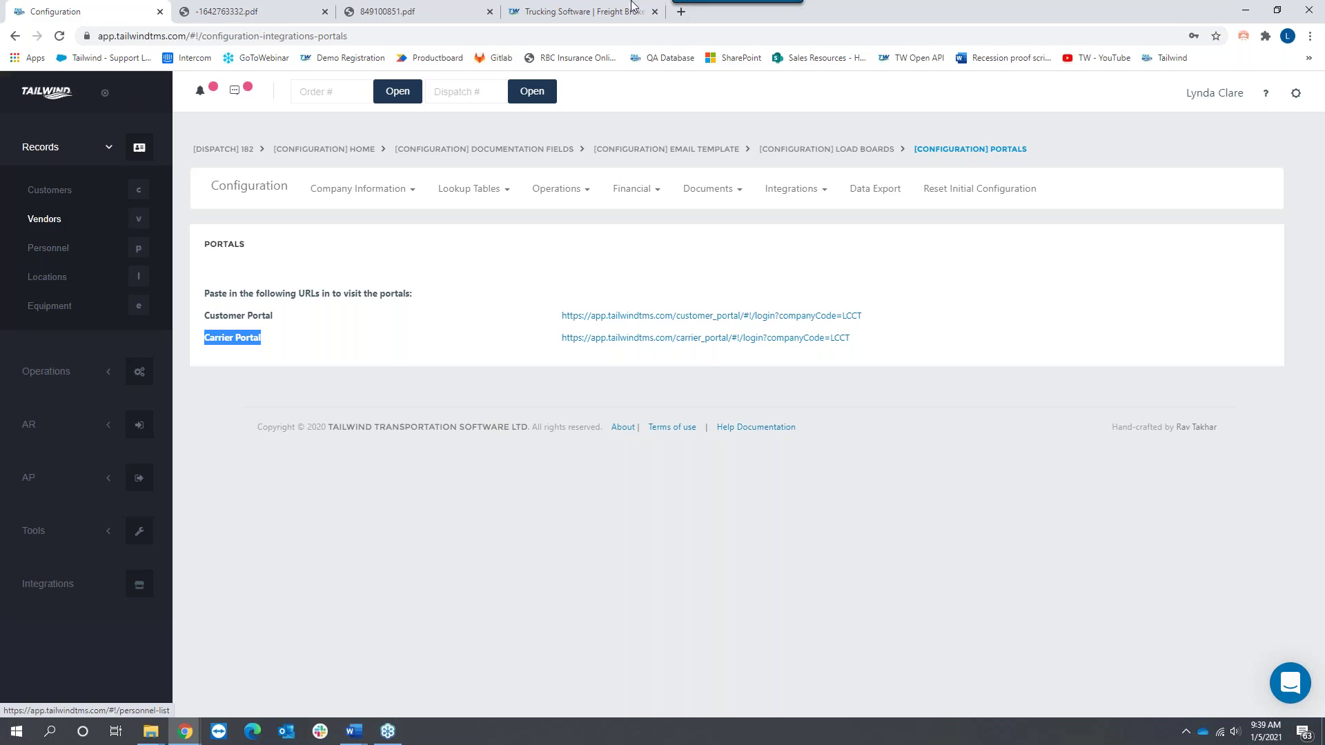
{"action": "left_click", "coordinate": [602, 15]}
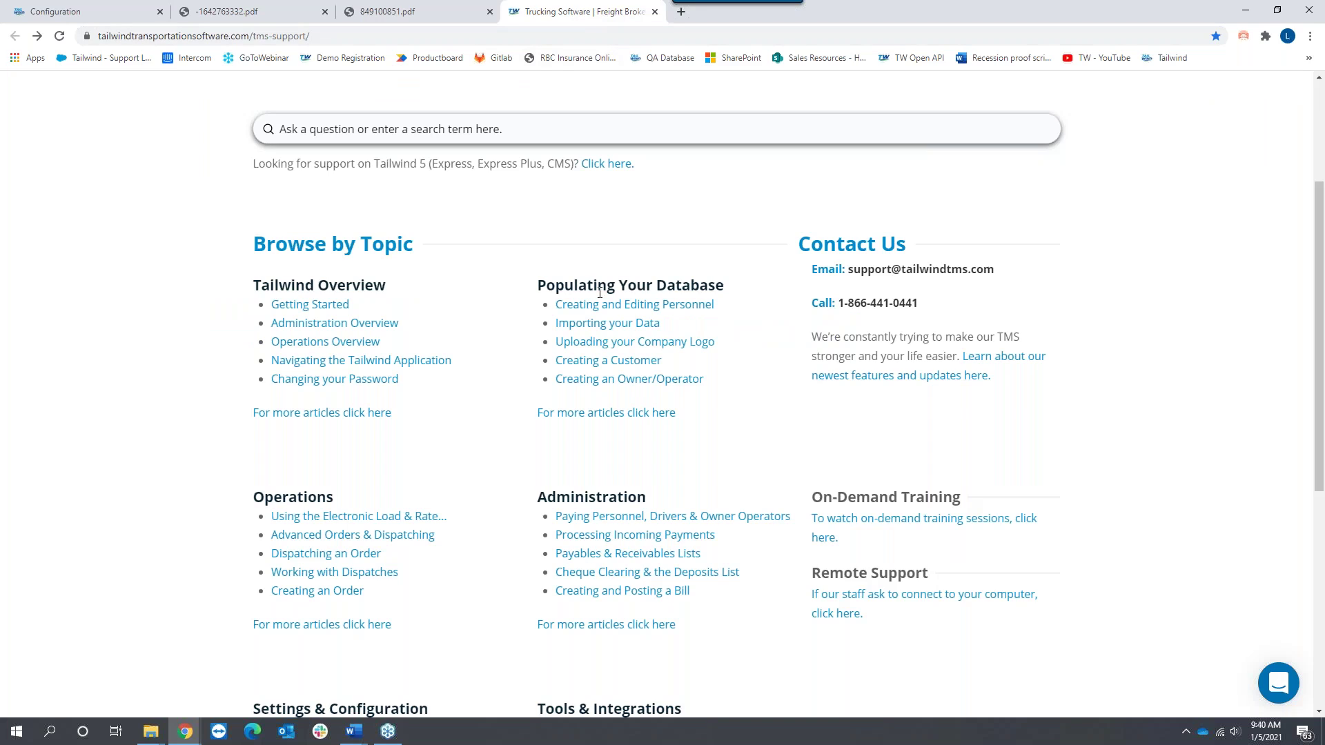
Step: Read the support site's Importing your Data article on Excel import templates, then go back to Configuration
{"action": "left_click", "coordinate": [610, 327]}
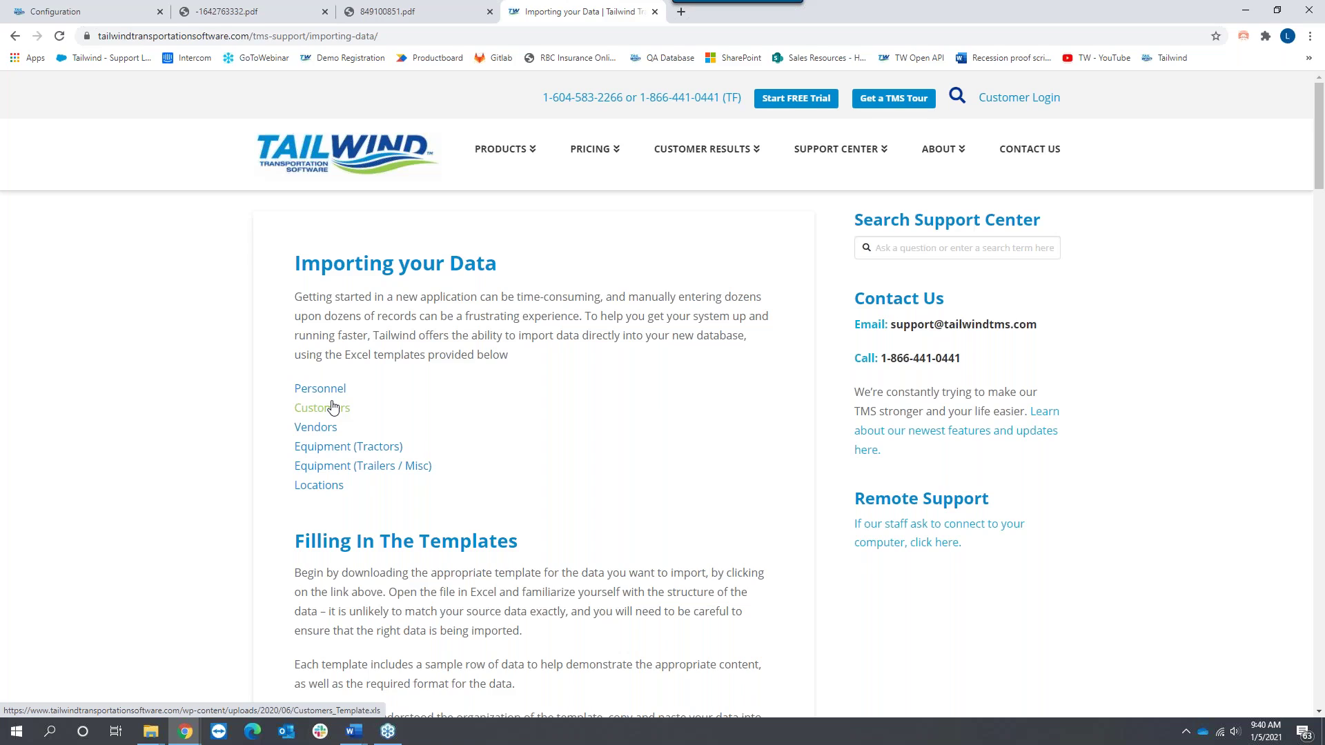
{"action": "scroll", "coordinate": [506, 425], "scroll_direction": "down", "scroll_amount": 1}
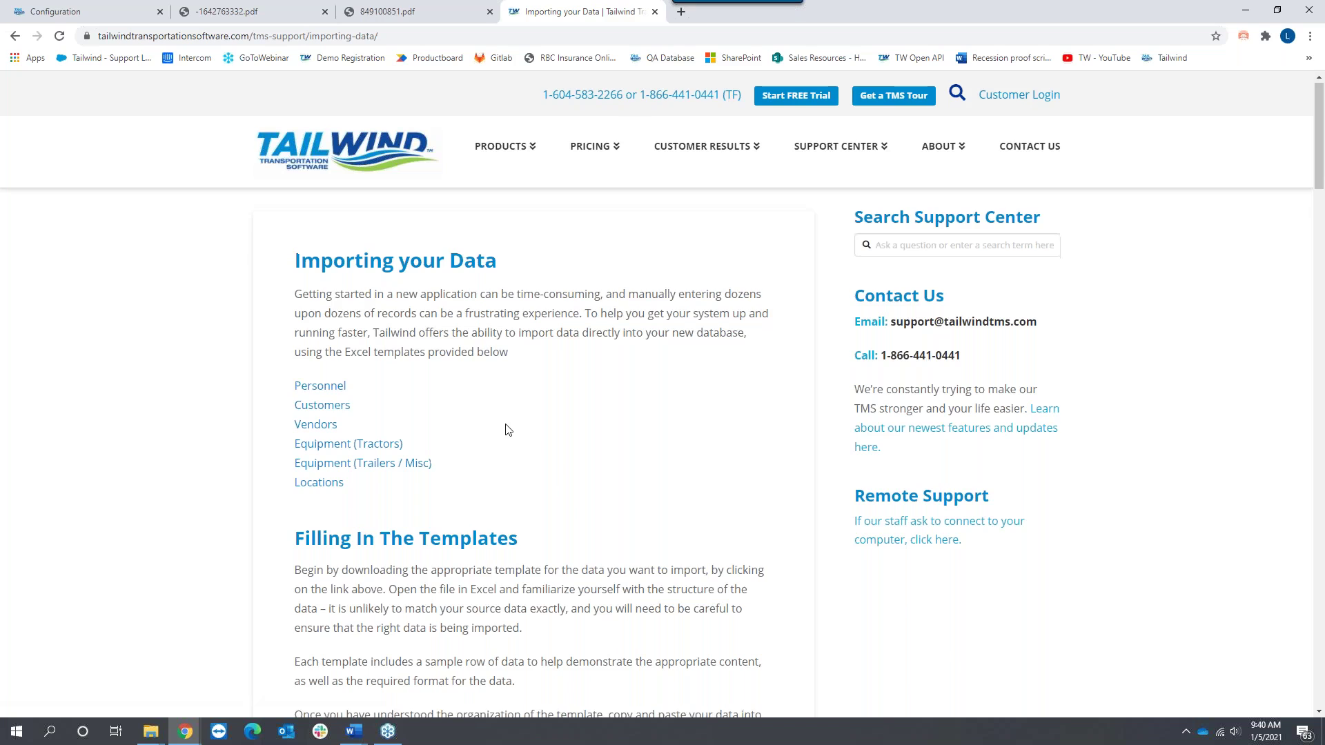
{"action": "scroll", "coordinate": [507, 429], "scroll_direction": "down", "scroll_amount": 6}
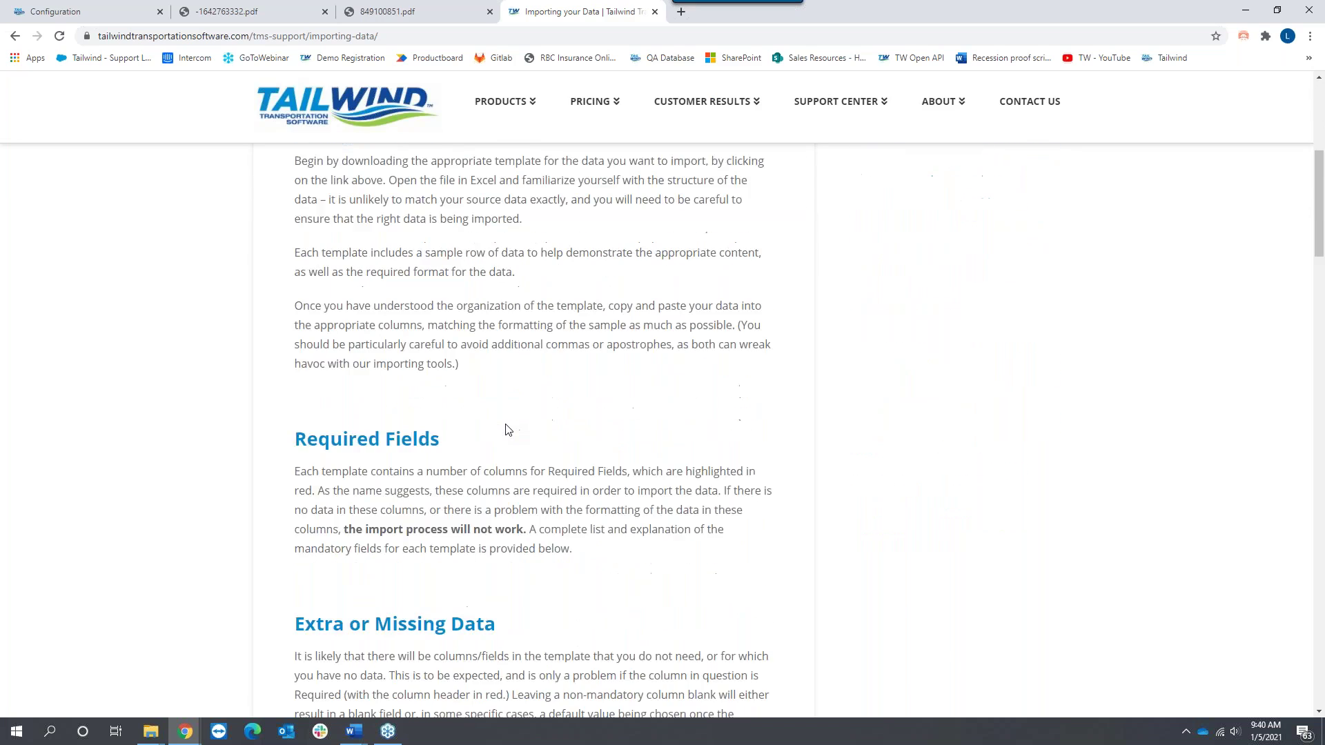
{"action": "scroll", "coordinate": [506, 429], "scroll_direction": "down", "scroll_amount": 8}
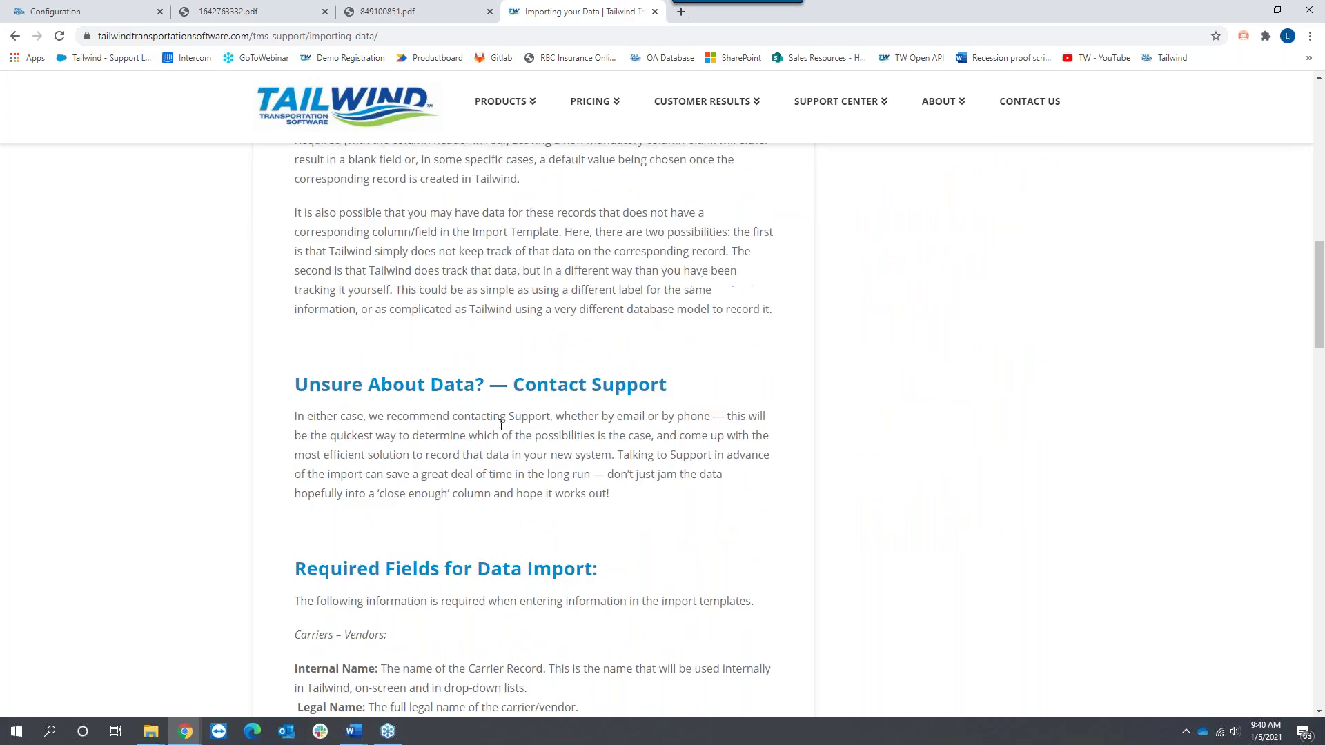
{"action": "scroll", "coordinate": [490, 423], "scroll_direction": "up", "scroll_amount": 10}
{"action": "left_click", "coordinate": [69, 12]}
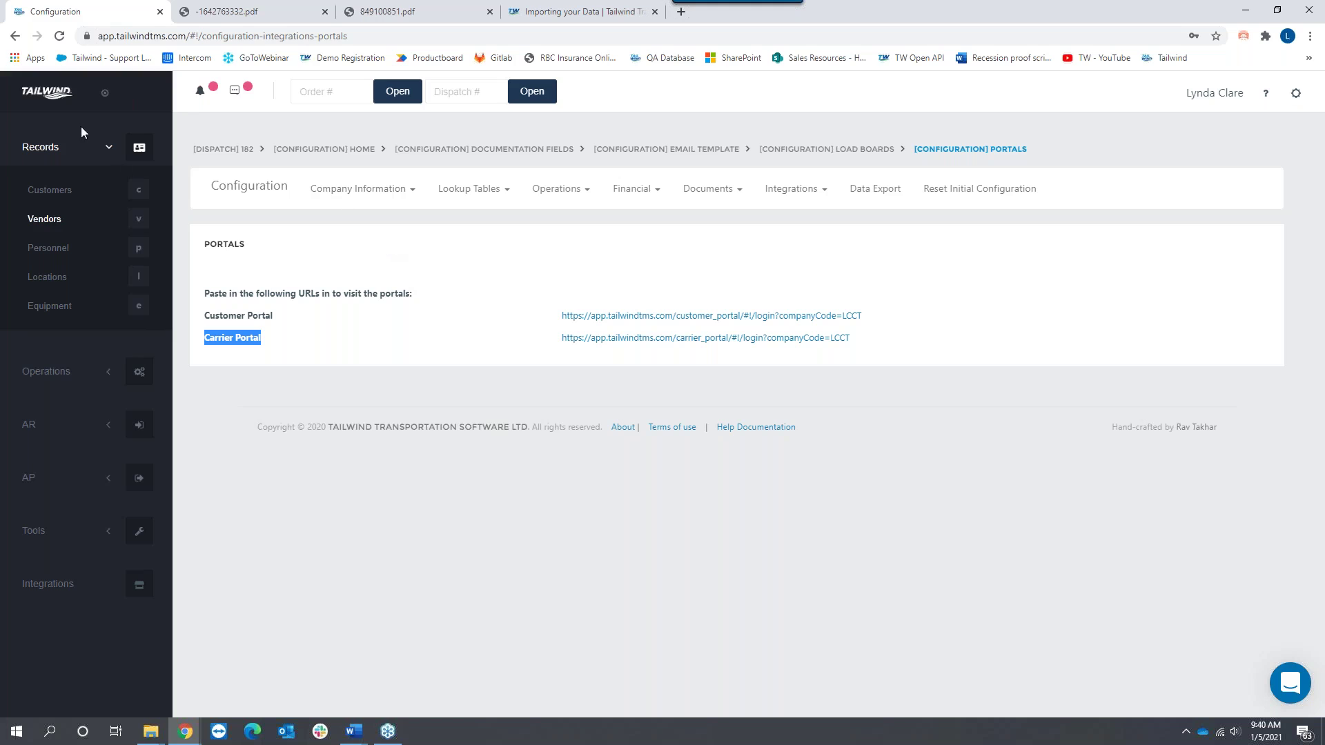
Step: Open the 3M Company customer record to see its contacts, then return to the Customer list
{"action": "left_click", "coordinate": [53, 195]}
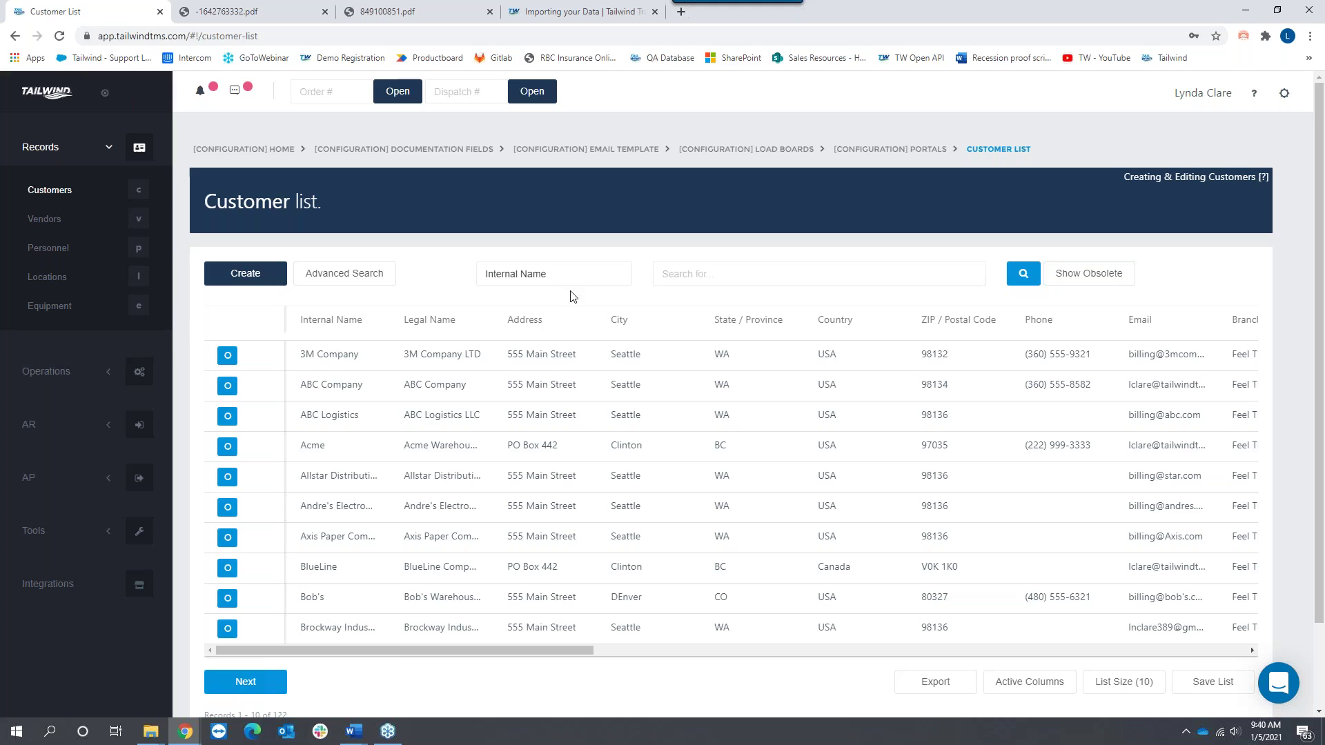
{"action": "left_click", "coordinate": [228, 356]}
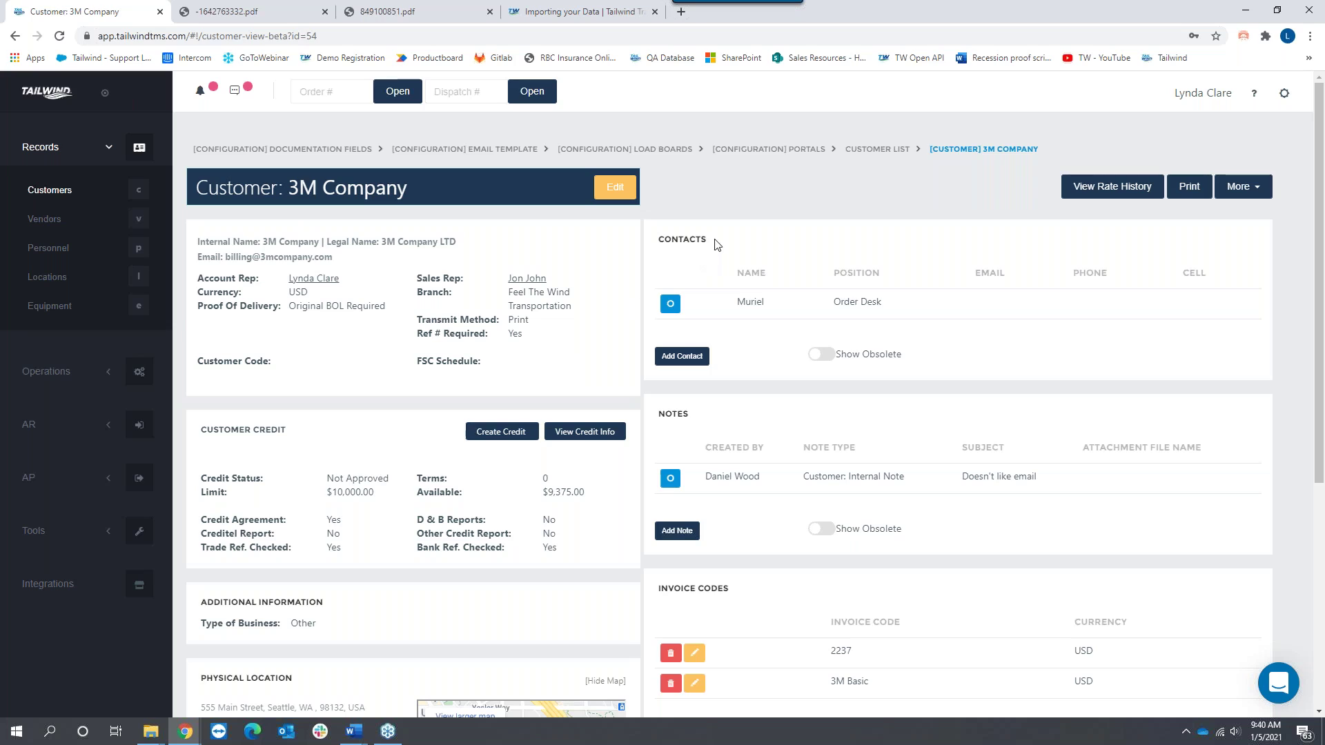
{"action": "left_click_drag", "start_coordinate": [715, 243], "coordinate": [657, 239]}
{"action": "left_click", "coordinate": [58, 193]}
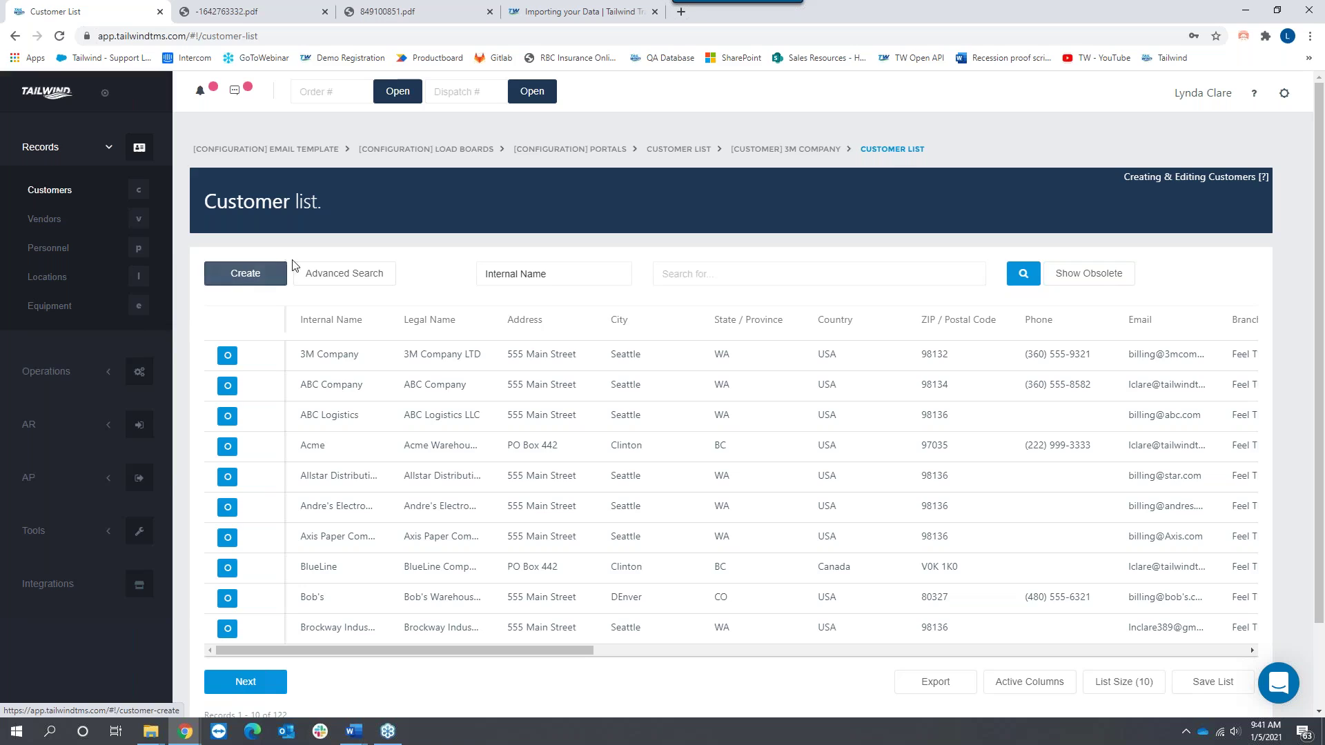
Step: Create a new customer named 'Jones Manufacturing' with legal name 'Jones Manufacturing Inc'
{"action": "left_click", "coordinate": [253, 275]}
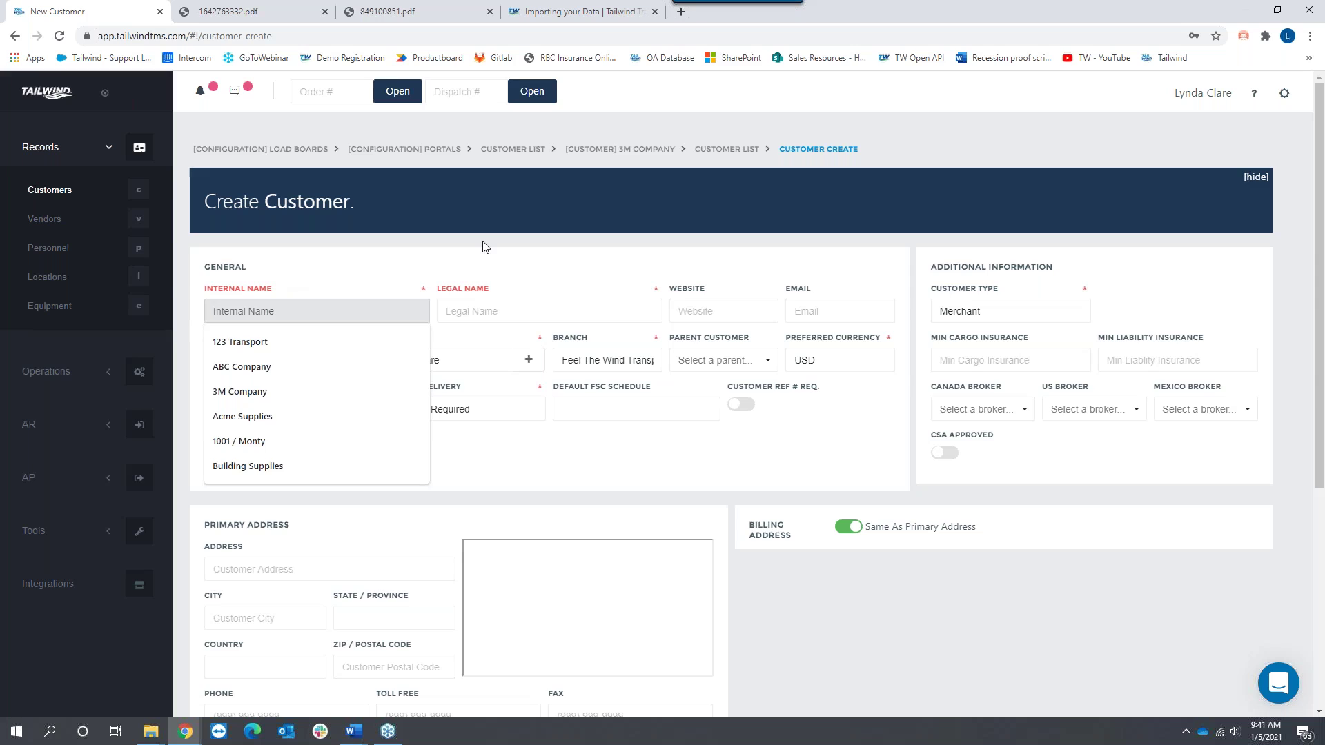
{"action": "type", "text": "Jones Man"}
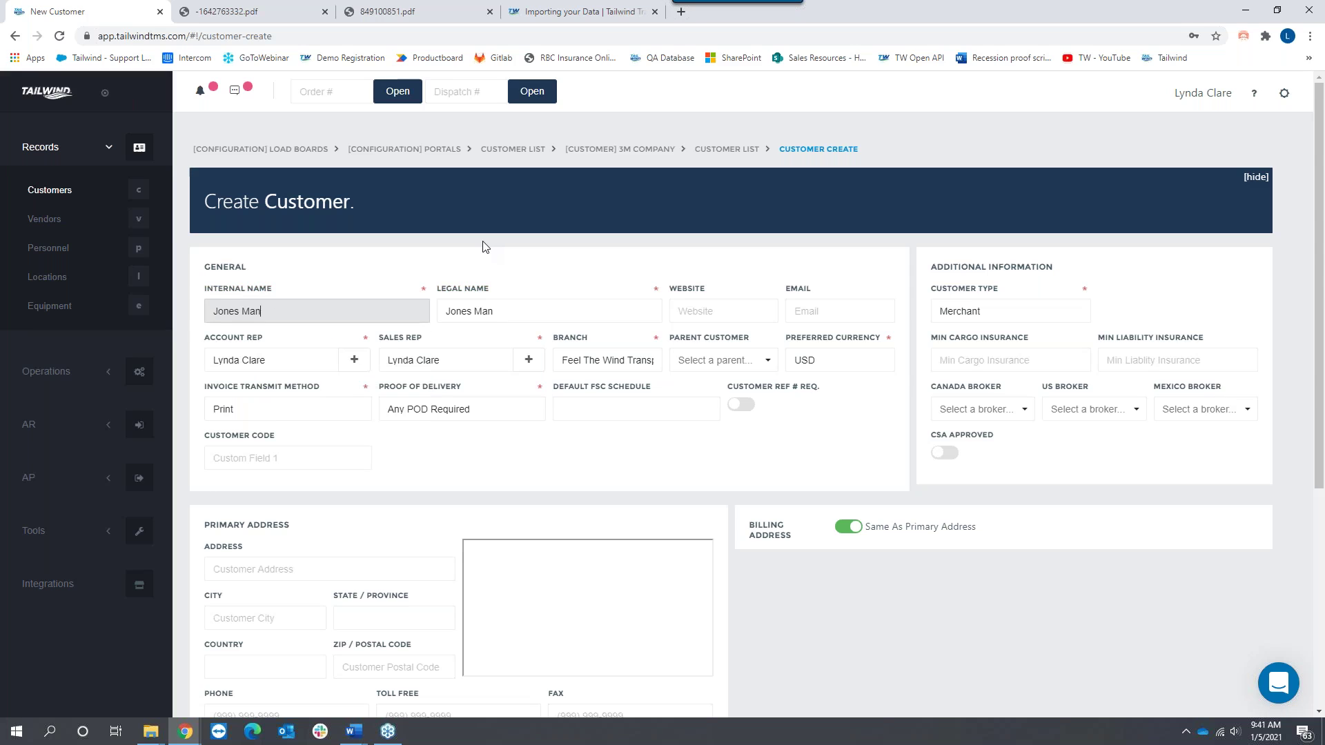
{"action": "type", "text": "ufacturing"}
{"action": "left_click", "coordinate": [544, 307]}
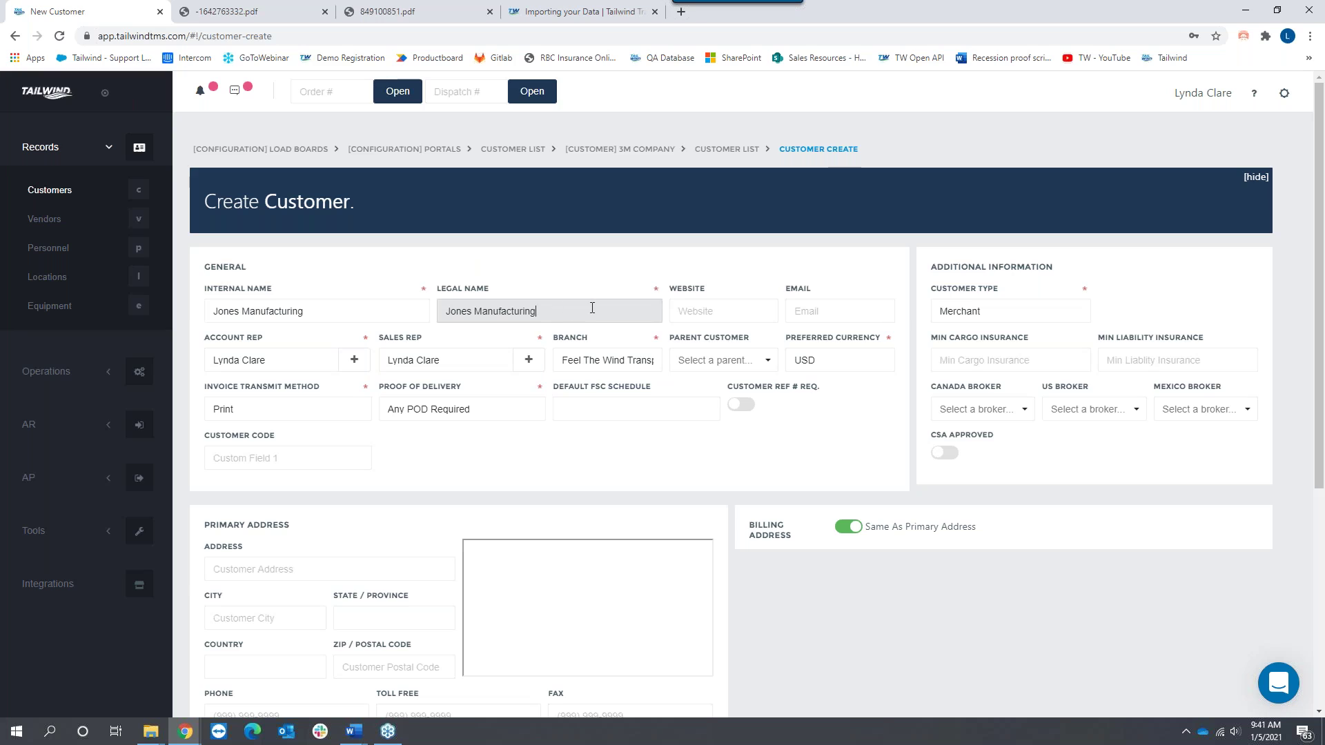
{"action": "type", "text": "Inc."}
{"action": "left_click_drag", "start_coordinate": [490, 290], "coordinate": [442, 290]}
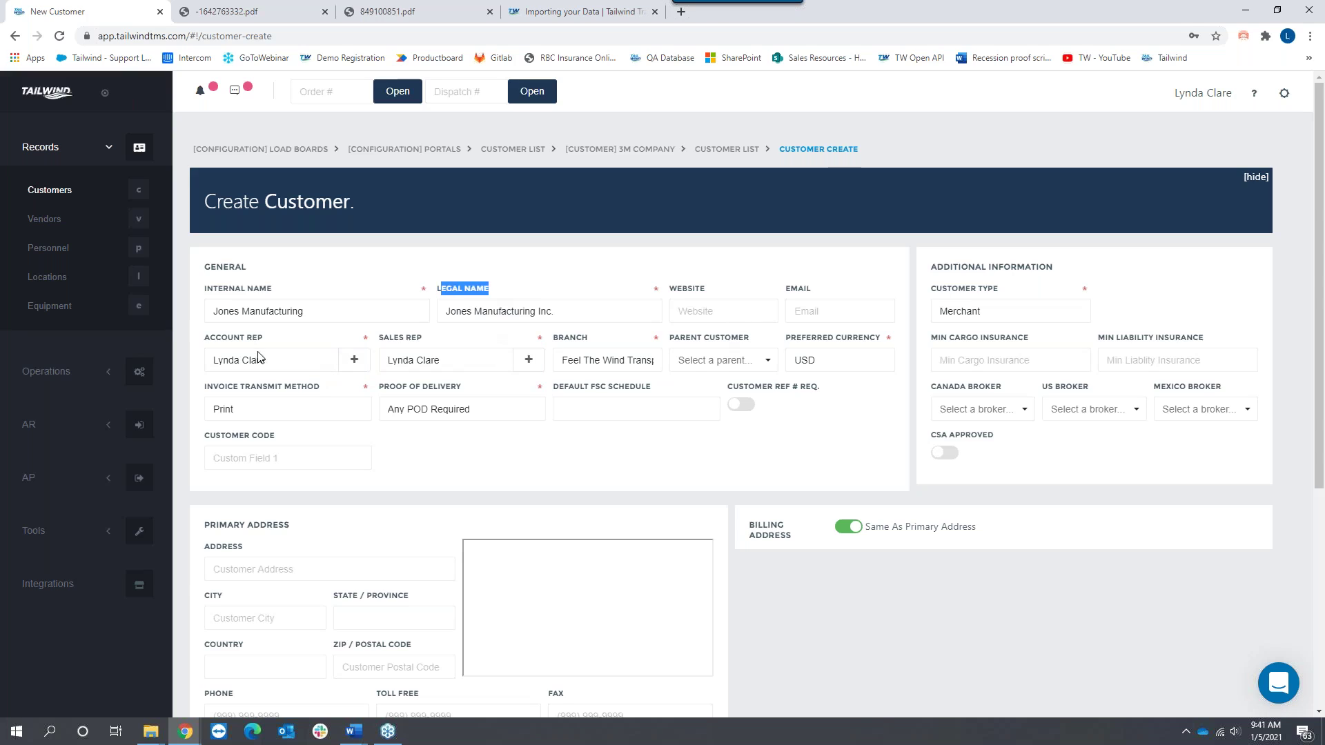
Step: Keep the current account rep and Feel The Wind Transportation branch, and require customer reference numbers
{"action": "left_click", "coordinate": [282, 364]}
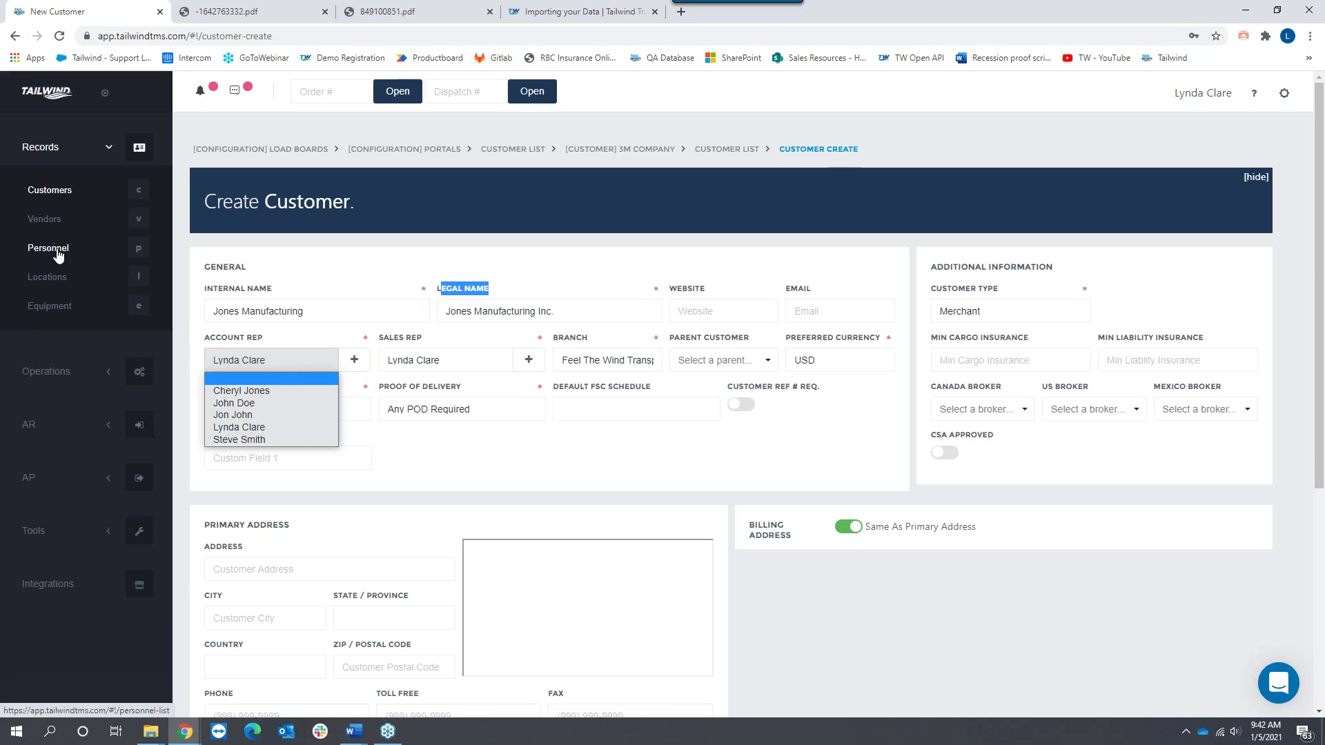
{"action": "left_click", "coordinate": [279, 353]}
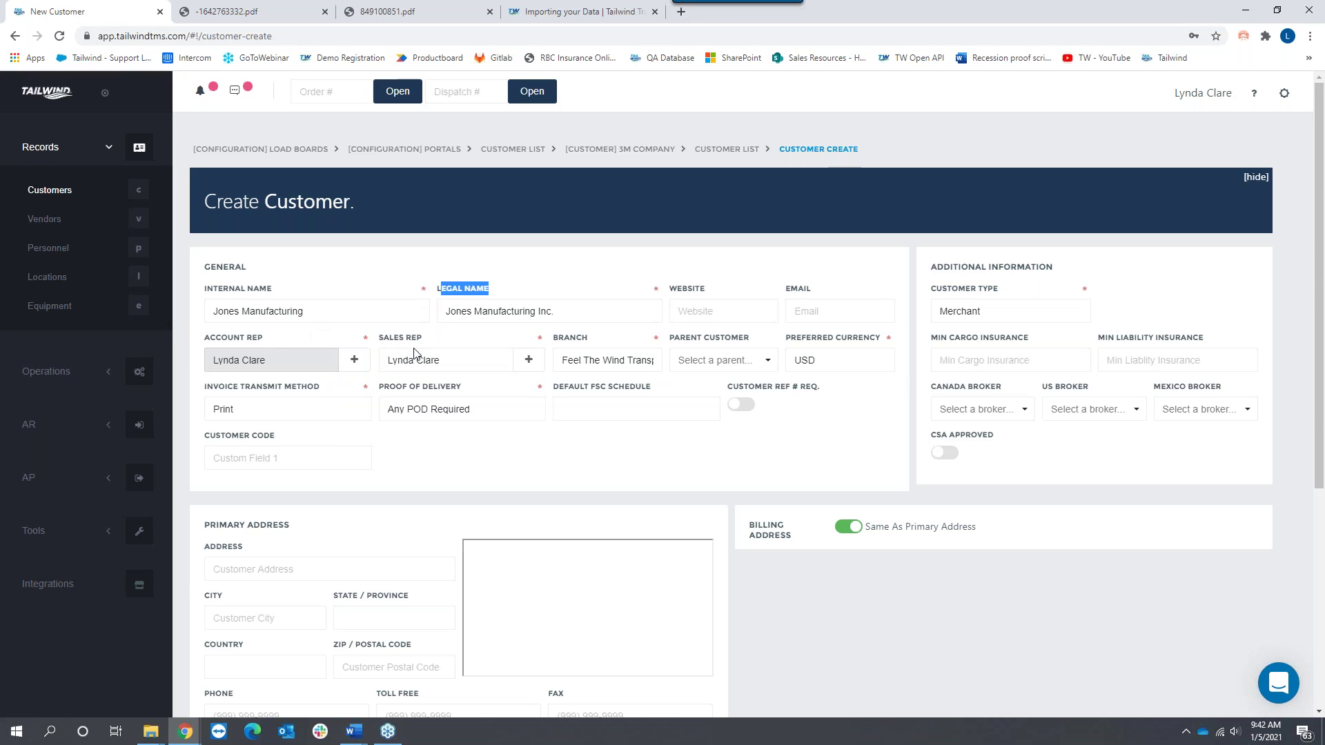
{"action": "left_click", "coordinate": [618, 363]}
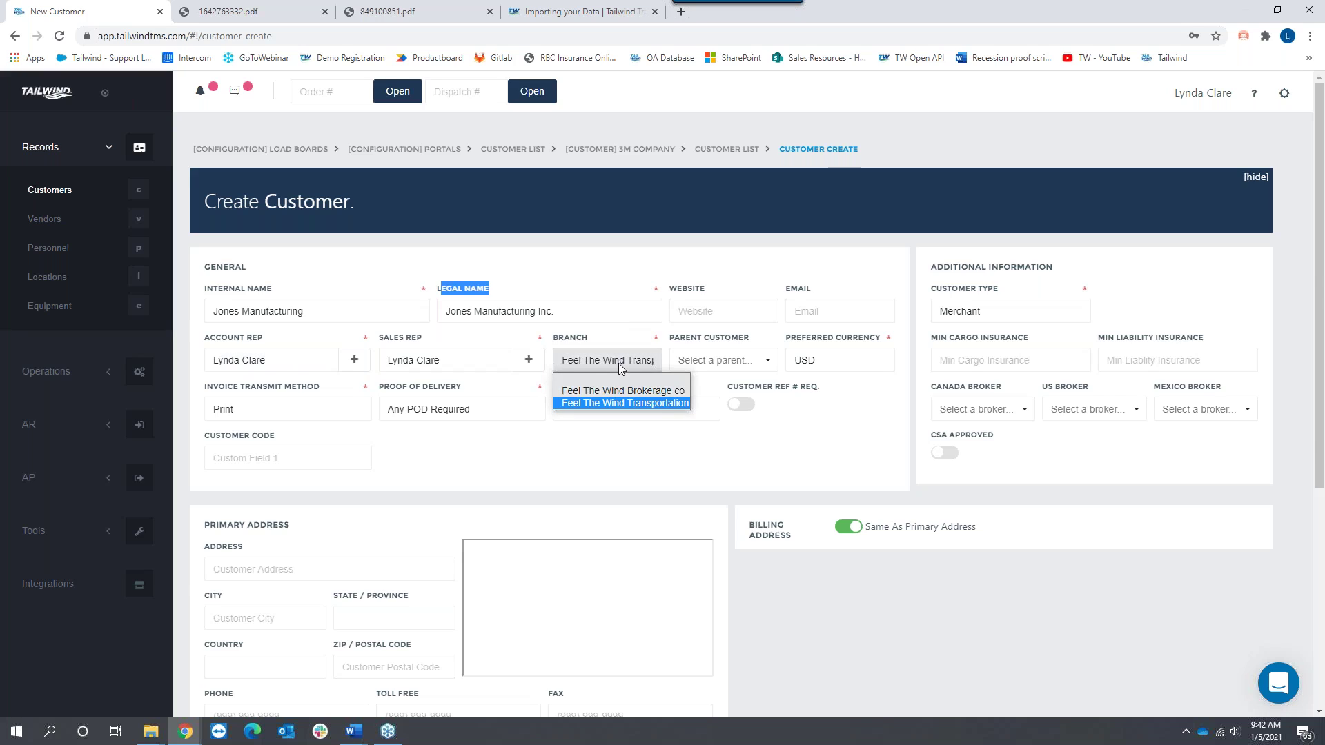
{"action": "left_click", "coordinate": [614, 406]}
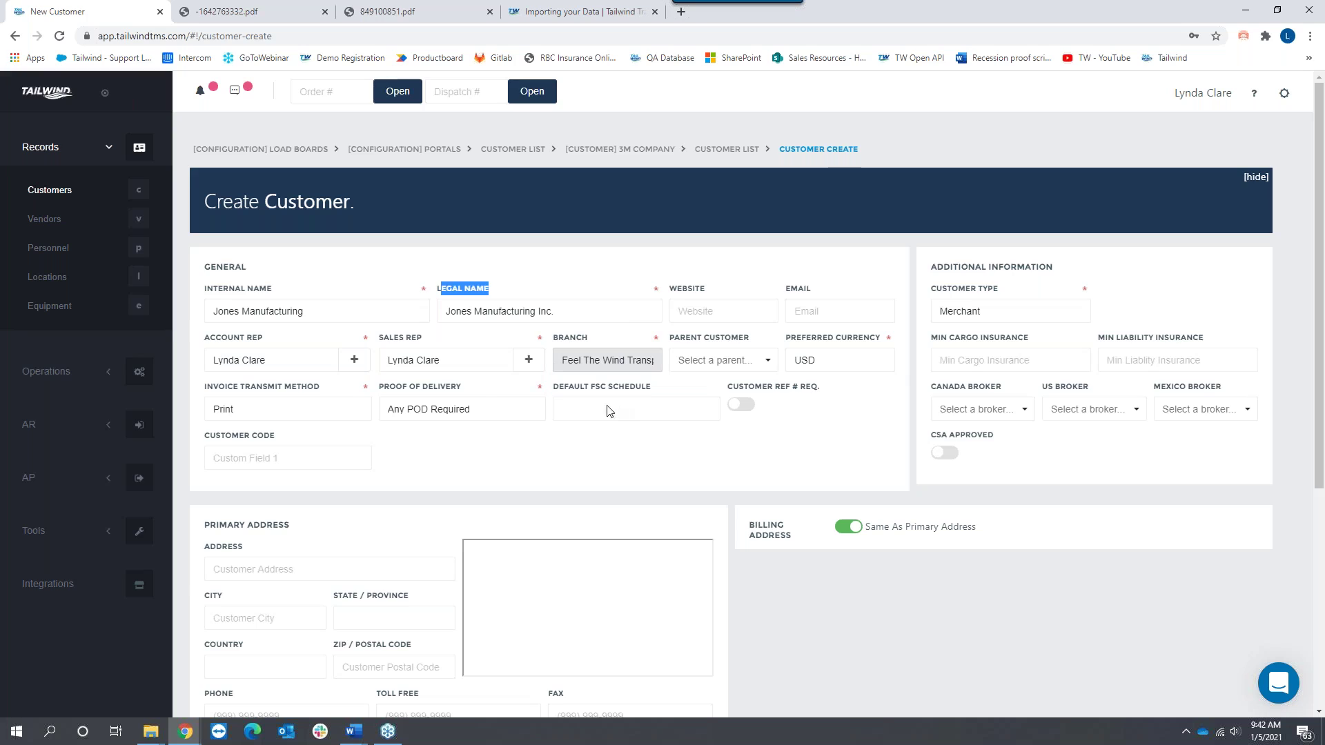
{"action": "left_click", "coordinate": [743, 407]}
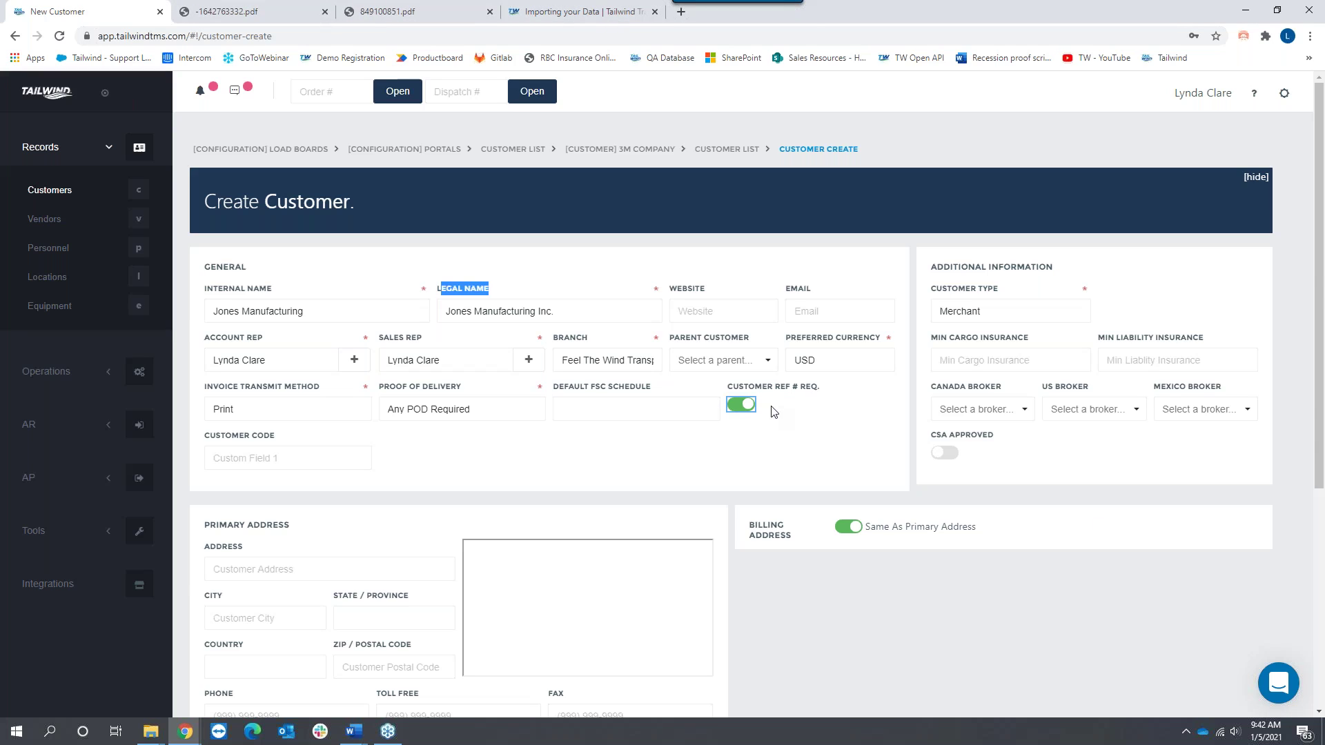
{"action": "left_click", "coordinate": [285, 409]}
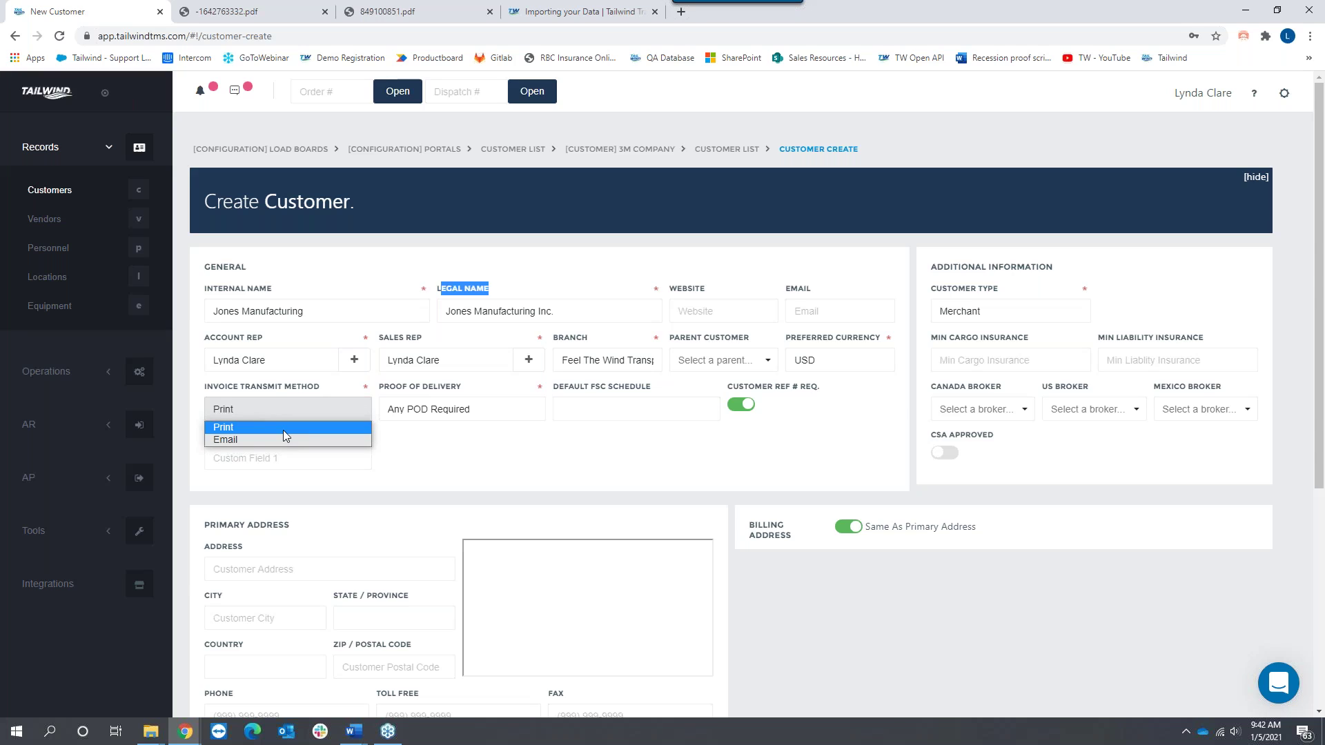
Step: Send this customer's invoices by Email and fill in the customer's billing e-mail address
{"action": "left_click", "coordinate": [234, 439]}
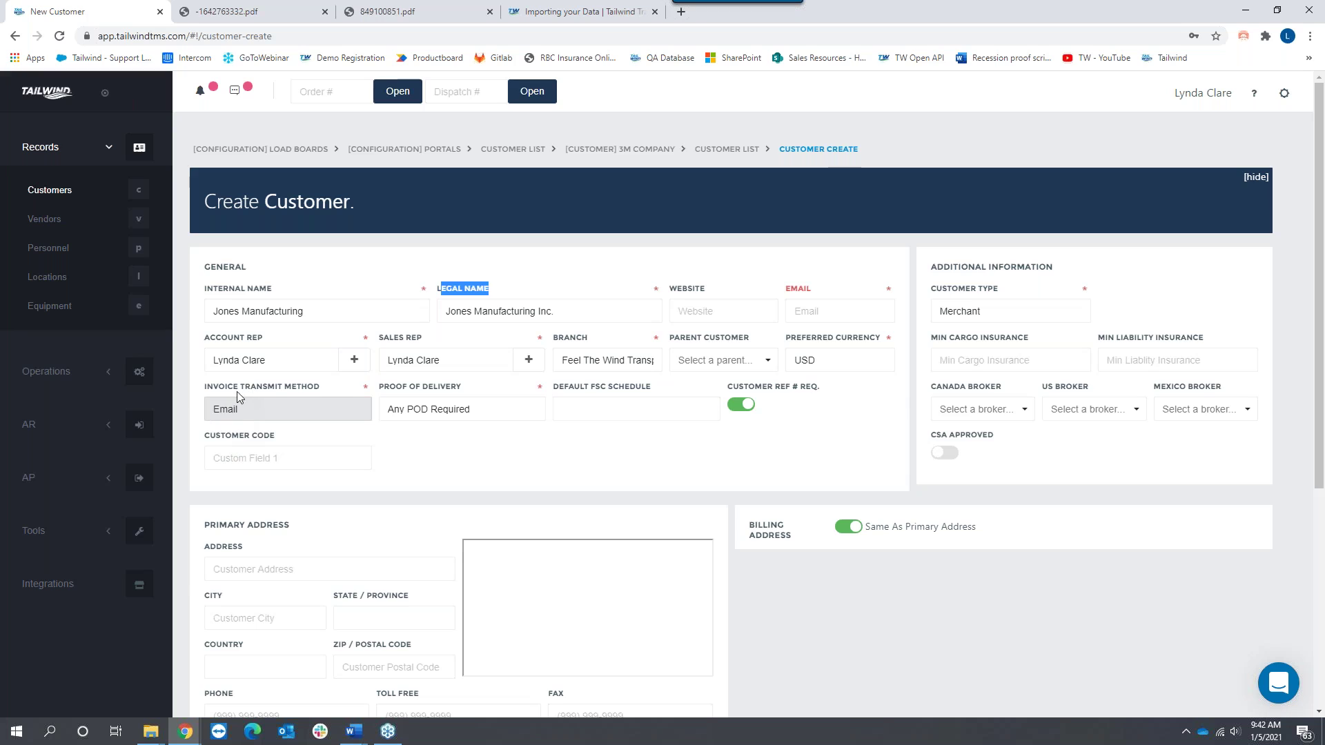
{"action": "left_click_drag", "start_coordinate": [239, 388], "coordinate": [343, 389]}
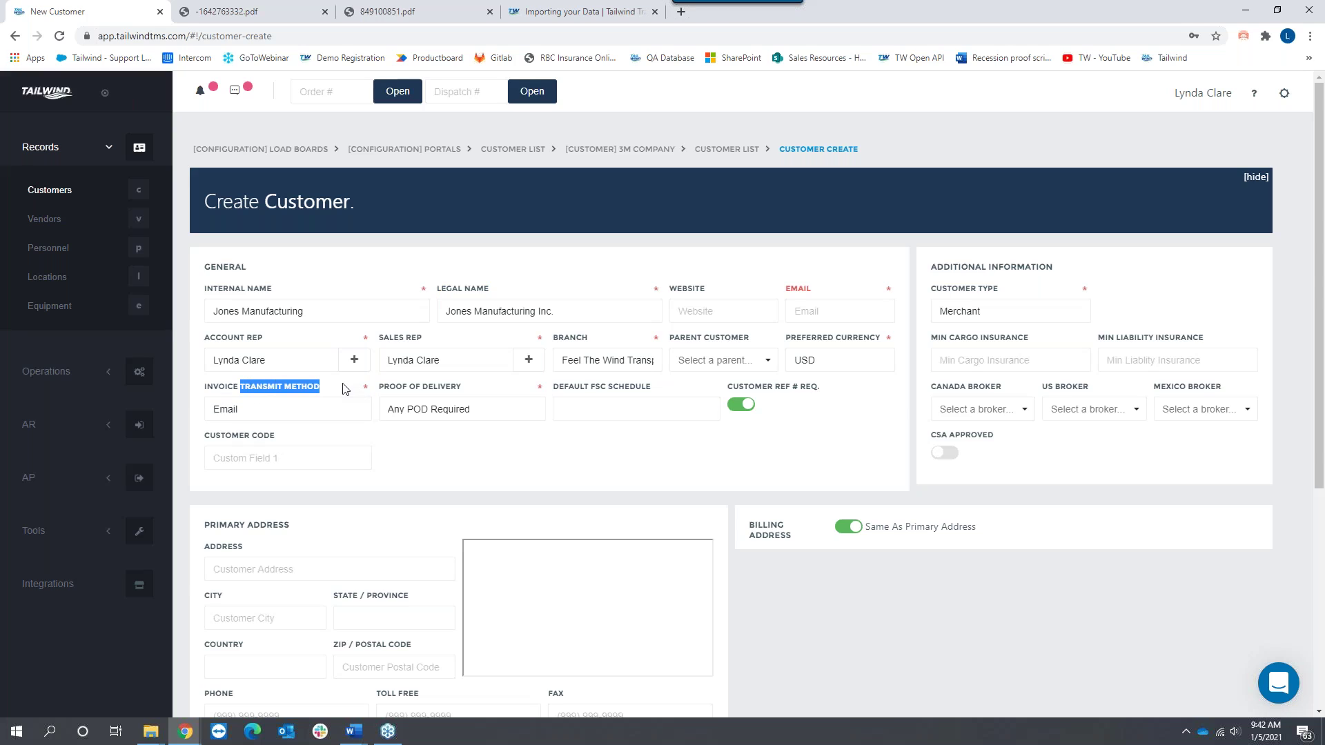
{"action": "left_click", "coordinate": [817, 317]}
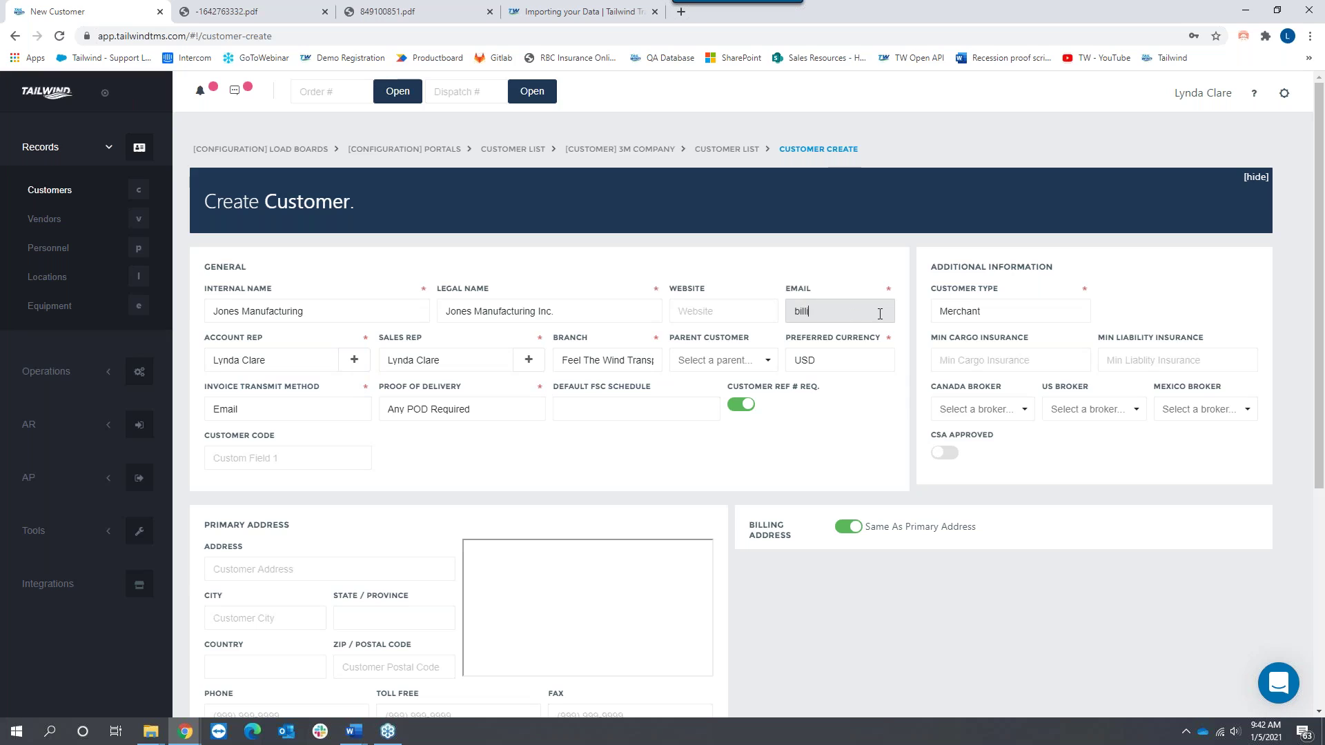
Step: Keep Merchant as the customer type, noting the minimum insurance fields
{"action": "left_click_drag", "start_coordinate": [999, 289], "coordinate": [930, 295]}
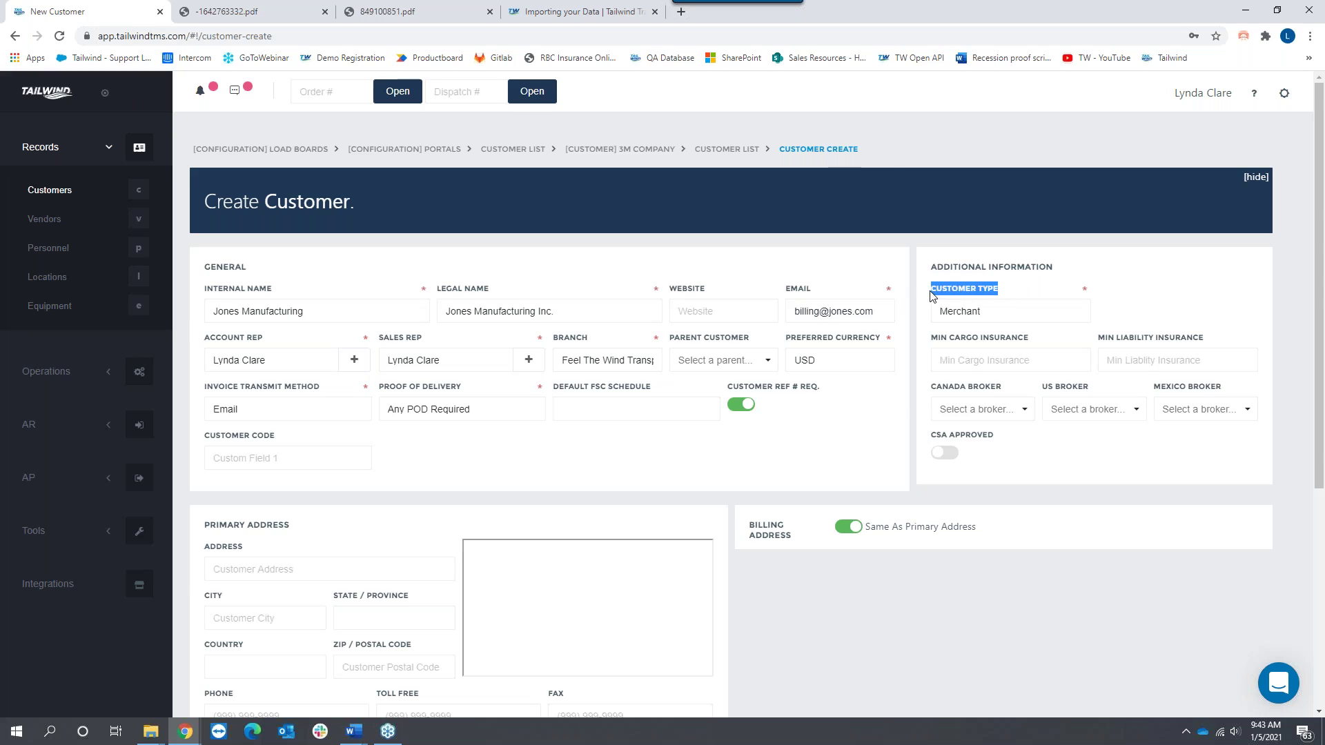
{"action": "left_click", "coordinate": [994, 312]}
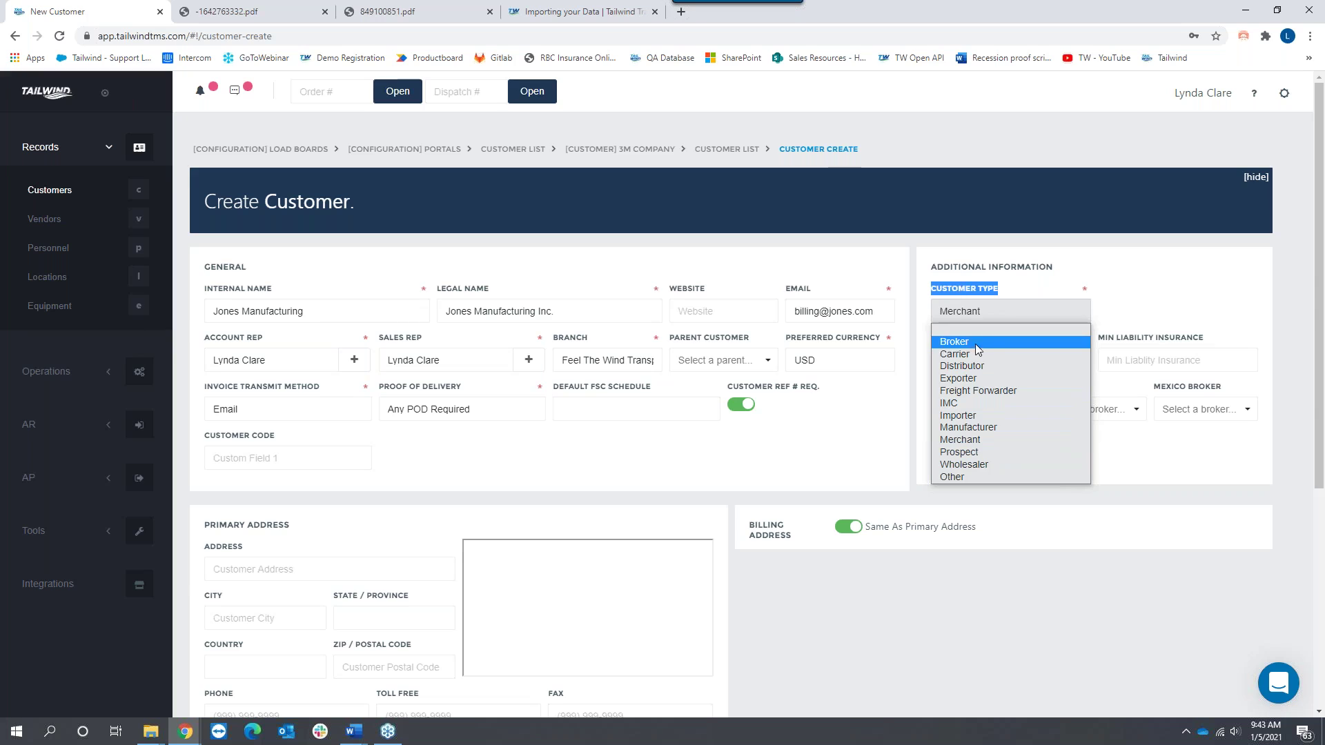
{"action": "left_click", "coordinate": [980, 317]}
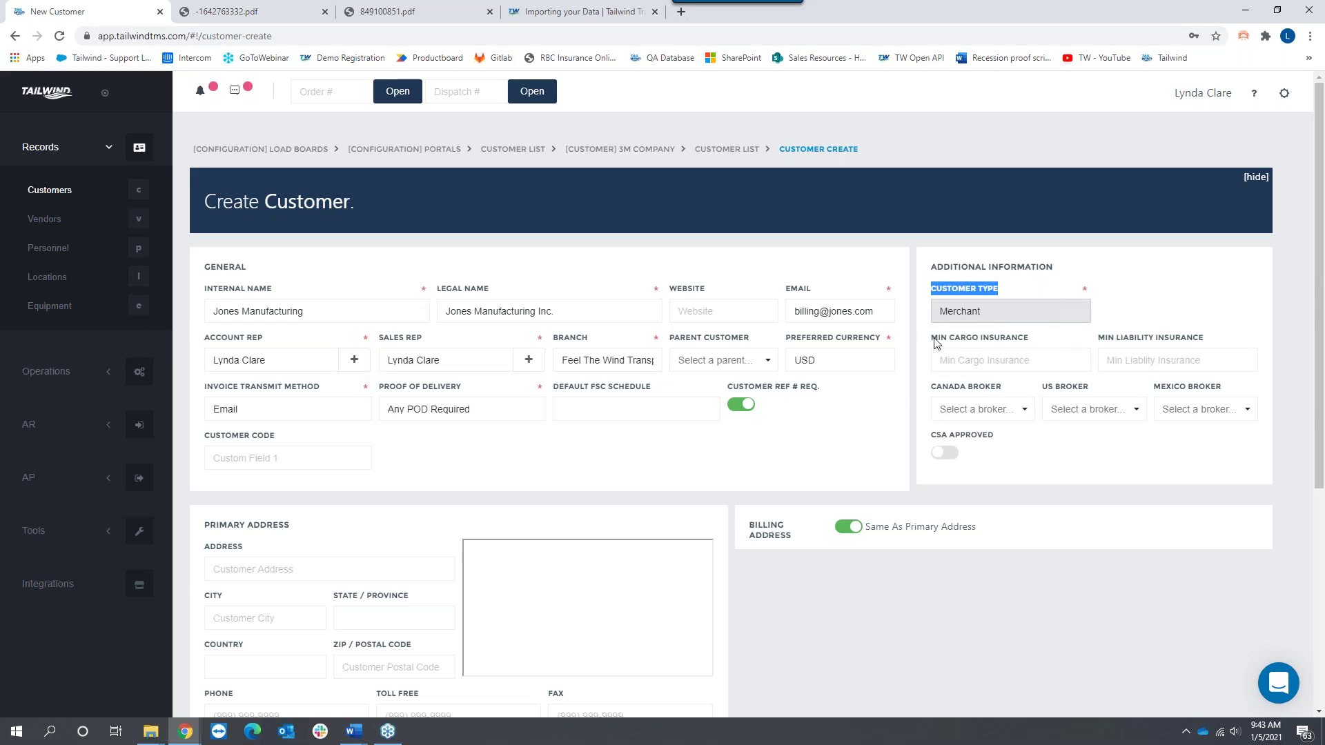
{"action": "left_click_drag", "start_coordinate": [933, 338], "coordinate": [1089, 324]}
{"action": "left_click", "coordinate": [1048, 325]}
{"action": "left_click", "coordinate": [1088, 314]}
{"action": "left_click", "coordinate": [1076, 307]}
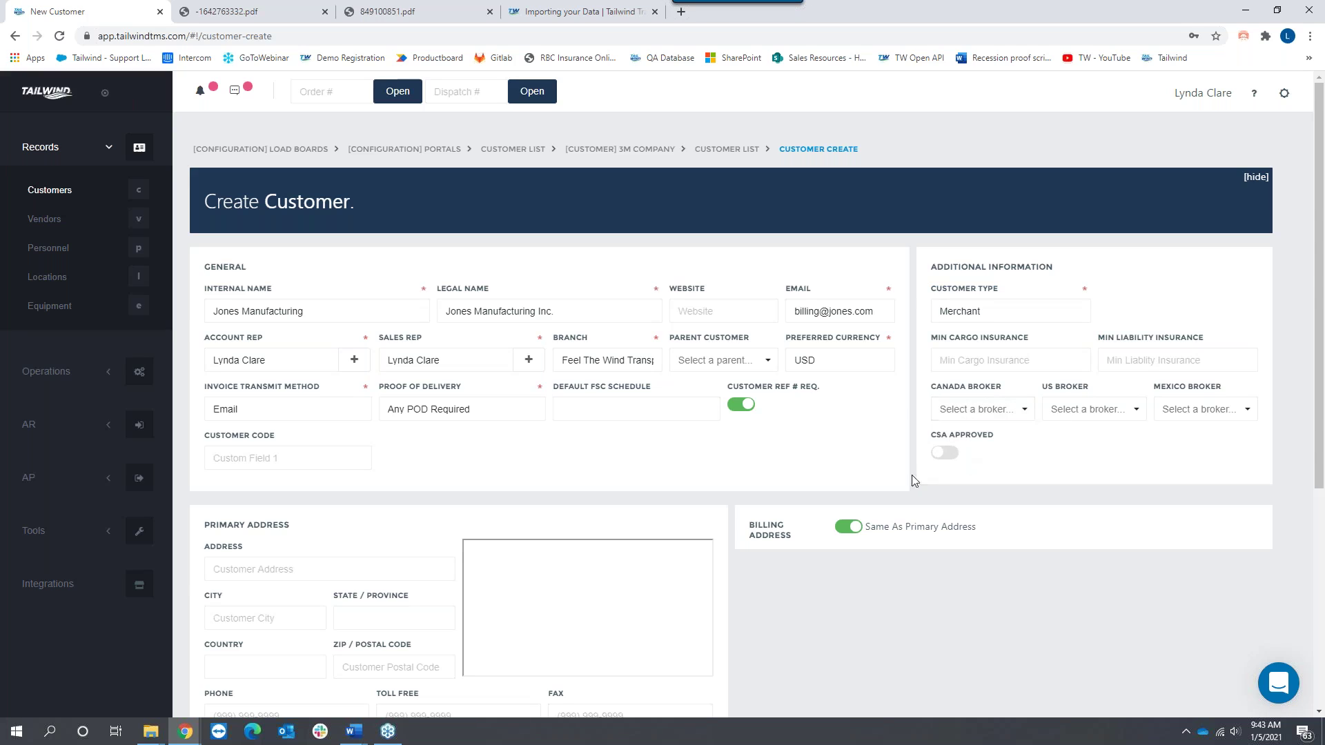
Step: Enter the primary address 555 Main Street, Seattle, WA
{"action": "left_click_drag", "start_coordinate": [294, 528], "coordinate": [205, 526]}
{"action": "scroll", "coordinate": [245, 363], "scroll_direction": "down", "scroll_amount": 3}
{"action": "left_click", "coordinate": [246, 364]}
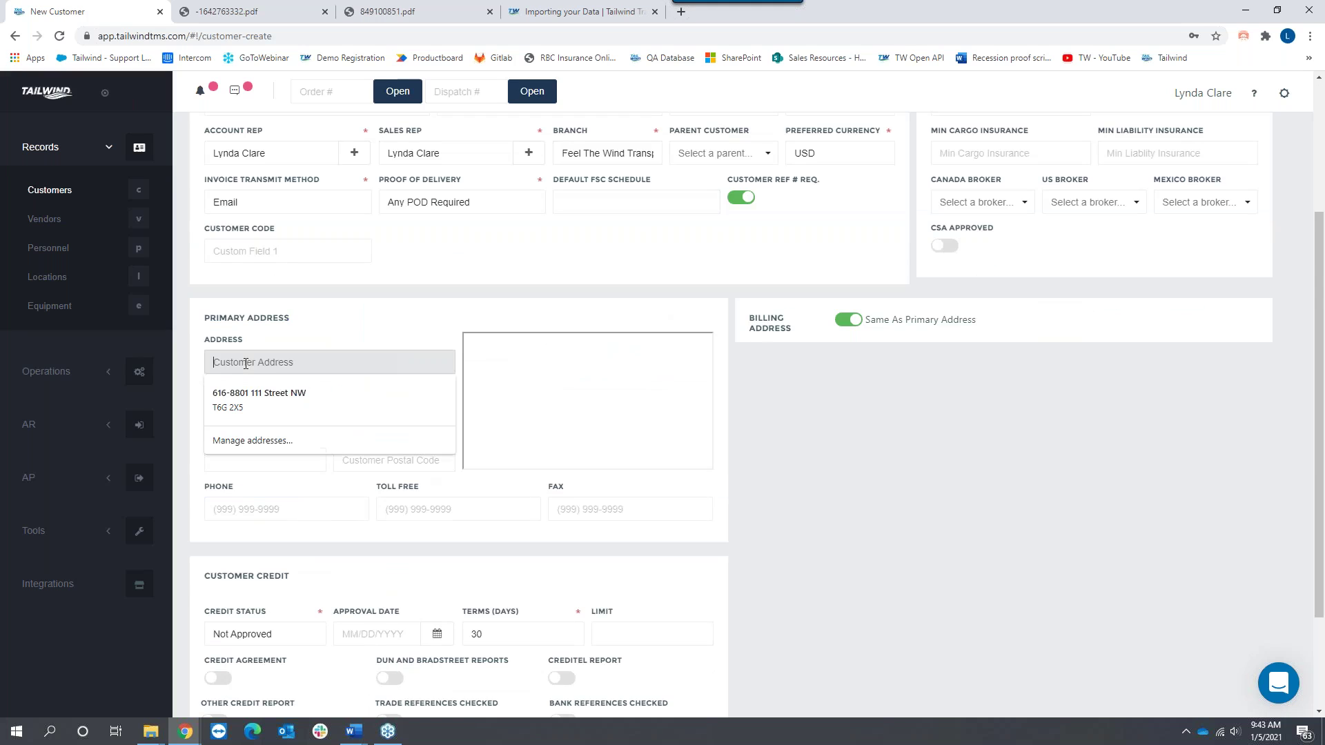
{"action": "type", "text": "55"}
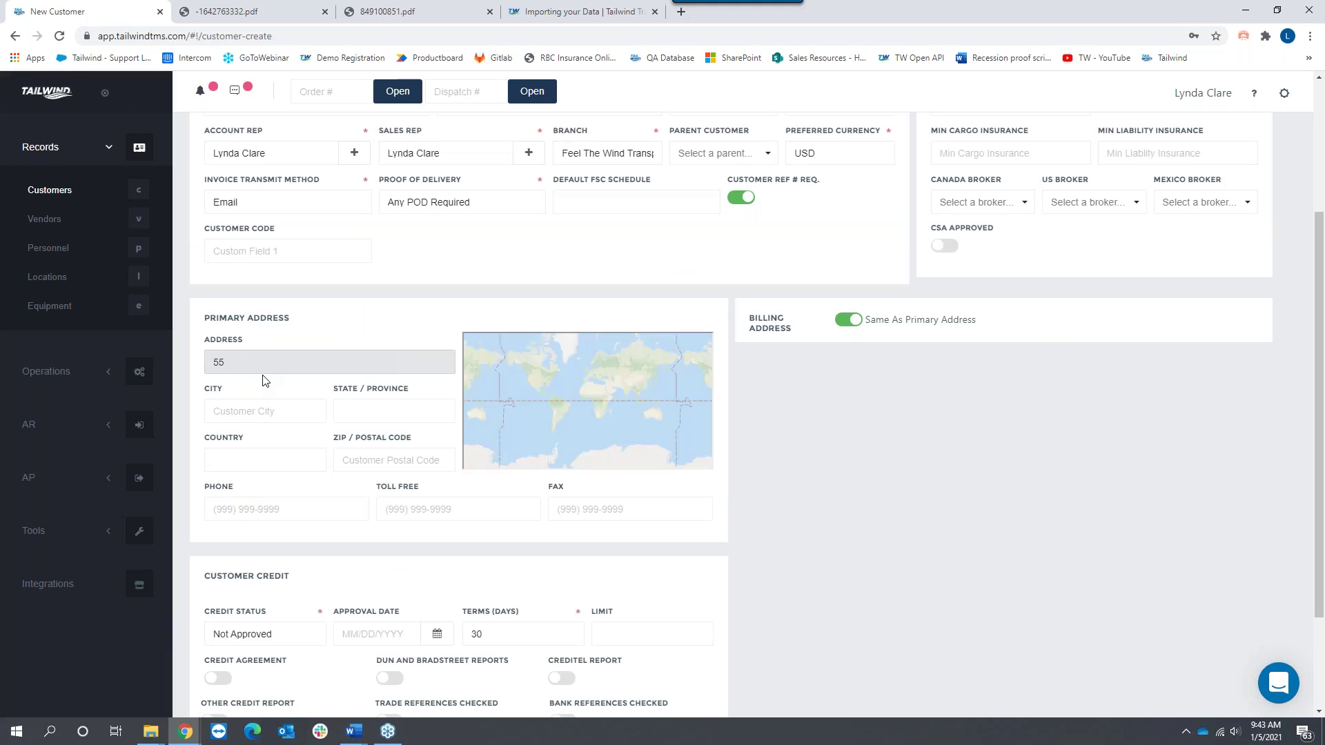
{"action": "type", "text": "5 Main Street"}
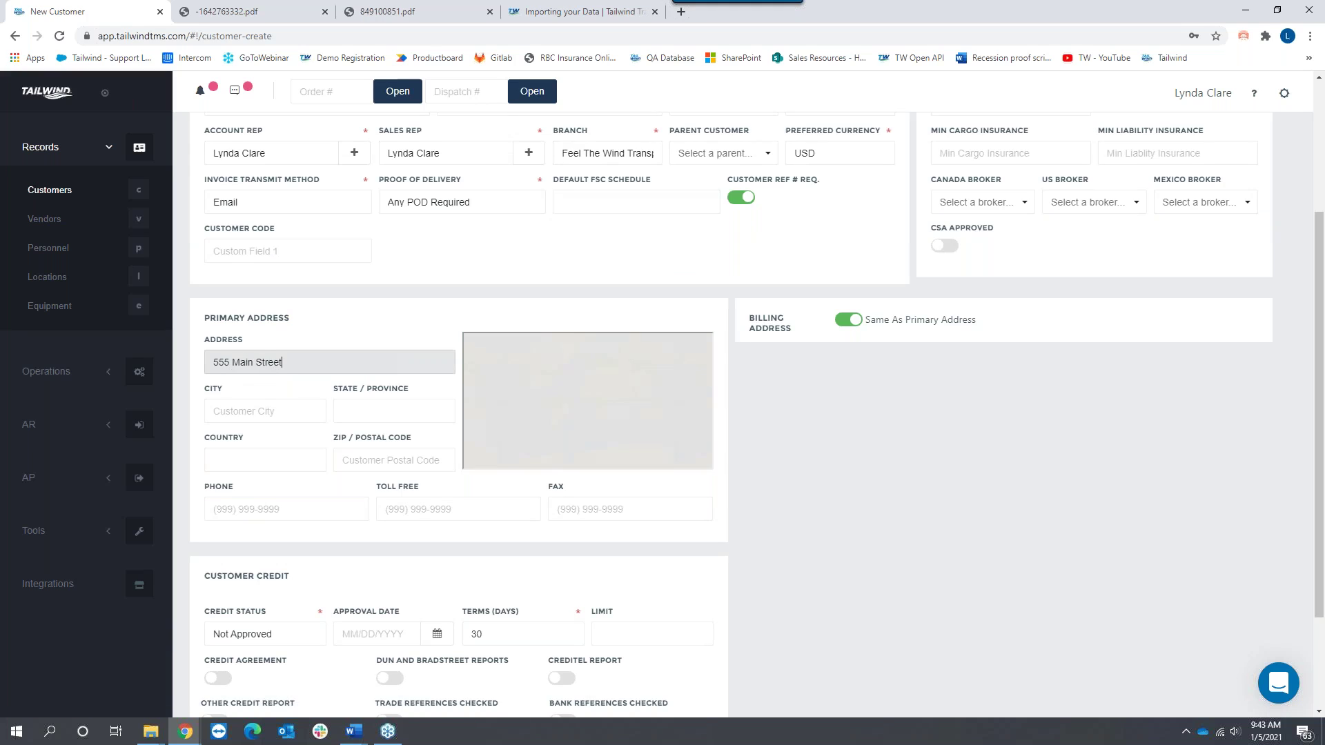
{"action": "left_click", "coordinate": [265, 410]}
{"action": "type", "text": "Seattle"}
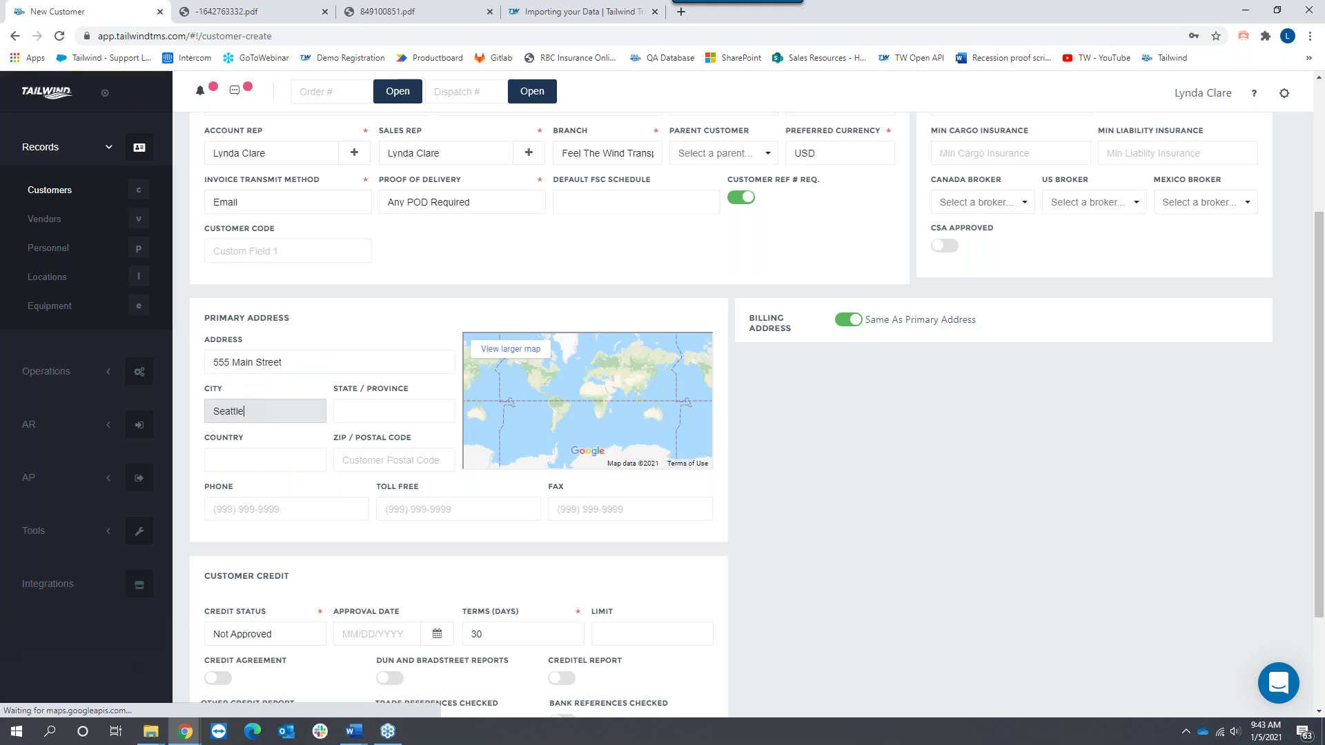
{"action": "key", "text": "Tab"}
{"action": "type", "text": "WA"}
{"action": "key", "text": "Tab"}
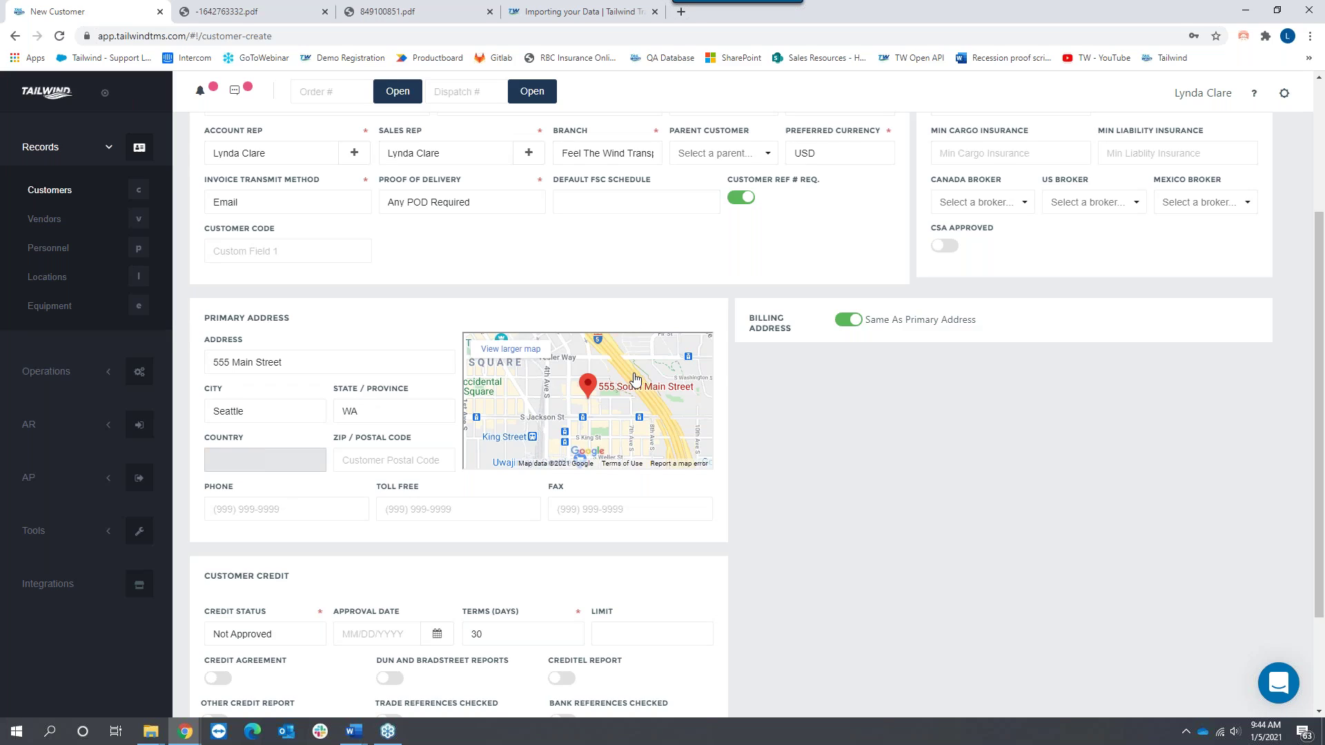
Step: Set the primary address country to USA and zip code to 98136
{"action": "left_click", "coordinate": [288, 462]}
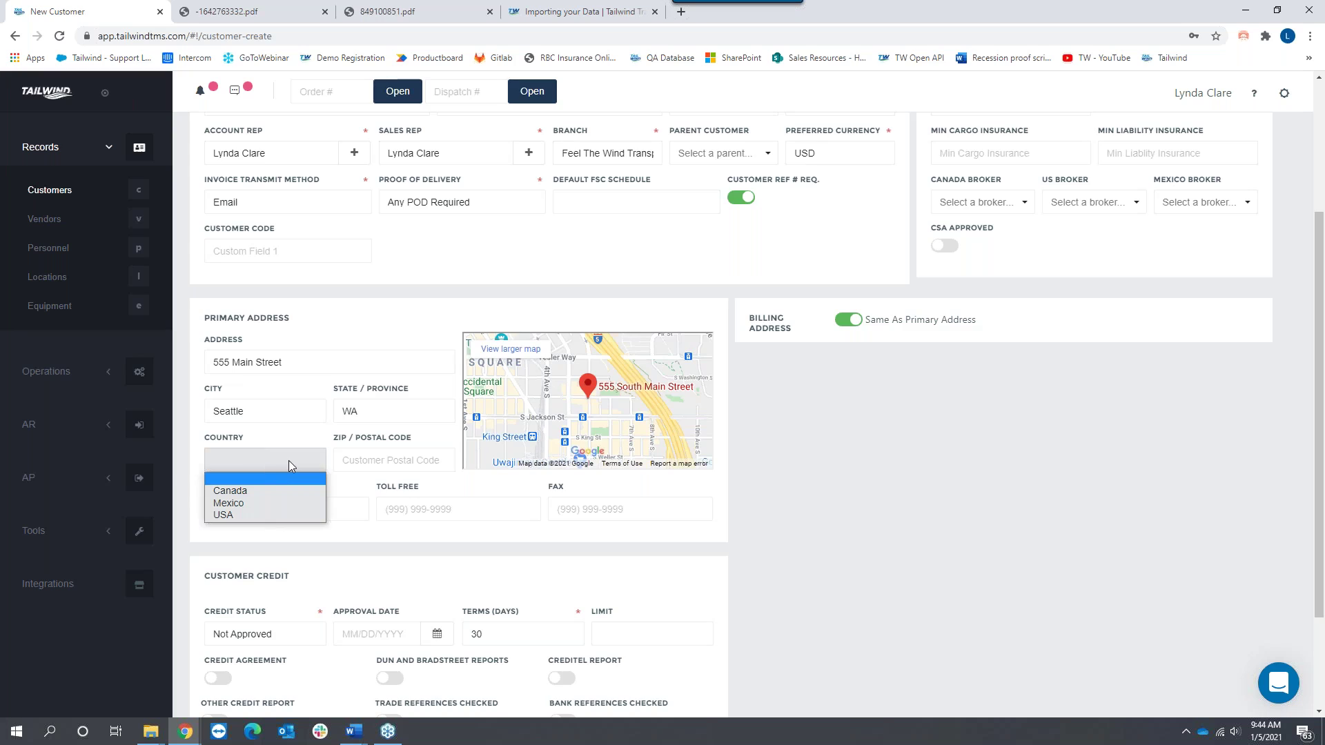
{"action": "key", "text": "u"}
{"action": "key", "text": "Return"}
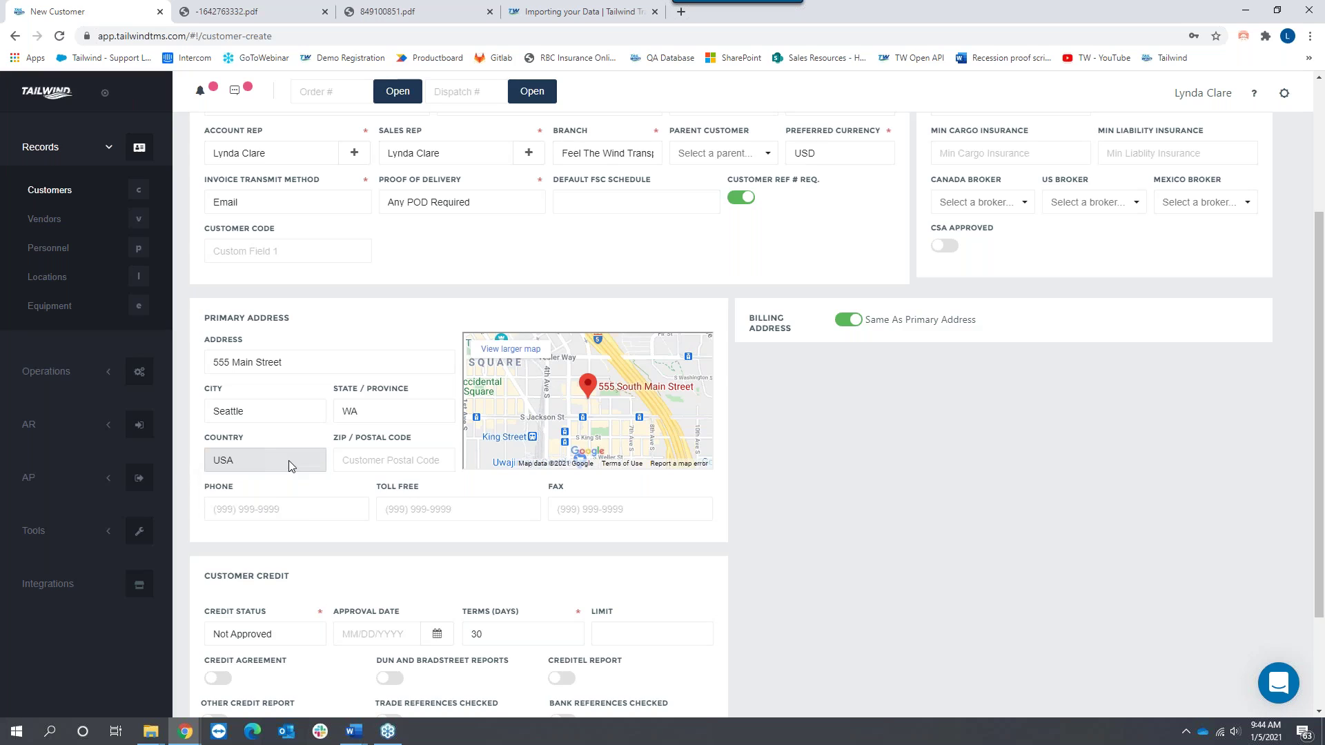
{"action": "left_click", "coordinate": [389, 463]}
{"action": "type", "text": "98136"}
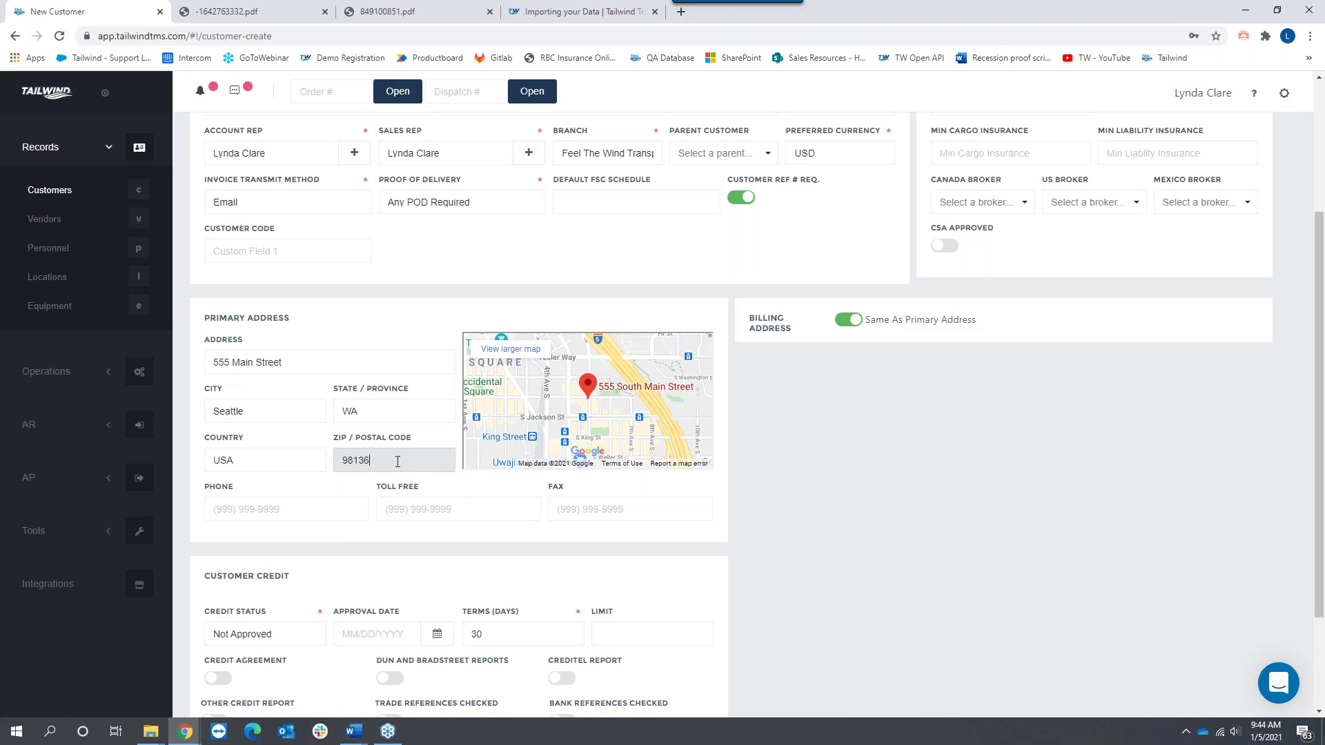
{"action": "key", "text": "Tab"}
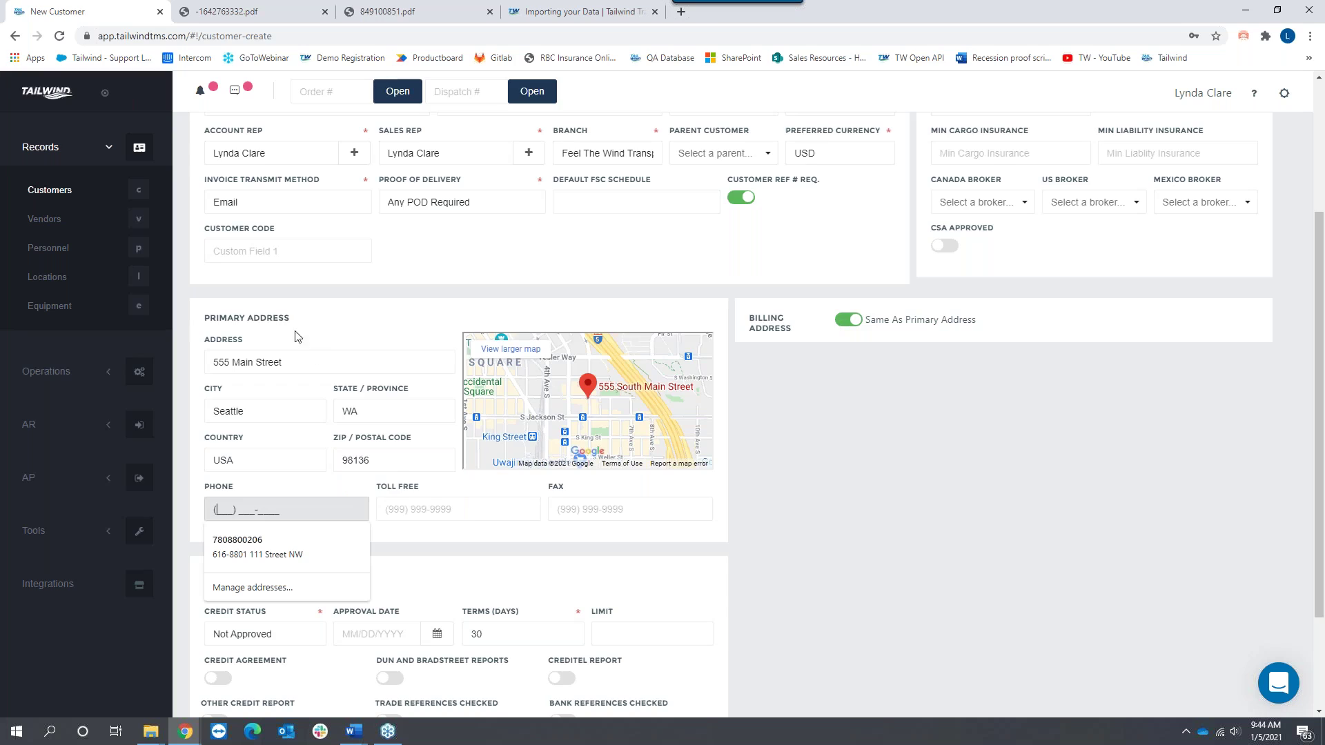
Step: Keep the billing address the same as the primary address
{"action": "left_click_drag", "start_coordinate": [299, 319], "coordinate": [207, 315]}
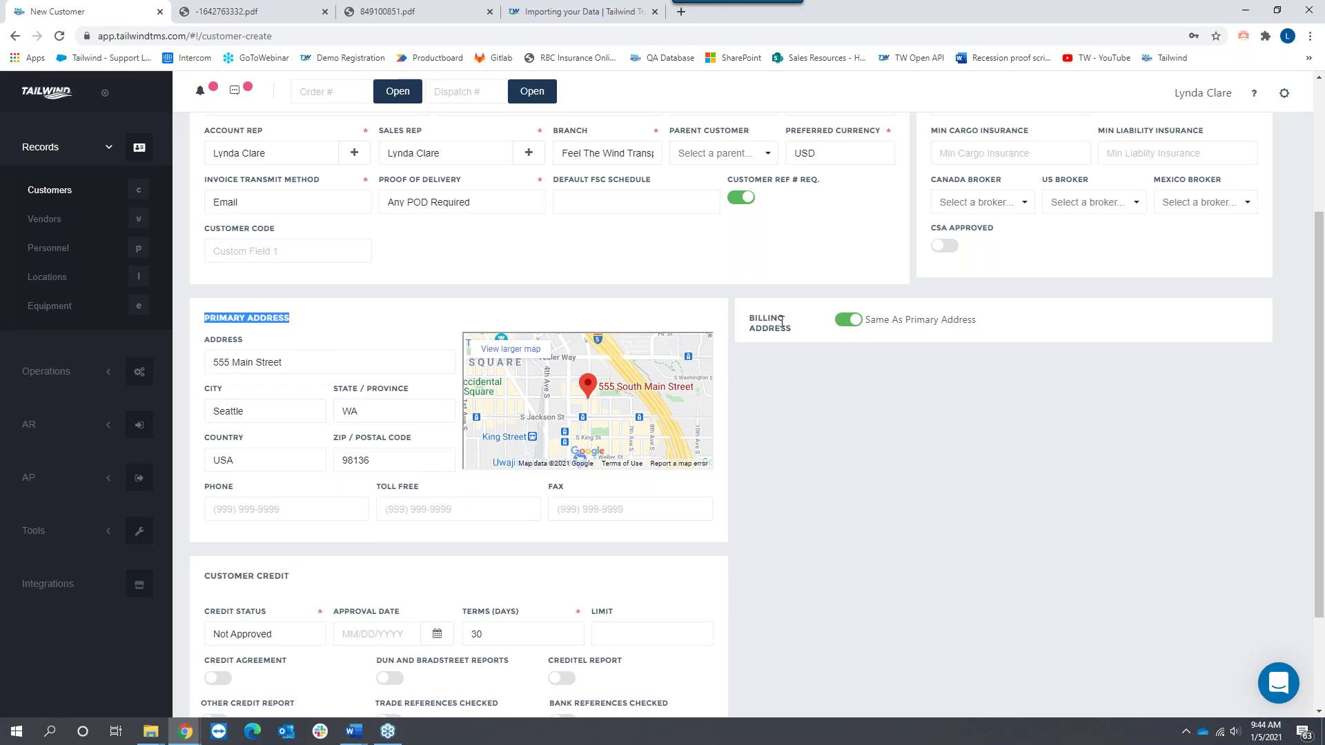
{"action": "left_click_drag", "start_coordinate": [752, 349], "coordinate": [782, 343]}
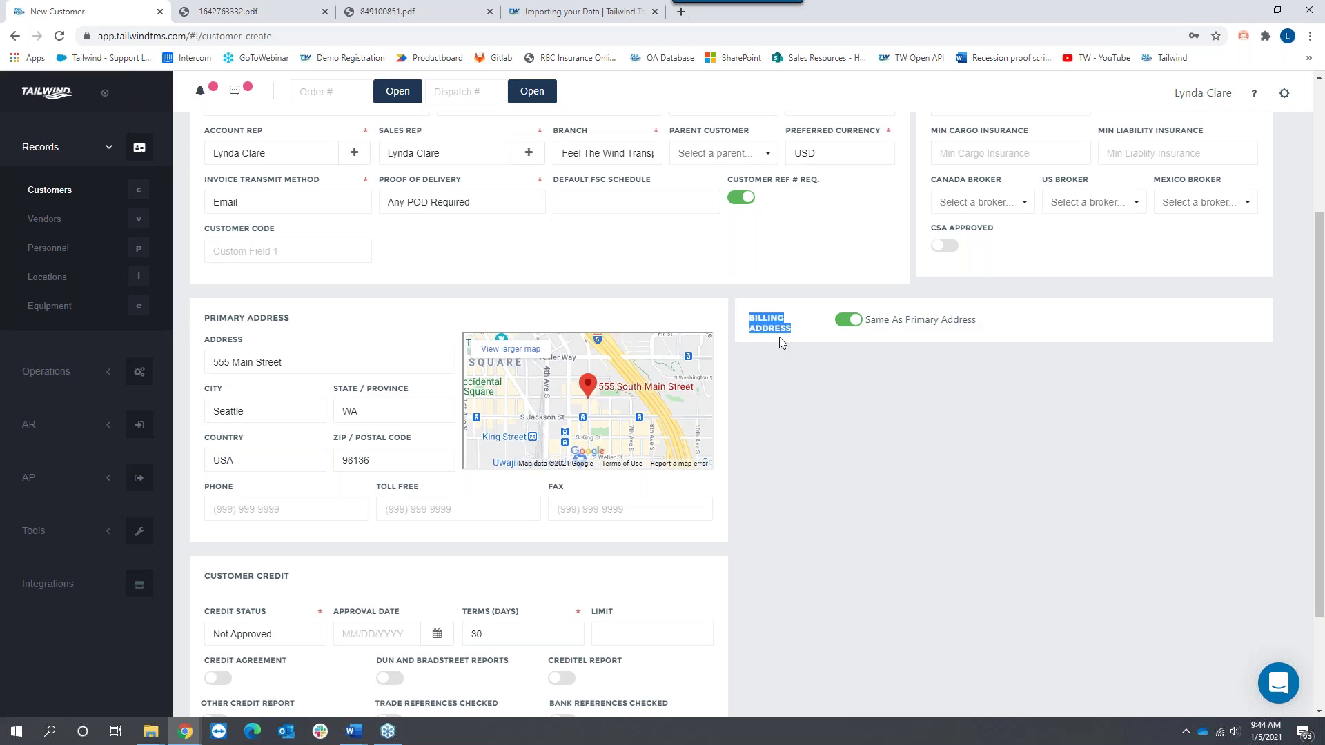
{"action": "left_click", "coordinate": [843, 329]}
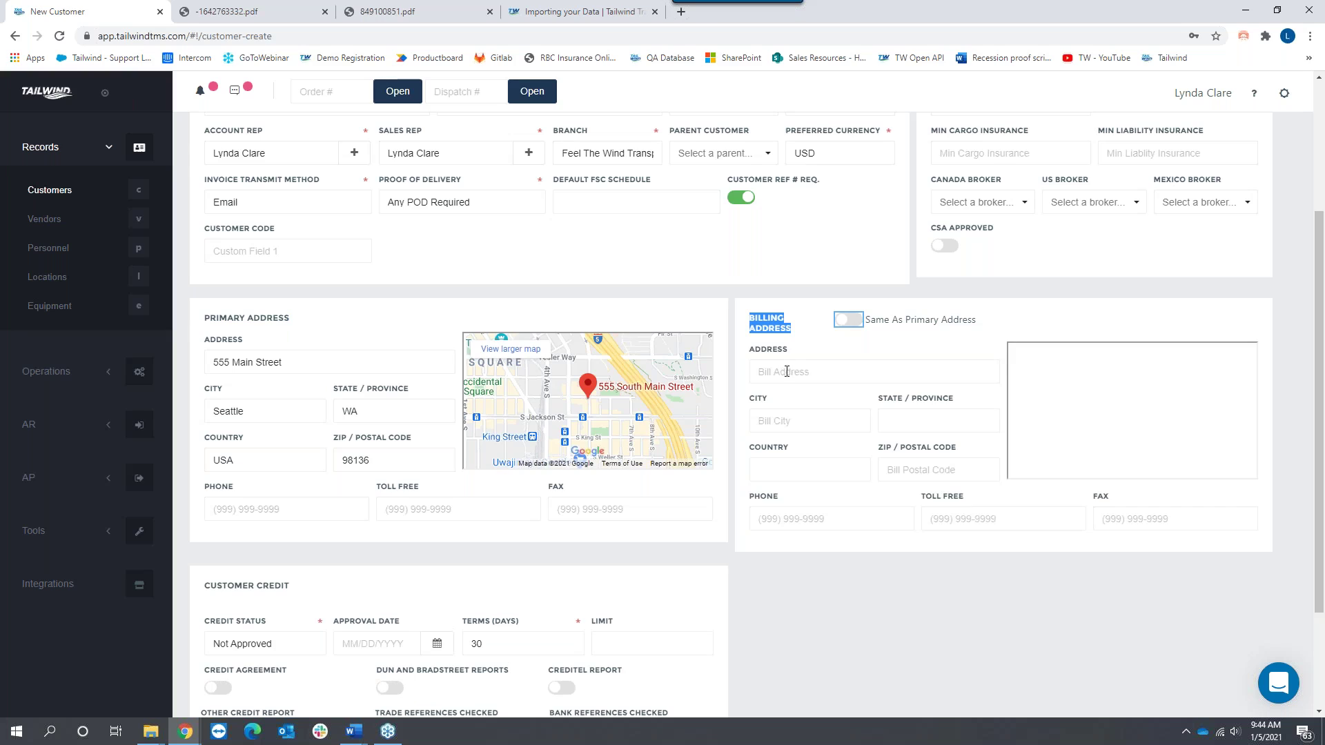
{"action": "left_click", "coordinate": [853, 322]}
{"action": "scroll", "coordinate": [801, 507], "scroll_direction": "down", "scroll_amount": 2}
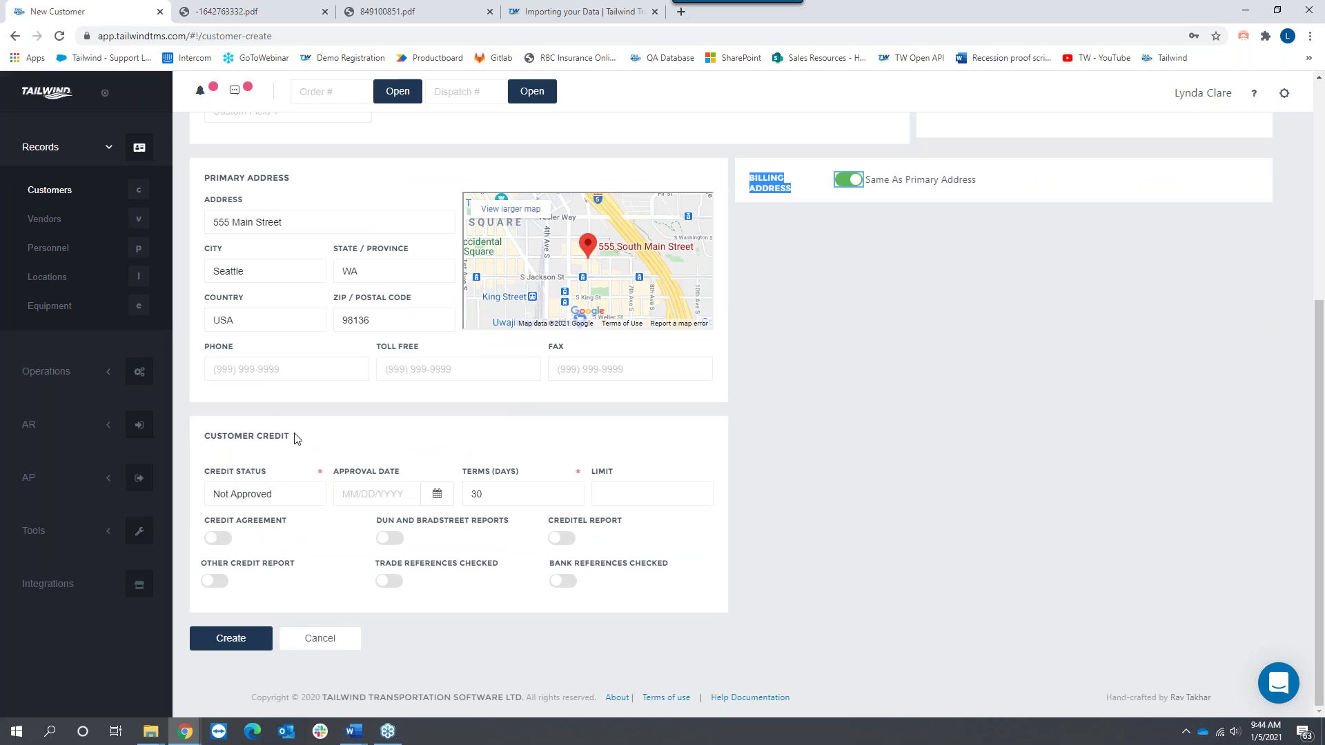
Step: Set the customer's credit status to Approved
{"action": "left_click", "coordinate": [295, 439]}
{"action": "triple_click", "coordinate": [295, 439]}
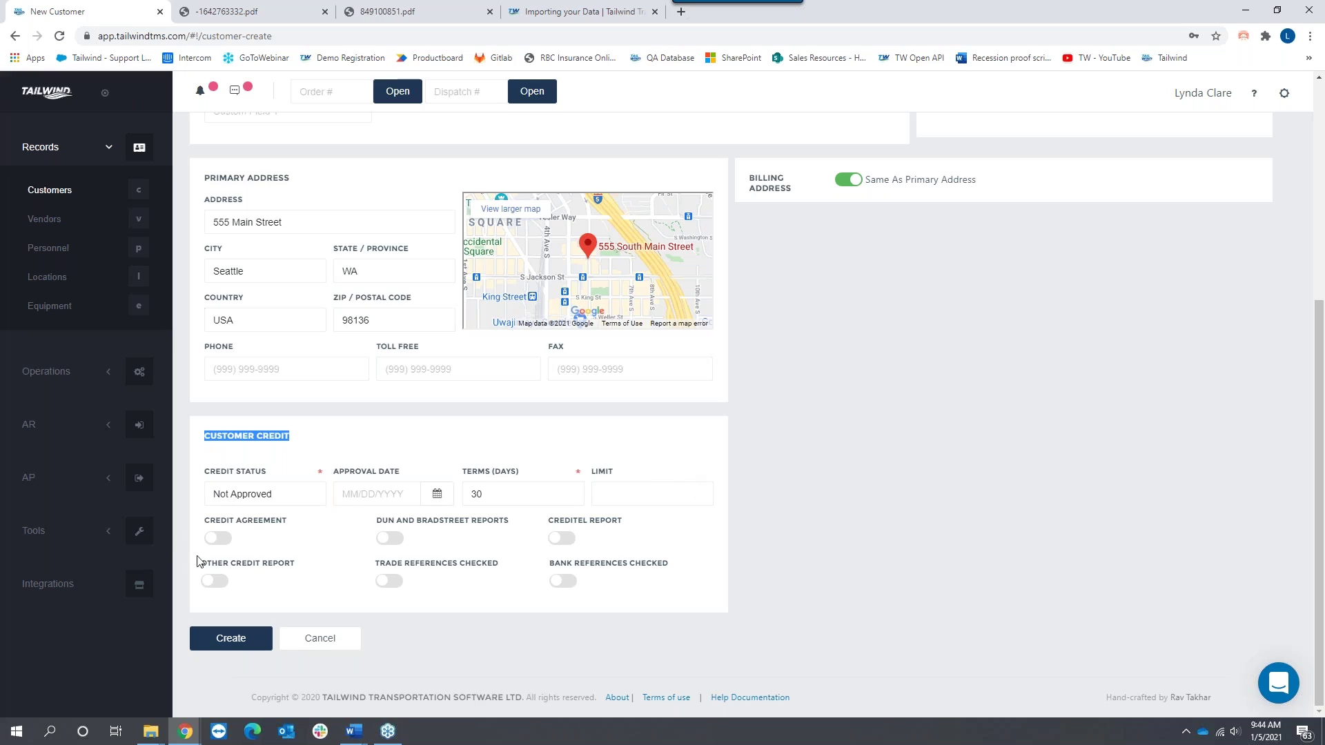
{"action": "left_click", "coordinate": [295, 496]}
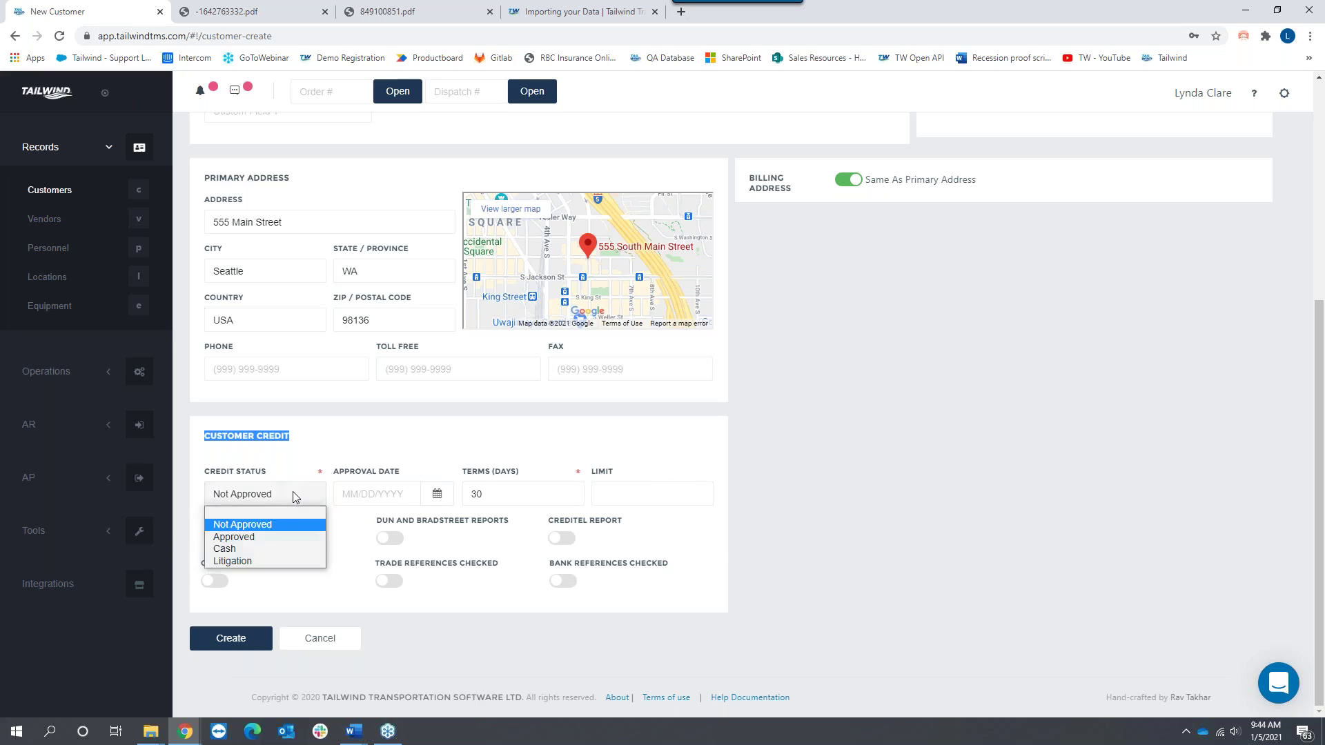
{"action": "left_click", "coordinate": [234, 538]}
Step: Set credit approval date 01/01/2021 and 21-day terms, matching Net 21 days on the sample invoice PDF
{"action": "left_click", "coordinate": [403, 491]}
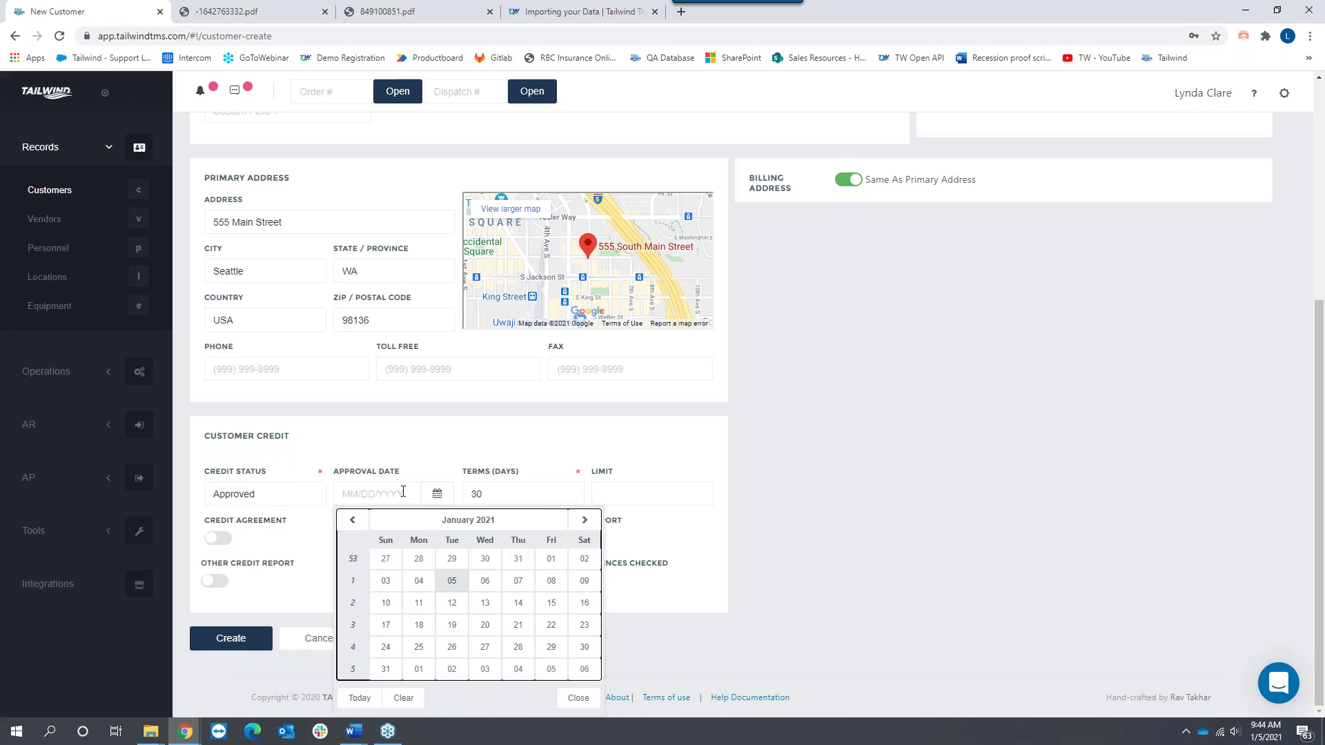
{"action": "left_click", "coordinate": [552, 558]}
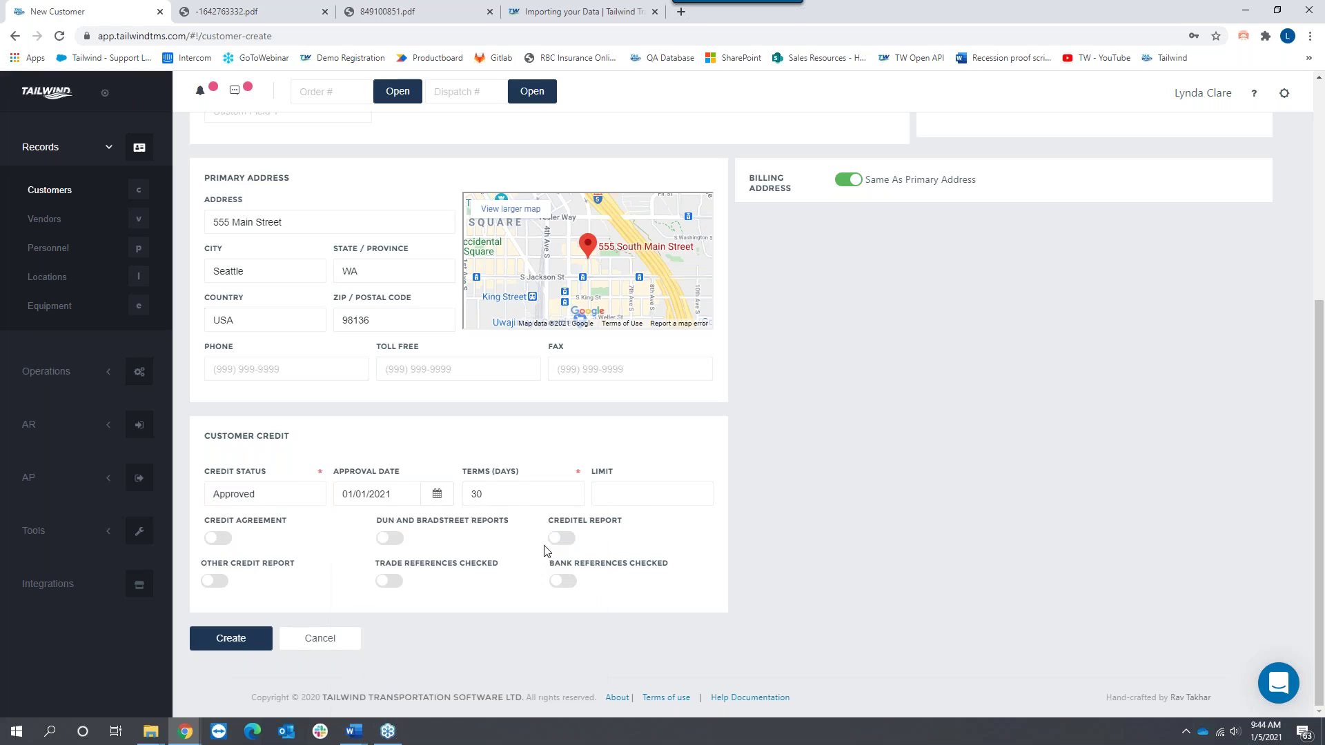
{"action": "key", "text": "Tab"}
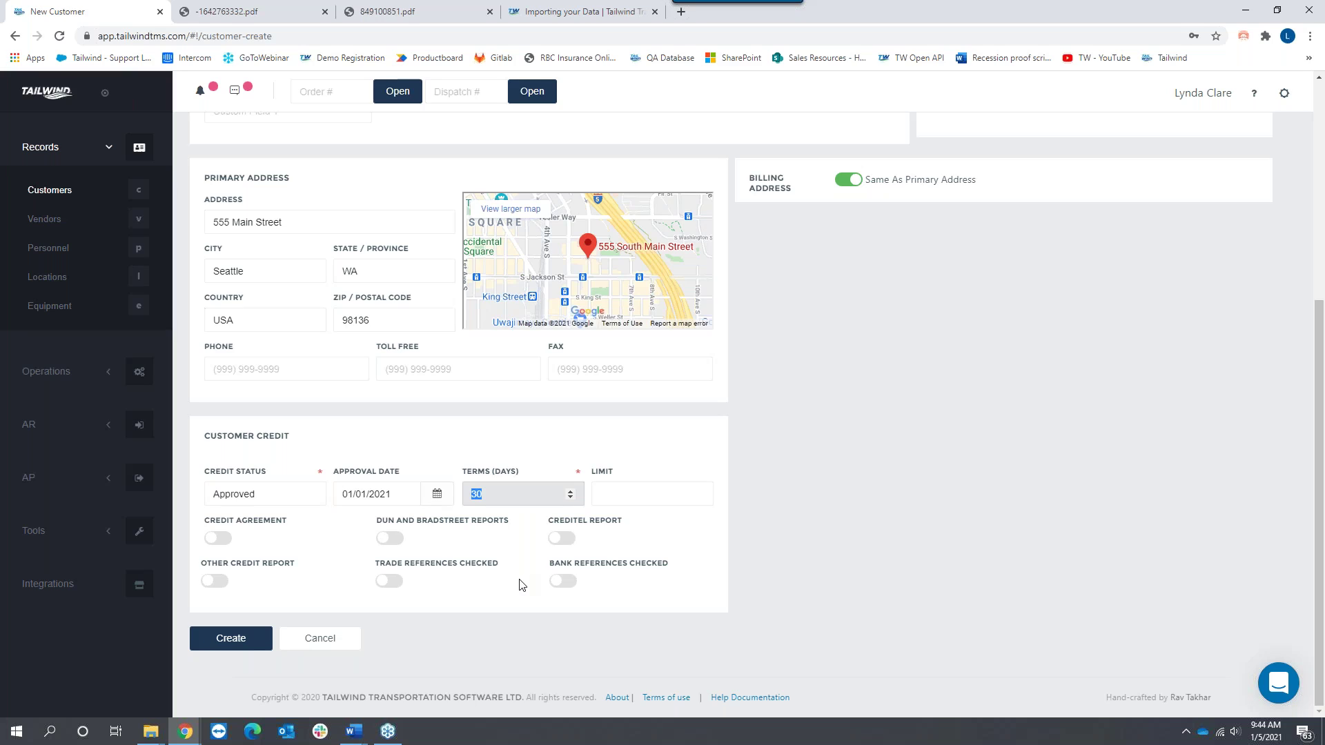
{"action": "type", "text": "7"}
{"action": "left_click", "coordinate": [408, 13]}
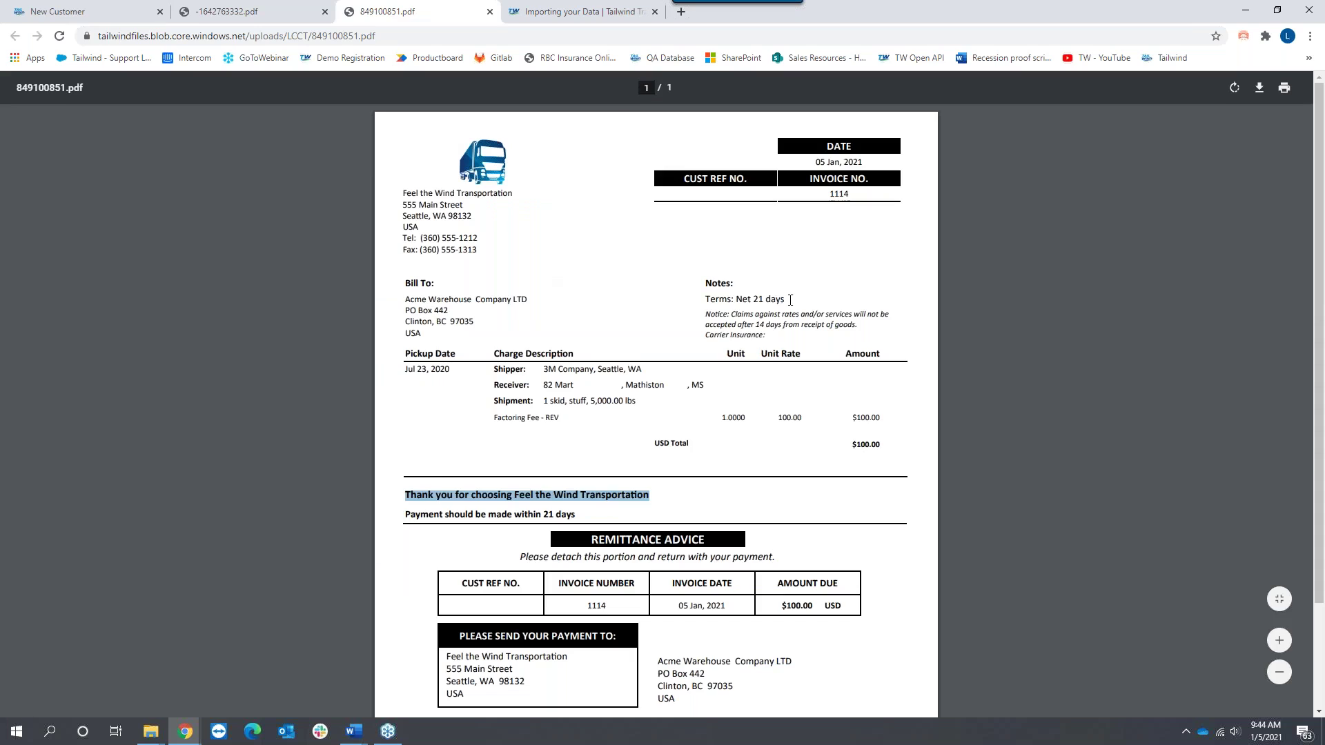
{"action": "left_click_drag", "start_coordinate": [785, 300], "coordinate": [699, 306]}
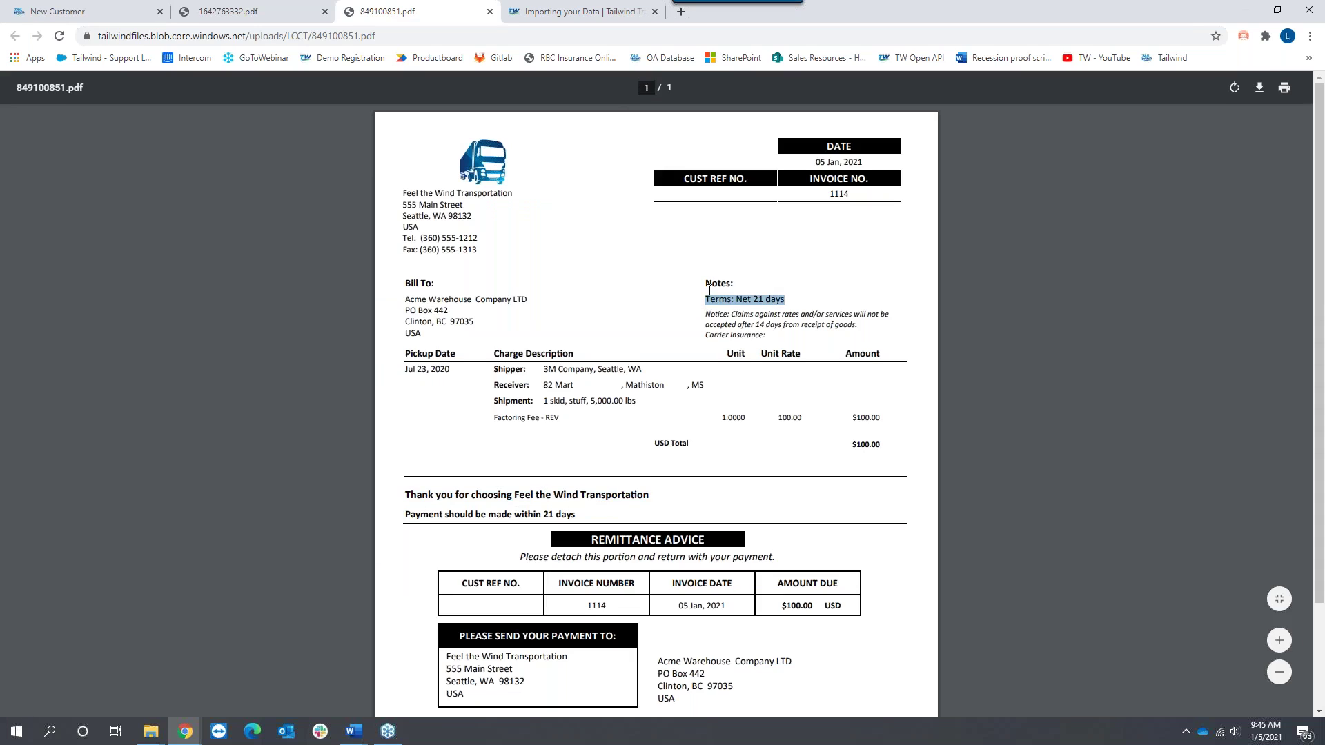
Step: Enter a $25,000 credit limit, check credit agreement and trade references, and create the customer
{"action": "left_click", "coordinate": [110, 12]}
{"action": "left_click", "coordinate": [626, 502]}
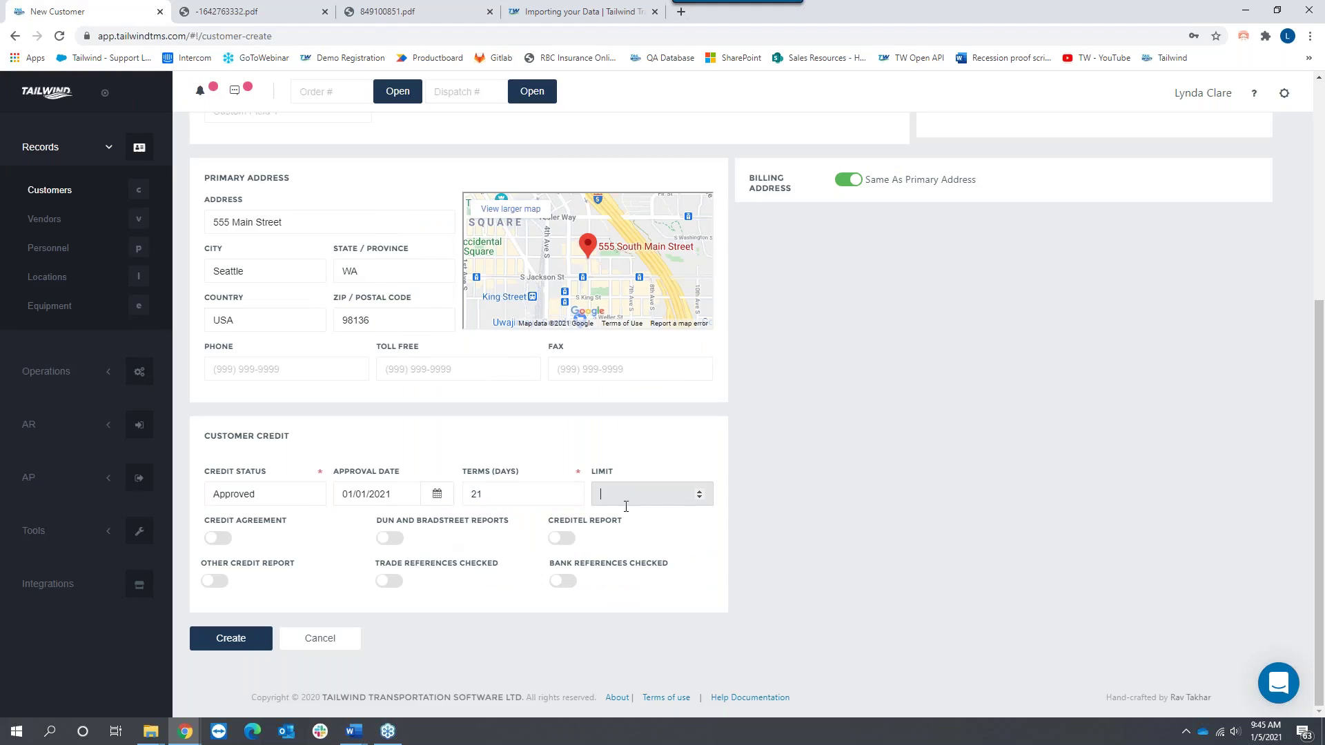
{"action": "type", "text": "25000"}
{"action": "left_click", "coordinate": [227, 543]}
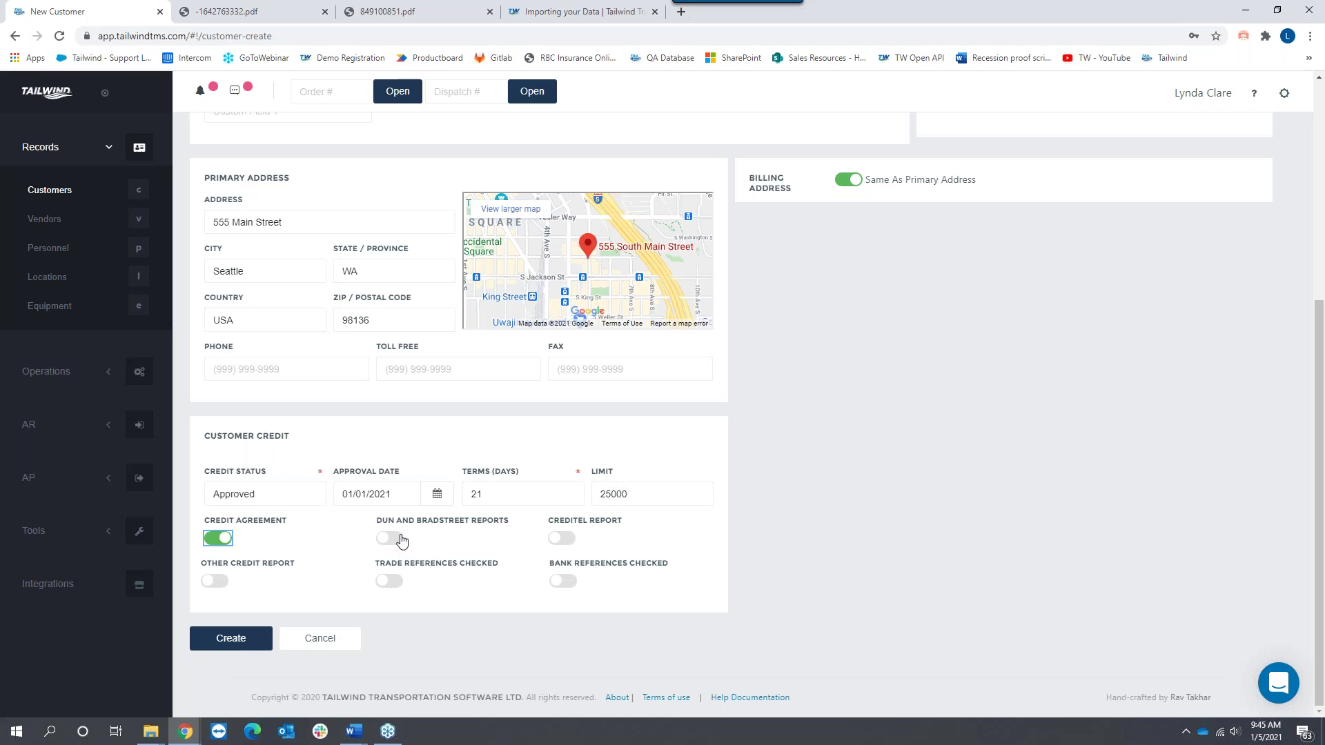
{"action": "left_click", "coordinate": [393, 583]}
{"action": "left_click", "coordinate": [222, 636]}
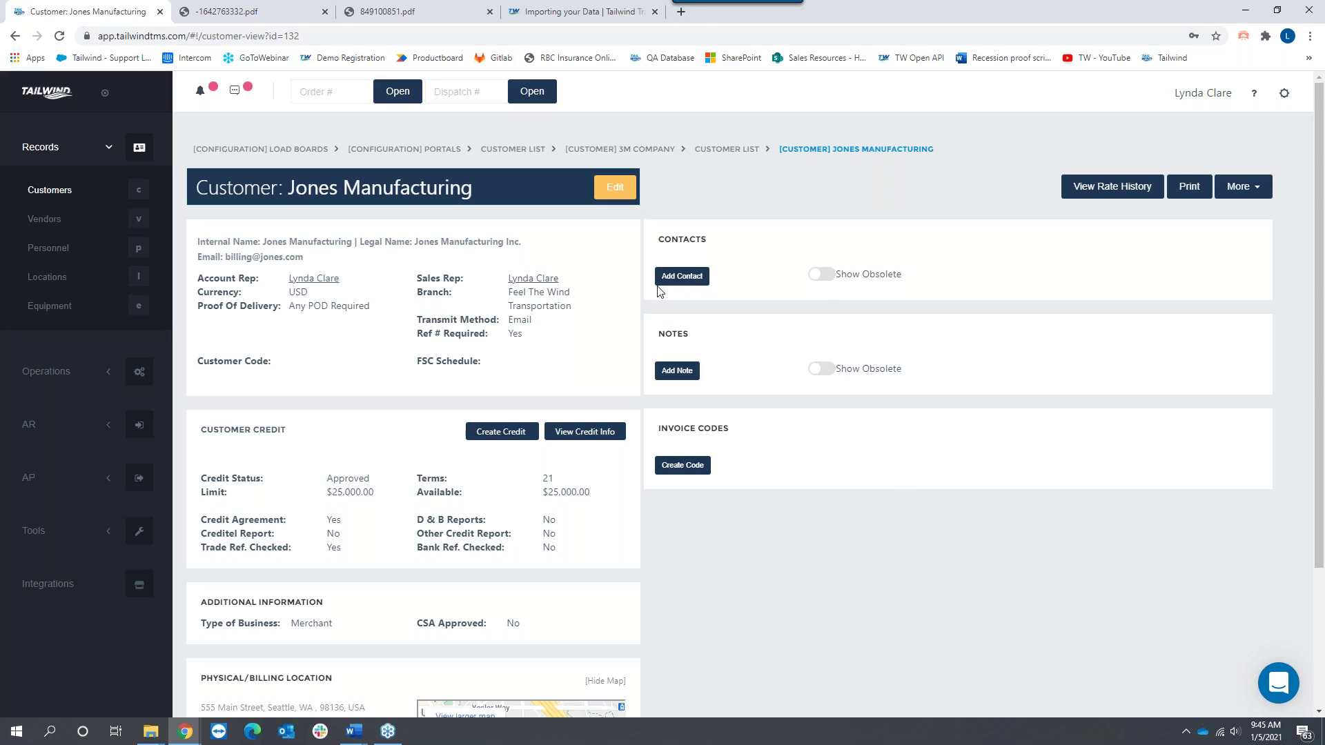
Step: Add a contact for Jones Manufacturing with the contact's name and position Order Desk
{"action": "left_click", "coordinate": [680, 277]}
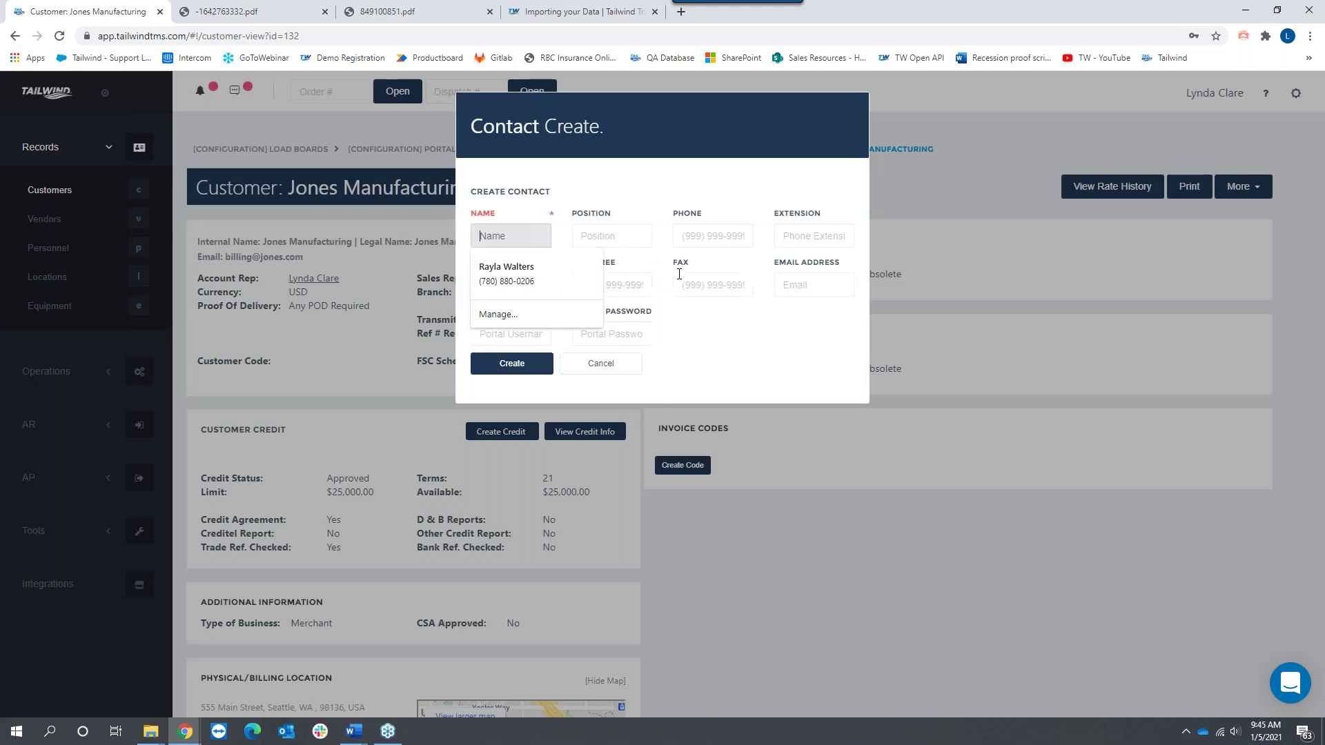
{"action": "type", "text": "Susan"}
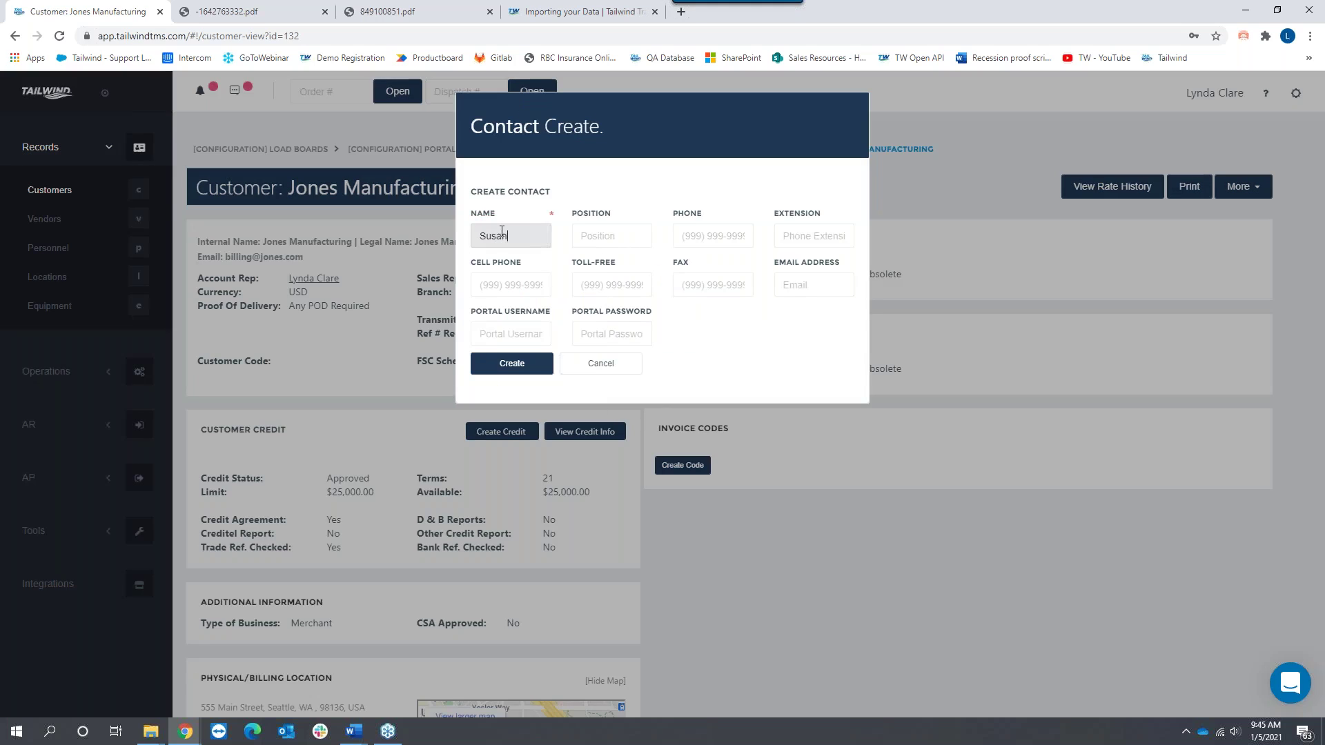
{"action": "key", "text": "Tab"}
{"action": "type", "text": "Order De"}
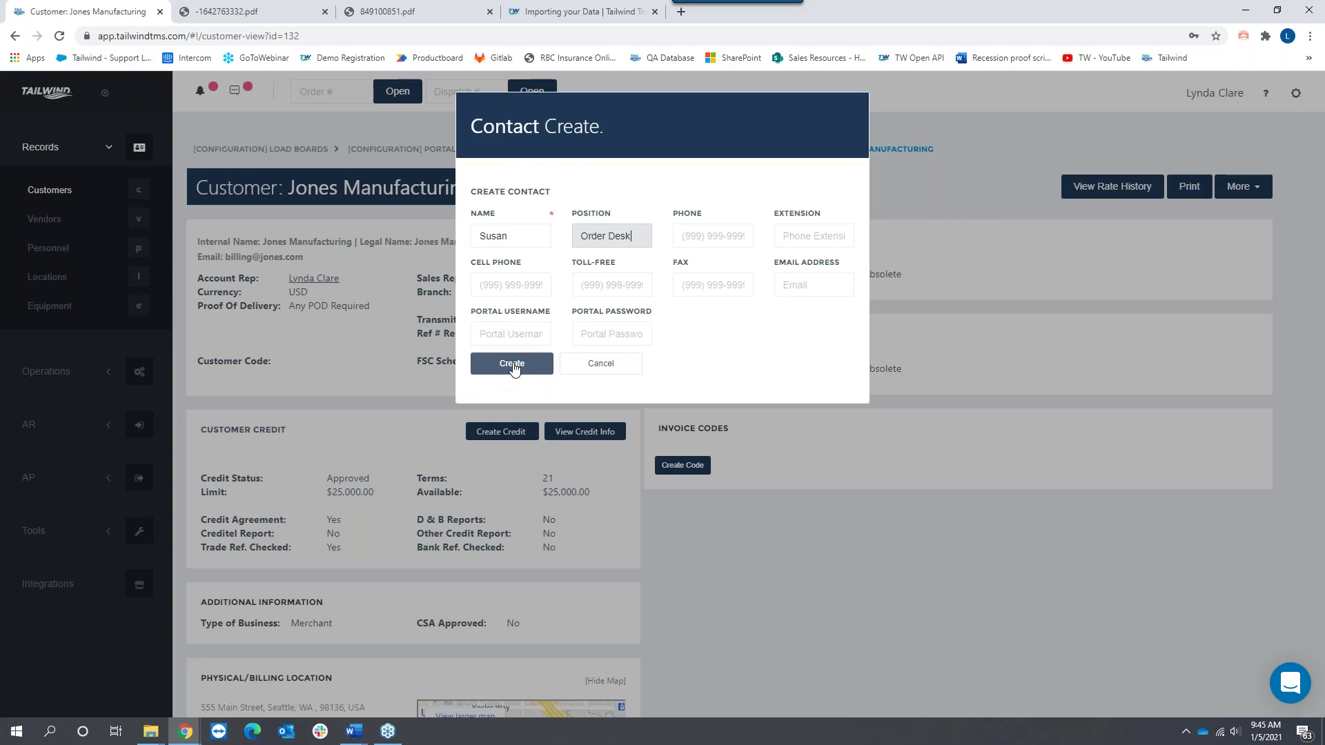
{"action": "left_click", "coordinate": [512, 364]}
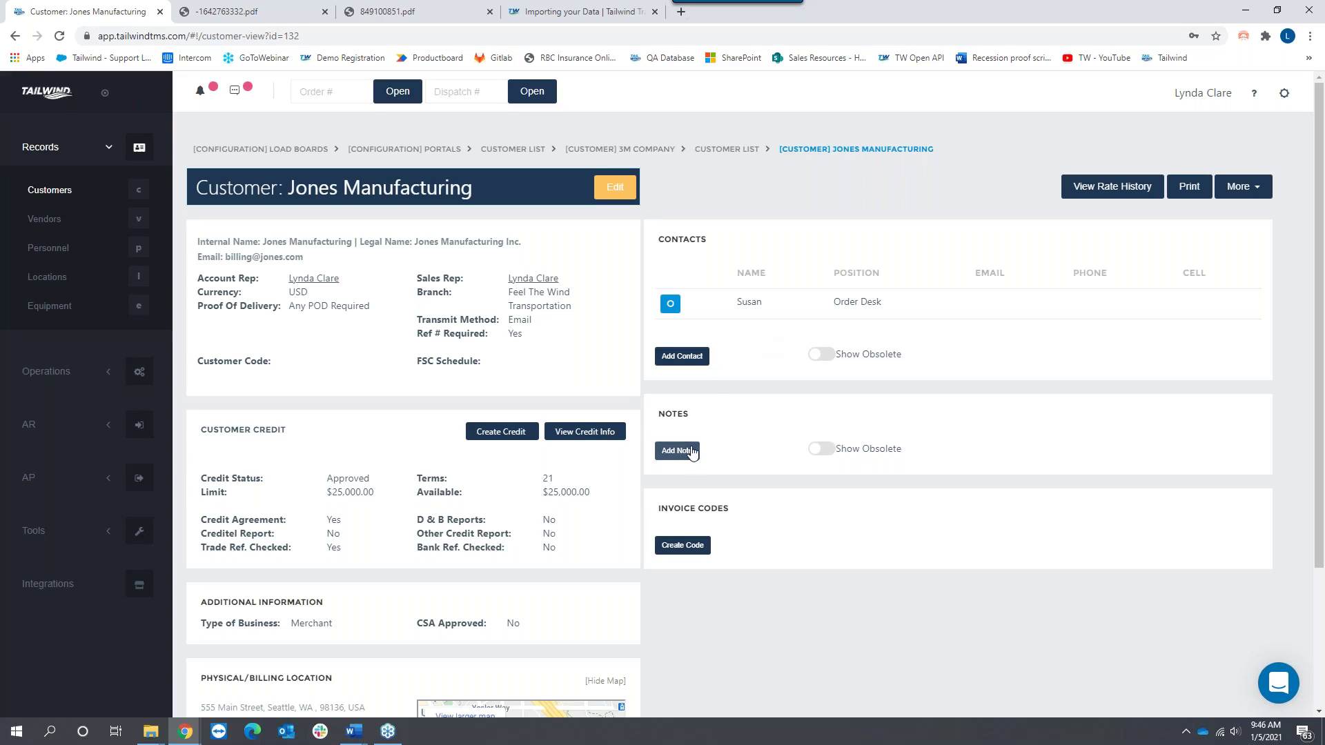
{"action": "double_click", "coordinate": [663, 416]}
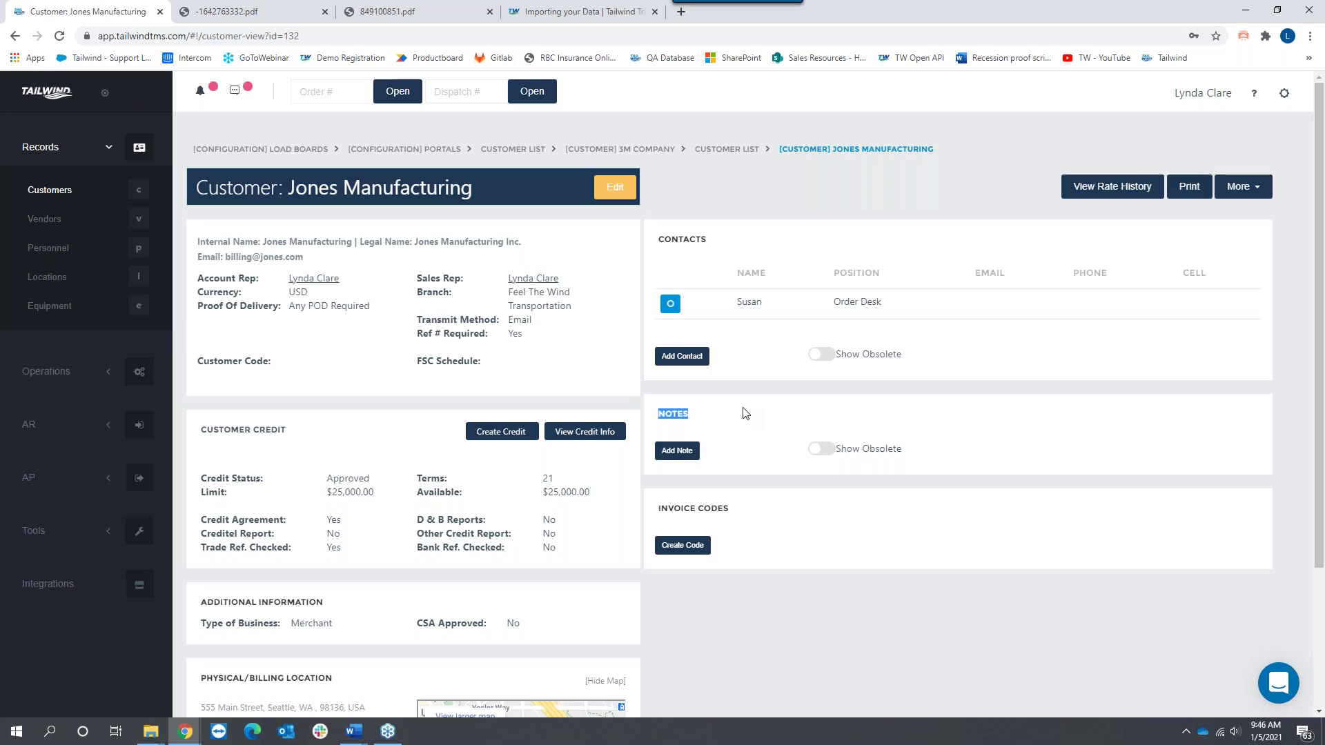
{"action": "left_click", "coordinate": [683, 453]}
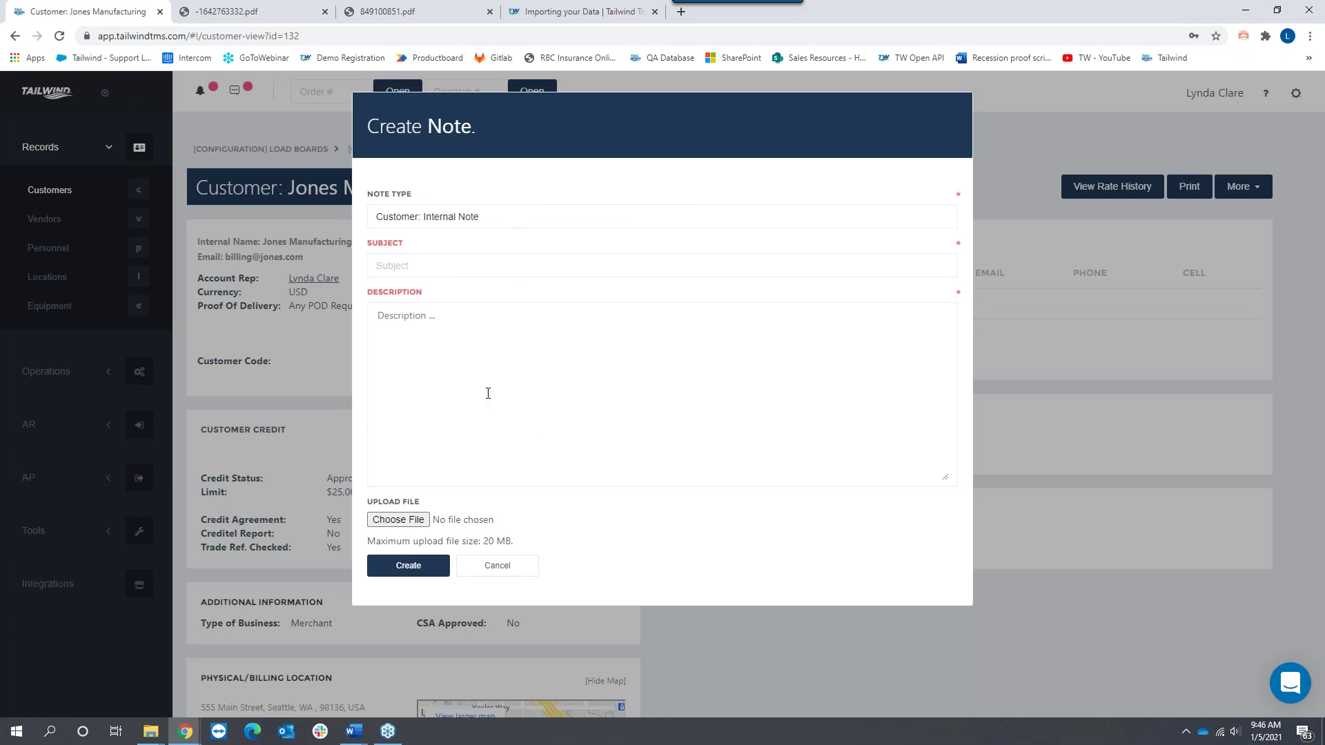
{"action": "left_click_drag", "start_coordinate": [425, 502], "coordinate": [368, 504]}
{"action": "left_click", "coordinate": [495, 566]}
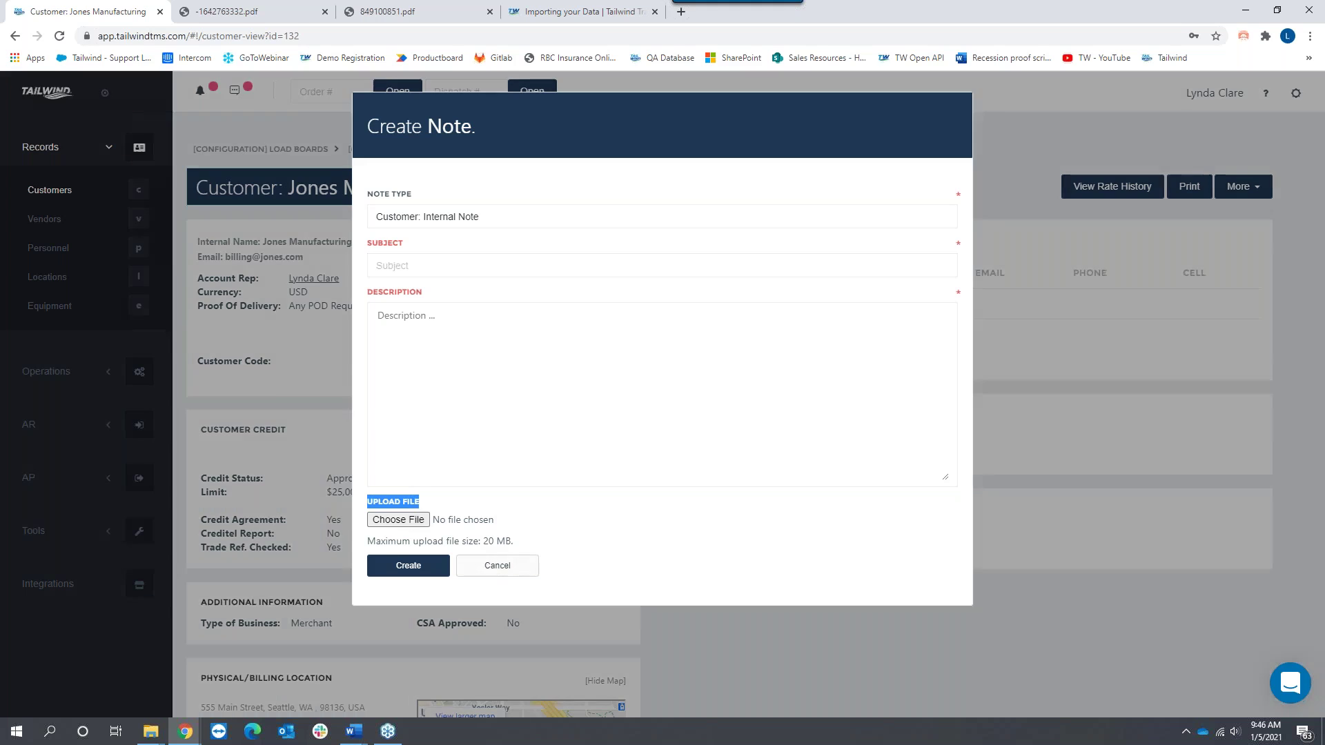
{"action": "left_click", "coordinate": [763, 345]}
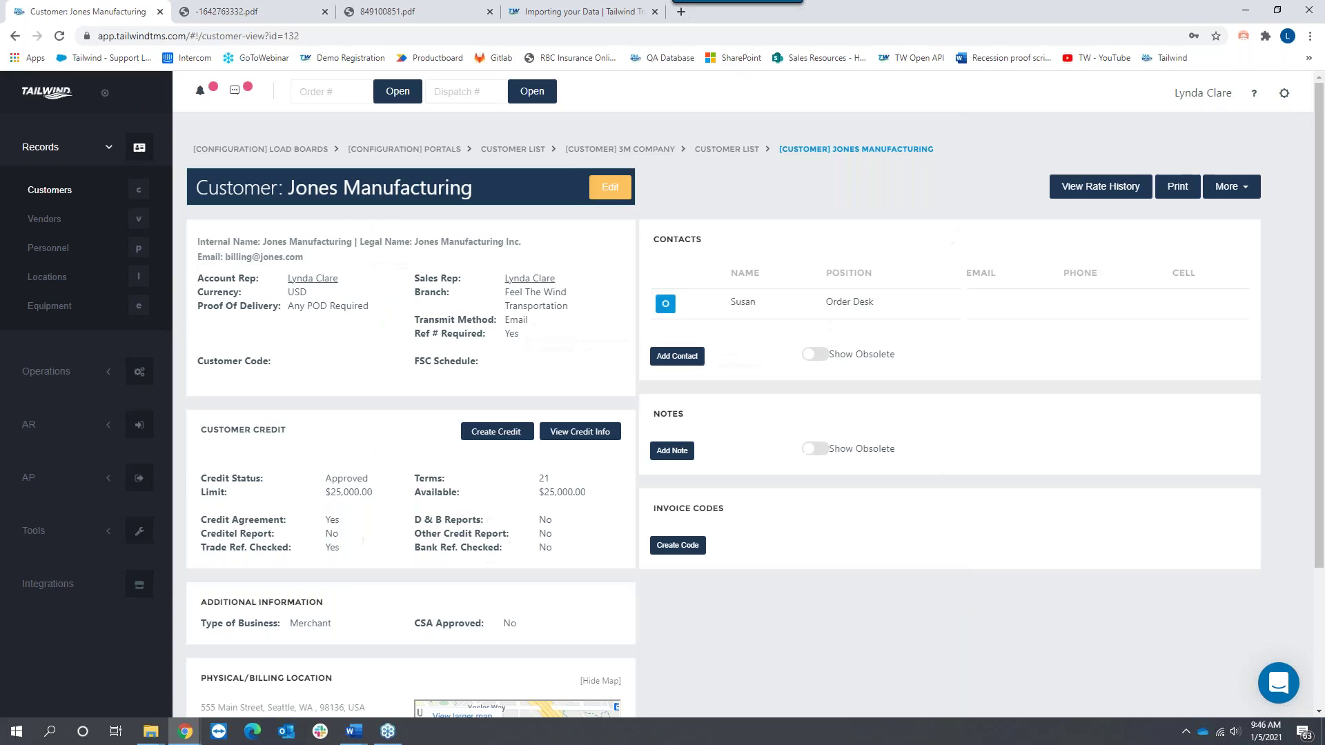
Step: Open the Acme customer record from the customer list and highlight its $912,973.00 available credit
{"action": "left_click", "coordinate": [56, 198]}
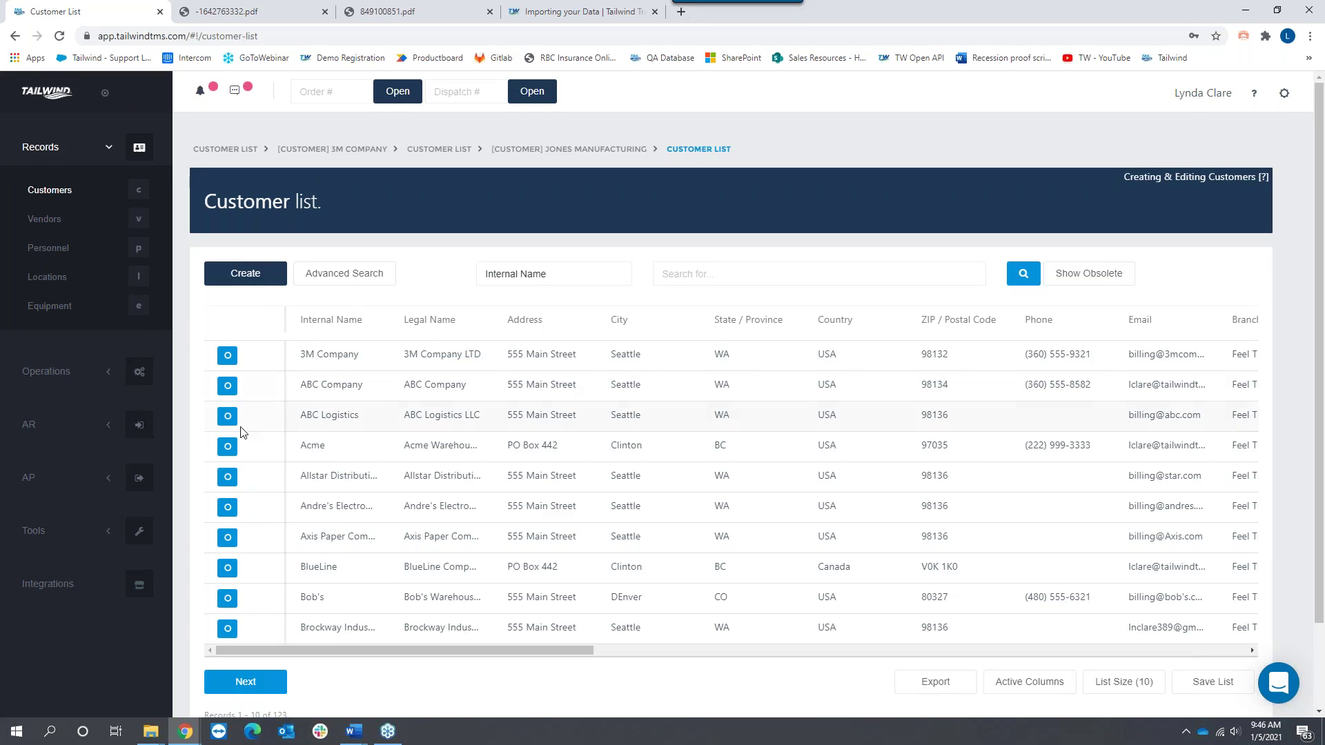
{"action": "left_click", "coordinate": [227, 448]}
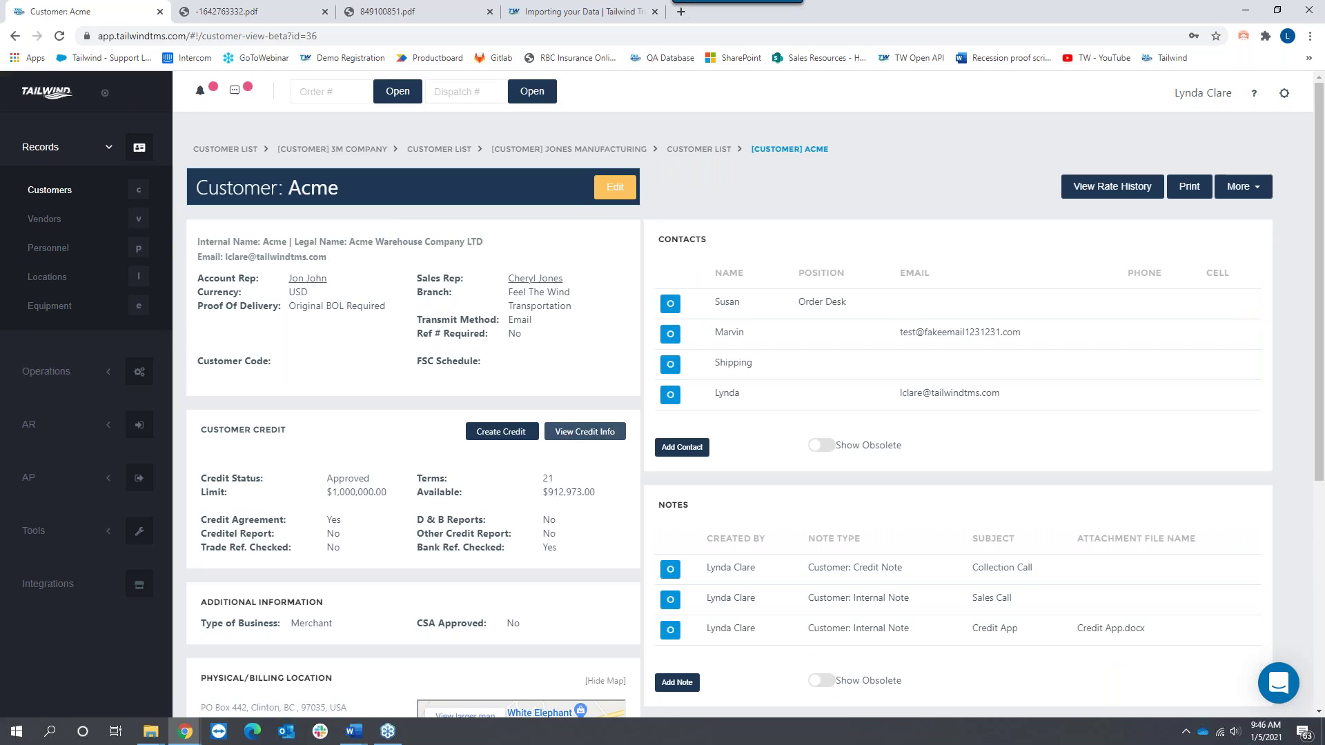
{"action": "left_click_drag", "start_coordinate": [548, 493], "coordinate": [614, 494]}
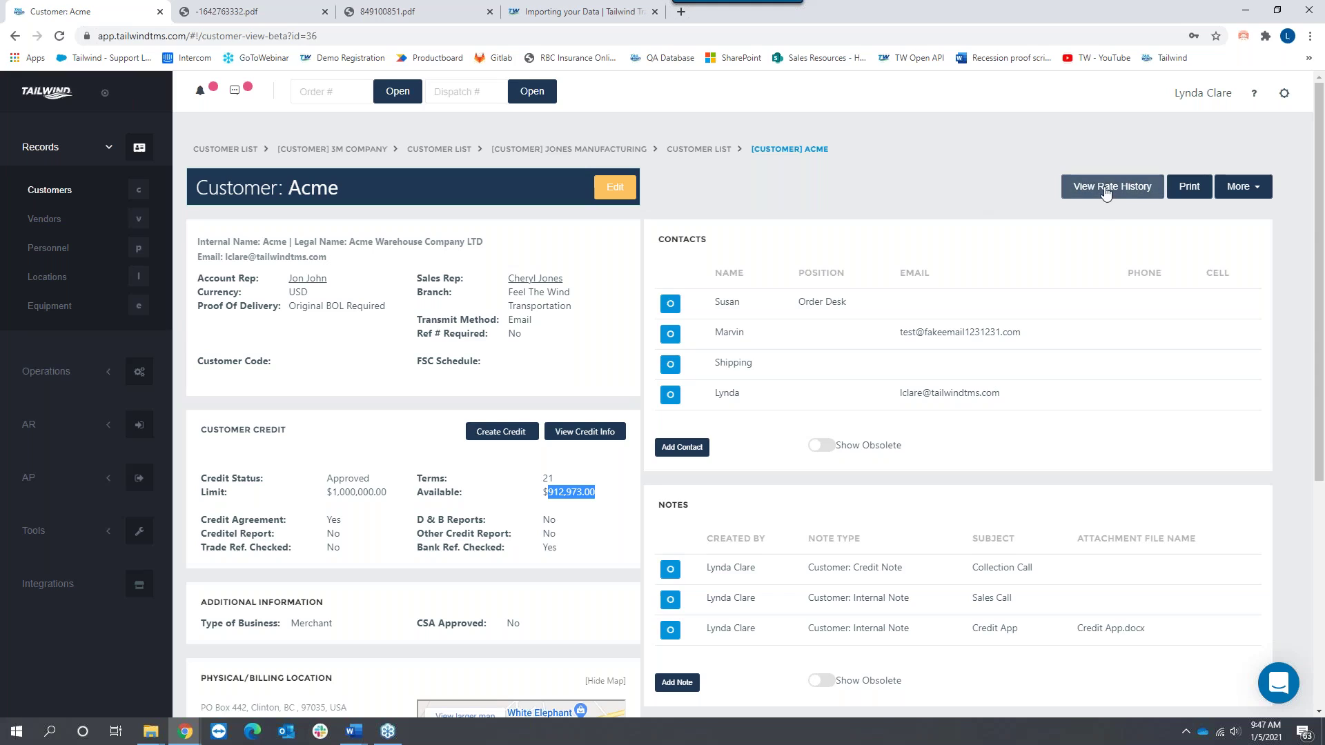
Step: Open Acme's rate history and scroll through its 71 past order rates
{"action": "left_click", "coordinate": [1112, 186]}
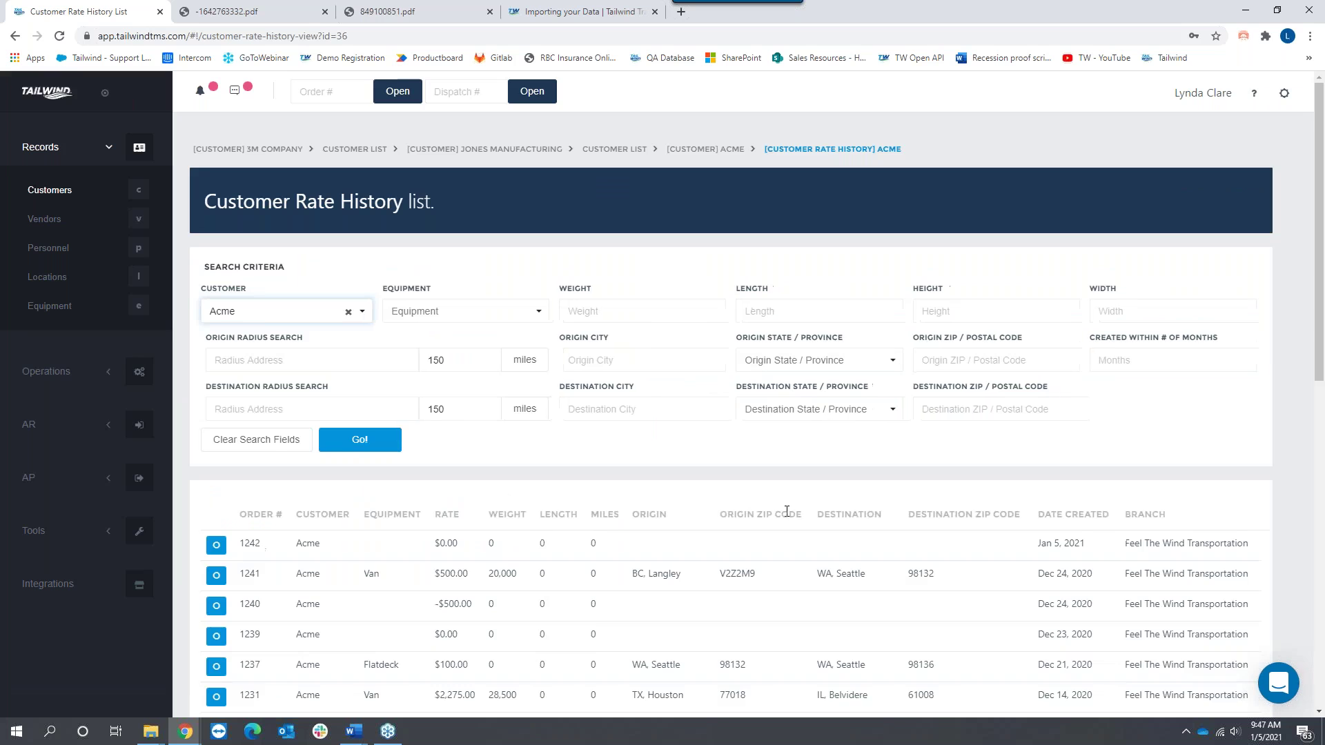
{"action": "scroll", "coordinate": [780, 528], "scroll_direction": "down", "scroll_amount": 4}
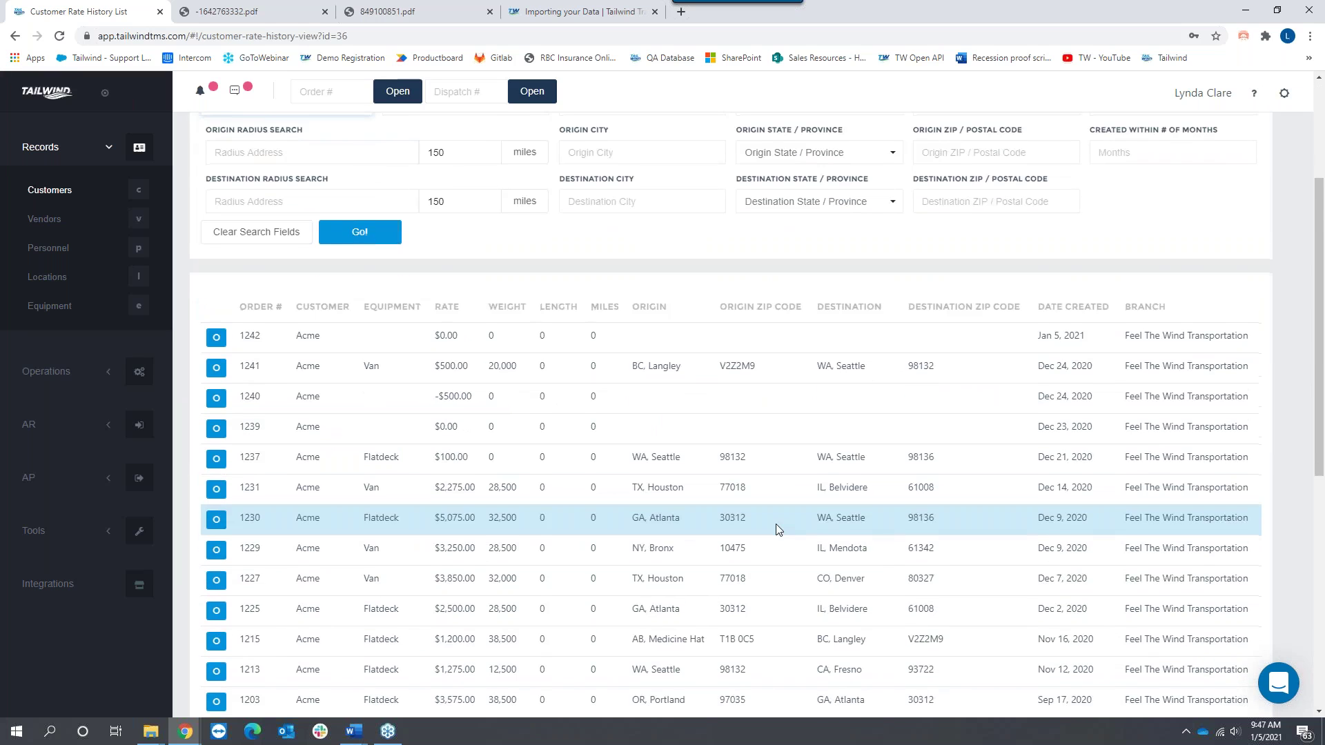
{"action": "scroll", "coordinate": [776, 529], "scroll_direction": "down", "scroll_amount": 5}
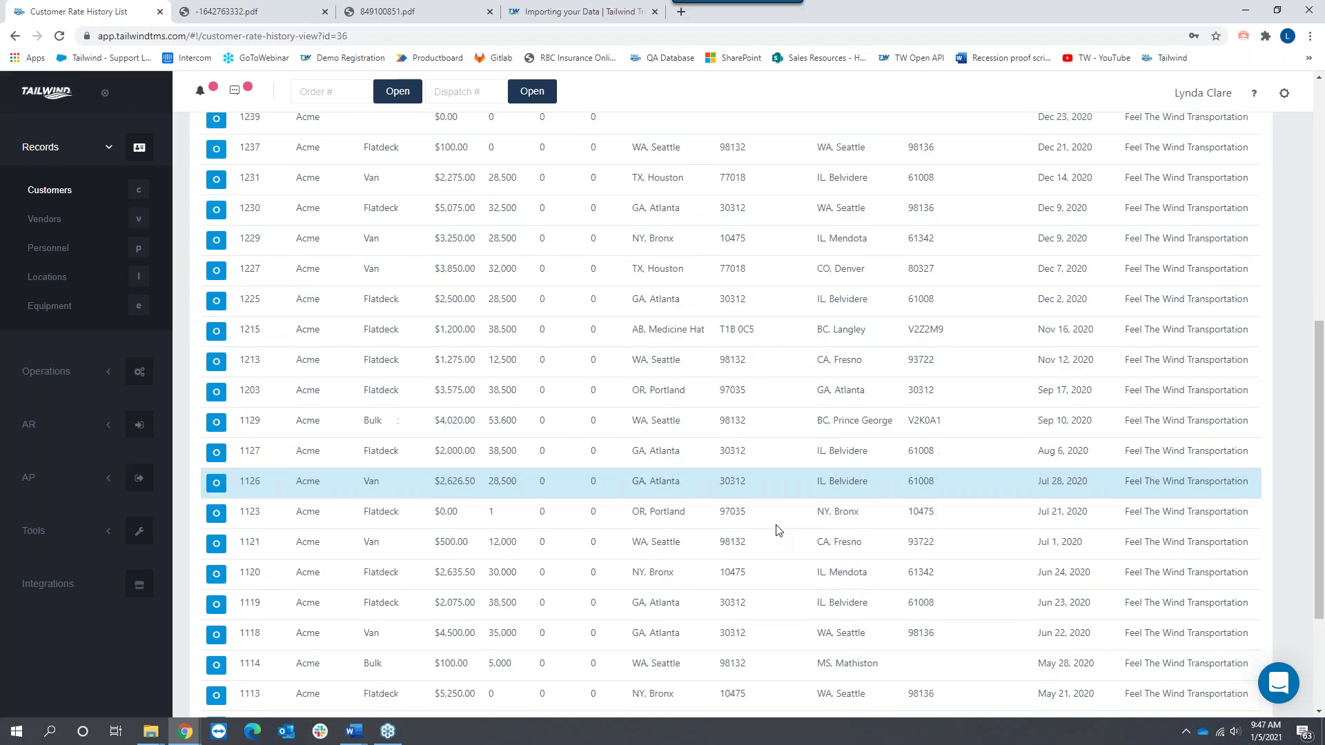
{"action": "scroll", "coordinate": [778, 530], "scroll_direction": "down", "scroll_amount": 2}
{"action": "left_click_drag", "start_coordinate": [360, 610], "coordinate": [373, 610]}
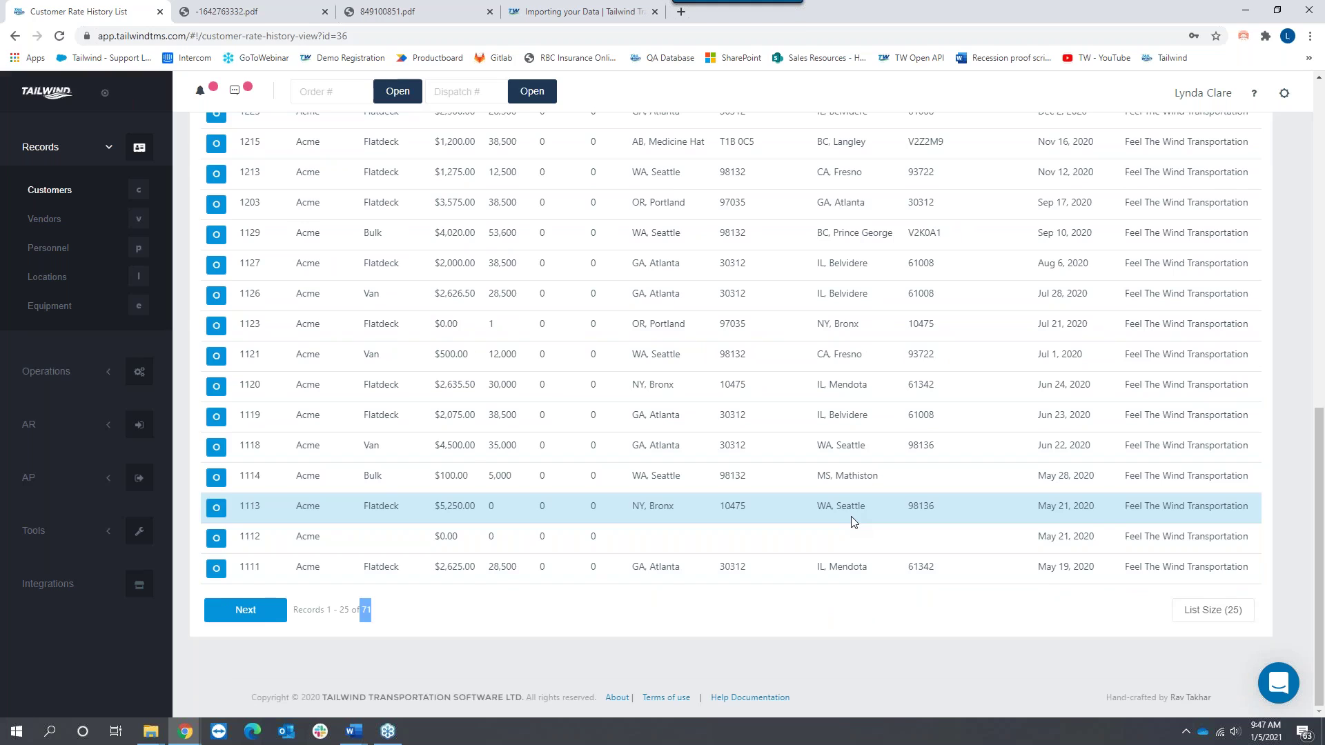
{"action": "scroll", "coordinate": [854, 522], "scroll_direction": "up", "scroll_amount": 6}
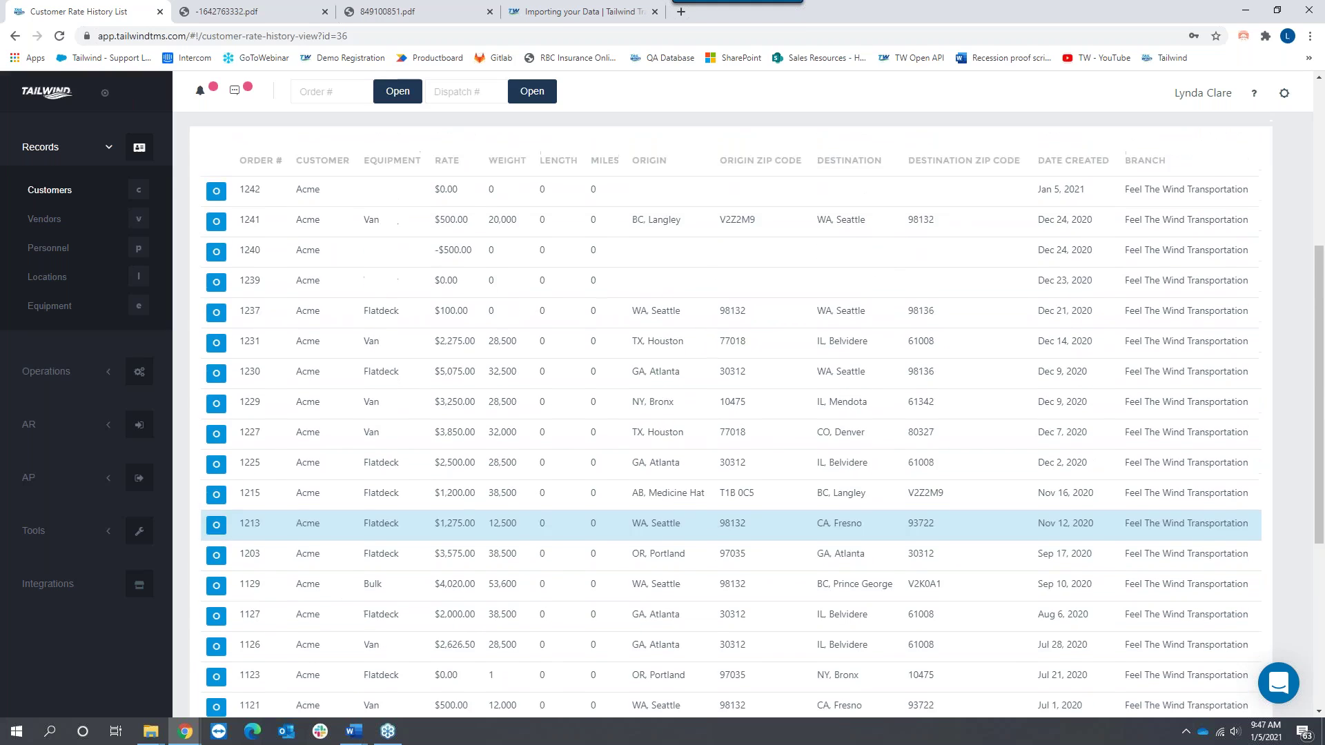
{"action": "scroll", "coordinate": [854, 510], "scroll_direction": "up", "scroll_amount": 4}
{"action": "scroll", "coordinate": [854, 510], "scroll_direction": "down", "scroll_amount": 3}
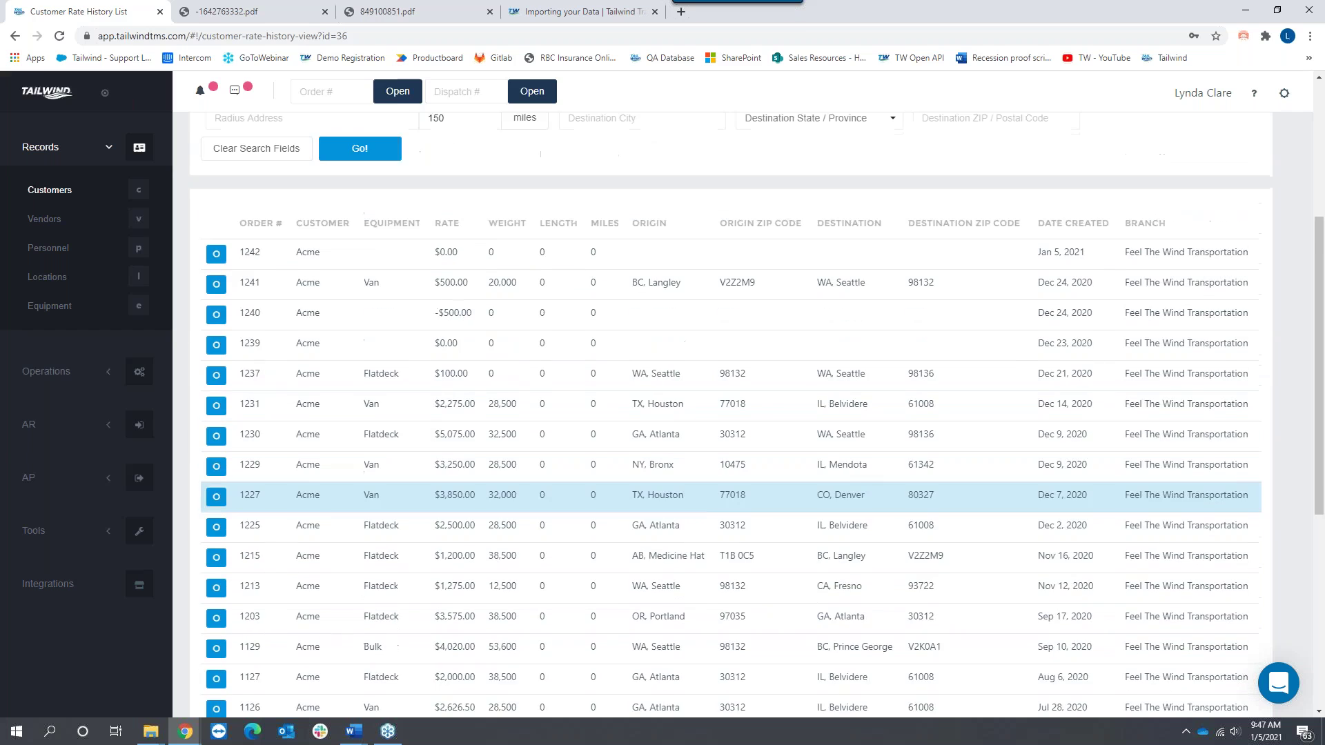
{"action": "scroll", "coordinate": [837, 494], "scroll_direction": "up", "scroll_amount": 4}
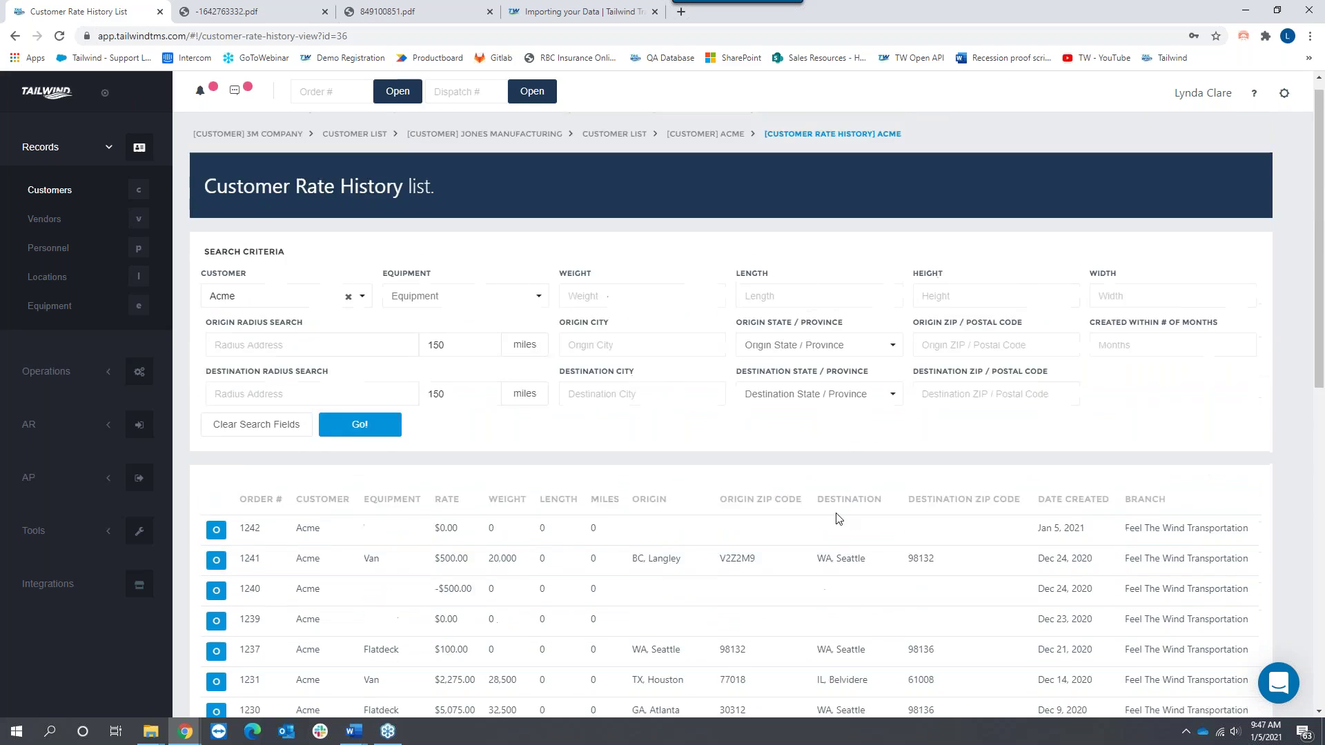
{"action": "scroll", "coordinate": [837, 493], "scroll_direction": "down", "scroll_amount": 4}
{"action": "scroll", "coordinate": [849, 518], "scroll_direction": "down", "scroll_amount": 1}
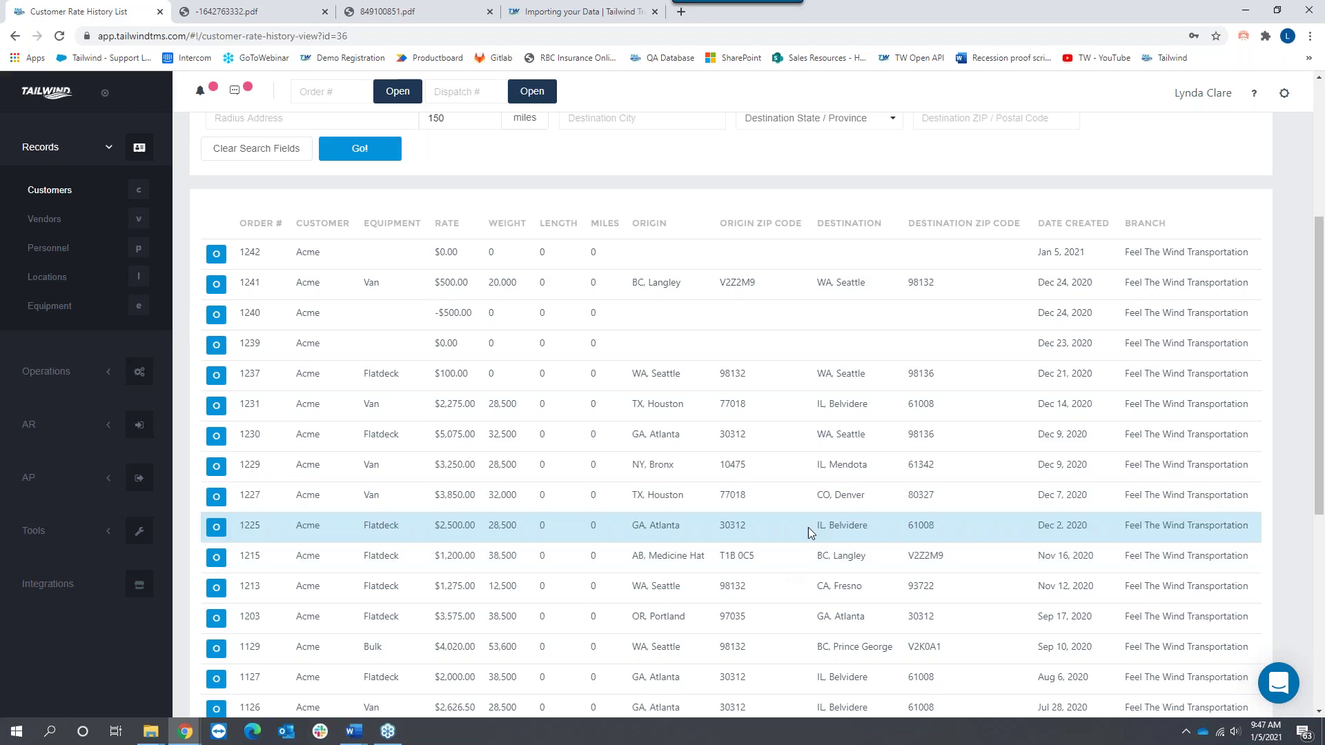
{"action": "scroll", "coordinate": [813, 516], "scroll_direction": "up", "scroll_amount": 4}
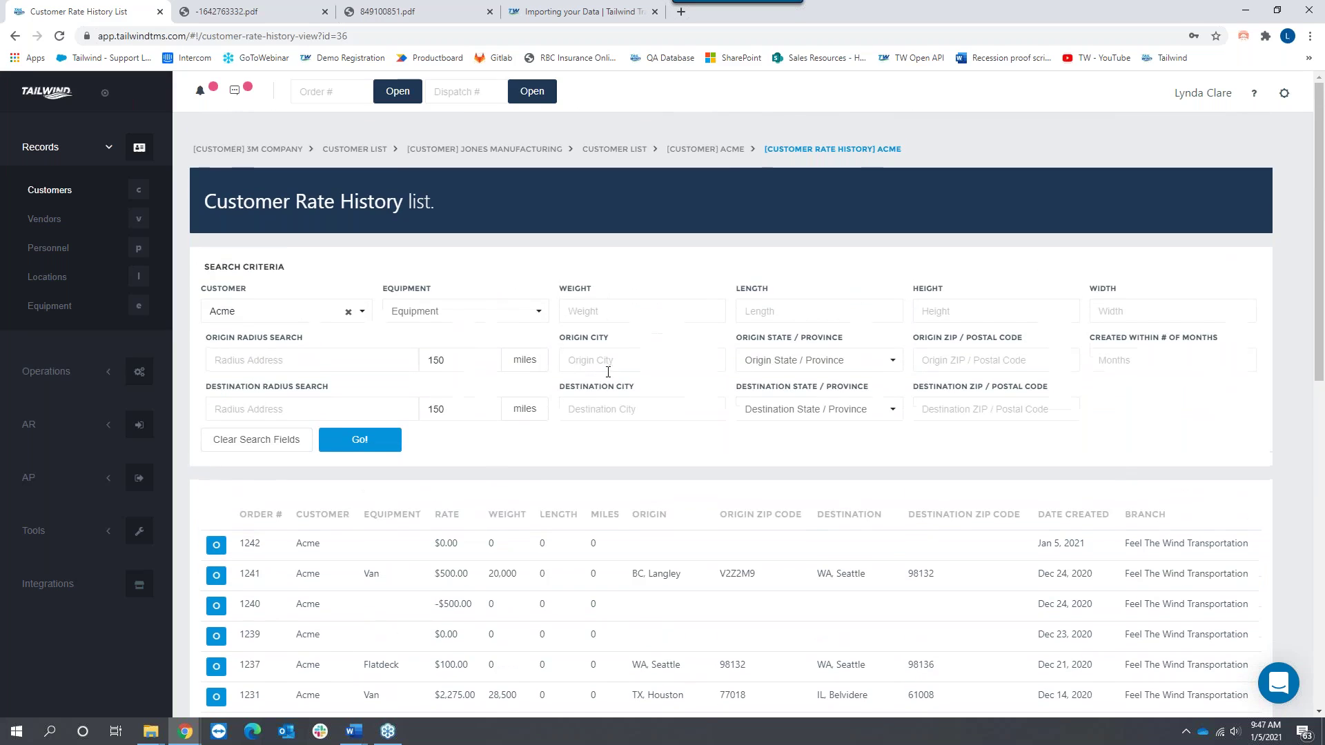
Step: Filter Acme's rate history to Seattle origin and Fresno destination
{"action": "left_click", "coordinate": [599, 359]}
{"action": "type", "text": "Se"}
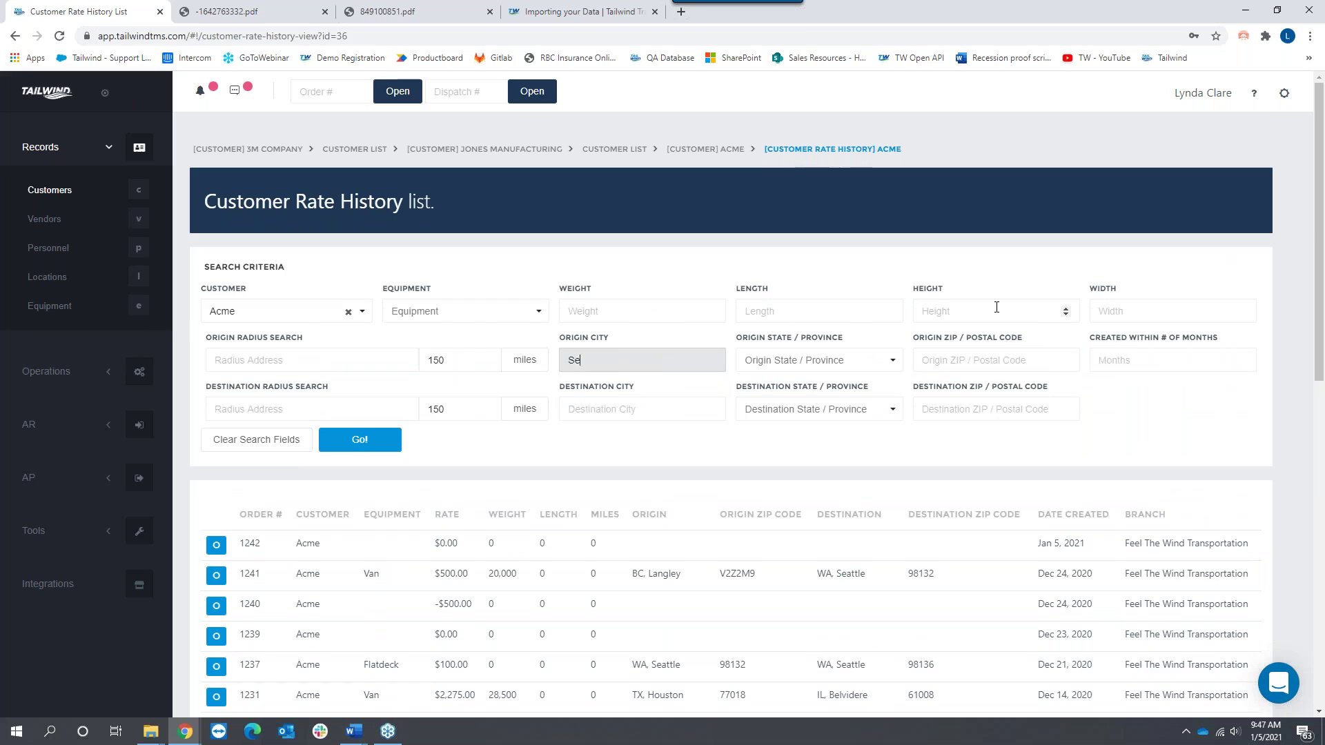
{"action": "type", "text": "attle"}
{"action": "left_click", "coordinate": [616, 402]}
{"action": "type", "text": "Fr"}
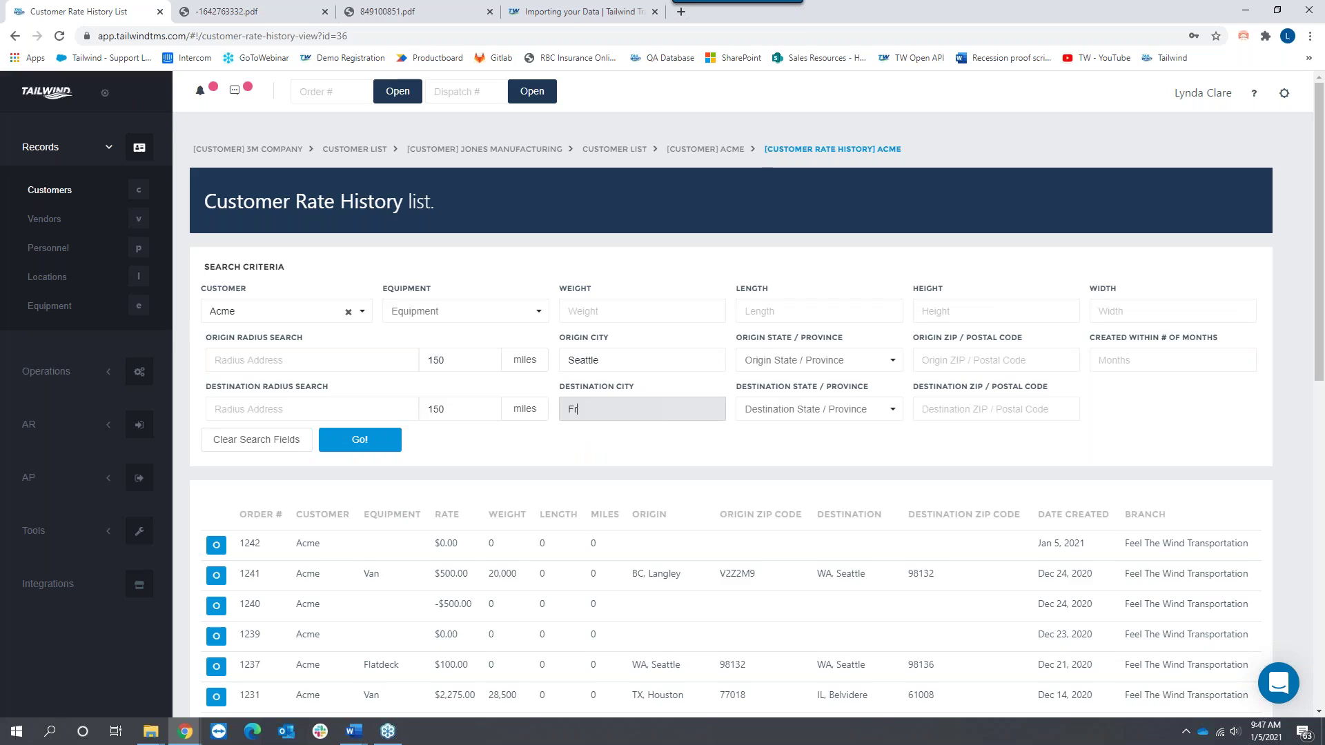
{"action": "type", "text": "esno"}
{"action": "left_click", "coordinate": [352, 445]}
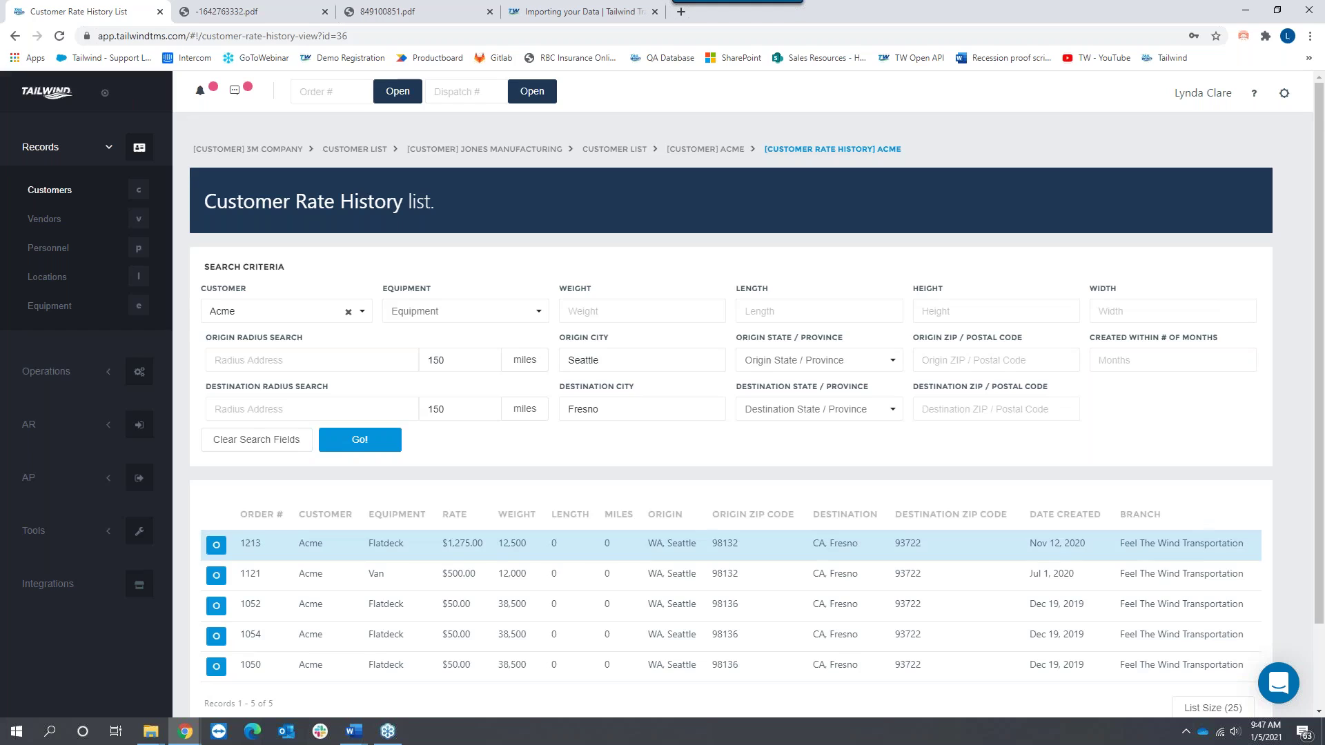
Step: Review the 5 matching orders, such as order 1213 at $1,275.00, then return to customers
{"action": "scroll", "coordinate": [662, 531], "scroll_direction": "down", "scroll_amount": 2}
{"action": "double_click", "coordinate": [282, 606]}
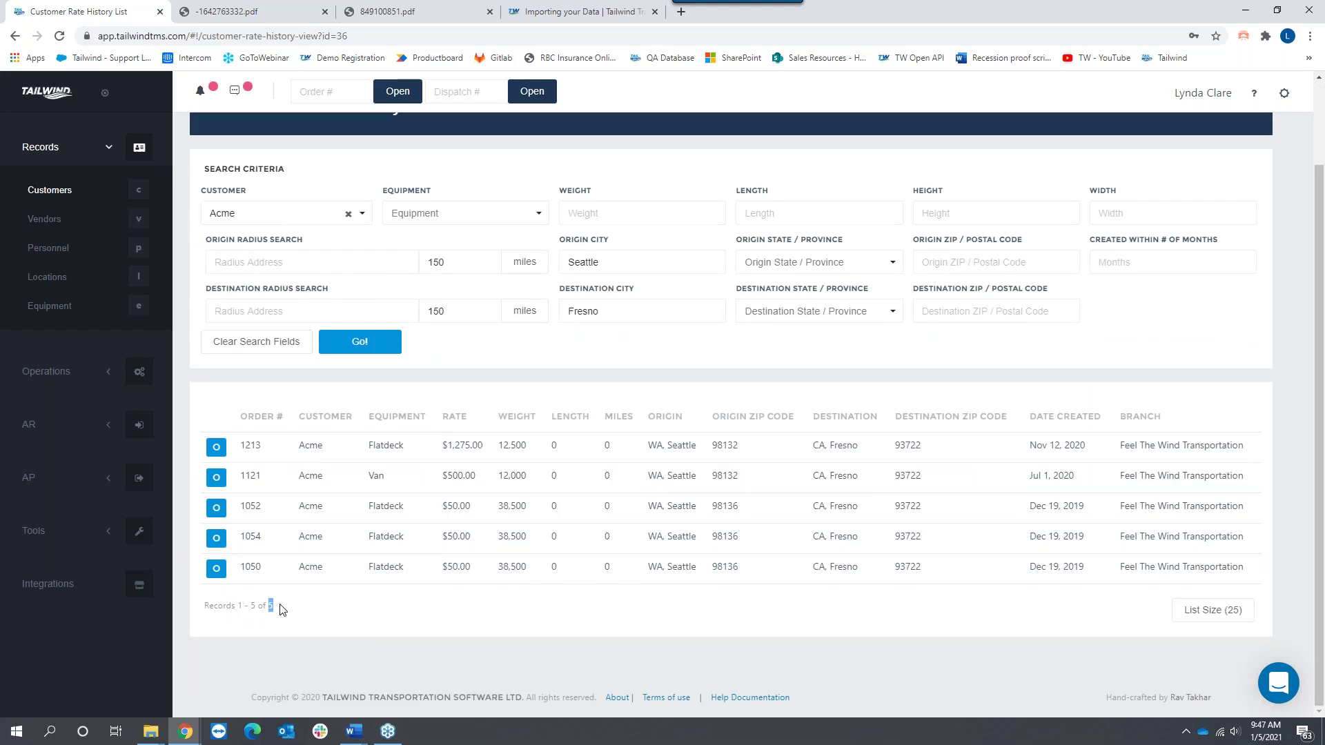
{"action": "left_click_drag", "start_coordinate": [669, 445], "coordinate": [697, 442]}
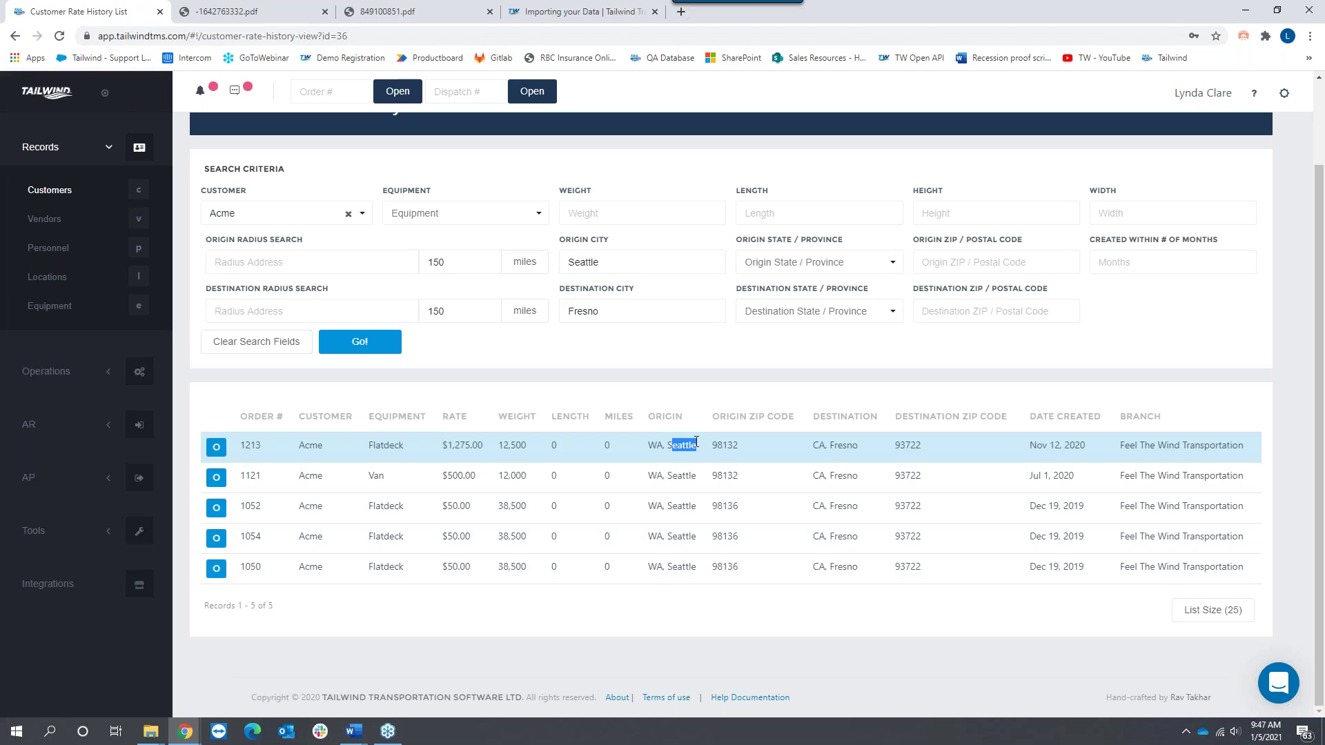
{"action": "left_click_drag", "start_coordinate": [835, 444], "coordinate": [859, 442]}
{"action": "left_click_drag", "start_coordinate": [485, 447], "coordinate": [437, 450]}
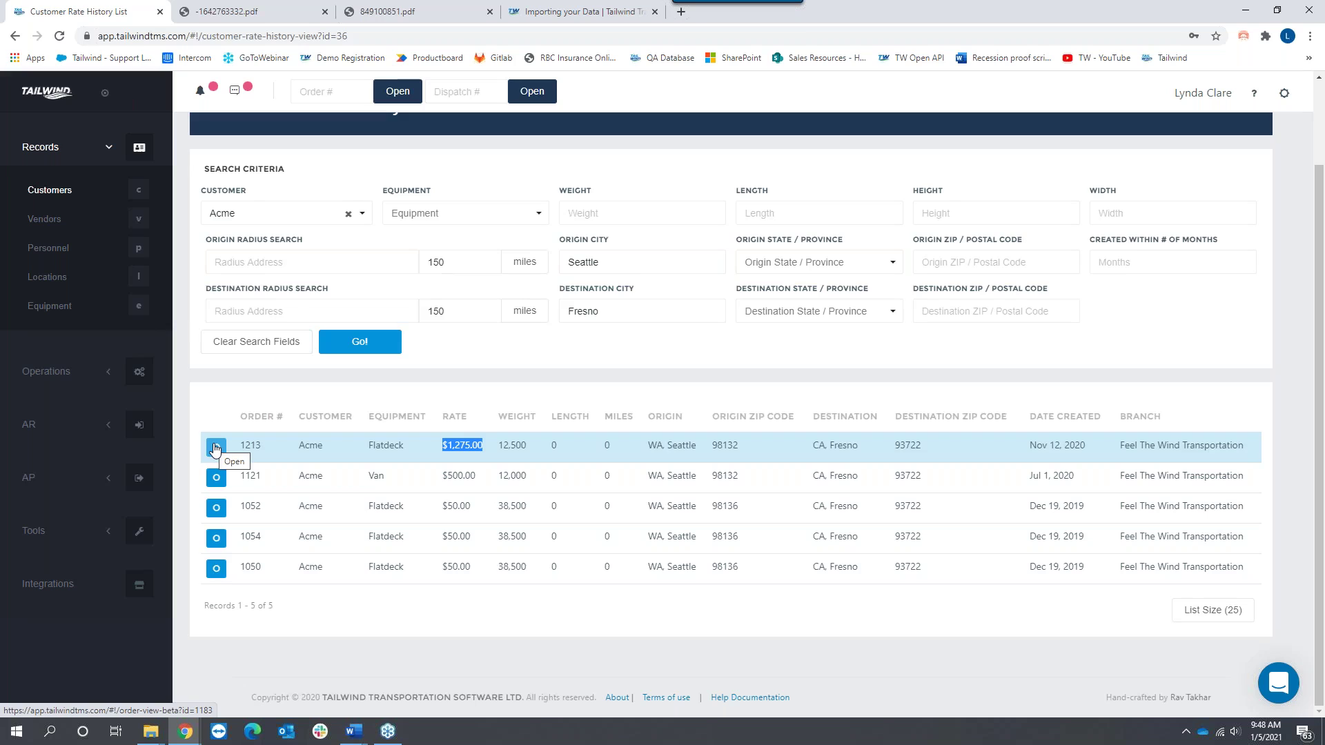
{"action": "left_click", "coordinate": [68, 198]}
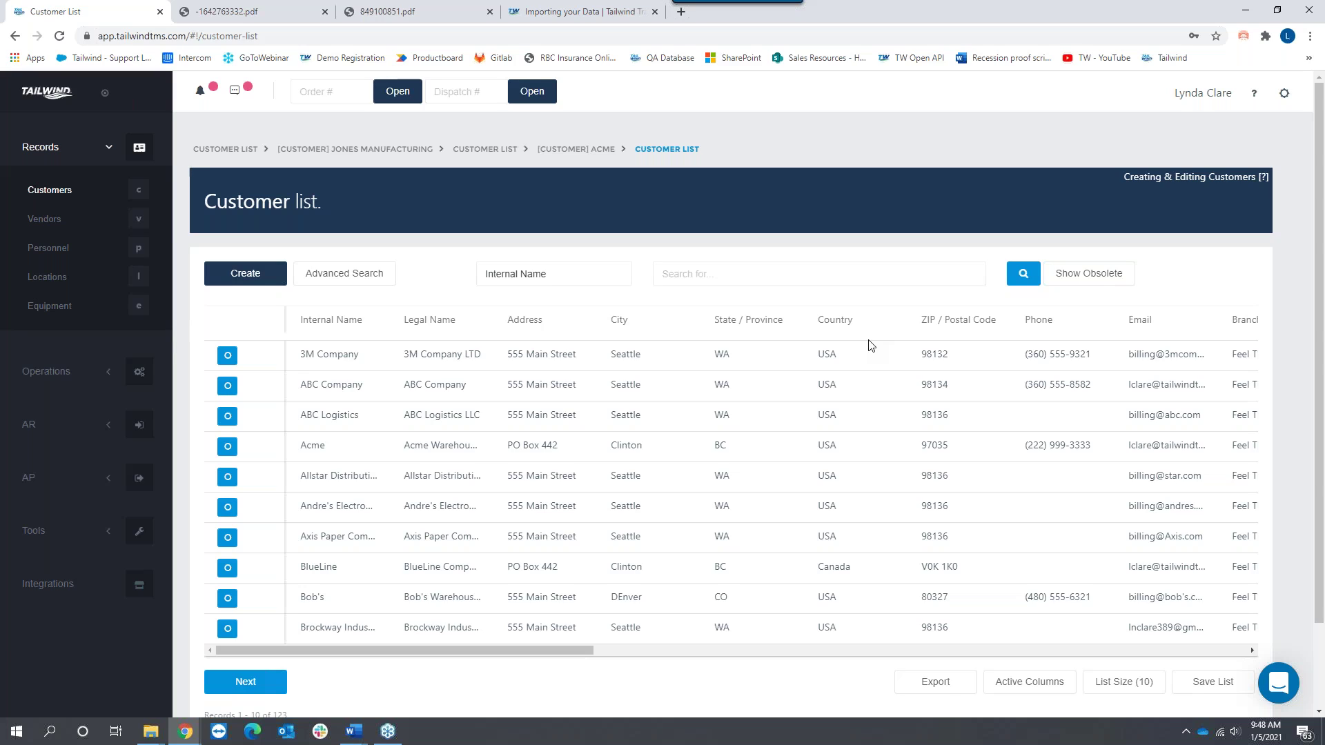
Step: Start a new vendor record from the Vendors list
{"action": "left_click", "coordinate": [42, 219]}
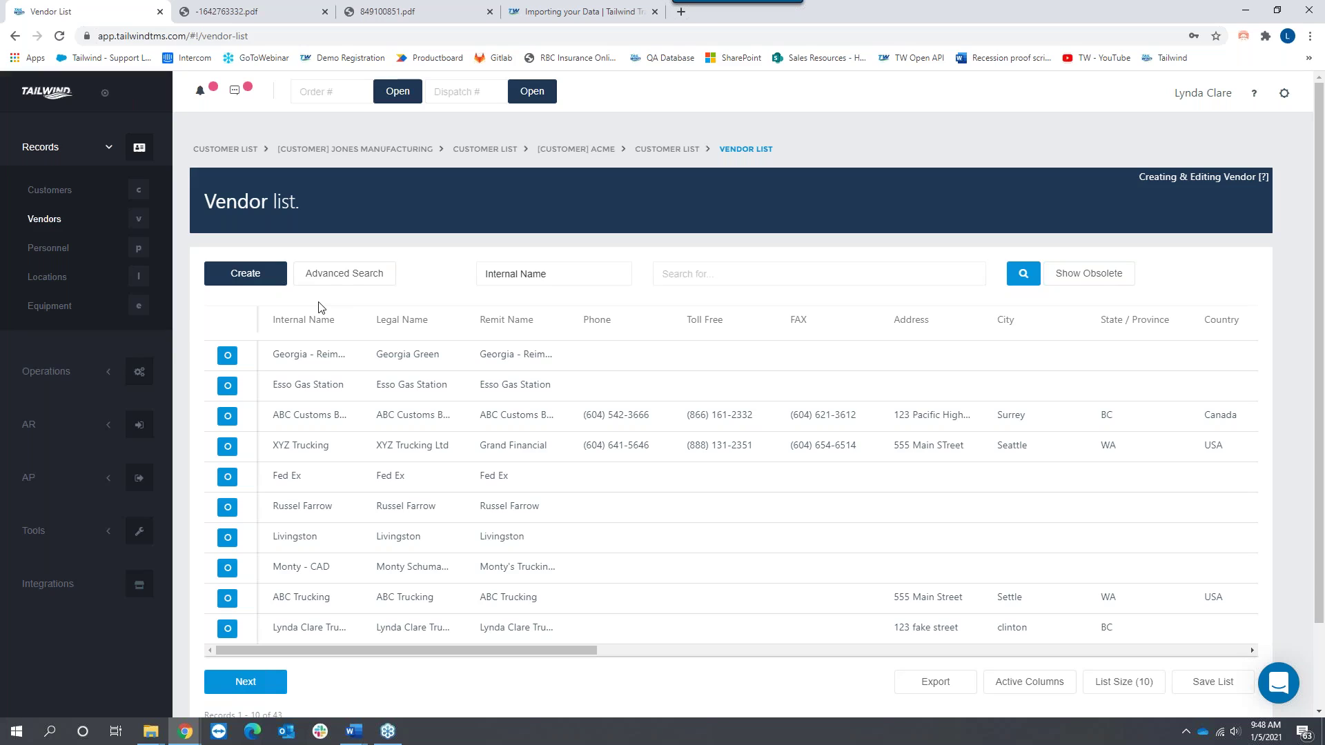
{"action": "left_click", "coordinate": [249, 275]}
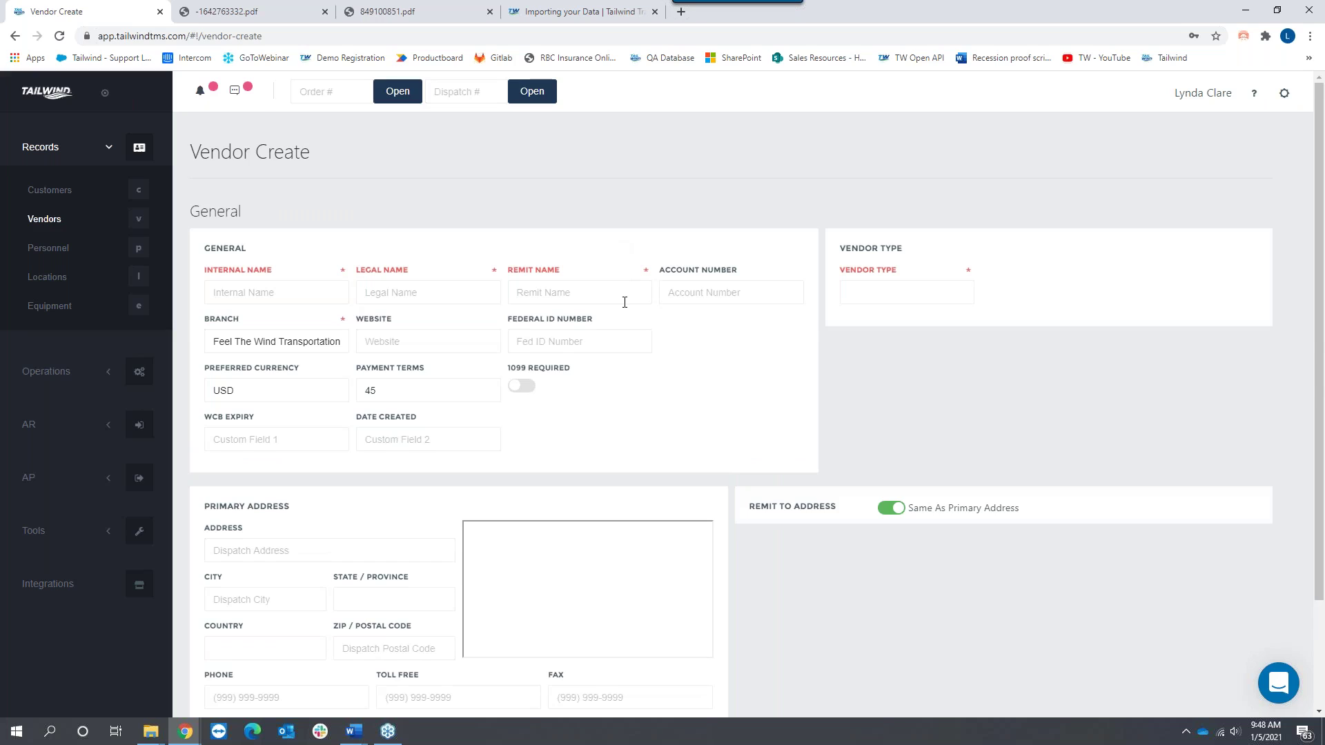
Step: Name the vendor Active Trucking, legal name Active Trucking Inc, remit name Grand Financial
{"action": "left_click", "coordinate": [257, 287]}
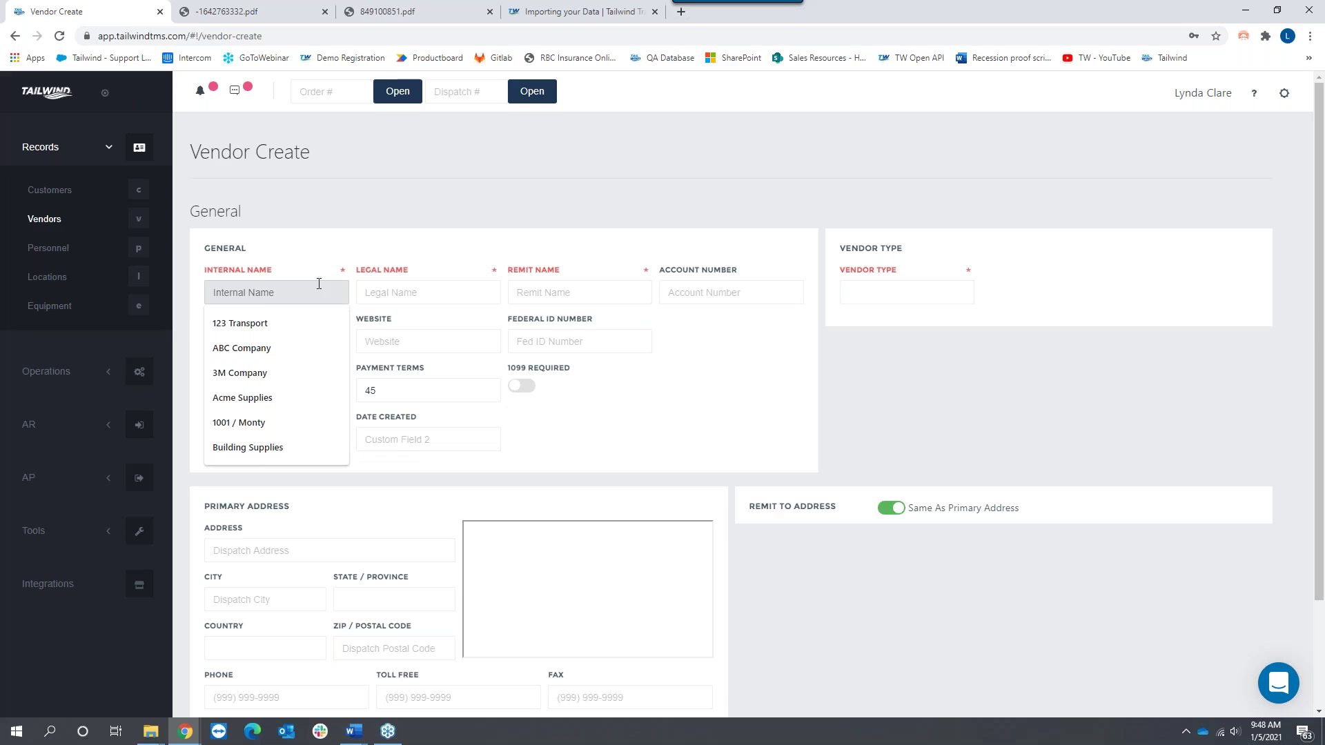
{"action": "type", "text": "Active T"}
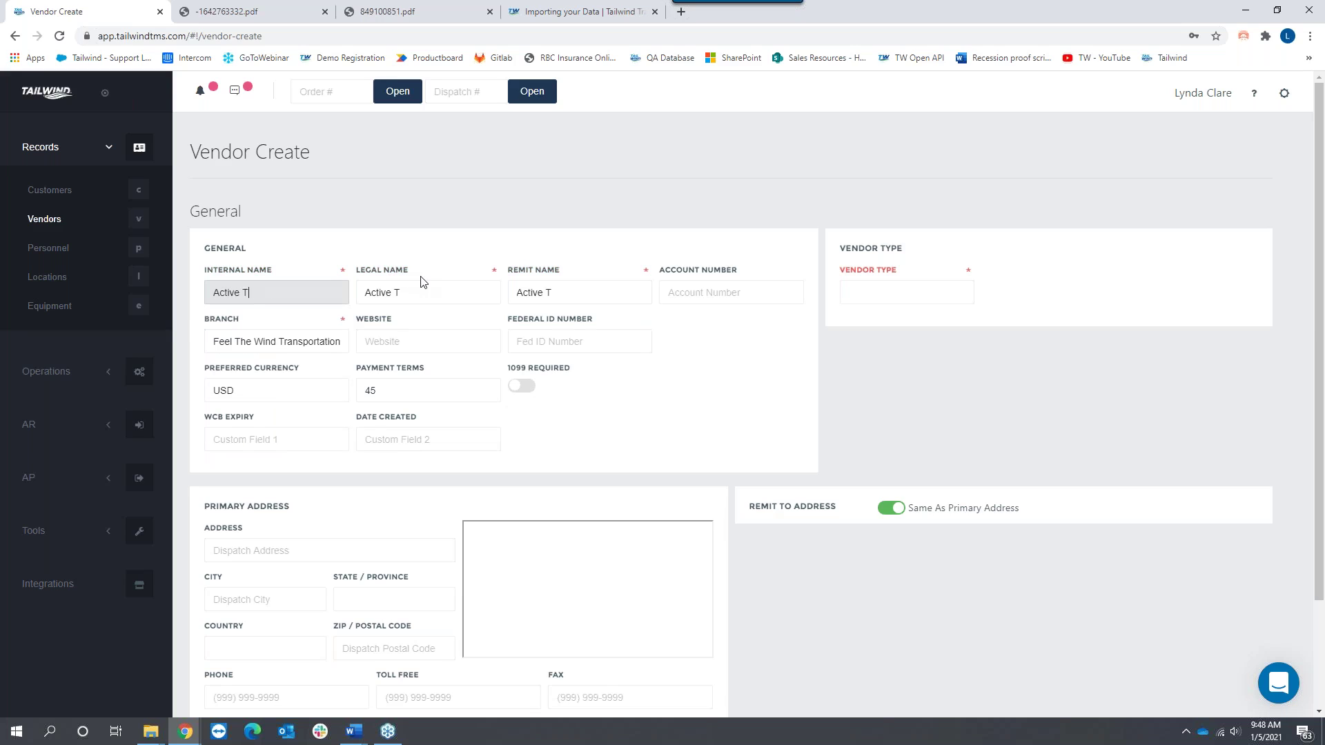
{"action": "type", "text": "rucking"}
{"action": "left_click", "coordinate": [442, 293]}
{"action": "type", "text": "Inc"}
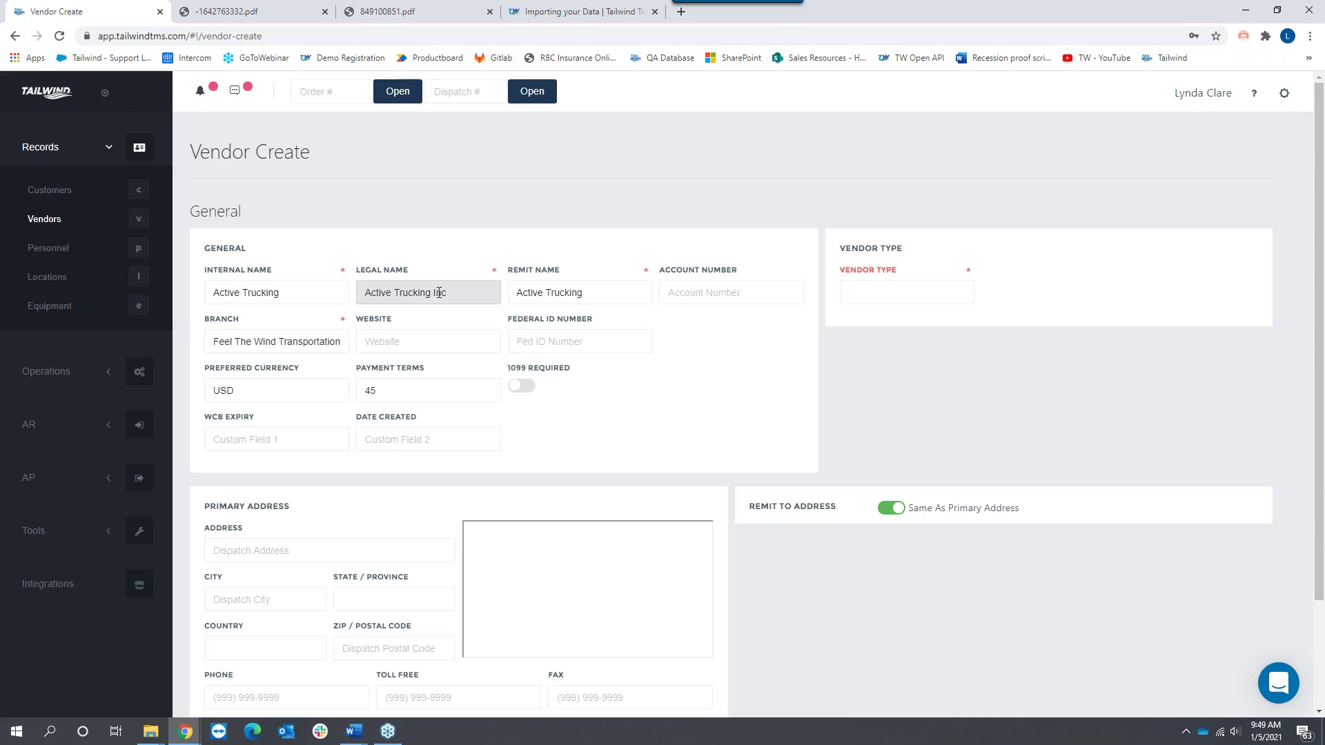
{"action": "key", "text": "Tab"}
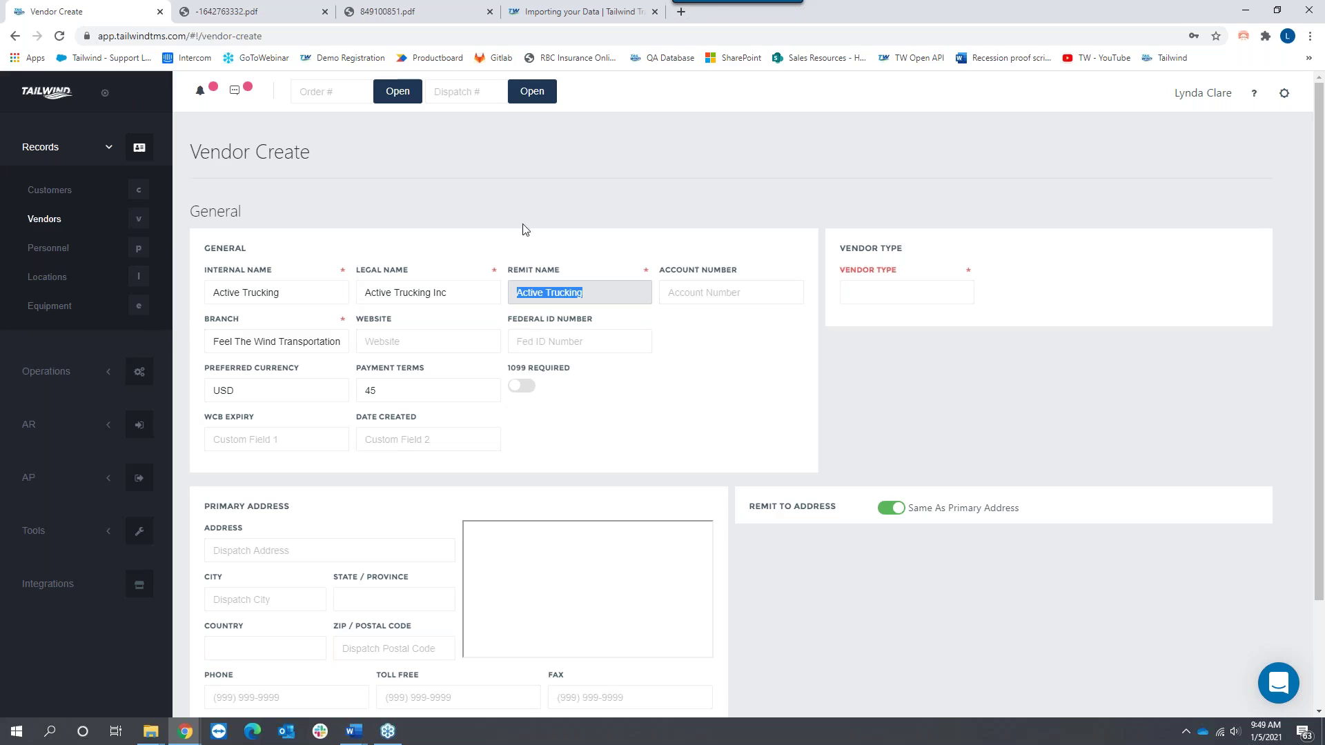
{"action": "left_click_drag", "start_coordinate": [570, 269], "coordinate": [508, 280]}
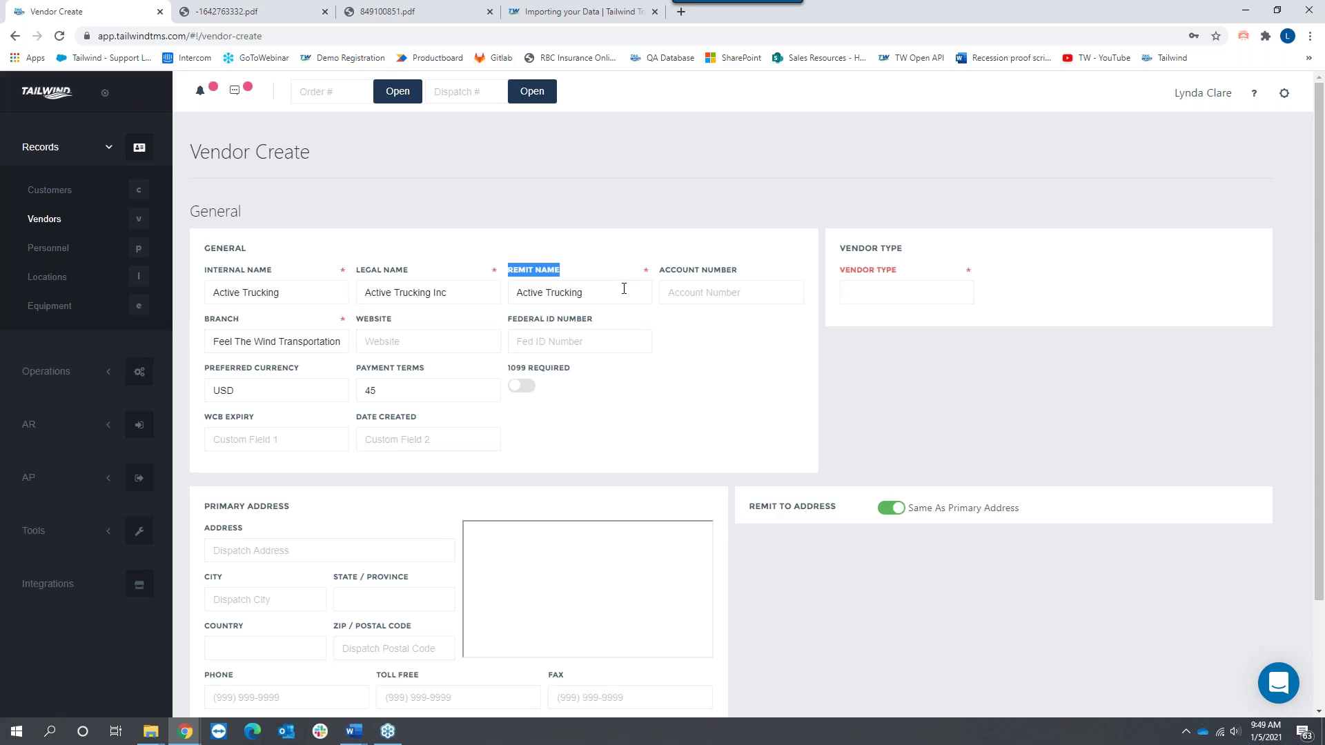
{"action": "left_click_drag", "start_coordinate": [596, 293], "coordinate": [511, 293]}
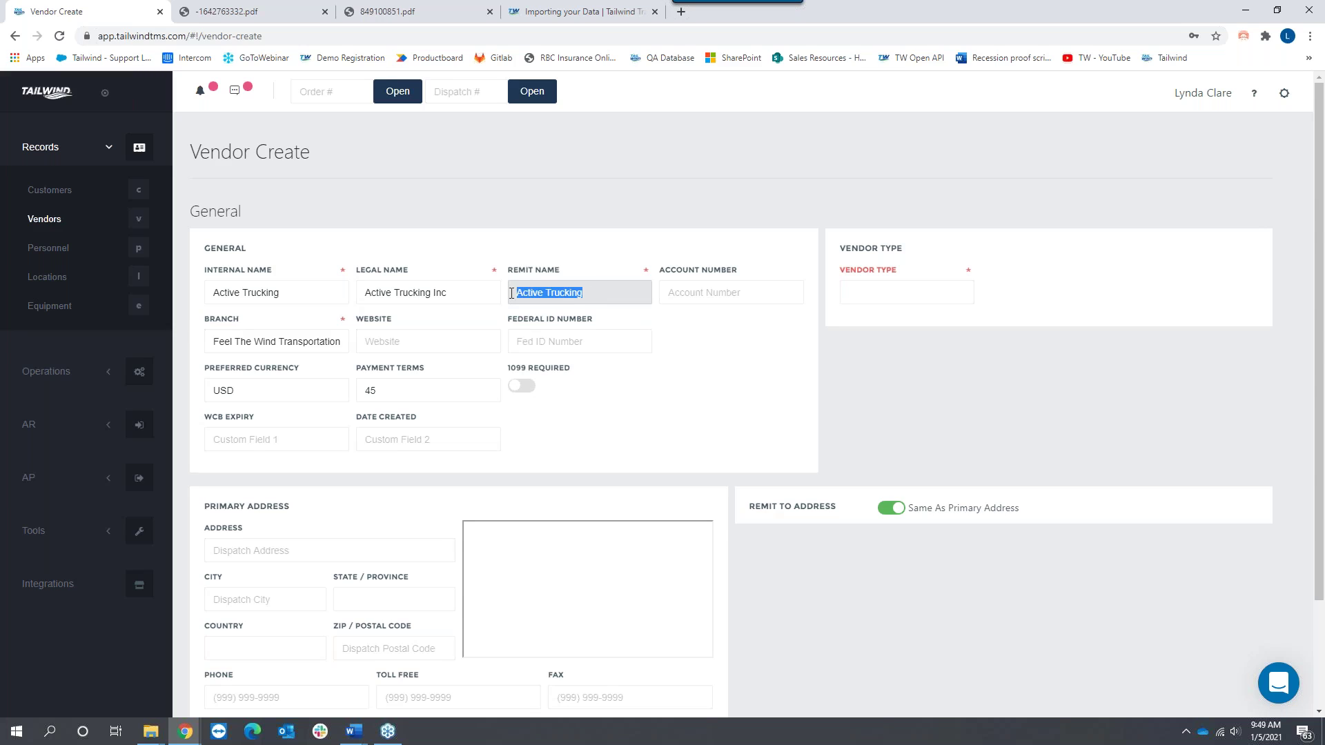
{"action": "type", "text": "Grand Financial"}
Step: Try Vendor - Maintenance and Vendor - Tire, then settle on Carrier - US Authorization as vendor type
{"action": "left_click", "coordinate": [887, 296]}
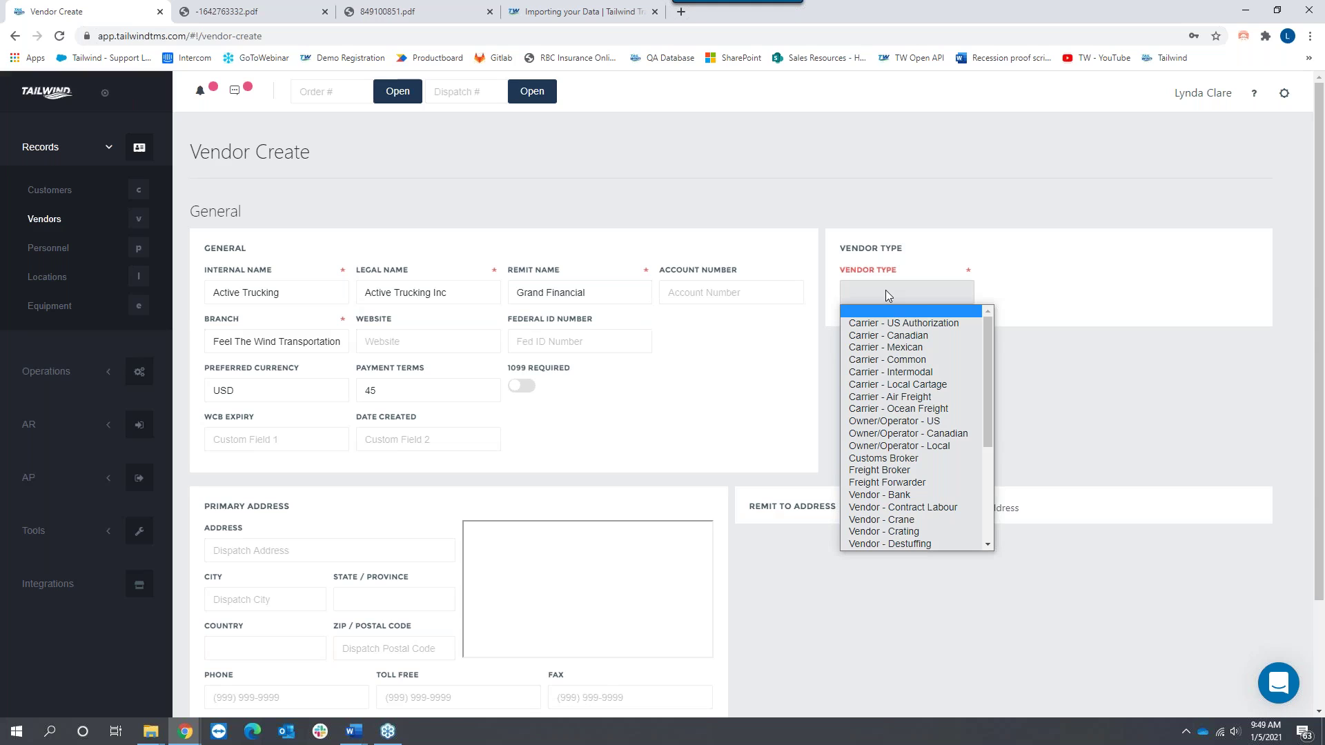
{"action": "left_click_drag", "start_coordinate": [984, 332], "coordinate": [986, 421]}
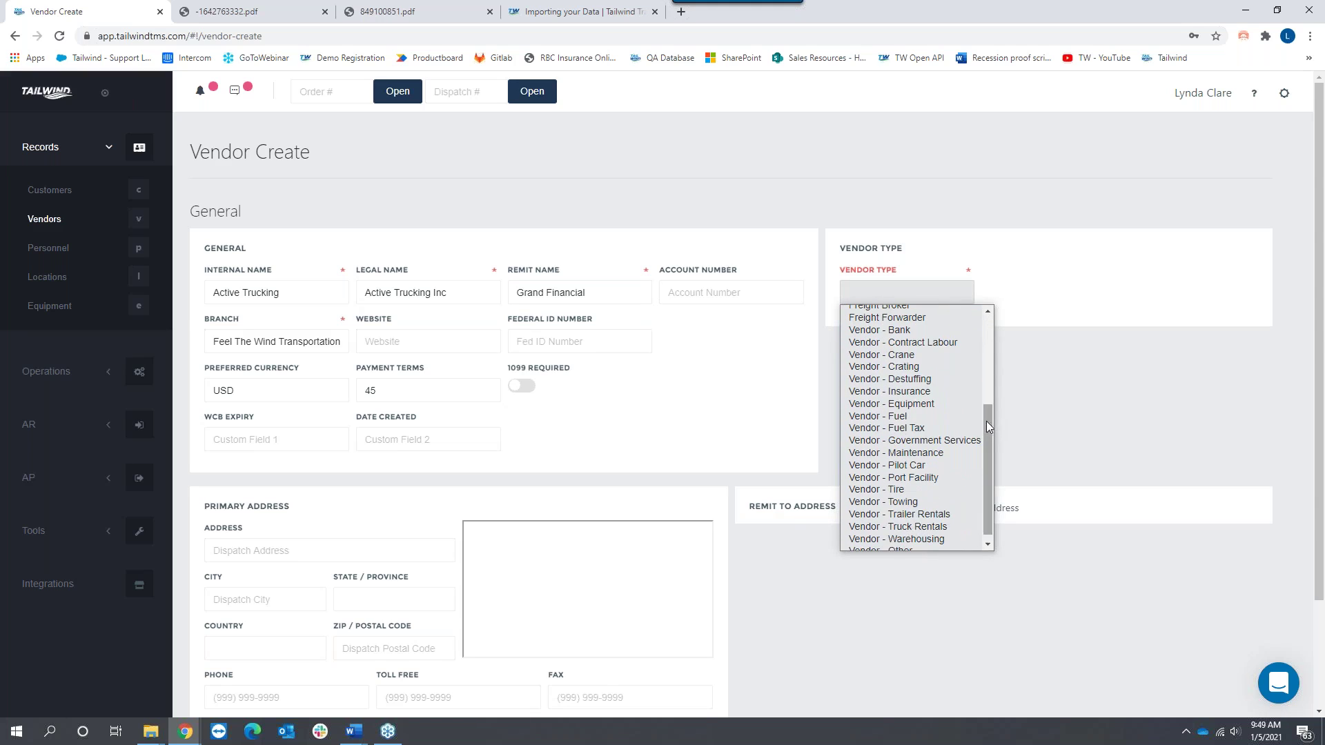
{"action": "left_click", "coordinate": [911, 454]}
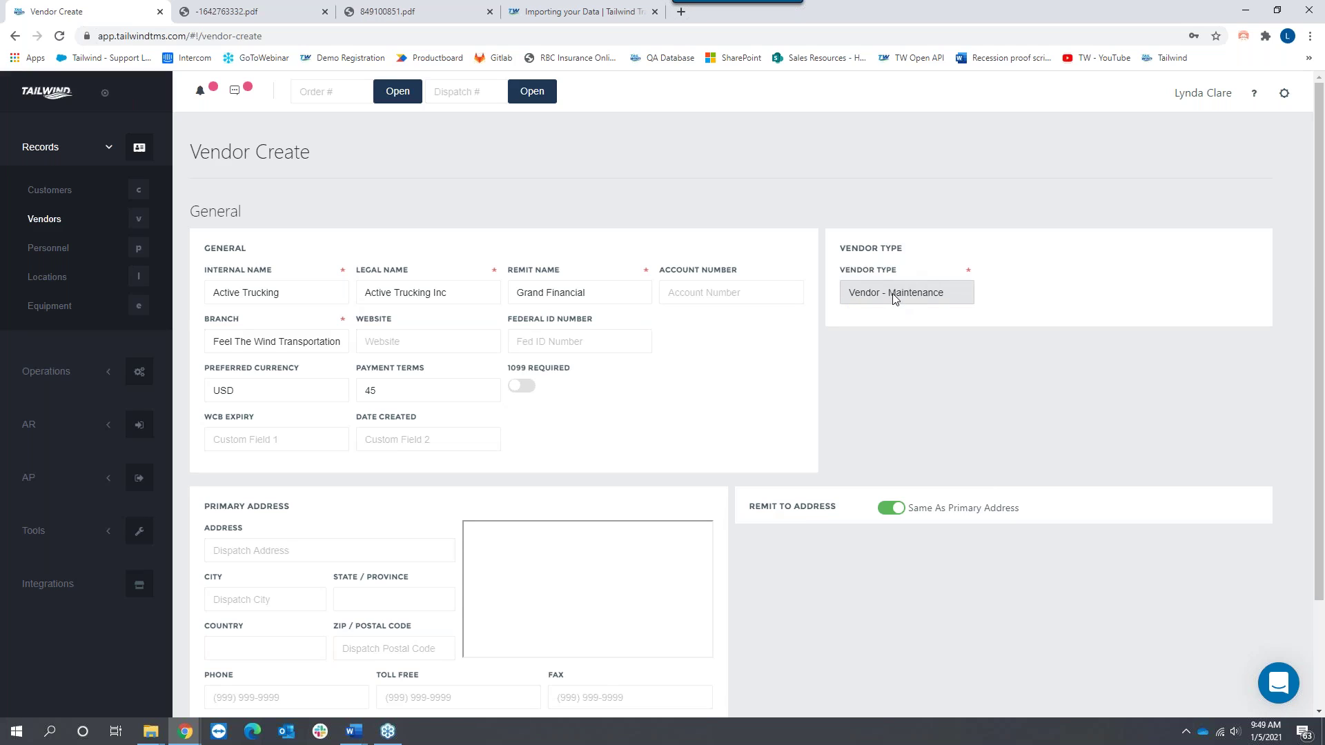
{"action": "left_click", "coordinate": [946, 292]}
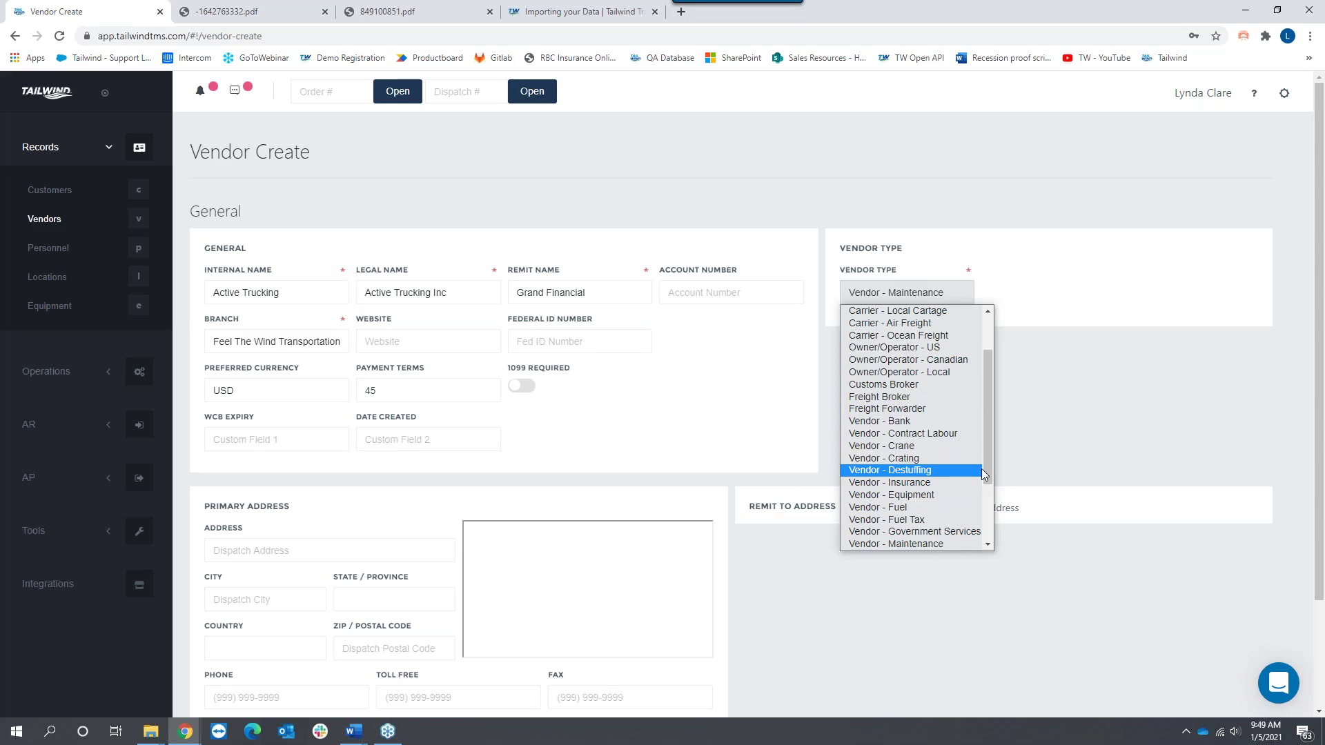
{"action": "left_click_drag", "start_coordinate": [986, 464], "coordinate": [984, 546]}
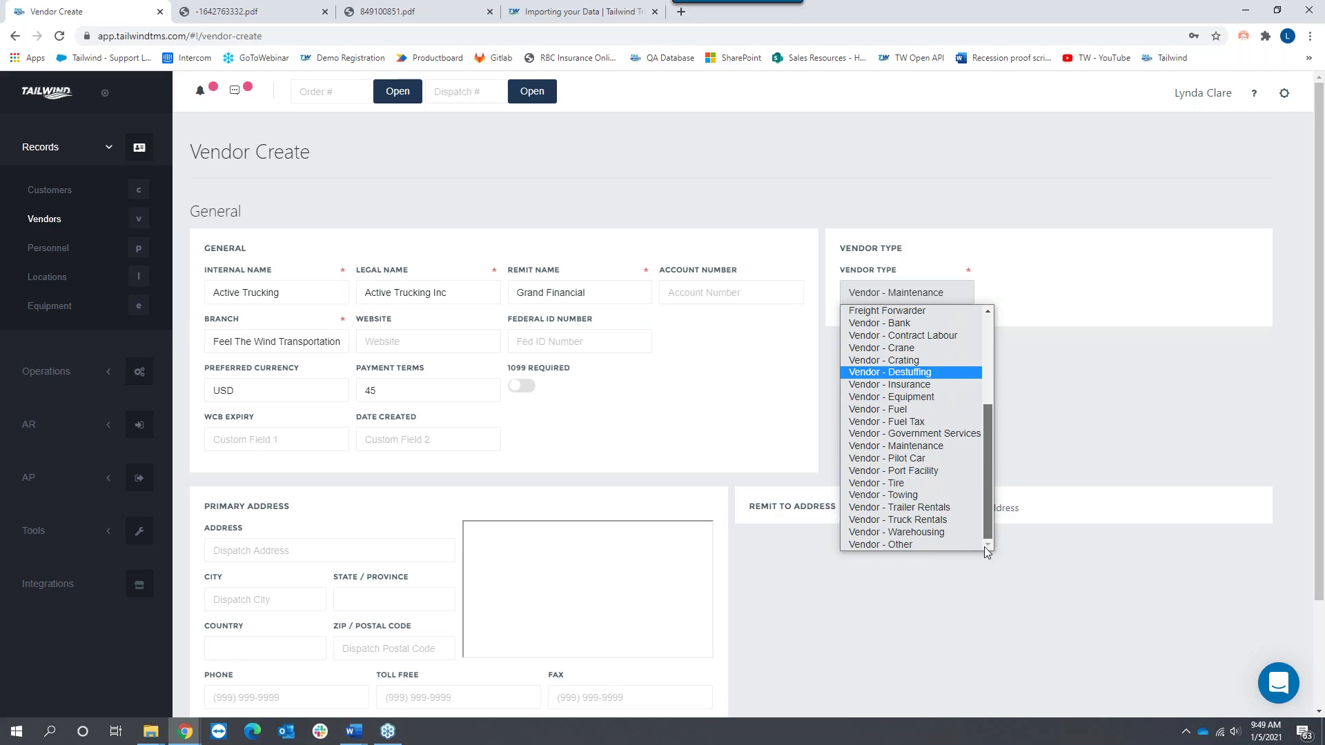
{"action": "left_click", "coordinate": [901, 483]}
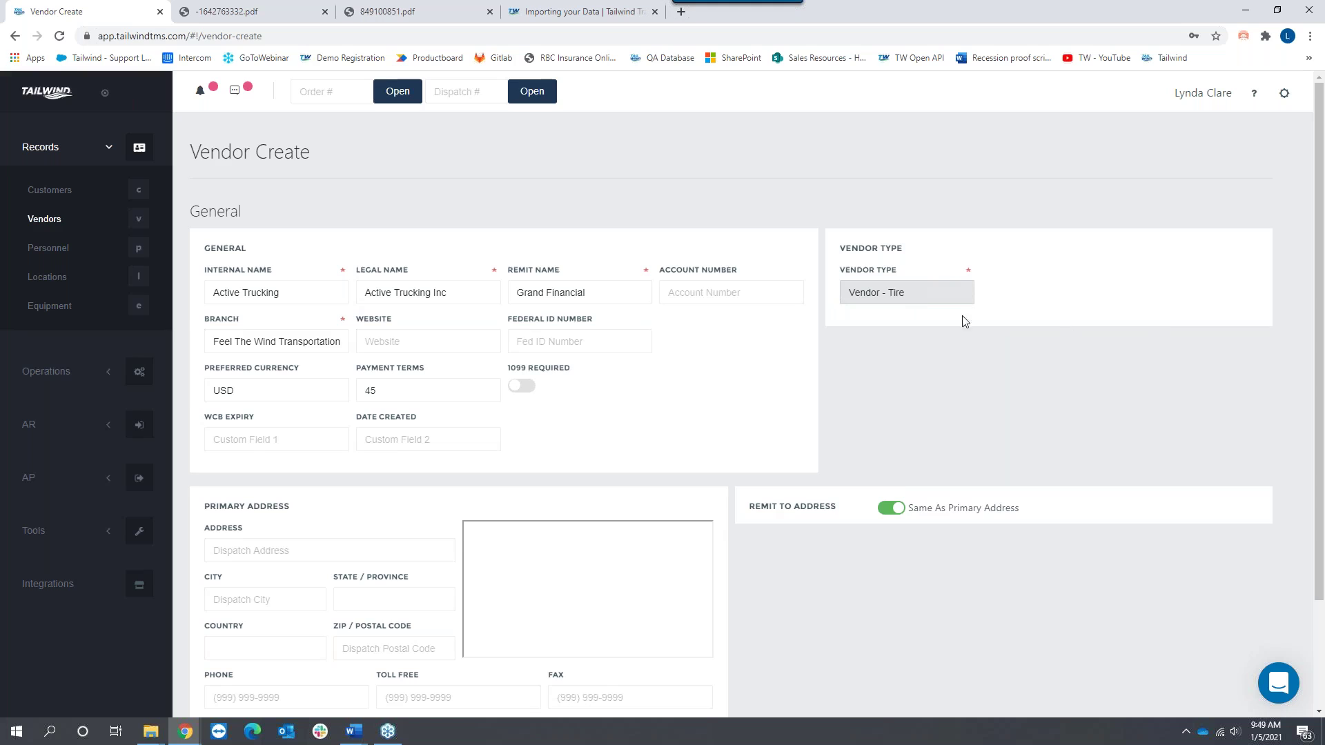
{"action": "left_click", "coordinate": [952, 297]}
{"action": "left_click_drag", "start_coordinate": [982, 383], "coordinate": [983, 328]}
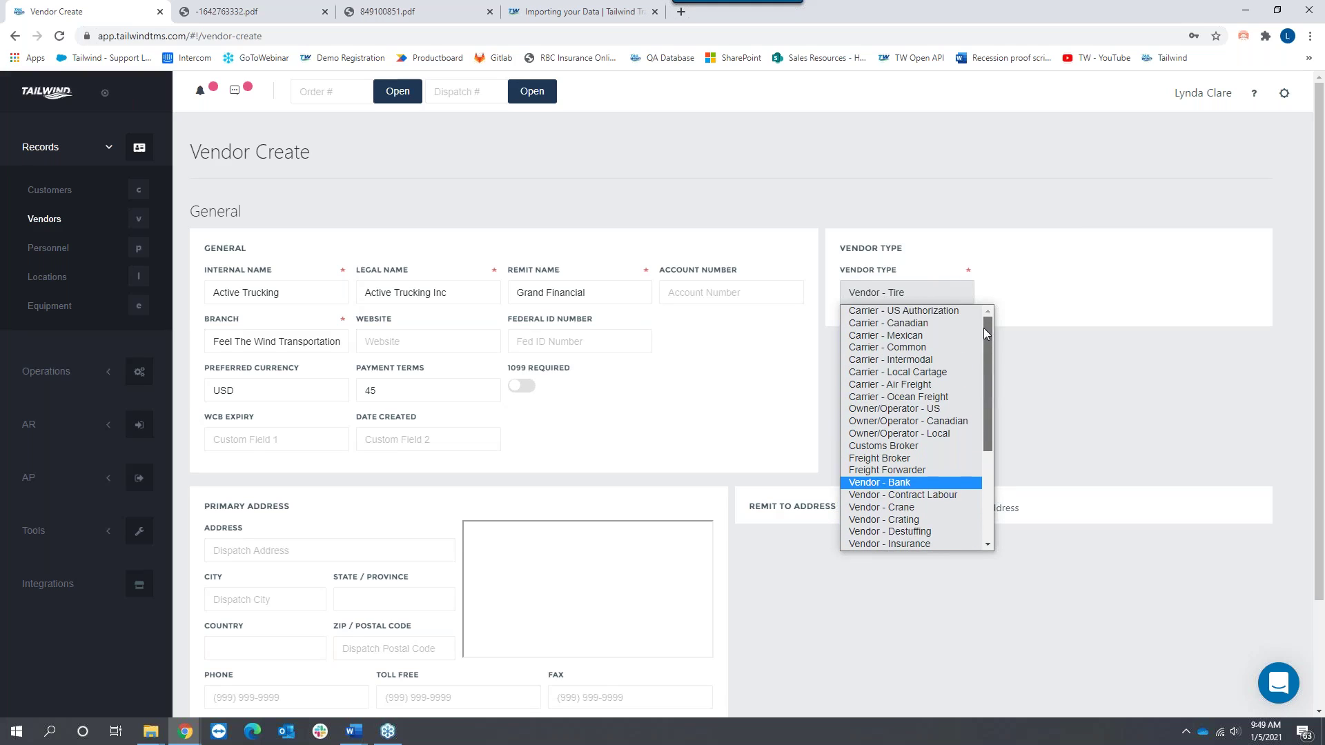
{"action": "left_click", "coordinate": [940, 312]}
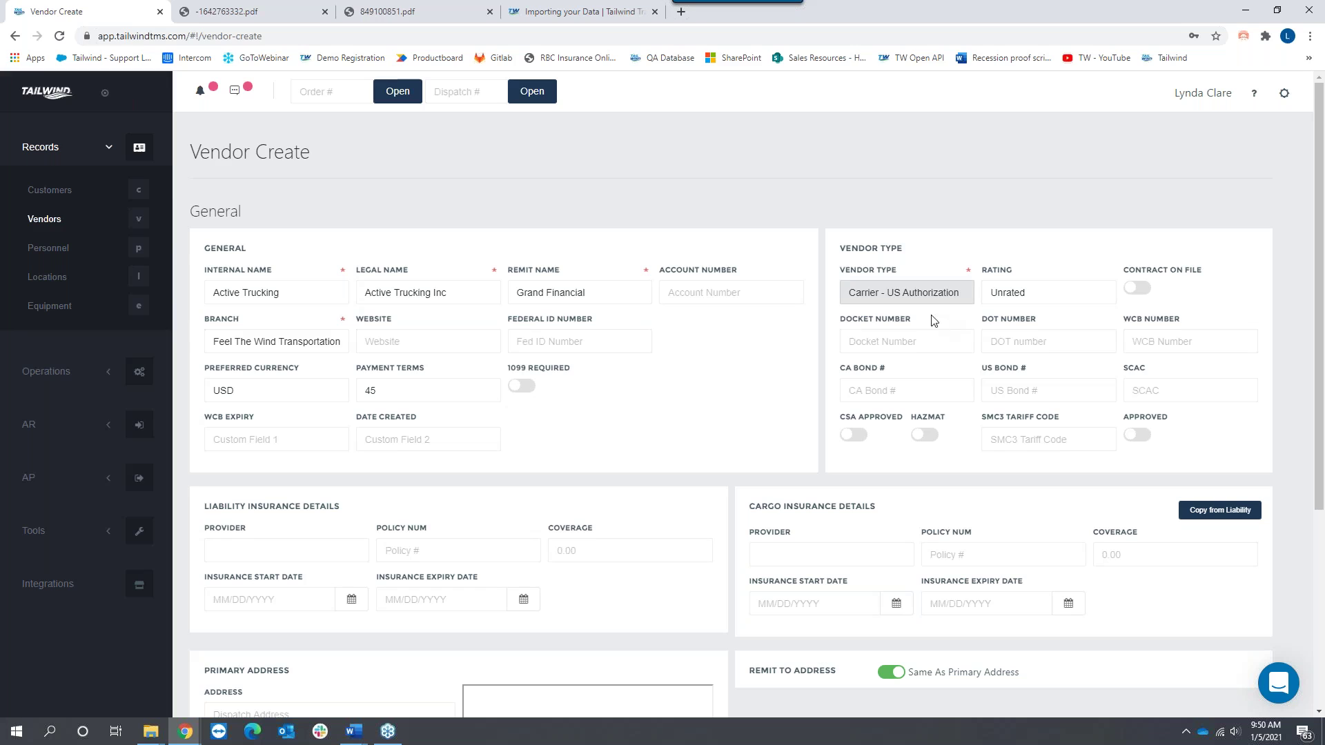
Step: Mark the vendor Approved, leave its rating Unrated, and toggle Contract On File on then off
{"action": "left_click", "coordinate": [909, 324]}
{"action": "left_click_drag", "start_coordinate": [909, 319], "coordinate": [842, 300]}
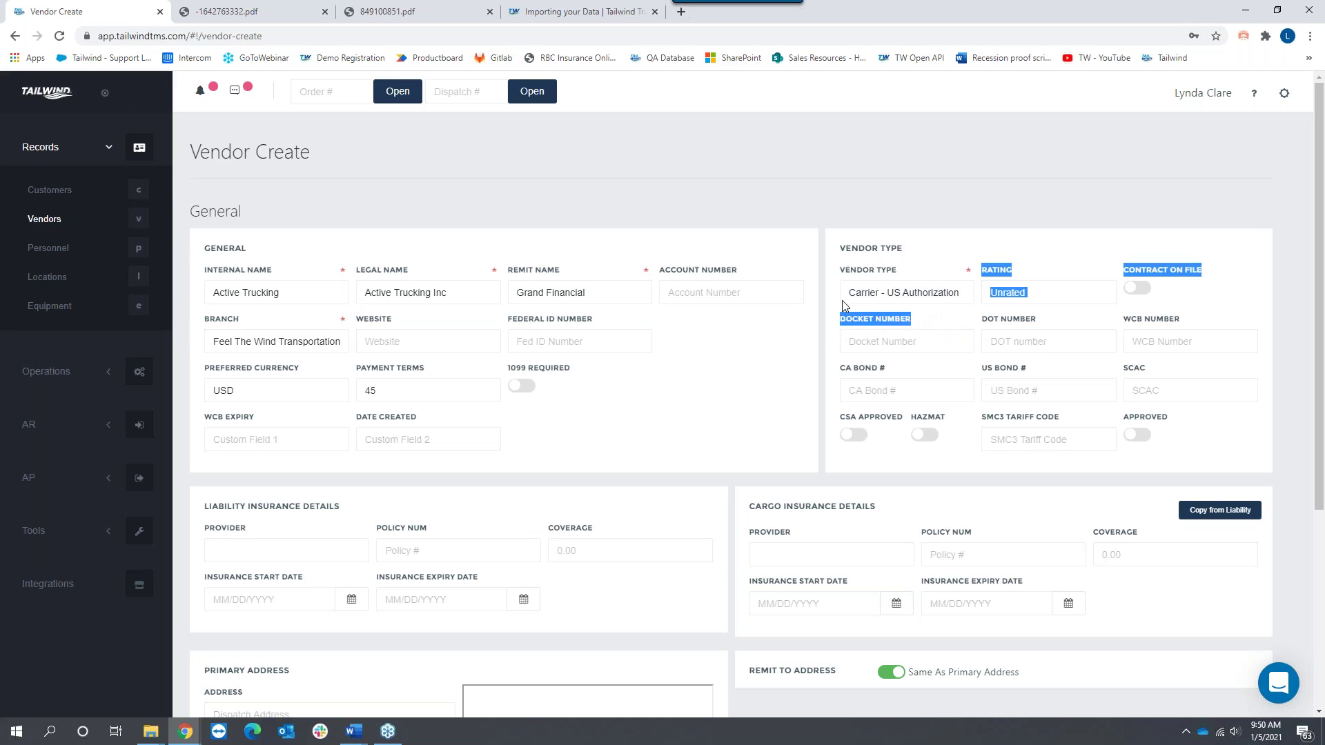
{"action": "left_click_drag", "start_coordinate": [1031, 320], "coordinate": [981, 313]}
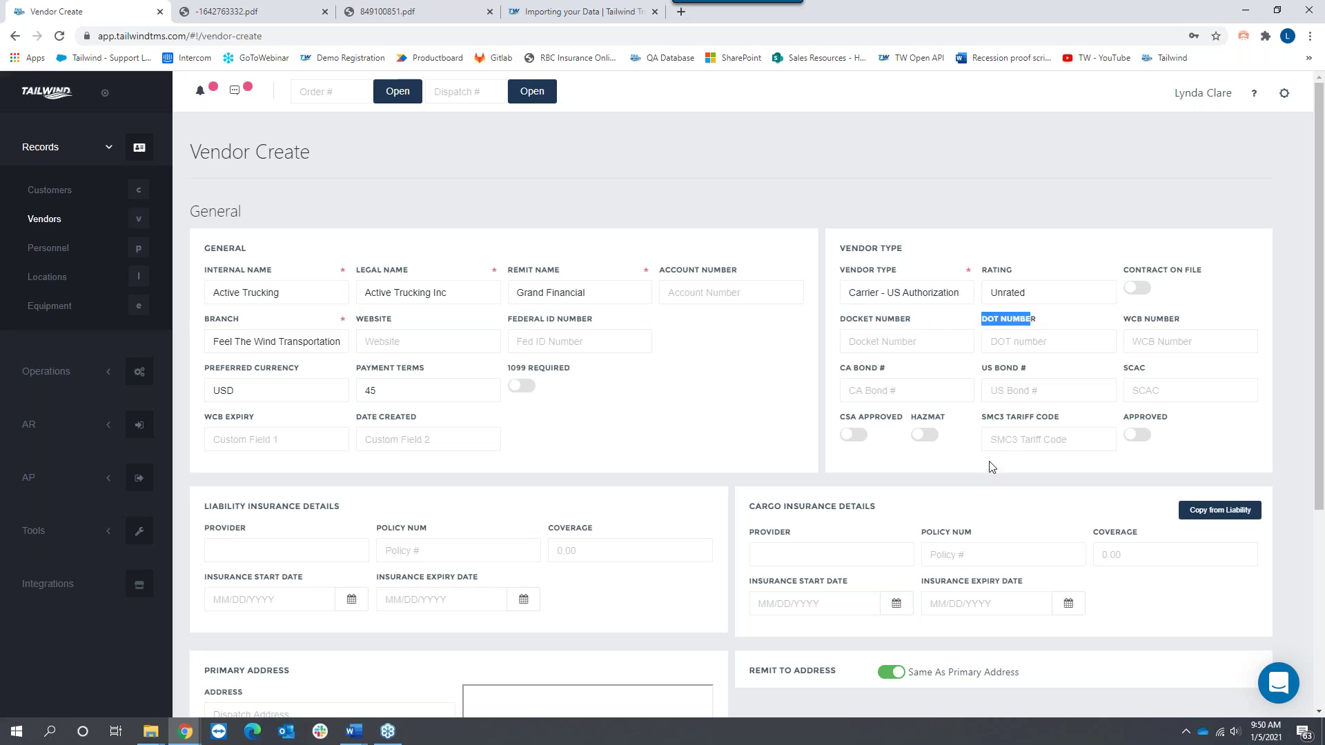
{"action": "left_click", "coordinate": [1140, 435]}
{"action": "left_click", "coordinate": [1046, 294]}
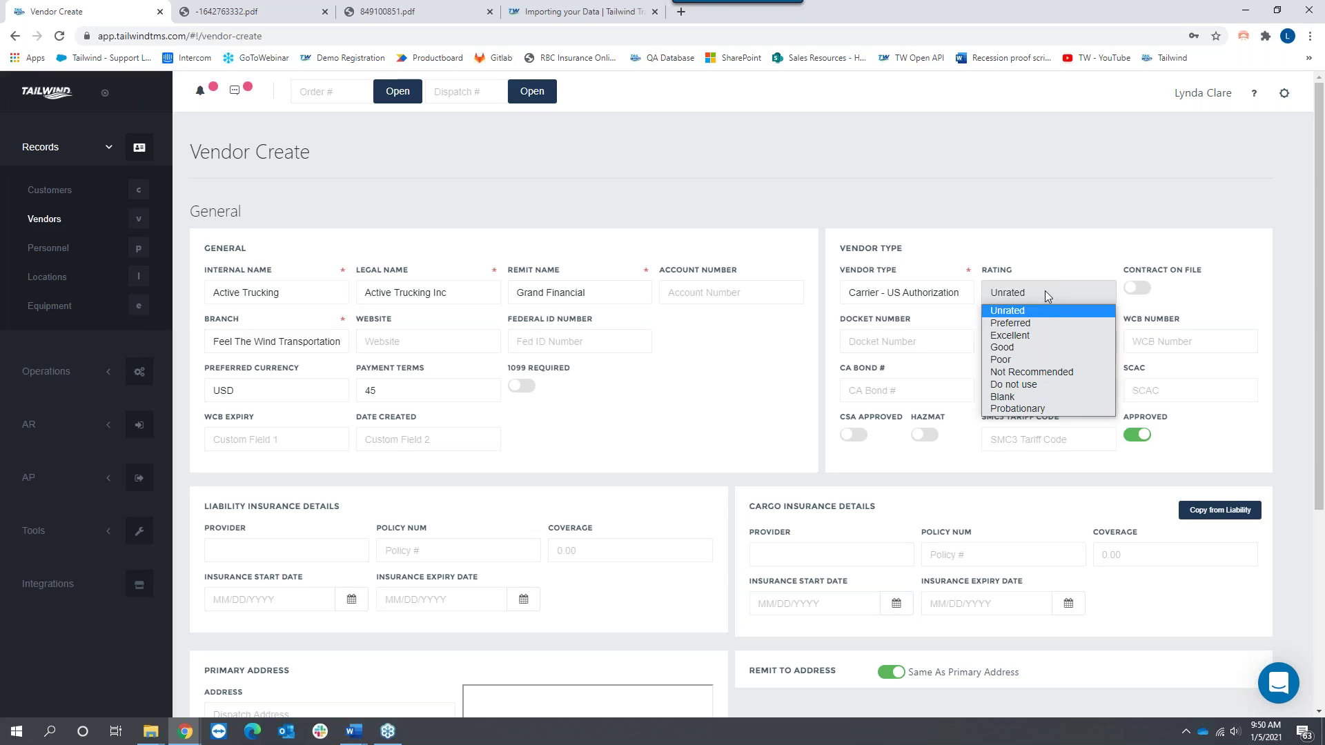
{"action": "left_click", "coordinate": [1149, 295]}
{"action": "left_click", "coordinate": [1149, 295]}
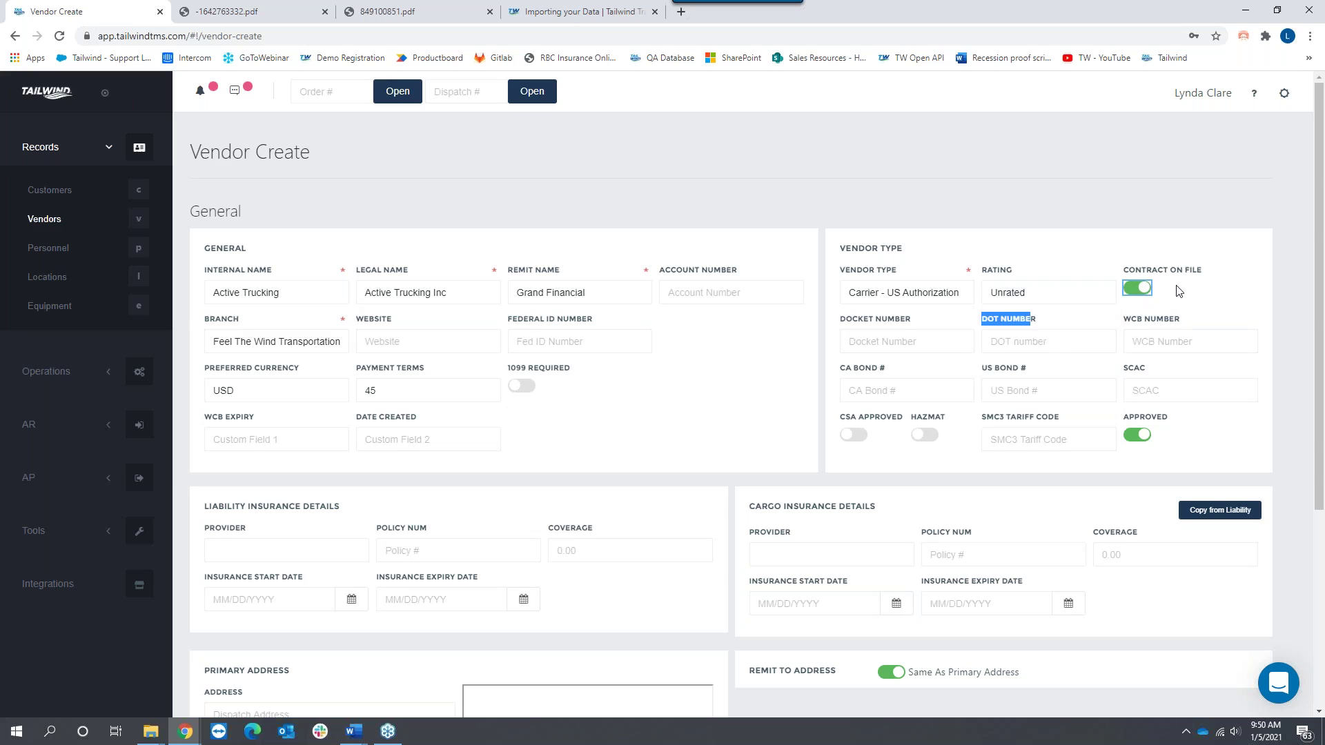
{"action": "left_click", "coordinate": [1137, 287]}
{"action": "left_click_drag", "start_coordinate": [206, 506], "coordinate": [1141, 608]}
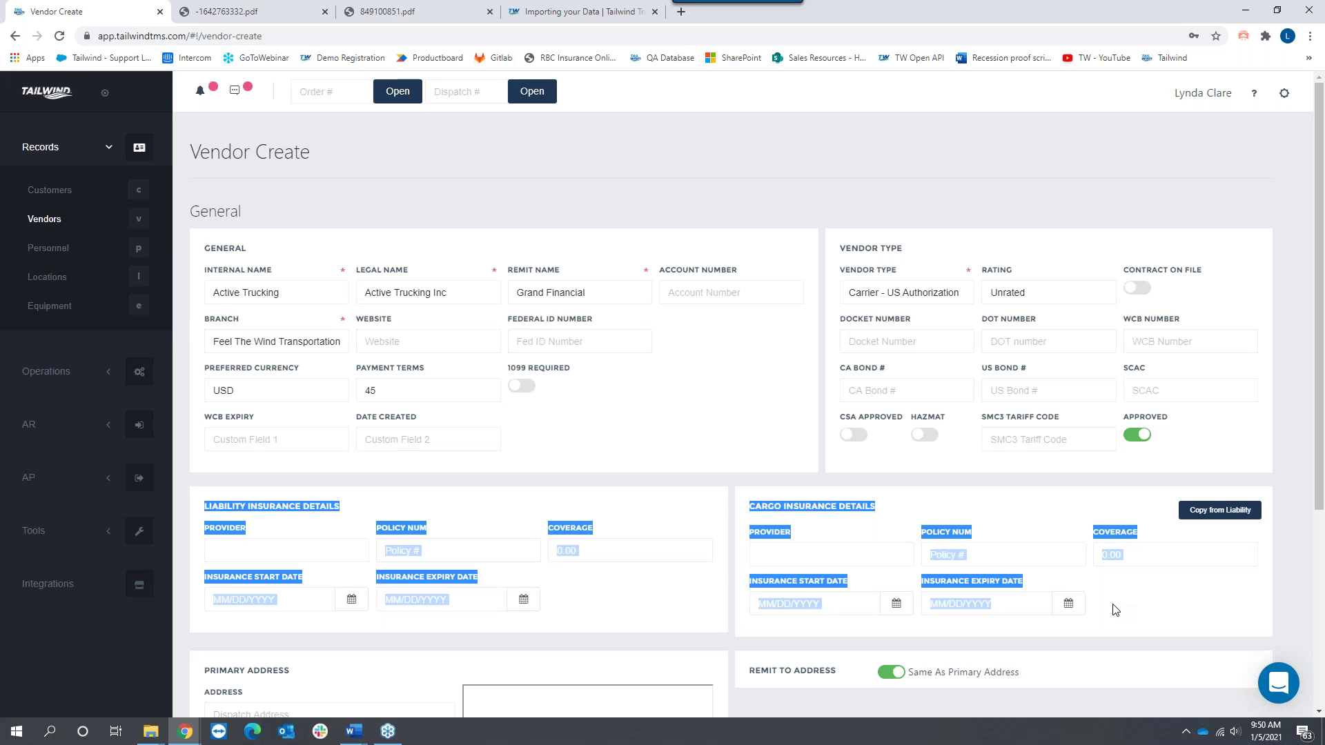
Step: Set liability insurance provider to ABC Insurance with a policy number and 2000000 coverage
{"action": "left_click", "coordinate": [244, 556]}
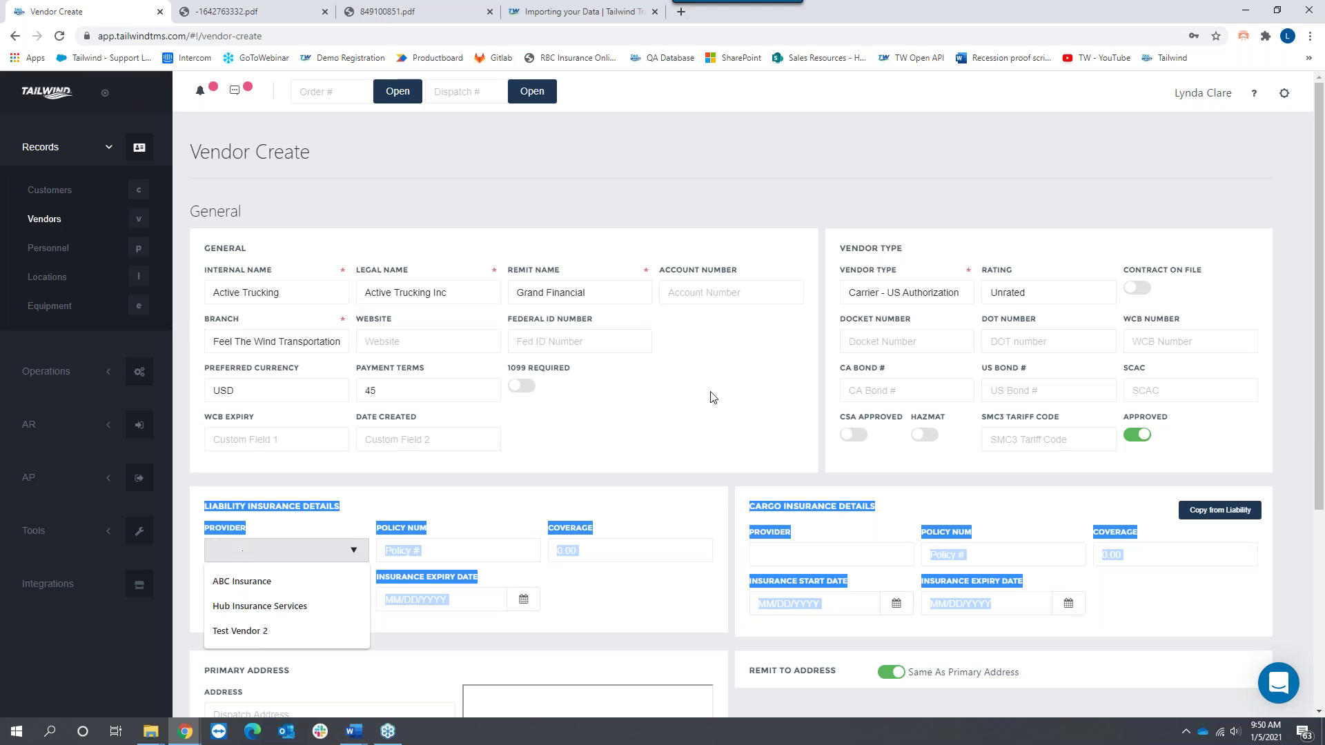
{"action": "scroll", "coordinate": [748, 387], "scroll_direction": "down", "scroll_amount": 2}
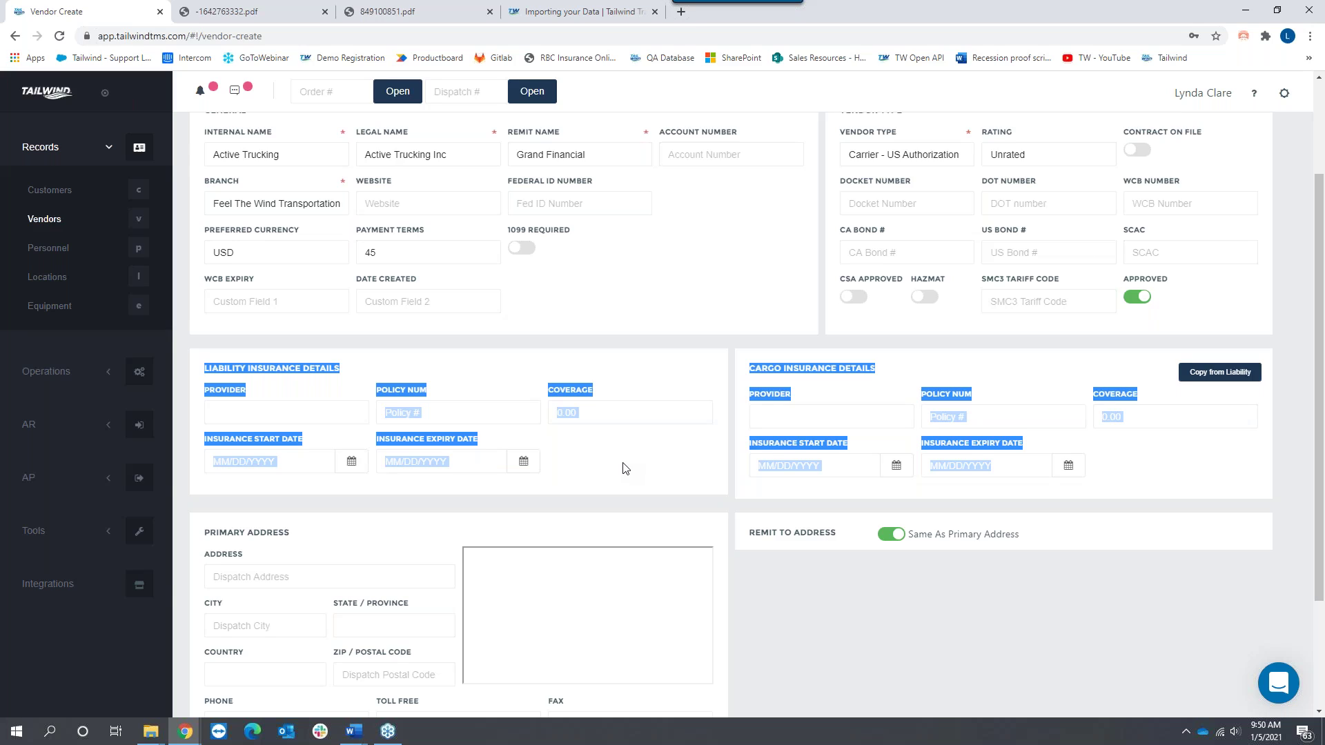
{"action": "left_click", "coordinate": [234, 414]}
{"action": "left_click", "coordinate": [233, 443]}
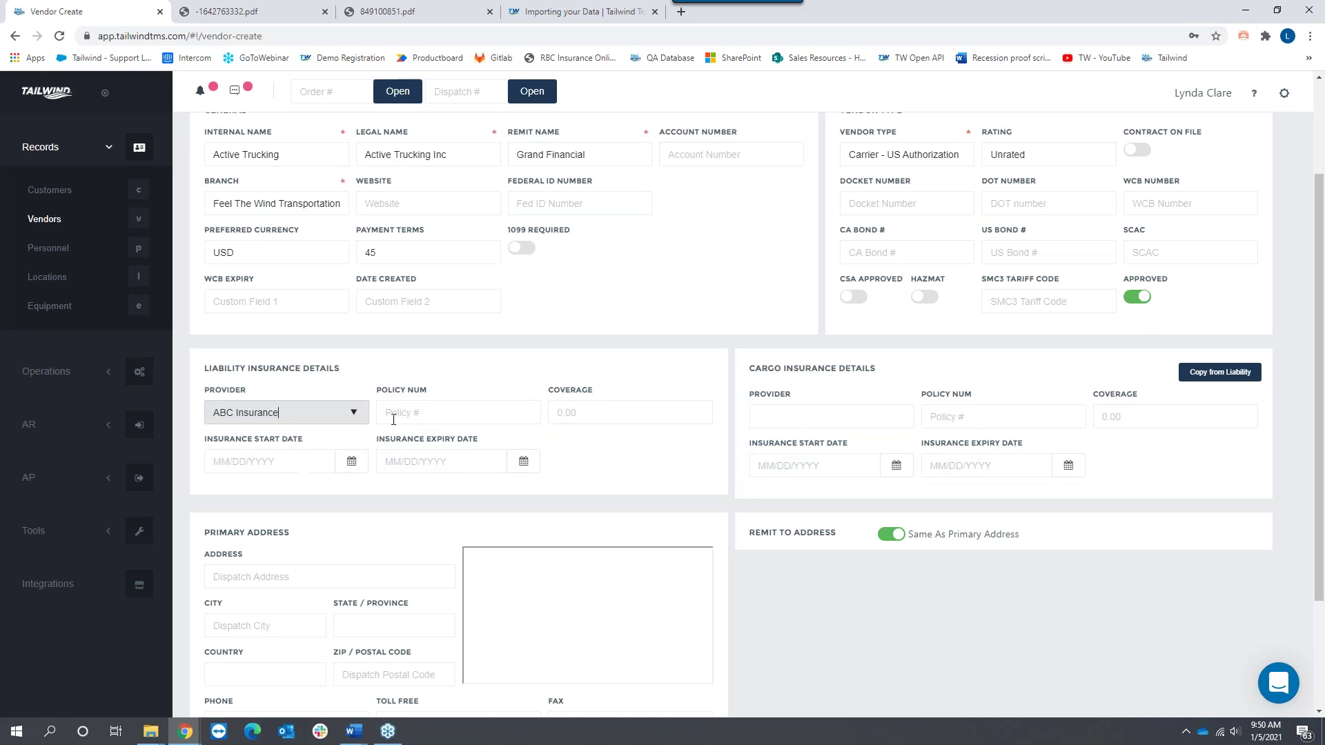
{"action": "left_click", "coordinate": [399, 414]}
{"action": "type", "text": "AB "}
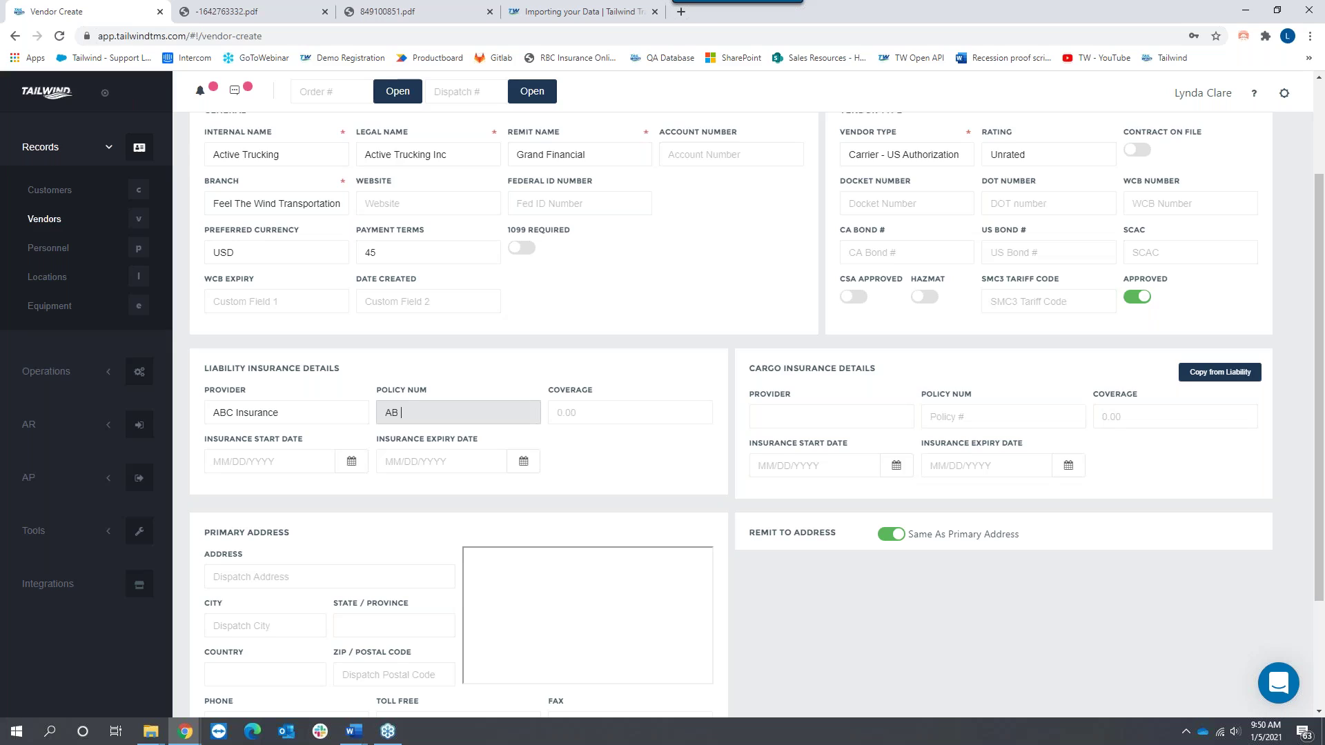
{"action": "type", "text": "123456"}
{"action": "key", "text": "Tab"}
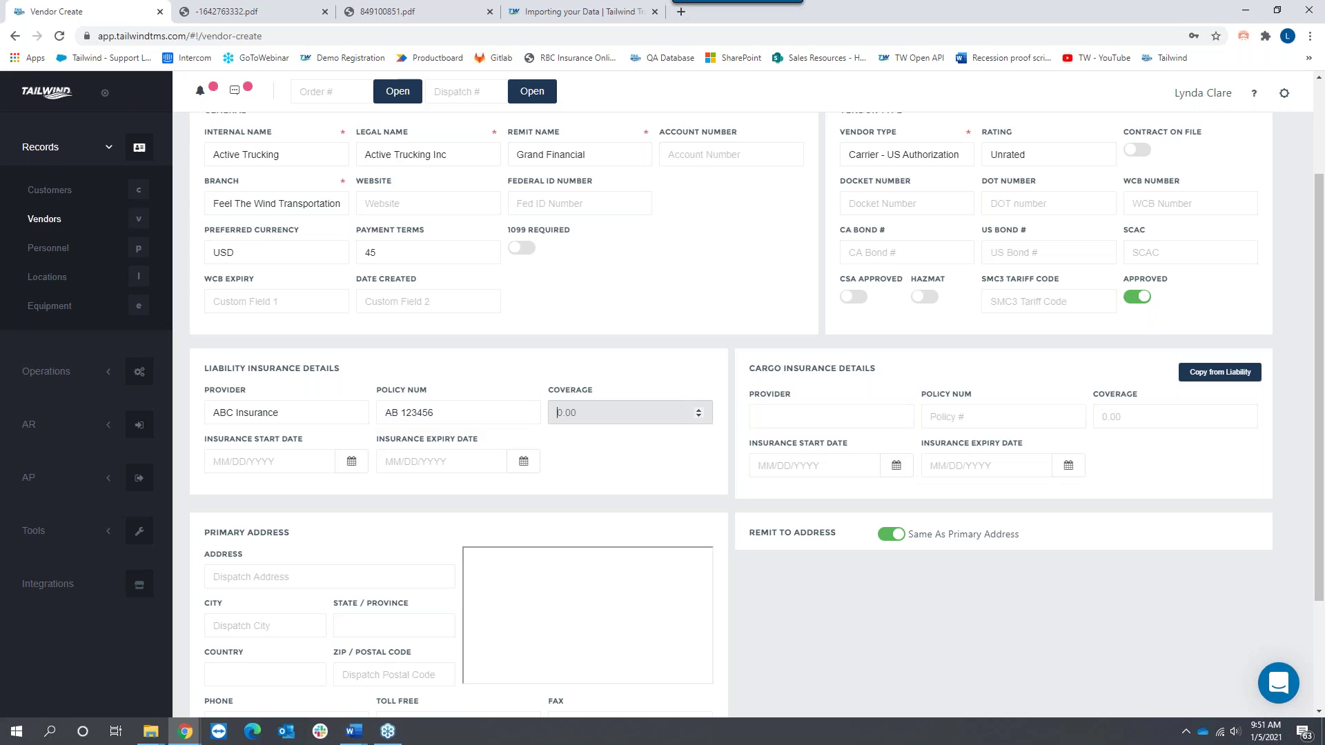
{"action": "type", "text": "2000000"}
Step: Set the insurance expiry date to 02/28/2021, then cancel the new vendor without saving
{"action": "left_click", "coordinate": [523, 461]}
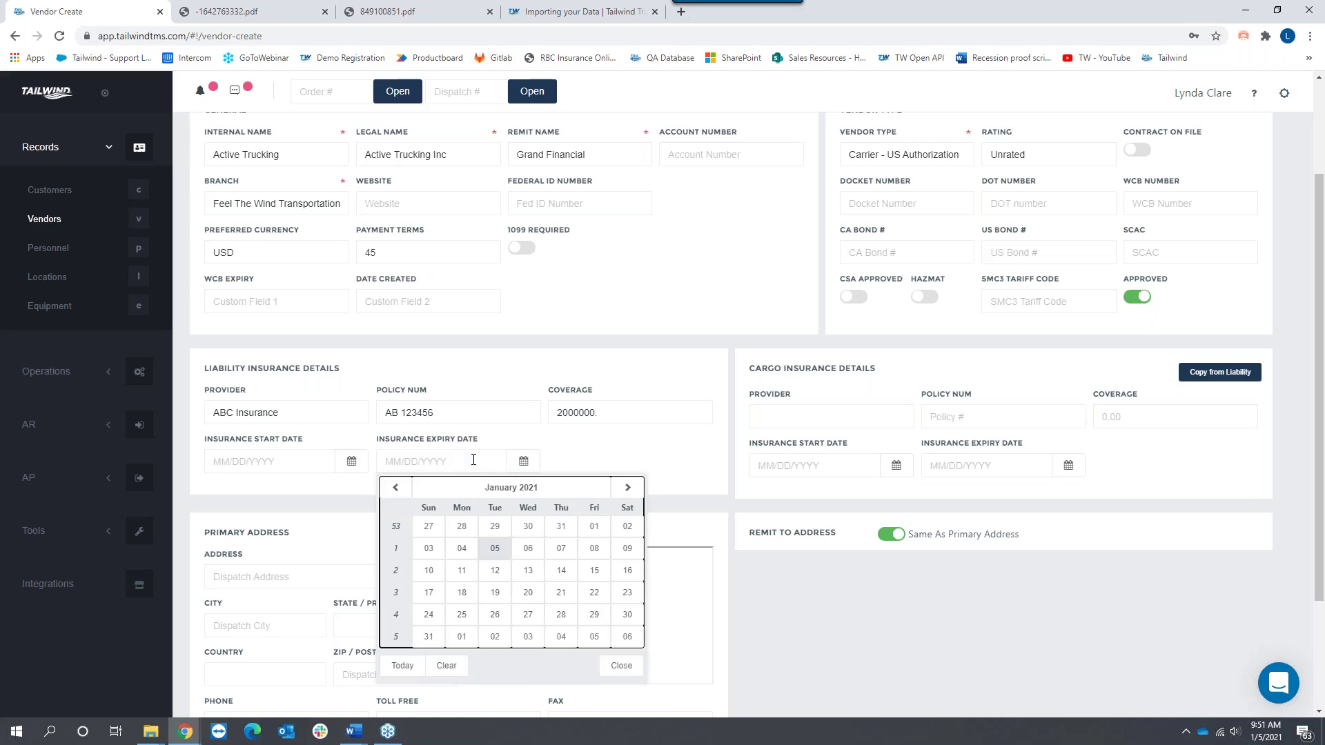
{"action": "left_click", "coordinate": [626, 488]}
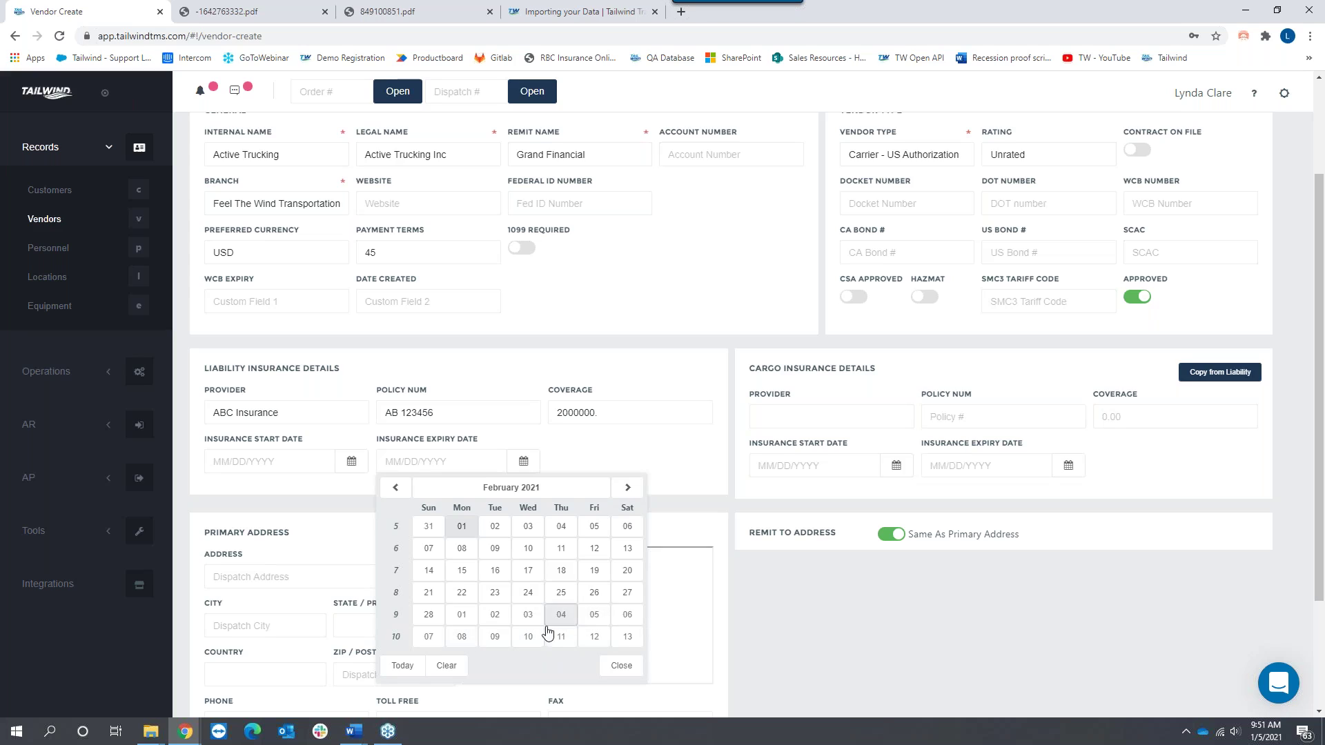
{"action": "left_click", "coordinate": [429, 614]}
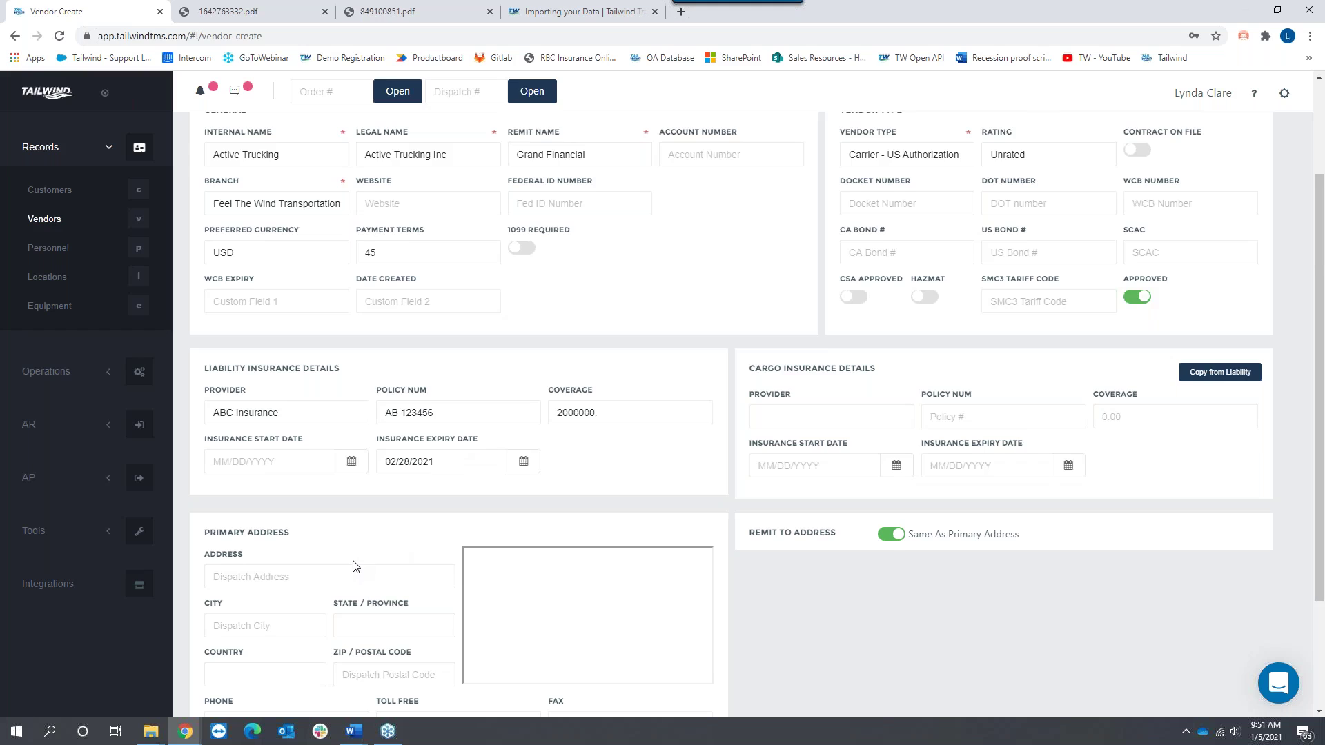
{"action": "scroll", "coordinate": [355, 566], "scroll_direction": "down", "scroll_amount": 2}
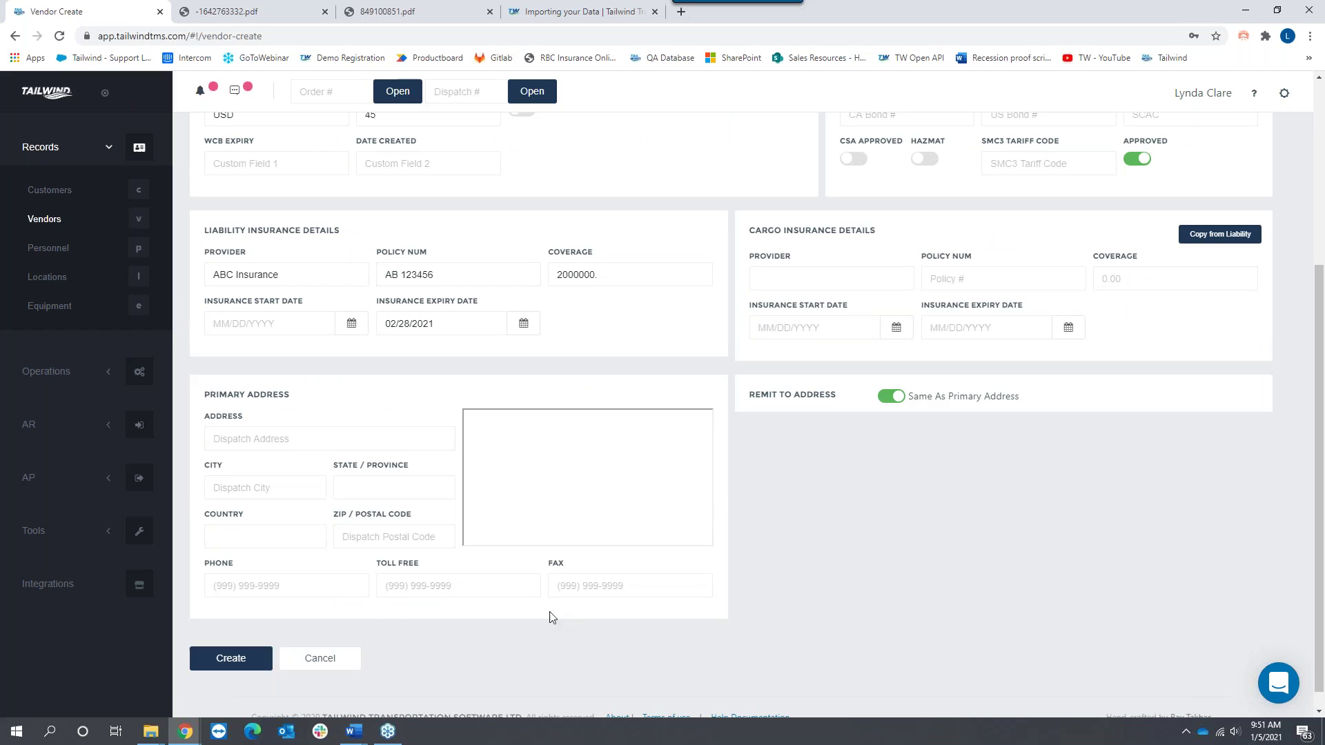
{"action": "left_click", "coordinate": [338, 659]}
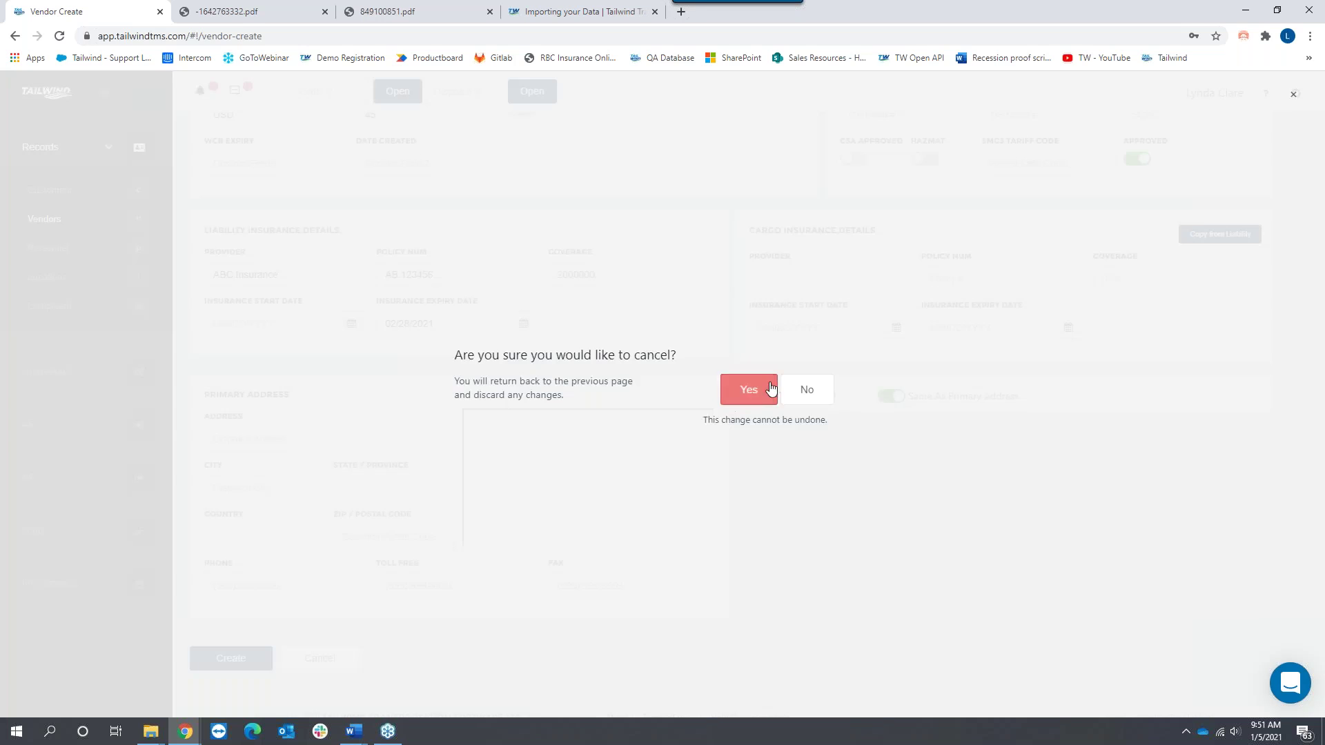
{"action": "left_click", "coordinate": [767, 385]}
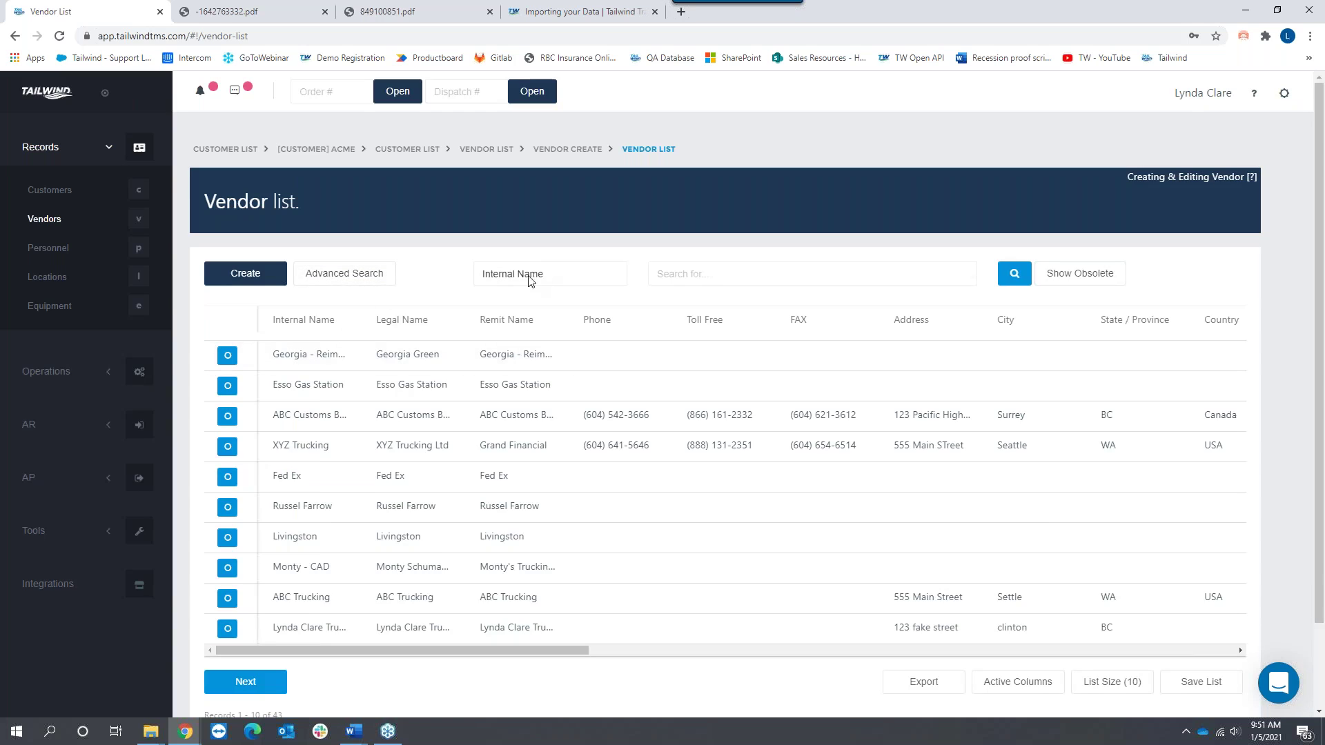
{"action": "left_click", "coordinate": [291, 324]}
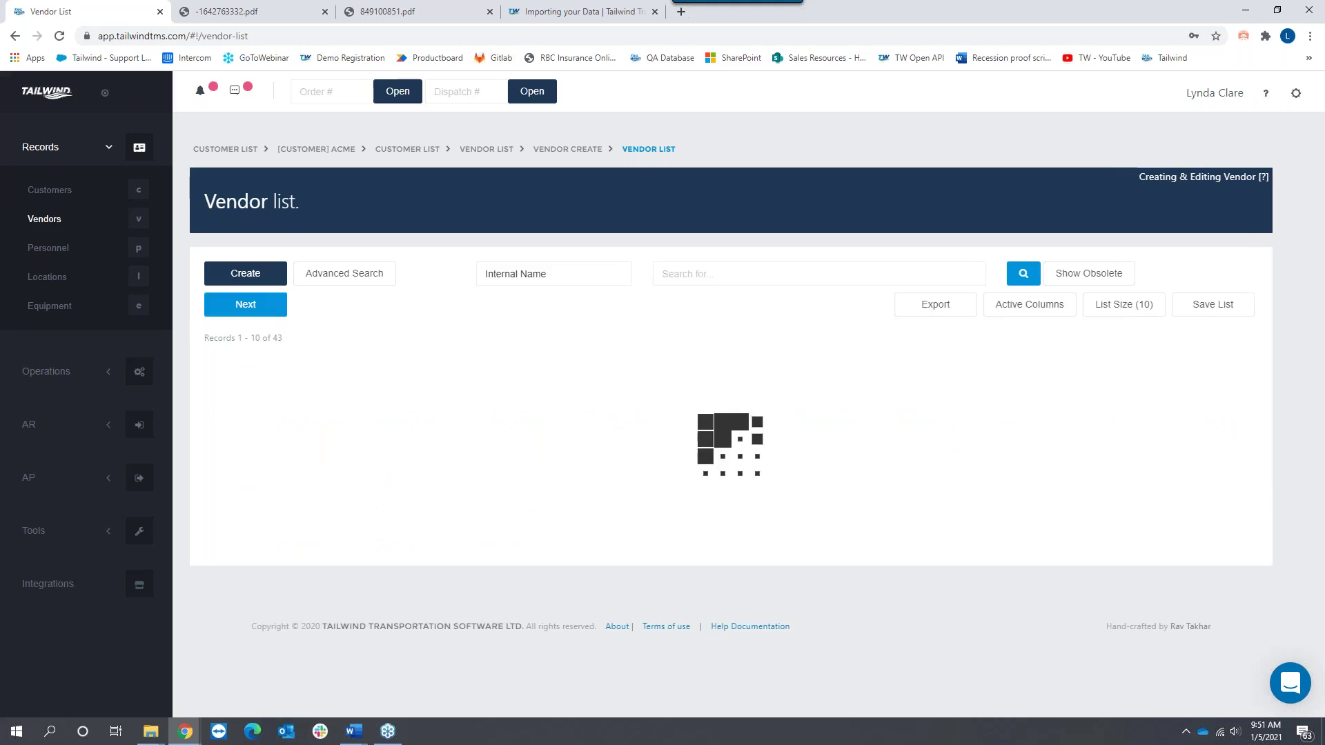
{"action": "left_click", "coordinate": [228, 357]}
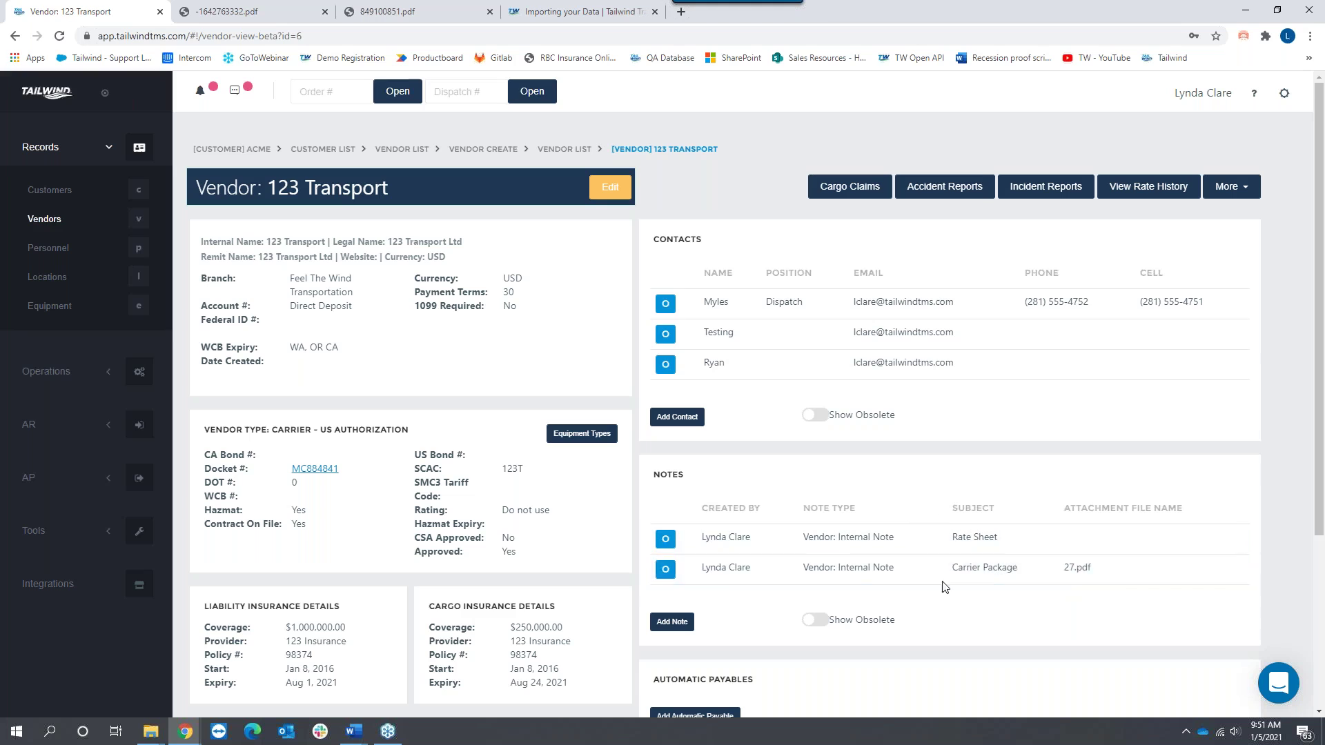
{"action": "left_click", "coordinate": [666, 569]}
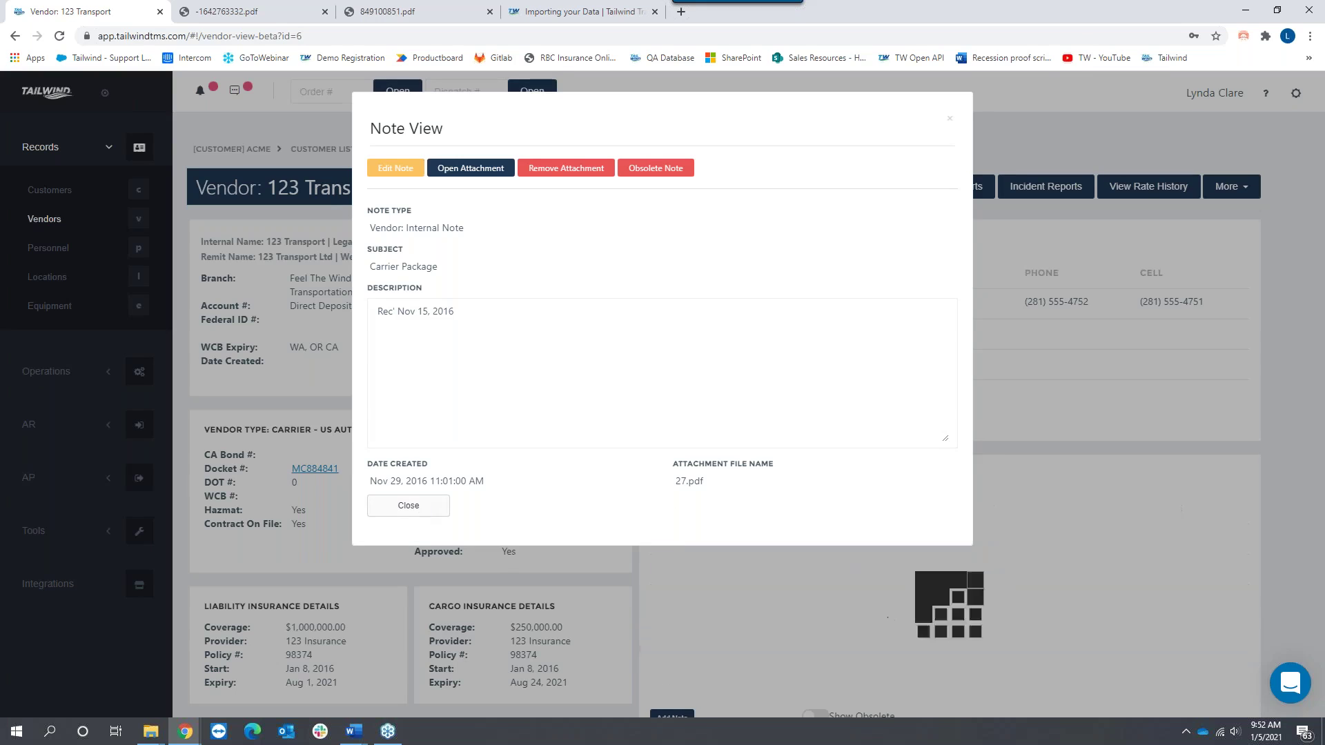
{"action": "left_click", "coordinate": [408, 506]}
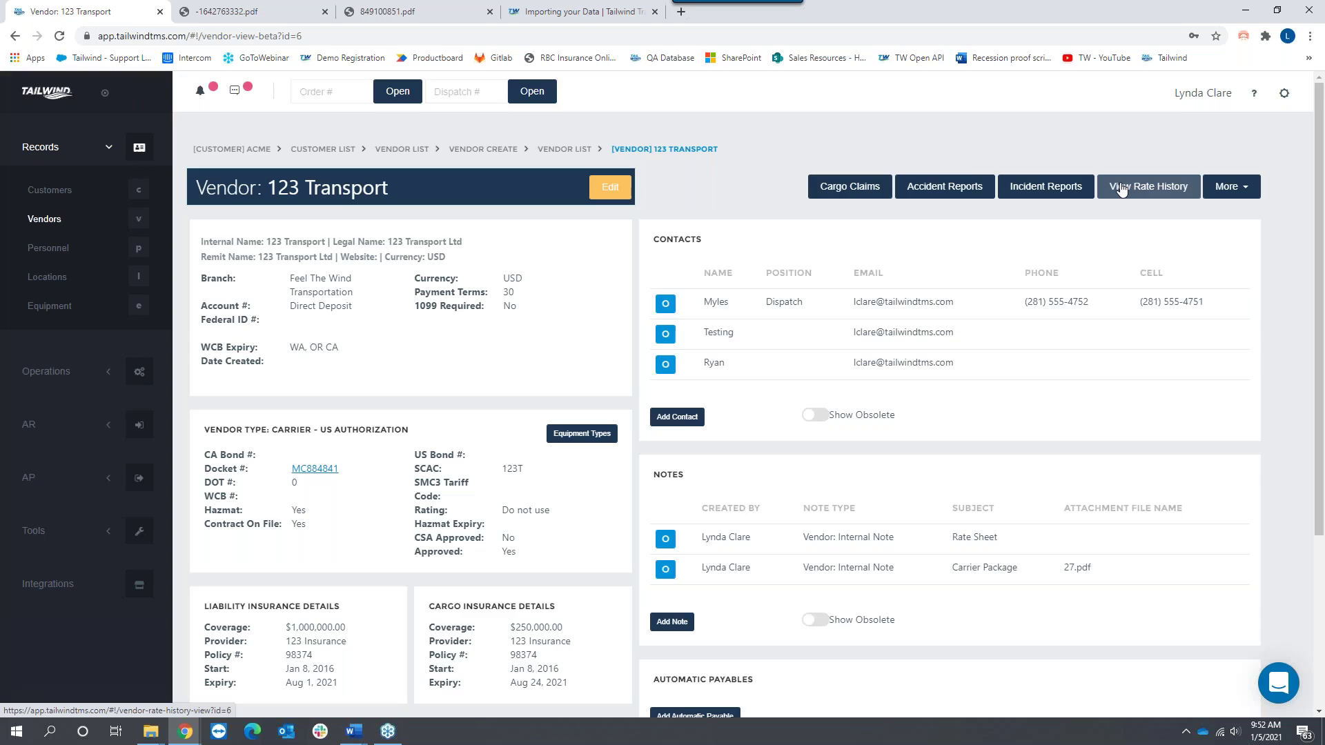
Step: Open 123 Transport's vendor rate history and scroll through its trips
{"action": "left_click", "coordinate": [1160, 190]}
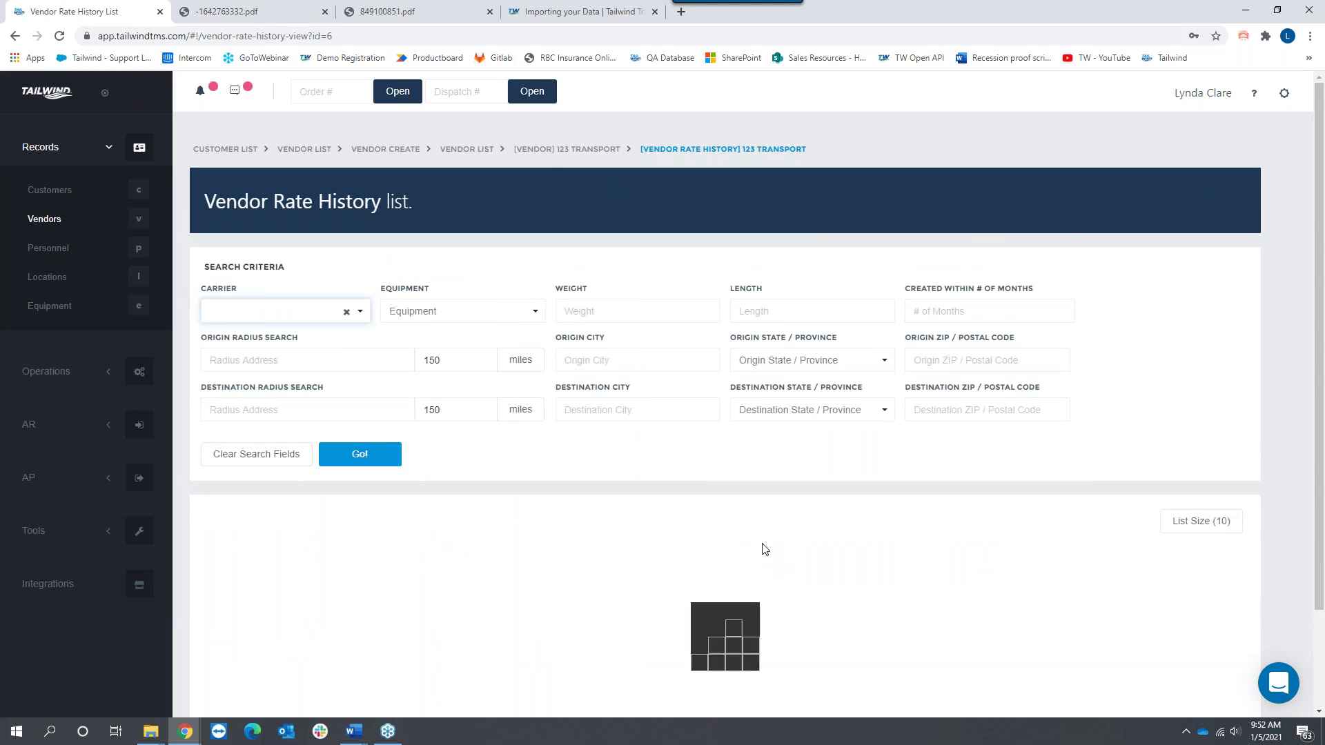
{"action": "scroll", "coordinate": [756, 530], "scroll_direction": "down", "scroll_amount": 4}
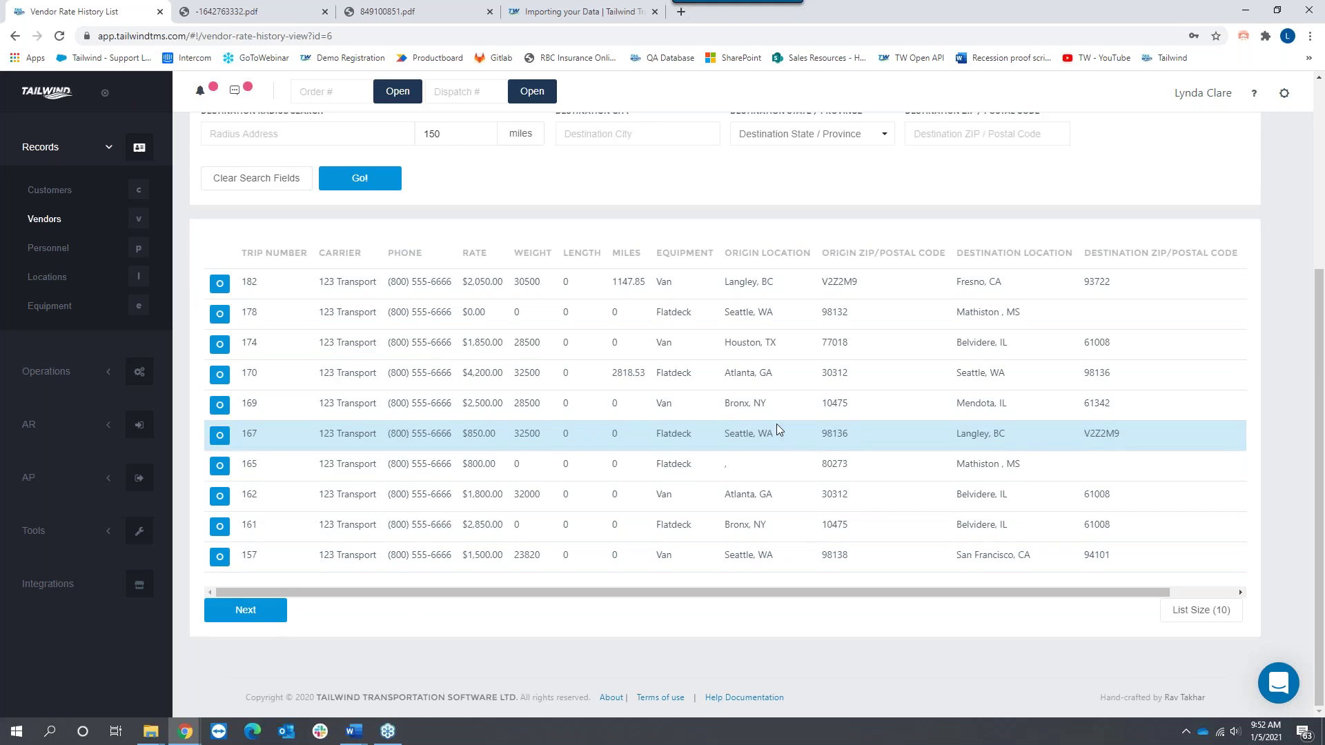
{"action": "scroll", "coordinate": [776, 423], "scroll_direction": "up", "scroll_amount": 3}
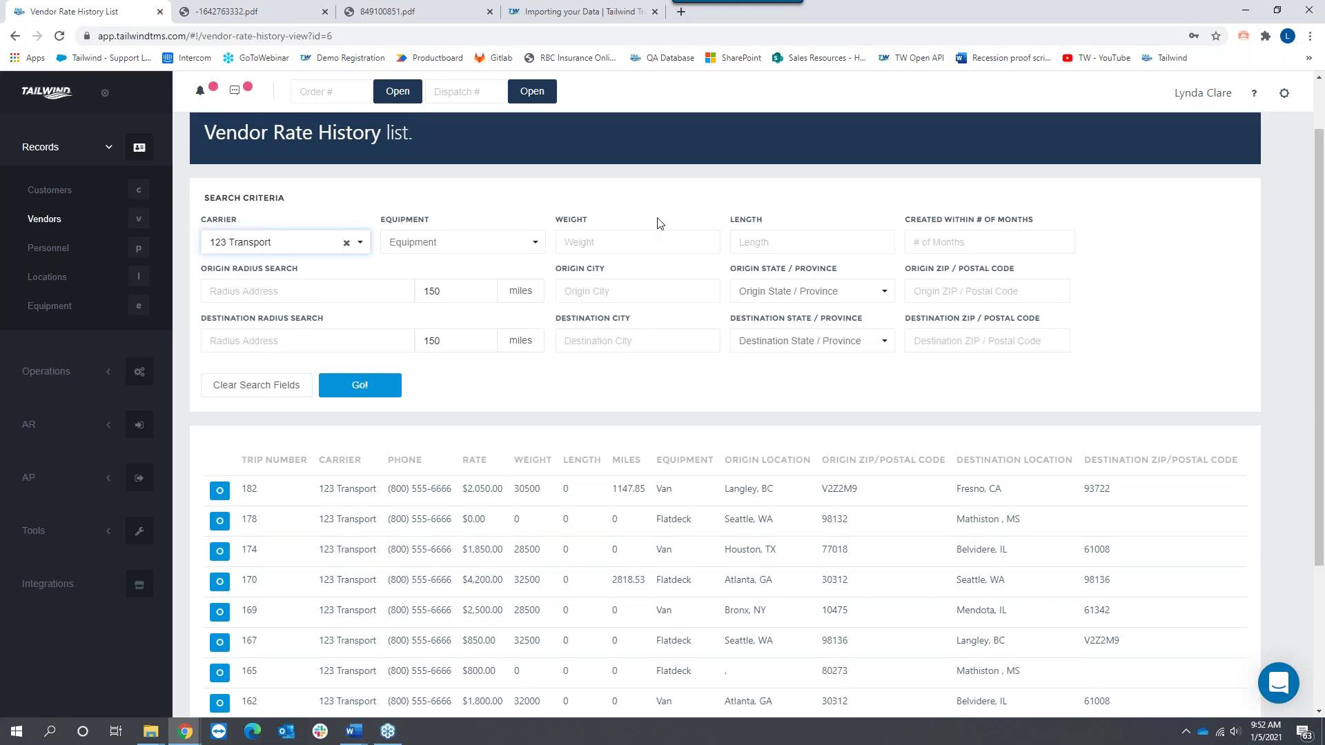
{"action": "scroll", "coordinate": [657, 219], "scroll_direction": "up", "scroll_amount": 1}
Step: Return to the 123 Transport vendor record, highlight docket MC884841, and expand its More options
{"action": "left_click", "coordinate": [587, 149]}
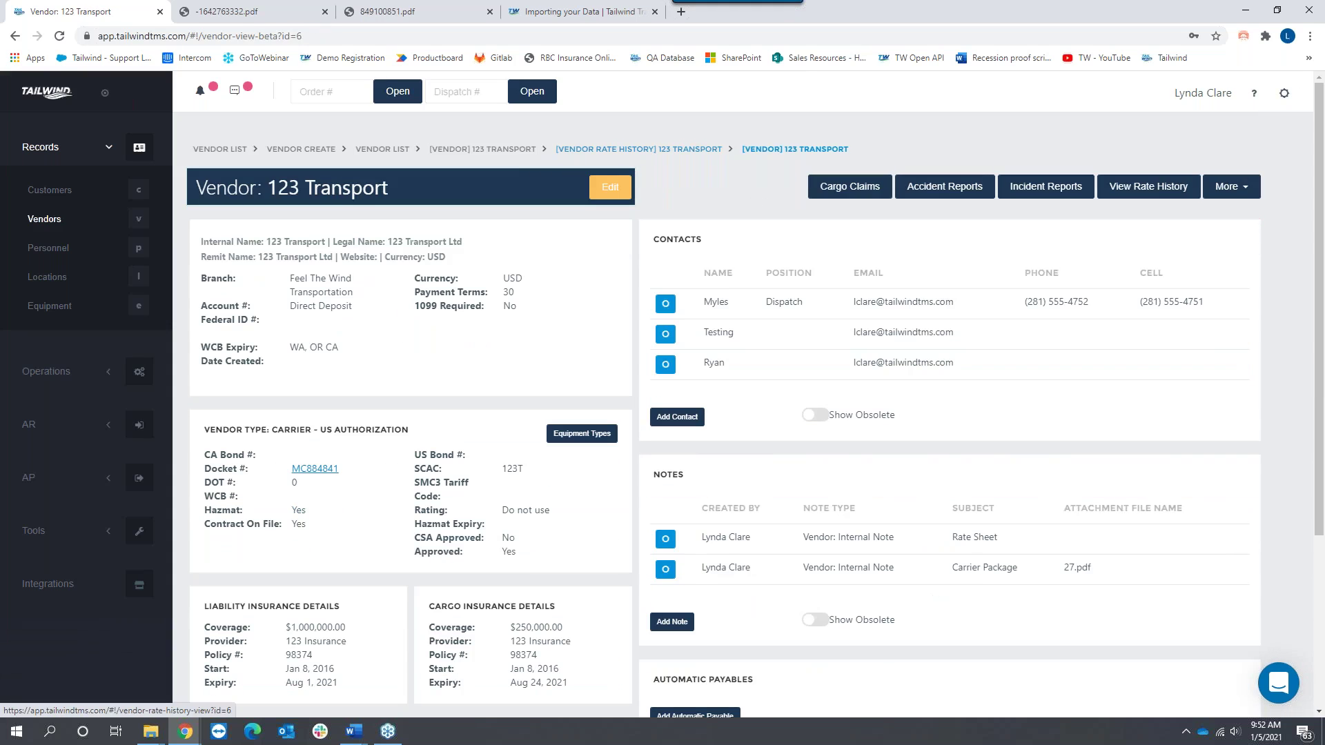
{"action": "left_click_drag", "start_coordinate": [341, 470], "coordinate": [290, 470]}
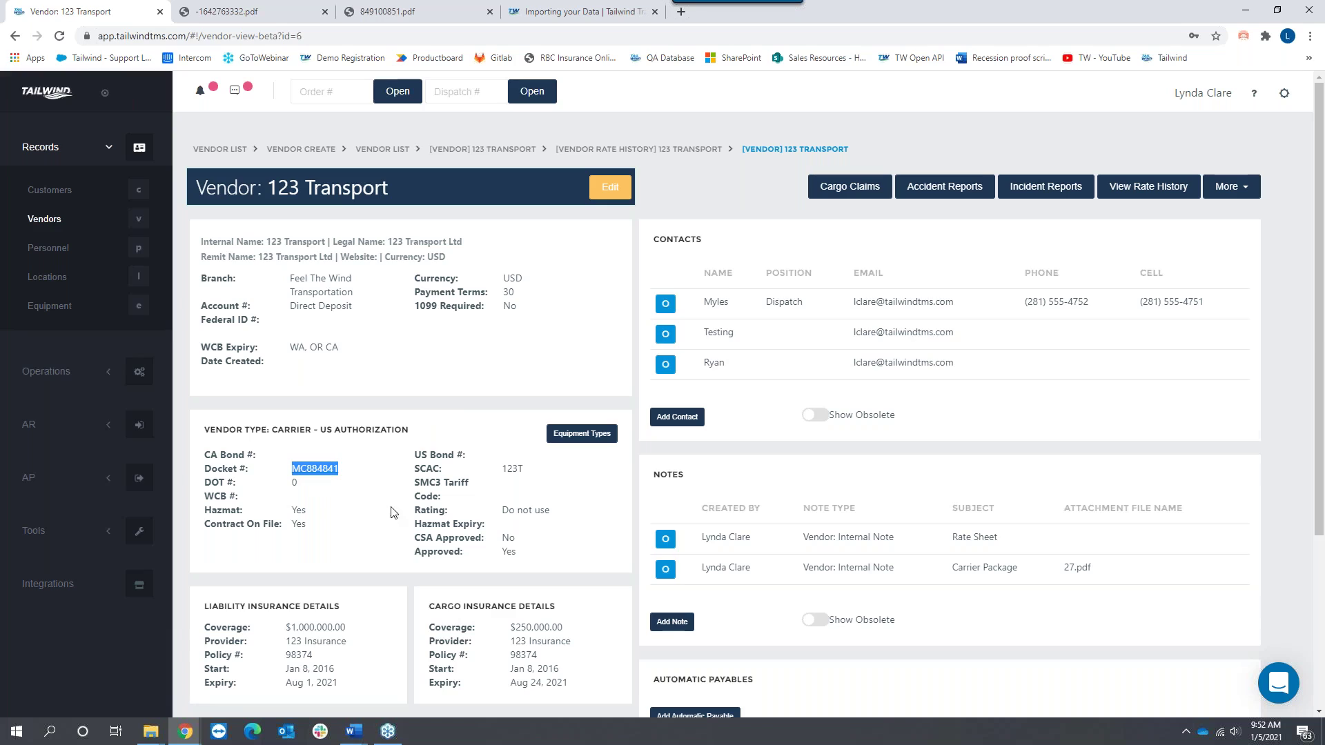
{"action": "left_click", "coordinate": [1242, 197]}
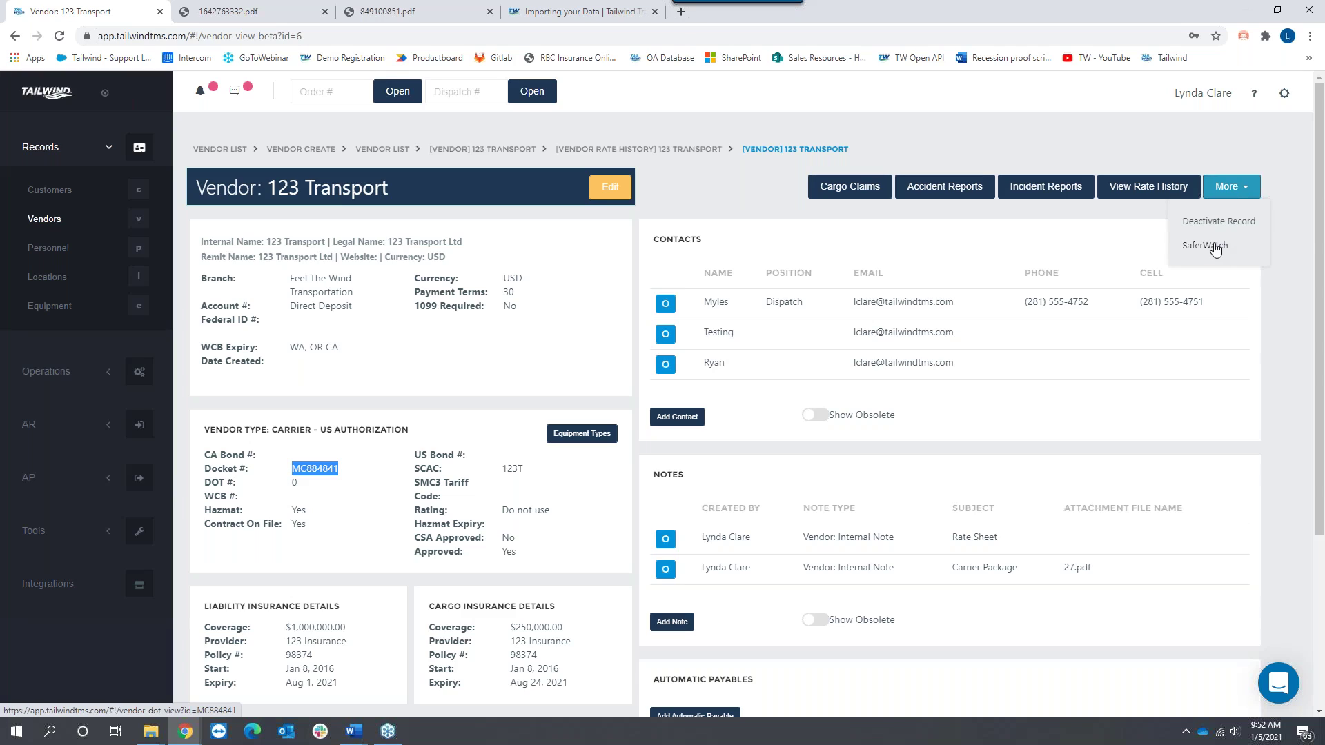
Step: Review SaferWatch DOT data for MC884841, including 43 driver inspections, then return to the vendor
{"action": "left_click", "coordinate": [1216, 247]}
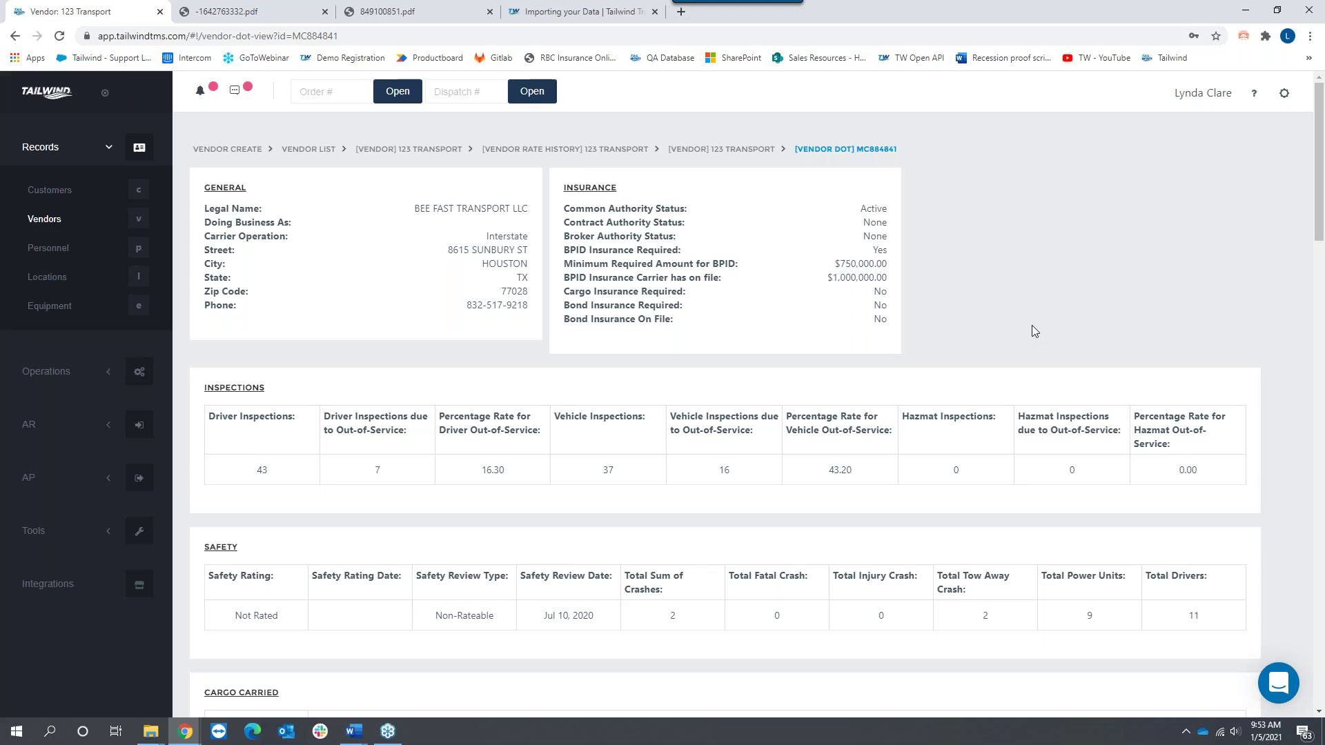
{"action": "scroll", "coordinate": [1032, 325], "scroll_direction": "down", "scroll_amount": 2}
{"action": "scroll", "coordinate": [1035, 345], "scroll_direction": "down", "scroll_amount": 3}
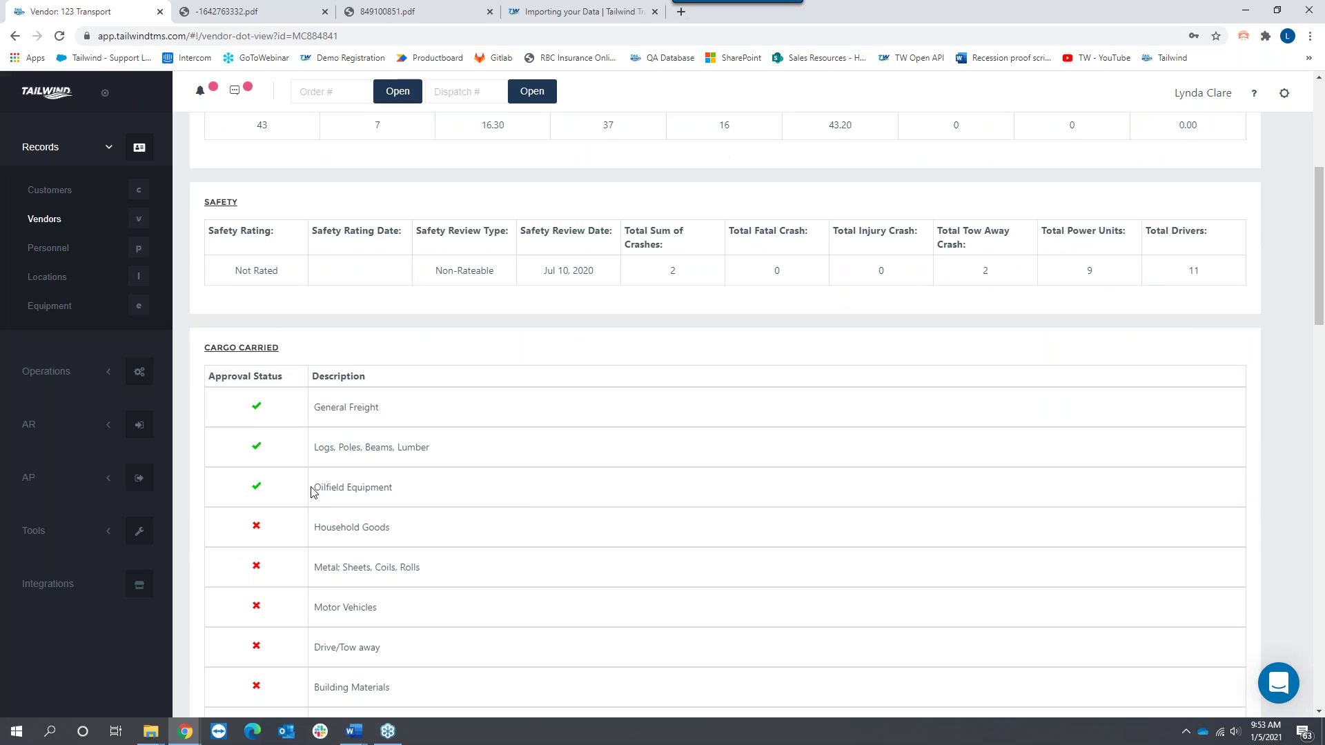
{"action": "scroll", "coordinate": [621, 434], "scroll_direction": "up", "scroll_amount": 5}
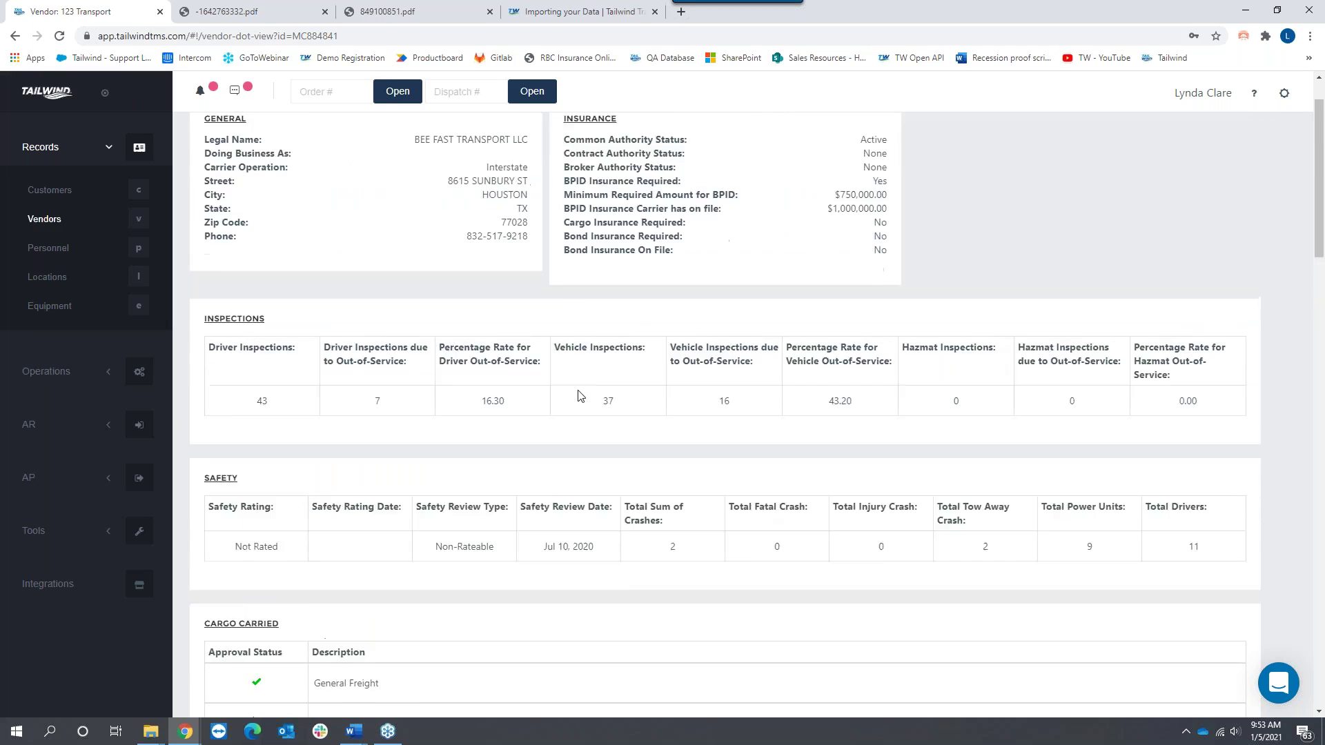
{"action": "left_click_drag", "start_coordinate": [278, 470], "coordinate": [243, 473]}
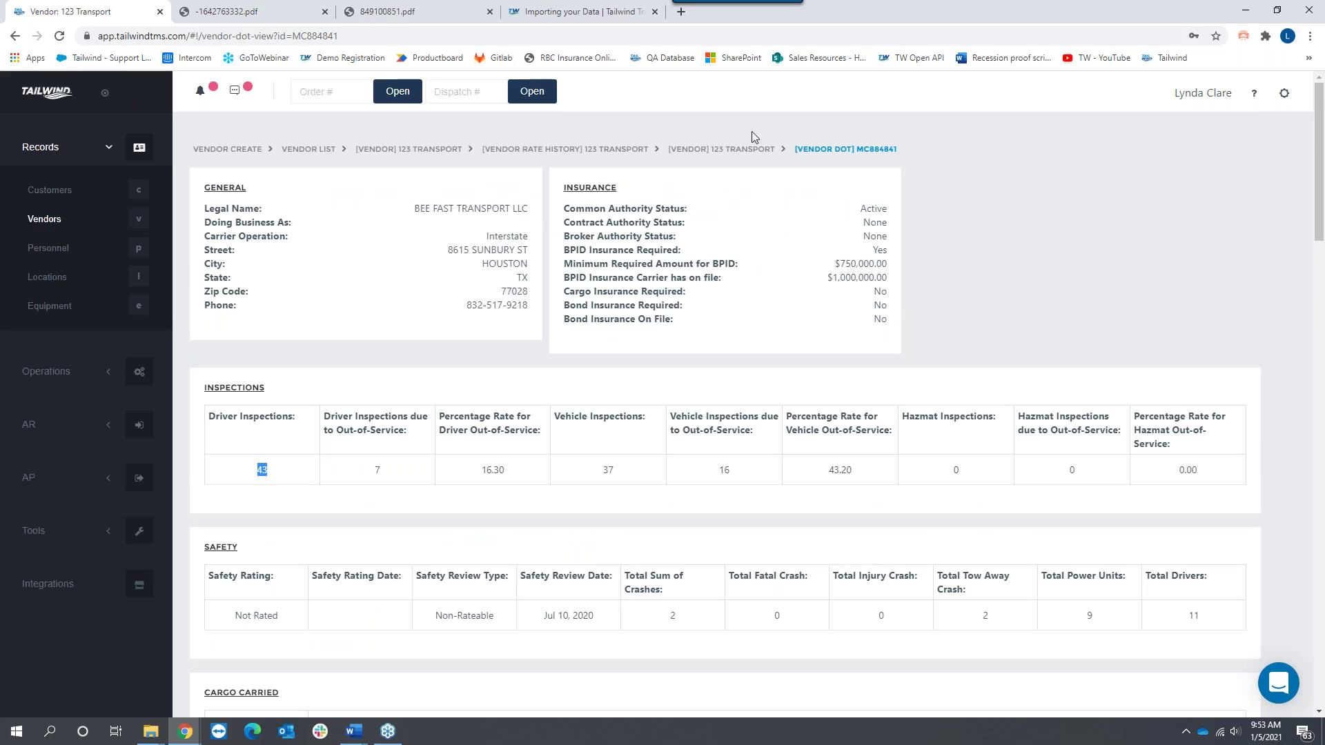
{"action": "left_click", "coordinate": [721, 149]}
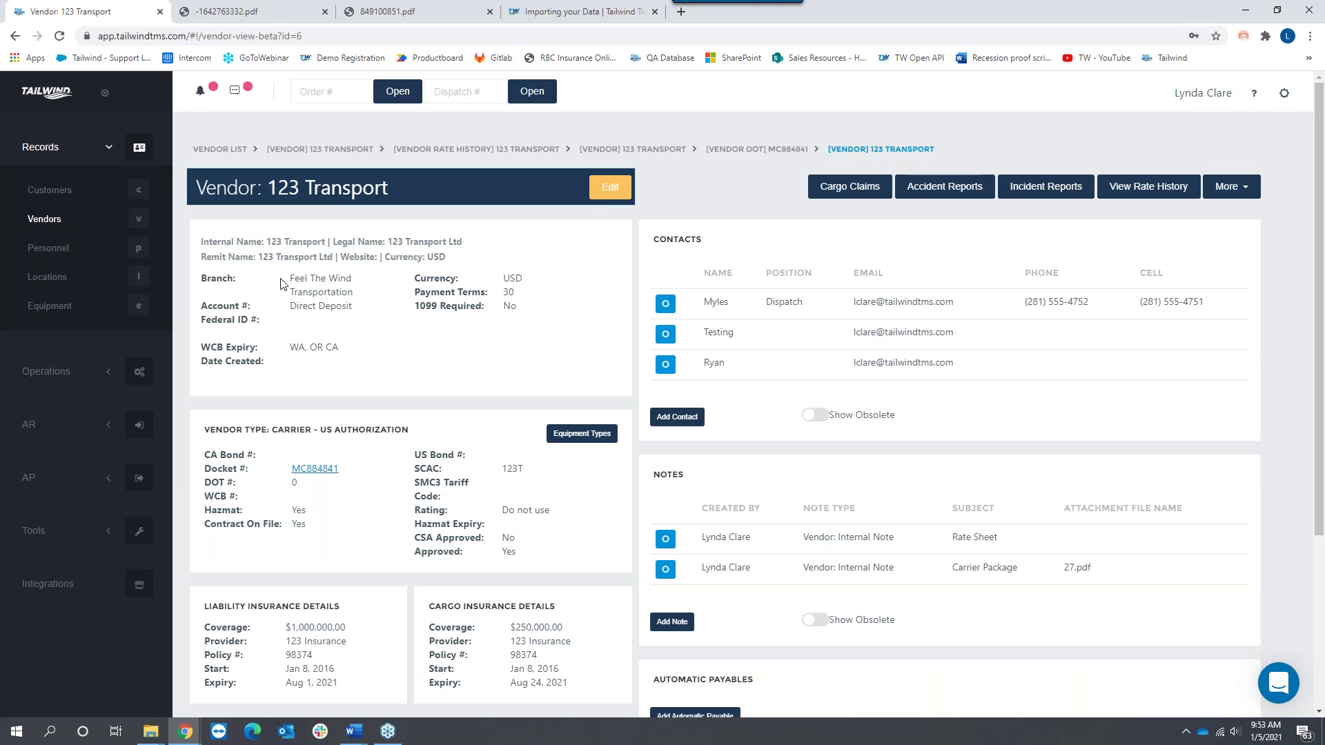
Step: From the Personnel list, start a new personnel record and mark it as a driver
{"action": "left_click", "coordinate": [47, 248]}
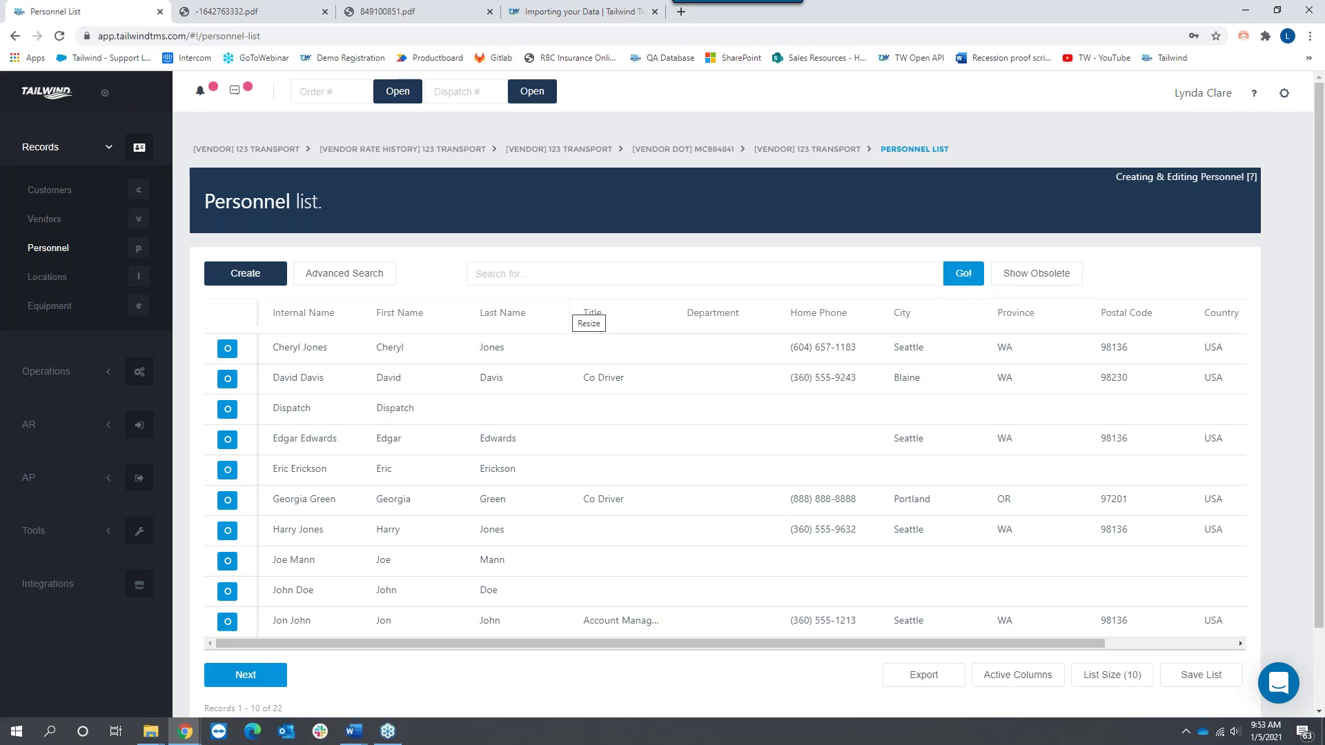
{"action": "left_click", "coordinate": [254, 275]}
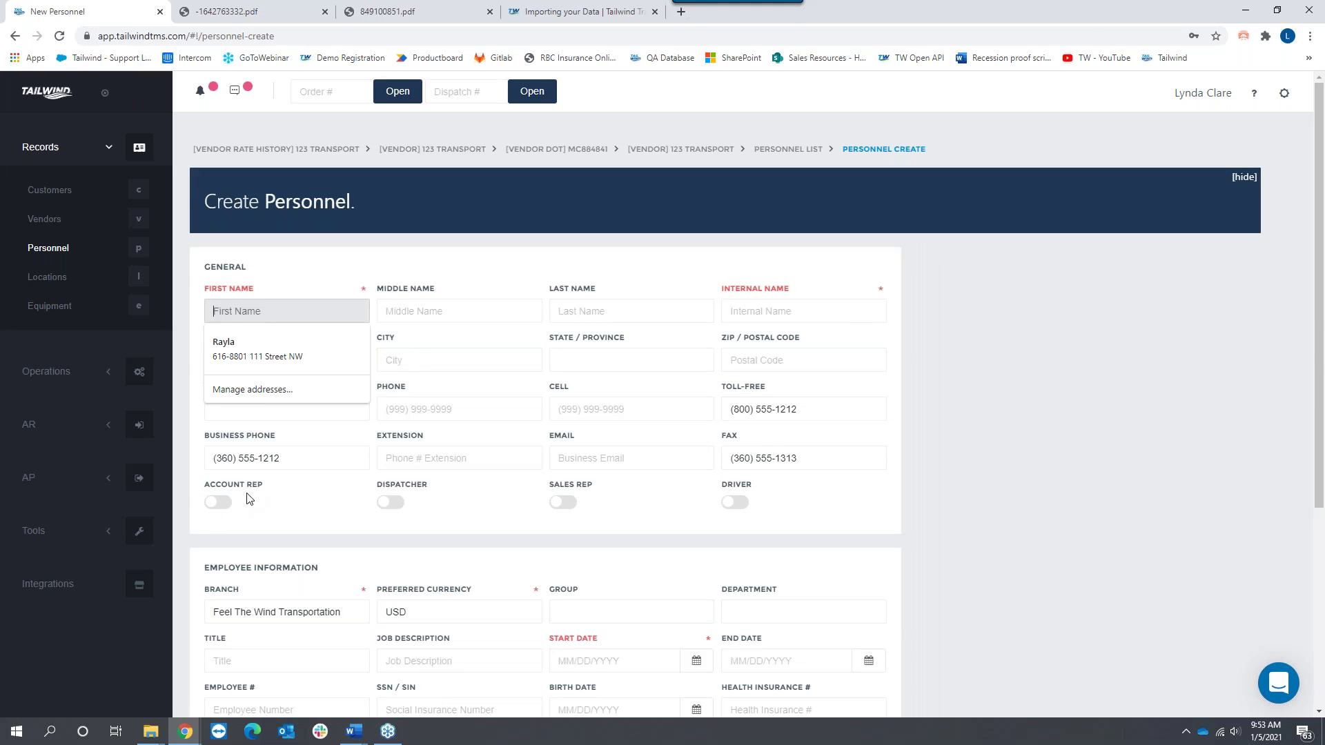
{"action": "triple_click", "coordinate": [263, 490]}
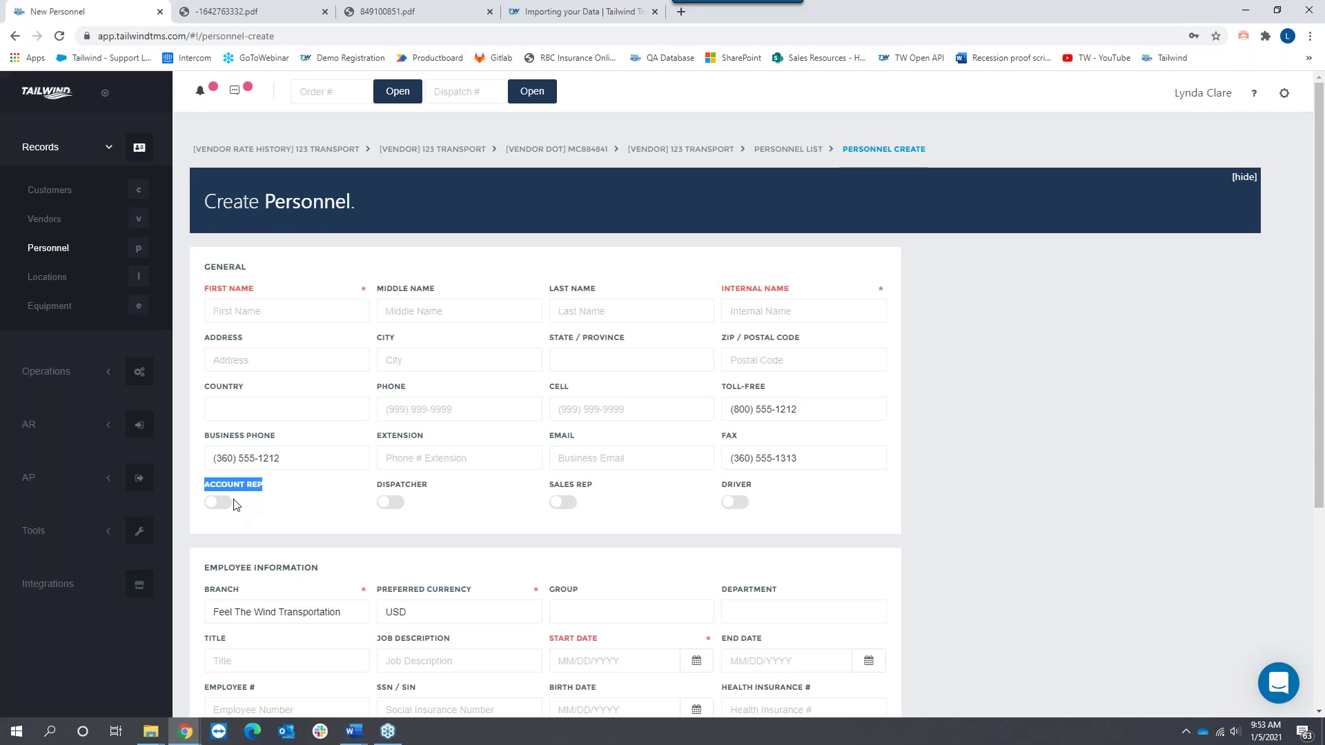
{"action": "left_click", "coordinate": [743, 508]}
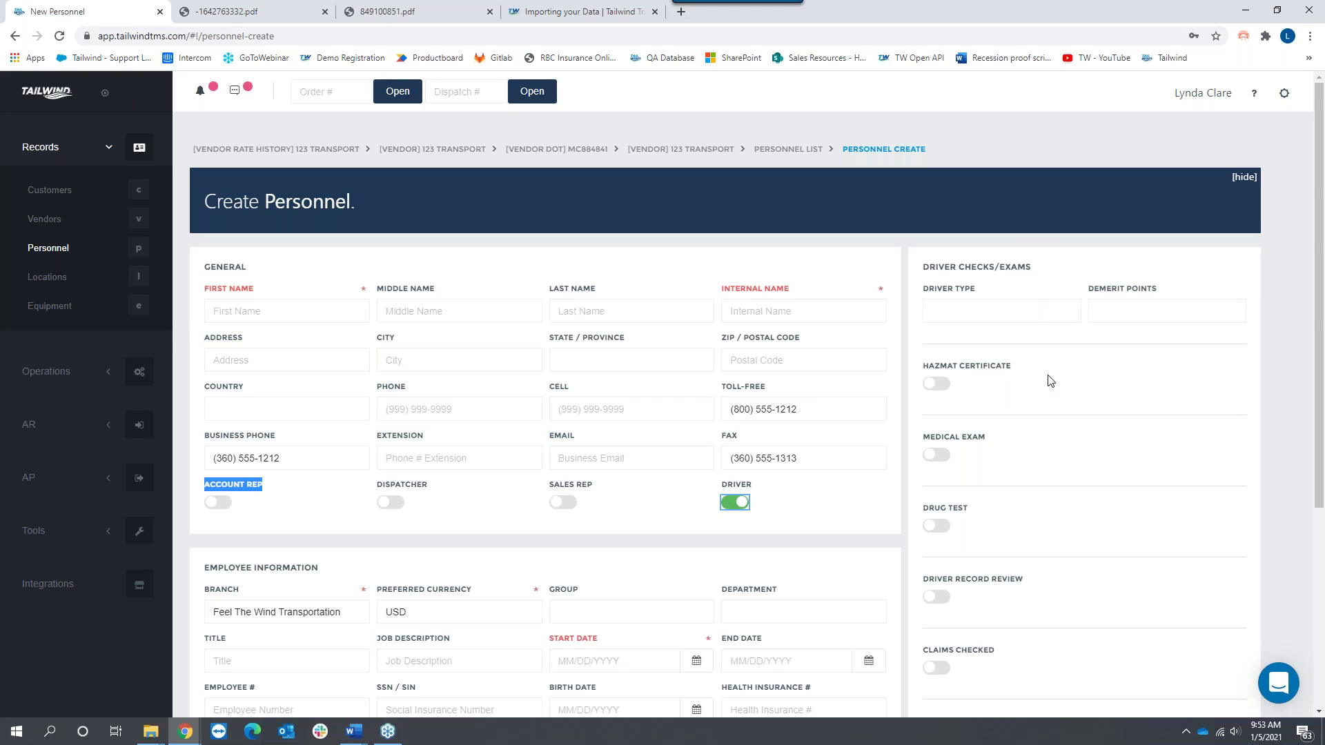
Step: Look over the draft form, then return to the Personnel list without saving it
{"action": "scroll", "coordinate": [1050, 383], "scroll_direction": "down", "scroll_amount": 2}
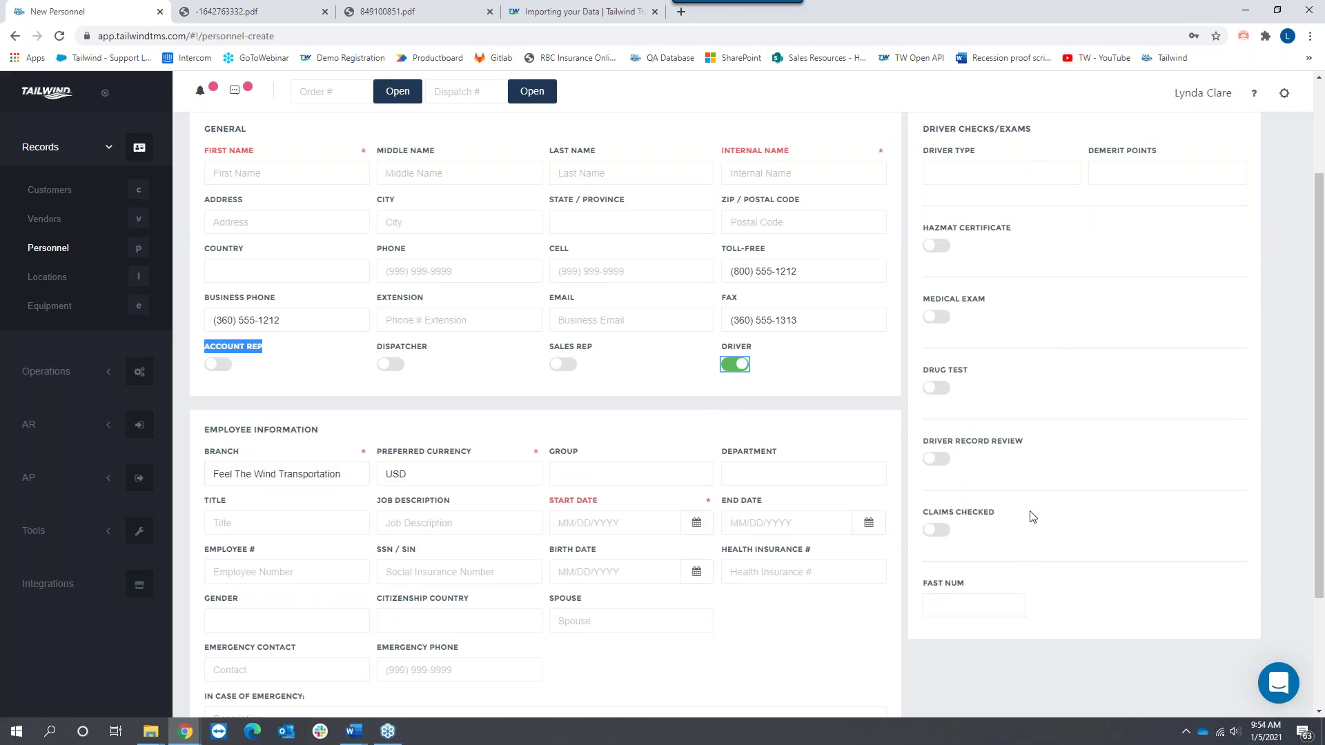
{"action": "scroll", "coordinate": [732, 427], "scroll_direction": "up", "scroll_amount": 2}
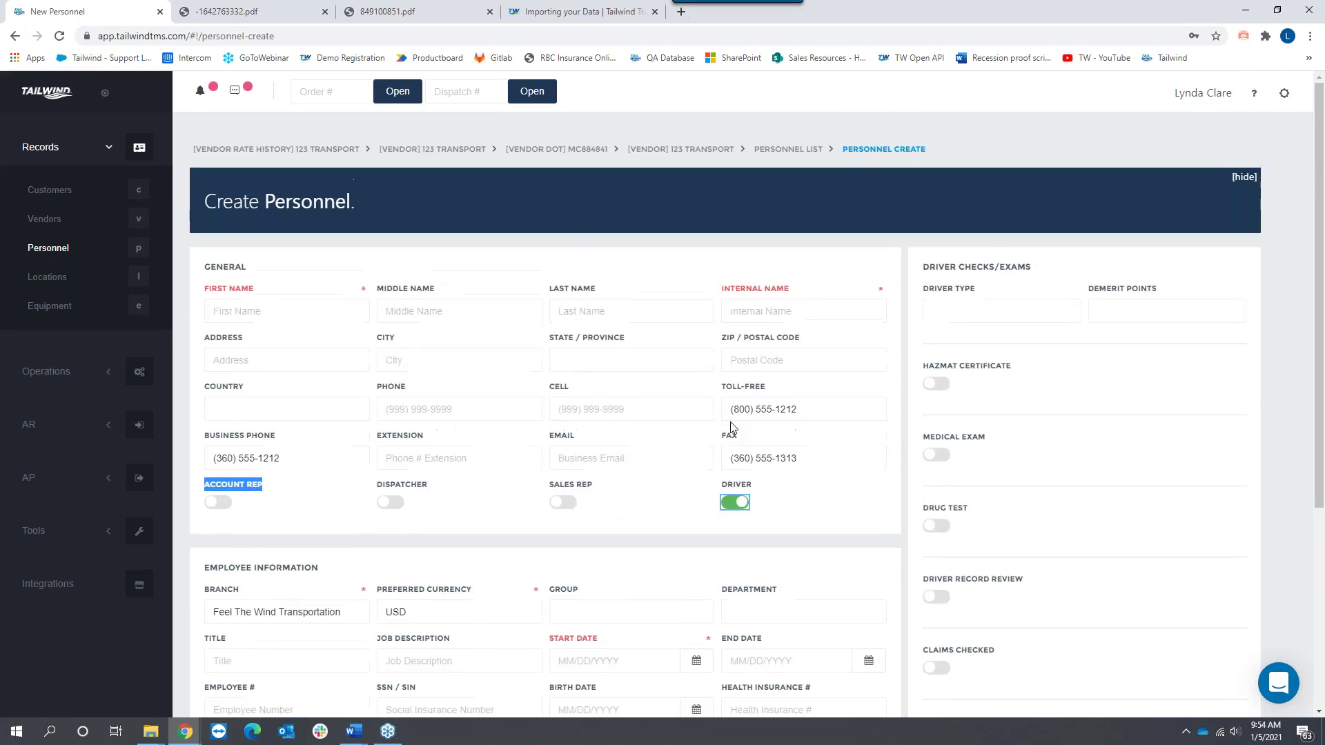
{"action": "scroll", "coordinate": [732, 428], "scroll_direction": "down", "scroll_amount": 2}
{"action": "left_click", "coordinate": [64, 249]}
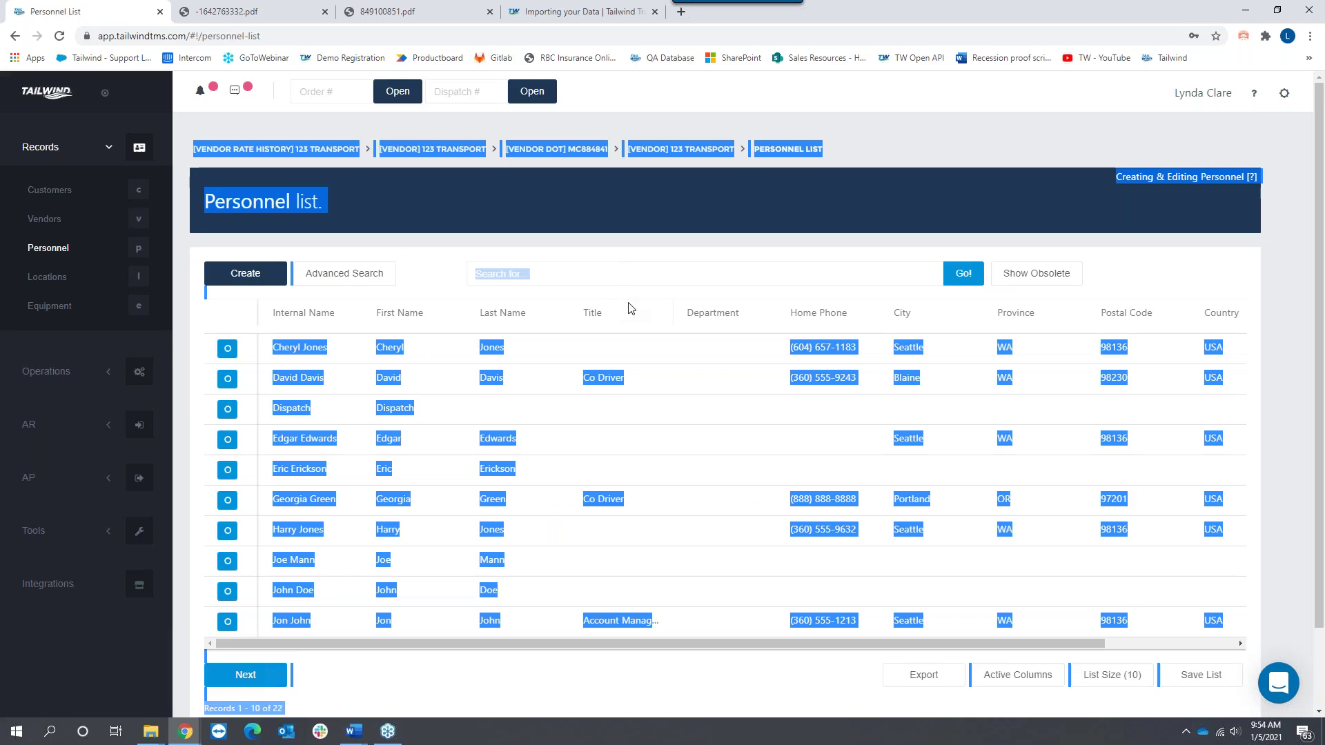
Step: Reload the Personnel list and open a co-driver's profile at its Automatic Payables section
{"action": "left_click", "coordinate": [59, 36]}
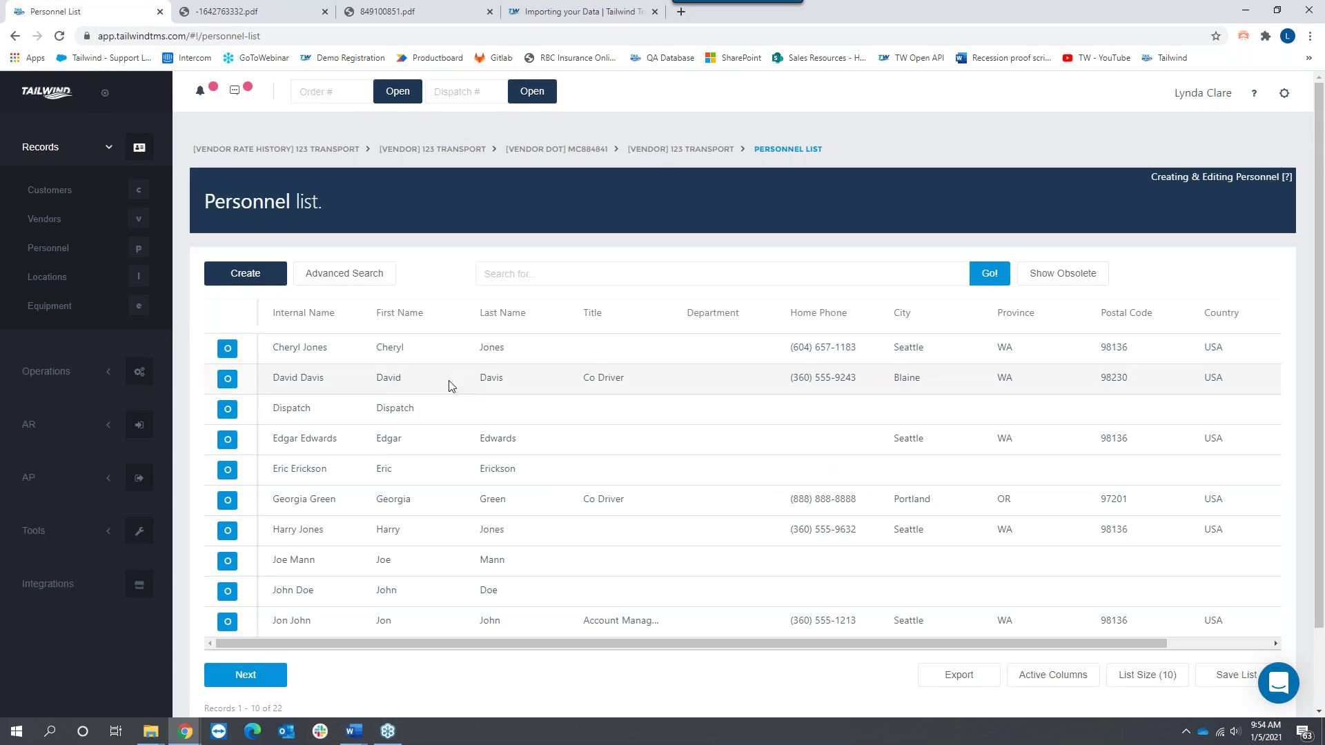
{"action": "left_click", "coordinate": [227, 499]}
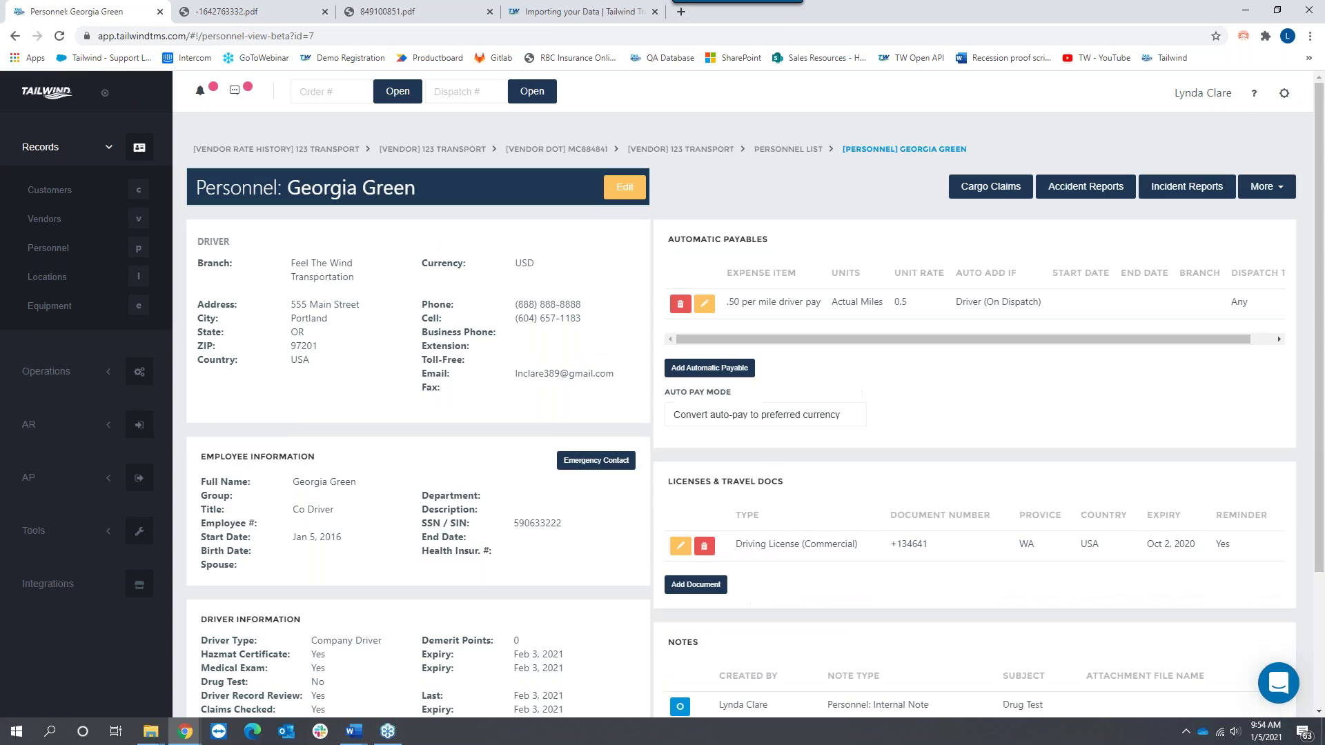
{"action": "left_click_drag", "start_coordinate": [773, 240], "coordinate": [652, 243]}
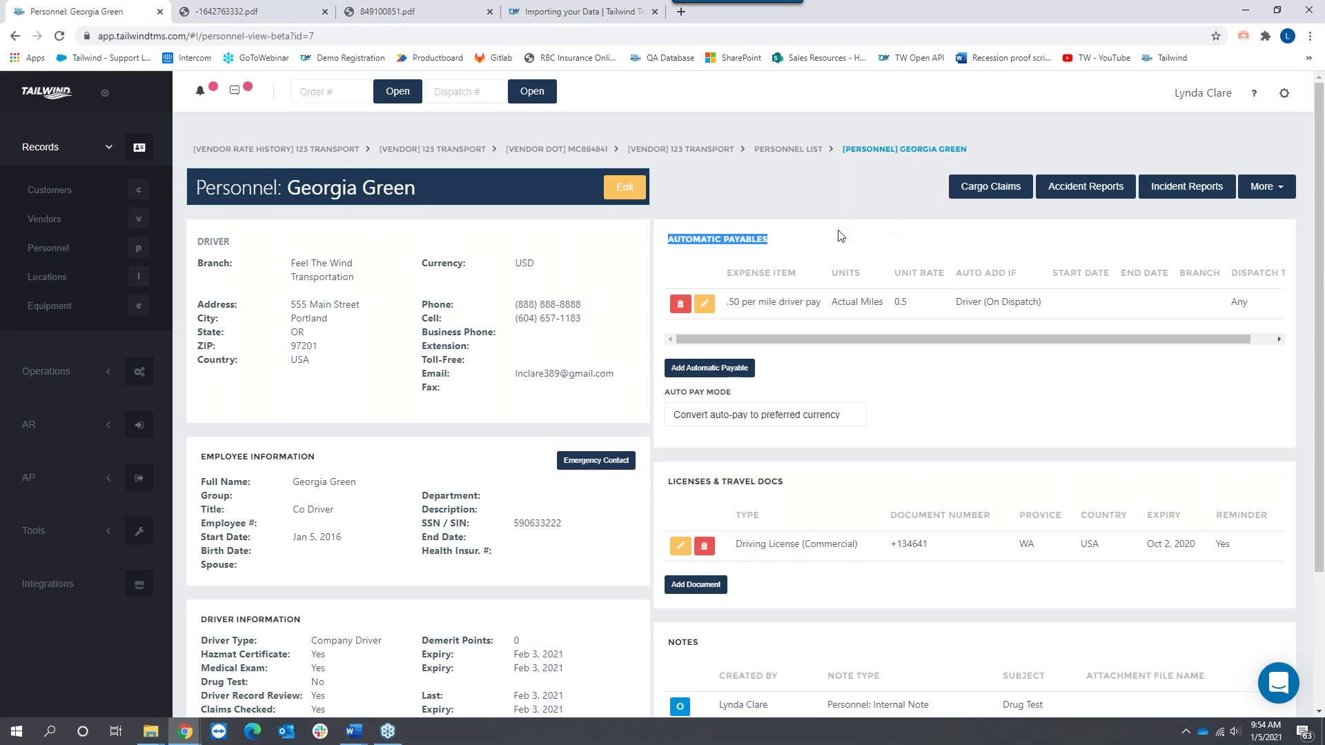
Step: Check the co-driver's Licenses & Travel Docs, then go to the Locations list
{"action": "scroll", "coordinate": [837, 231], "scroll_direction": "down", "scroll_amount": 2}
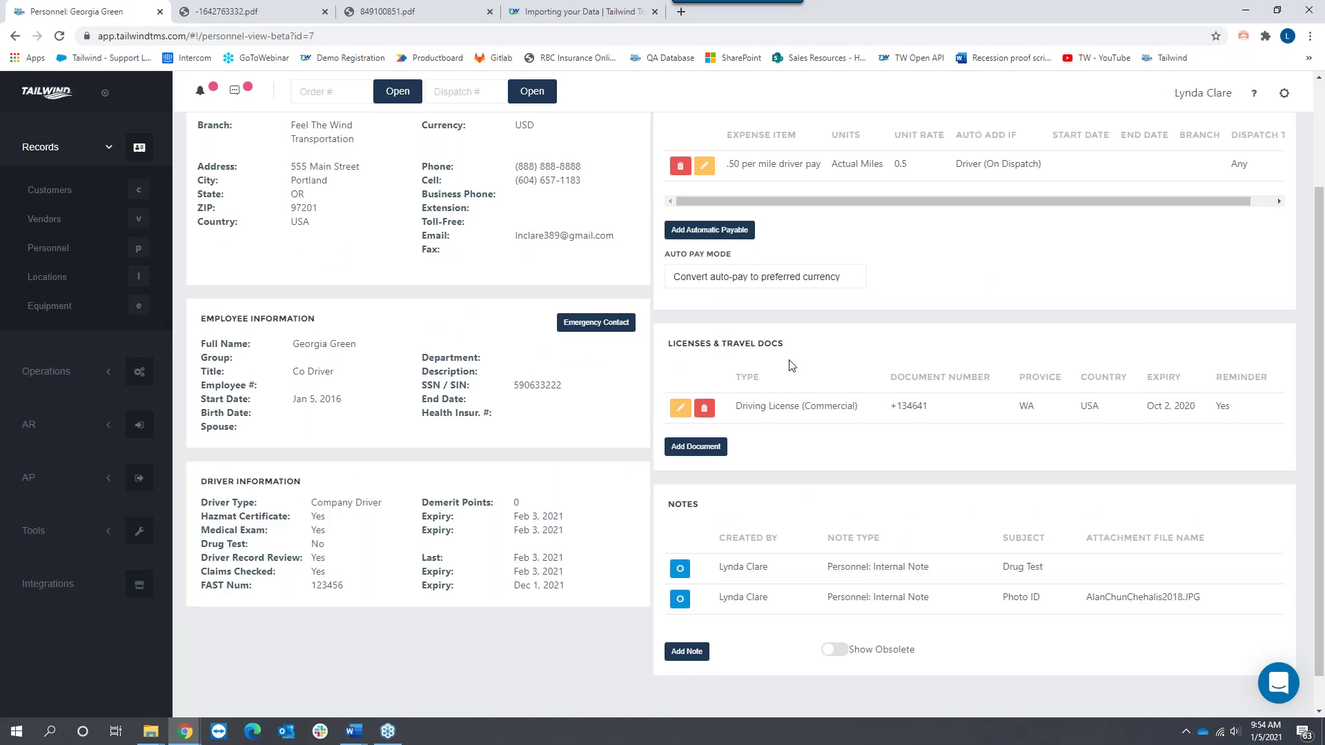
{"action": "triple_click", "coordinate": [709, 353]}
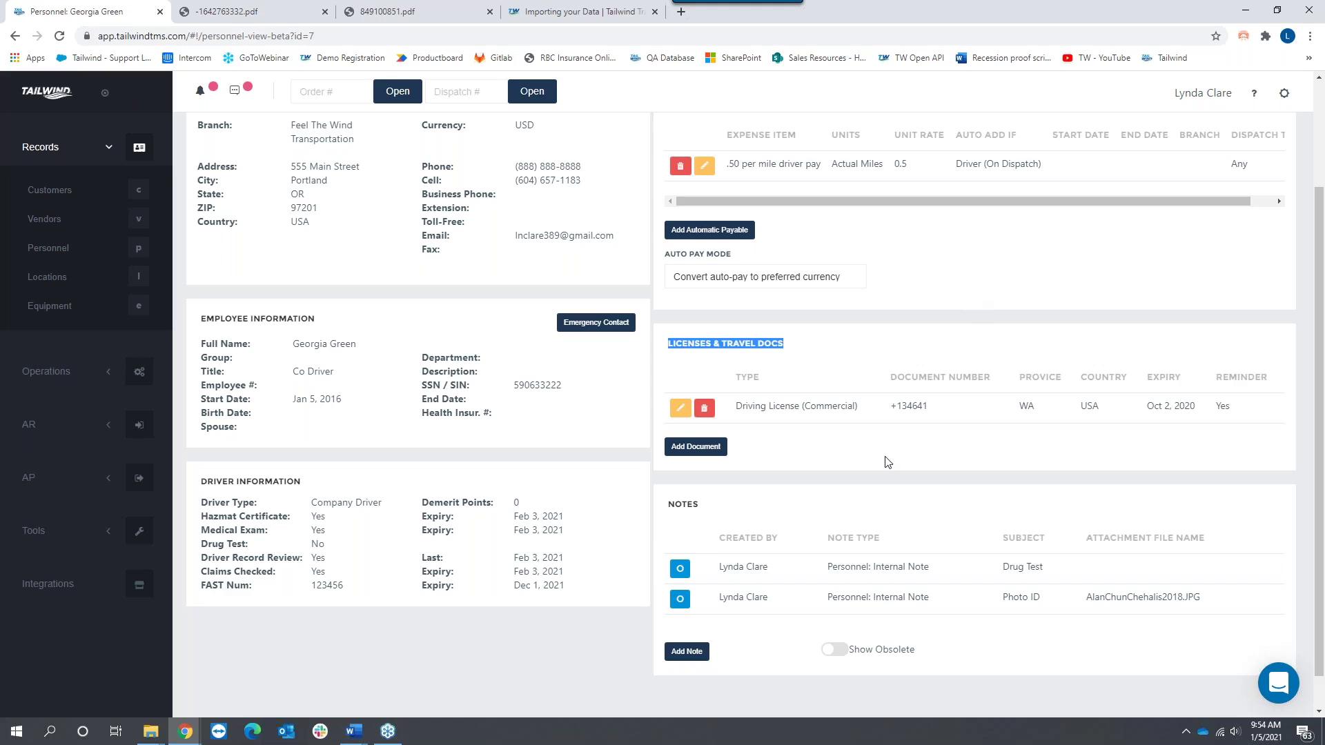
{"action": "left_click", "coordinate": [138, 277]}
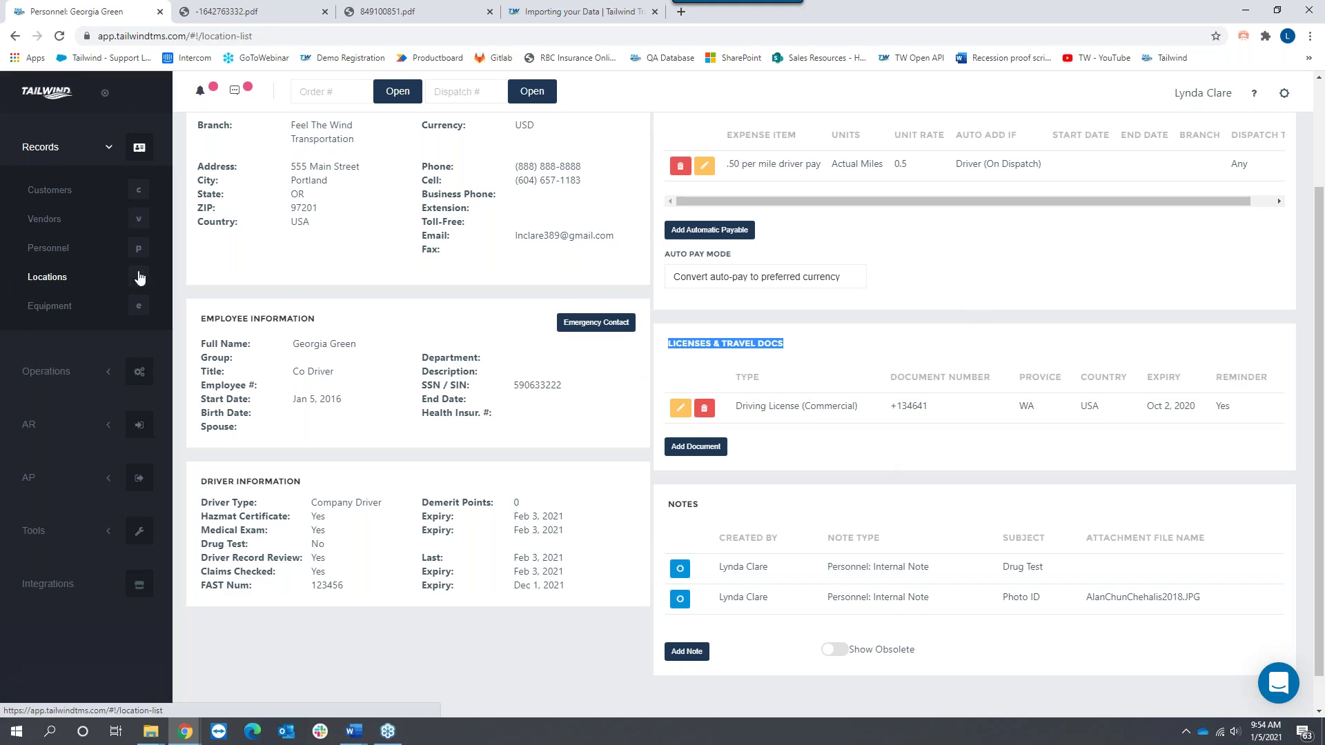
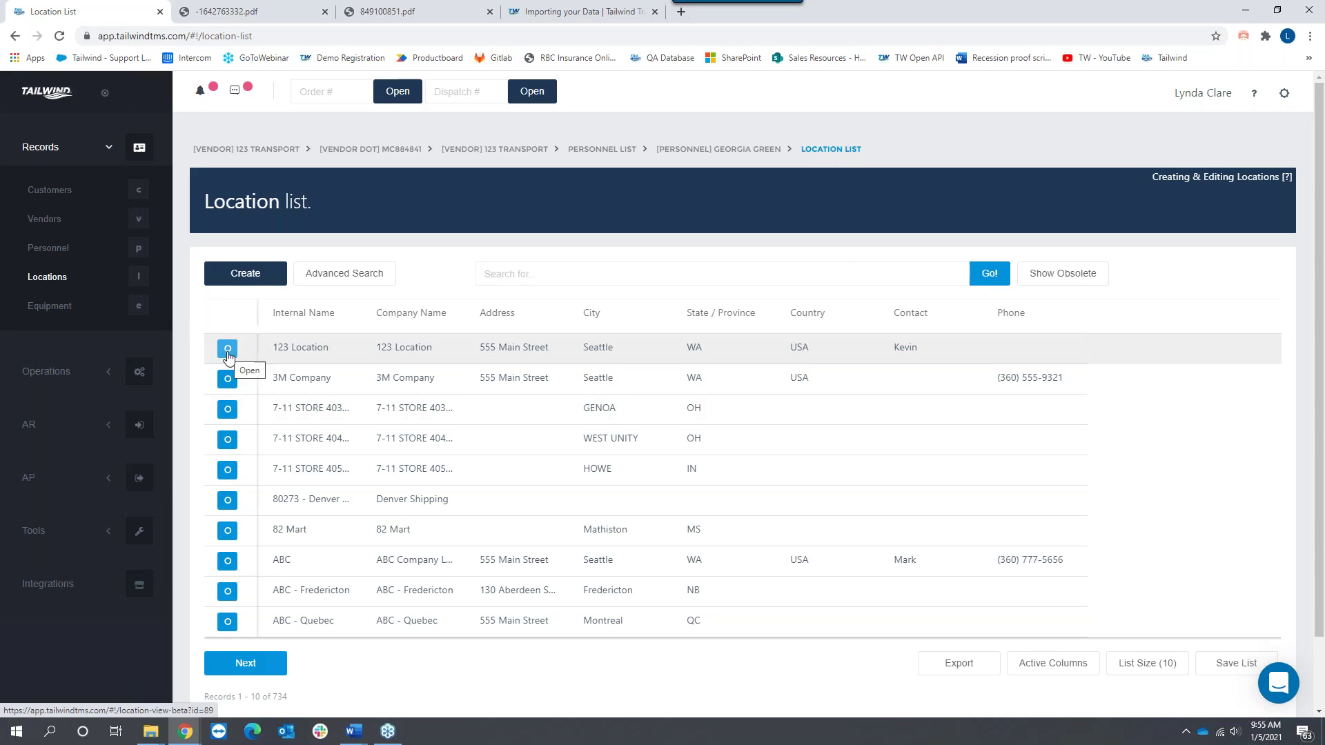
Step: Open the 3M Company location, return to the Location List, then open the ABC location
{"action": "left_click", "coordinate": [227, 379]}
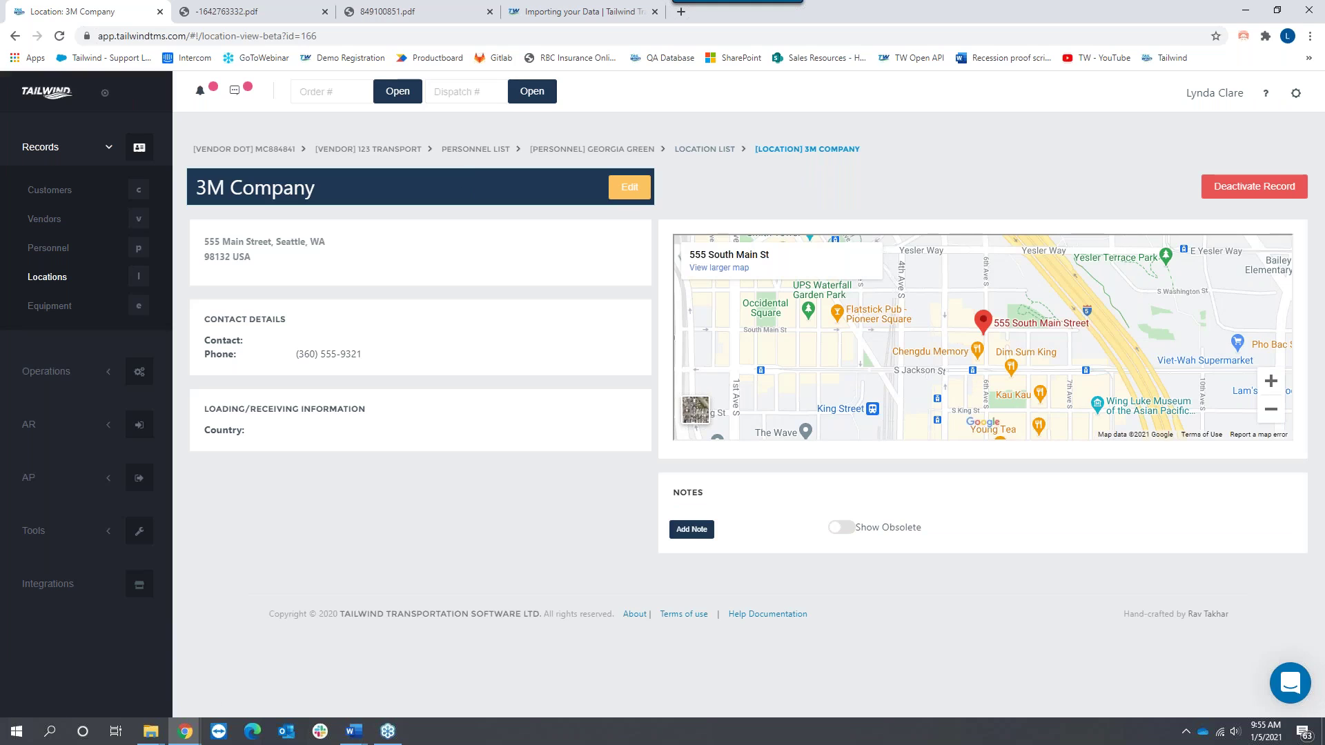
{"action": "left_click", "coordinate": [705, 149]}
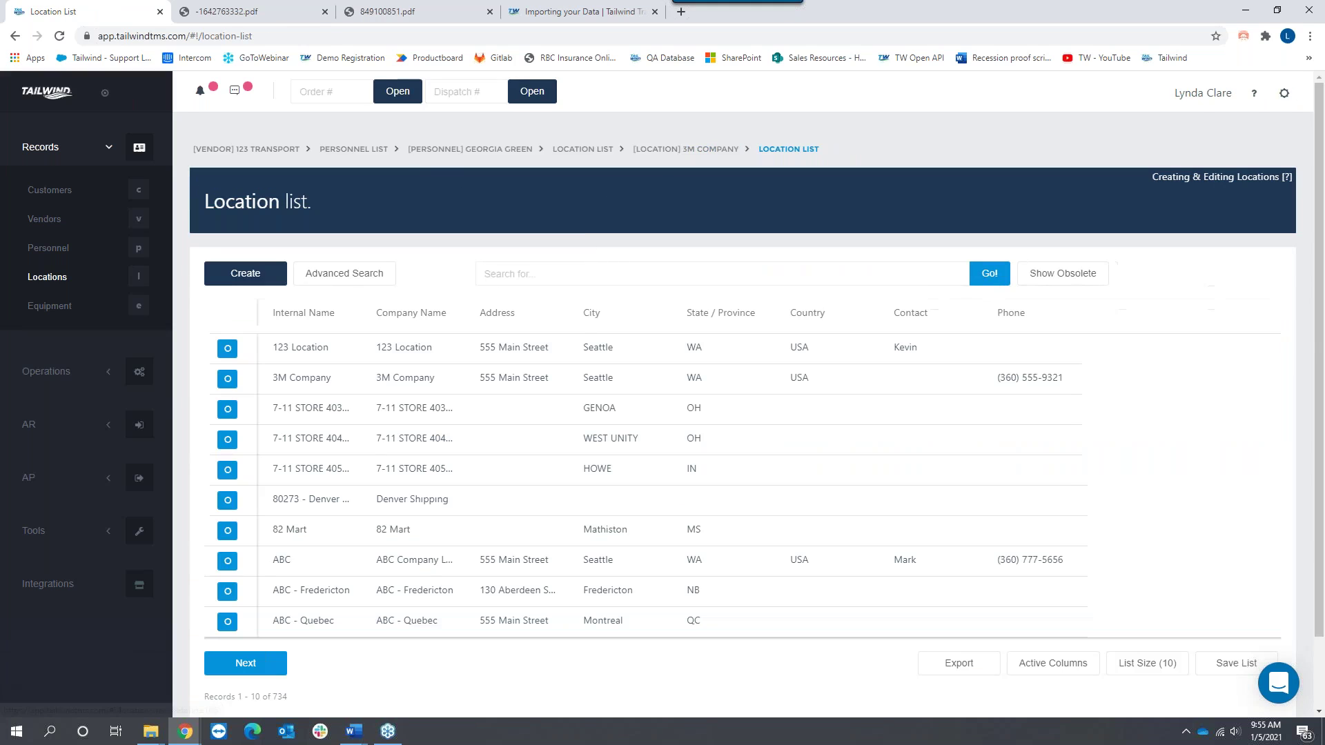
{"action": "left_click", "coordinate": [227, 561]}
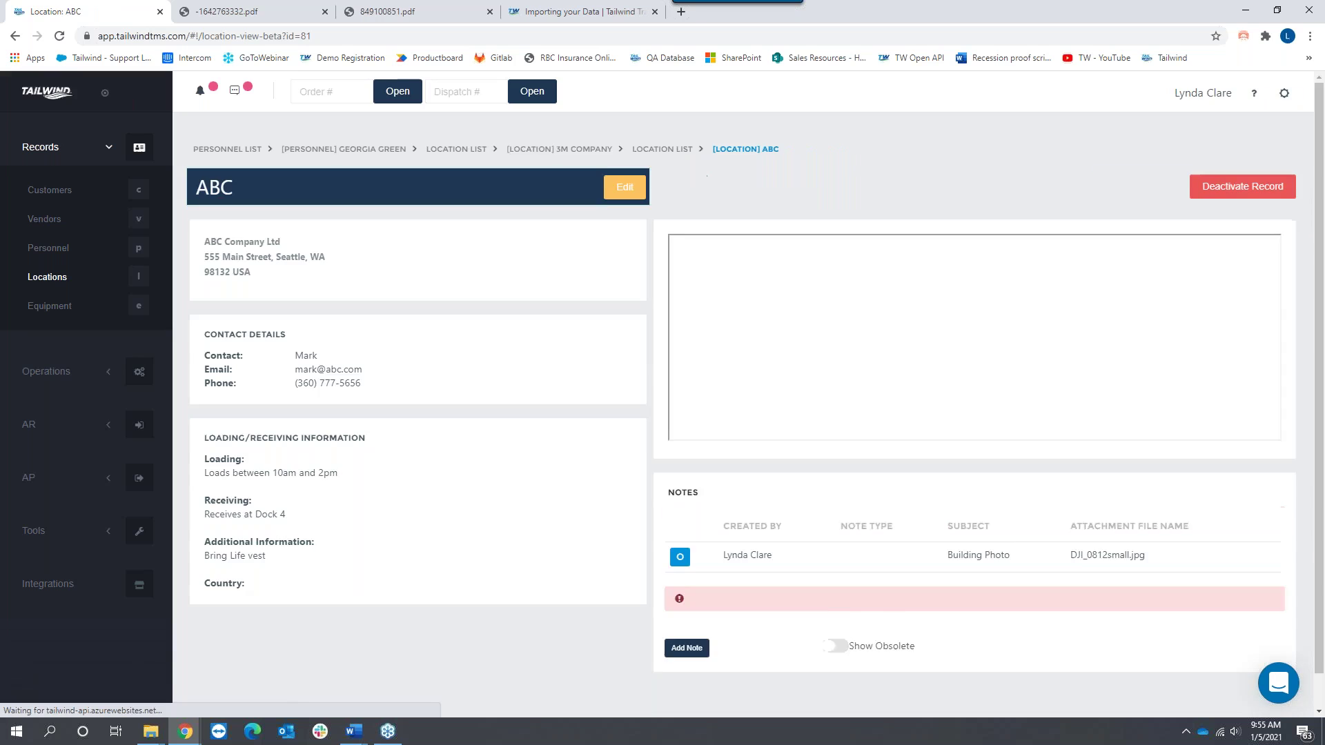
Step: Highlight ABC's street address, contact details heading, loading/receiving heading and the loading hours note
{"action": "left_click_drag", "start_coordinate": [204, 473], "coordinate": [351, 483]}
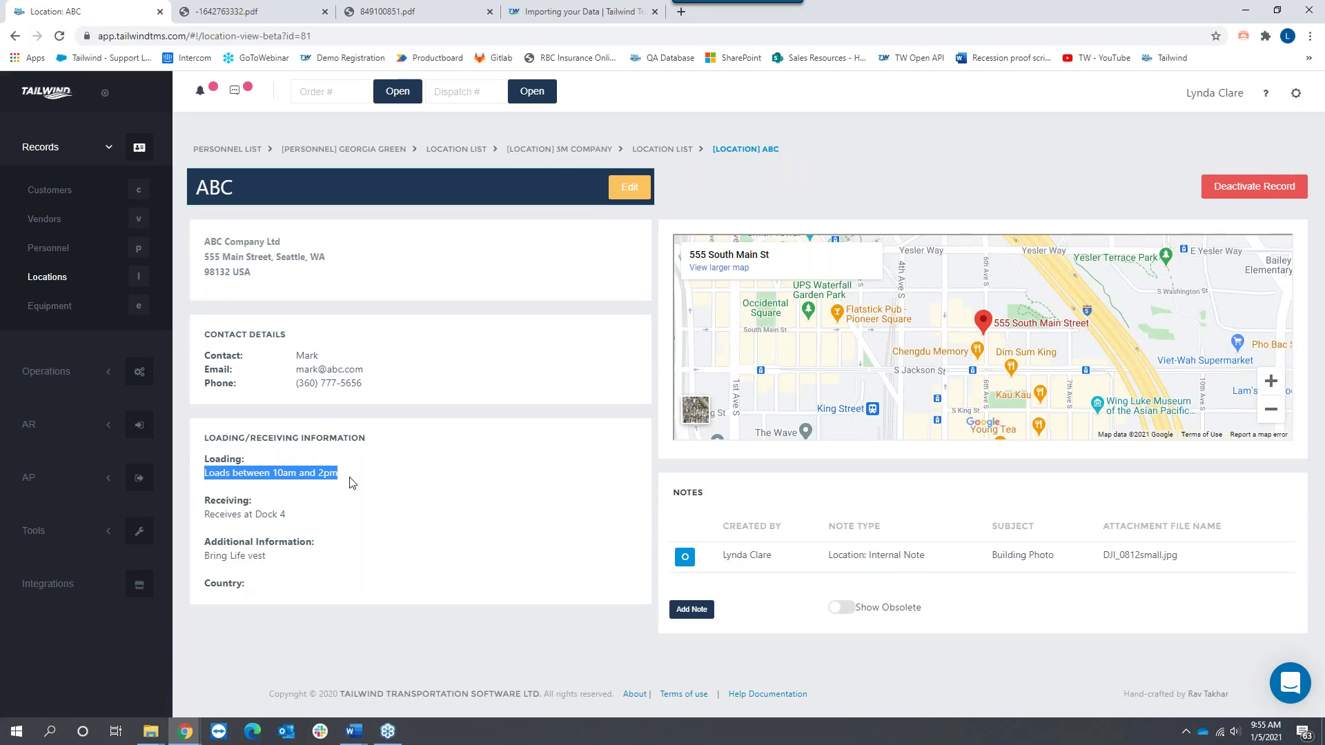
{"action": "left_click", "coordinate": [397, 502]}
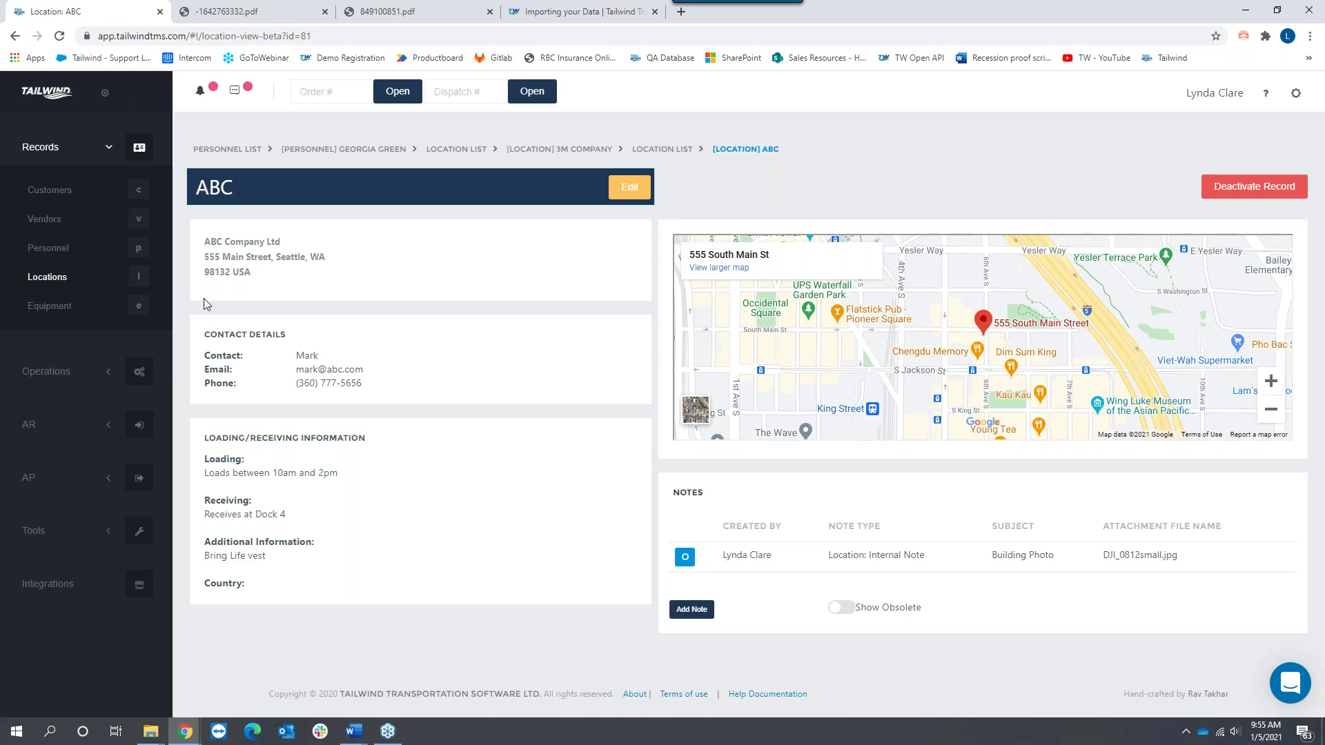
{"action": "left_click_drag", "start_coordinate": [204, 257], "coordinate": [330, 278]}
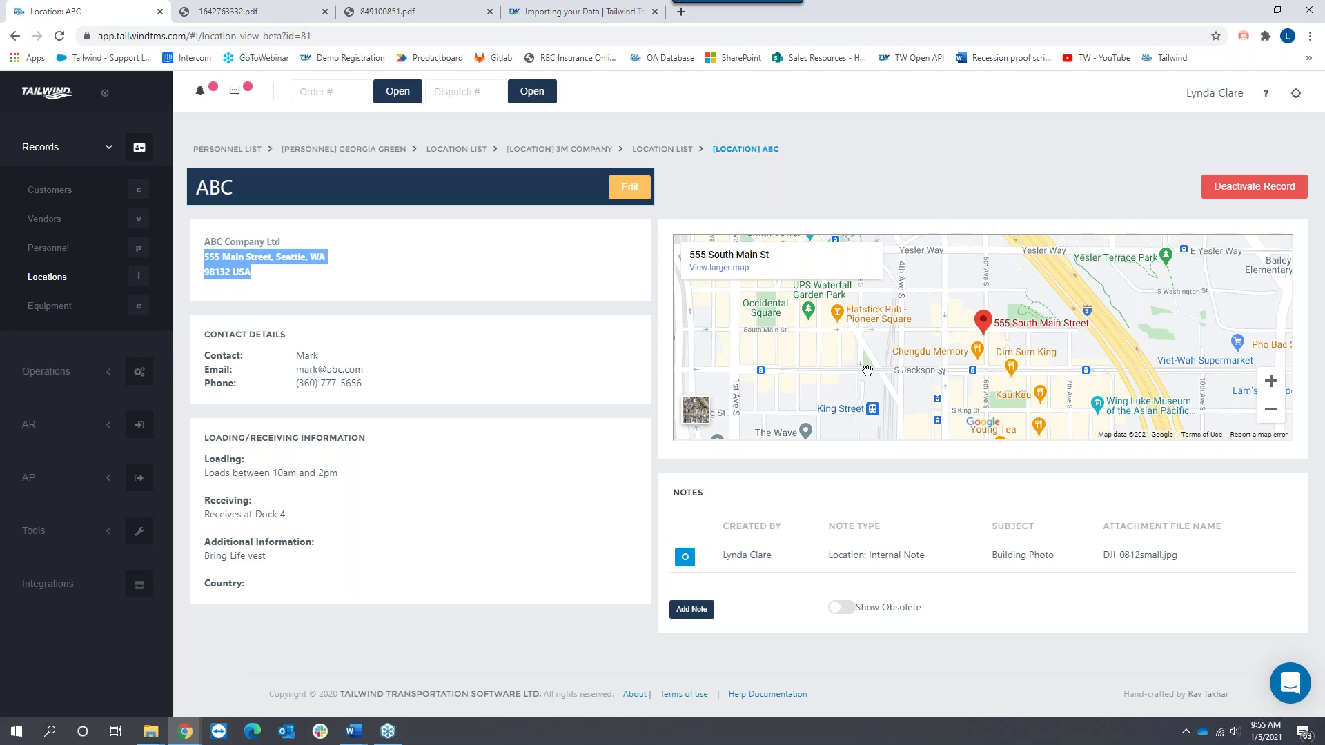
{"action": "left_click_drag", "start_coordinate": [205, 334], "coordinate": [302, 338]}
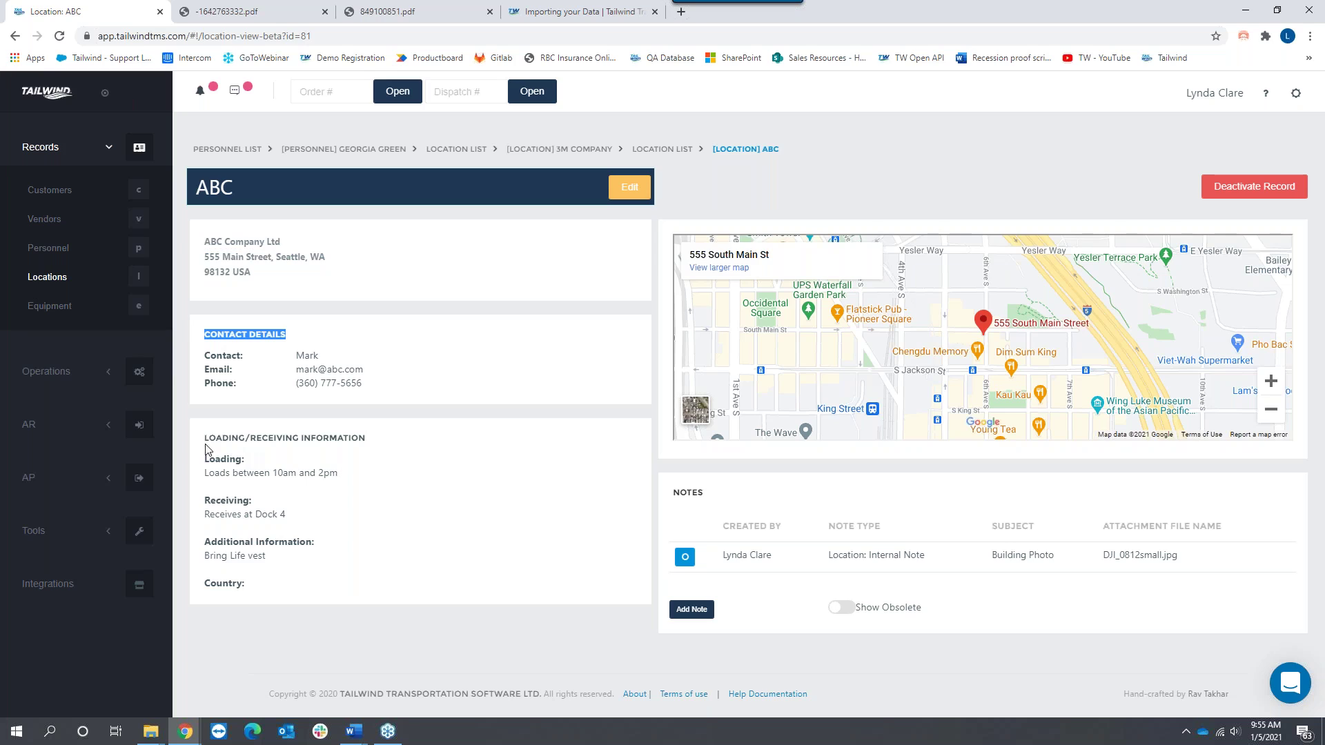
{"action": "left_click_drag", "start_coordinate": [205, 437], "coordinate": [314, 449]}
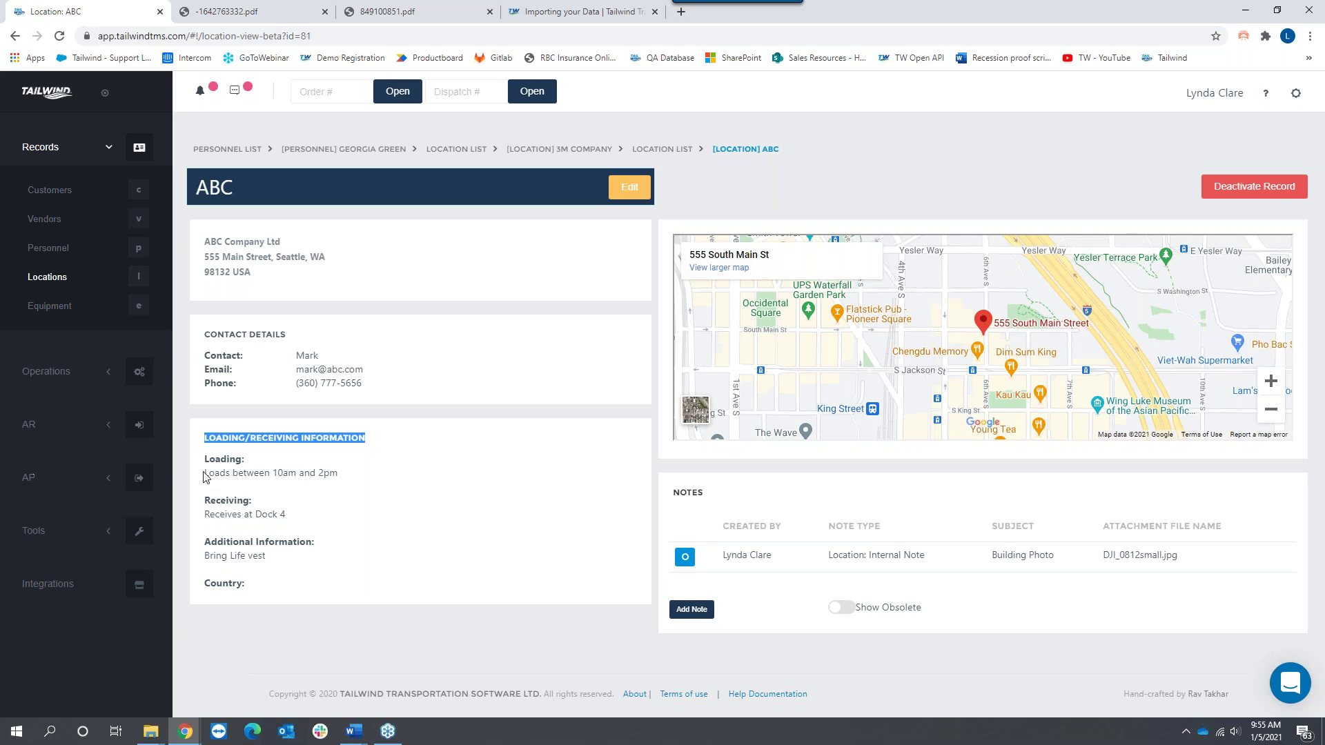
{"action": "left_click_drag", "start_coordinate": [204, 476], "coordinate": [337, 475]}
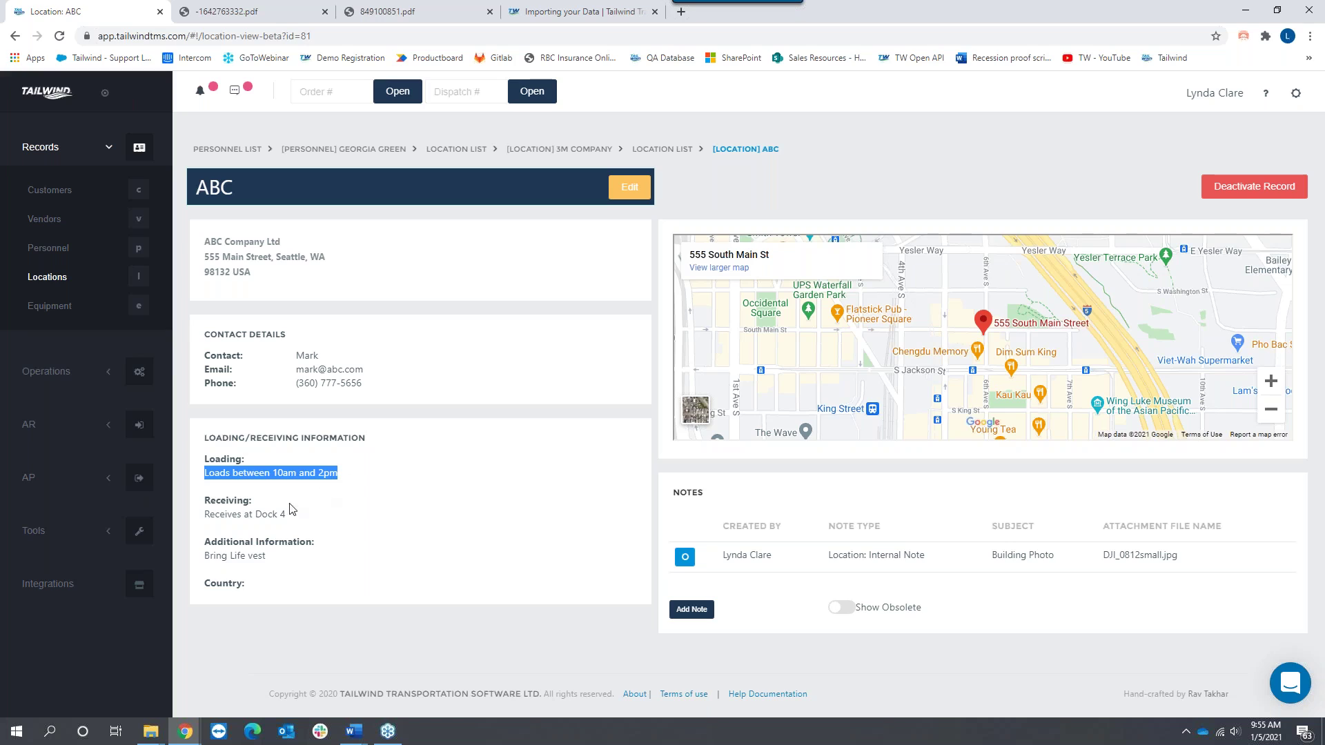
Step: Review ABC's edit form loading hours and 'Receives at Dock 4' note without saving, then open Equipment
{"action": "left_click", "coordinate": [641, 194]}
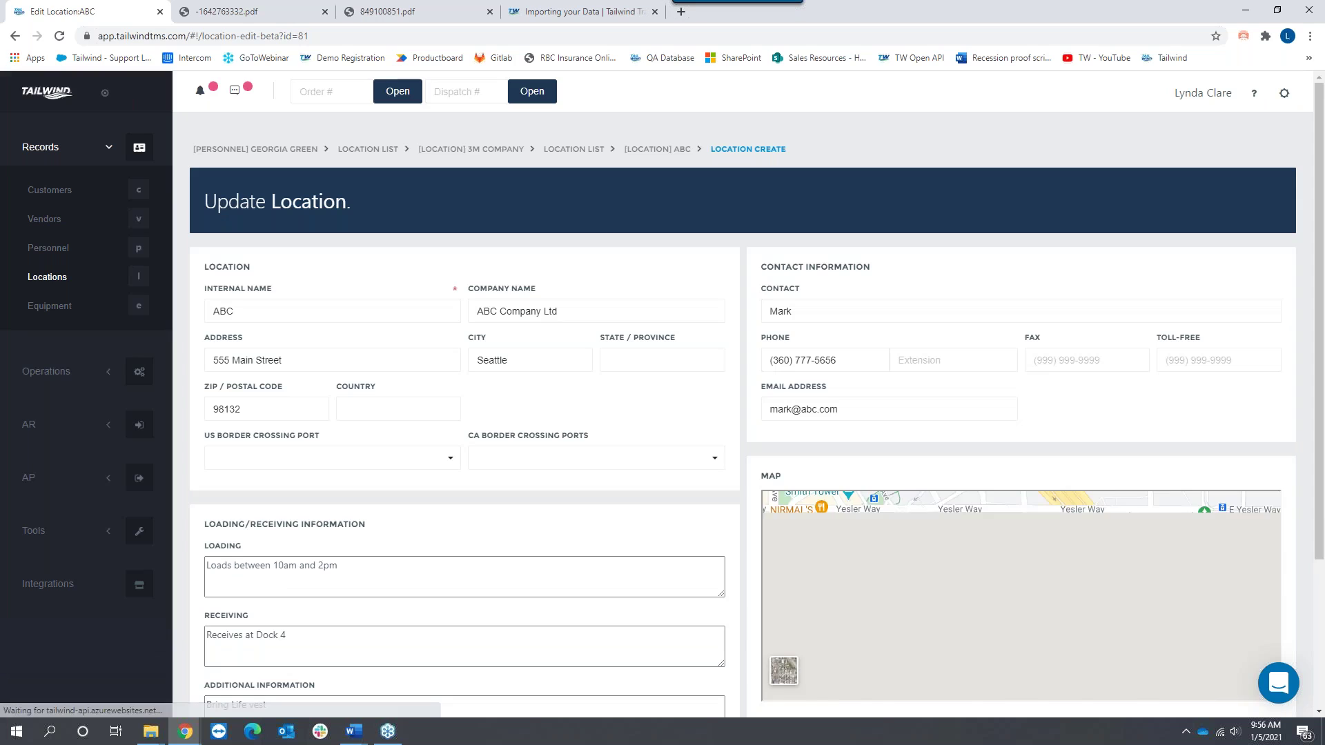
{"action": "left_click_drag", "start_coordinate": [338, 566], "coordinate": [206, 566]}
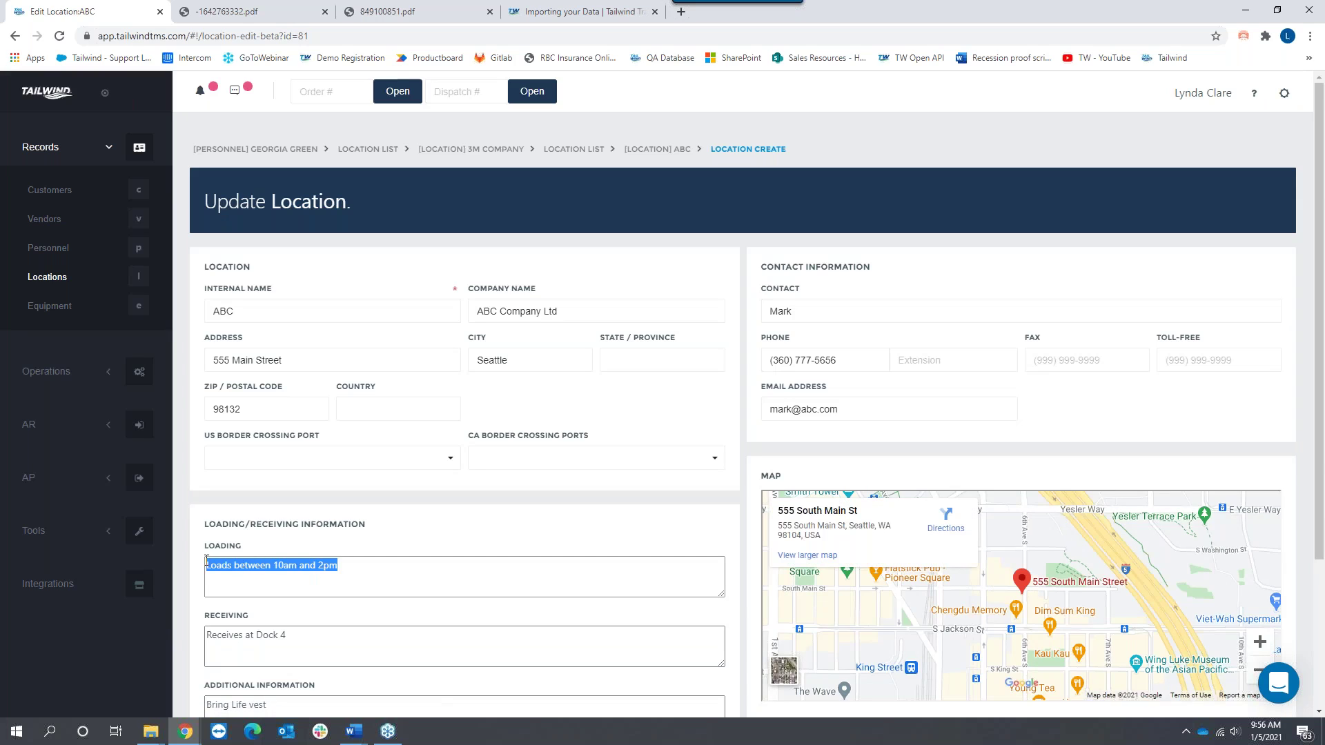
{"action": "scroll", "coordinate": [378, 577], "scroll_direction": "down", "scroll_amount": 2}
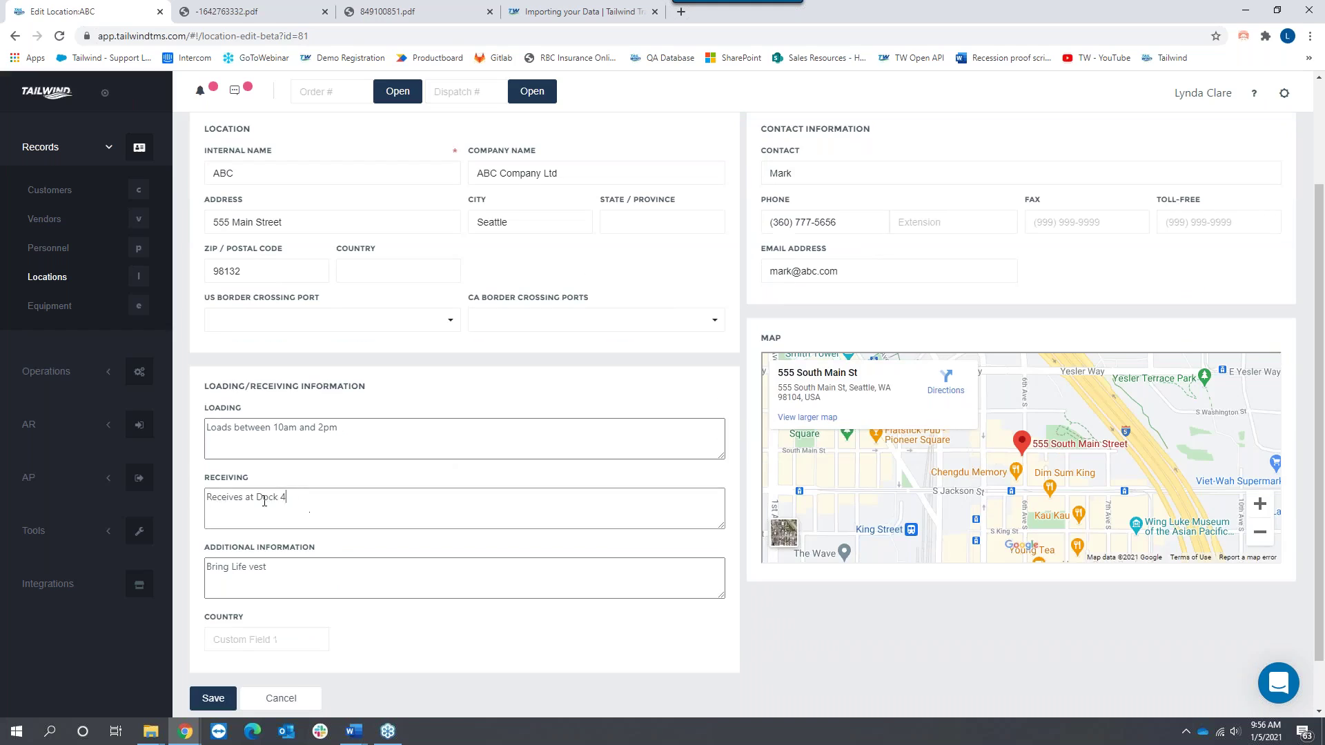
{"action": "triple_click", "coordinate": [345, 498]}
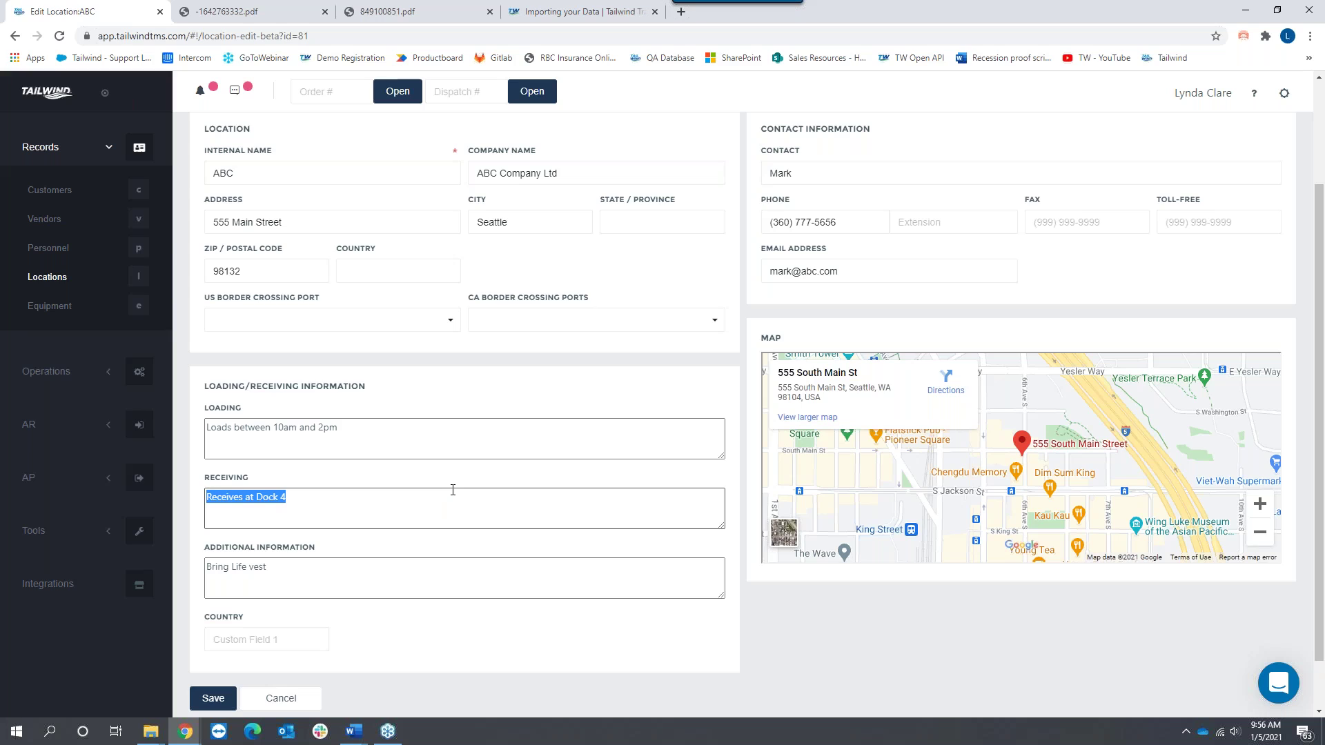
{"action": "left_click", "coordinate": [49, 304]}
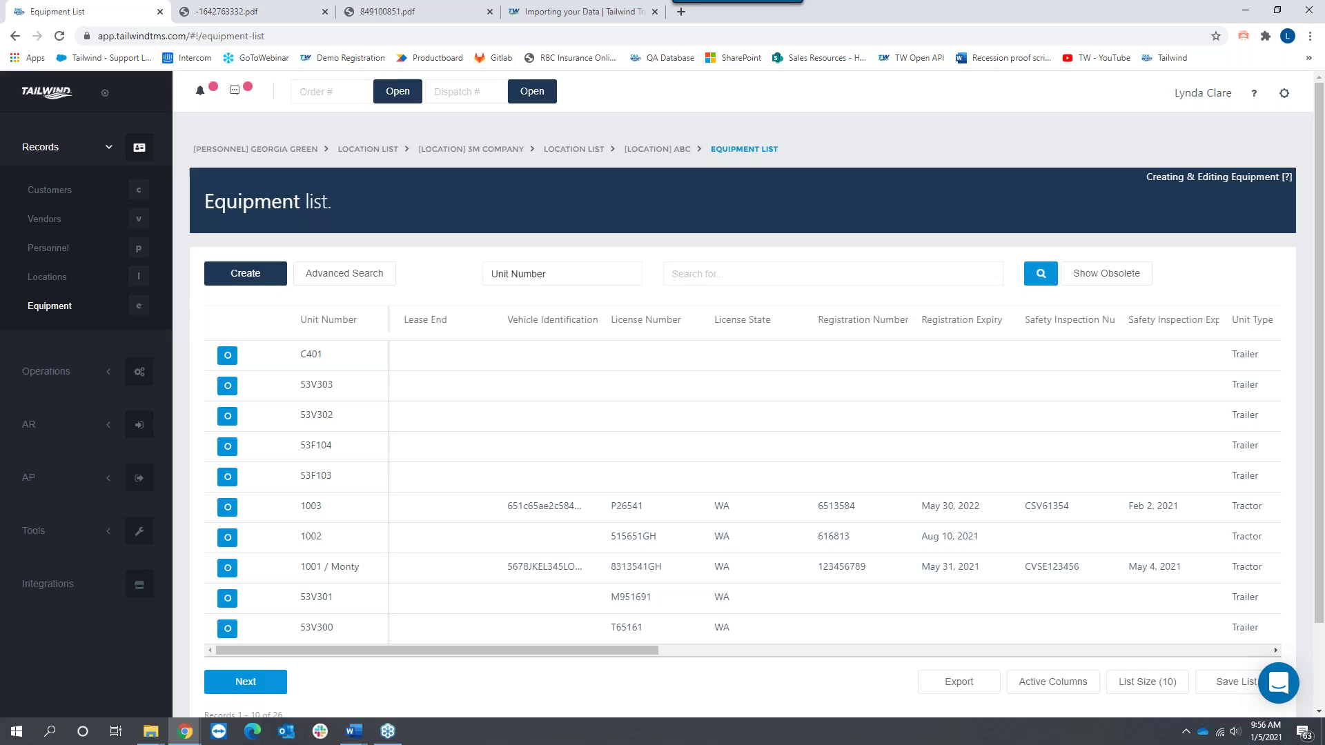
{"action": "left_click", "coordinate": [256, 280]}
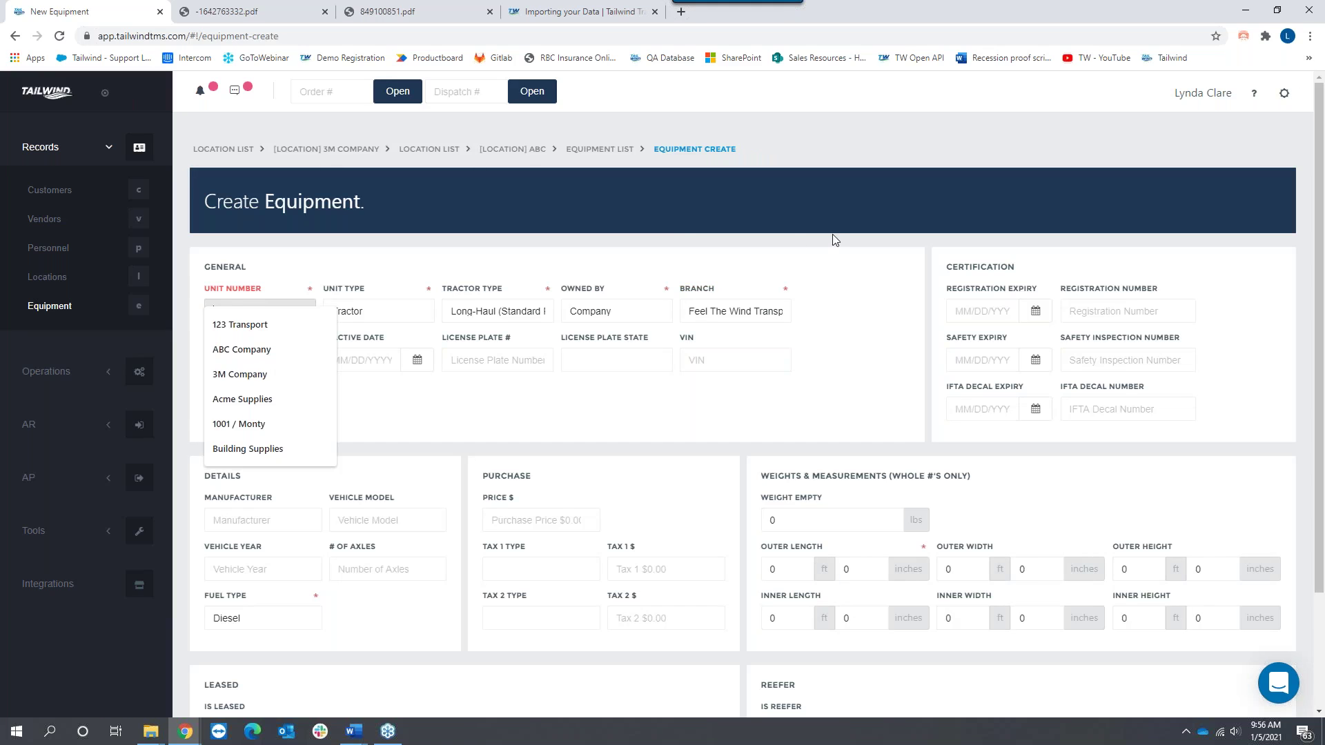
{"action": "left_click", "coordinate": [832, 236]}
{"action": "left_click", "coordinate": [405, 316]}
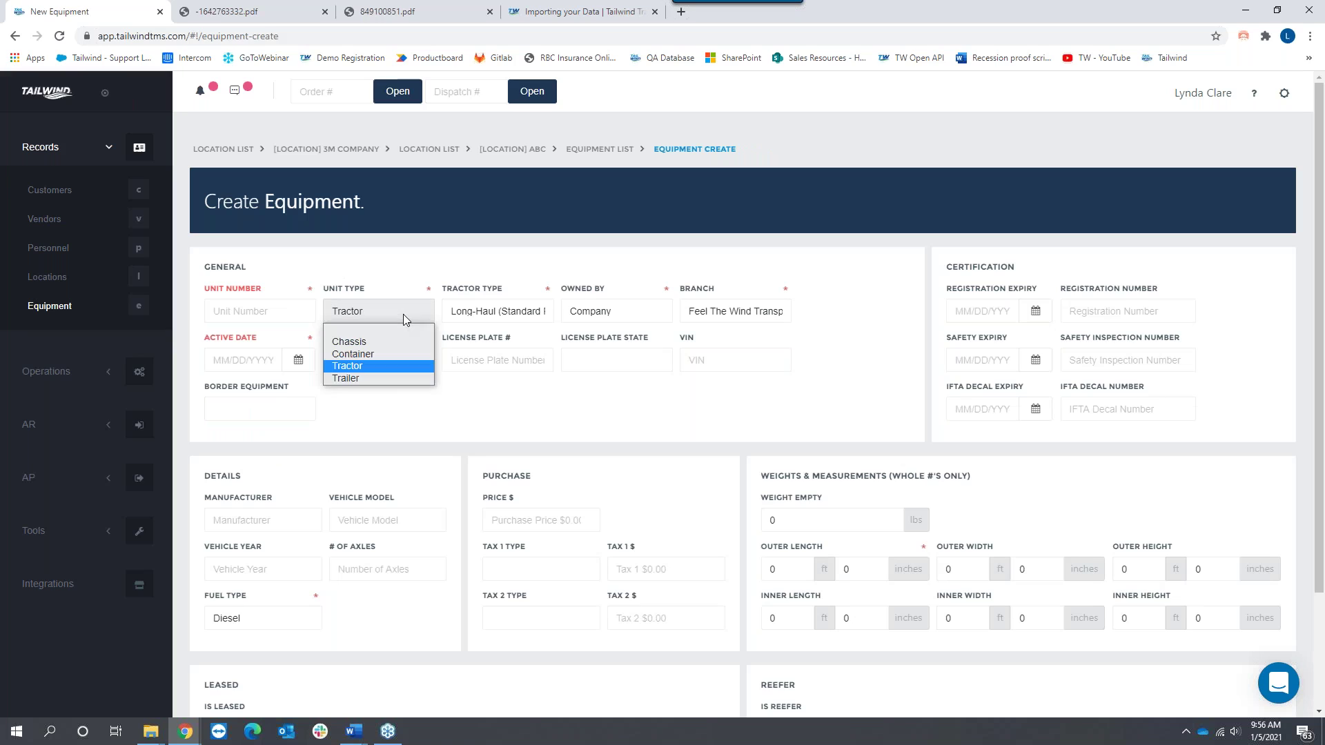
{"action": "left_click", "coordinate": [503, 402]}
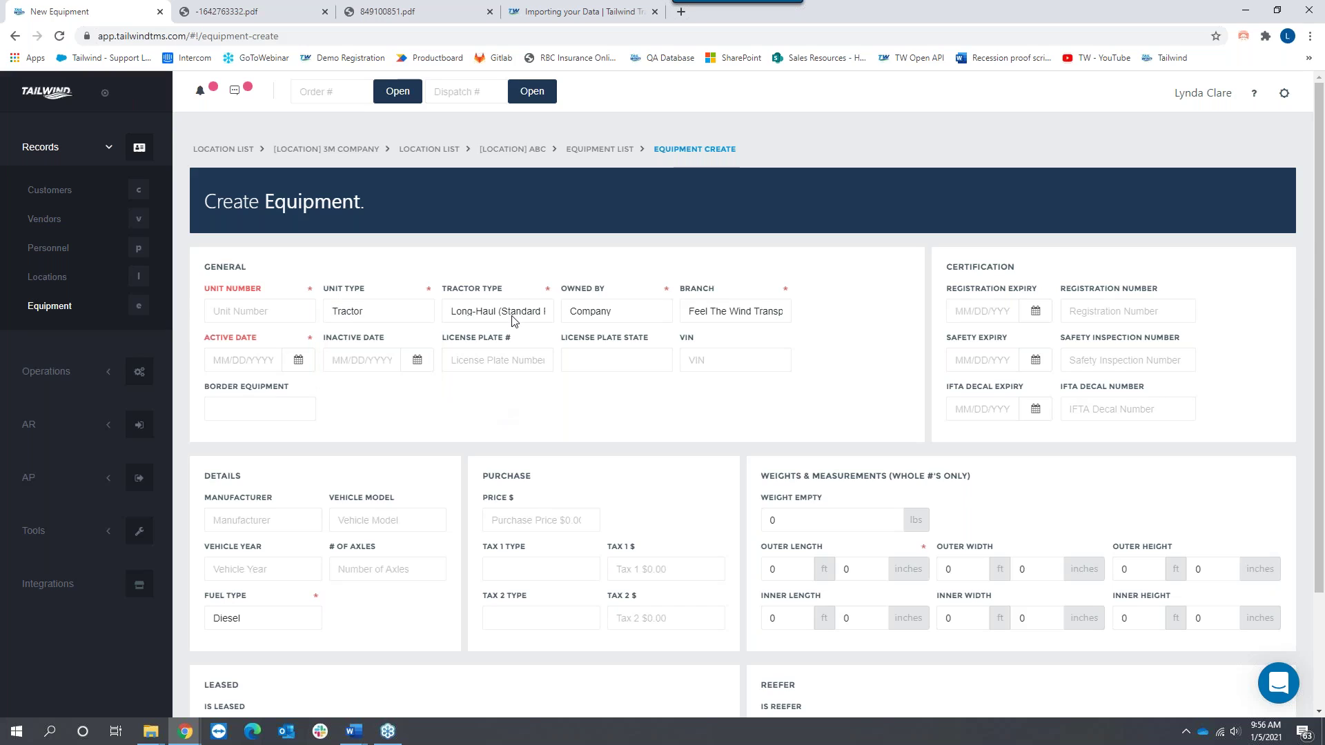
{"action": "left_click", "coordinate": [587, 312]}
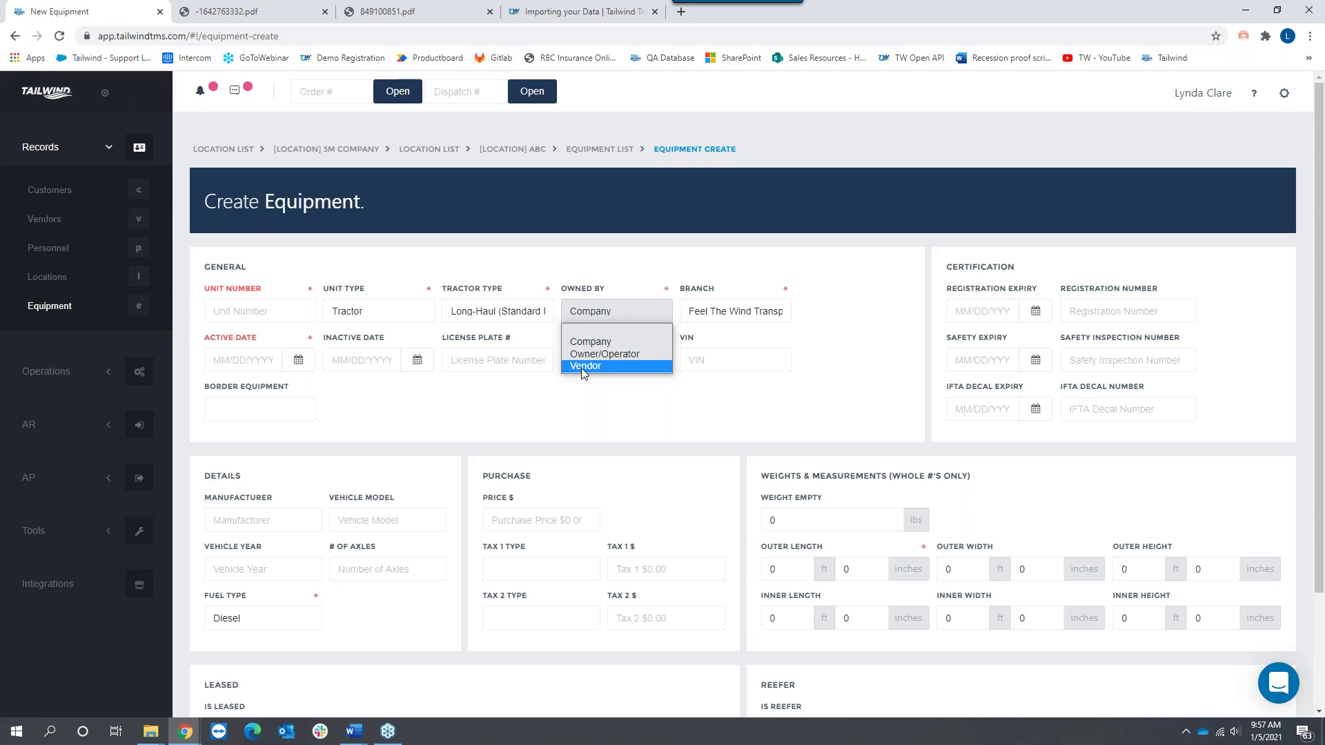
{"action": "left_click", "coordinate": [607, 433]}
{"action": "left_click_drag", "start_coordinate": [1023, 264], "coordinate": [951, 268]}
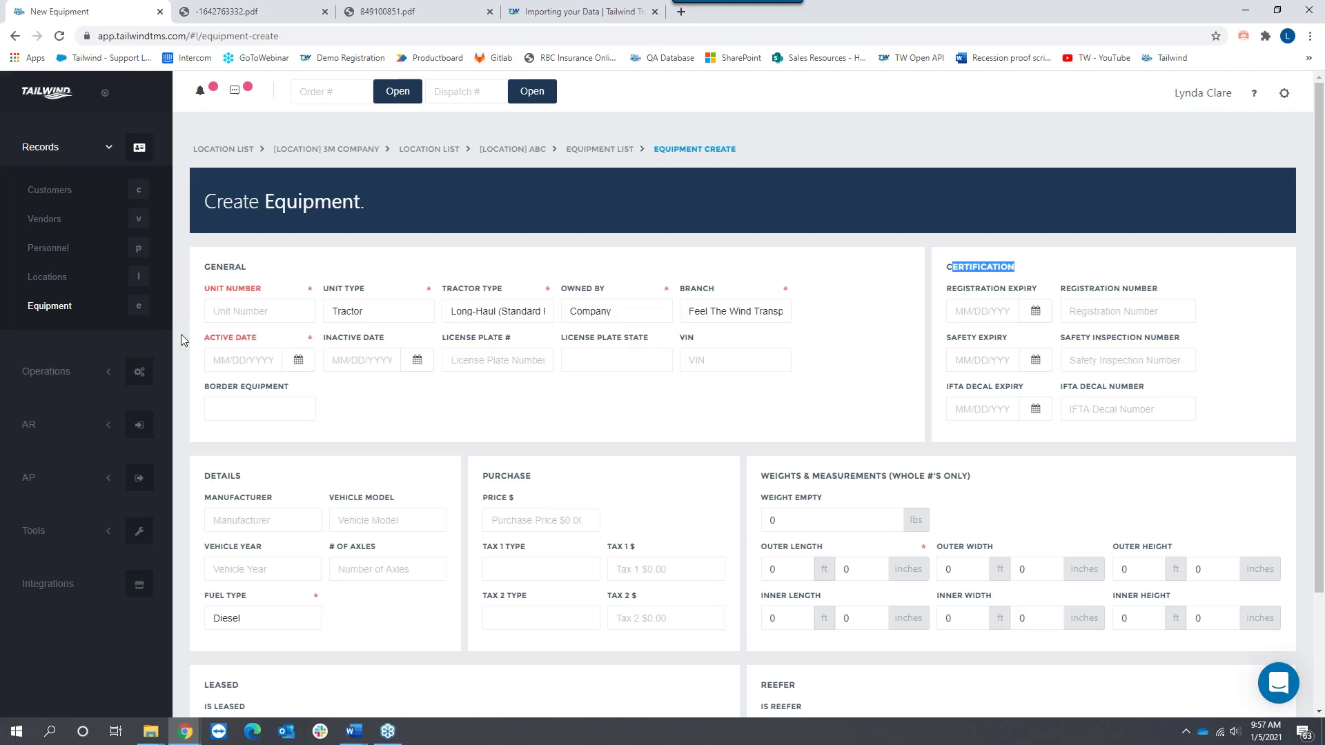
{"action": "left_click", "coordinate": [51, 310]}
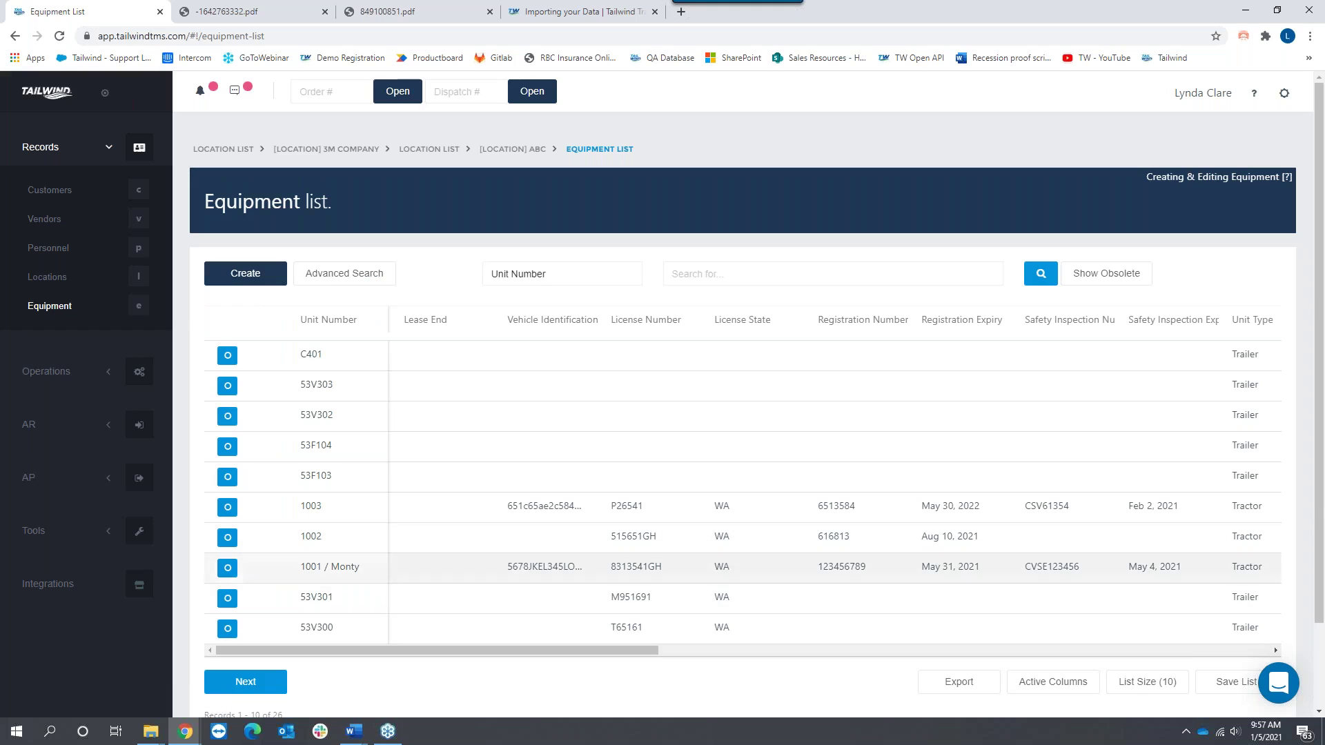
{"action": "left_click", "coordinate": [227, 568]}
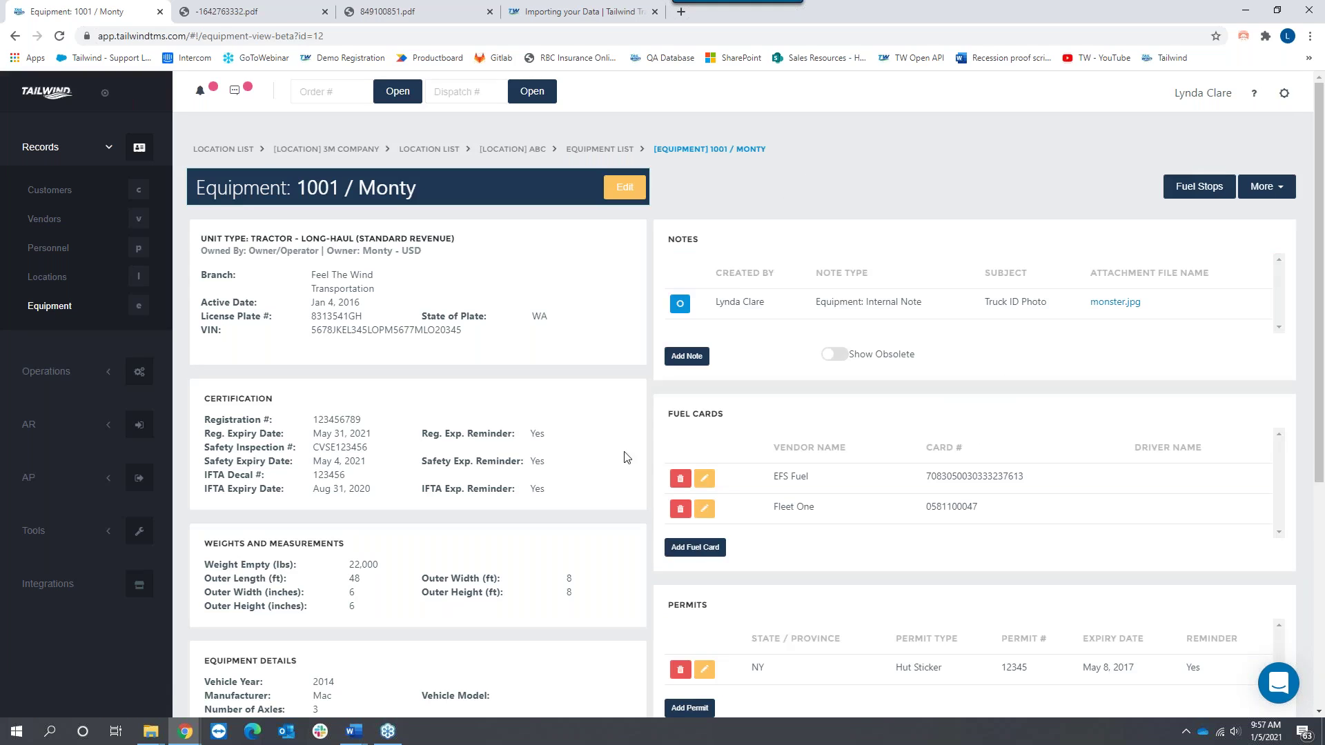
{"action": "left_click_drag", "start_coordinate": [728, 417], "coordinate": [673, 424]}
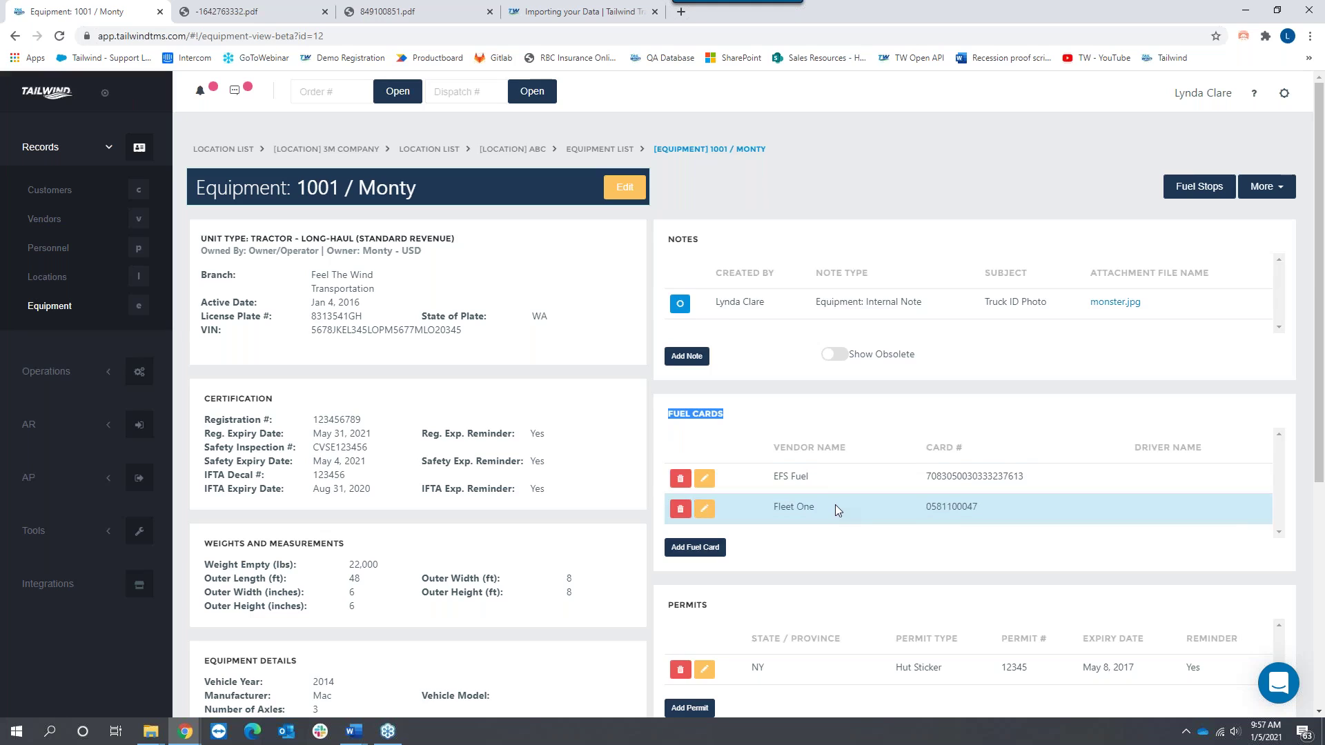
{"action": "scroll", "coordinate": [835, 498], "scroll_direction": "down", "scroll_amount": 2}
{"action": "left_click_drag", "start_coordinate": [711, 468], "coordinate": [665, 469]}
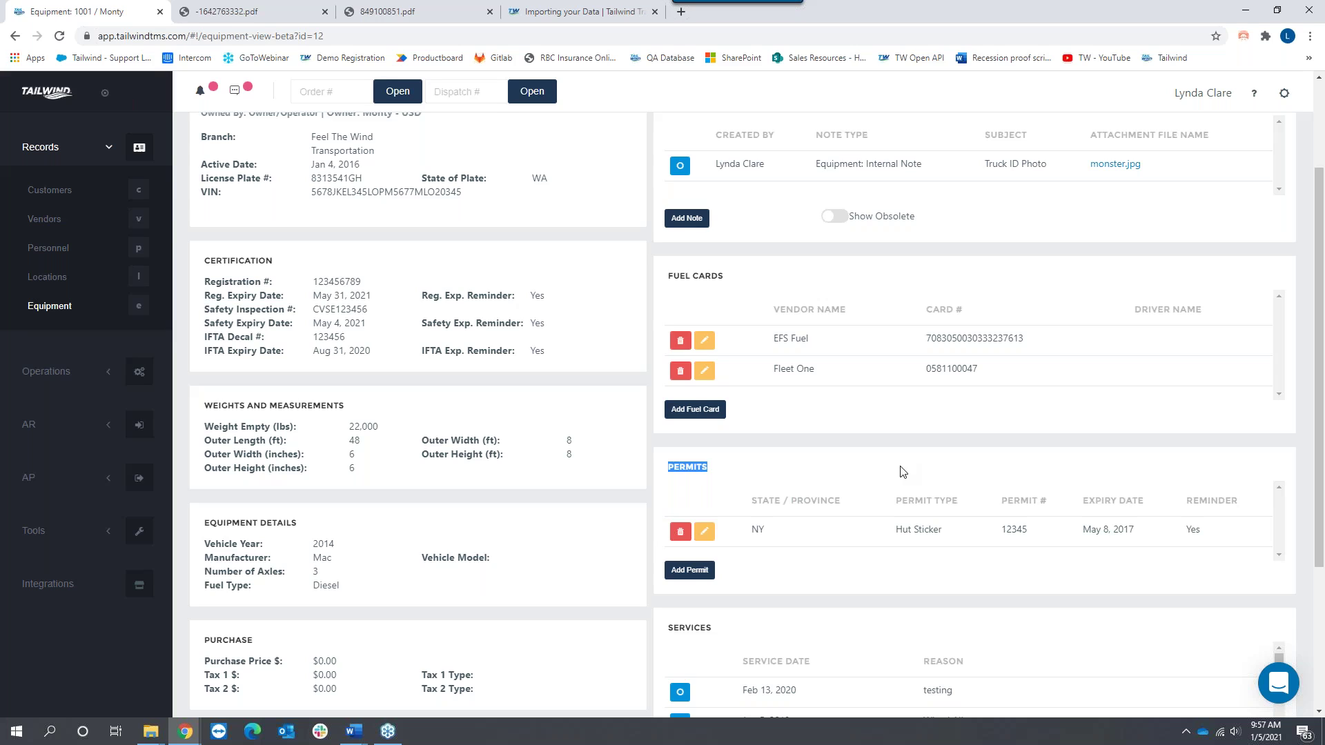
{"action": "scroll", "coordinate": [902, 472], "scroll_direction": "down", "scroll_amount": 3}
{"action": "left_click_drag", "start_coordinate": [721, 407], "coordinate": [669, 402]}
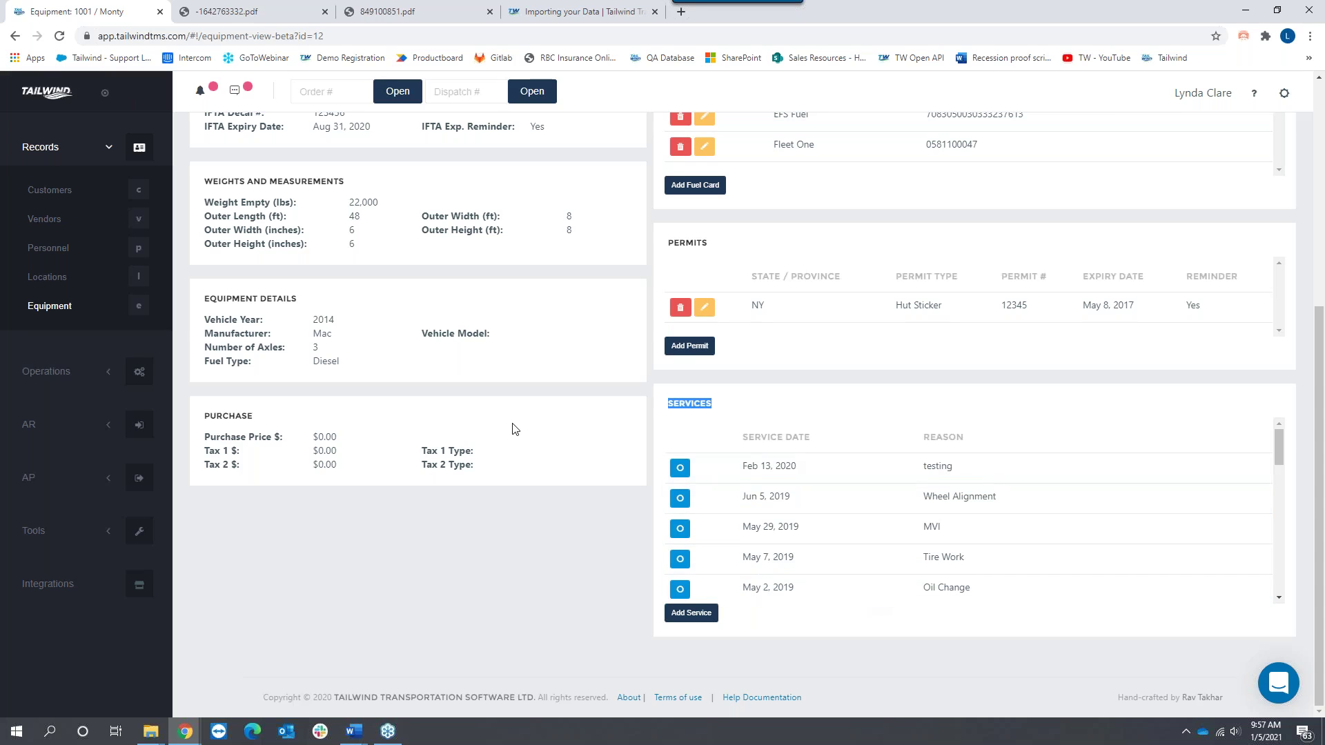
{"action": "scroll", "coordinate": [514, 429], "scroll_direction": "up", "scroll_amount": 5}
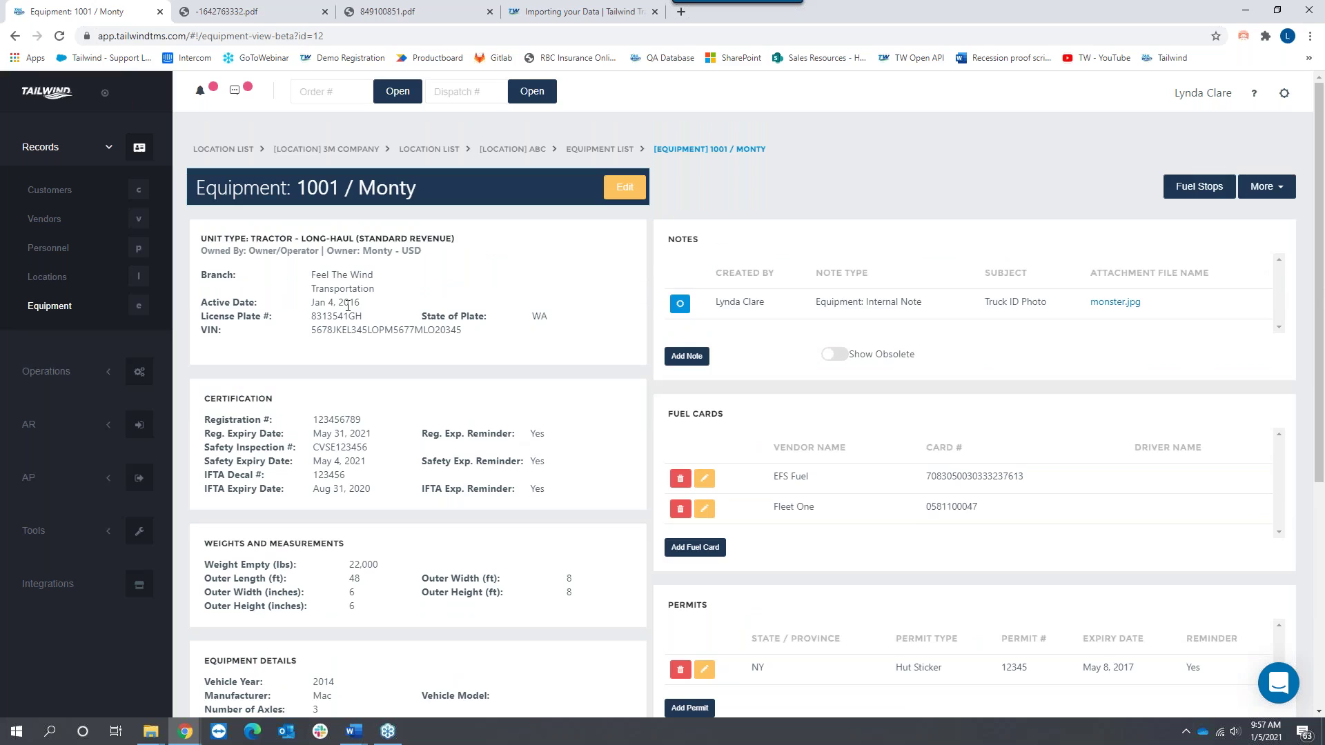
Step: Start a new vendor from the Vendors list with vendor type Owner/Operator - US
{"action": "left_click", "coordinate": [54, 221]}
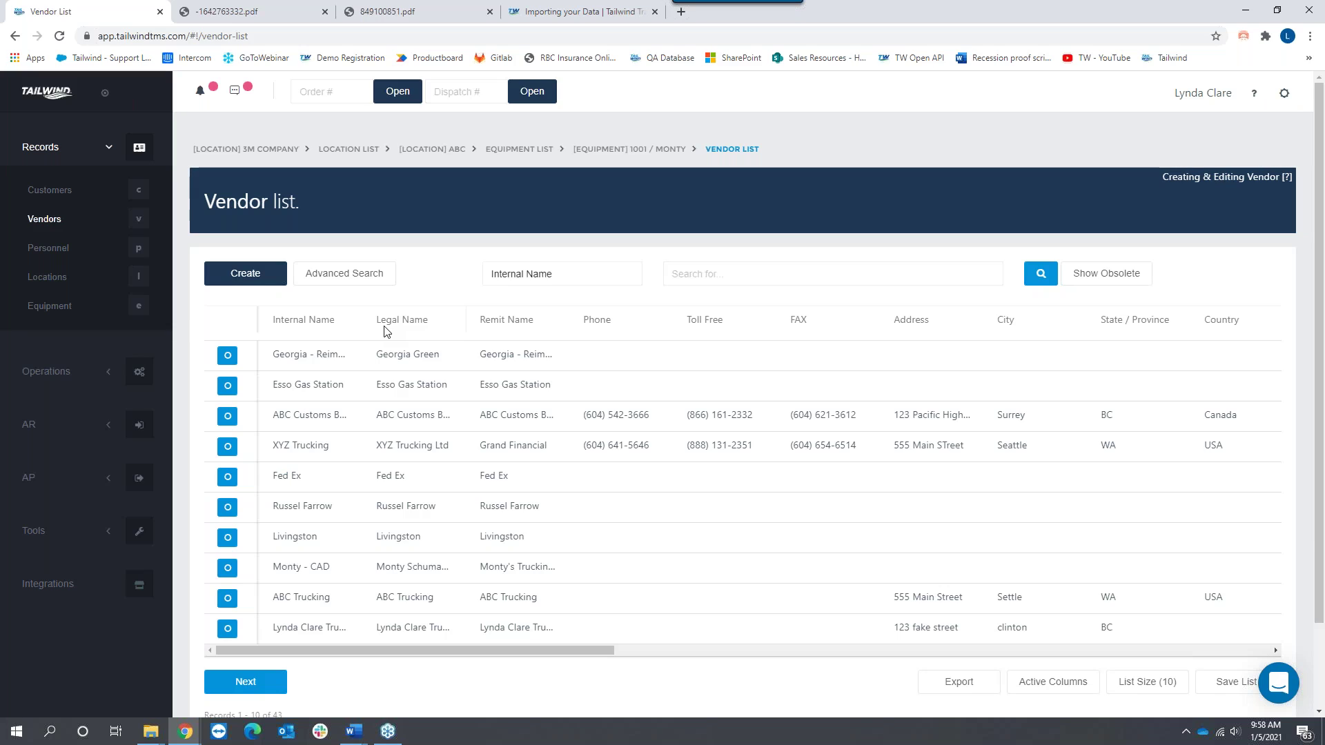
{"action": "left_click", "coordinate": [252, 276]}
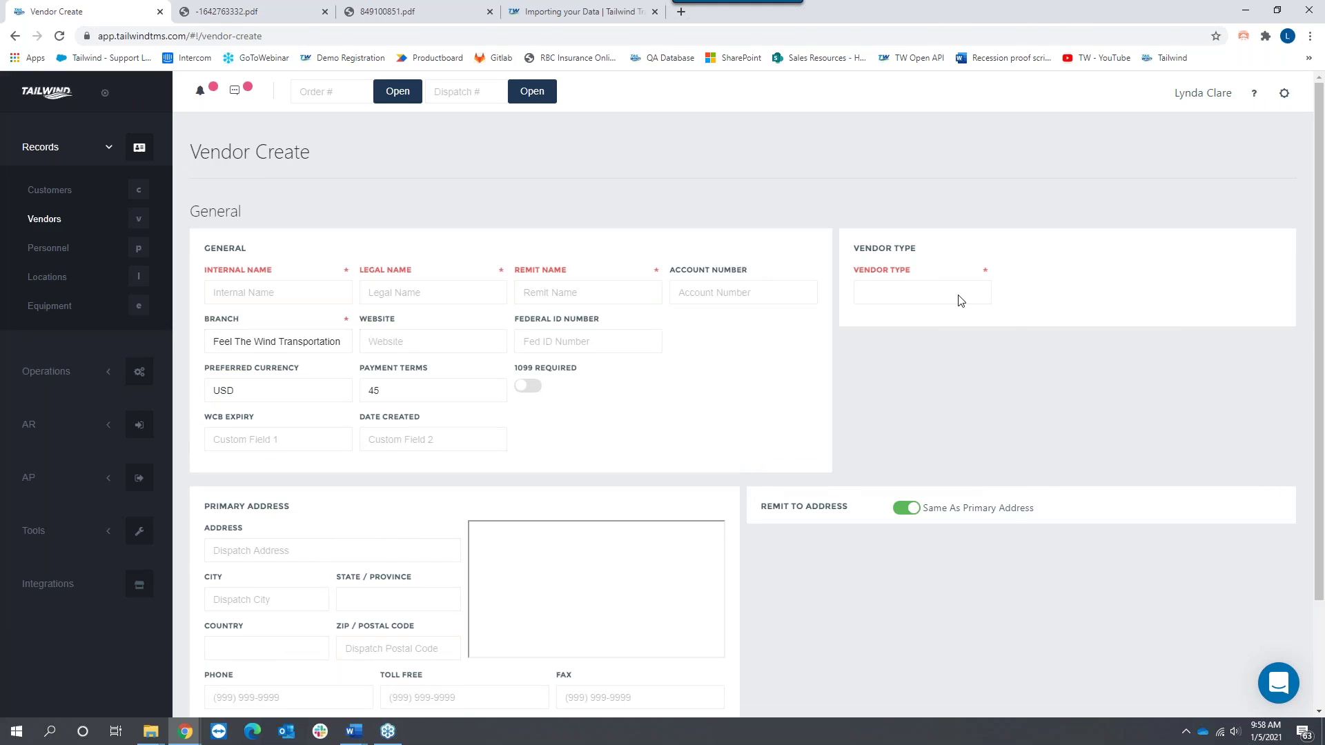
{"action": "left_click", "coordinate": [958, 295]}
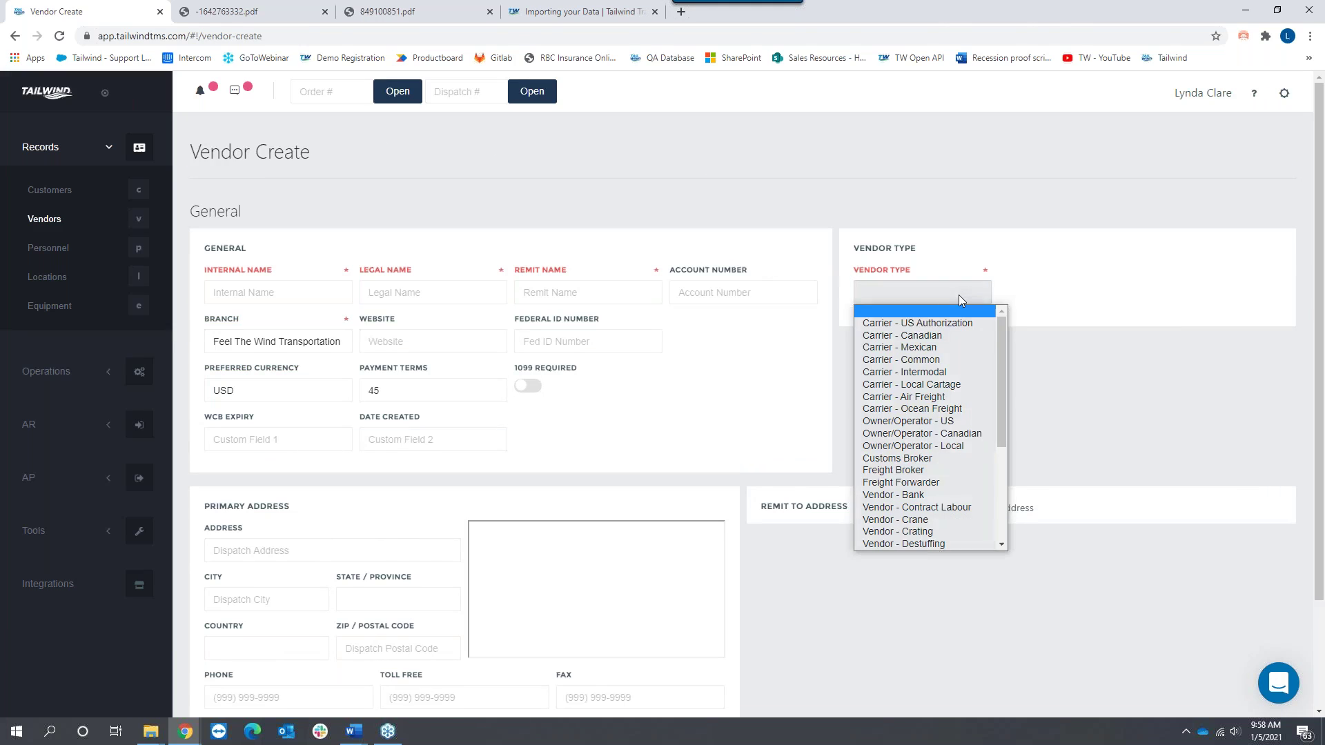
{"action": "left_click", "coordinate": [937, 421]}
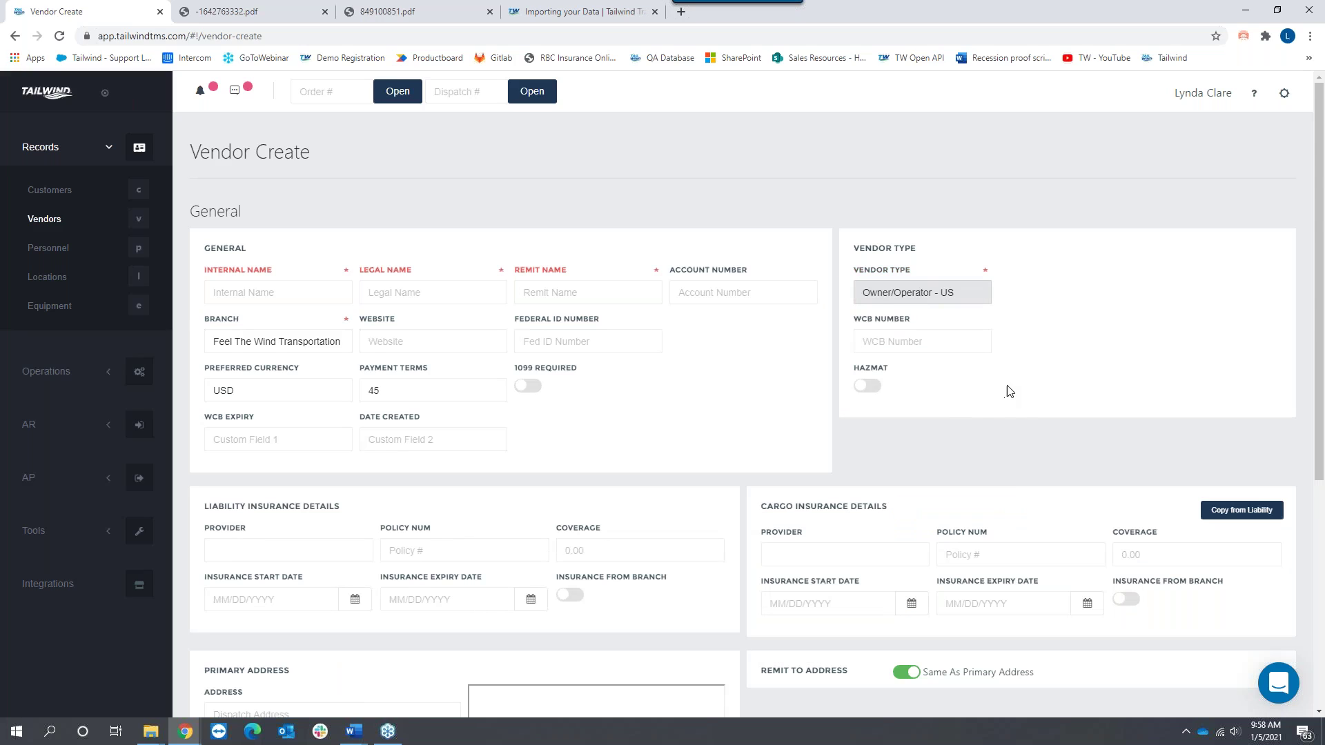
Step: Fill the vendor's liability and cargo insurance from the branch's insurance details
{"action": "left_click", "coordinate": [571, 595]}
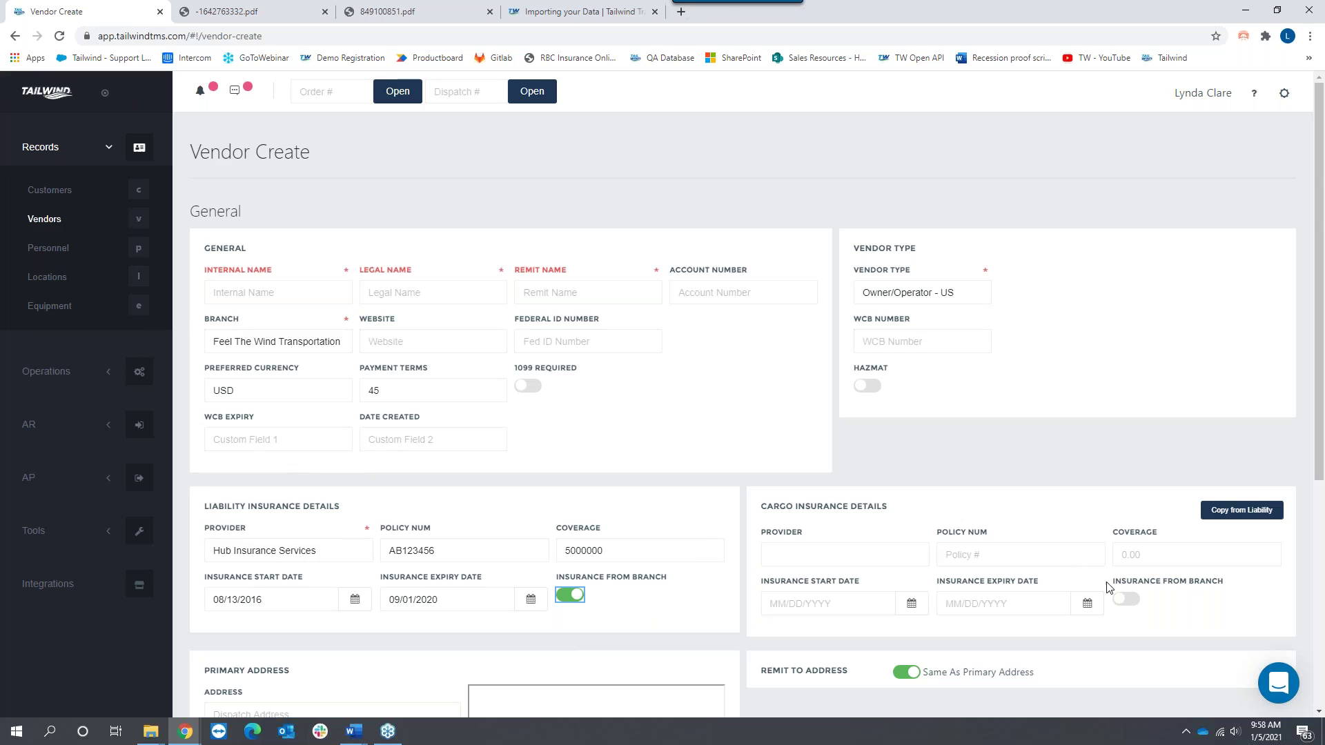
{"action": "left_click", "coordinate": [1125, 599]}
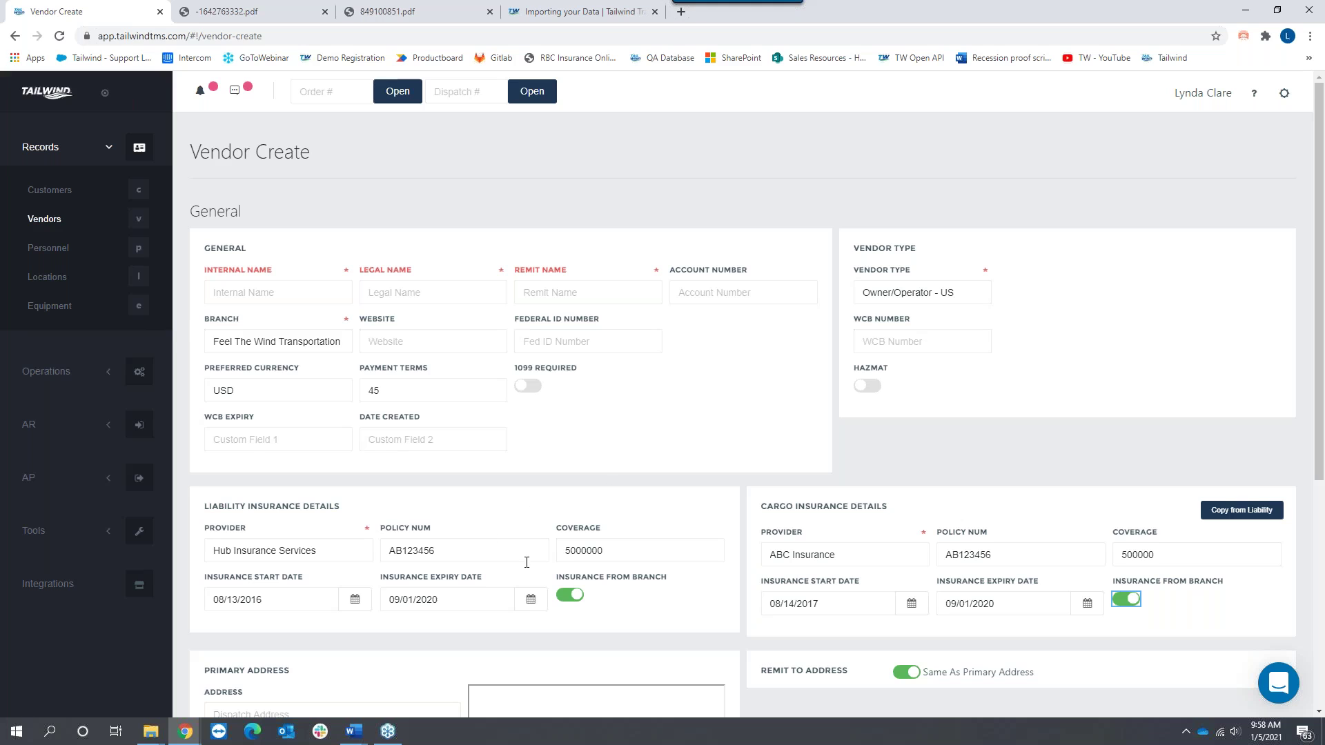
{"action": "scroll", "coordinate": [677, 459], "scroll_direction": "down", "scroll_amount": 1}
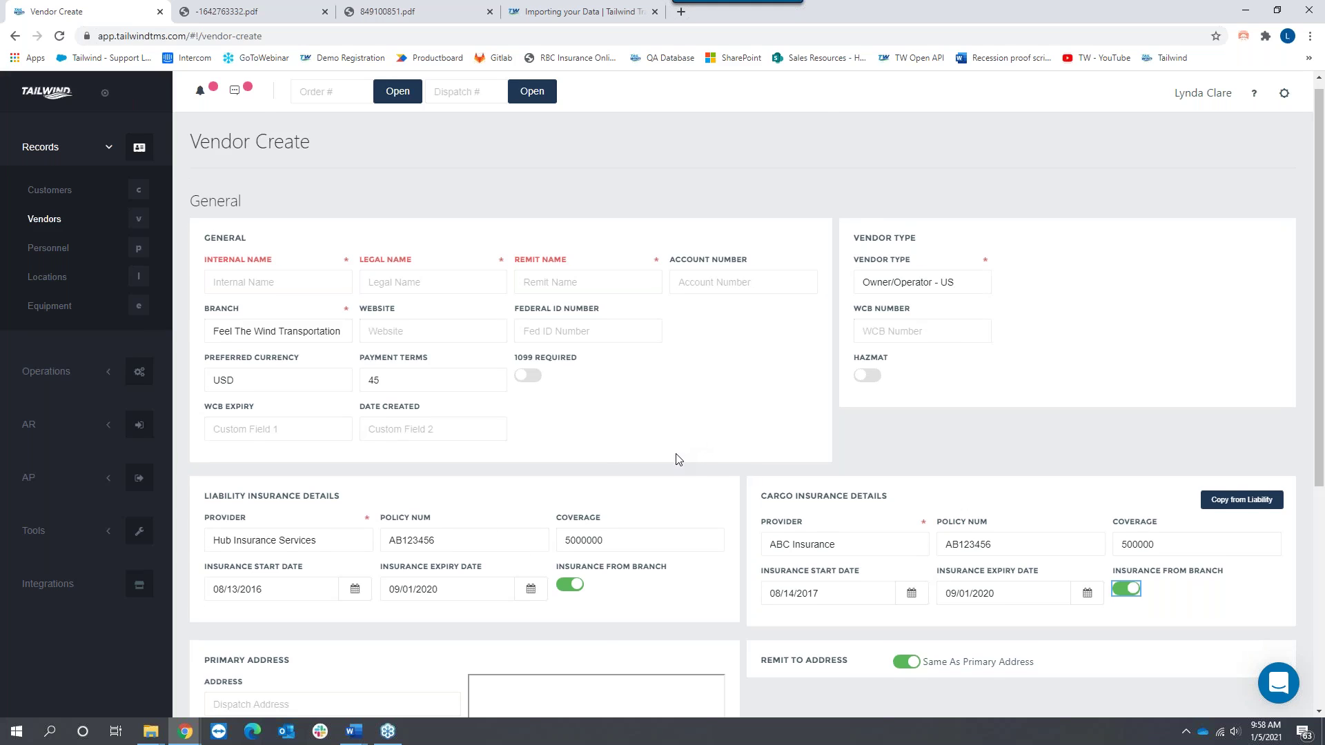
{"action": "scroll", "coordinate": [675, 458], "scroll_direction": "down", "scroll_amount": 5}
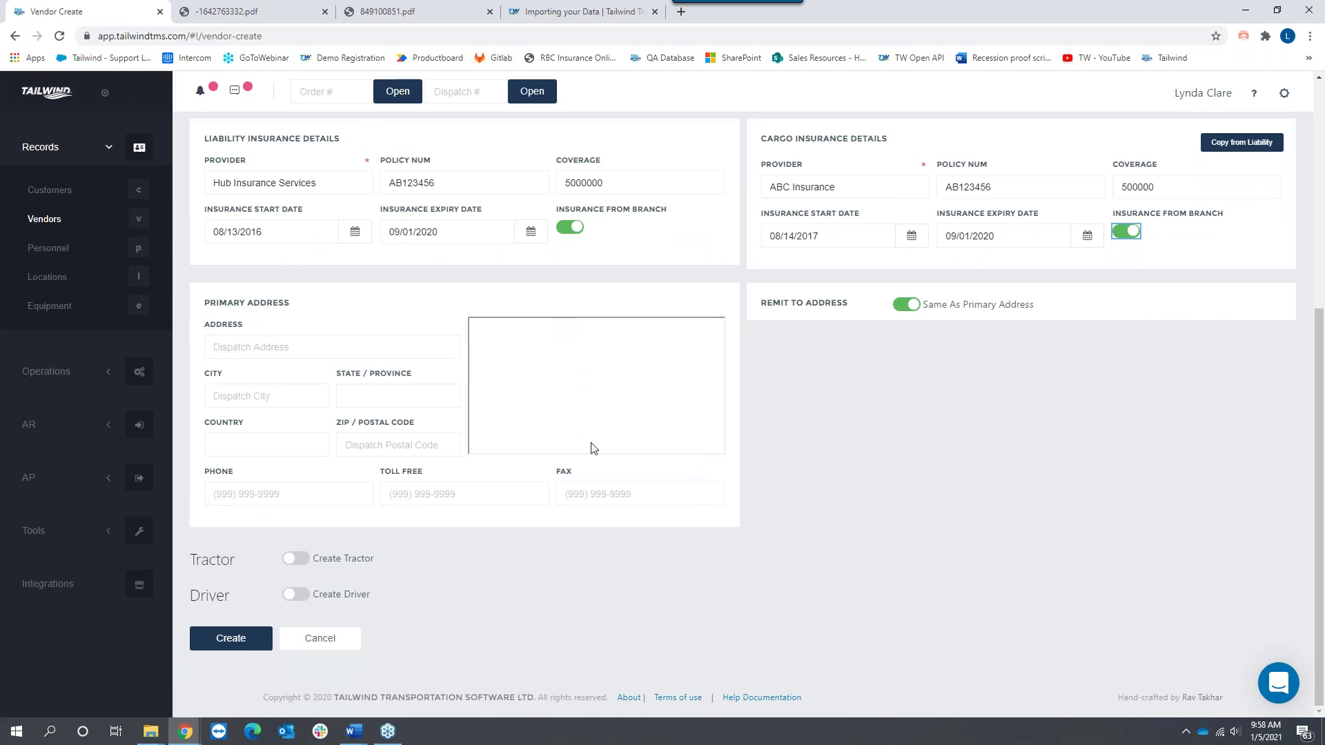
Step: Turn on Create Tractor and Create Driver, then switch to the 'Importing your Data' support article
{"action": "left_click", "coordinate": [302, 559]}
{"action": "scroll", "coordinate": [949, 460], "scroll_direction": "down", "scroll_amount": 3}
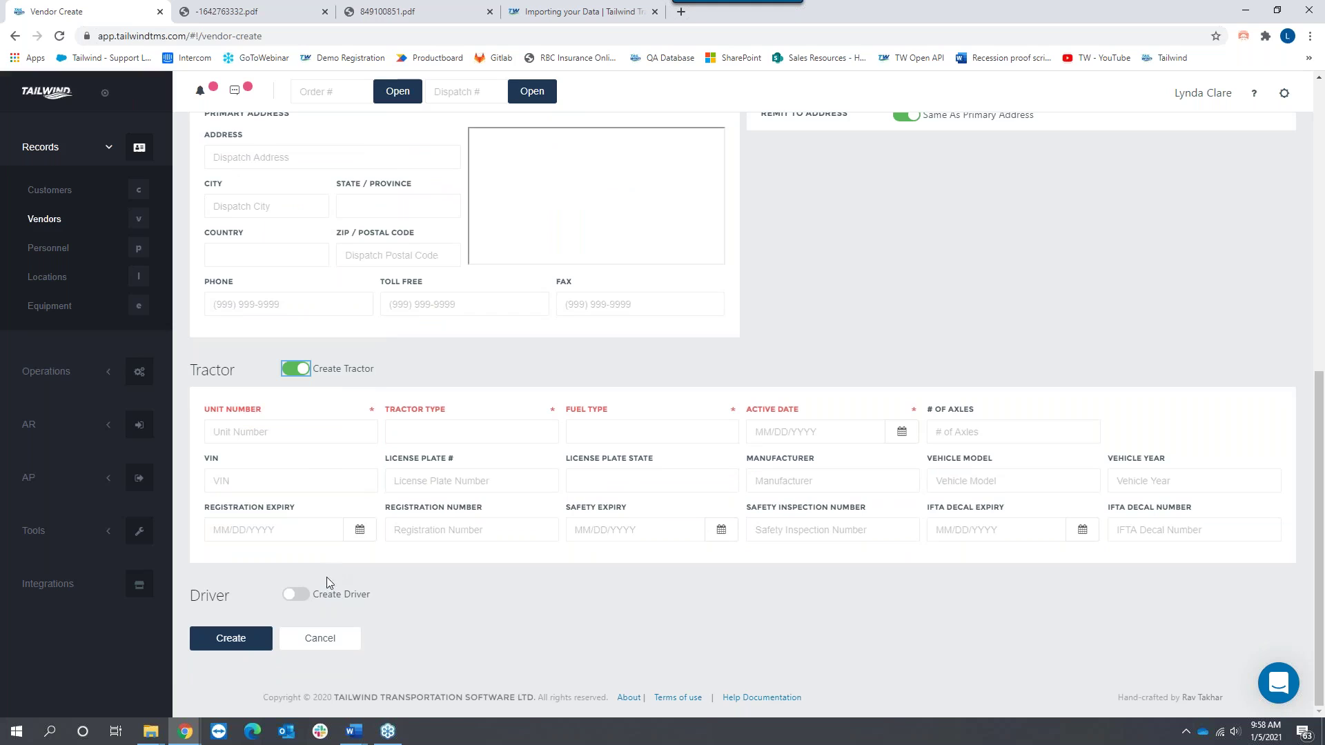
{"action": "left_click", "coordinate": [308, 587]}
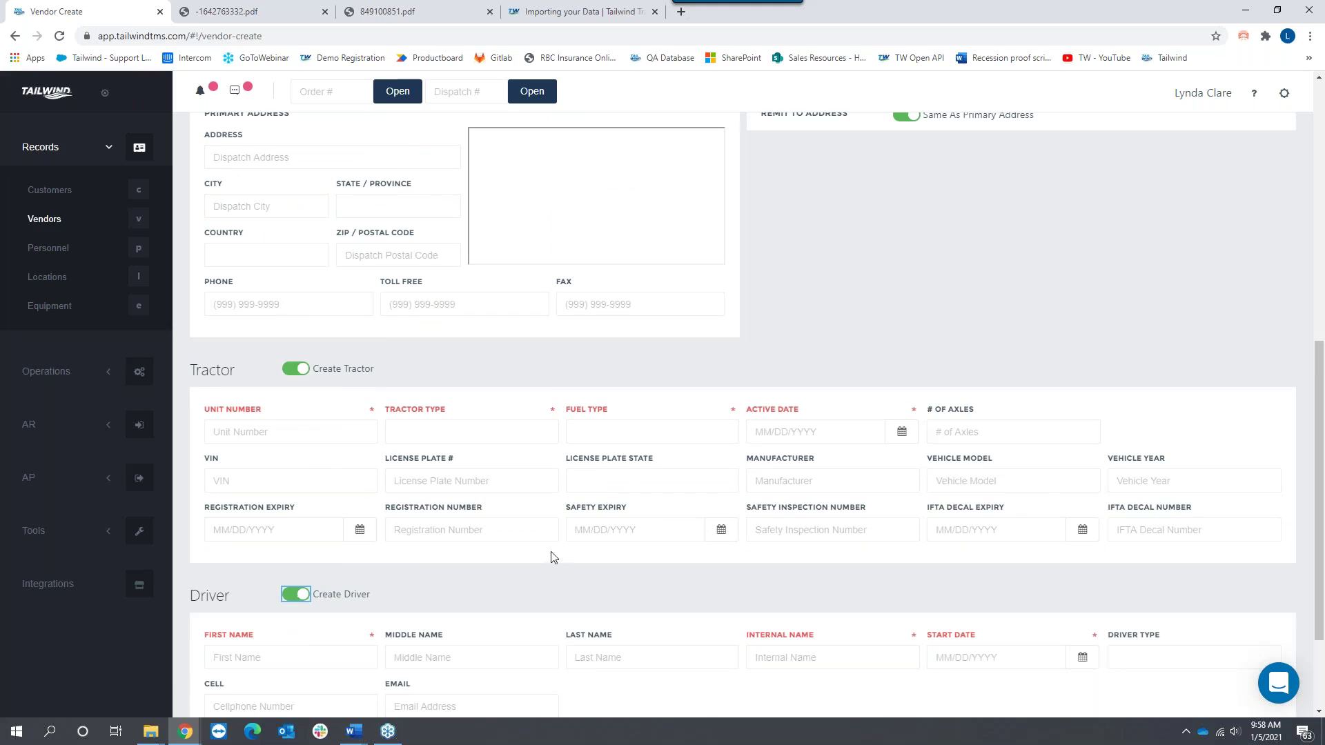
{"action": "scroll", "coordinate": [1046, 482], "scroll_direction": "down", "scroll_amount": 2}
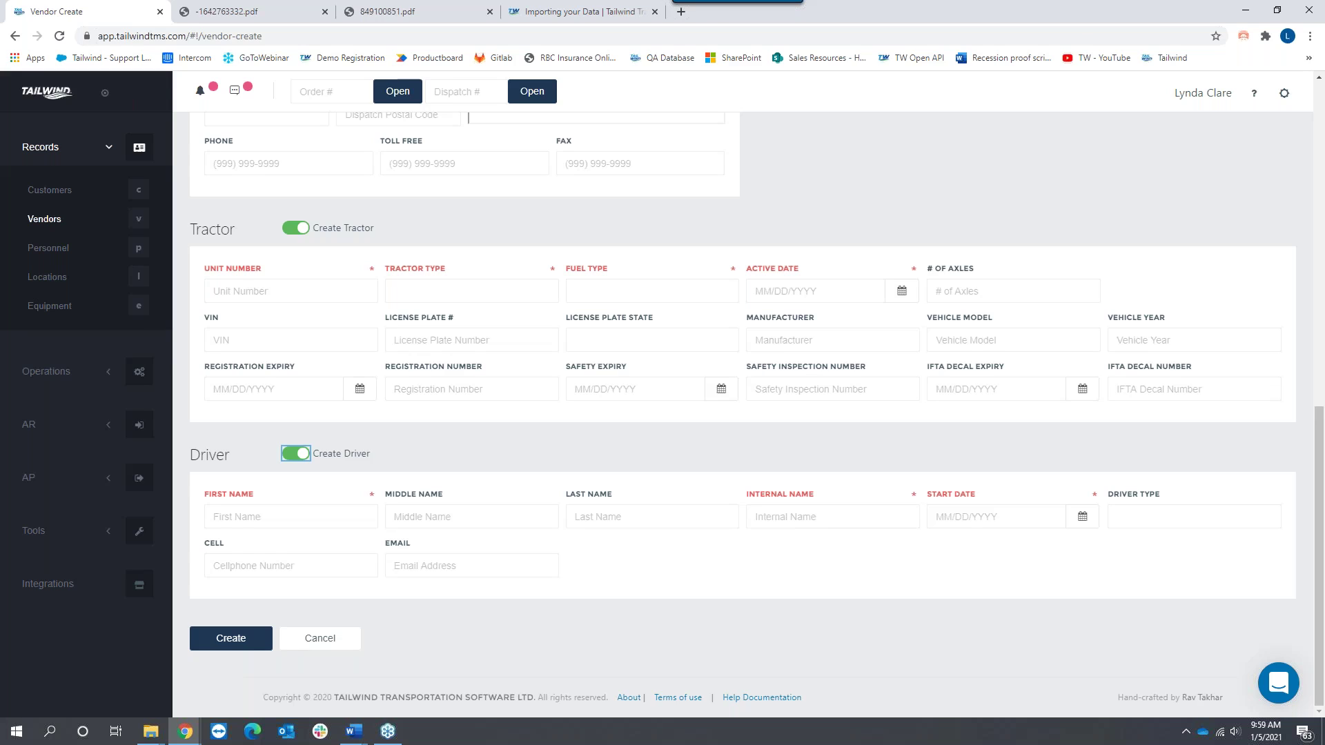
{"action": "left_click", "coordinate": [582, 18]}
Step: Go back to the support home page and open all Populating Your Database articles
{"action": "scroll", "coordinate": [195, 305], "scroll_direction": "up", "scroll_amount": 2}
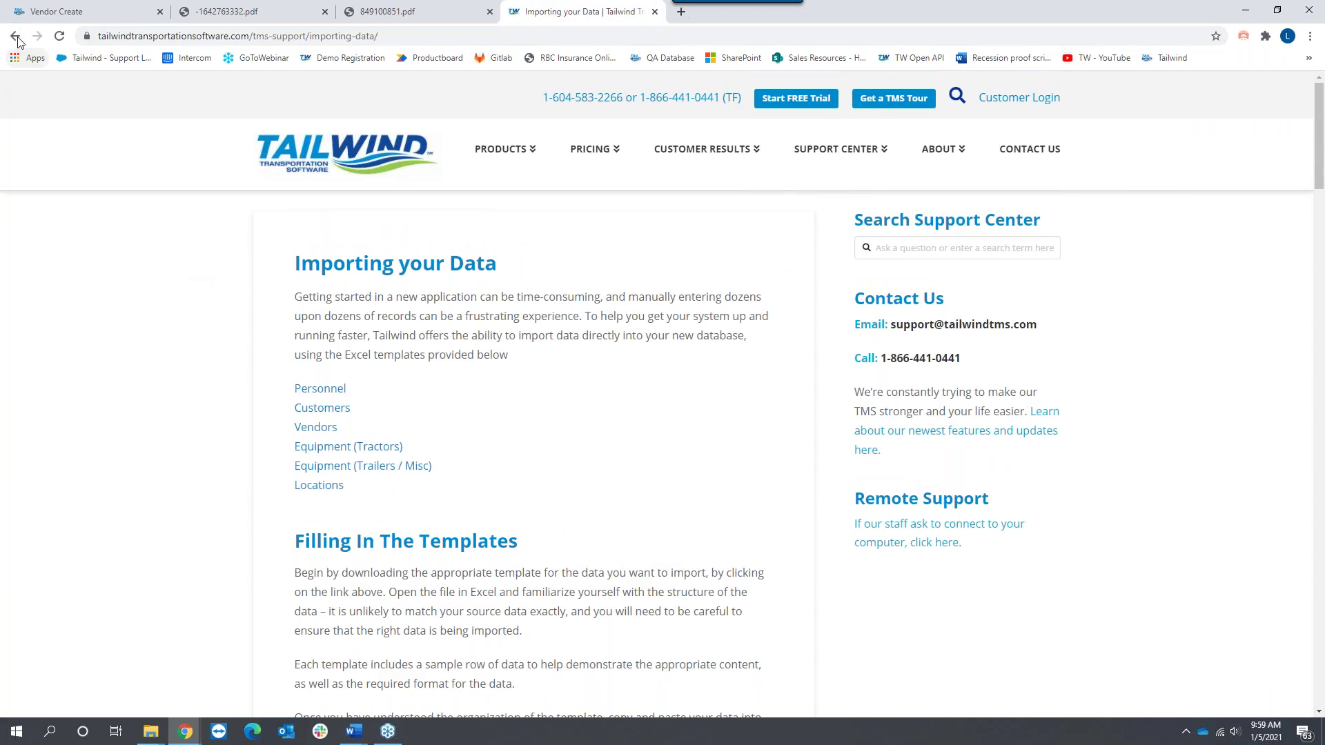
{"action": "left_click", "coordinate": [15, 36]}
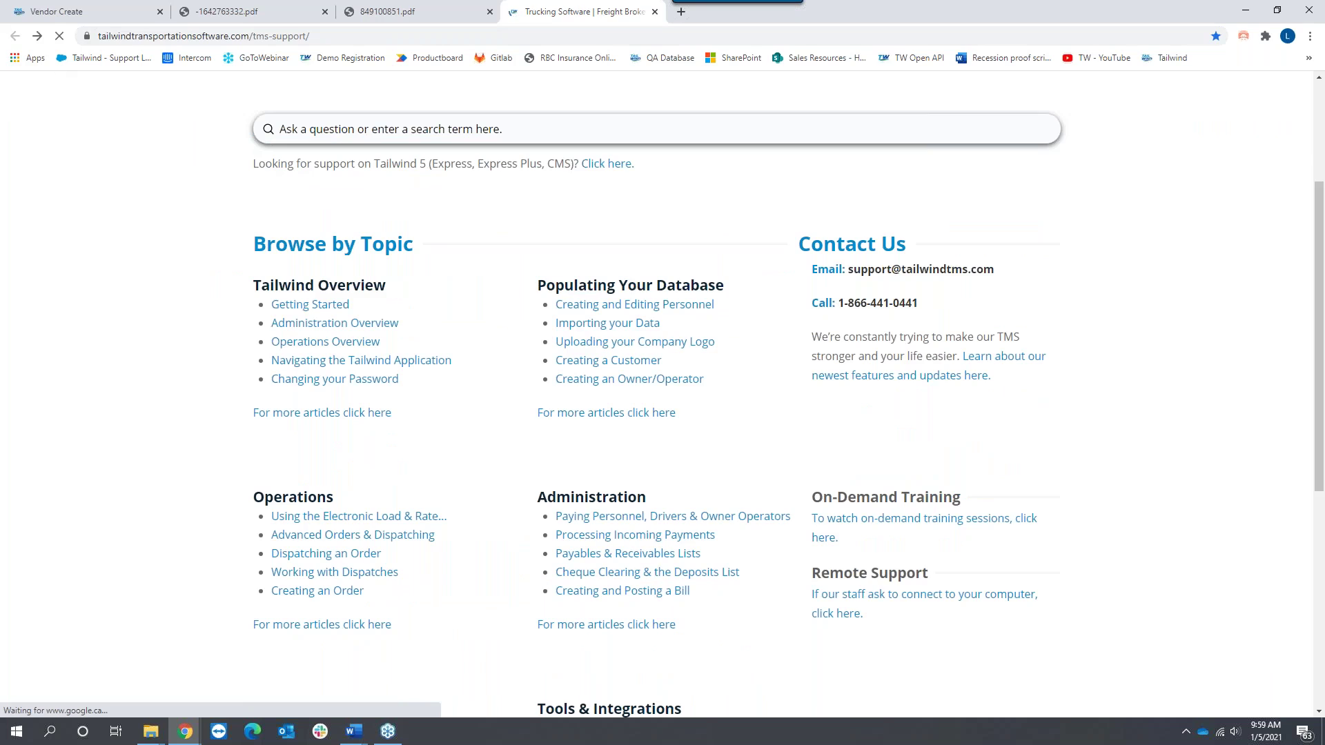
{"action": "left_click_drag", "start_coordinate": [538, 285], "coordinate": [732, 294]}
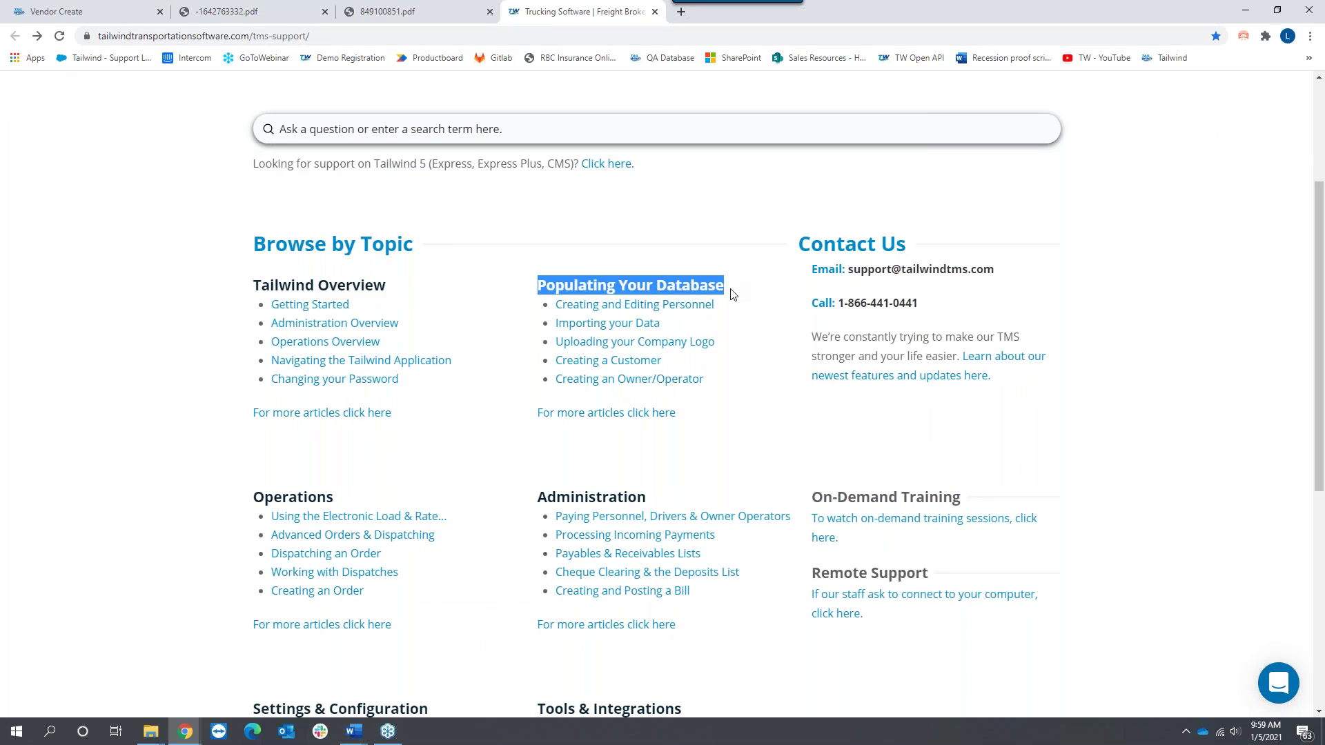
{"action": "left_click", "coordinate": [606, 414]}
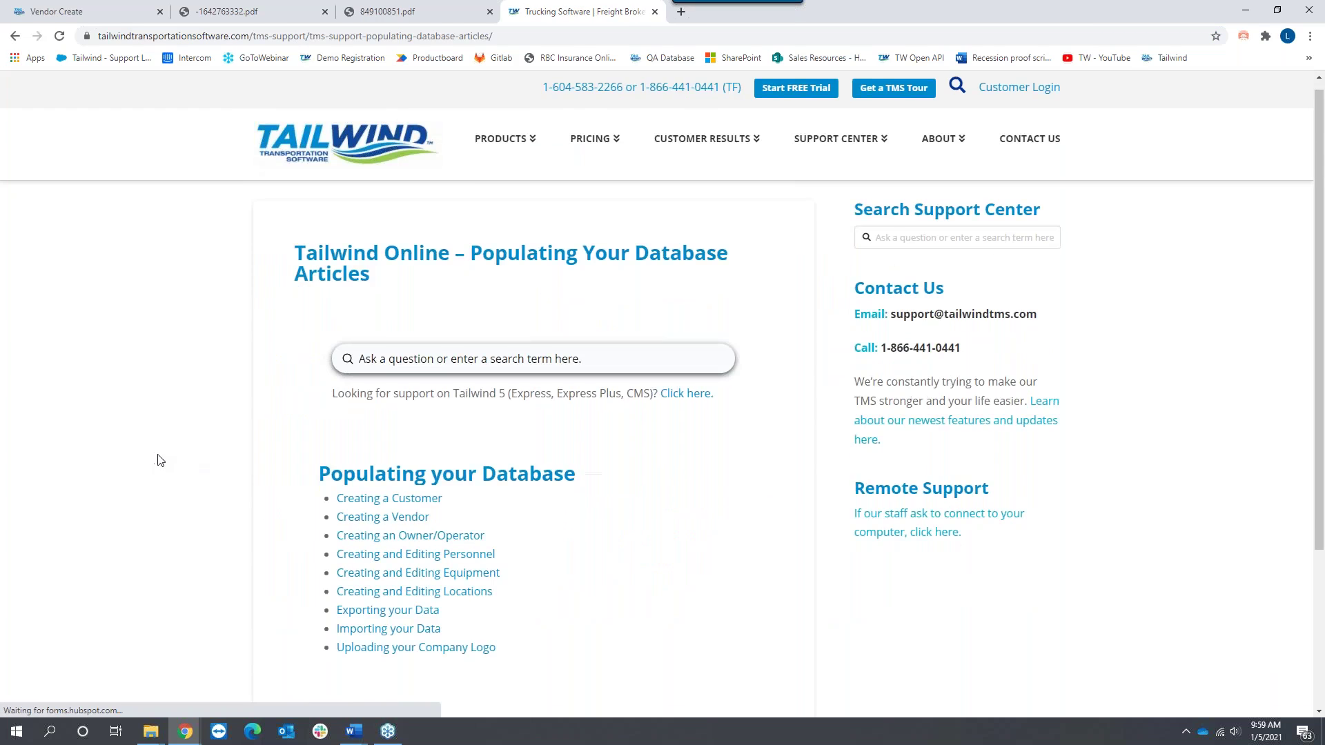
{"action": "scroll", "coordinate": [159, 460], "scroll_direction": "down", "scroll_amount": 2}
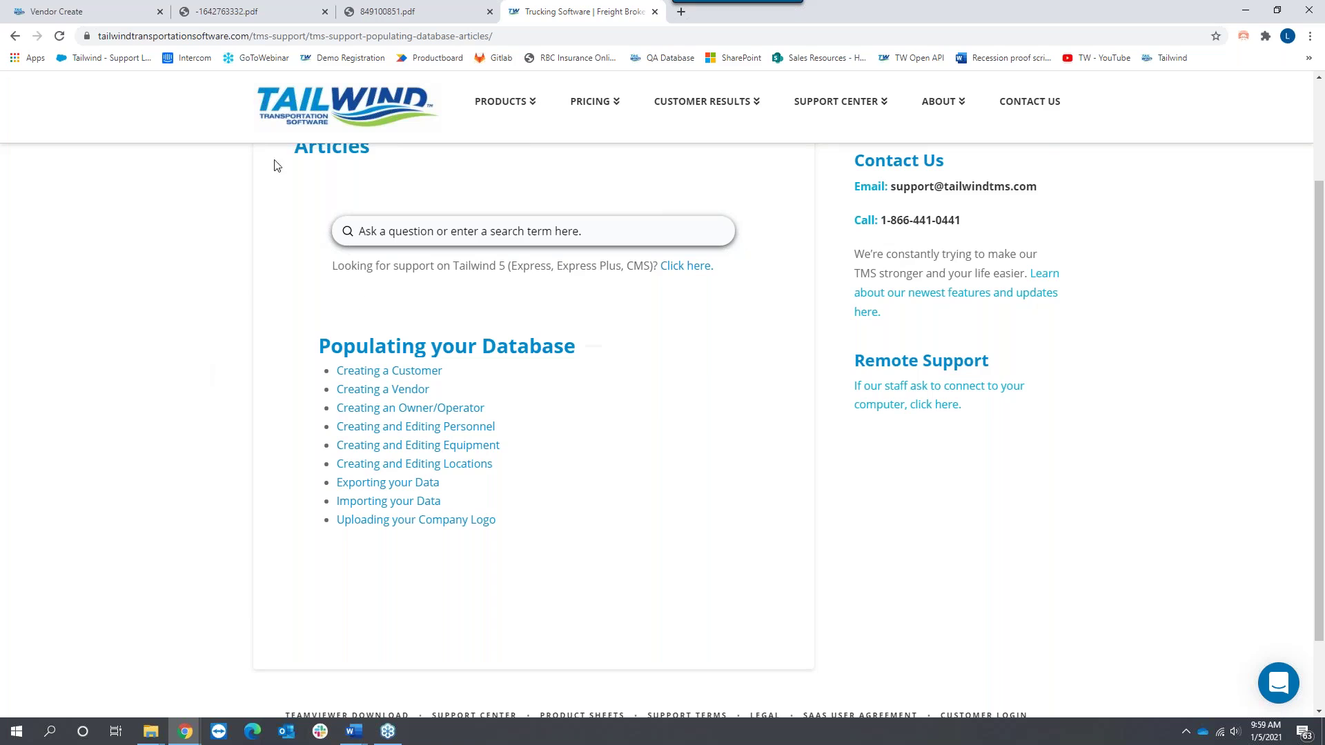
{"action": "left_click", "coordinate": [76, 14]}
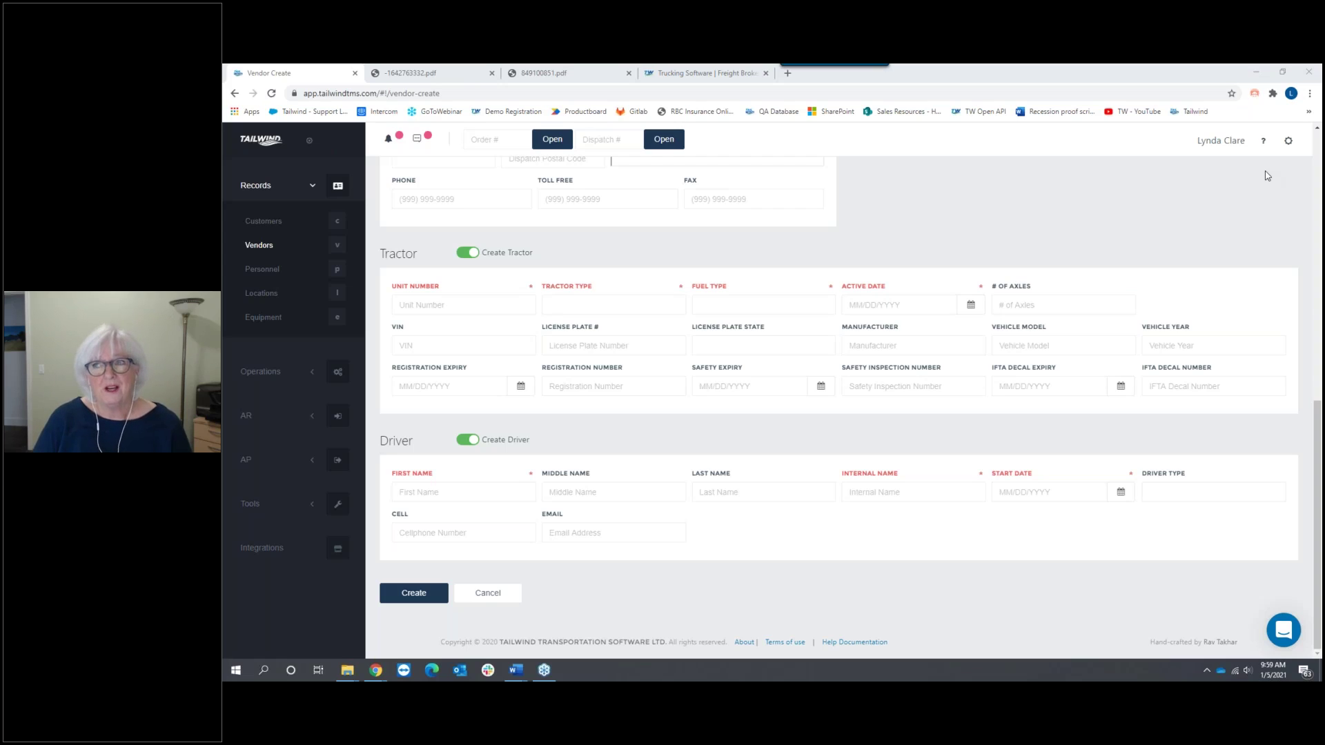
Step: Expand Operations in the left sidebar to list its pages
{"action": "left_click", "coordinate": [272, 374]}
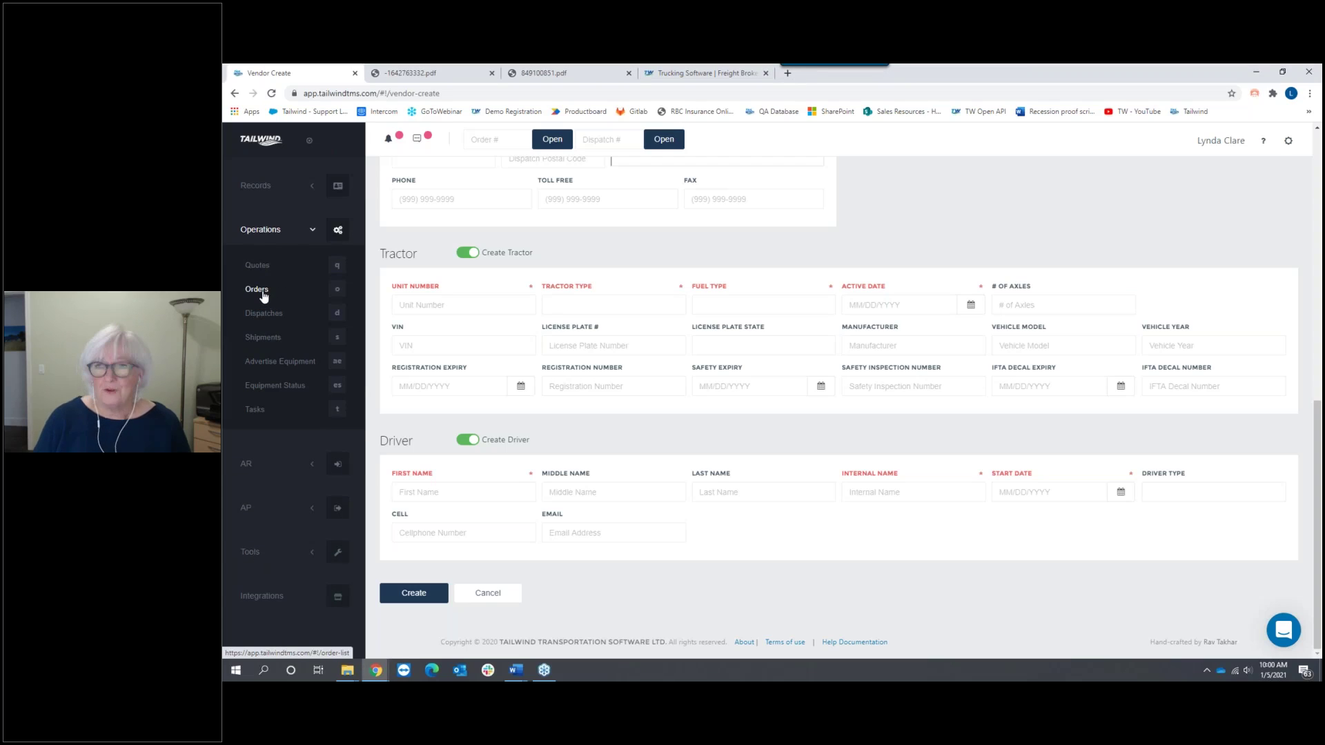